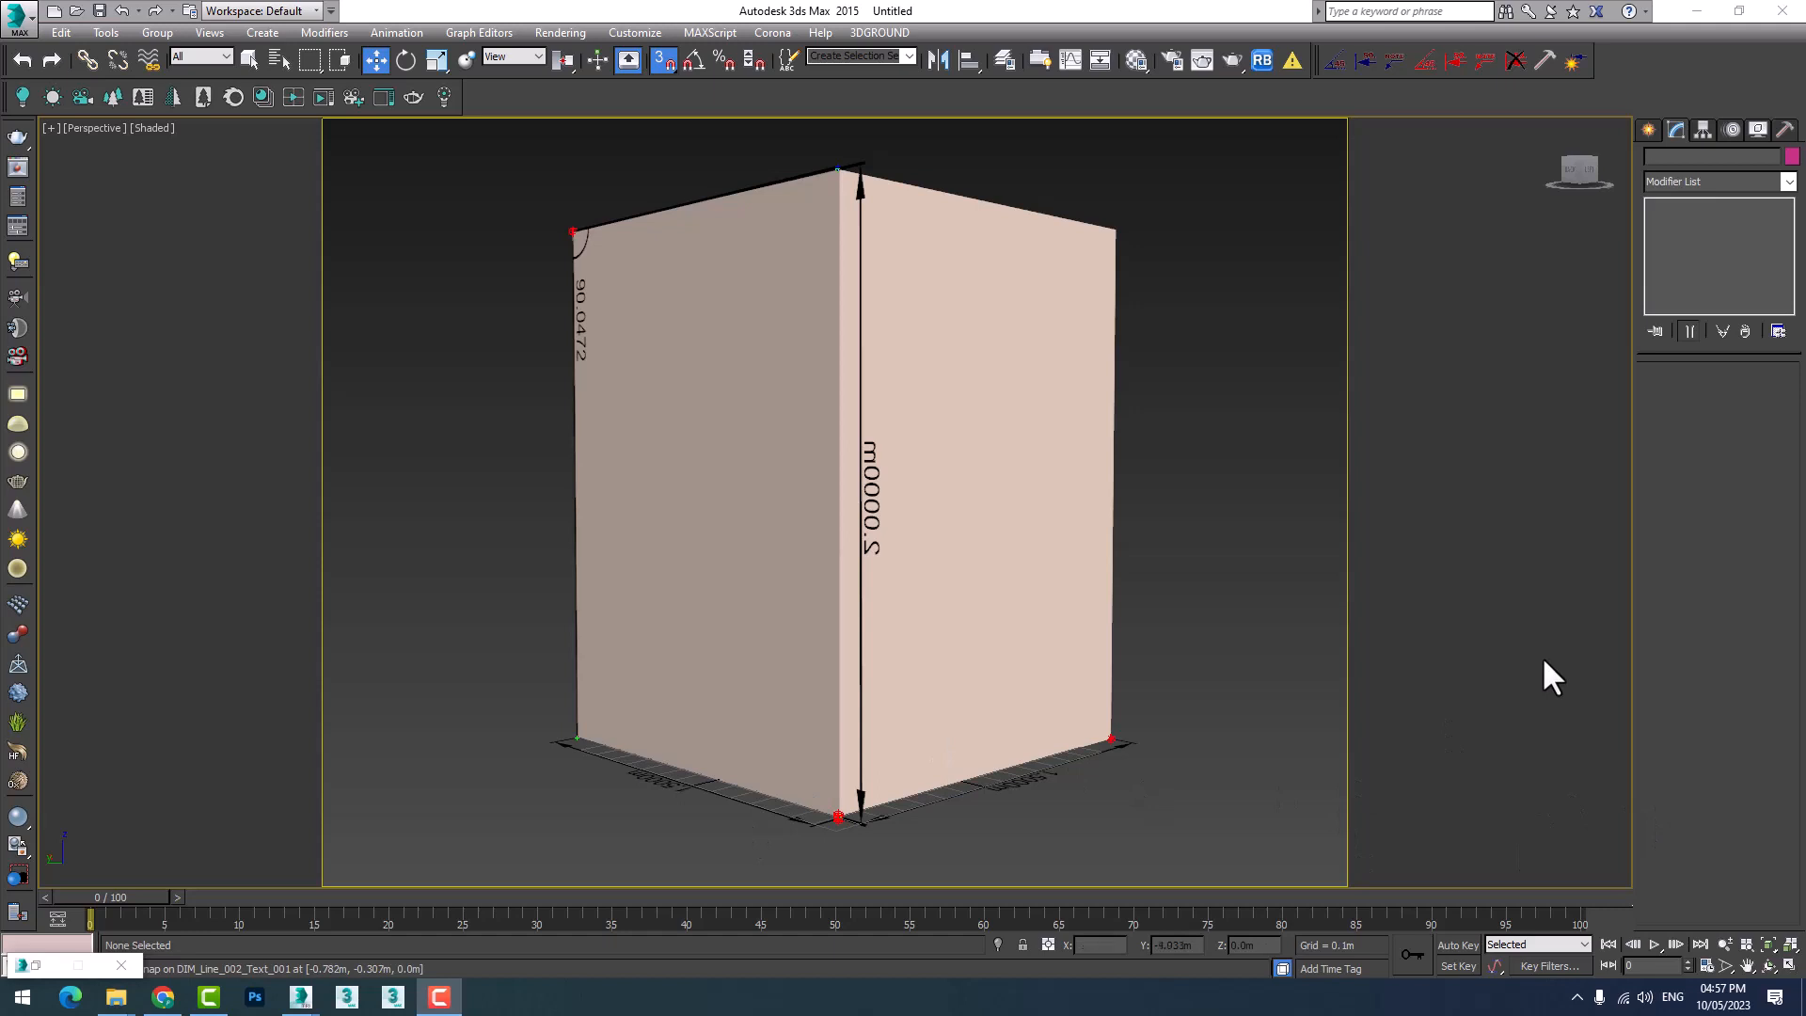
Create a box about 7.3 m wide, 4.3 m long and -1.5 m high in the Top view, beside the existing one, and maximize that view.
left_click(1648, 130)
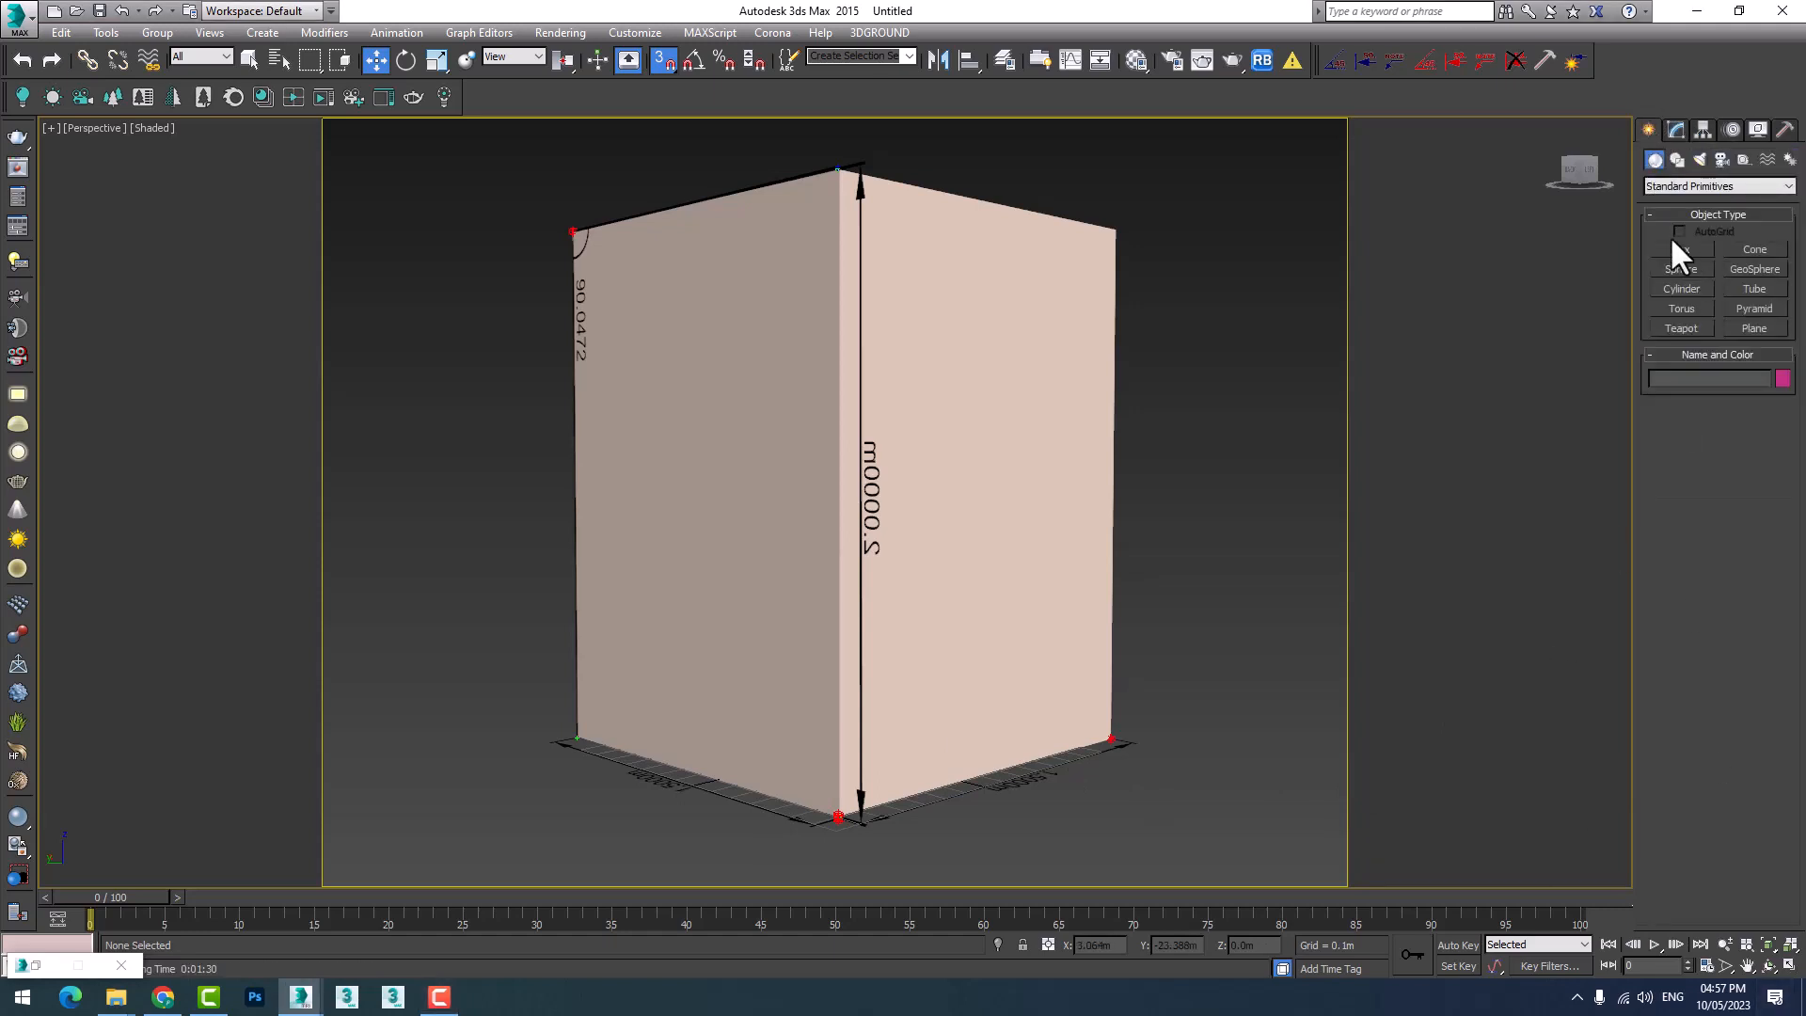
left_click(1677, 249)
left_click(1790, 966)
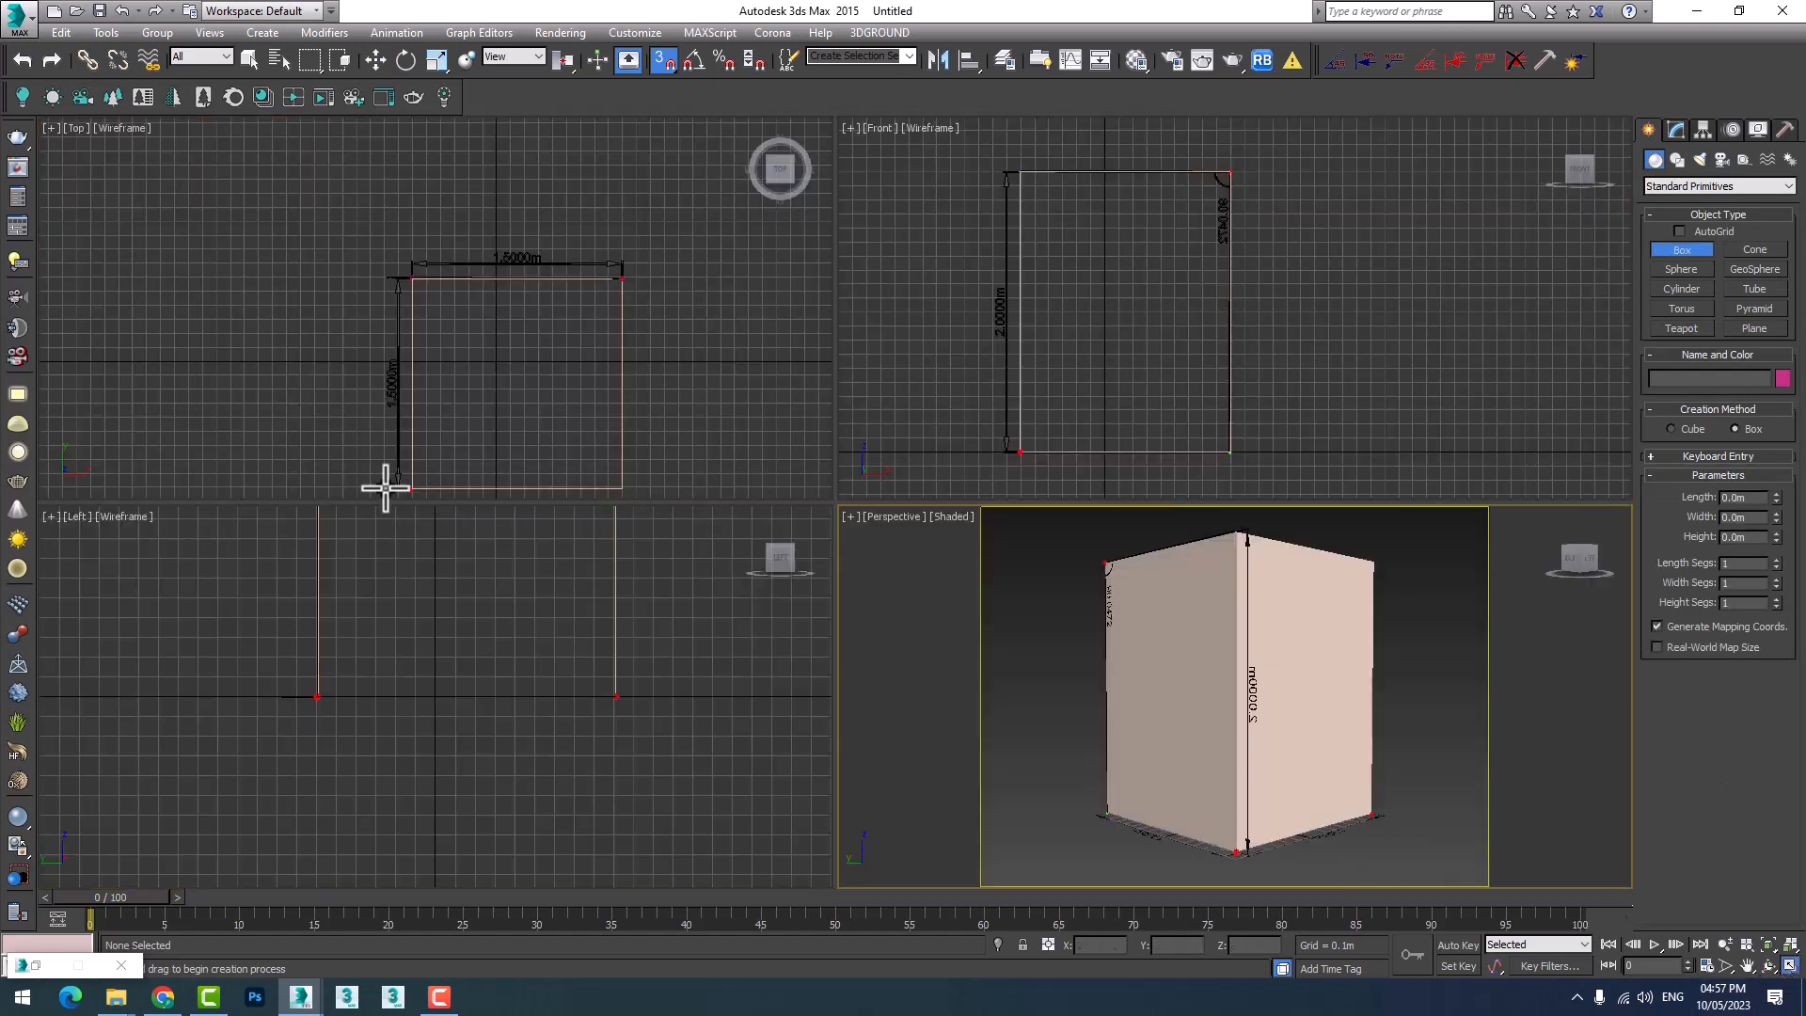
scroll(410, 320, "down", 5)
middle_click_drag(549, 292, 71, 334)
left_click_drag(311, 404, 673, 193)
middle_click_drag(543, 226, 657, 316)
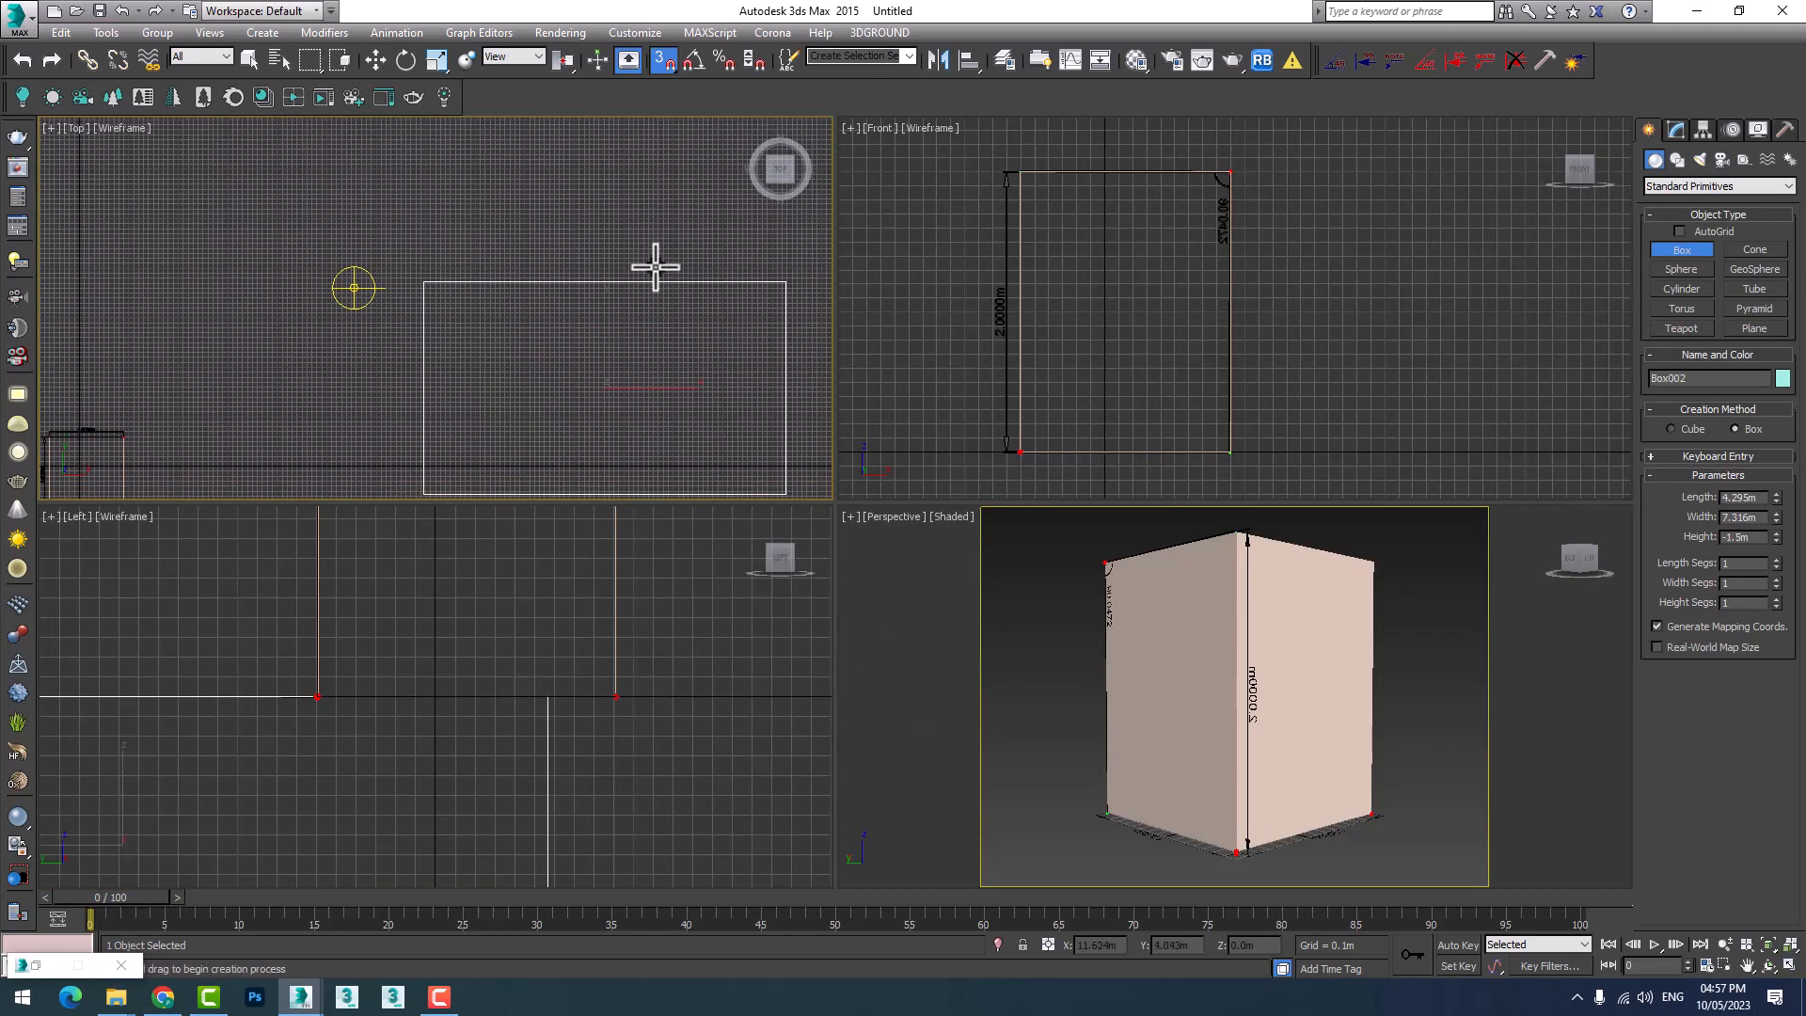
left_click(1790, 966)
middle_click_drag(1235, 590, 894, 562)
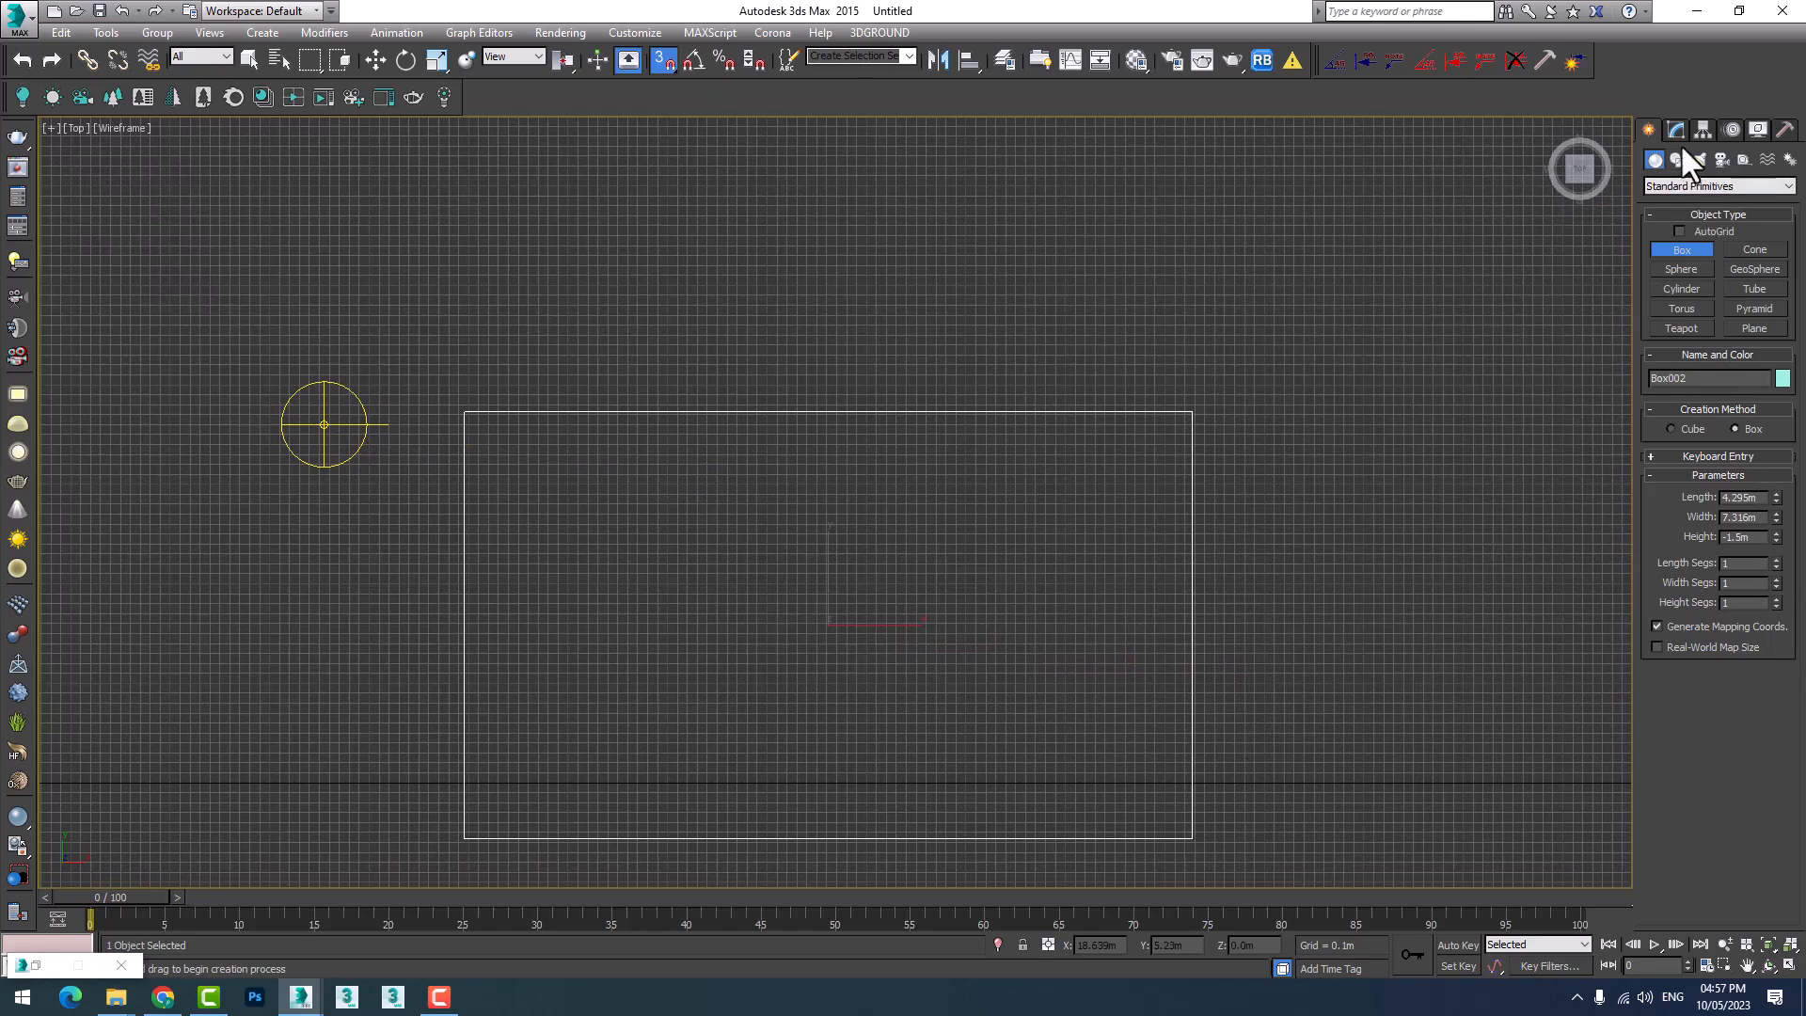
Measure the box's right edge with a temporary box snapped between its two corners, and cancel that temporary box.
scroll(1222, 442, "up", 3)
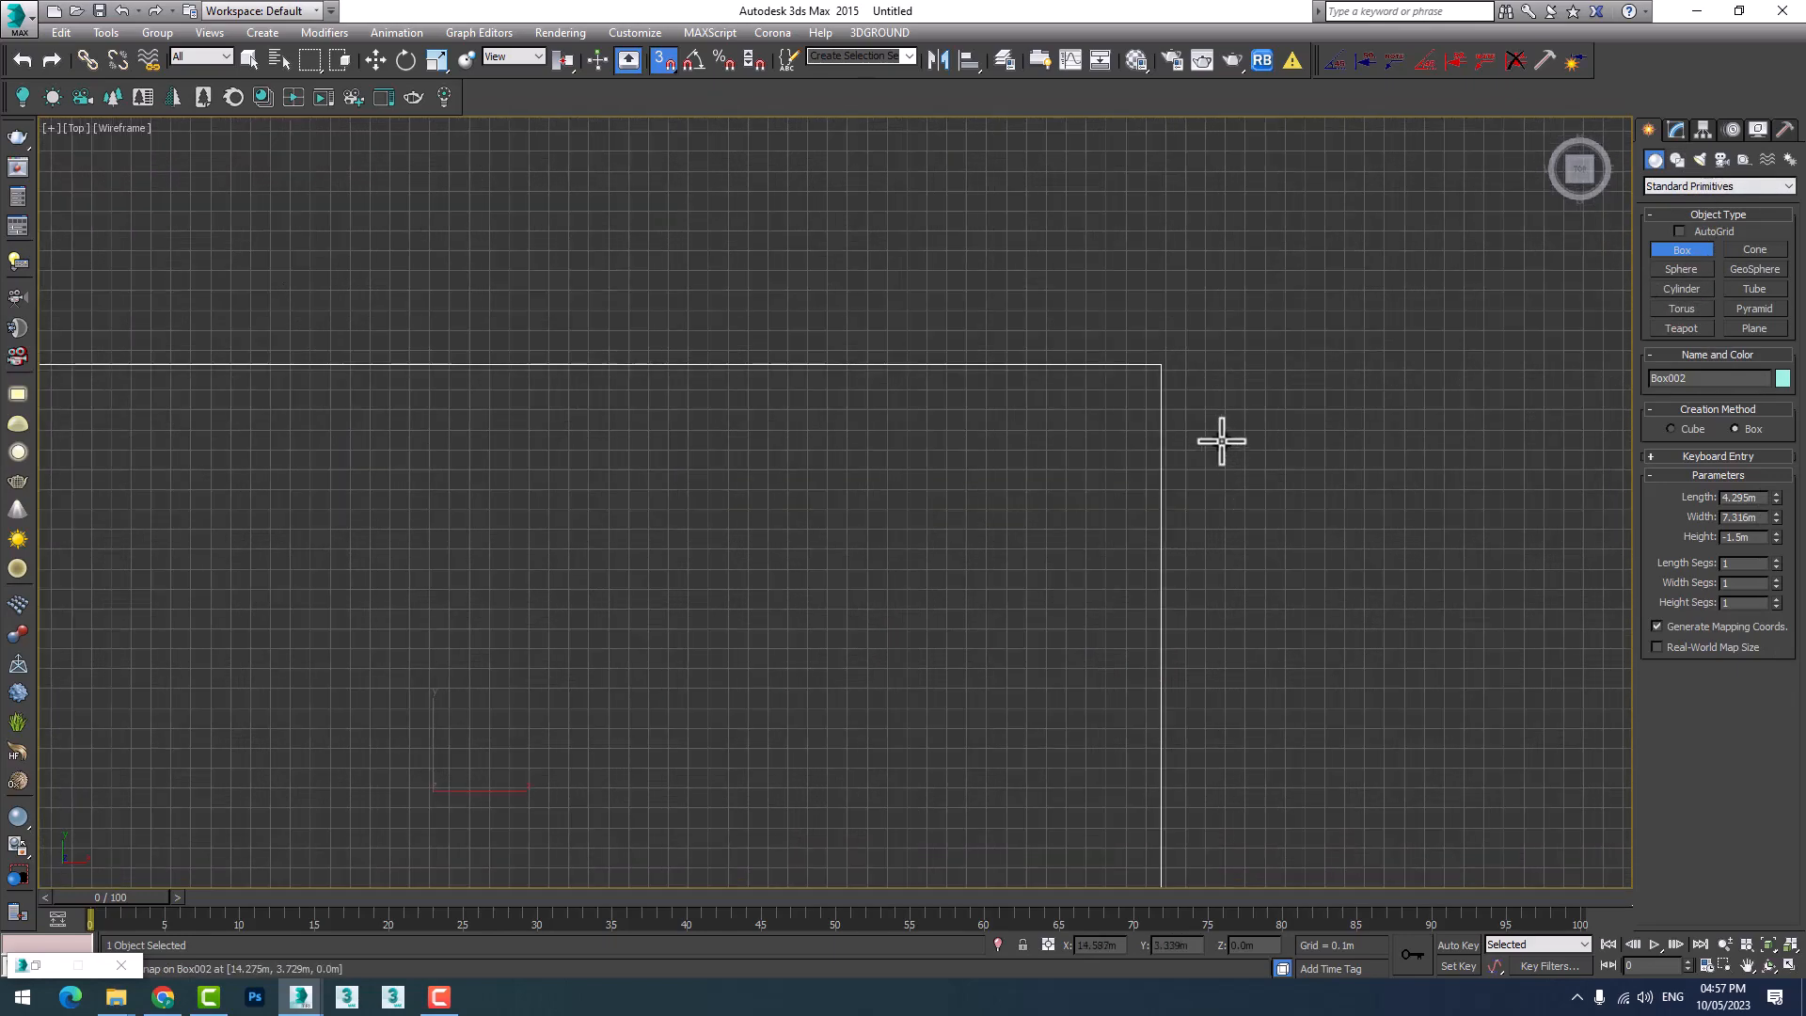
scroll(1222, 441, "down", 2)
middle_click_drag(1222, 441, 908, 264)
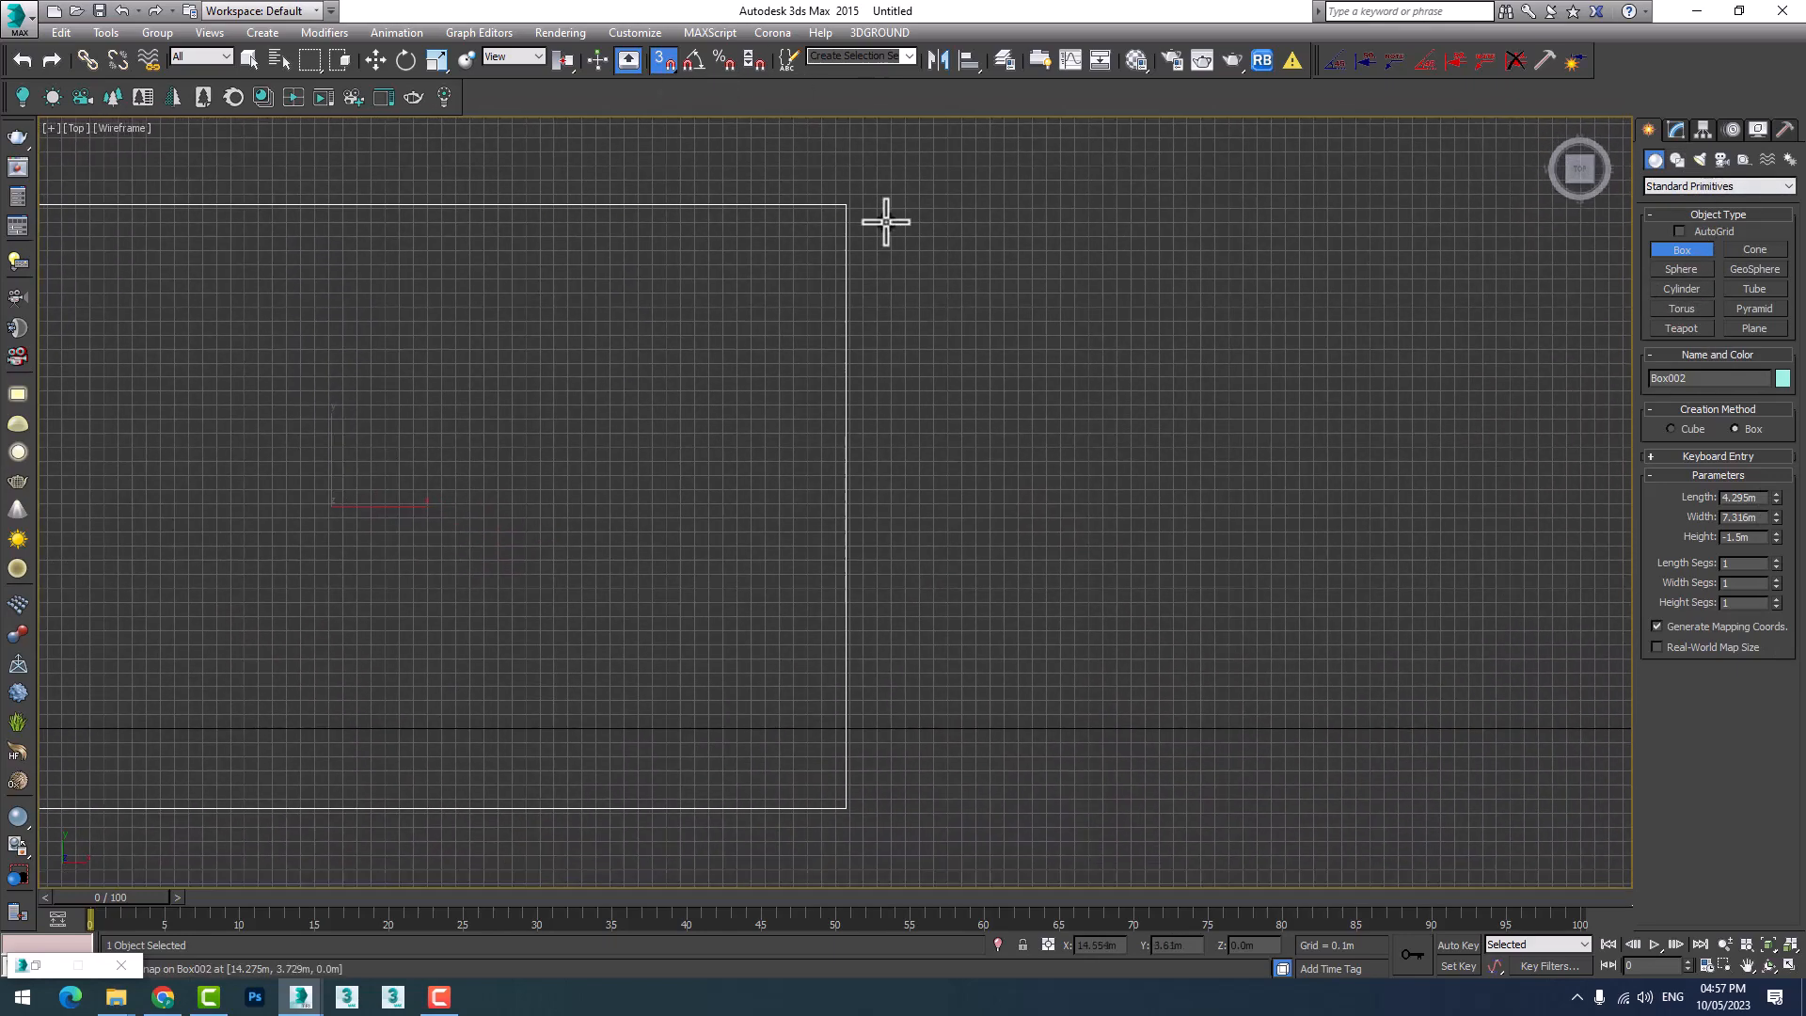
mouse_move(846, 204)
left_mouse_down()
mouse_move(860, 475)
mouse_move(838, 850)
mouse_move(858, 817)
left_mouse_up()
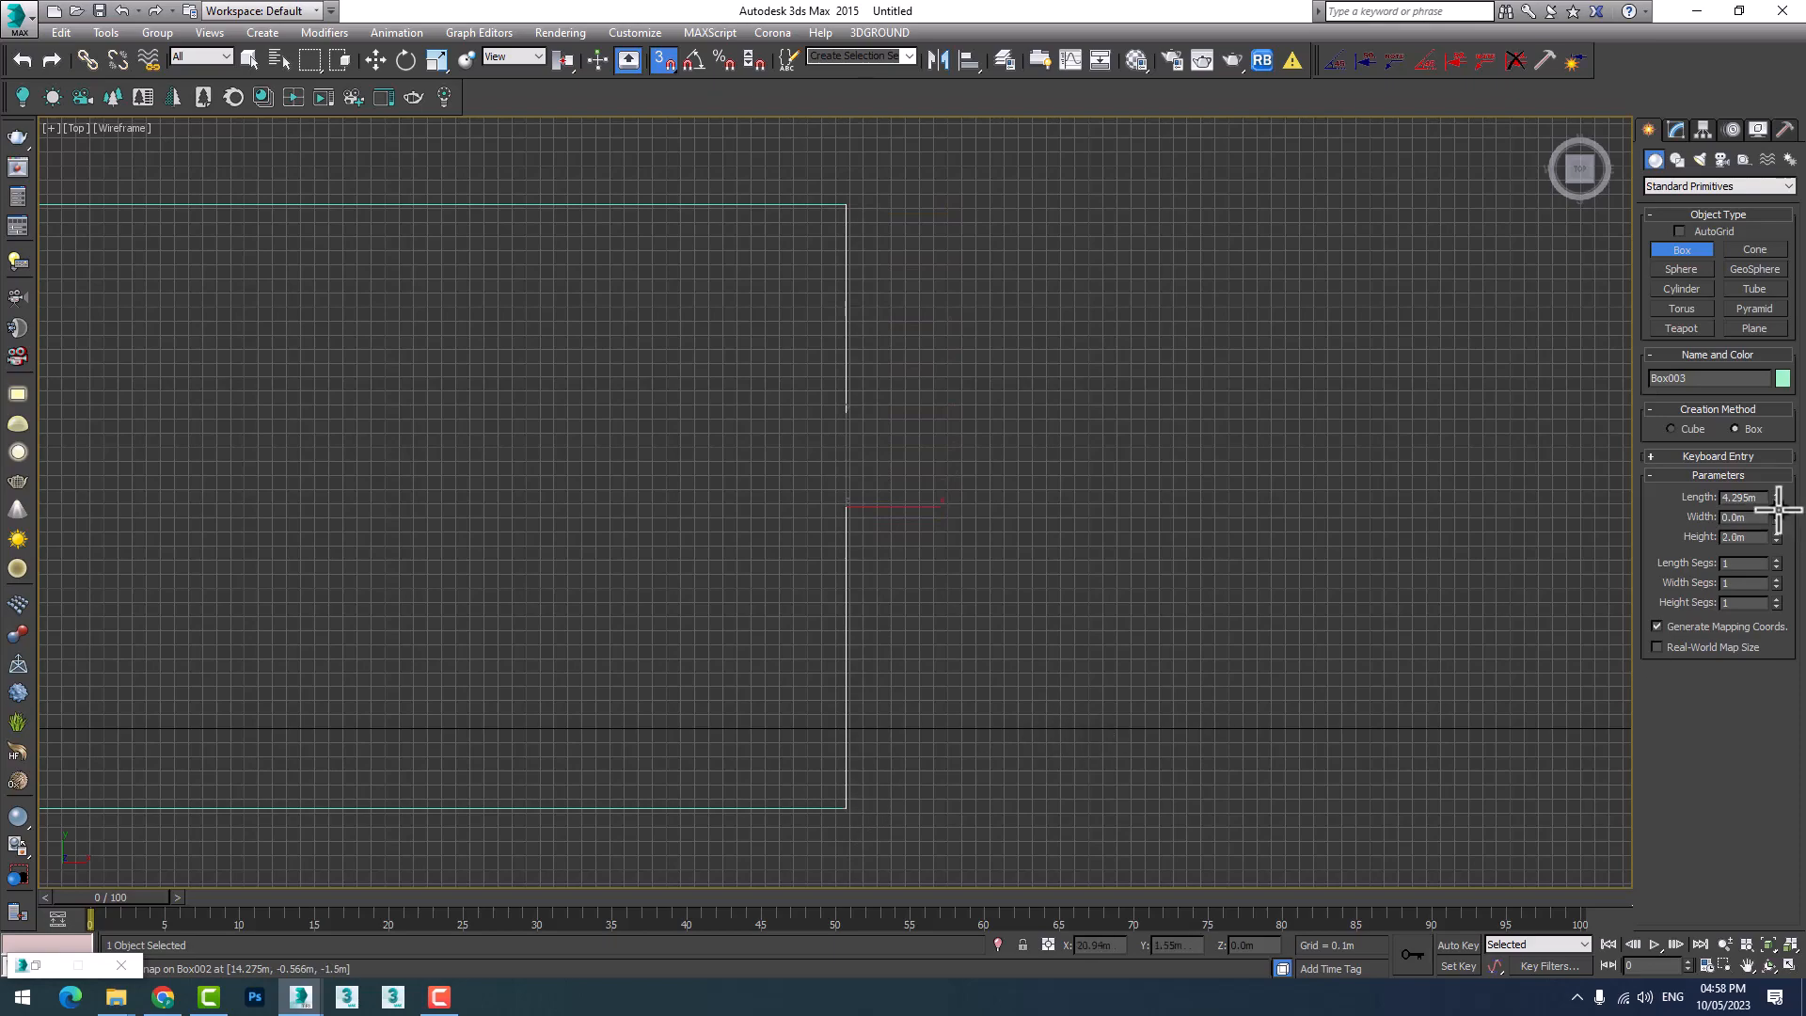
right_click(1200, 540)
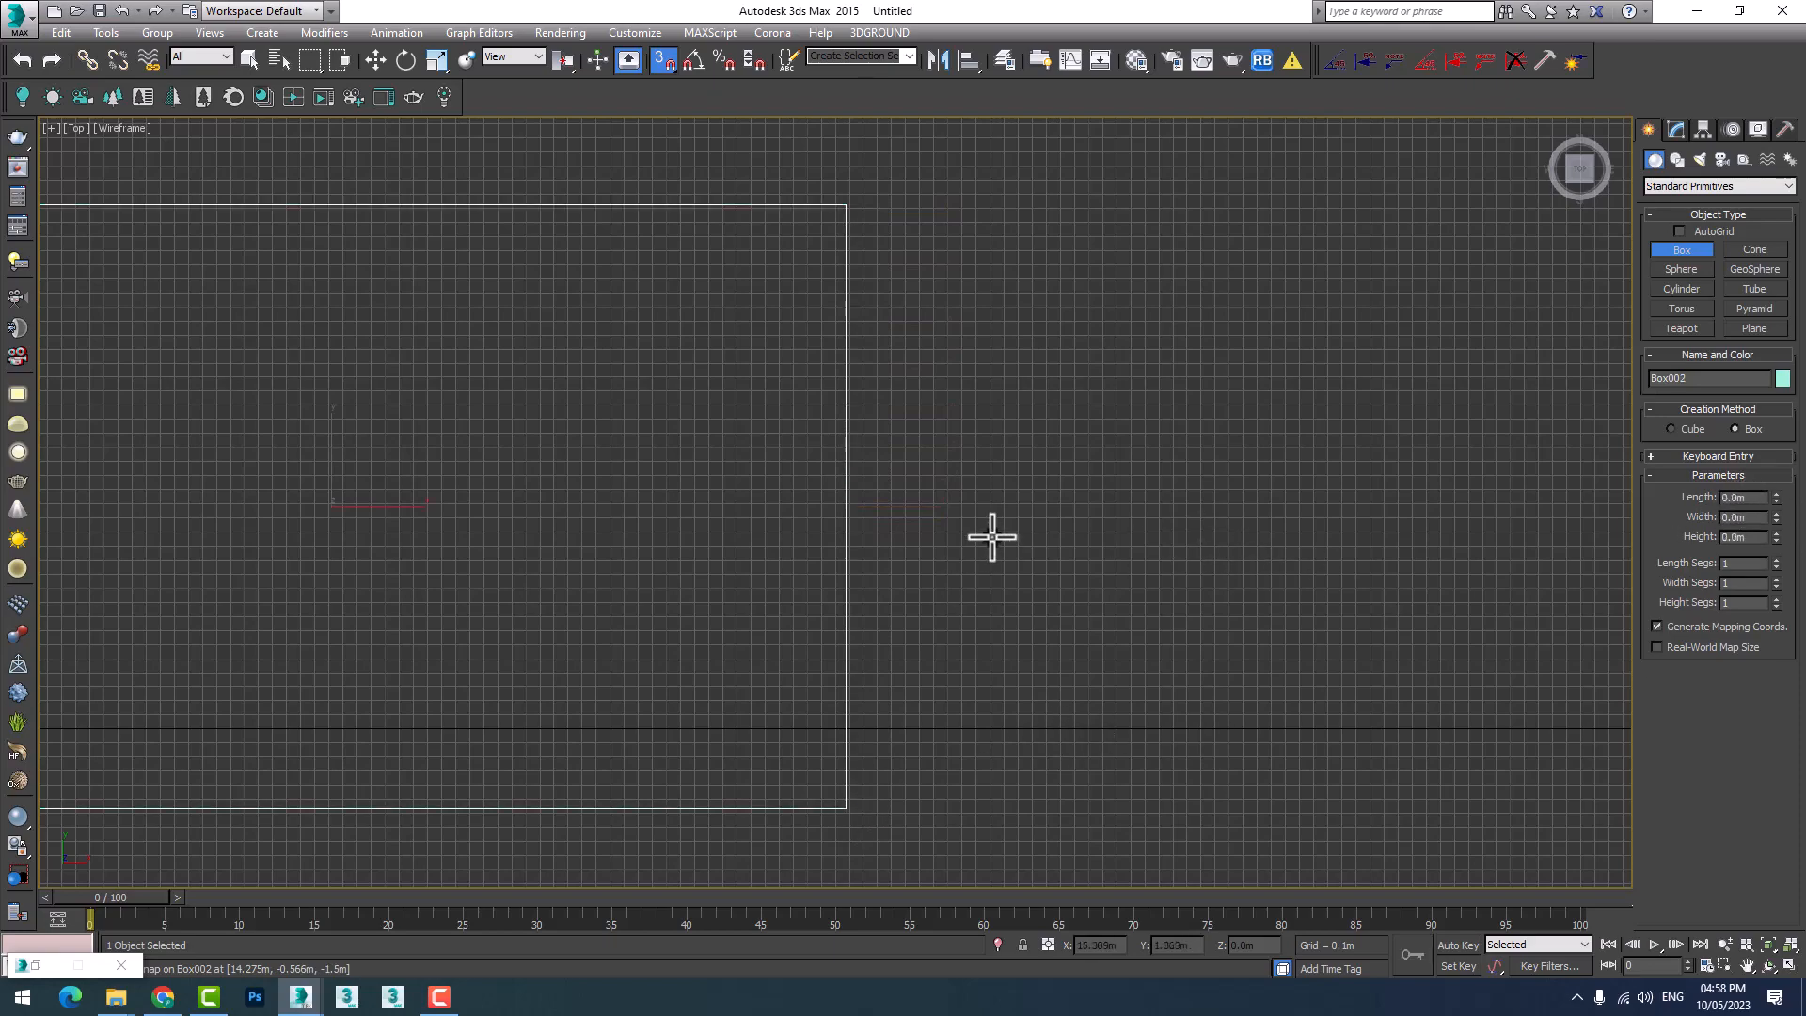
Leave box creation and close the minimized floating window.
middle_click_drag(992, 537, 1215, 642)
scroll(1240, 627, "down", 3)
scroll(1053, 640, "up", 2)
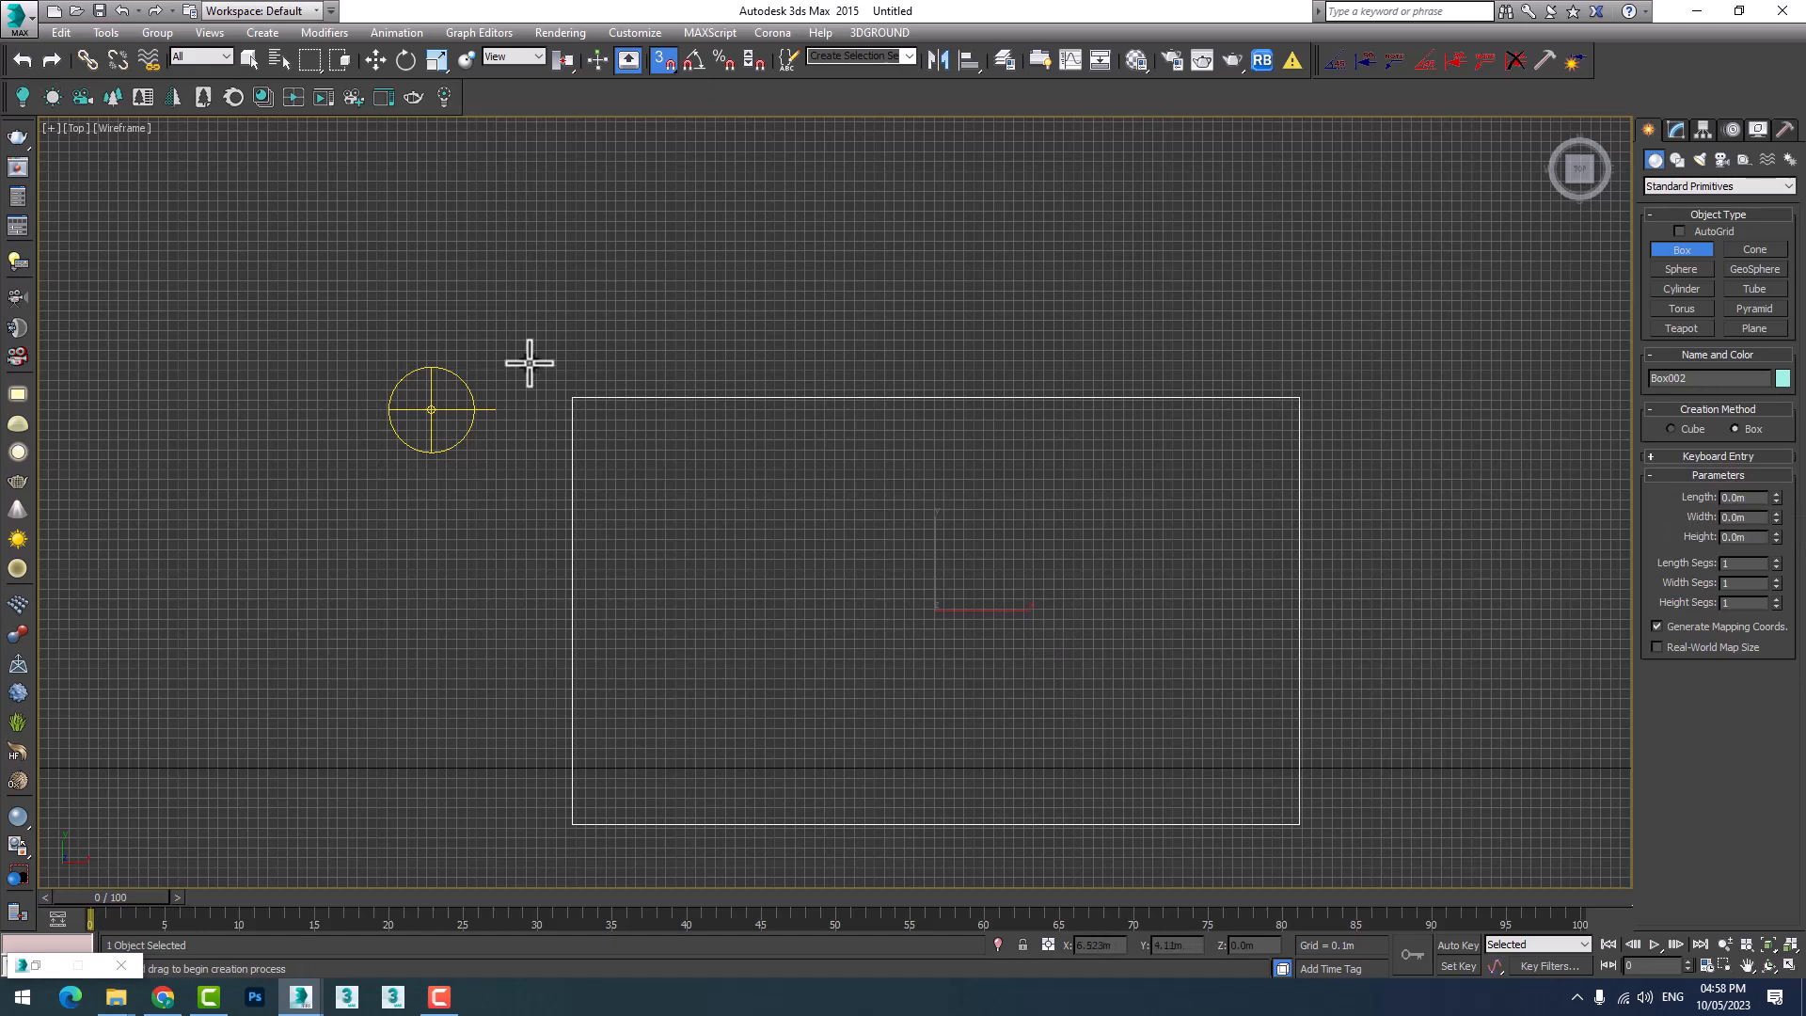
middle_click_drag(1414, 541, 1282, 540)
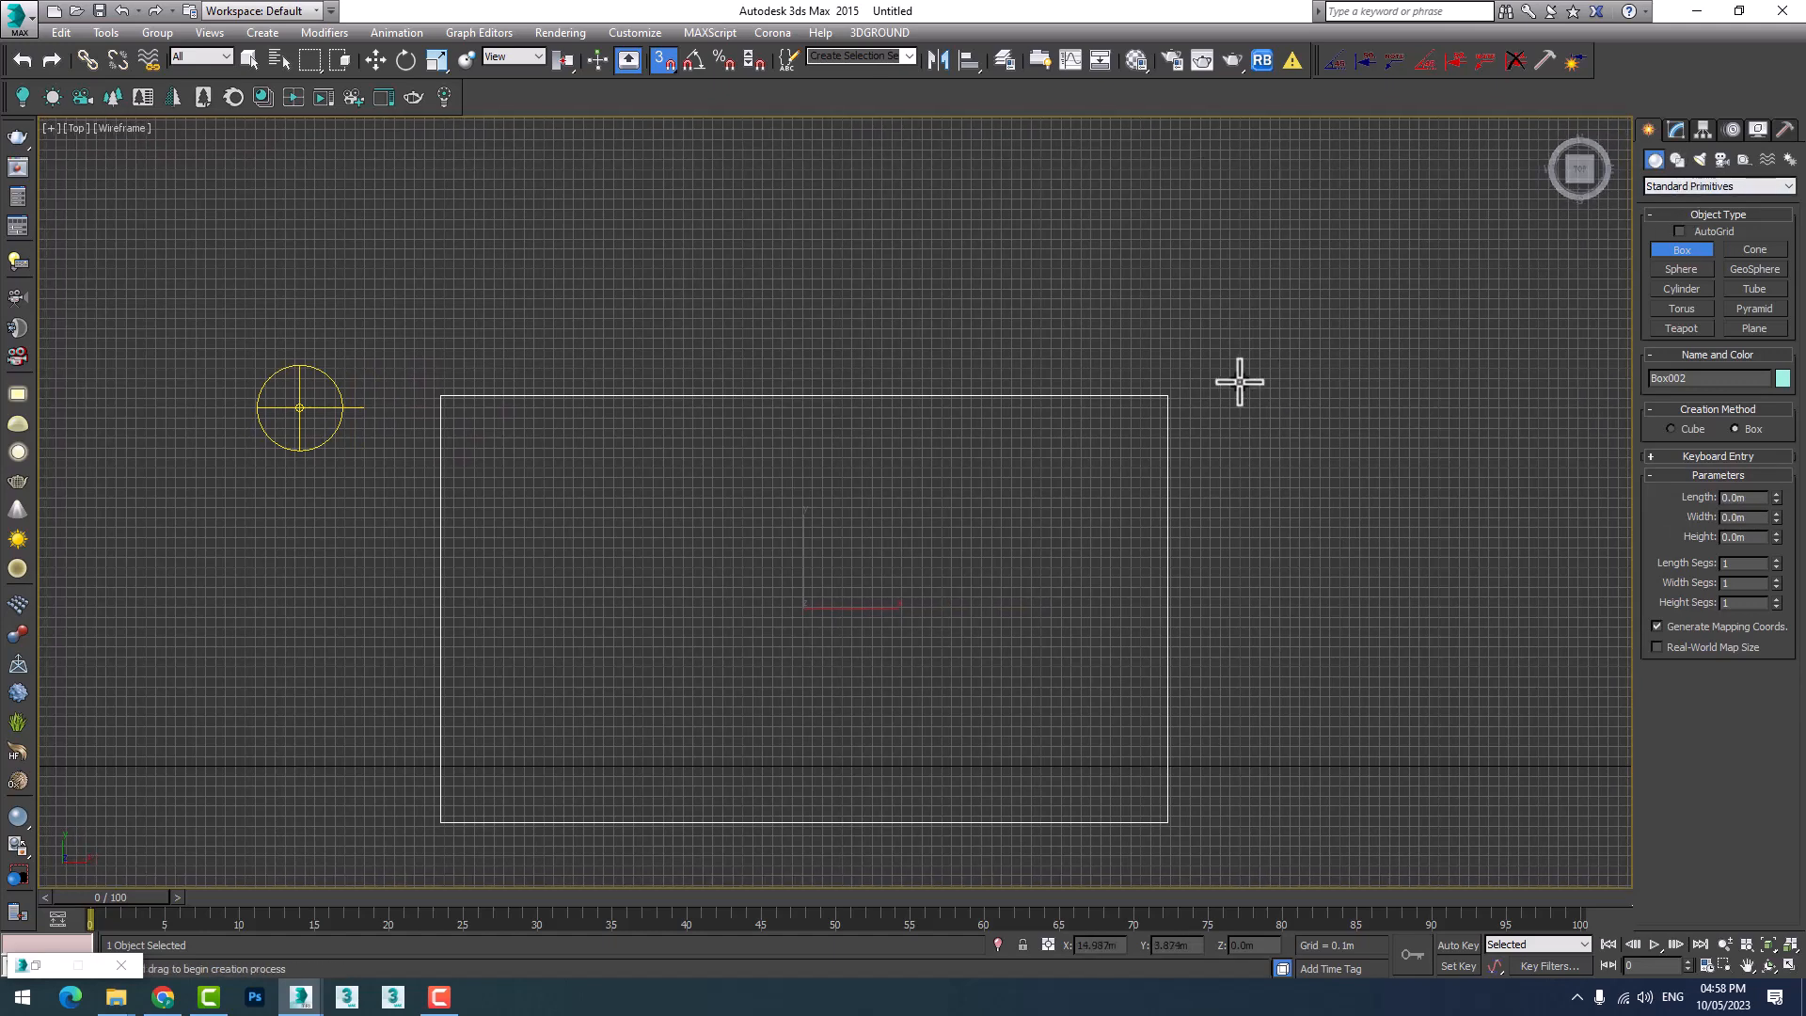
key("w")
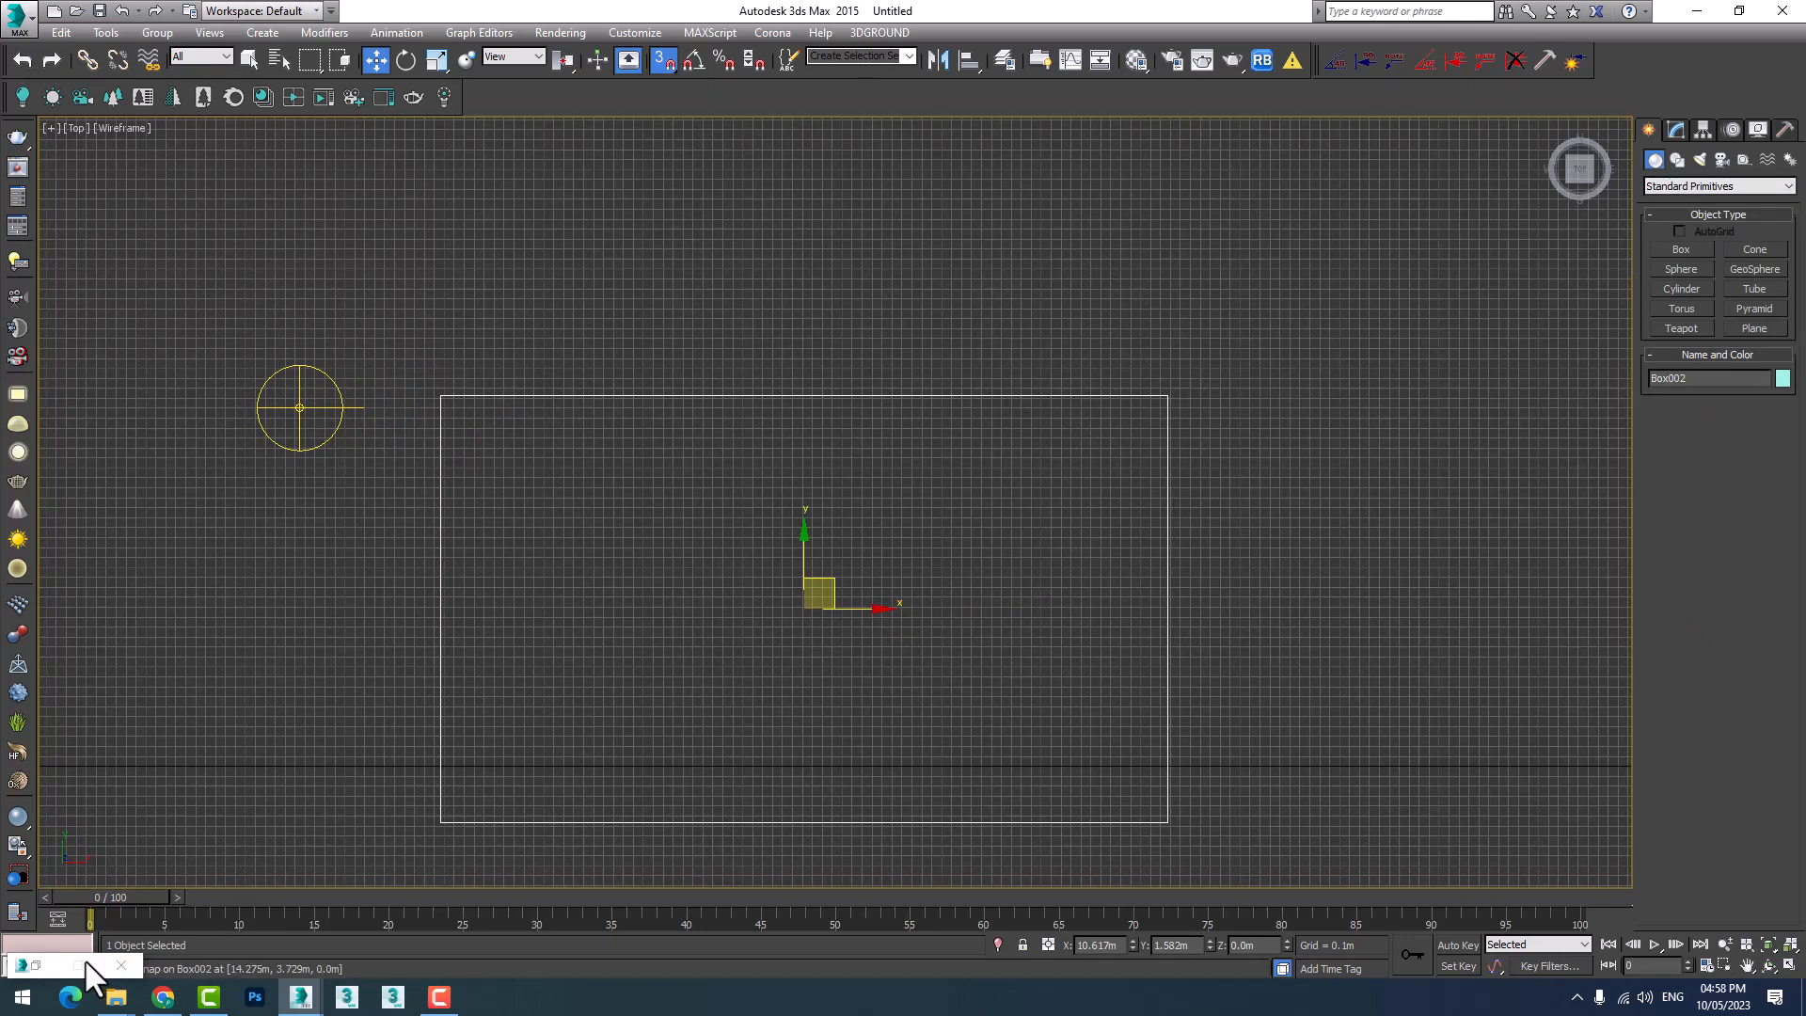
left_click(122, 965)
Measure the selected box's dimensions, surface area and volume with the Measure utility.
scroll(1095, 528, "up", 2)
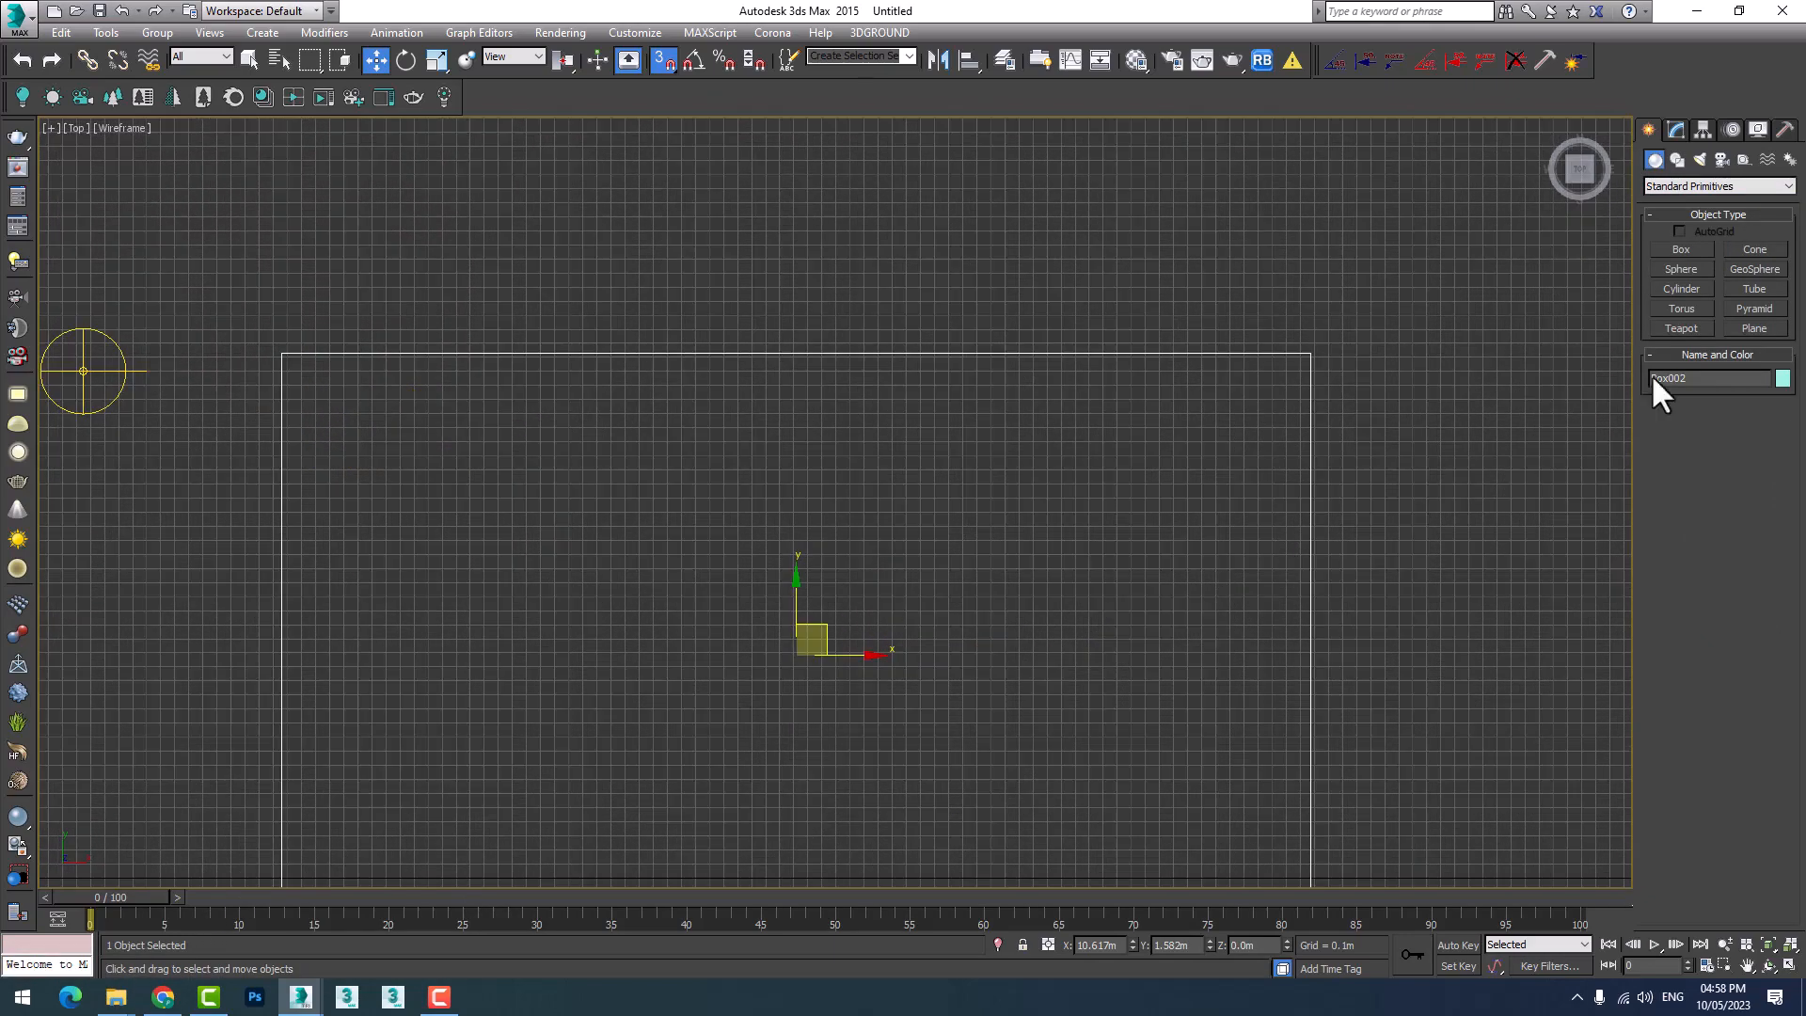
scroll(1081, 529, "down", 2)
middle_click_drag(1085, 527, 1080, 495)
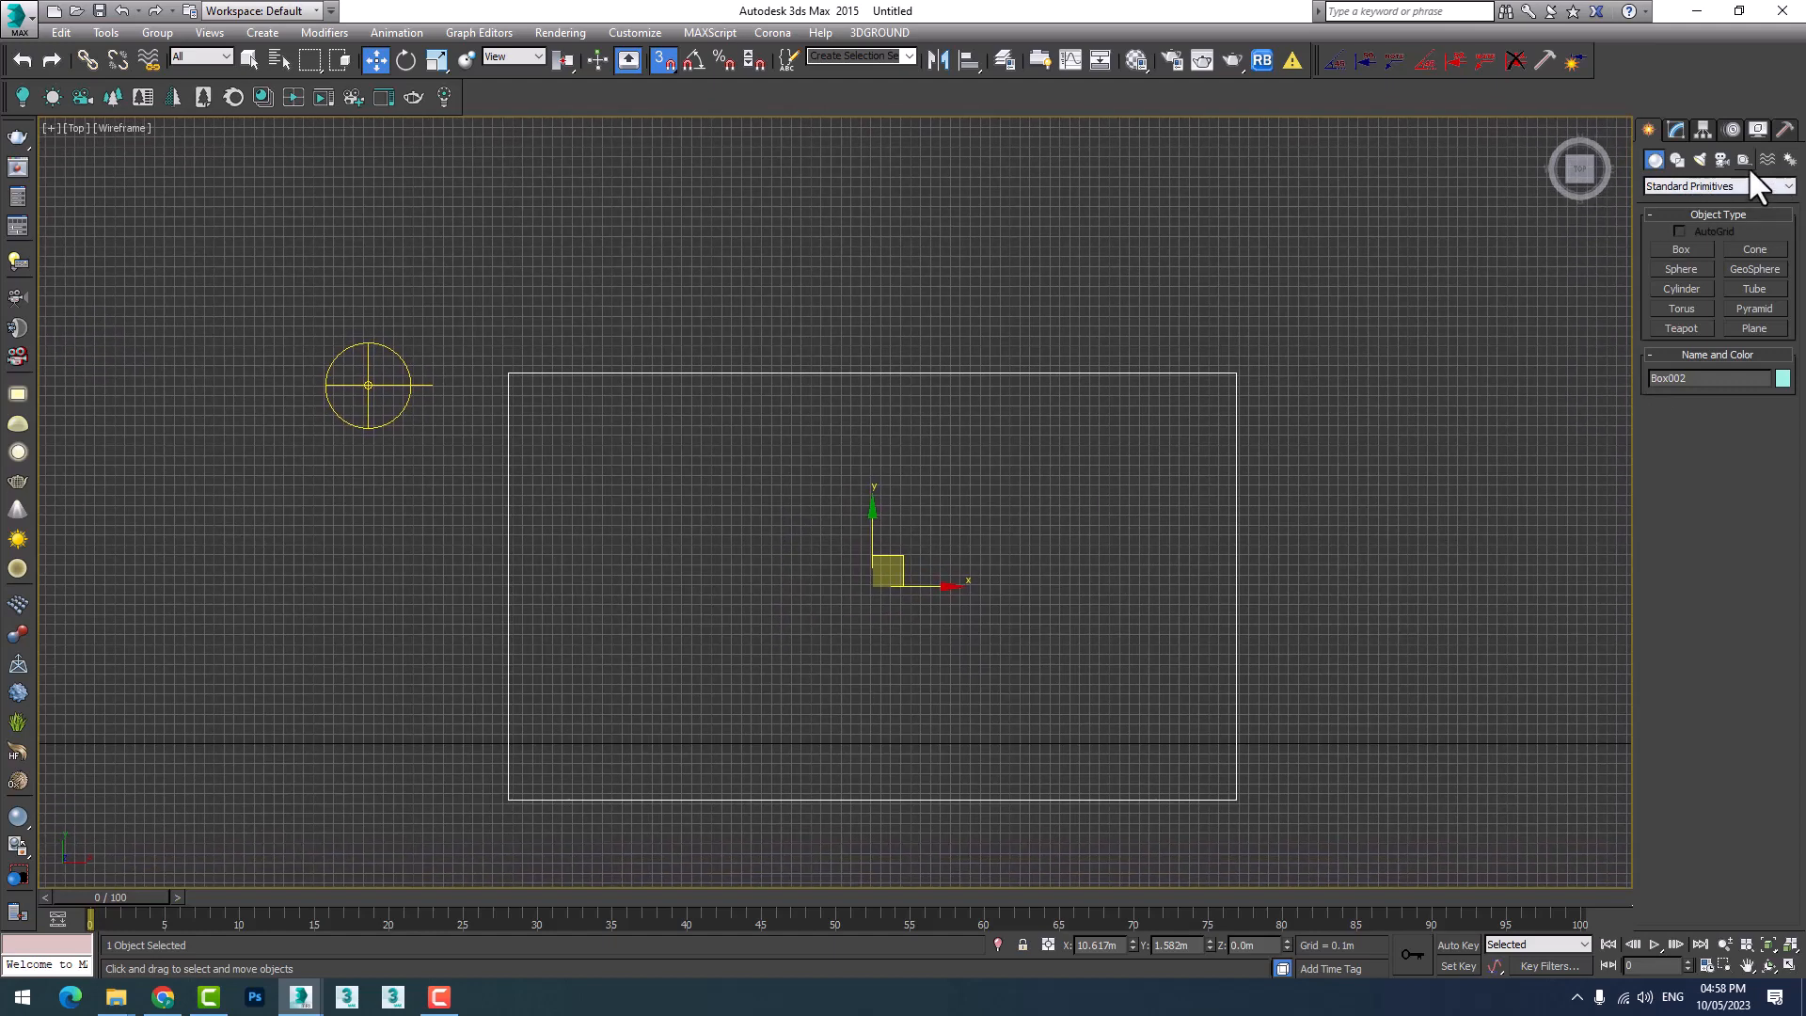
left_click(1784, 129)
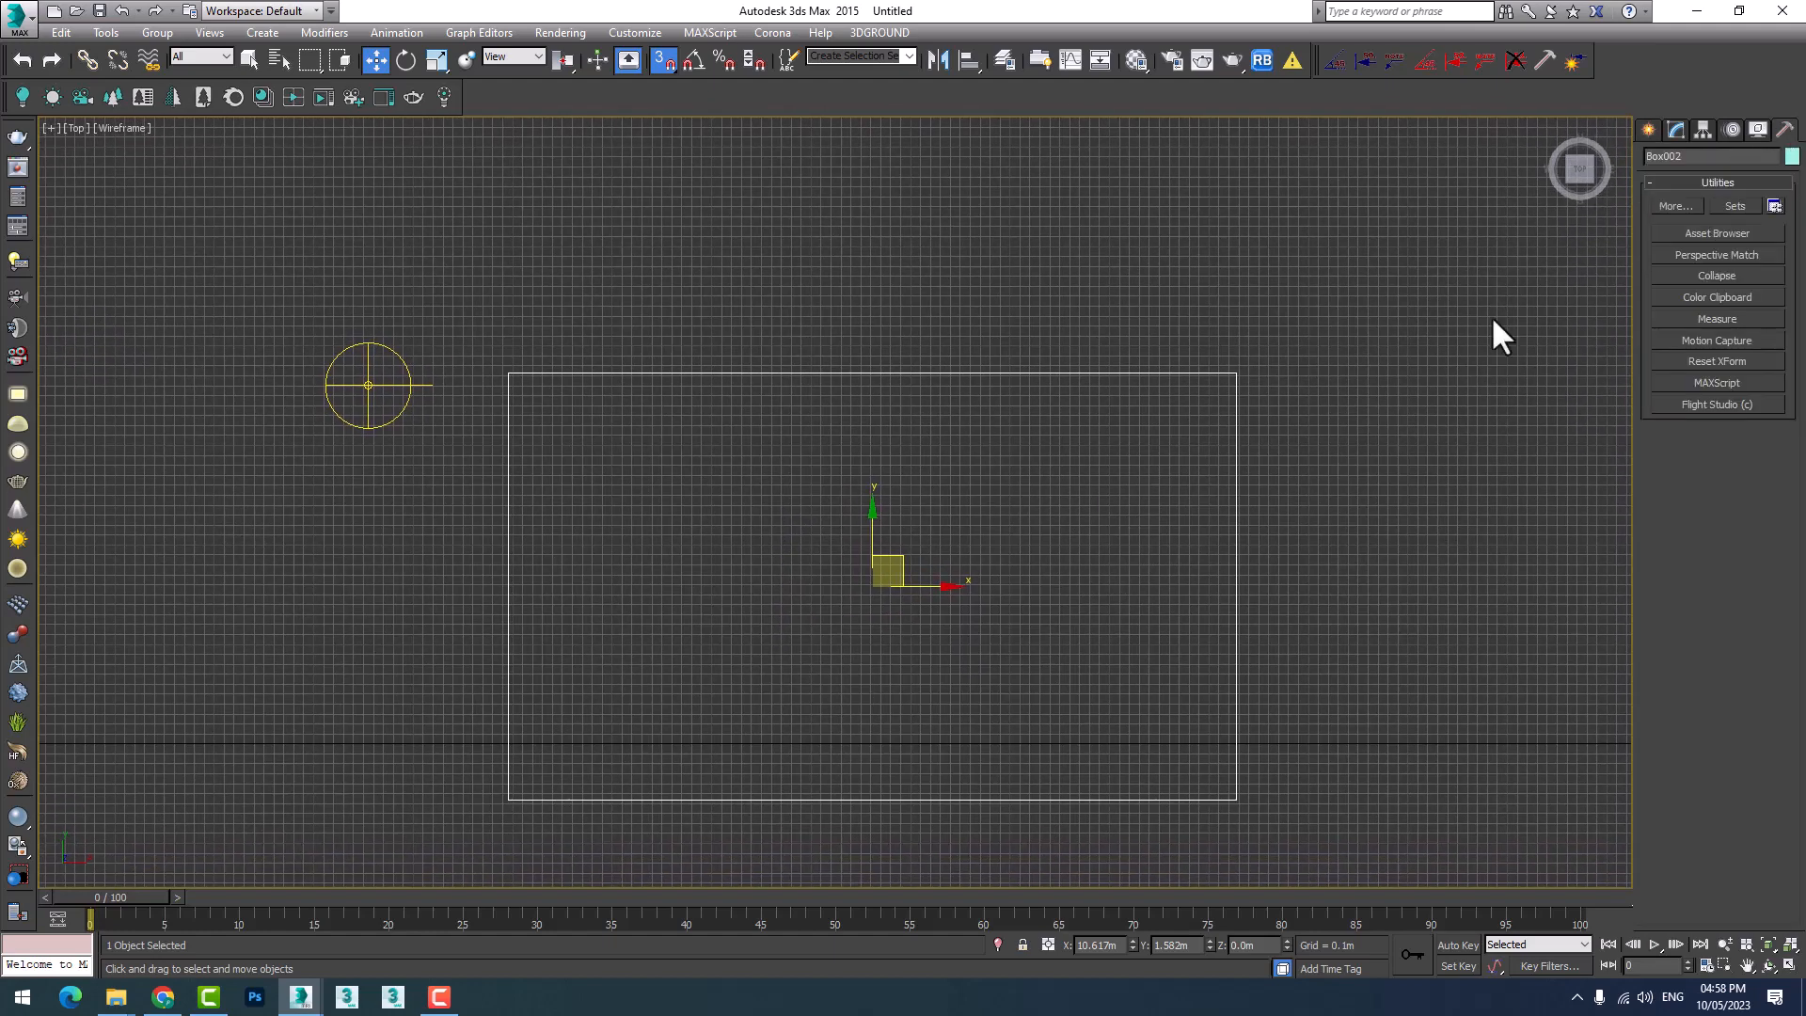
left_click(1714, 318)
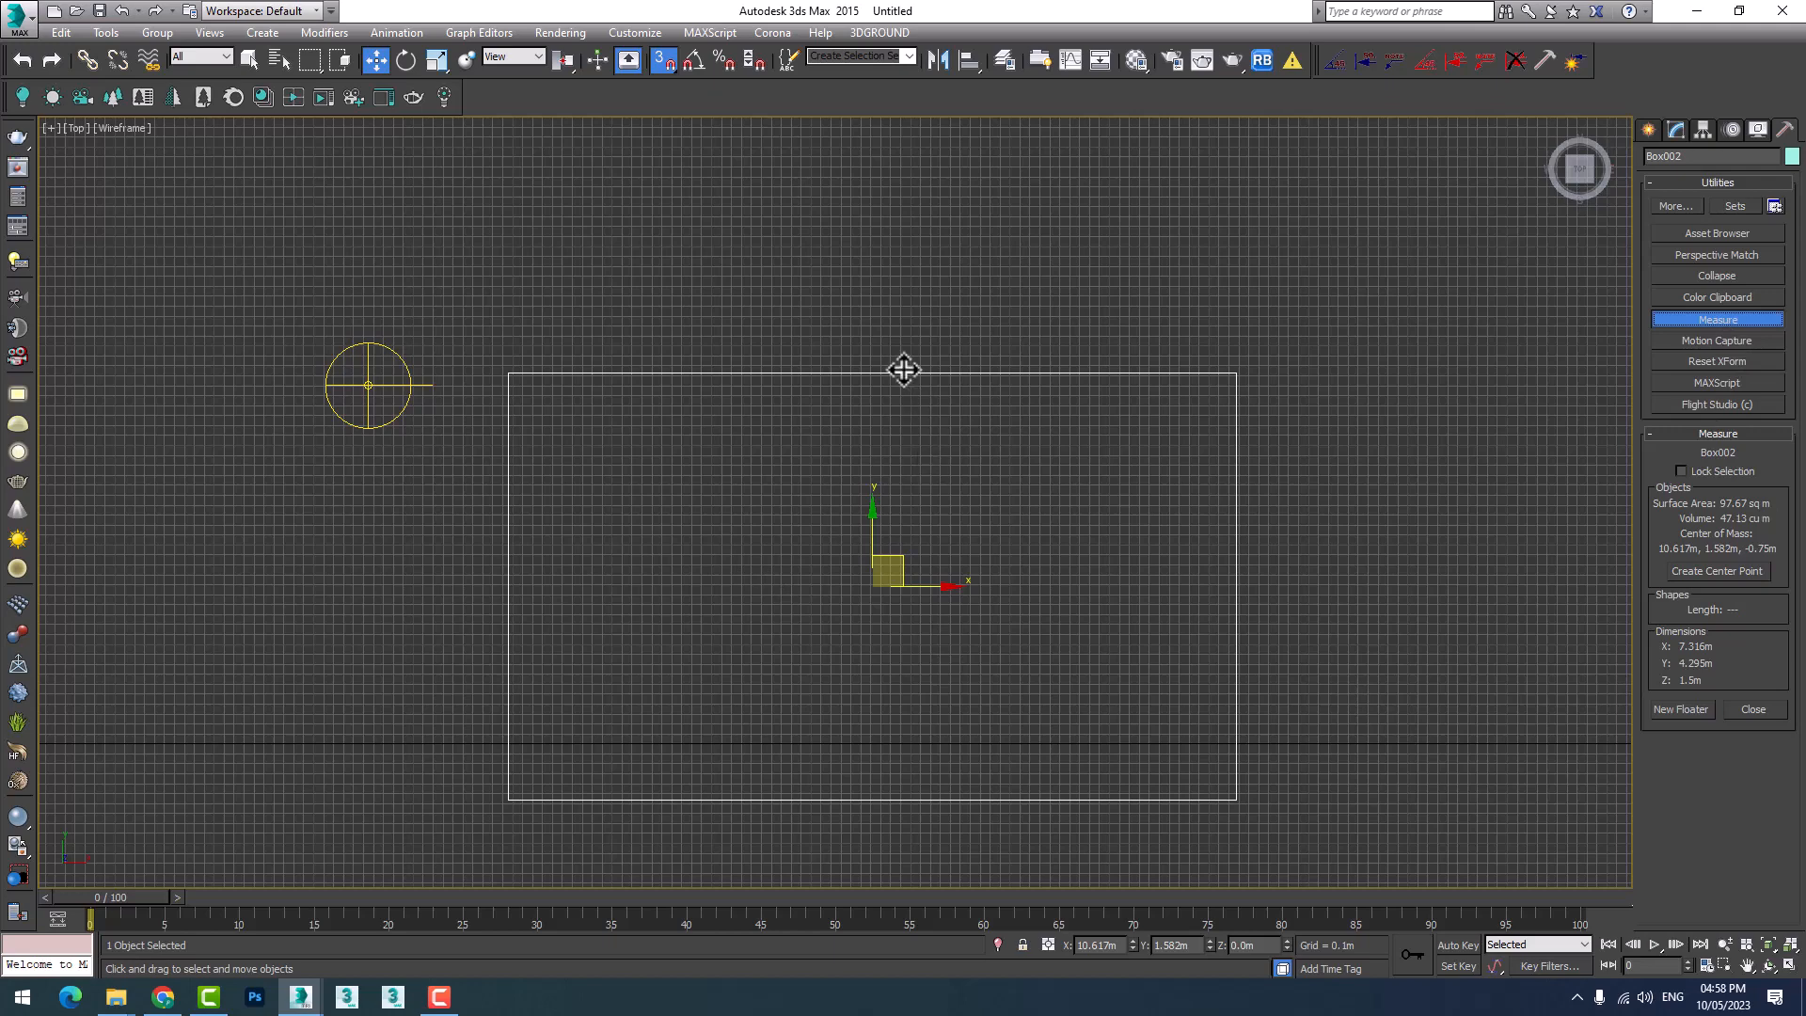
middle_click_drag(854, 451, 1019, 492)
scroll(1063, 546, "up", 3)
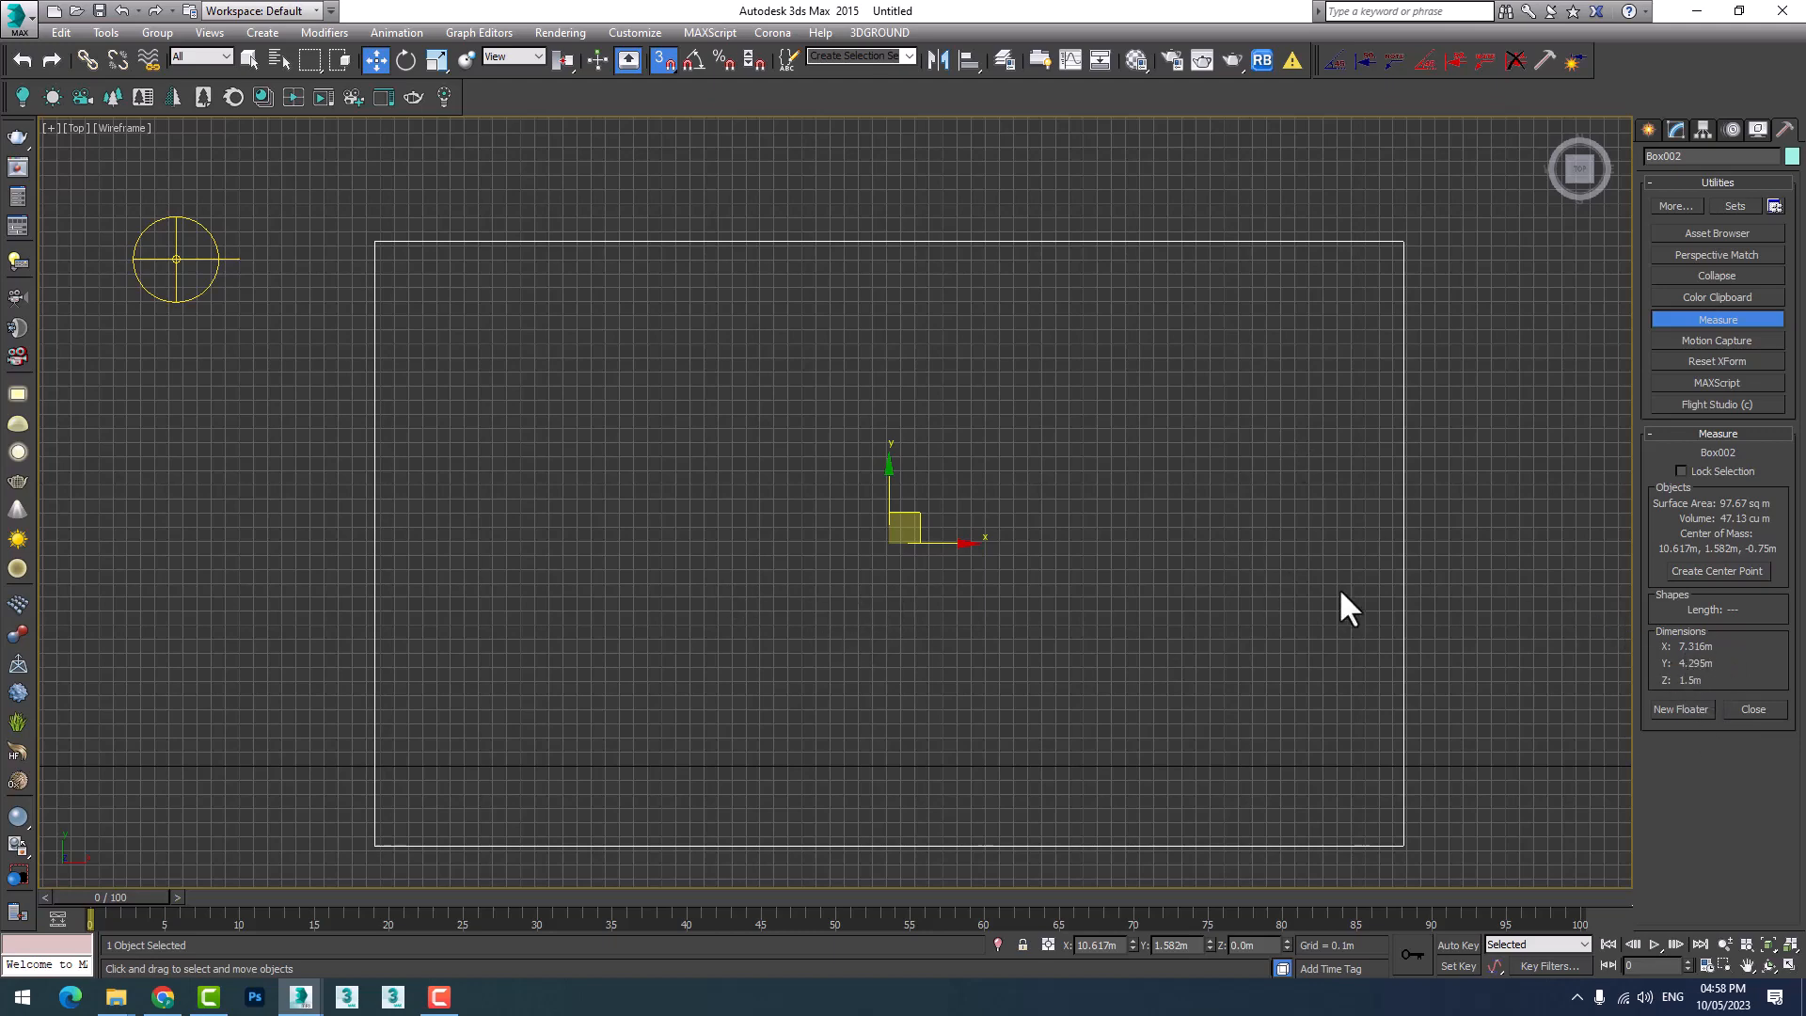
middle_click_drag(1340, 593, 1285, 635)
scroll(1284, 634, "down", 2)
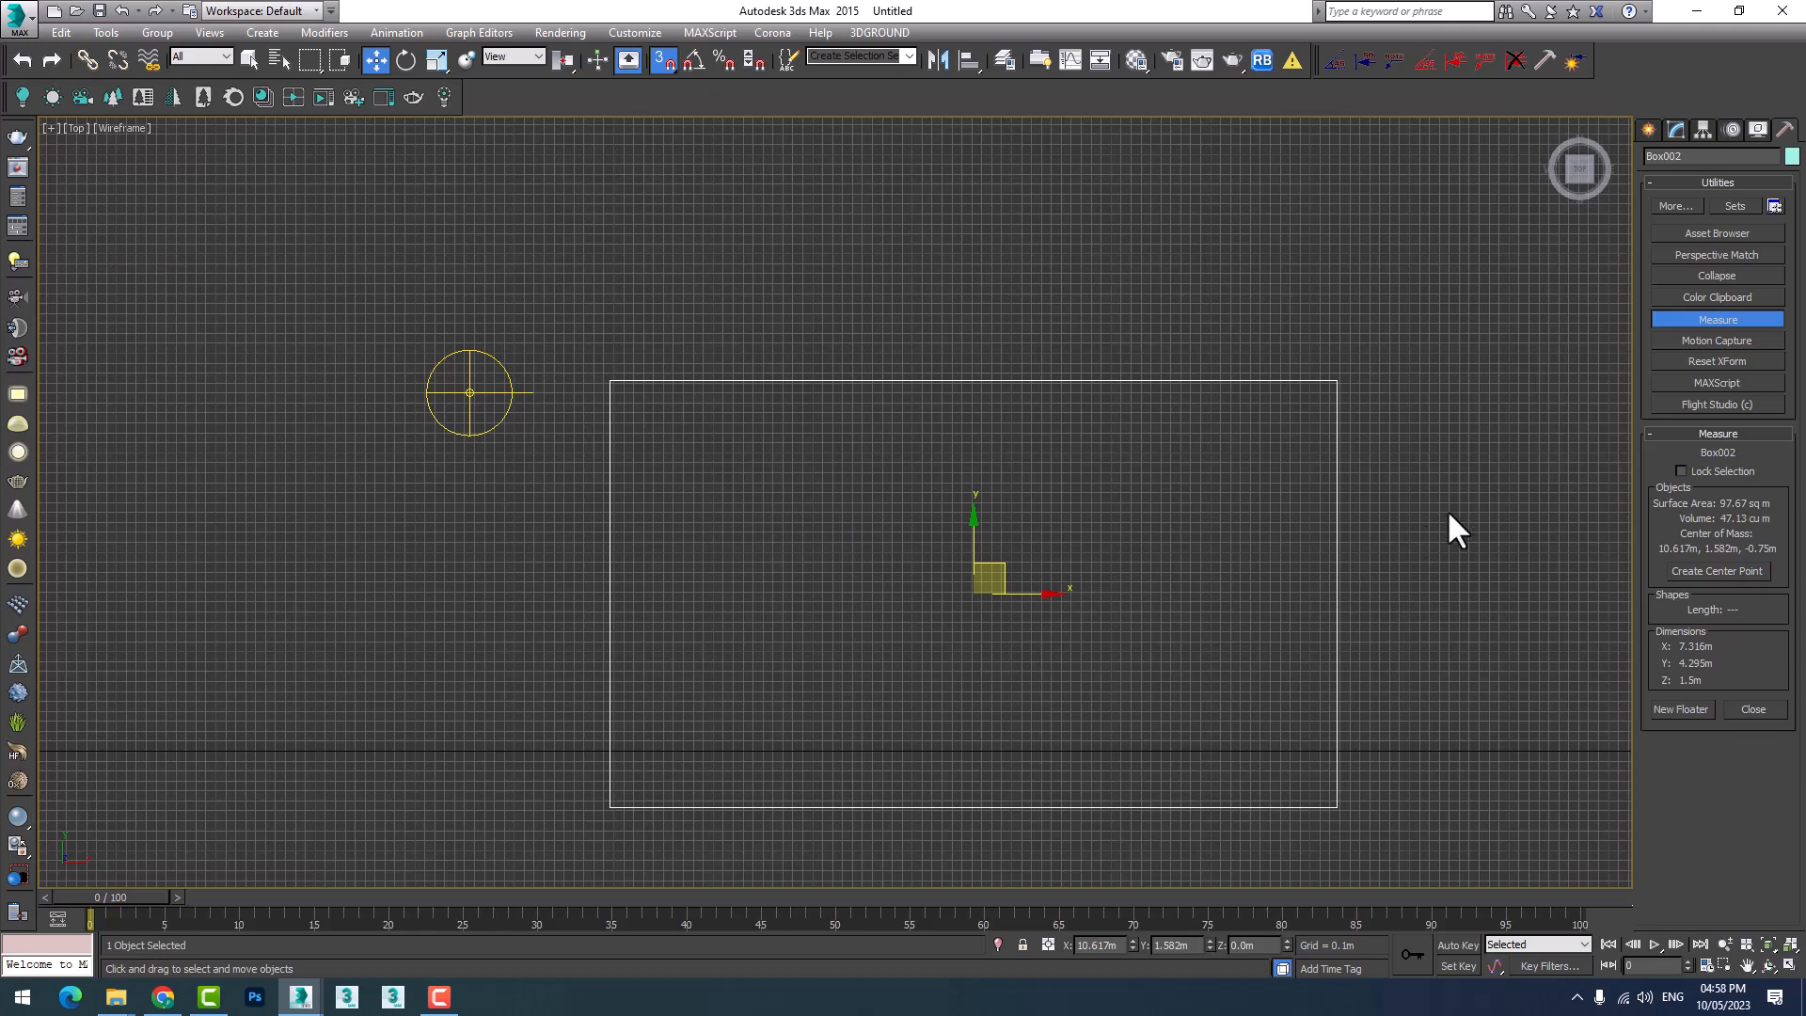
Place a Tape helper along the box's right edge, snapped from its upper corner to its lower corner in the Top view.
right_click(1028, 436)
left_click(1649, 131)
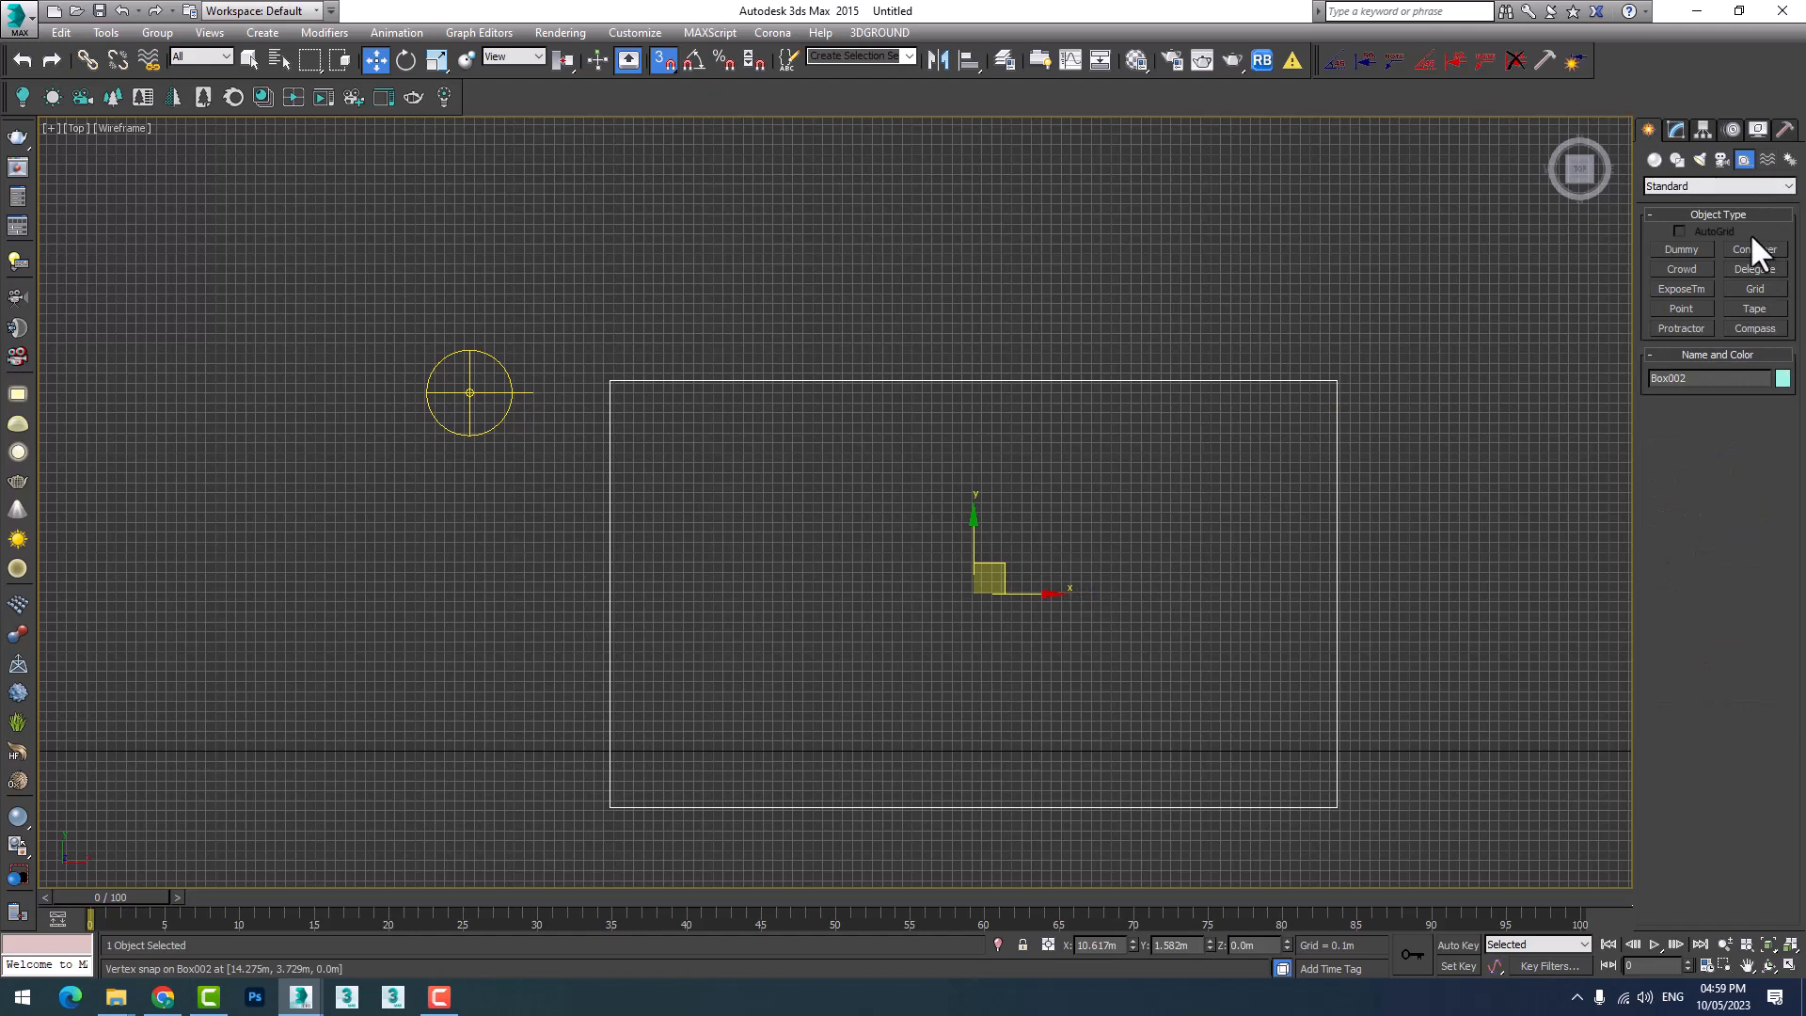
left_click(1751, 308)
middle_click_drag(1213, 558, 926, 536)
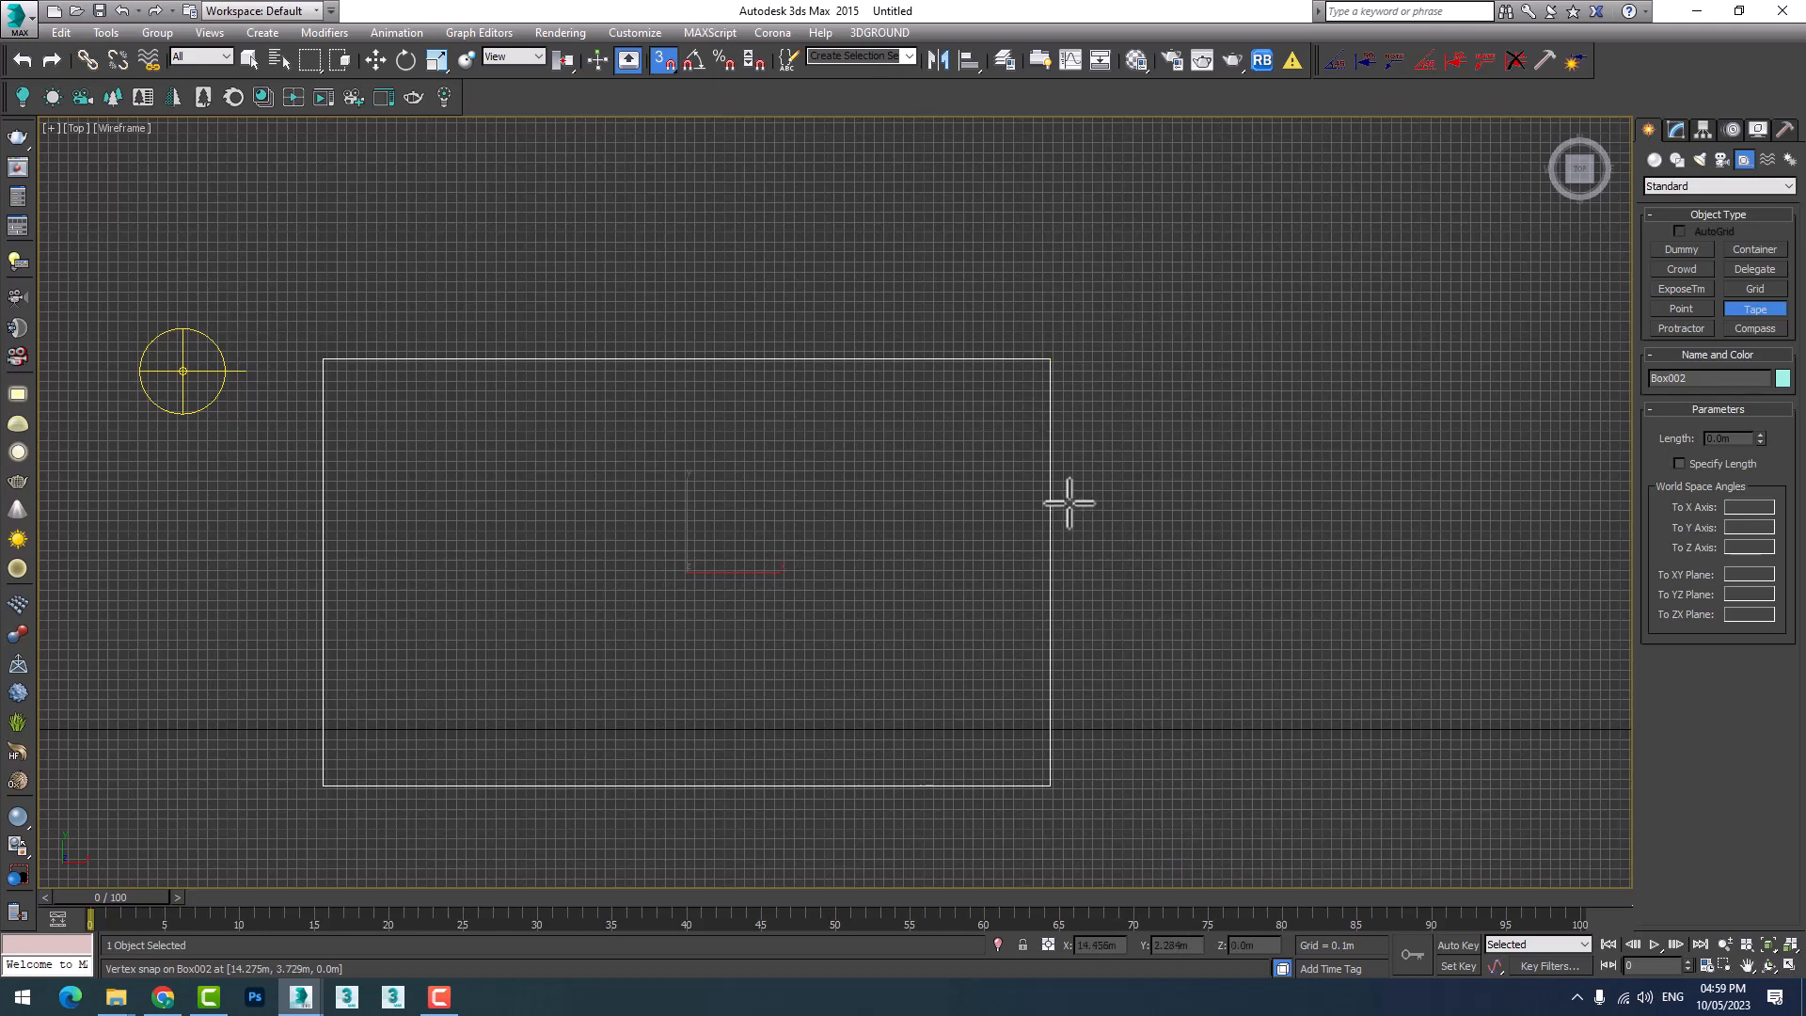
mouse_move(1093, 506)
middle_mouse_down()
mouse_move(1157, 530)
mouse_move(1094, 470)
mouse_move(1076, 533)
mouse_move(1072, 481)
middle_mouse_up()
scroll(1024, 457, "up", 3)
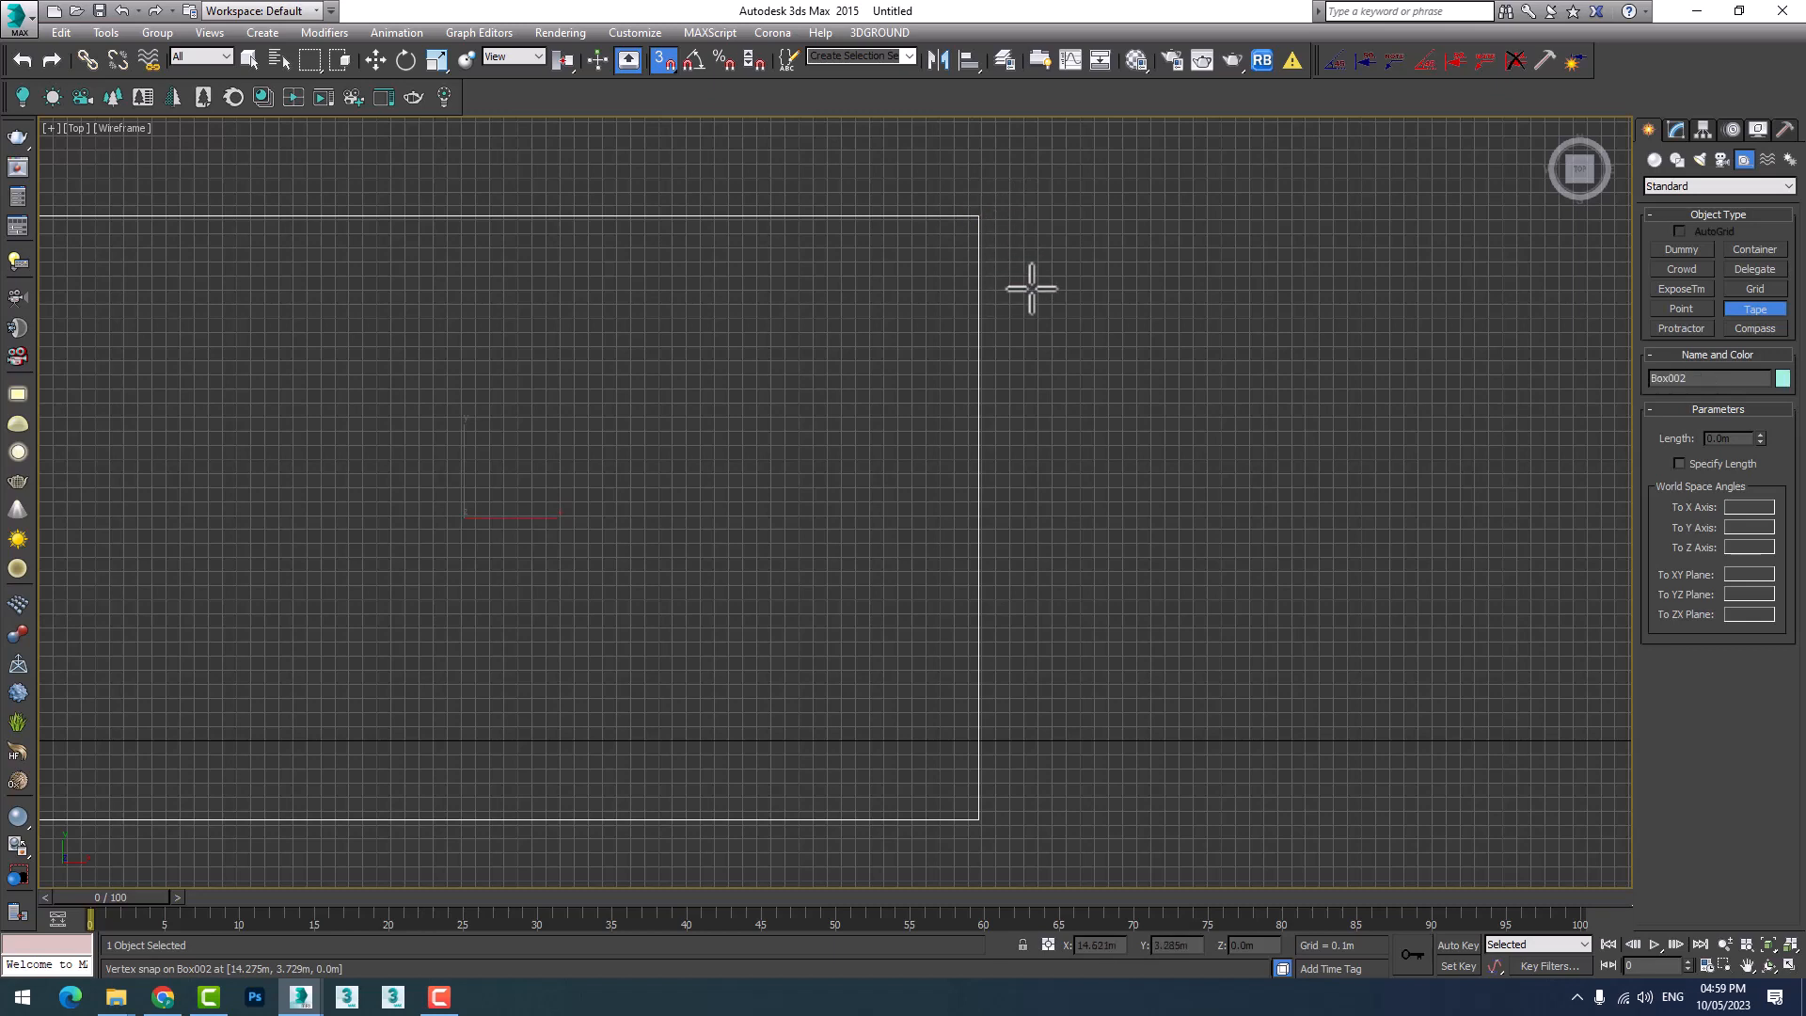
left_click_drag(979, 214, 985, 830)
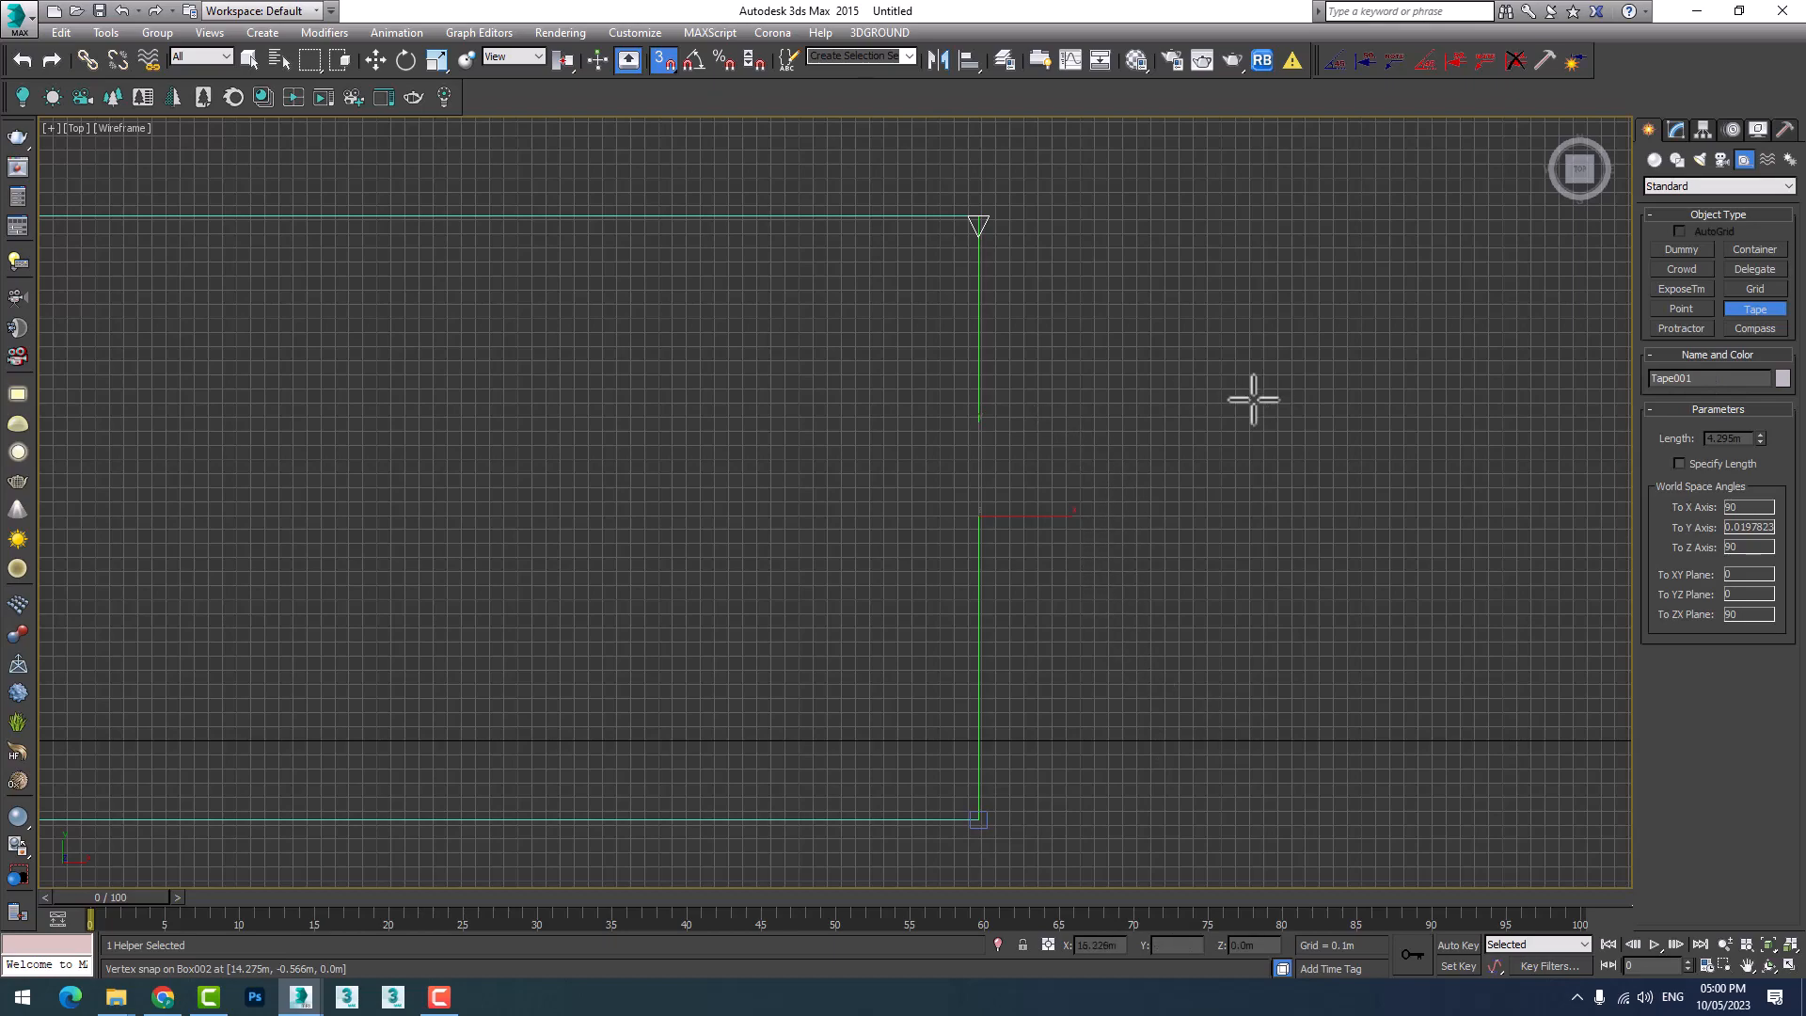
scroll(1119, 614, "down", 3)
scroll(1117, 617, "up", 5)
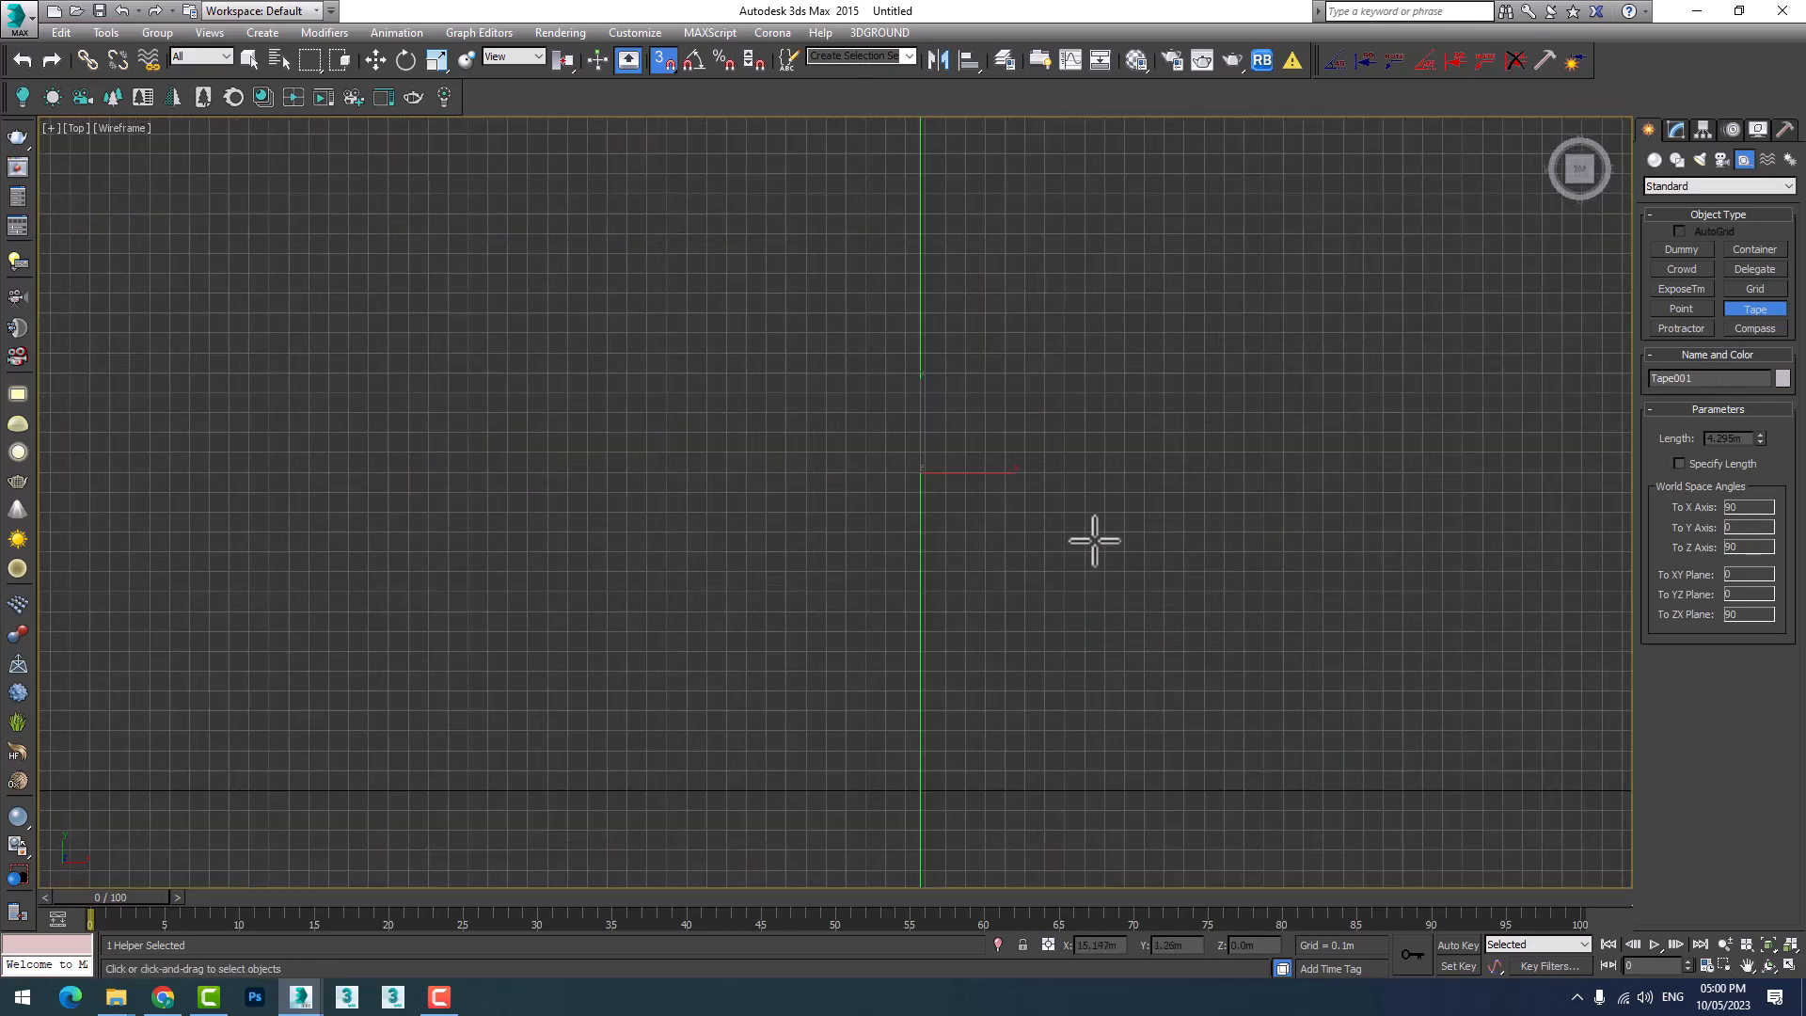
scroll(1091, 588, "down", 3)
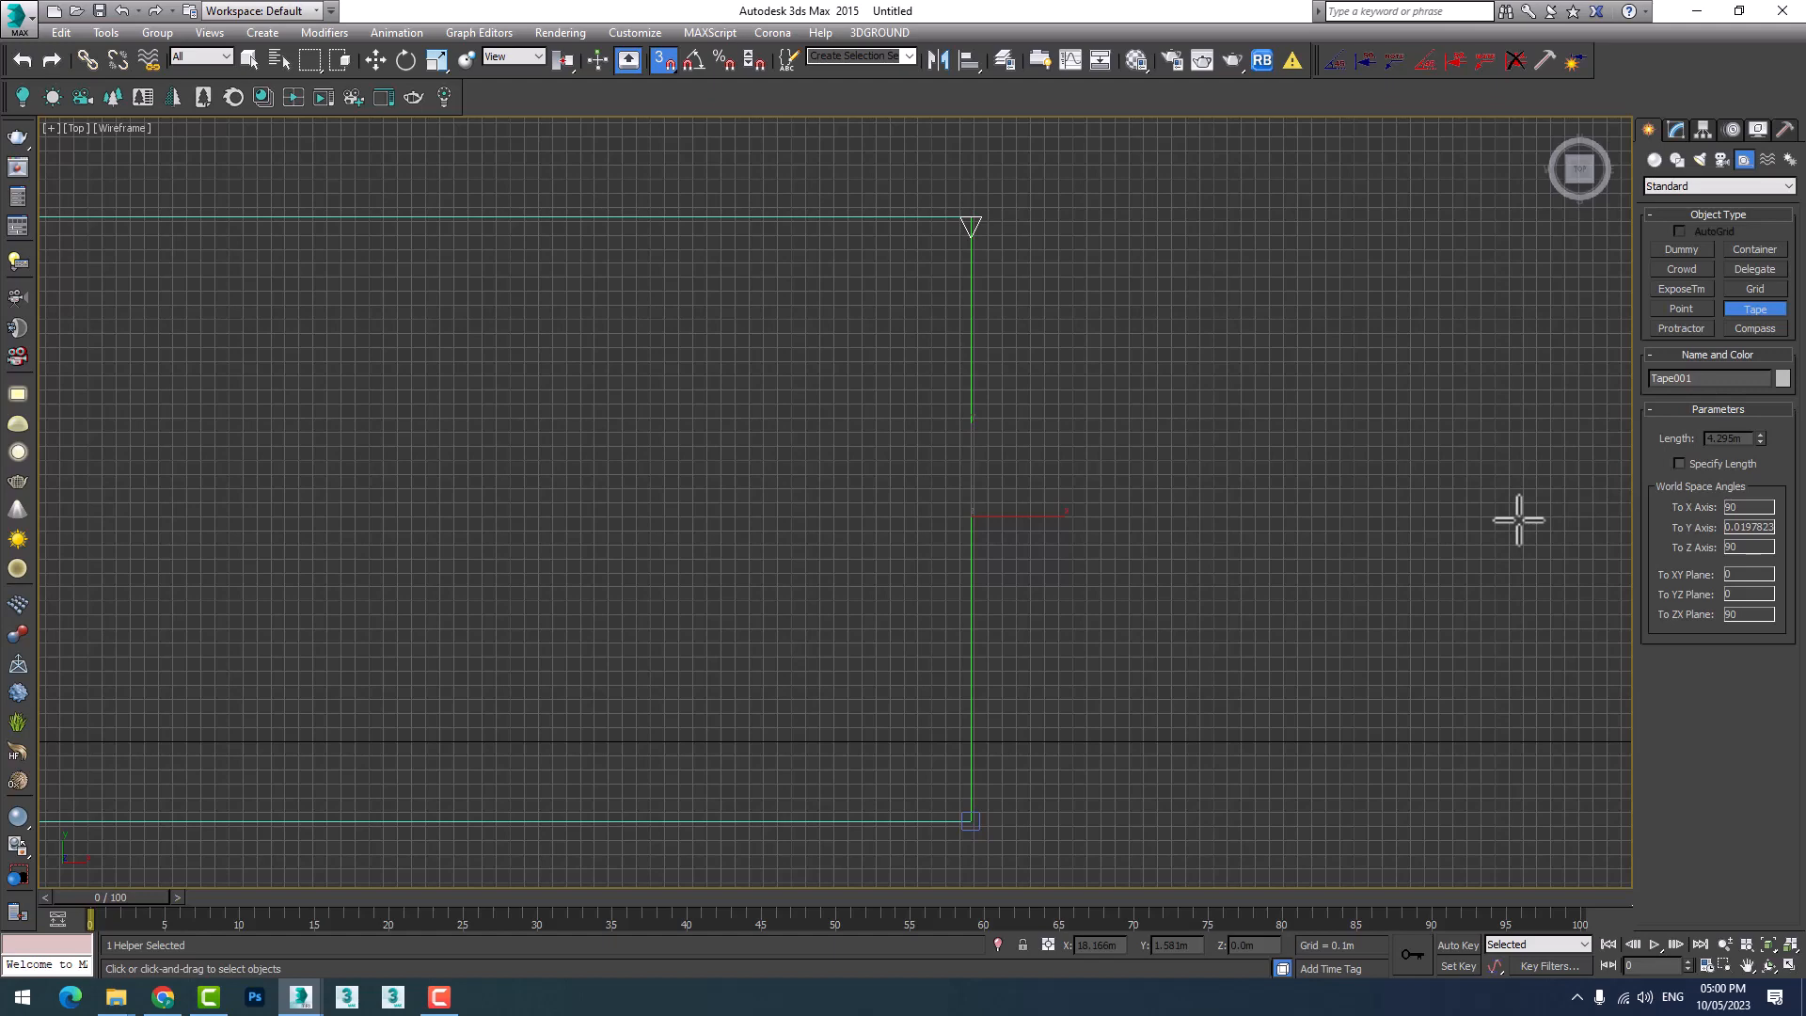
scroll(998, 411, "up", 2)
right_click(1006, 428)
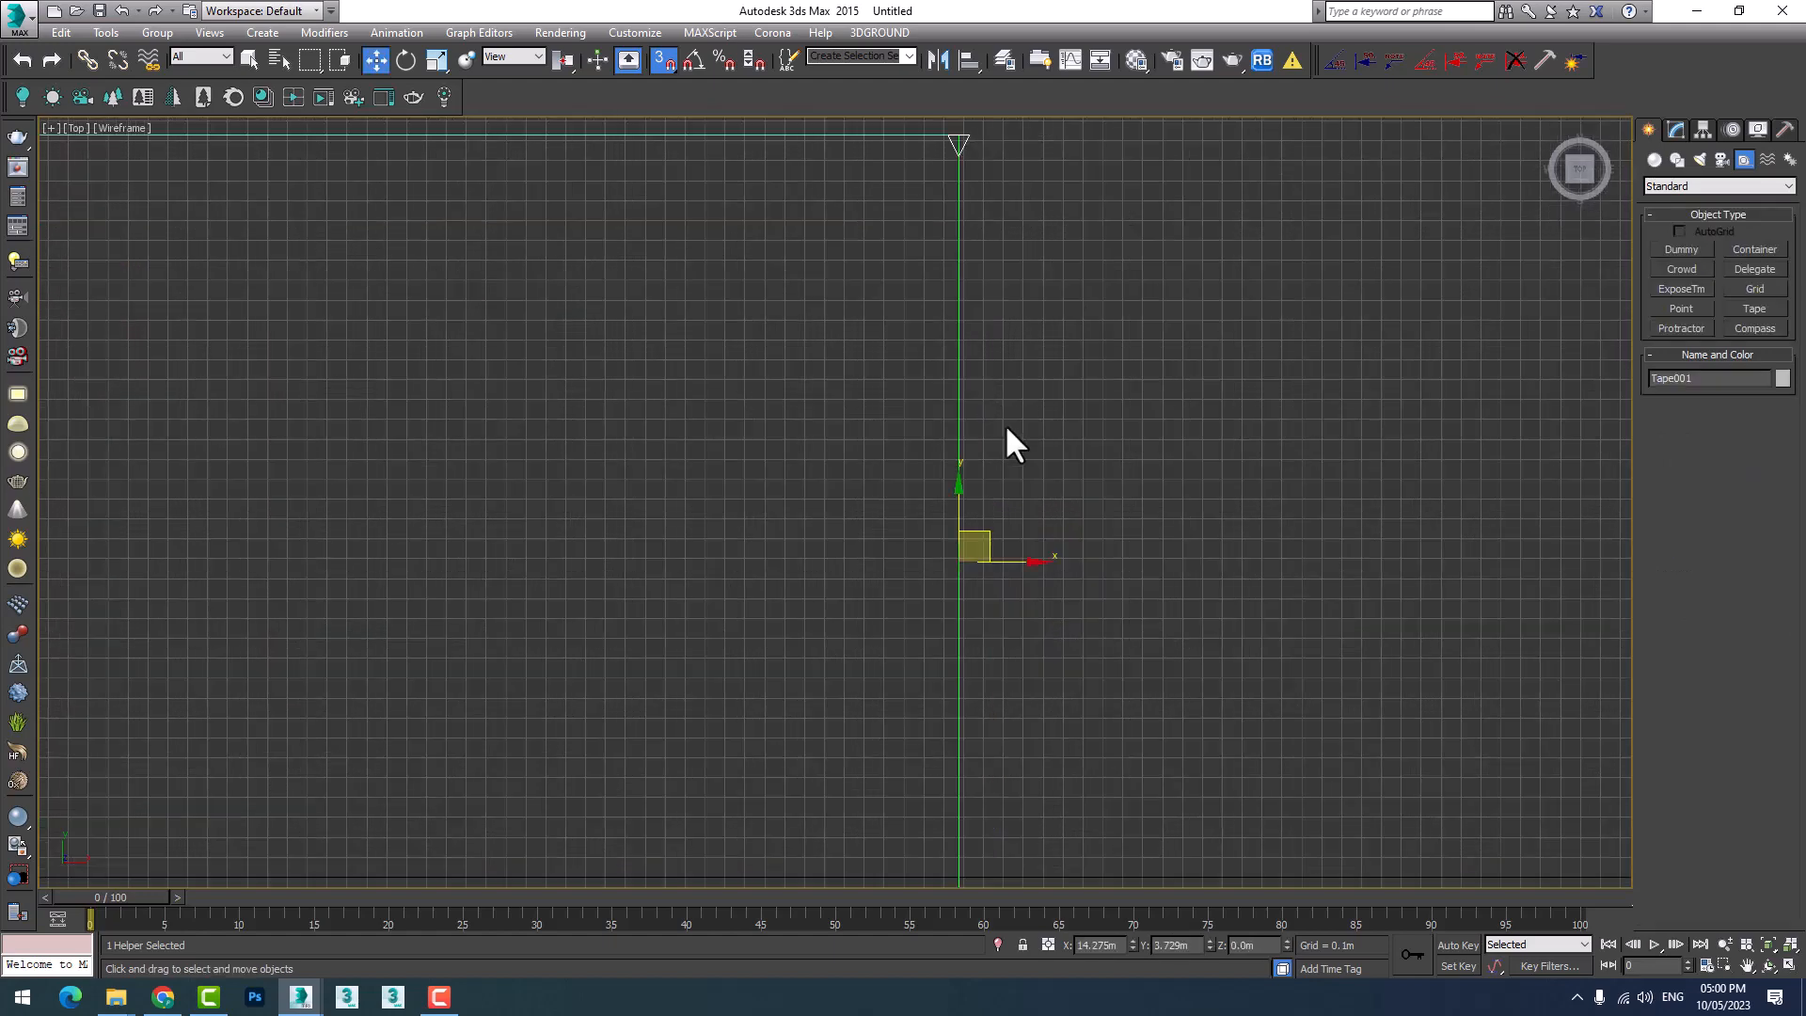
Turn on Specify Length in the tape's parameters, keeping the 1.0 m length.
middle_click_drag(1008, 443, 963, 519)
left_click(1673, 129)
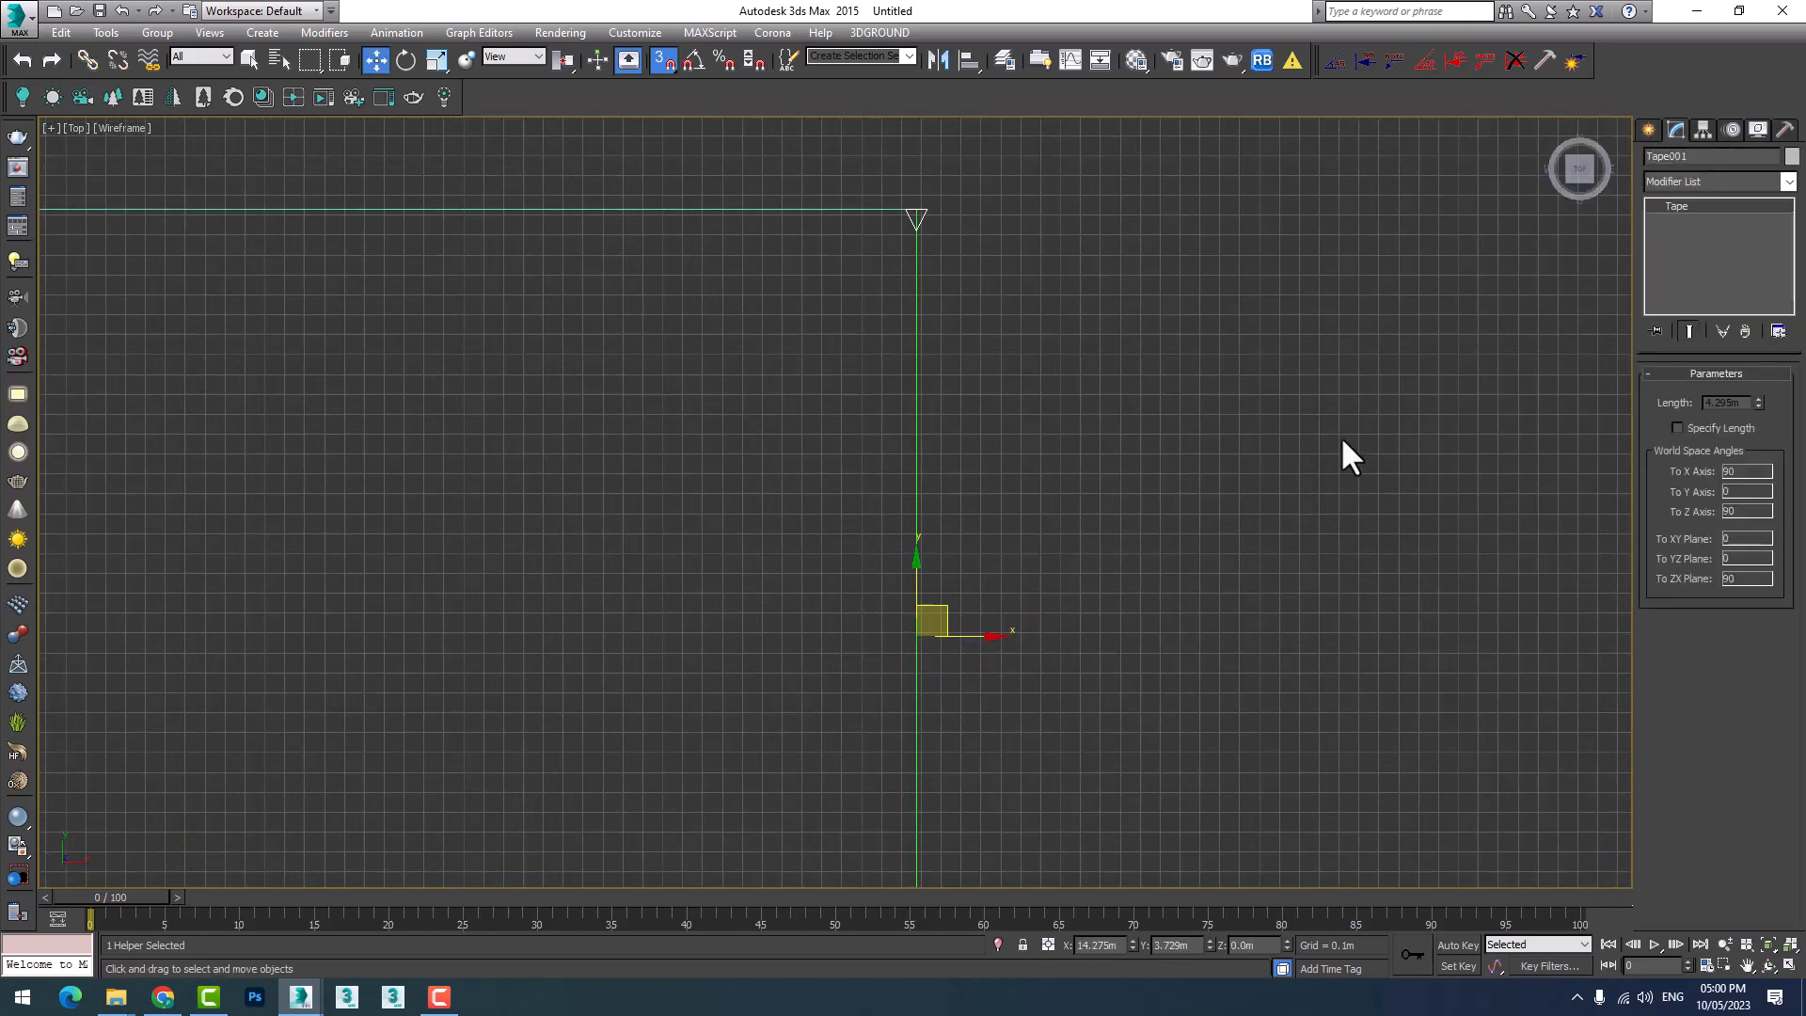
scroll(1341, 436, "down", 2)
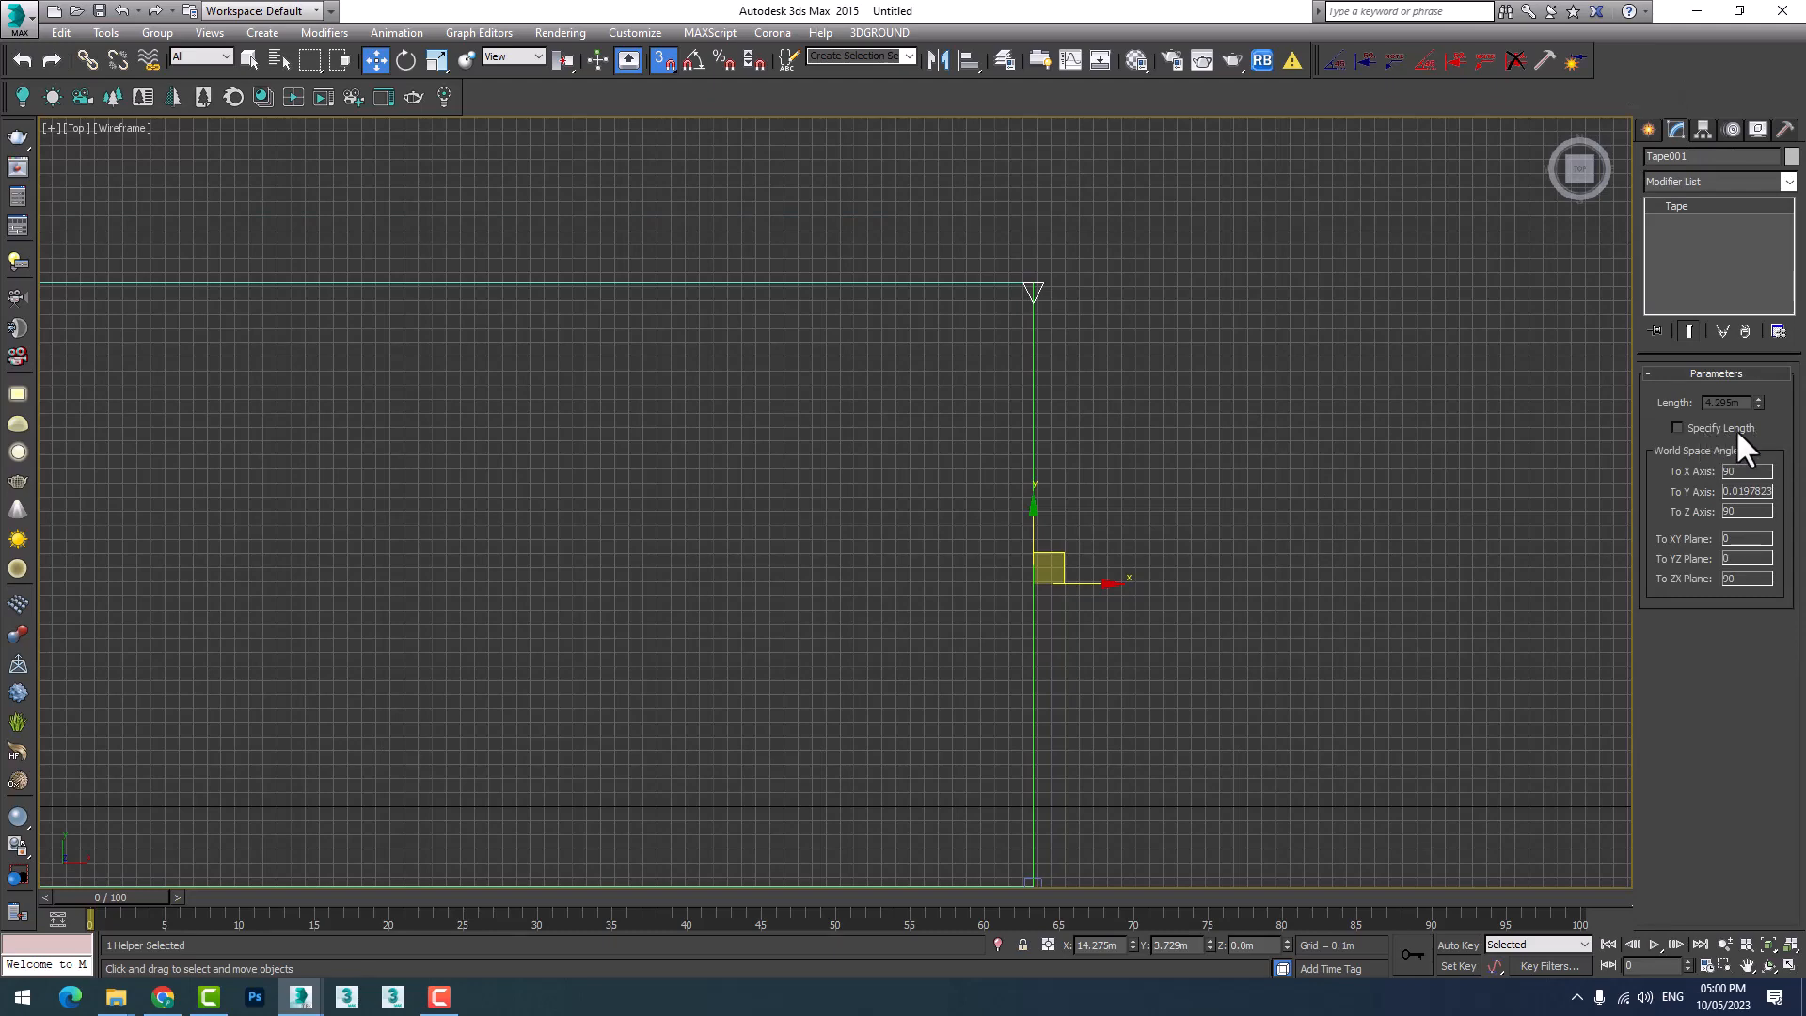
middle_click_drag(1080, 496, 1060, 376)
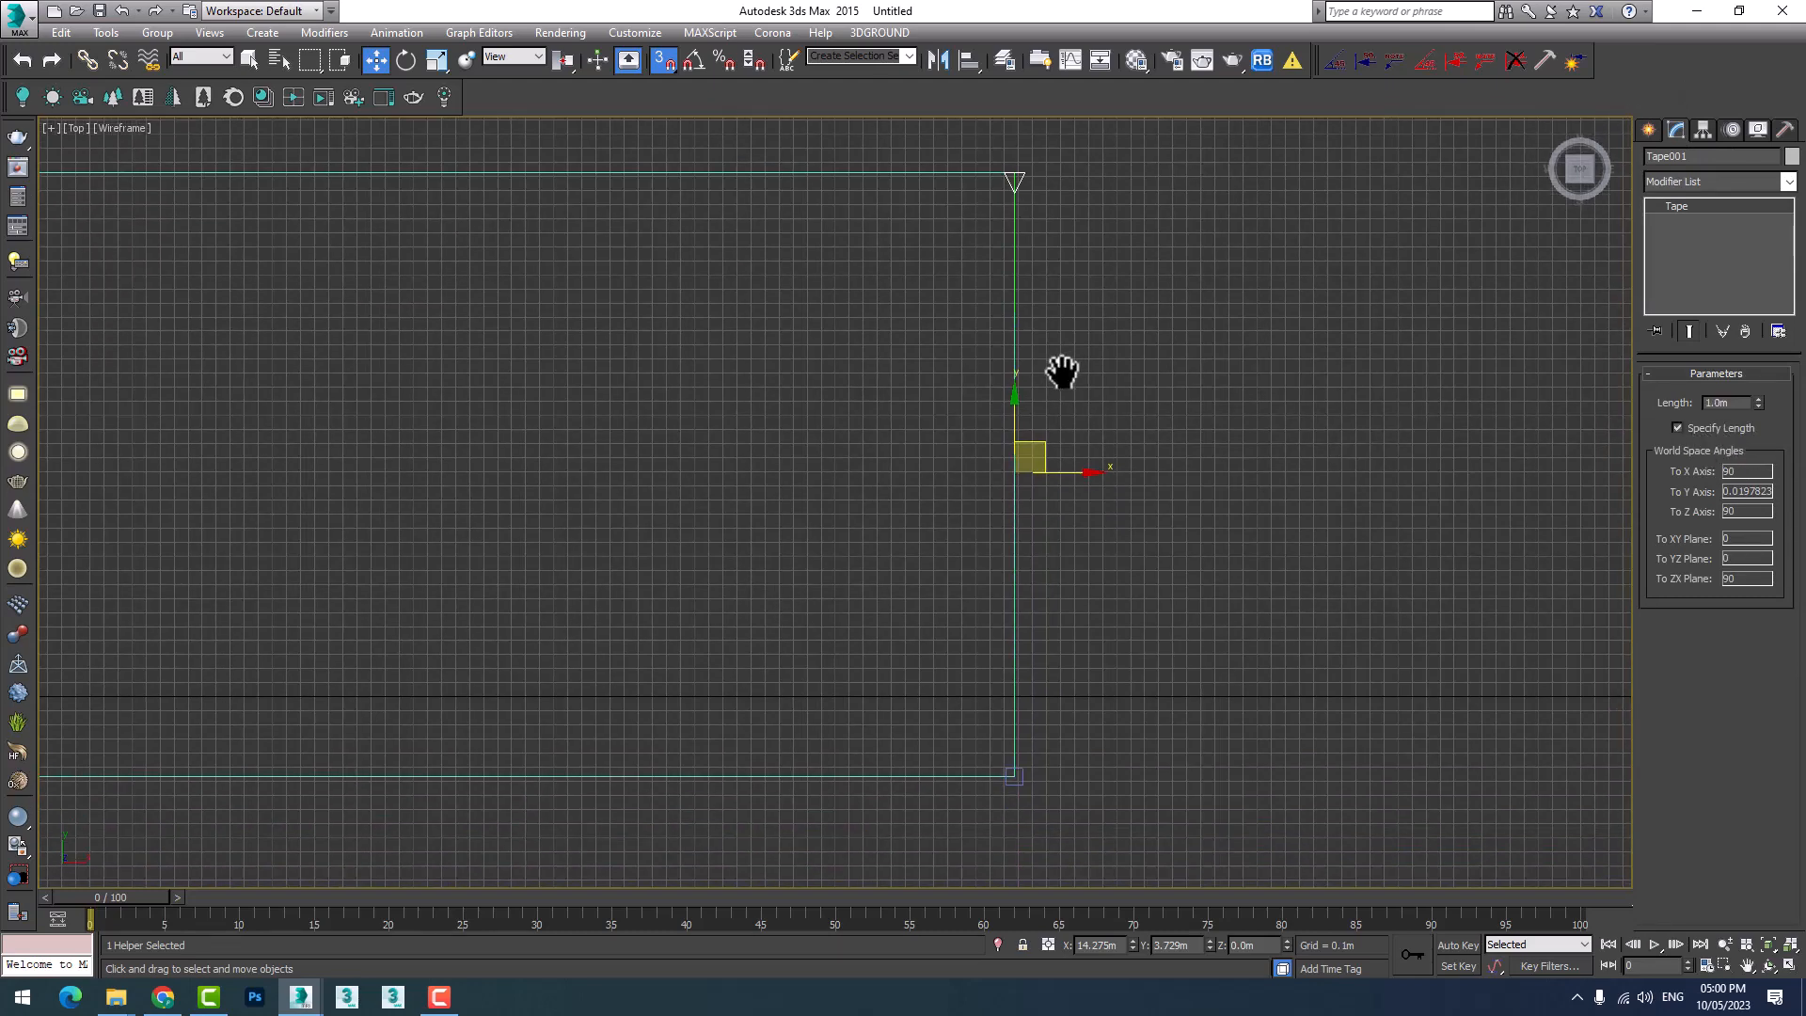
scroll(1021, 640, "up", 4)
middle_click_drag(1049, 512, 997, 785)
Turn off snapping and move the tape's upper end along X, away from the box's corner.
left_click(656, 62)
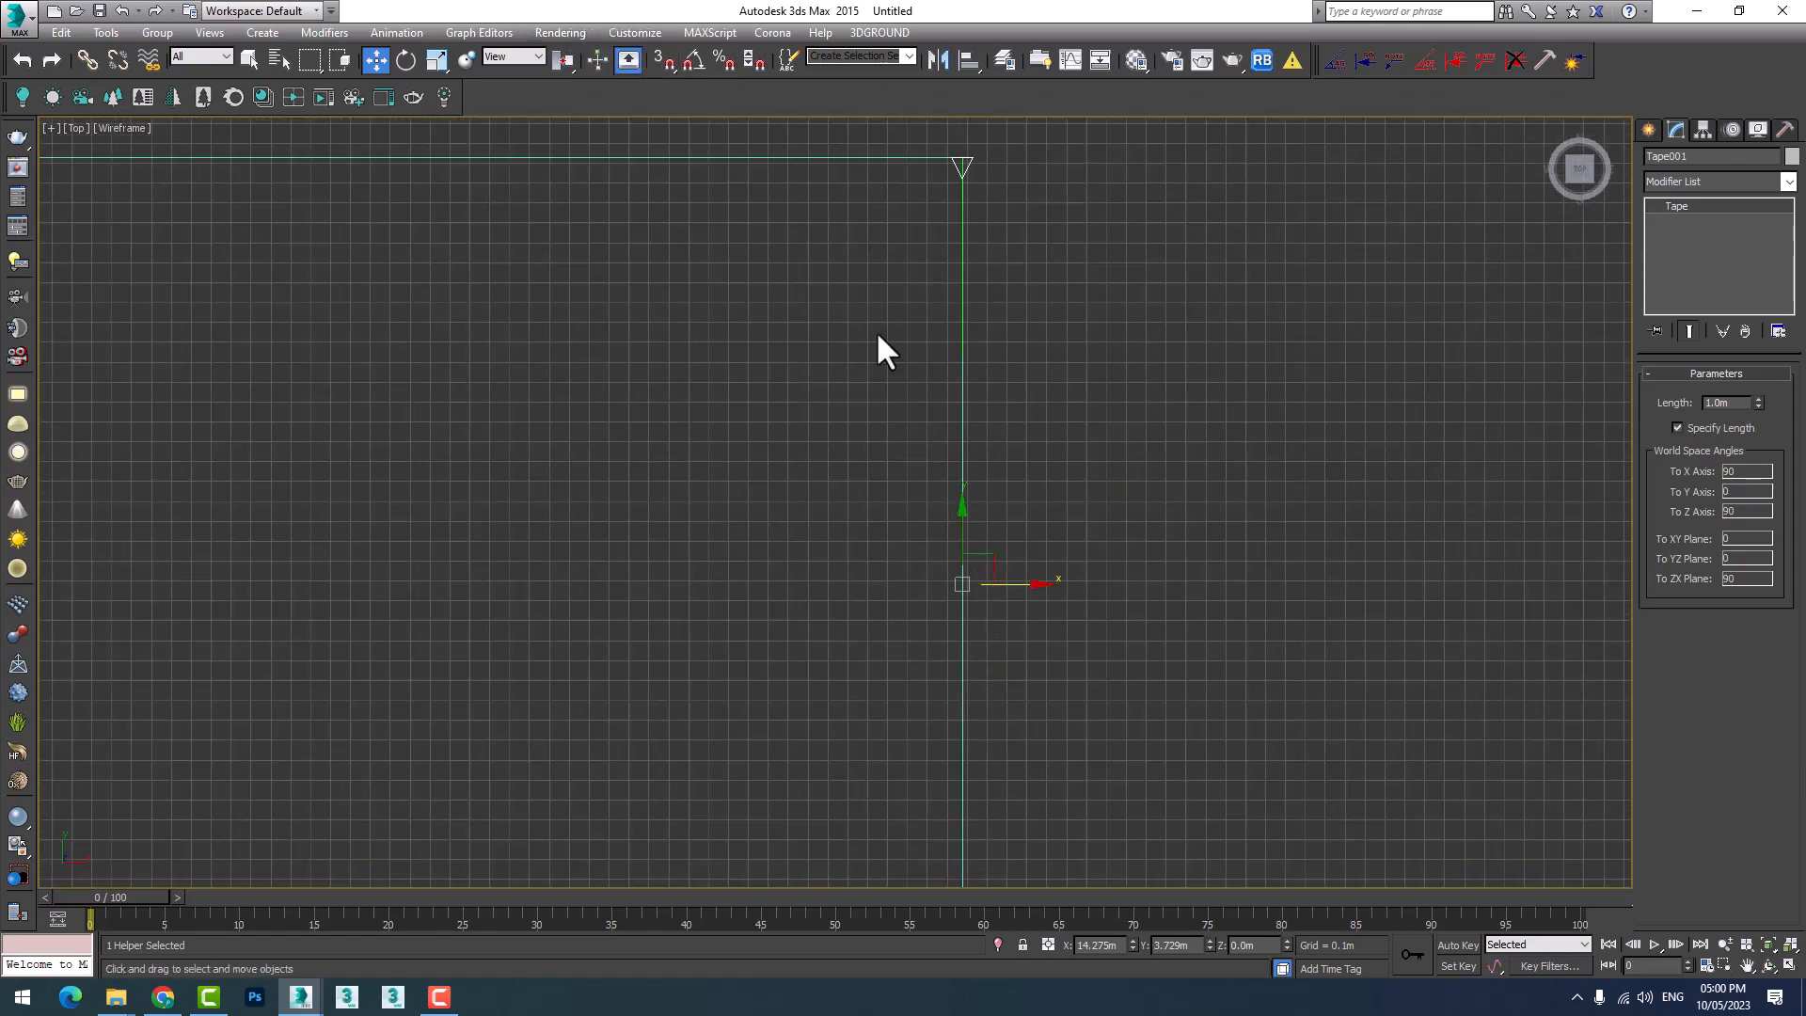
scroll(971, 466, "down", 3)
left_click_drag(1015, 520, 1104, 504)
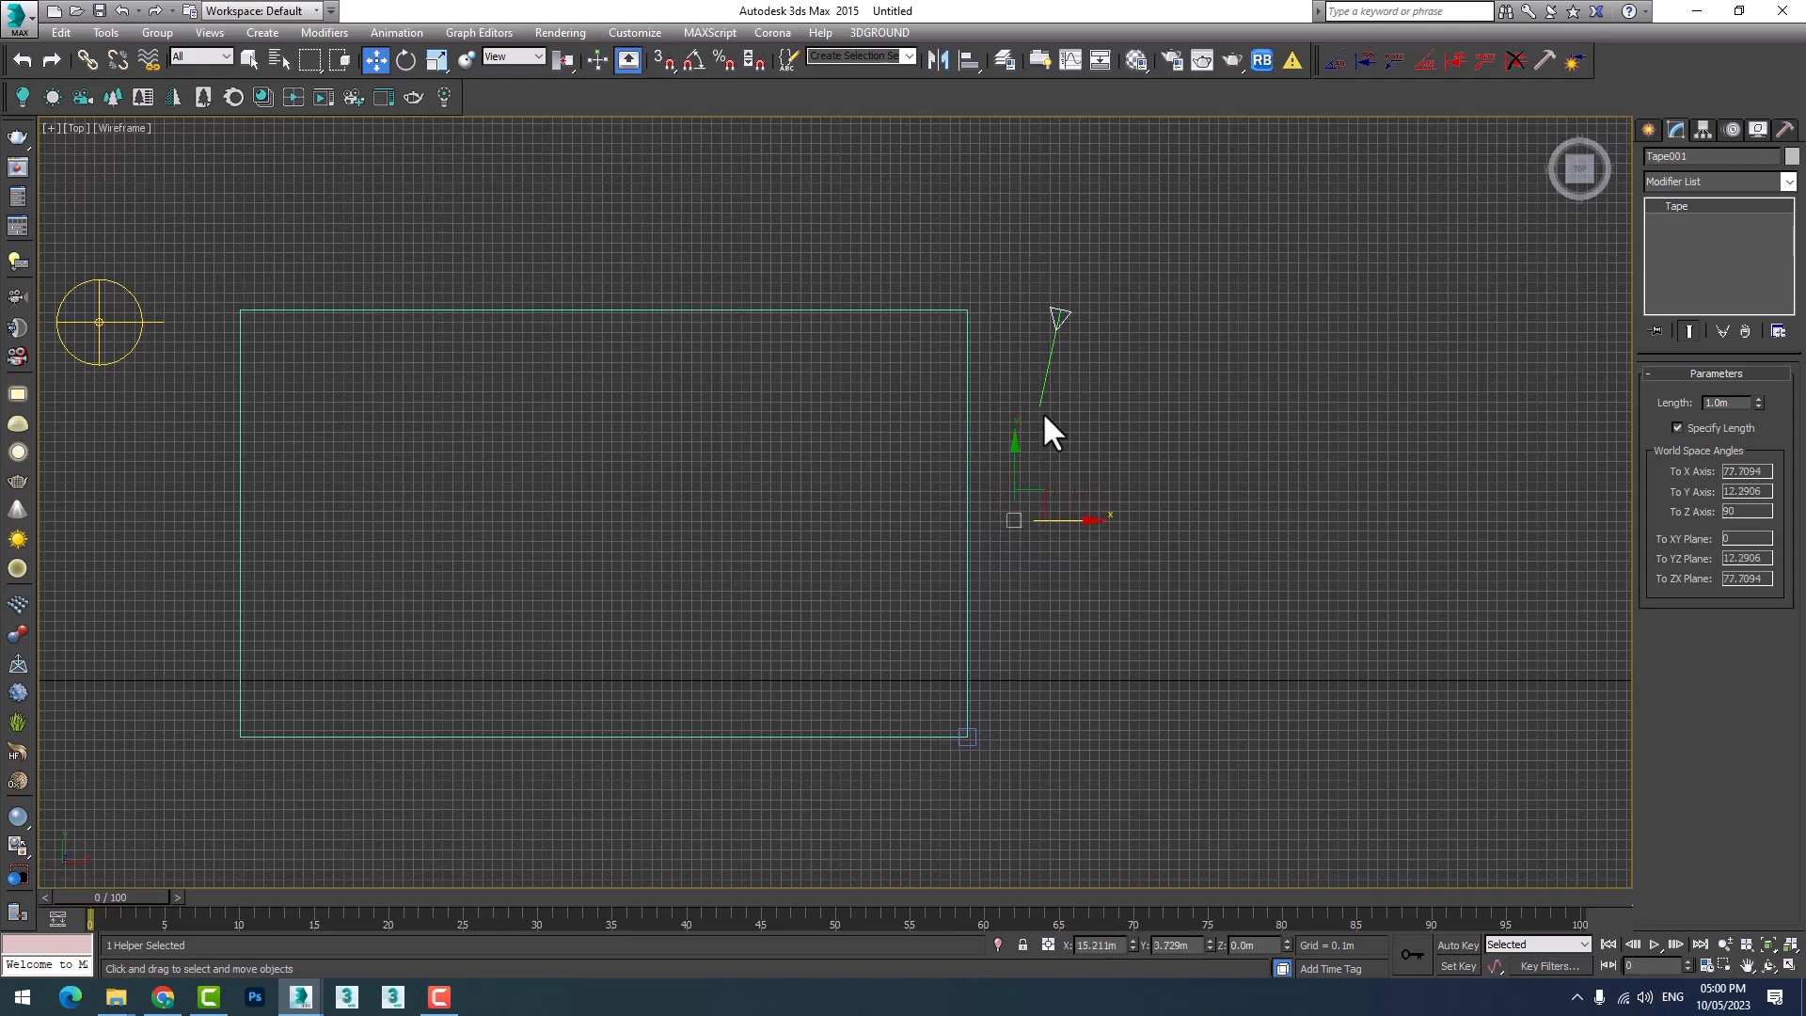
Undo the tape's move and turn off its Specify Length option.
key("ctrl+z")
key("ctrl+z")
scroll(1019, 393, "up", 3)
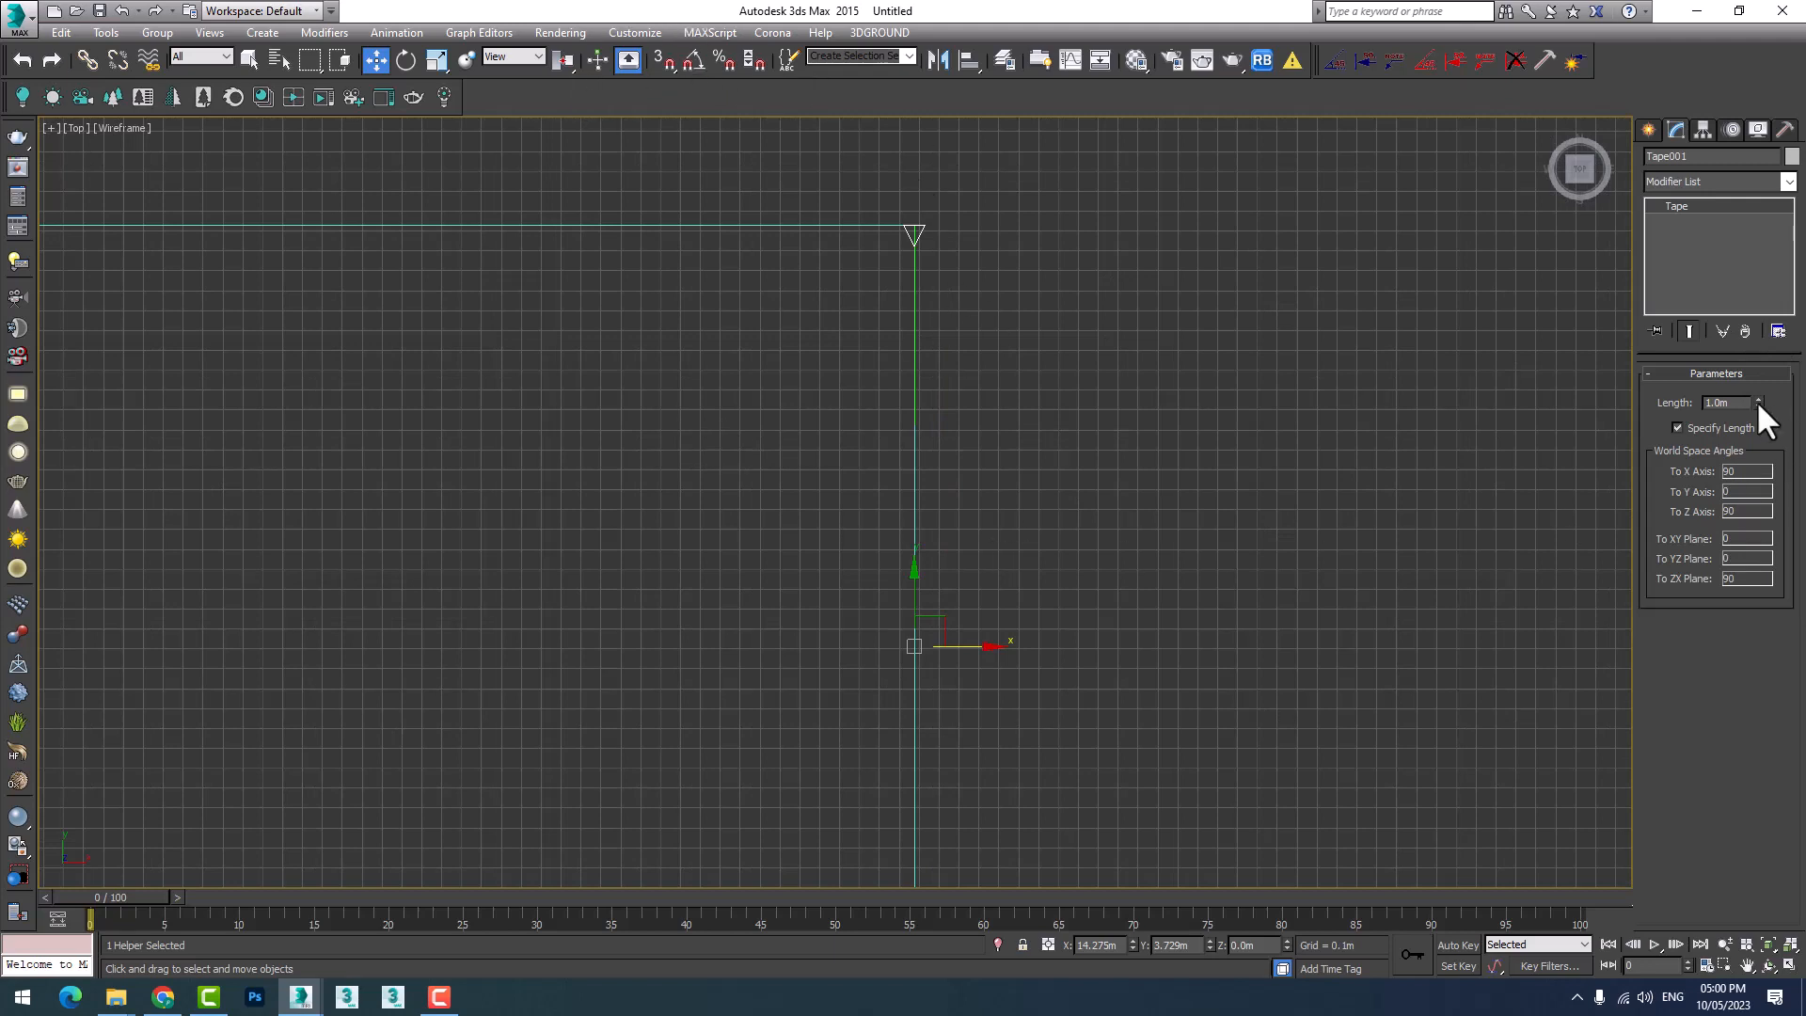
left_click(1706, 428)
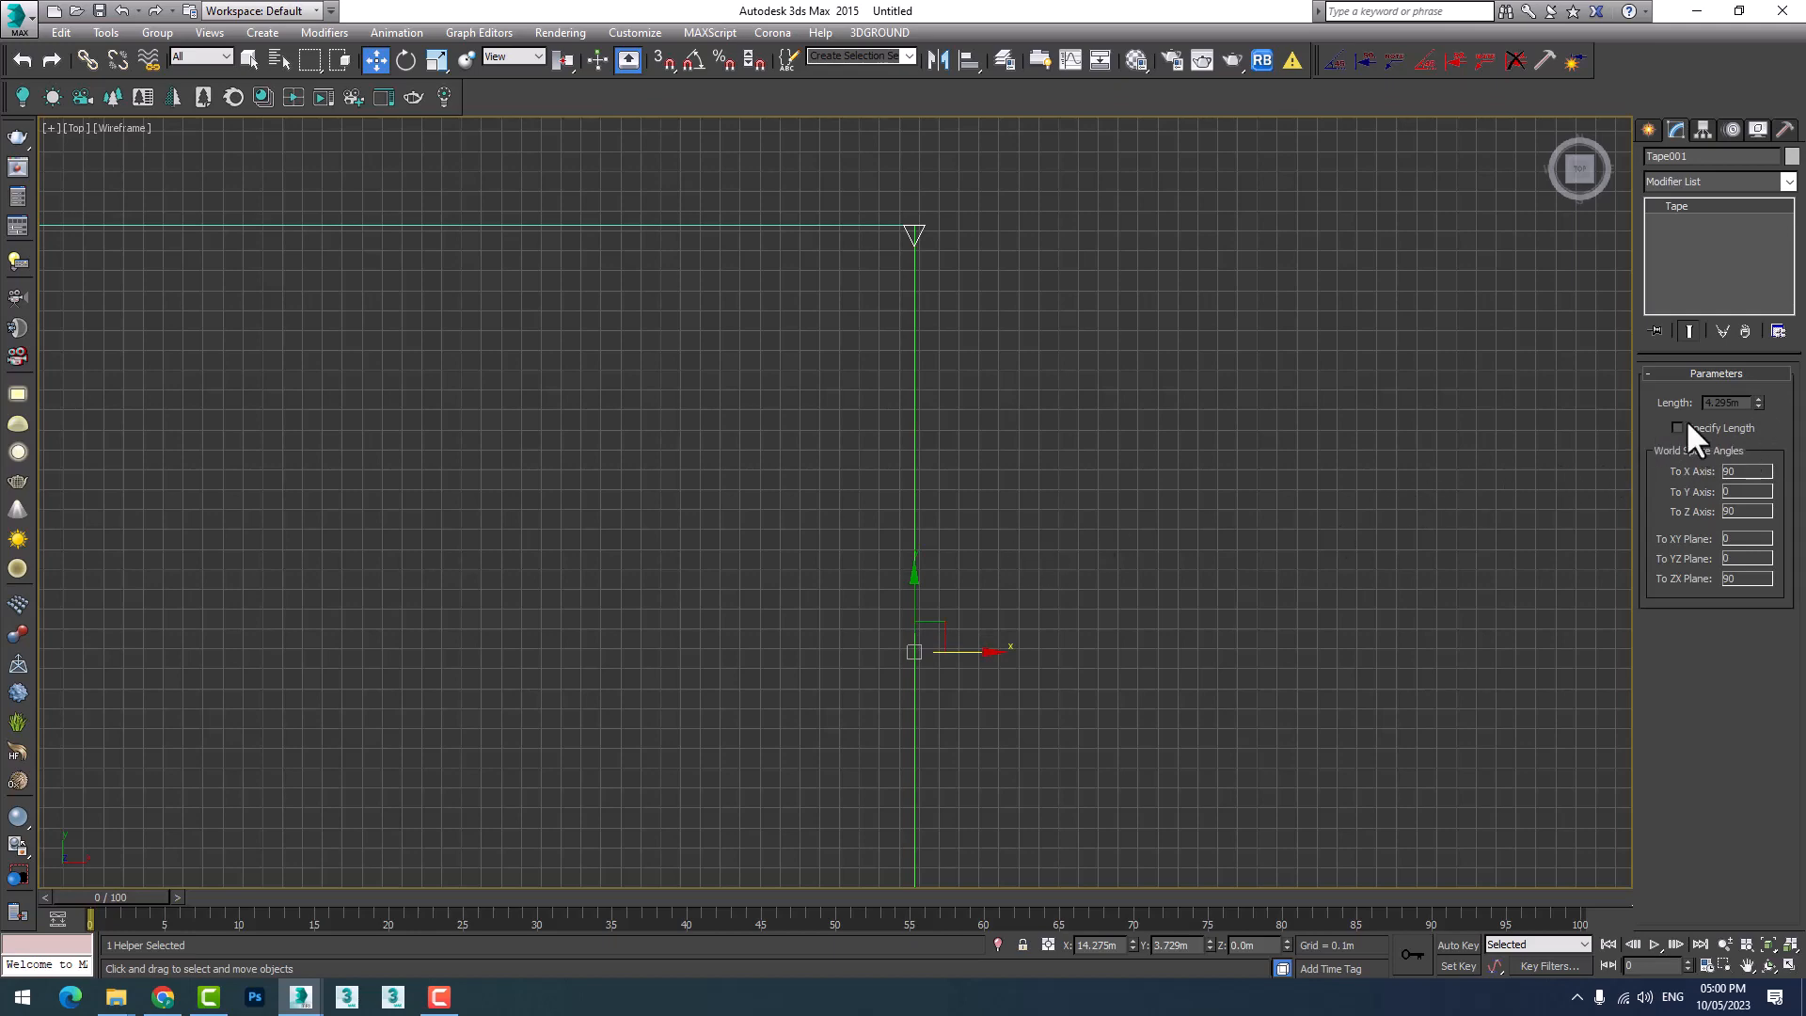
Copy the large box about 9.7 m along X, leaving a gap between the original and the copy.
scroll(799, 478, "down", 5)
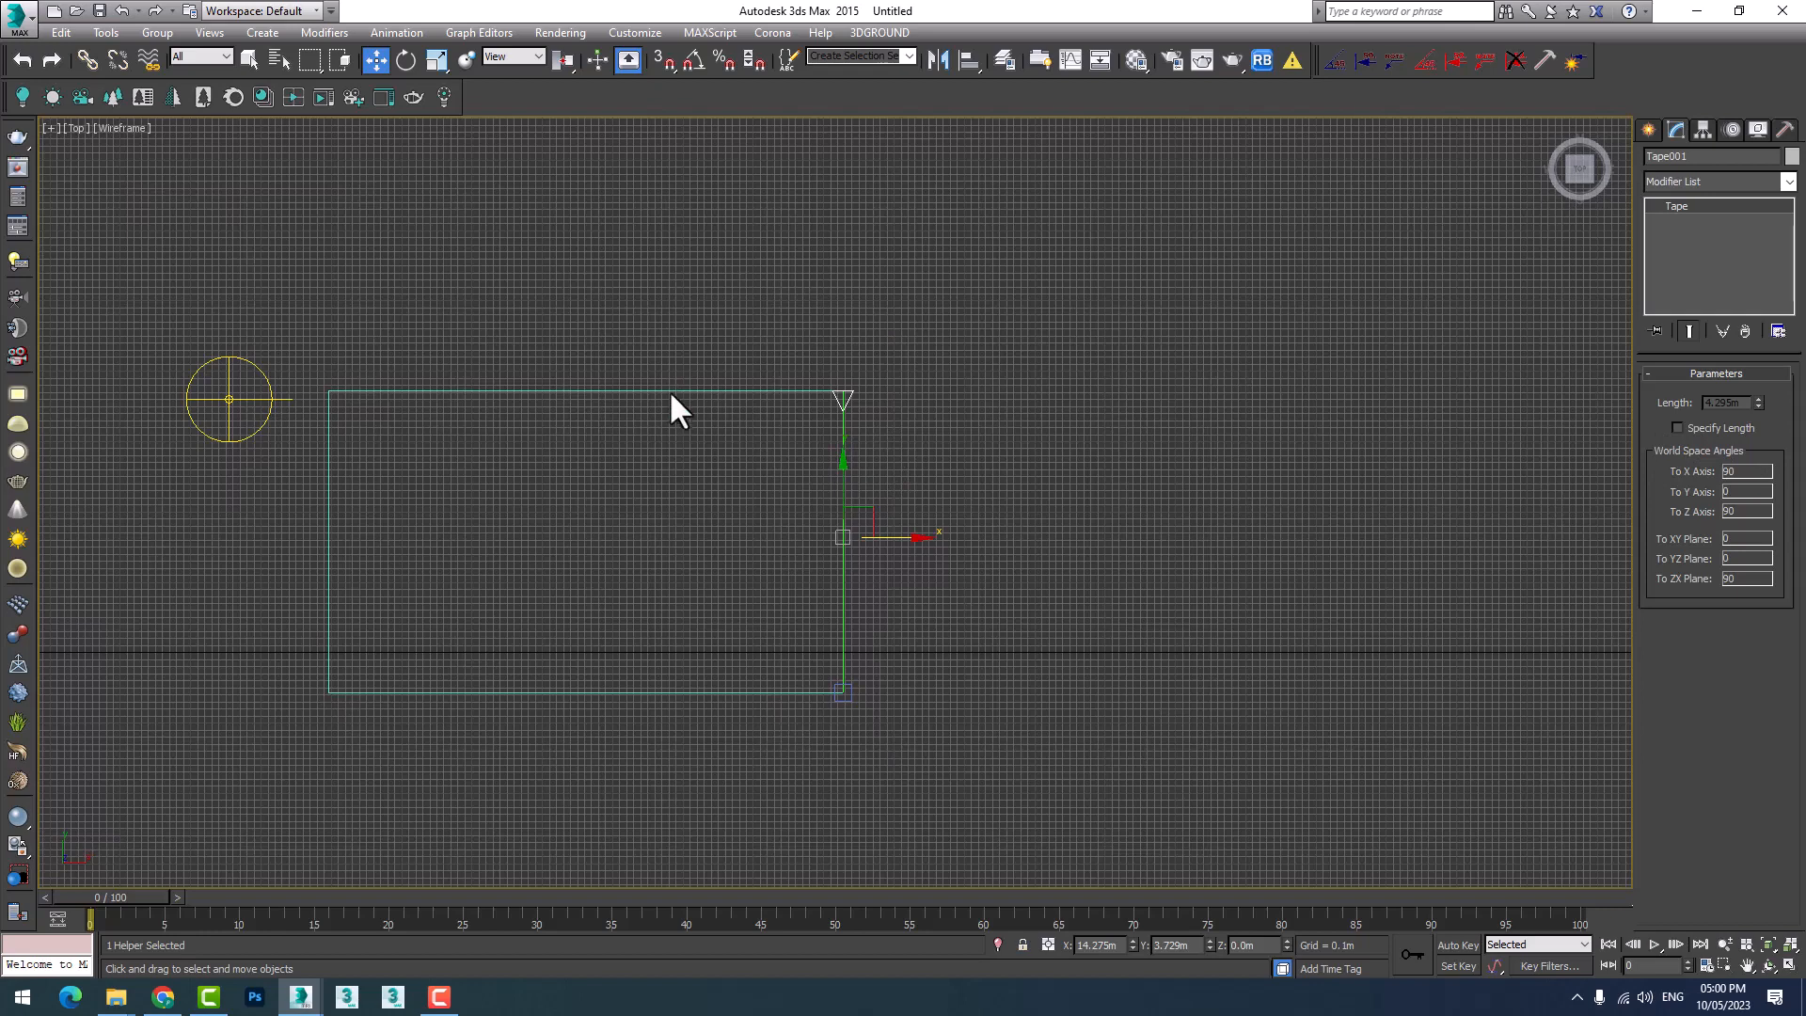
left_click_drag(670, 393, 1318, 552, "shift")
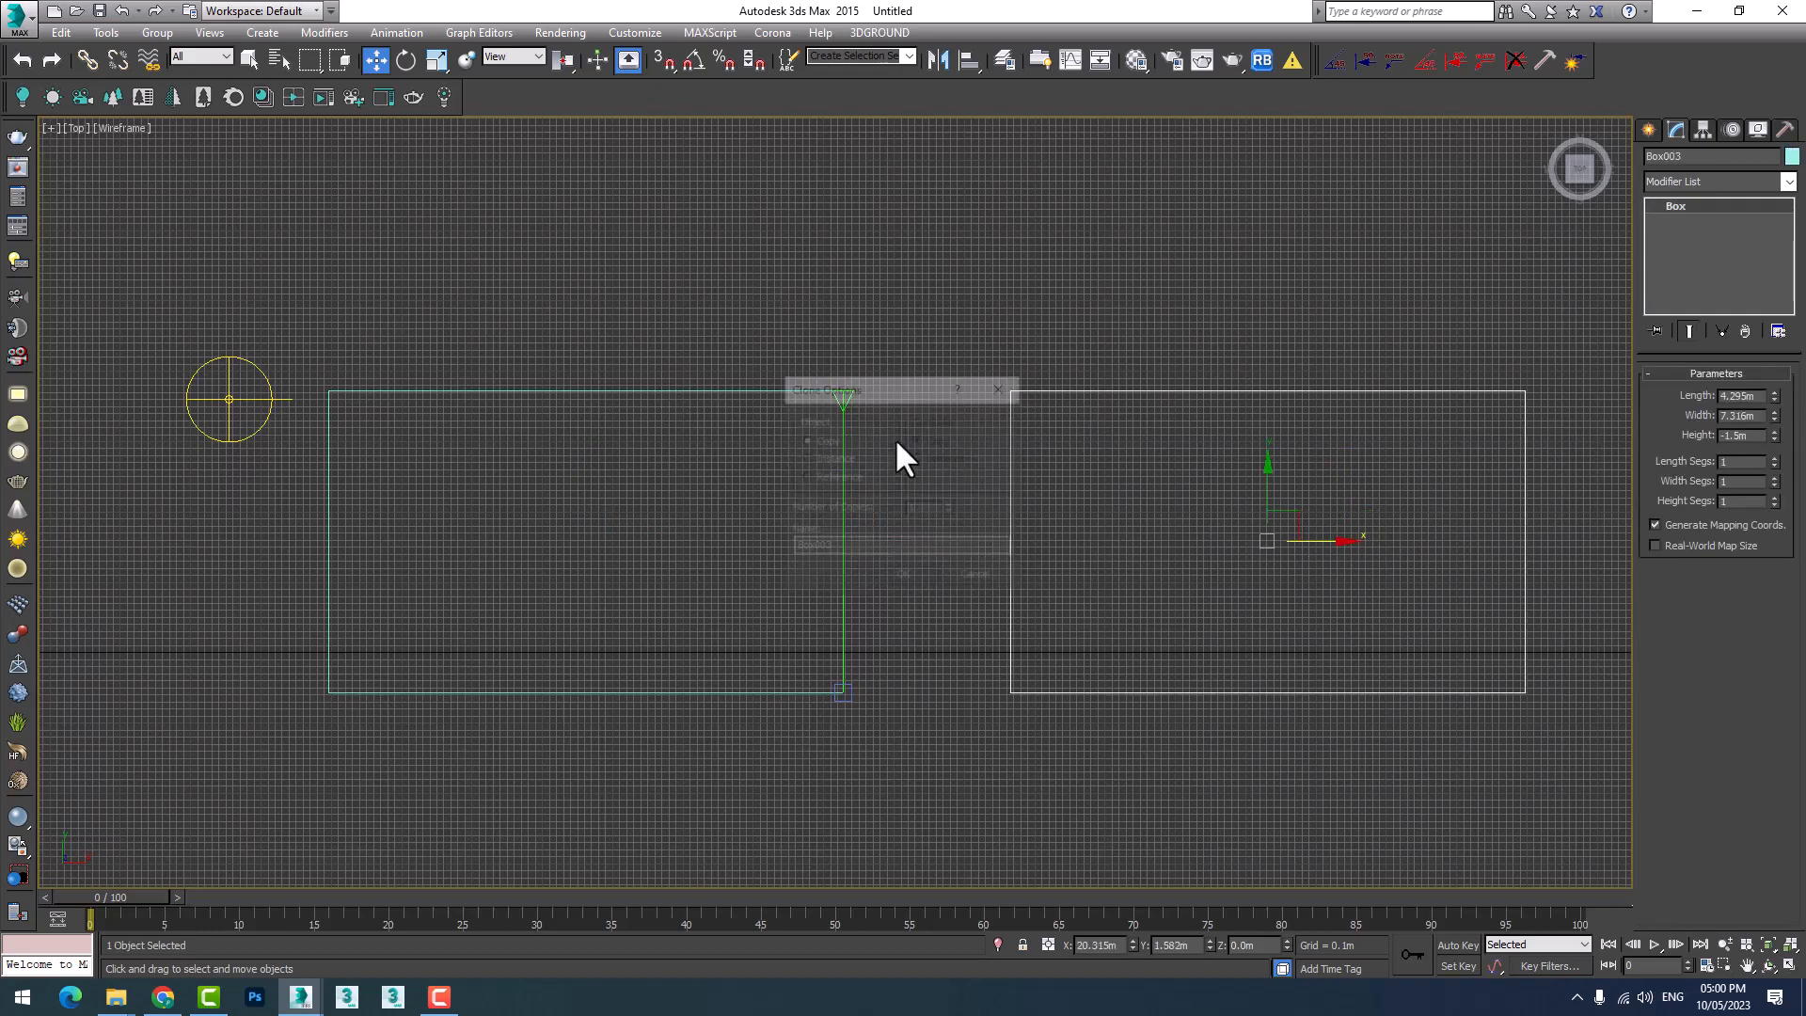
left_click(898, 577)
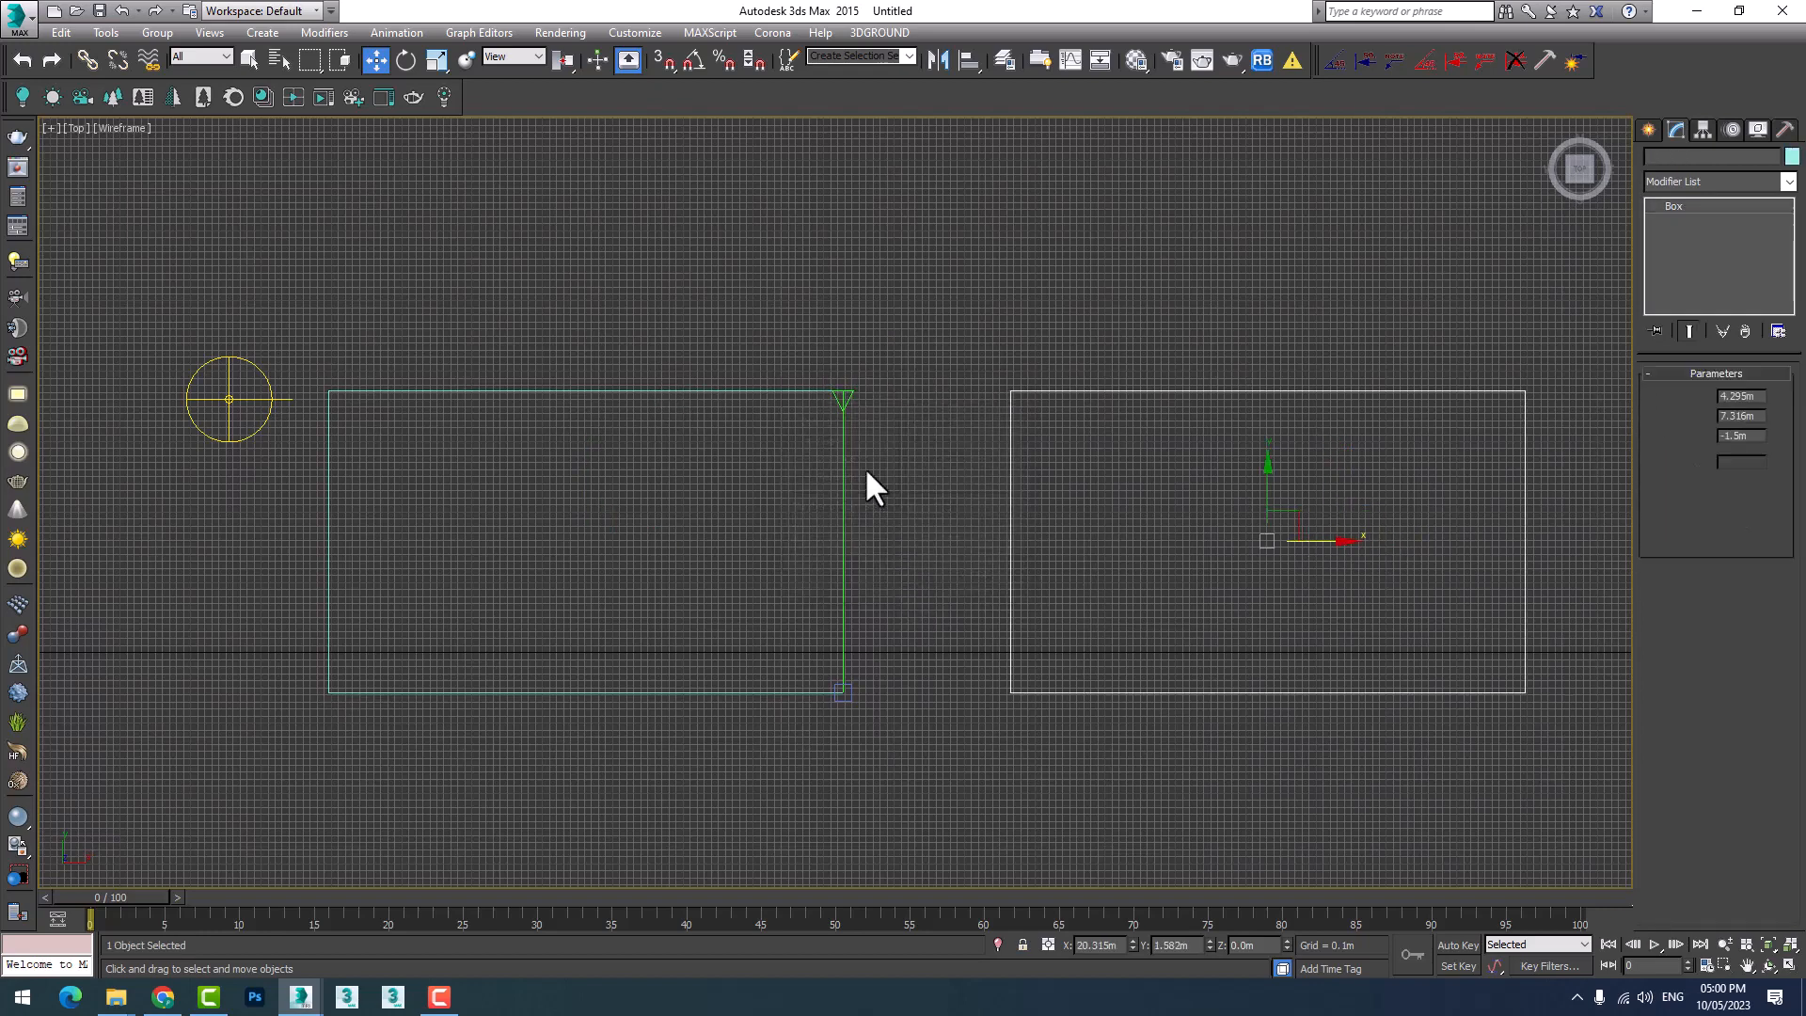
scroll(983, 420, "up", 5)
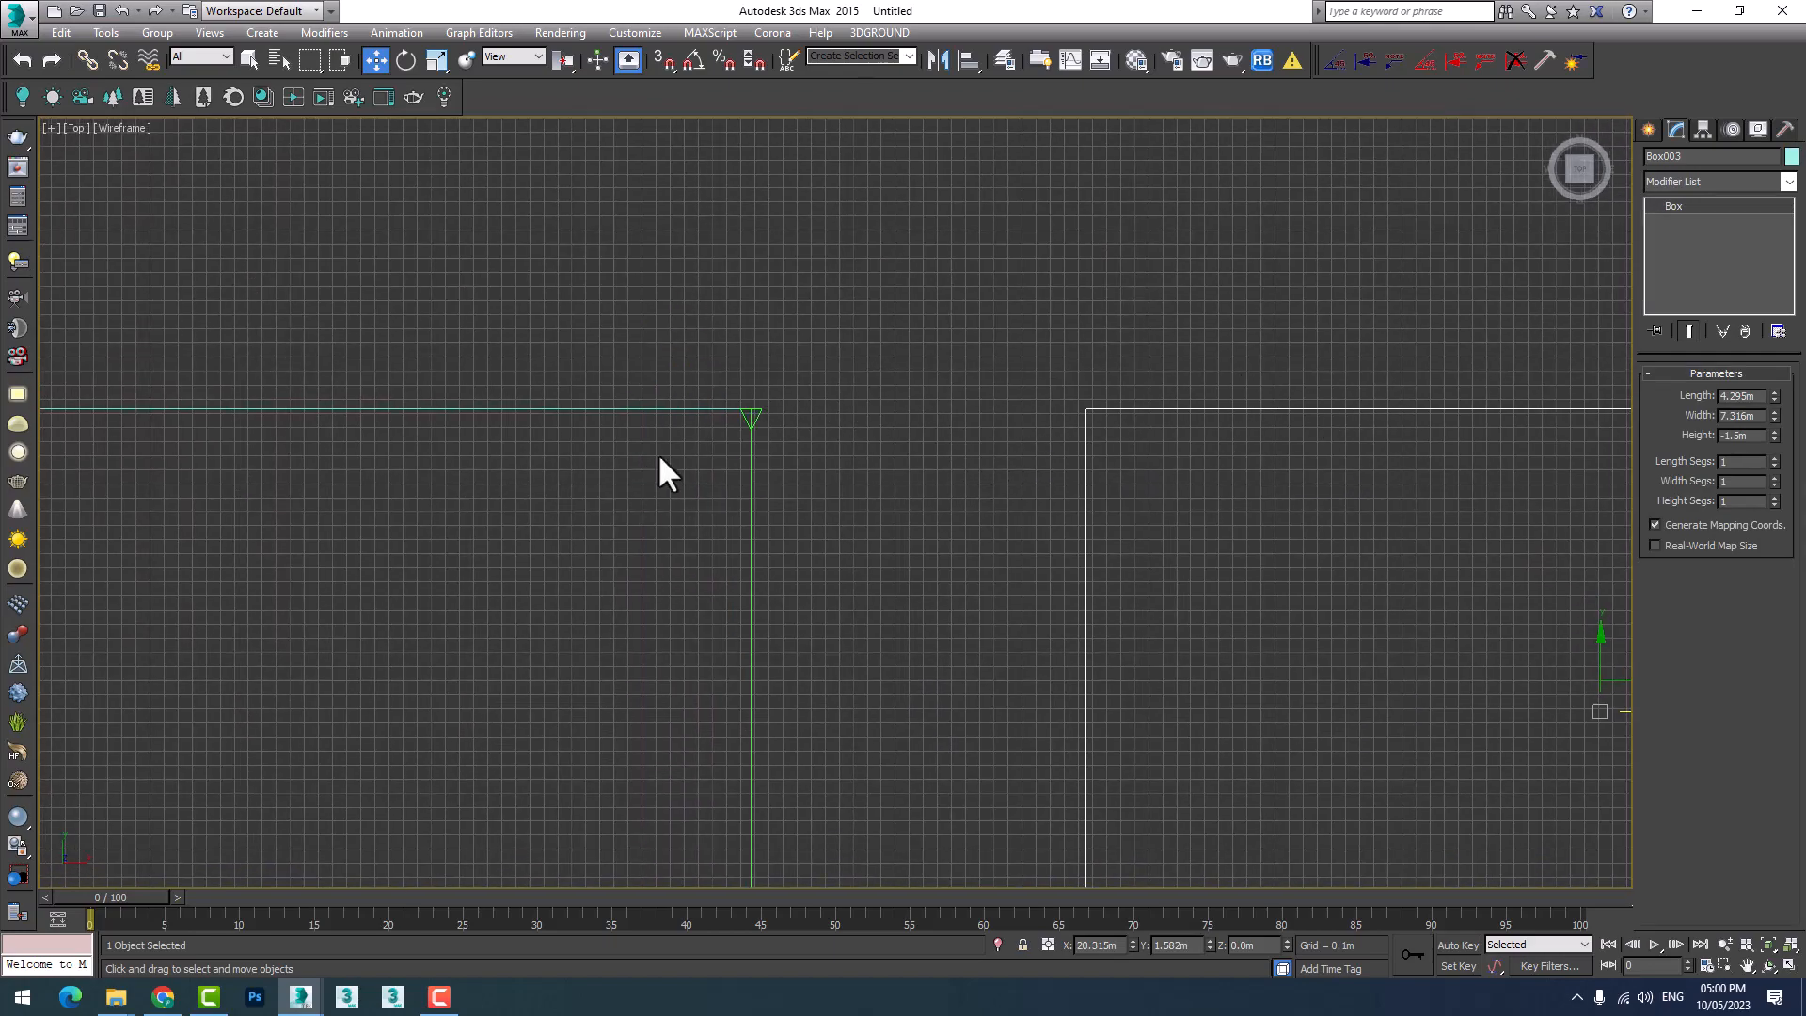
Select the tape on the original box's side edge and switch its Specify Length option on and back off.
scroll(804, 499, "down", 5)
scroll(776, 569, "up", 5)
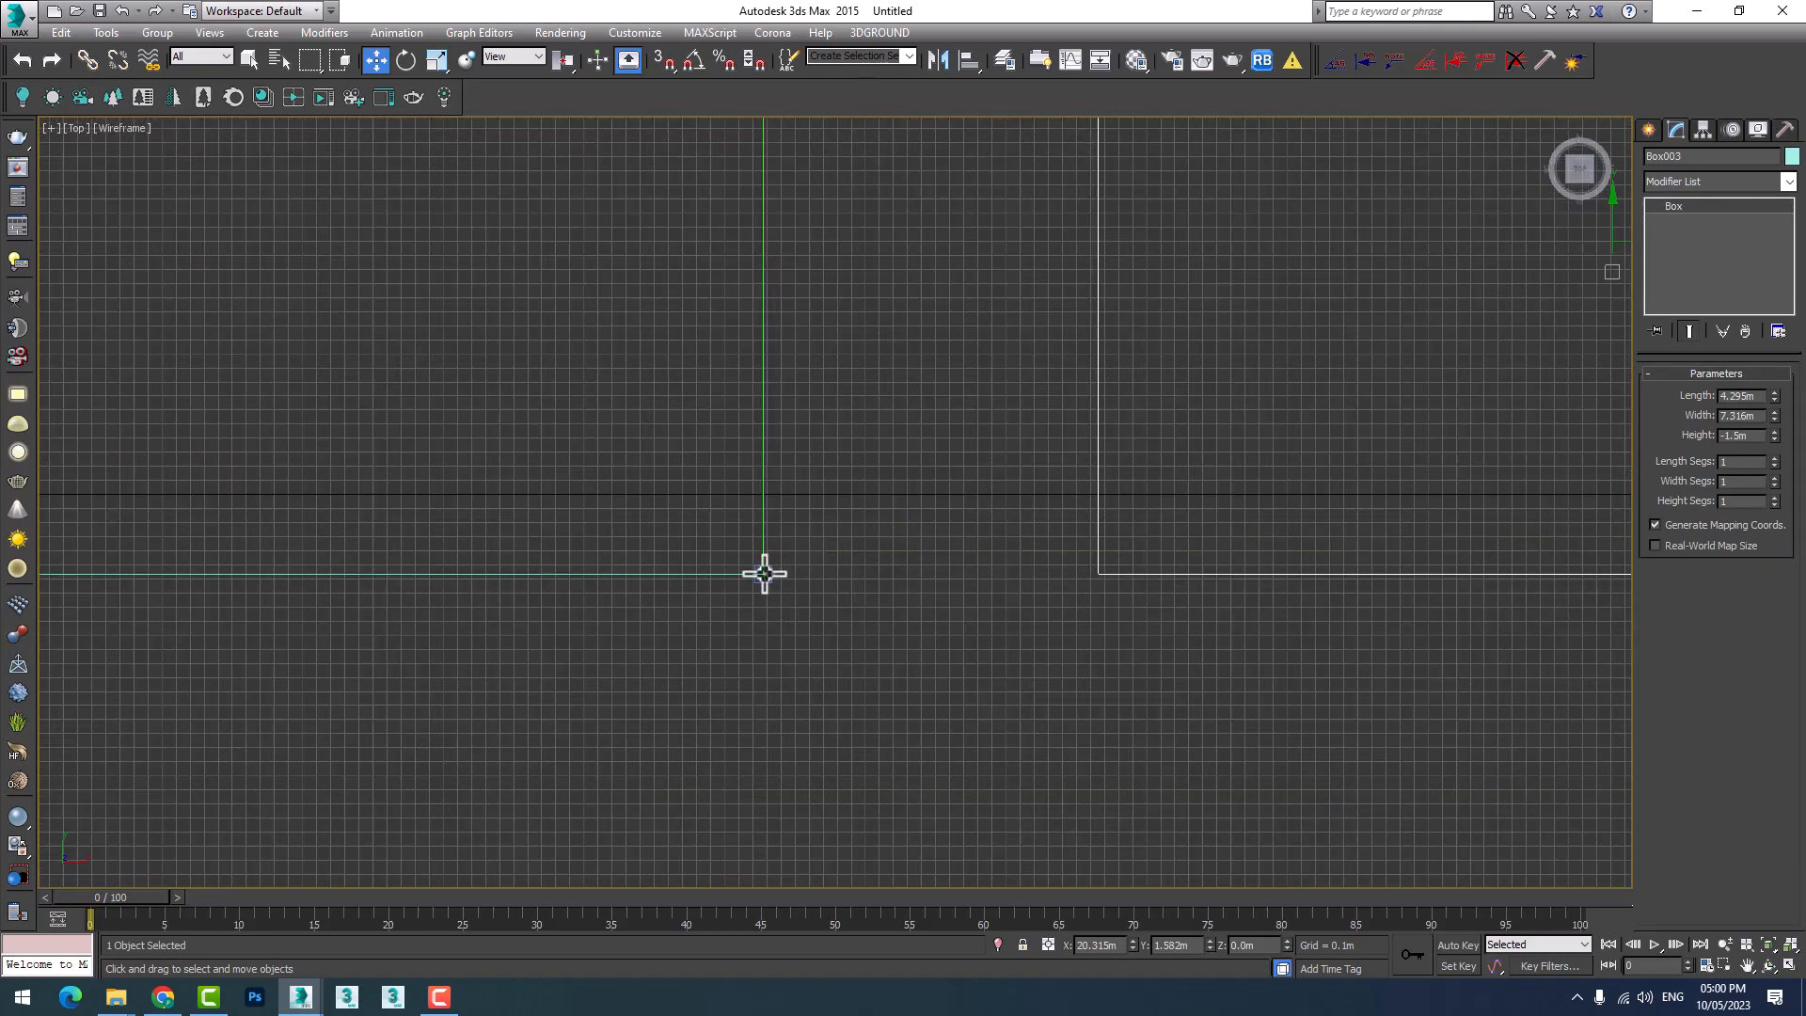
middle_click_drag(883, 303, 865, 574)
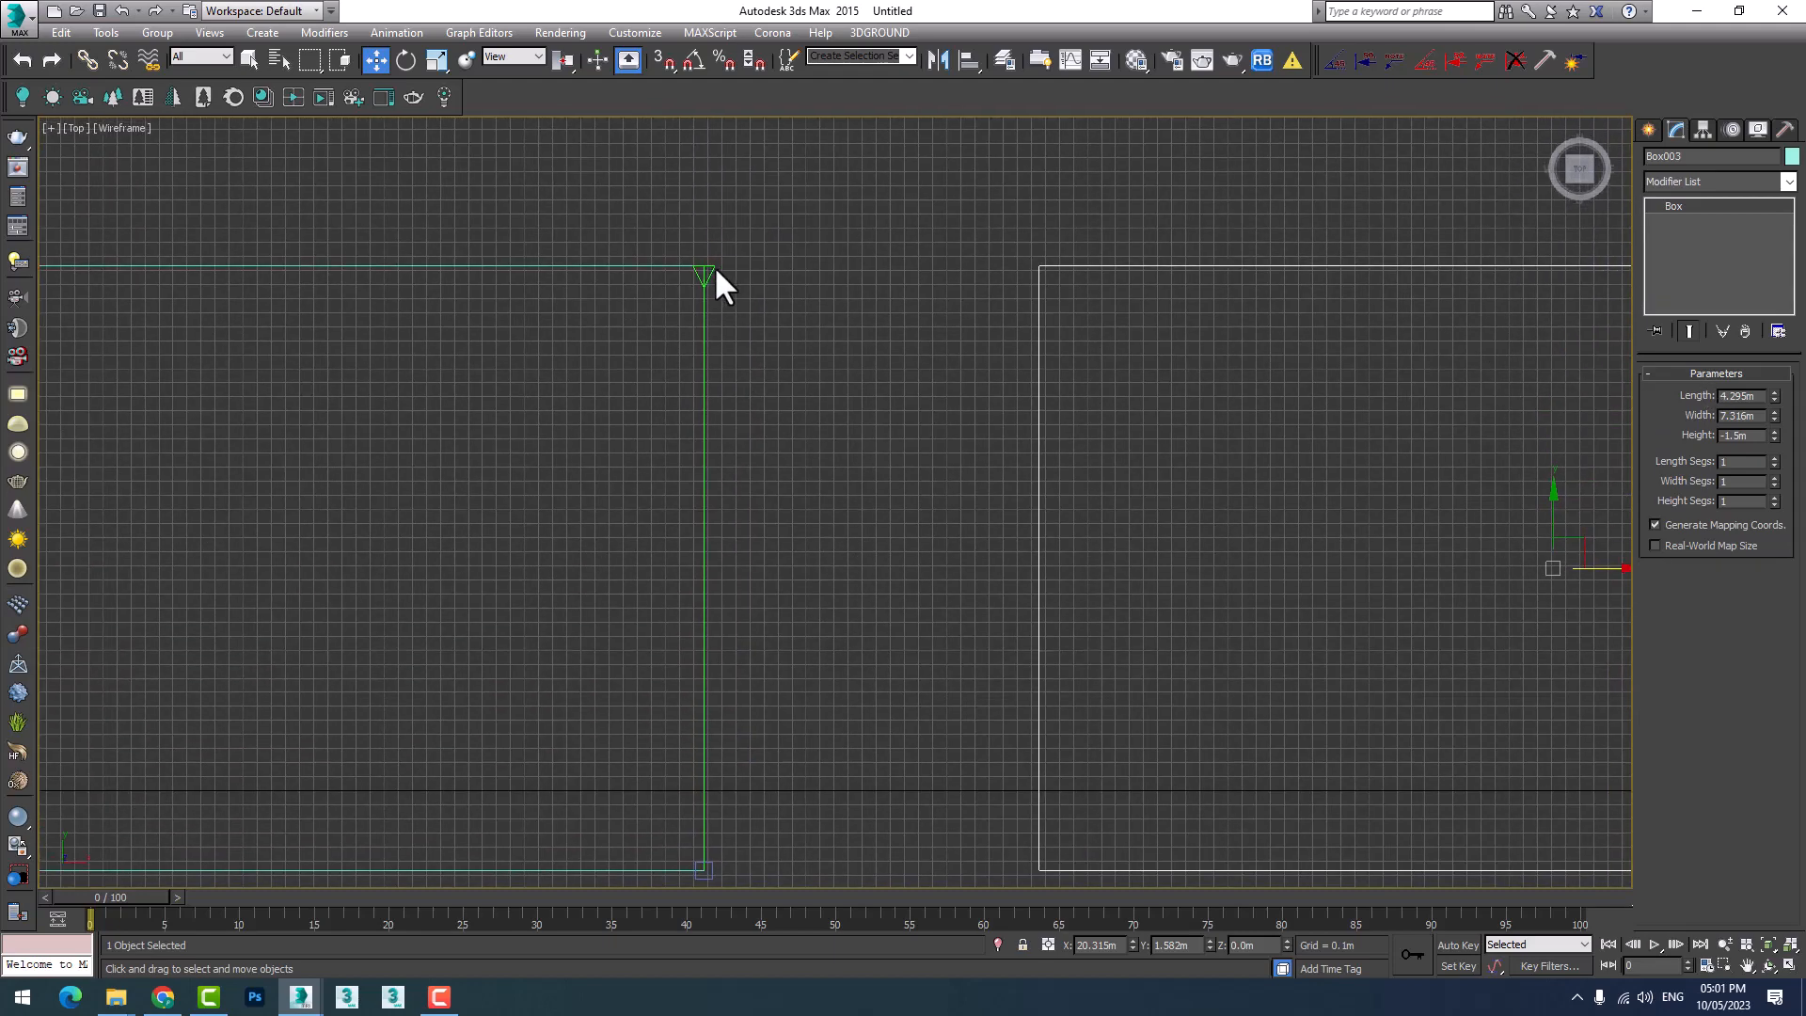
left_click(709, 271)
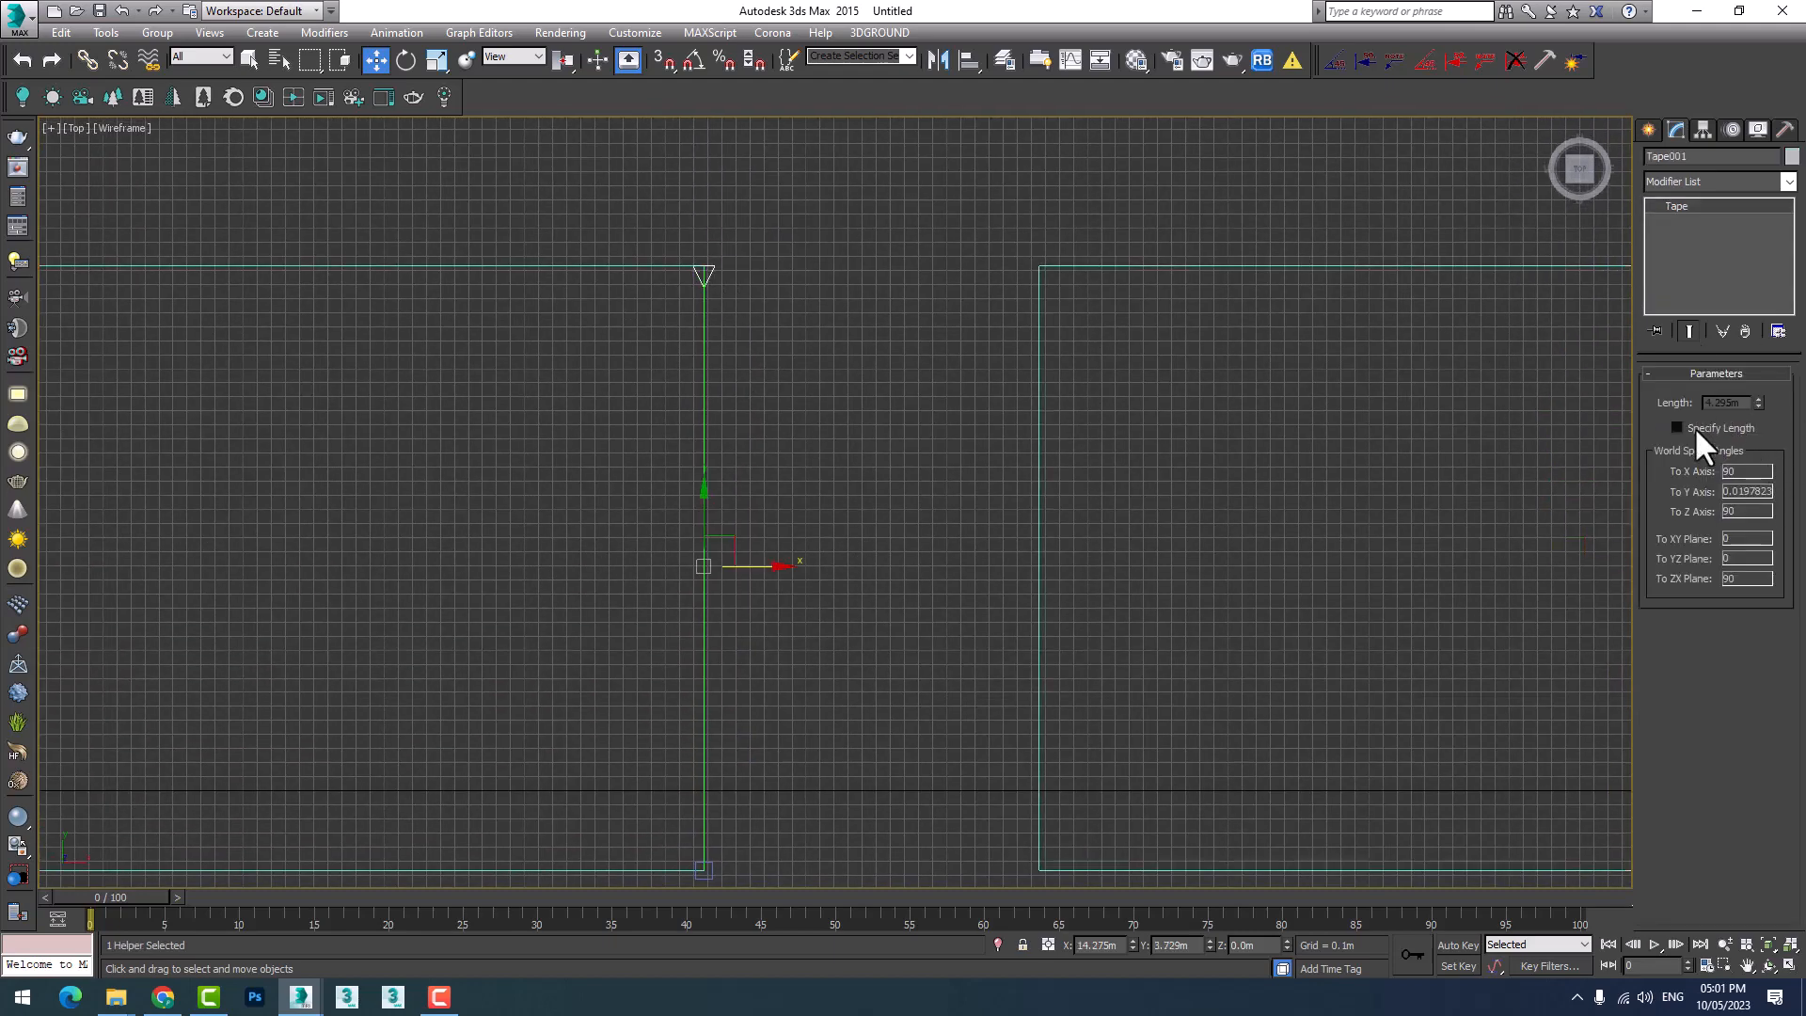
scroll(757, 659, "down", 2)
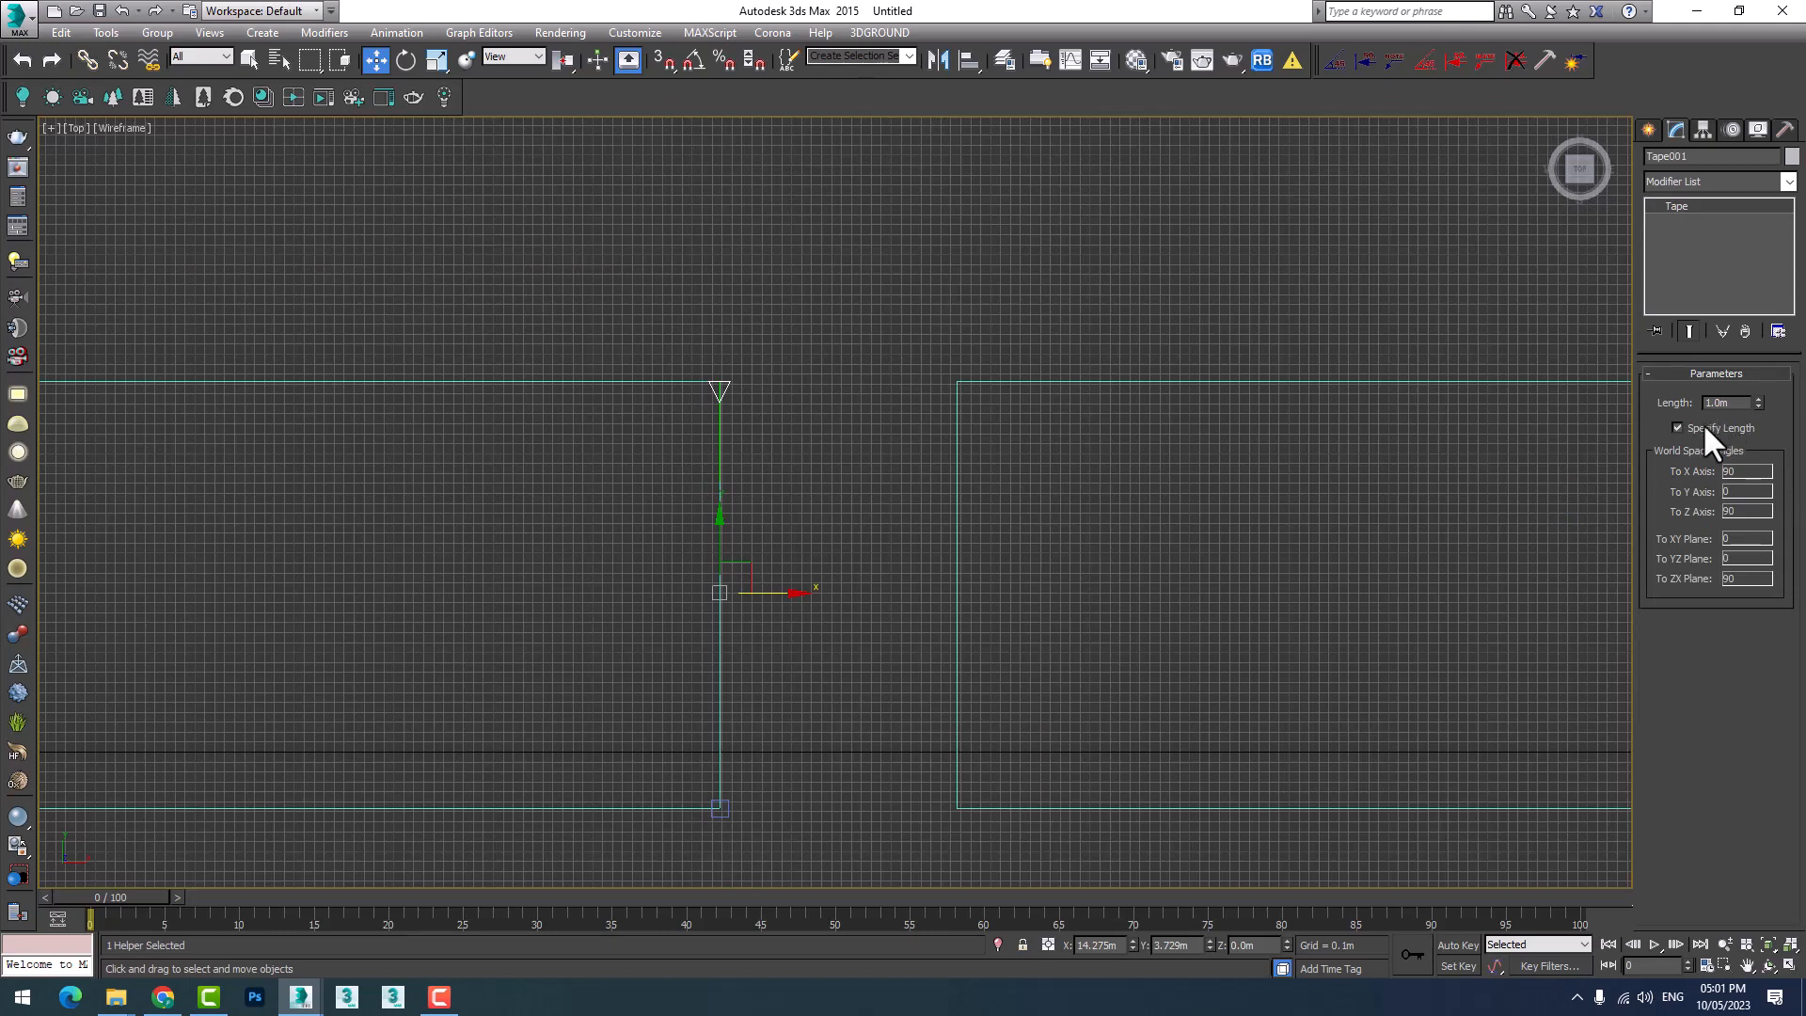
left_click(1678, 428)
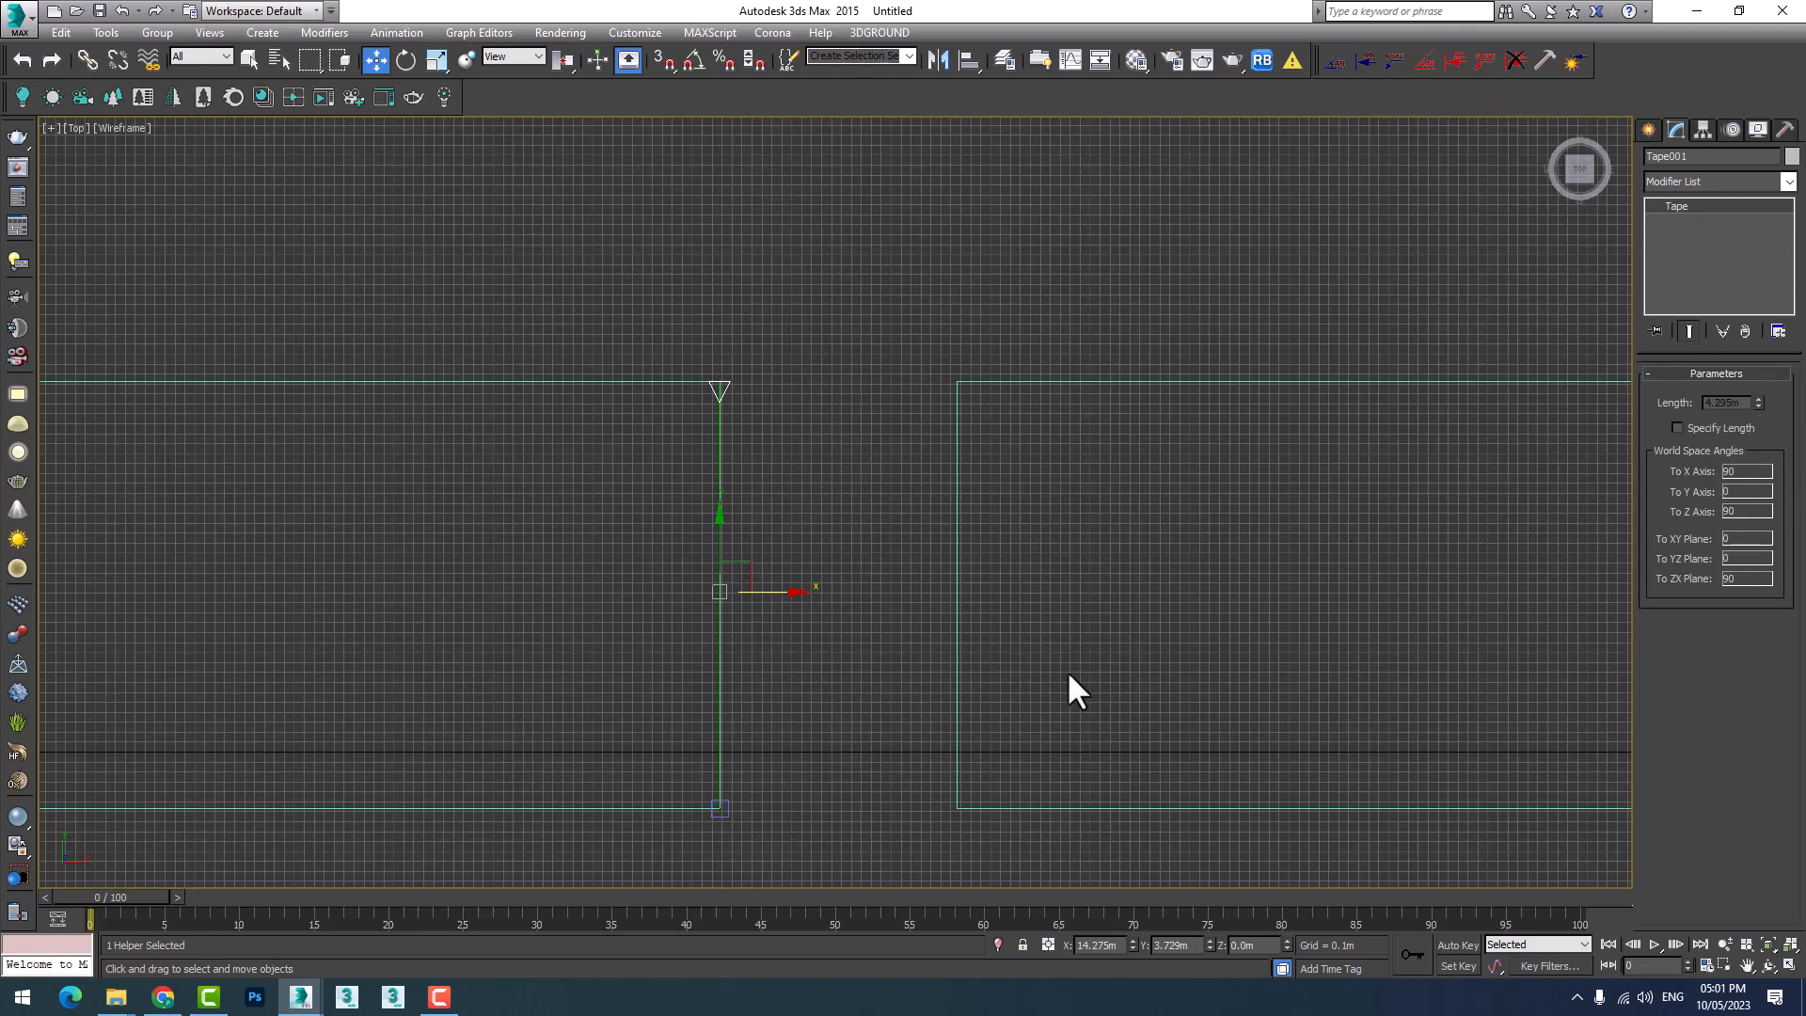
Move the tape's target with snapping on to the copied box's nearest upper corner, spanning the gap between the boxes.
left_click(719, 809)
left_click_drag(778, 808, 917, 536)
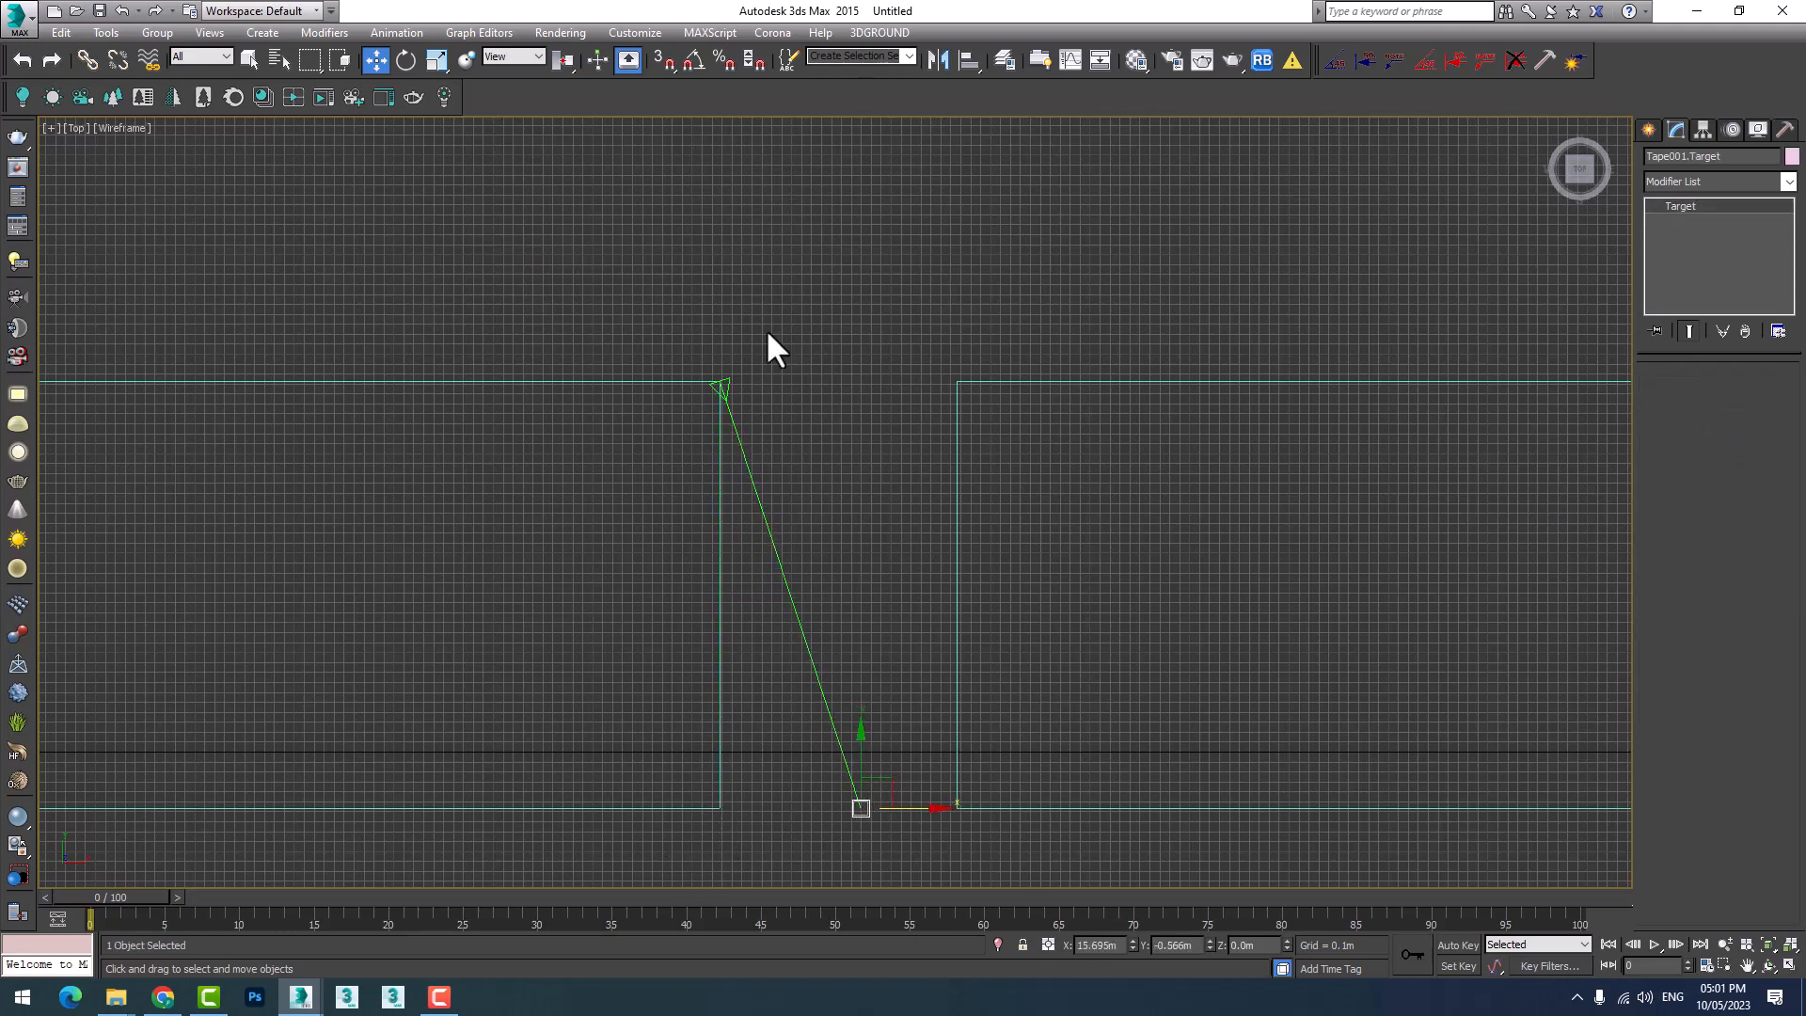
left_click(665, 68)
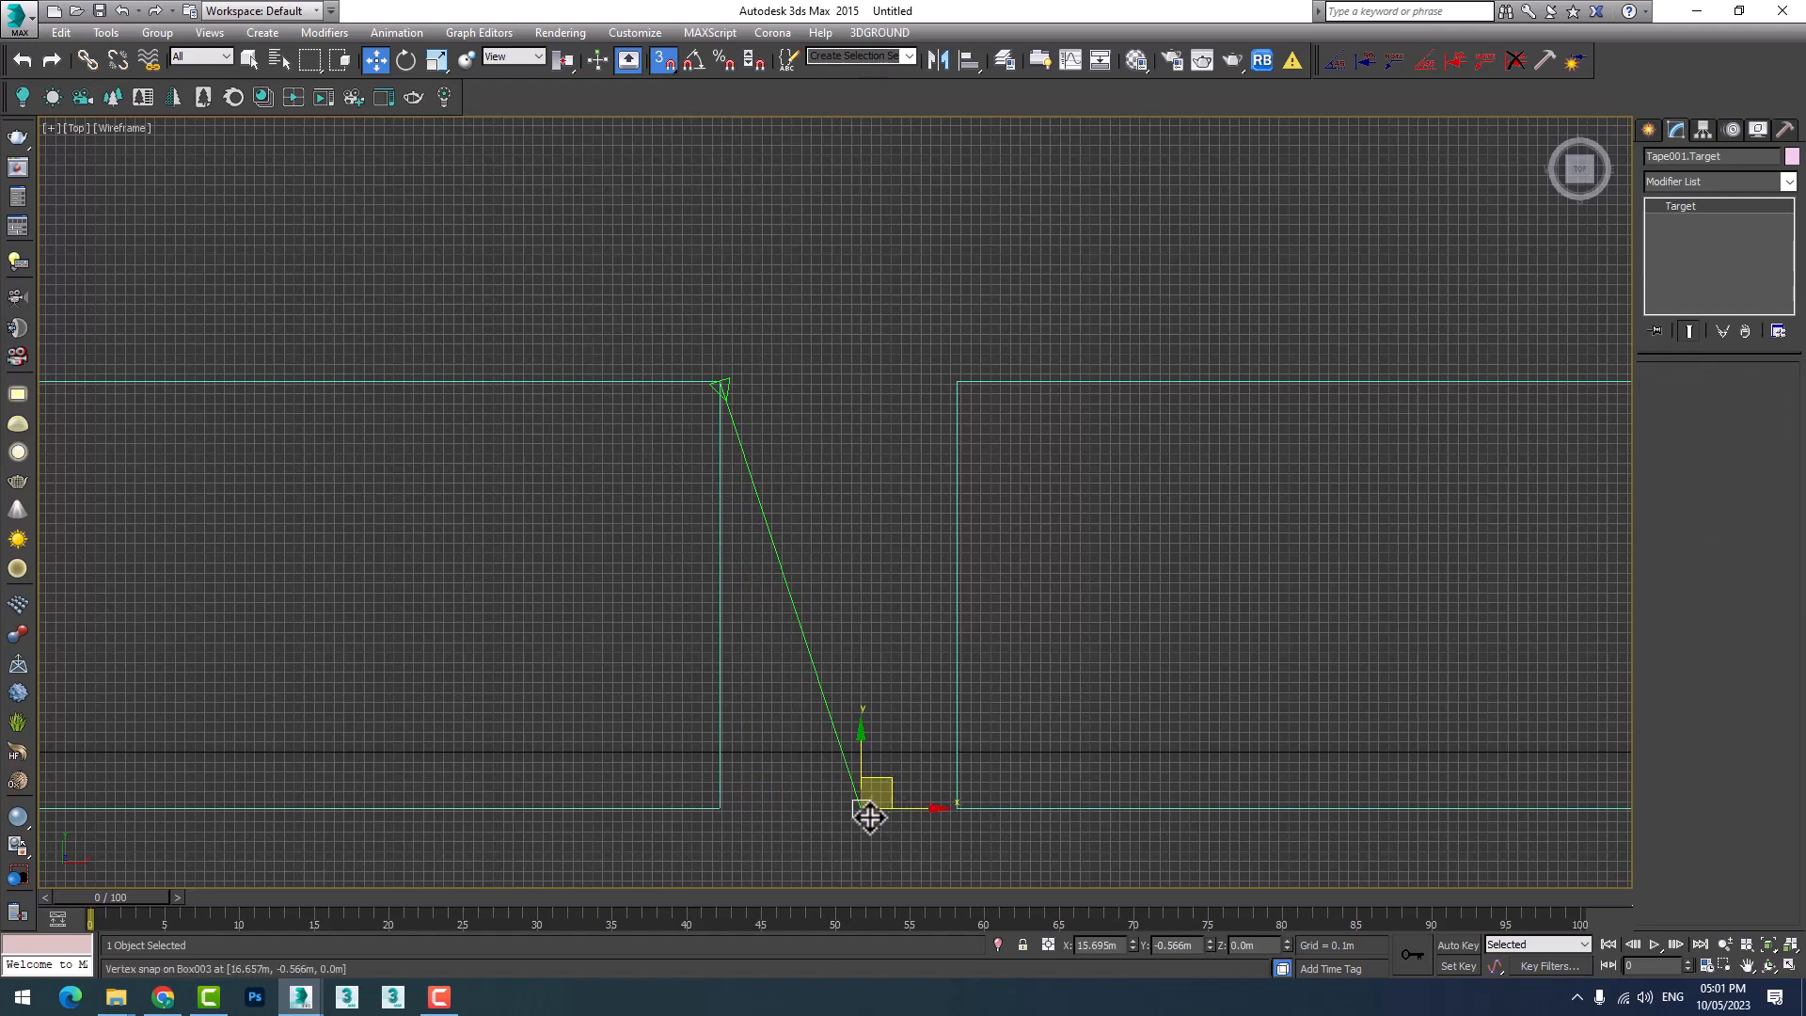
left_click_drag(863, 813, 956, 381)
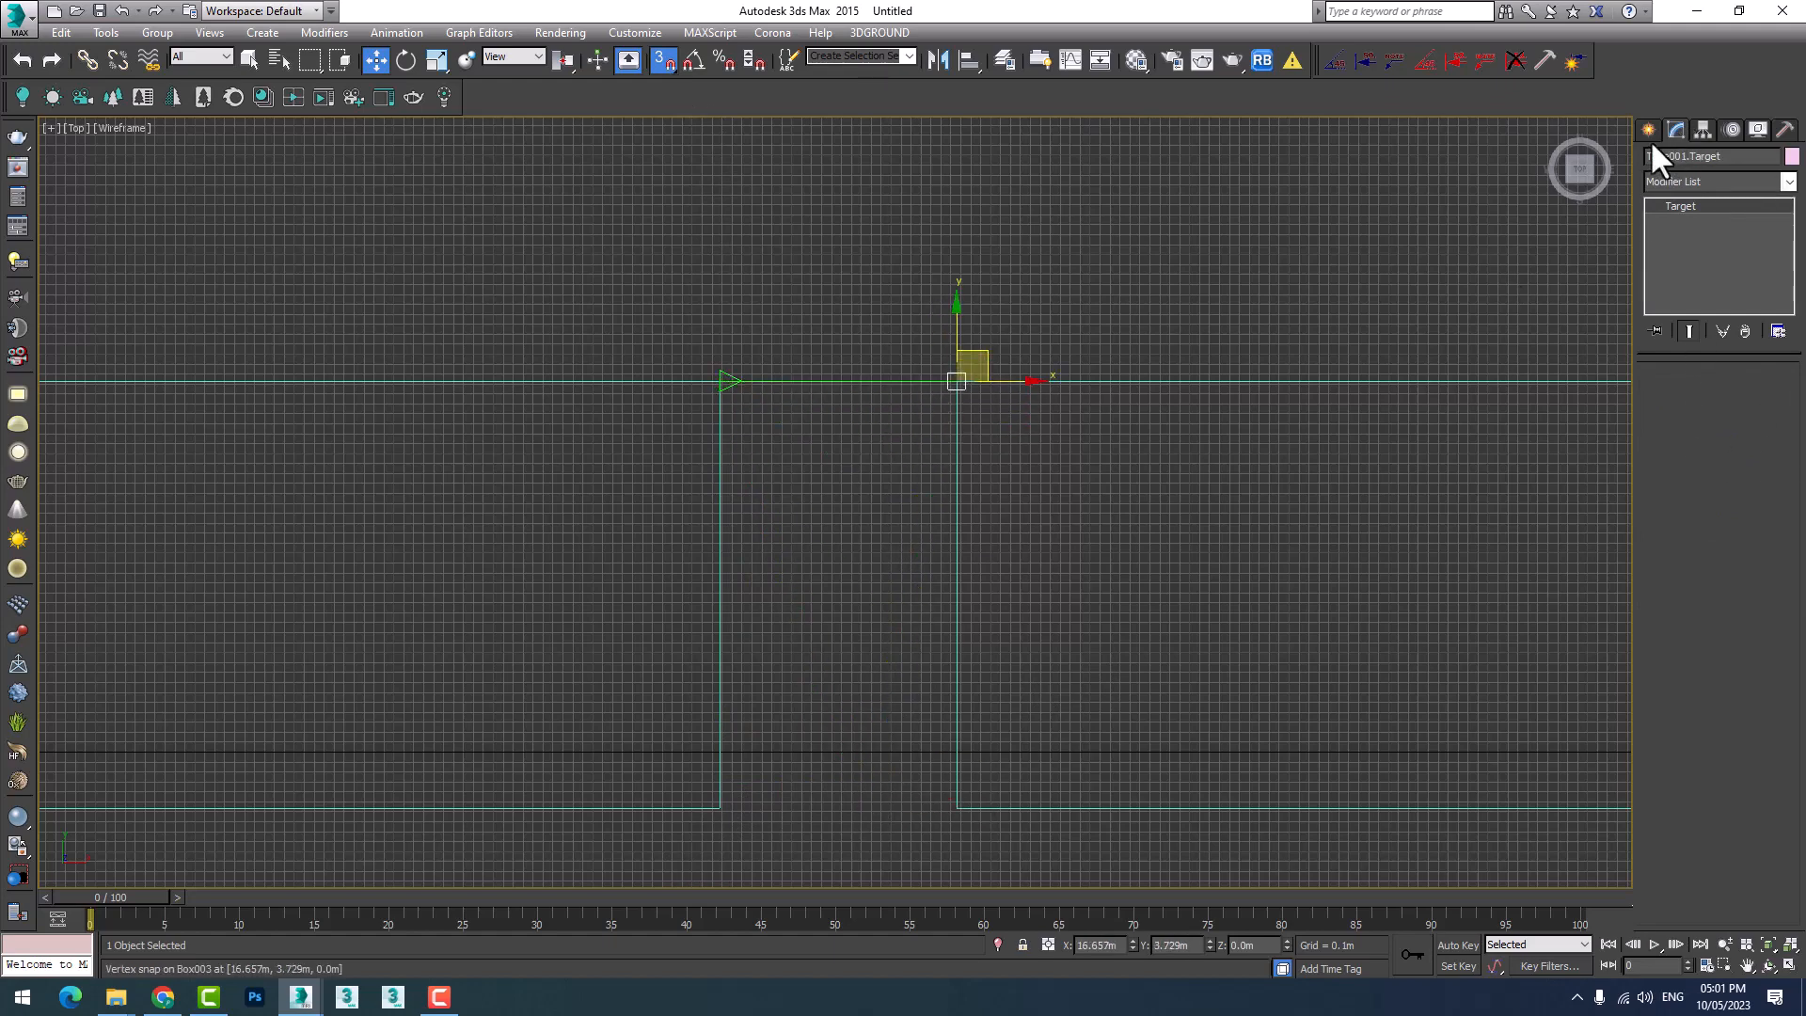
Select the tape and read its length to measure the gap between the two boxes.
left_click(732, 381)
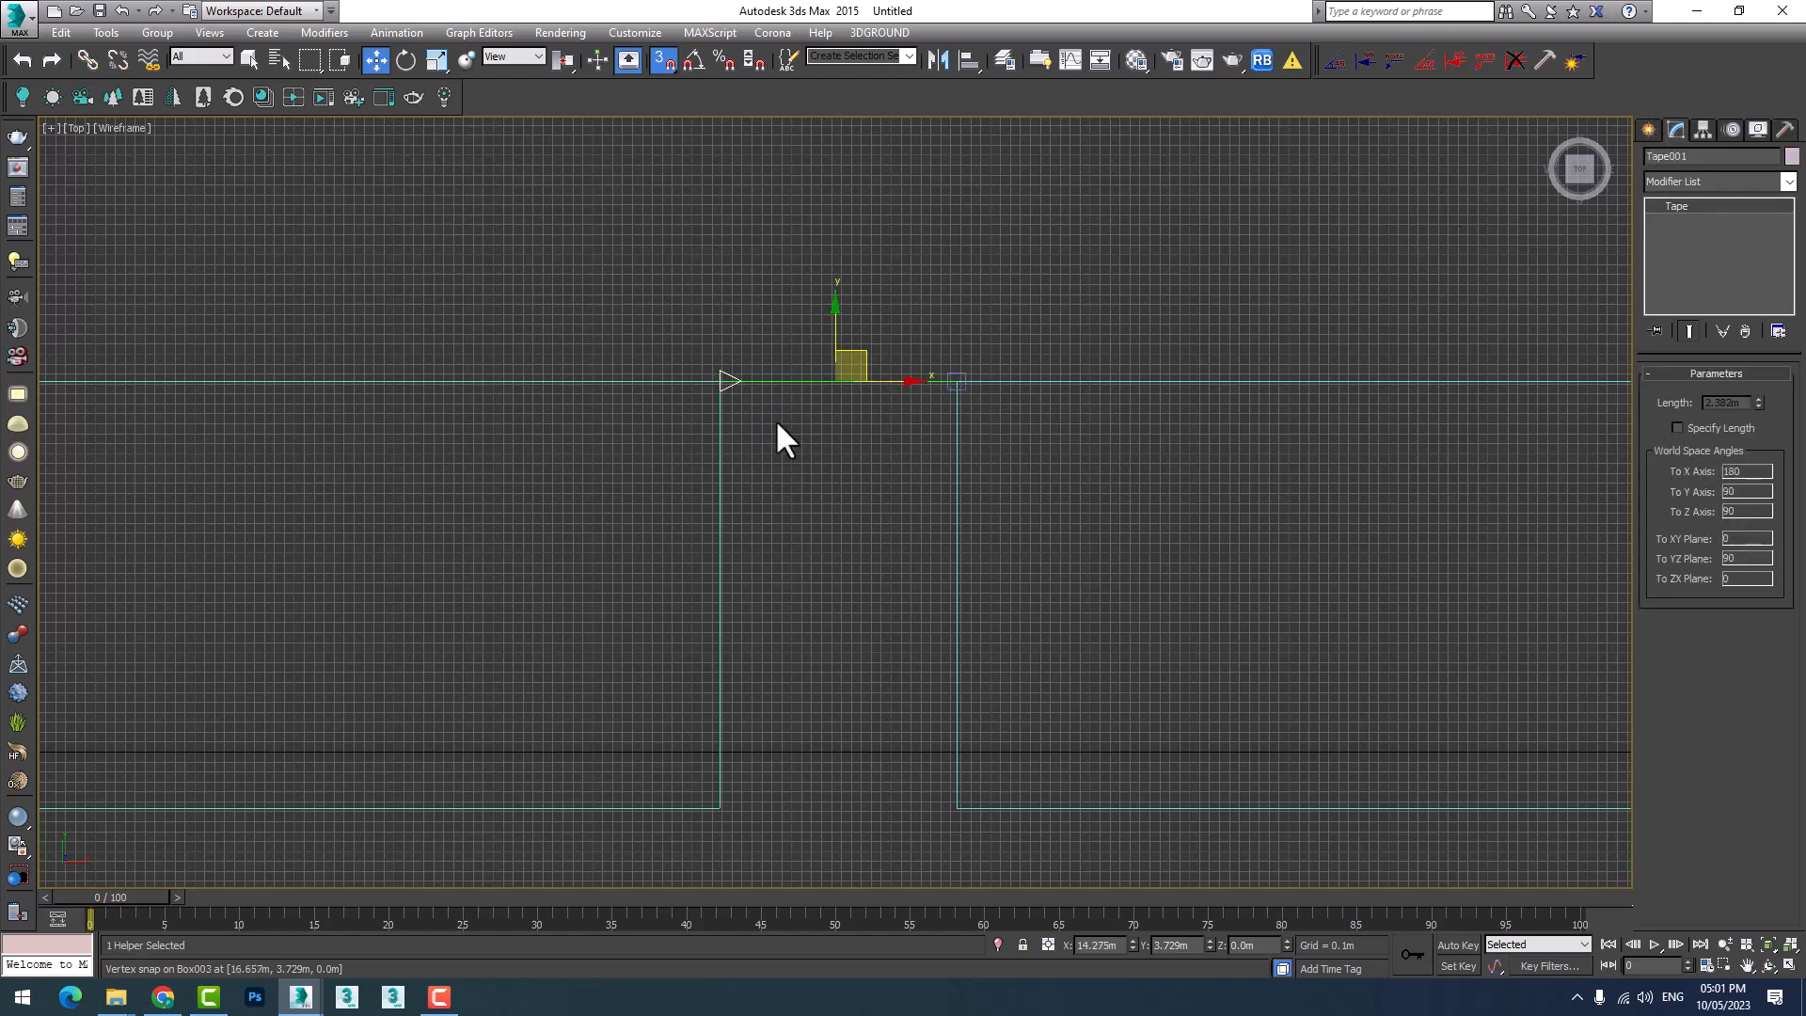
scroll(734, 381, "up", 5)
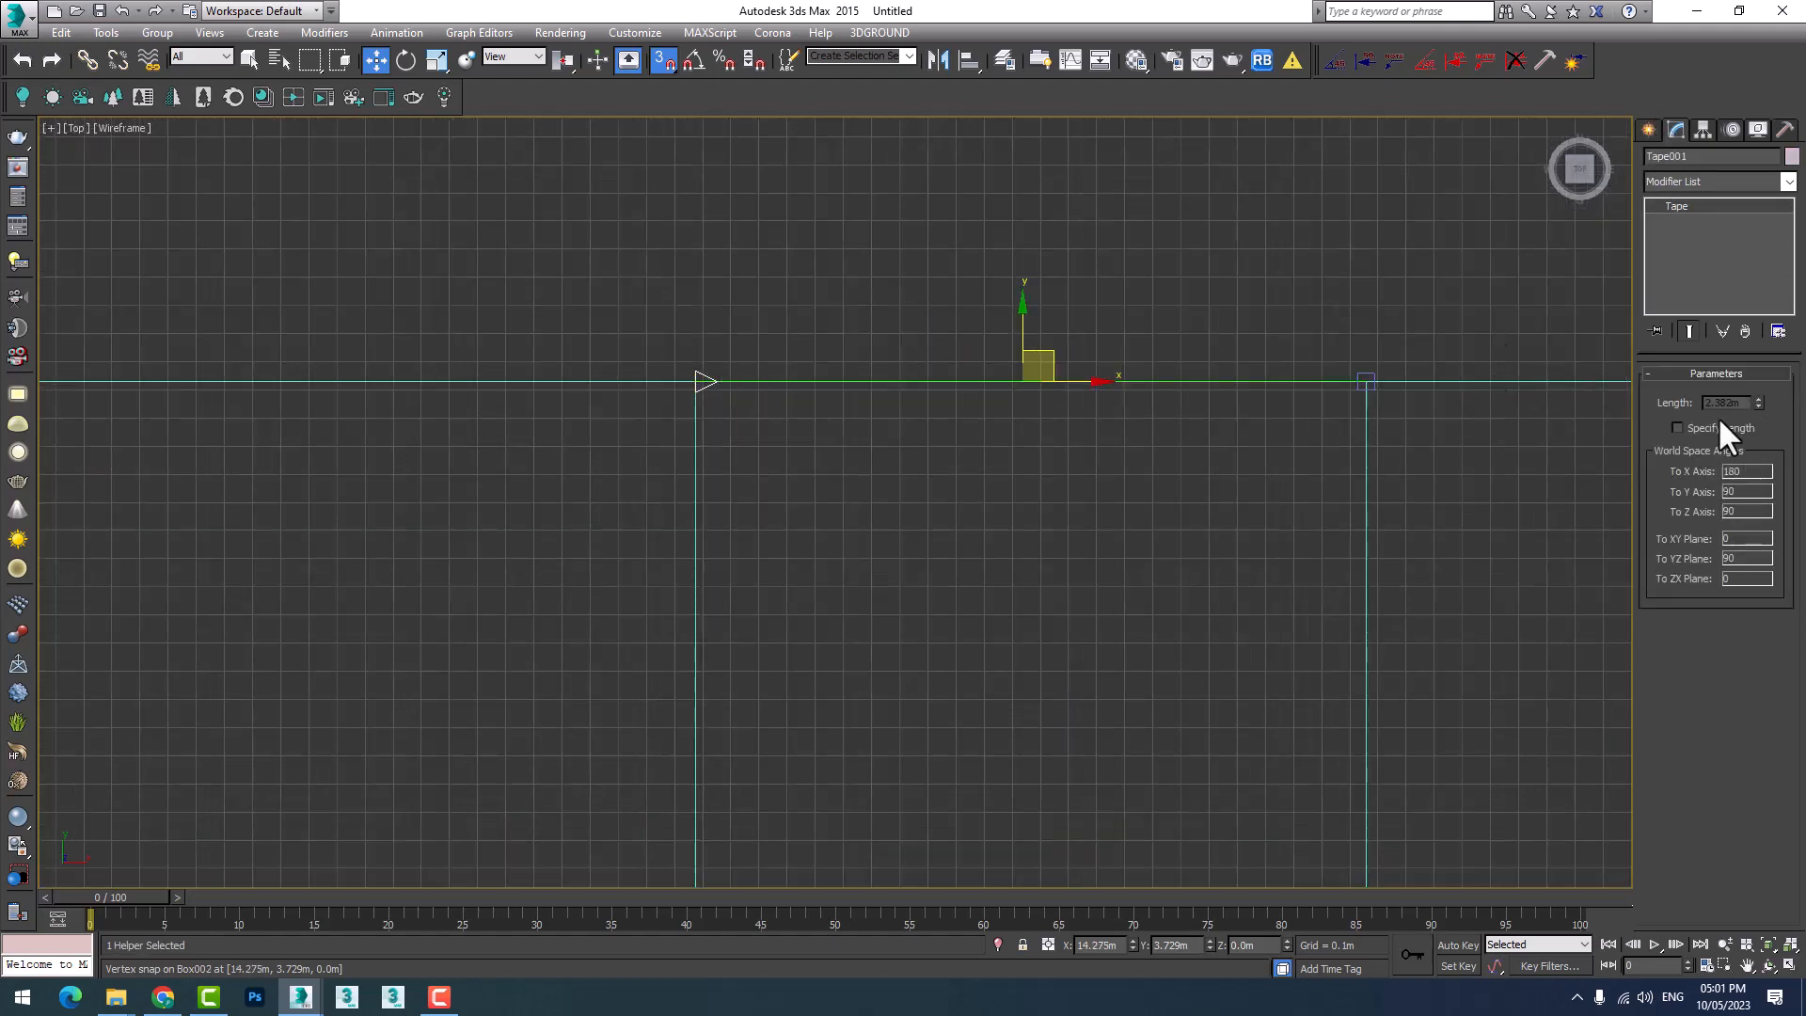
middle_click_drag(964, 465, 867, 548)
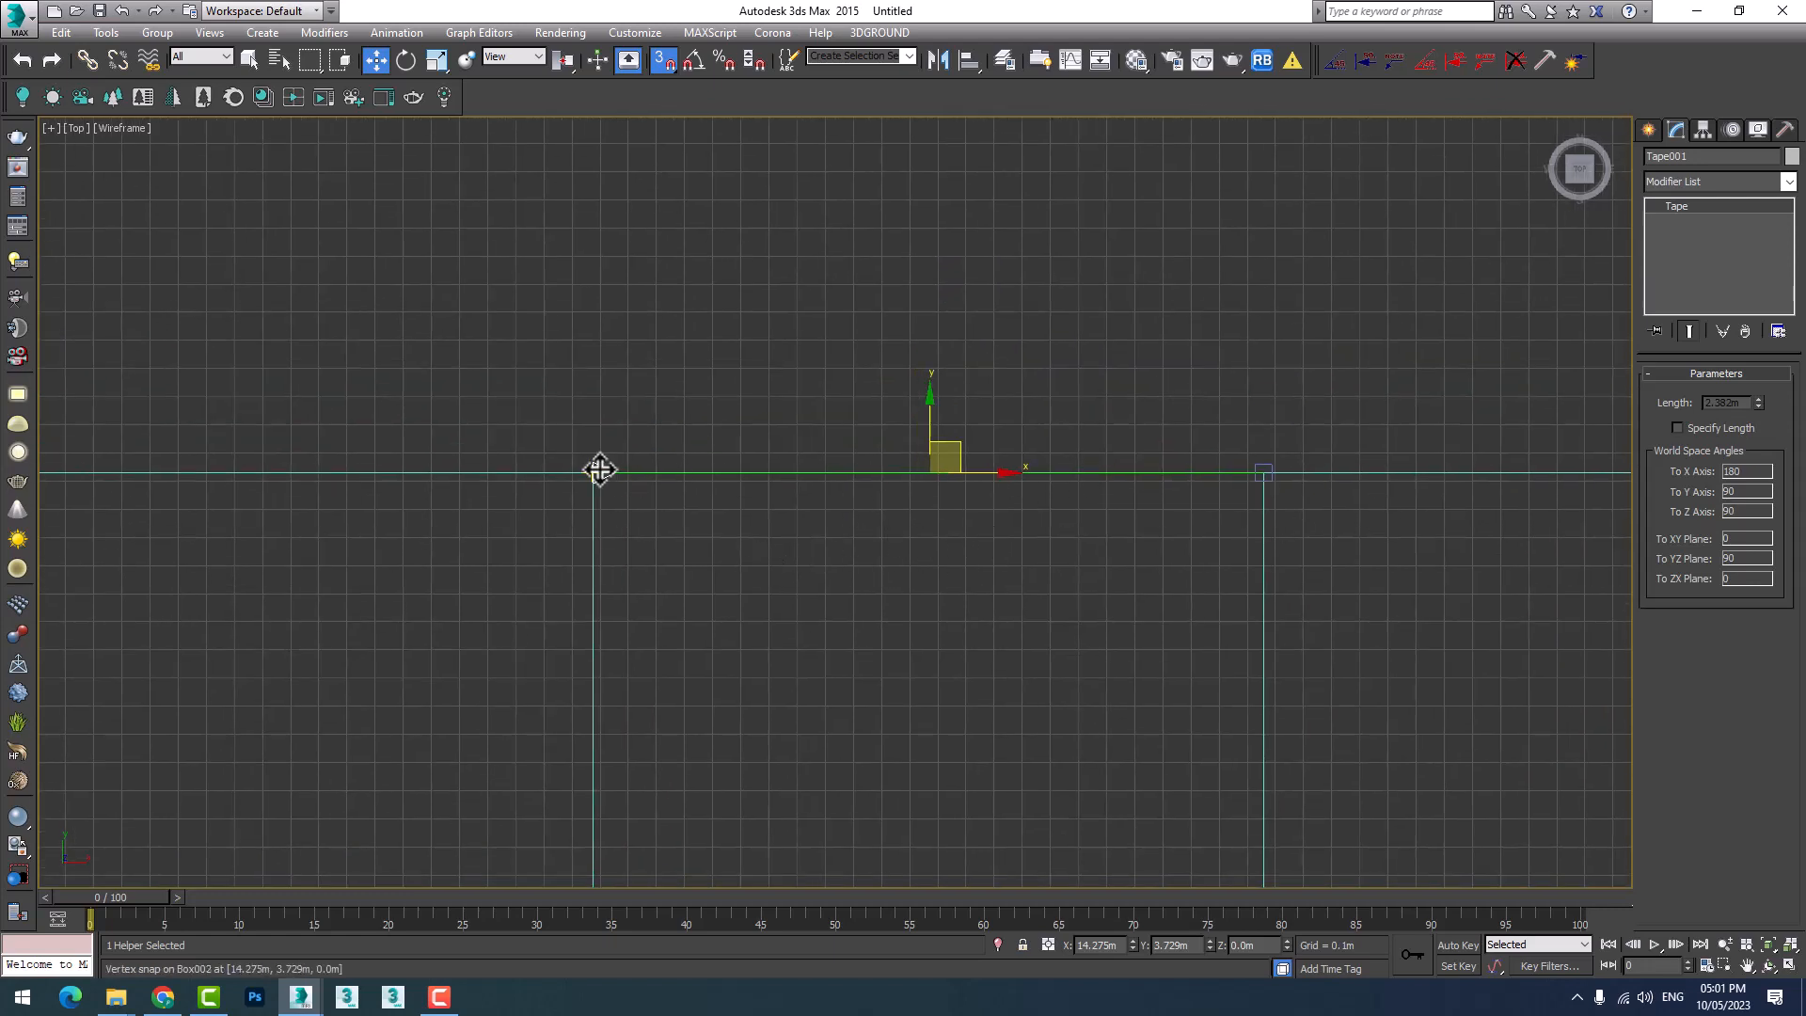
Turn on the tape's Specify Length option, set the length to 2.38 m, and turn the option off again.
left_click(1701, 430)
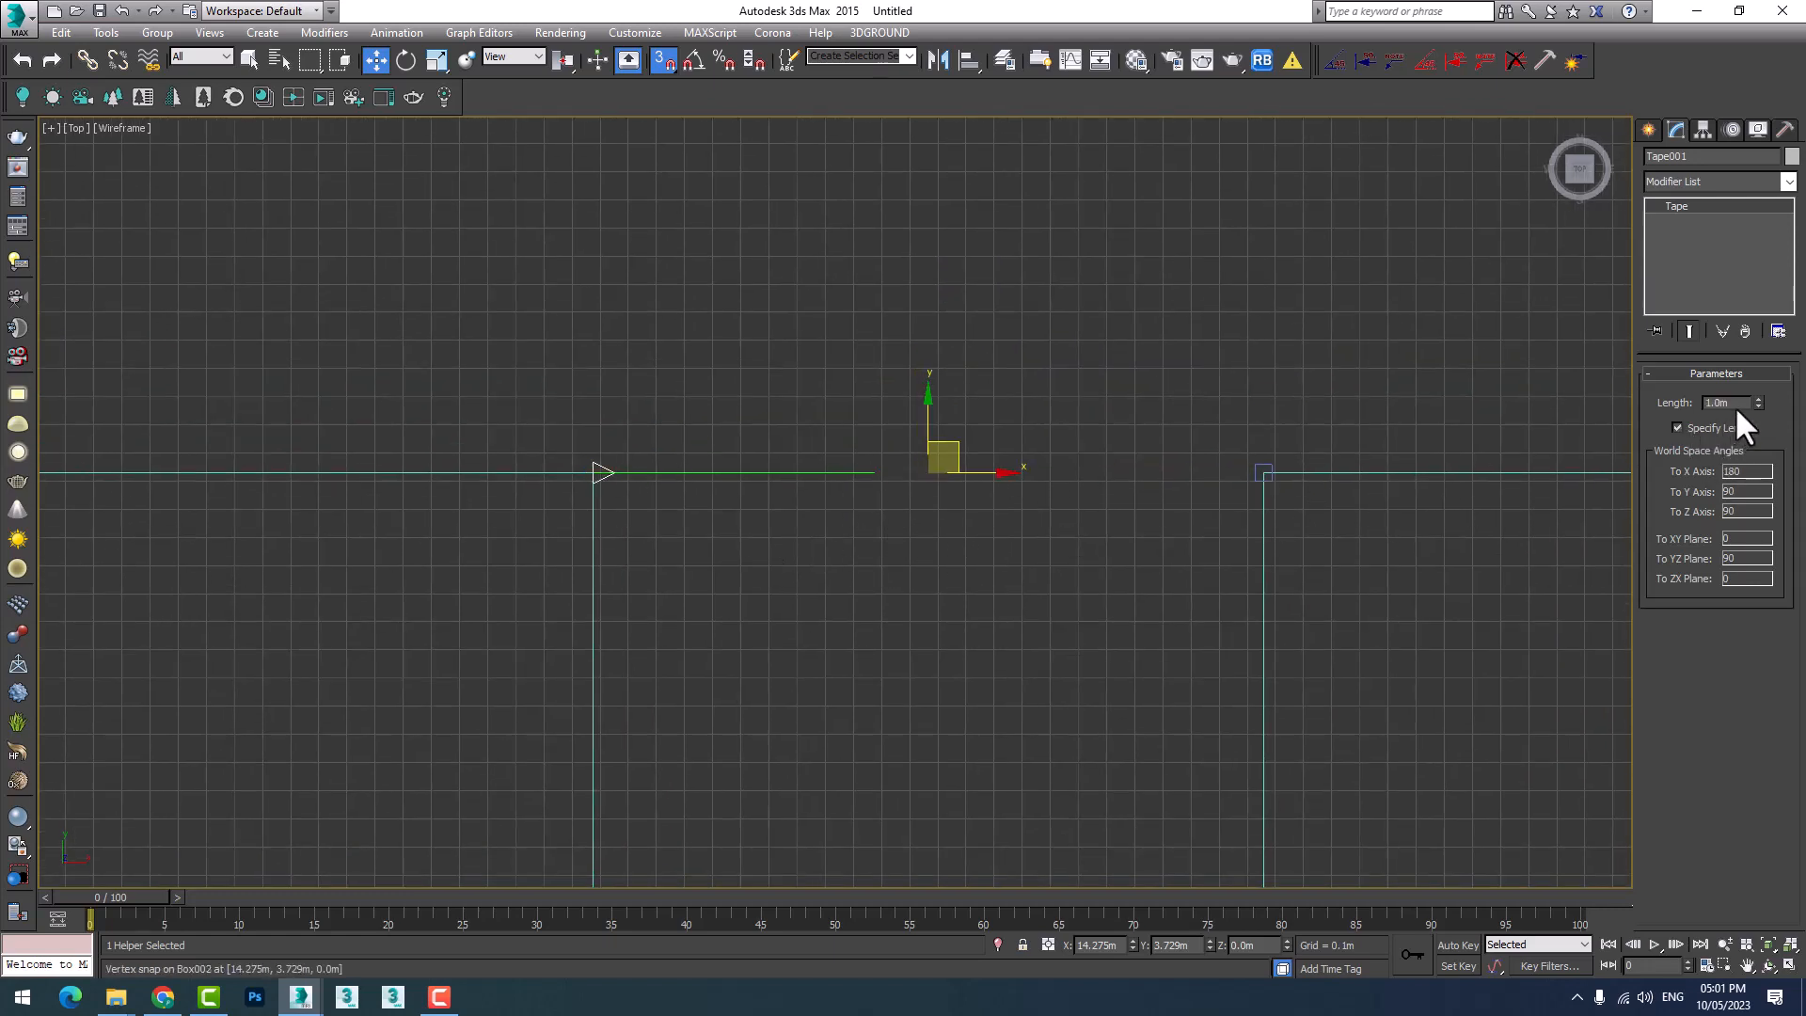
left_click_drag(1736, 405, 1619, 404)
type("2.38")
key("Return")
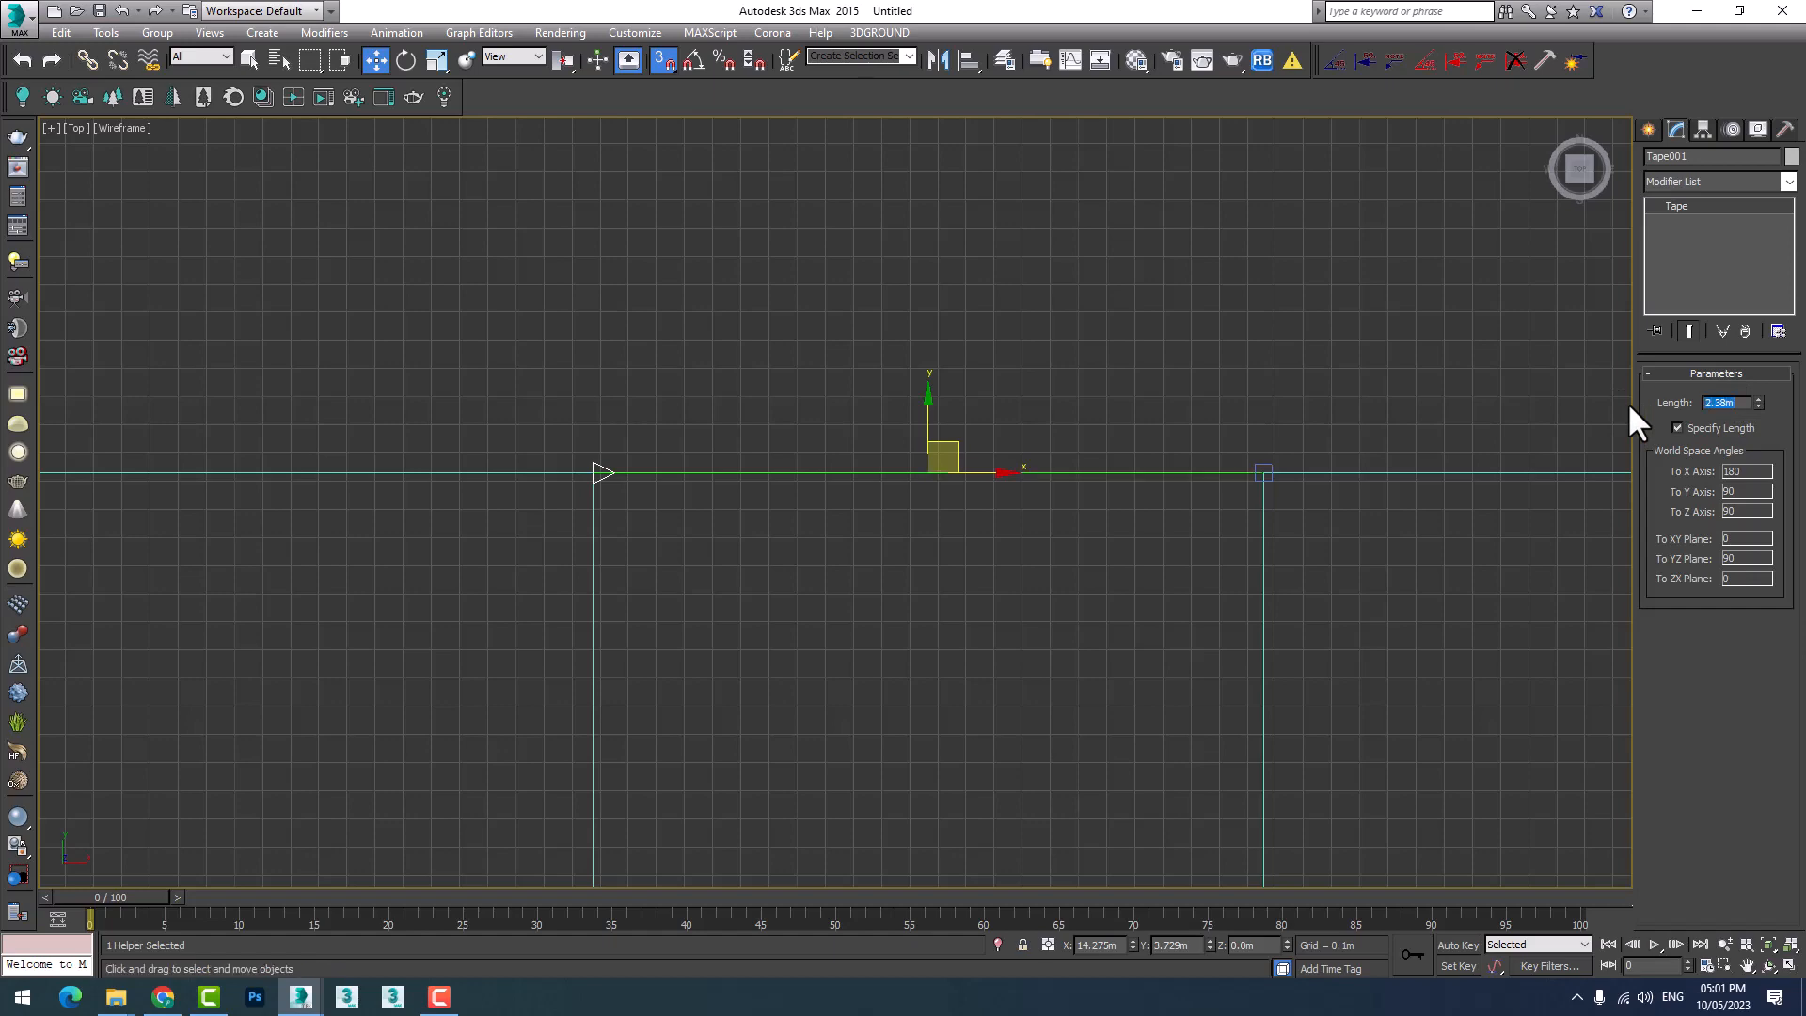
scroll(1317, 527, "down", 3)
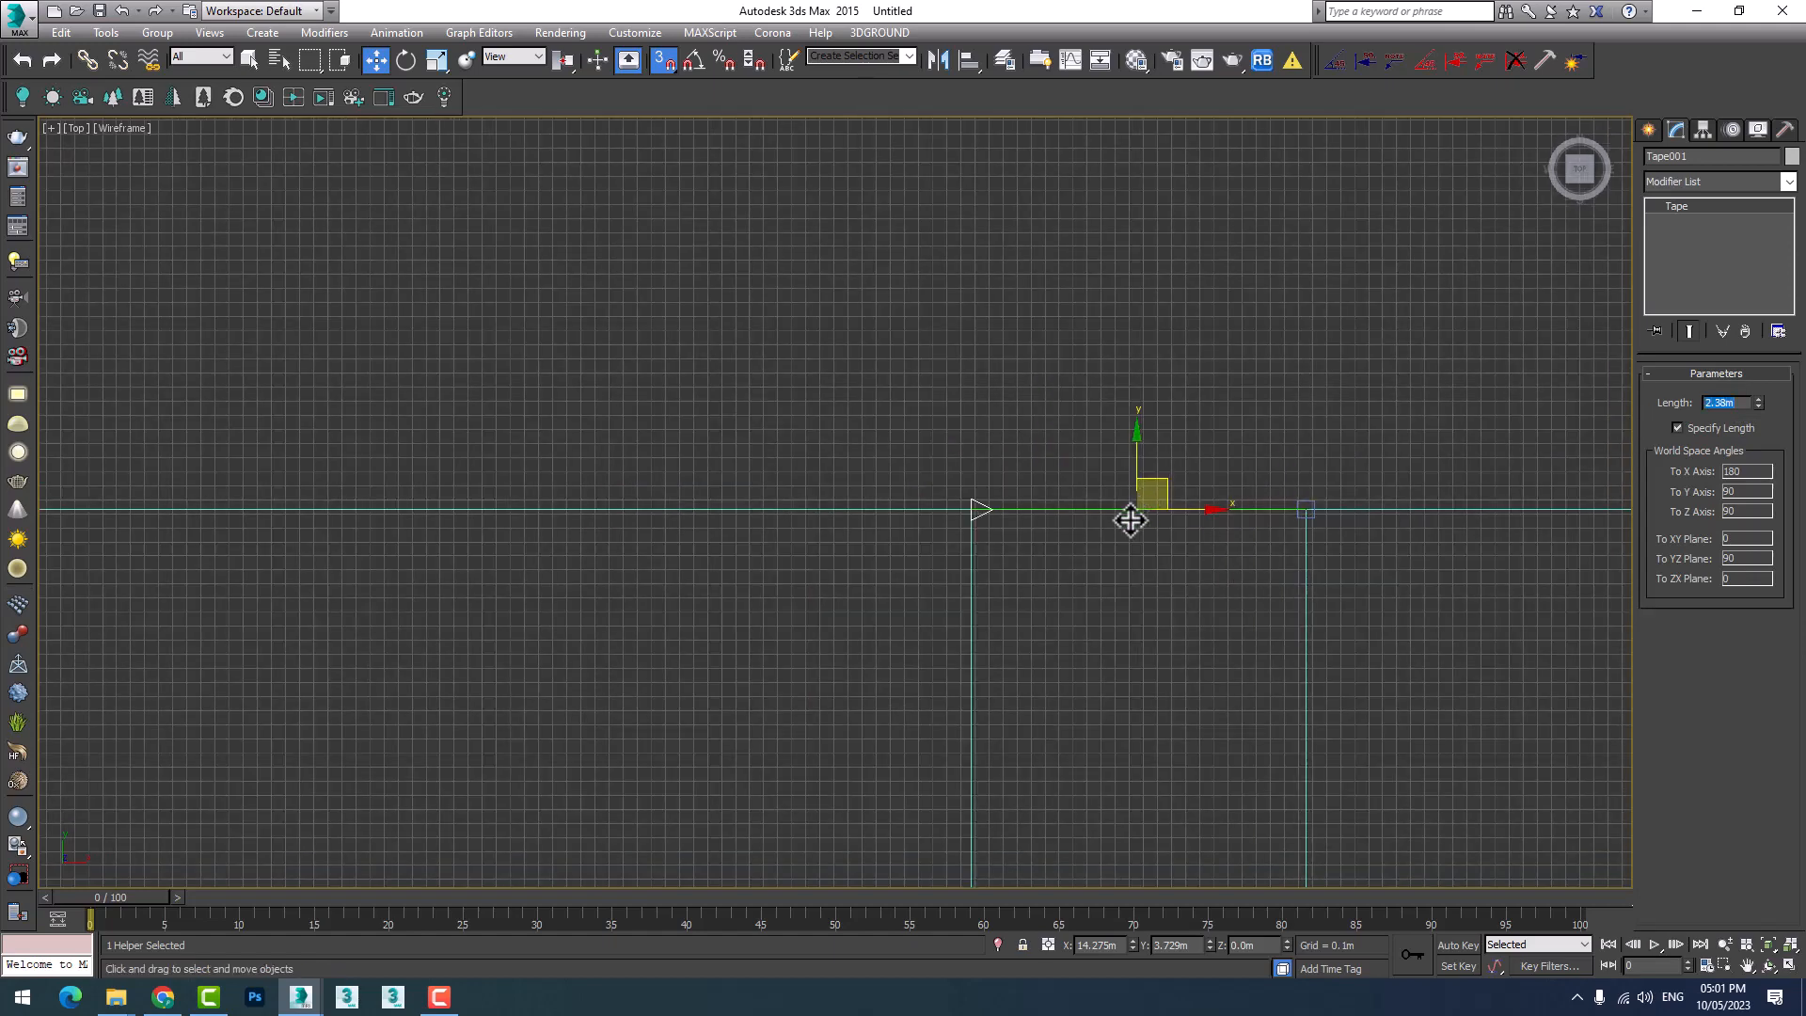
scroll(1081, 555, "down", 4)
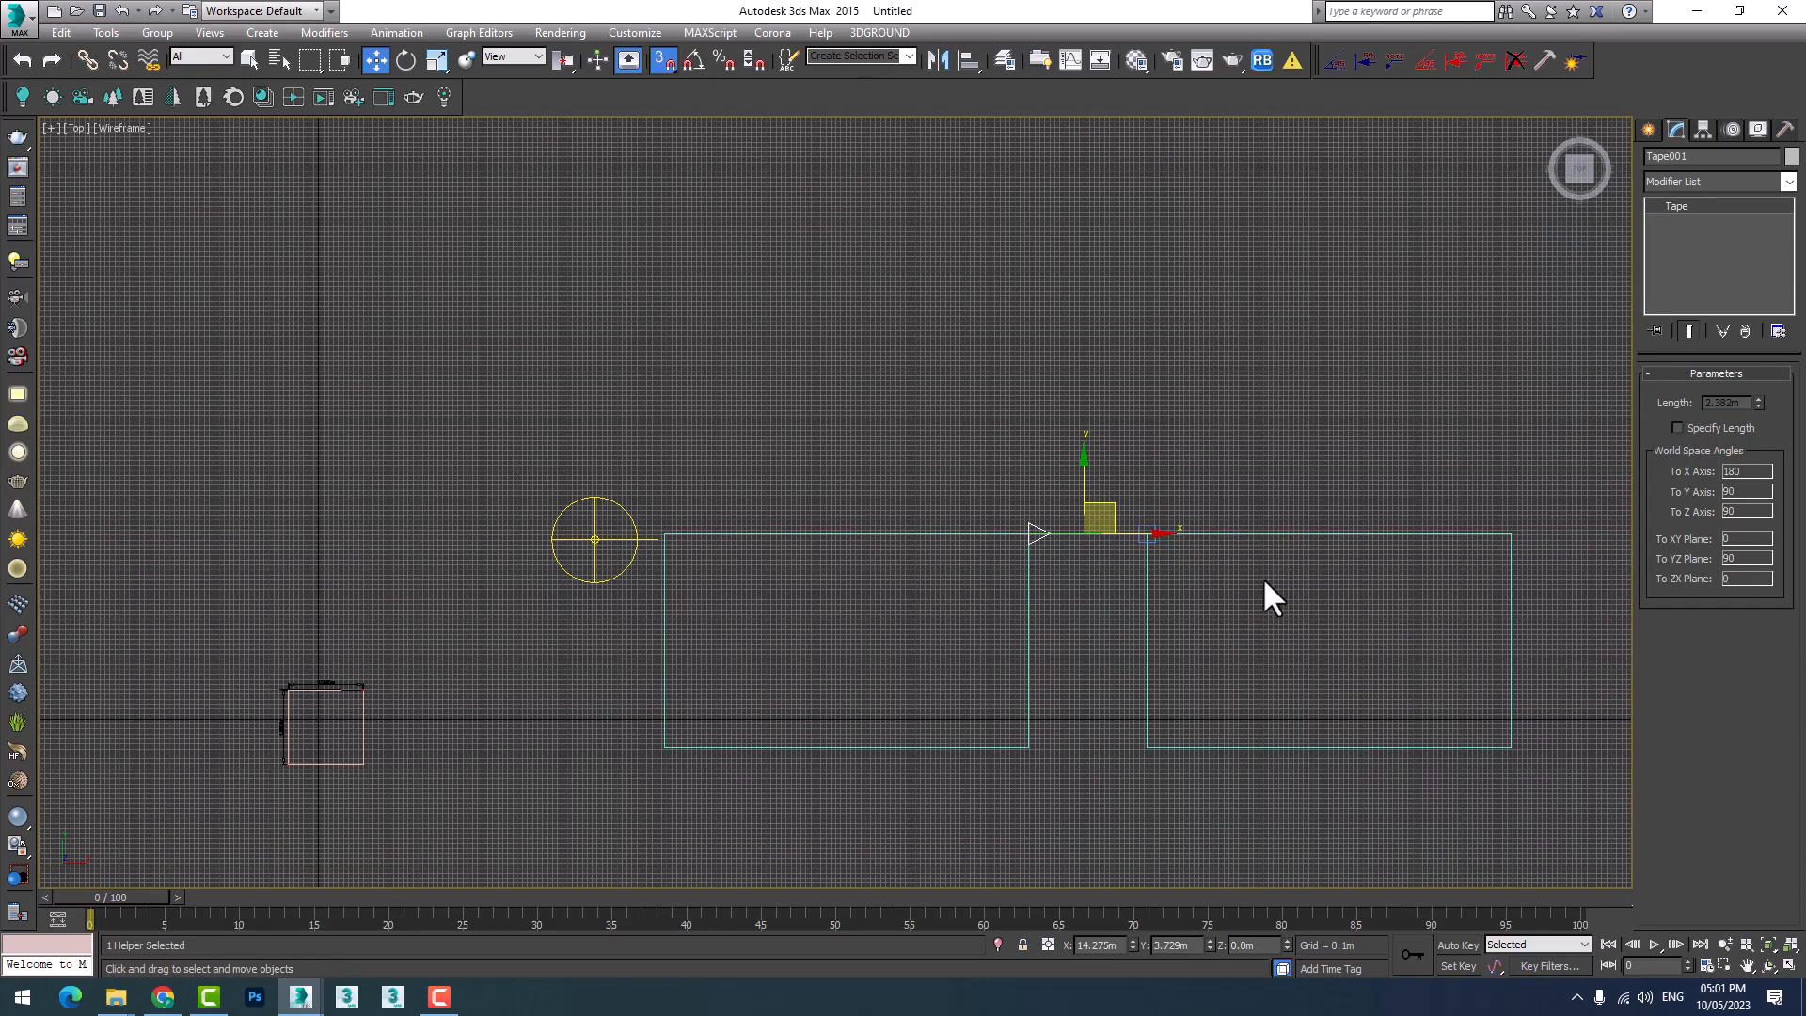
Delete the tape helper and the copied box, keeping only the original large box.
scroll(1216, 600, "up", 2)
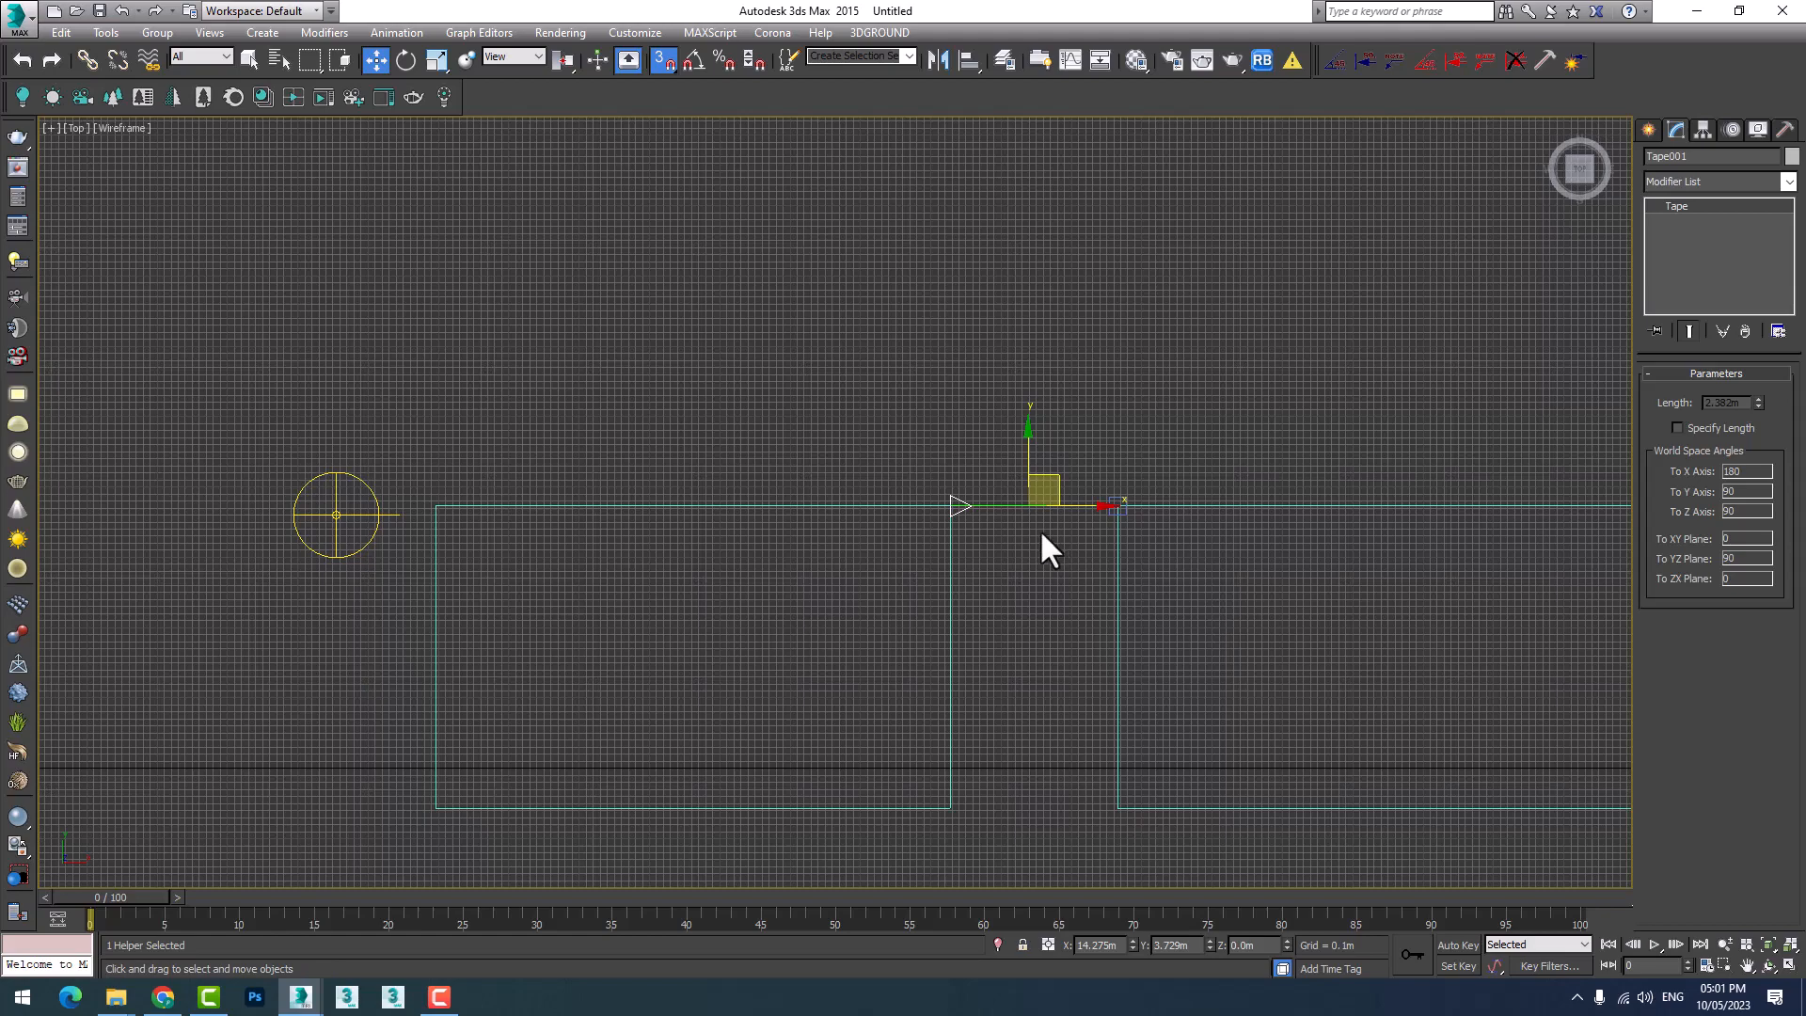
scroll(1032, 536, "up", 1)
scroll(1035, 531, "down", 2)
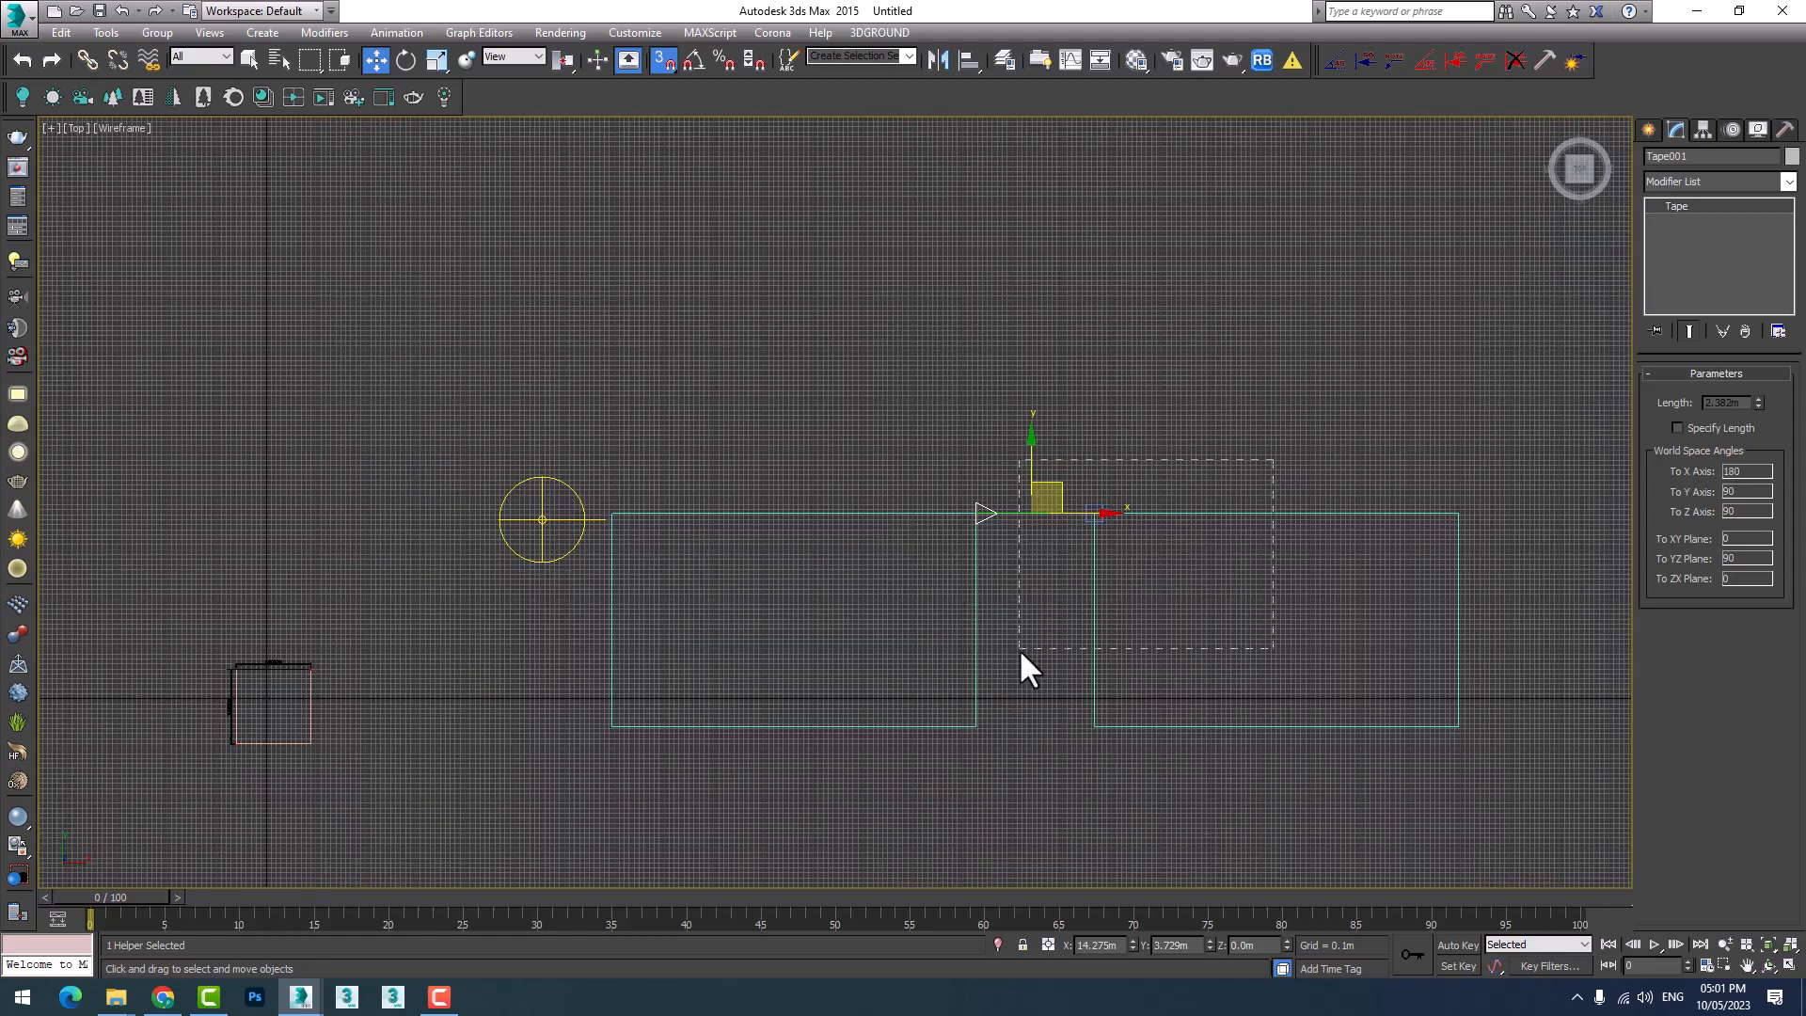
left_click_drag(1021, 650, 1035, 659)
key("Delete")
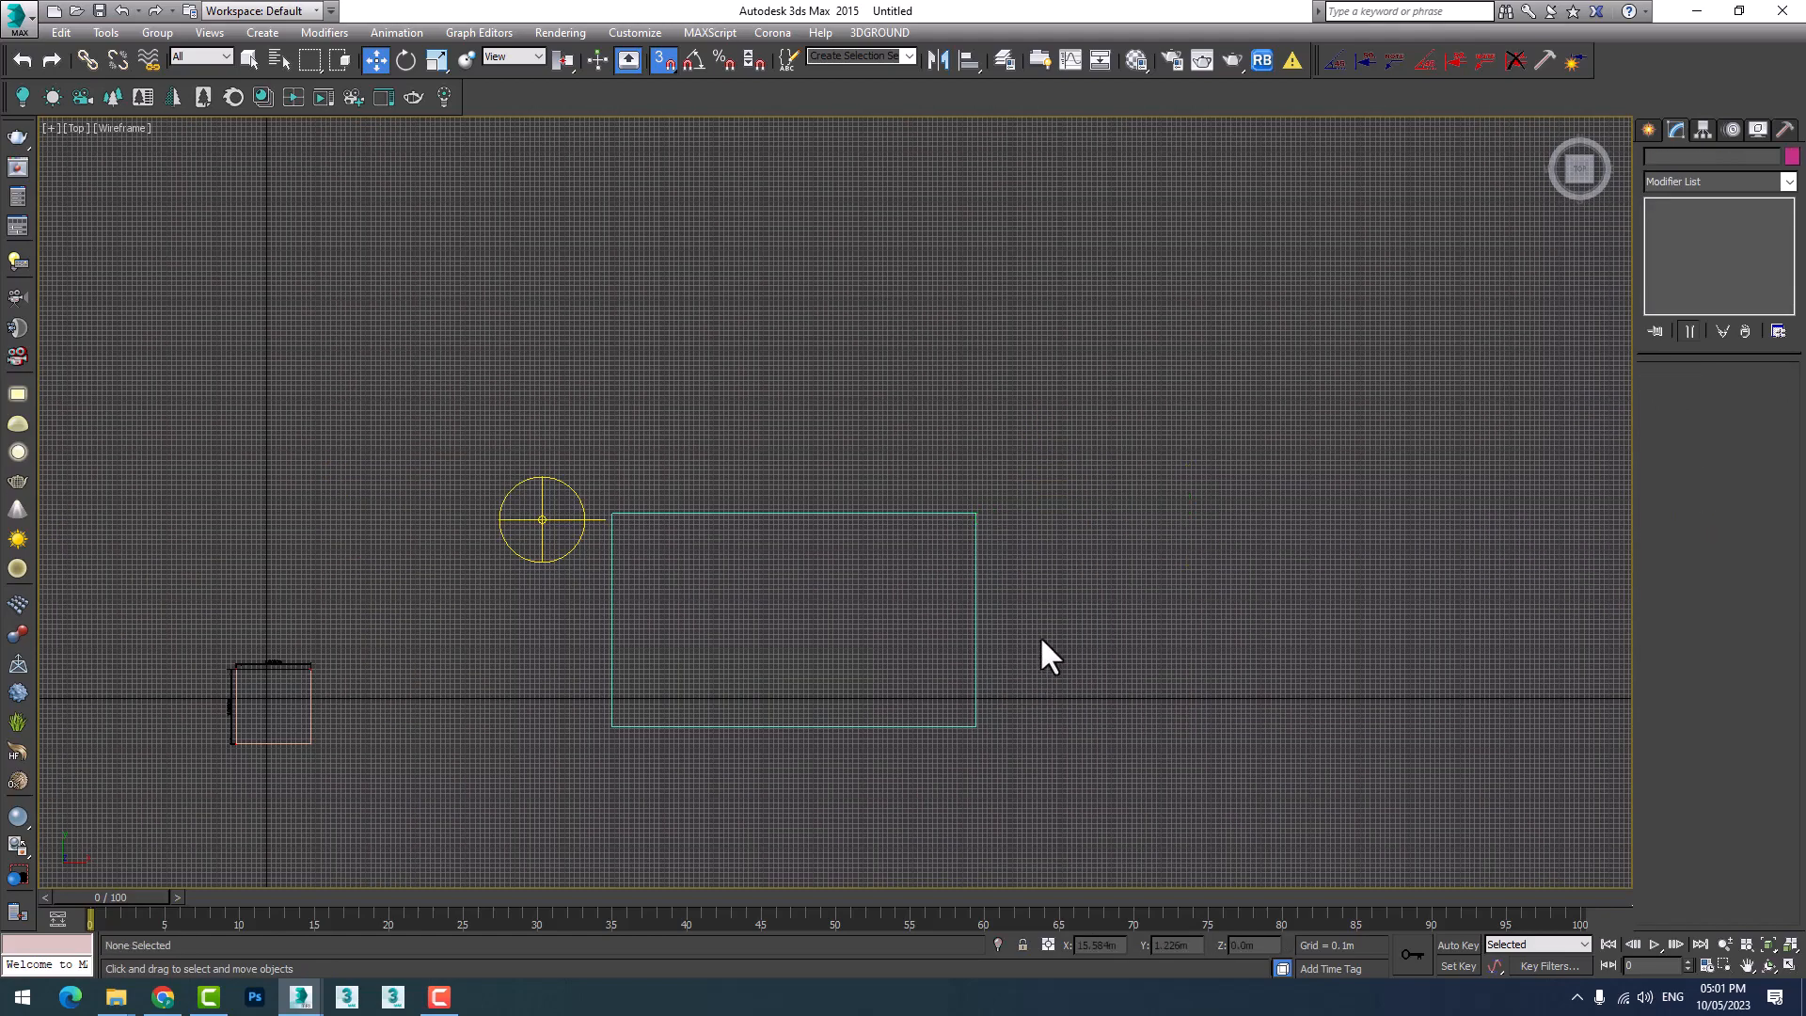
Measure the large box's upper edge from corner to corner with Measure Distance, and select the box to compare its width.
scroll(1000, 677, "up", 2)
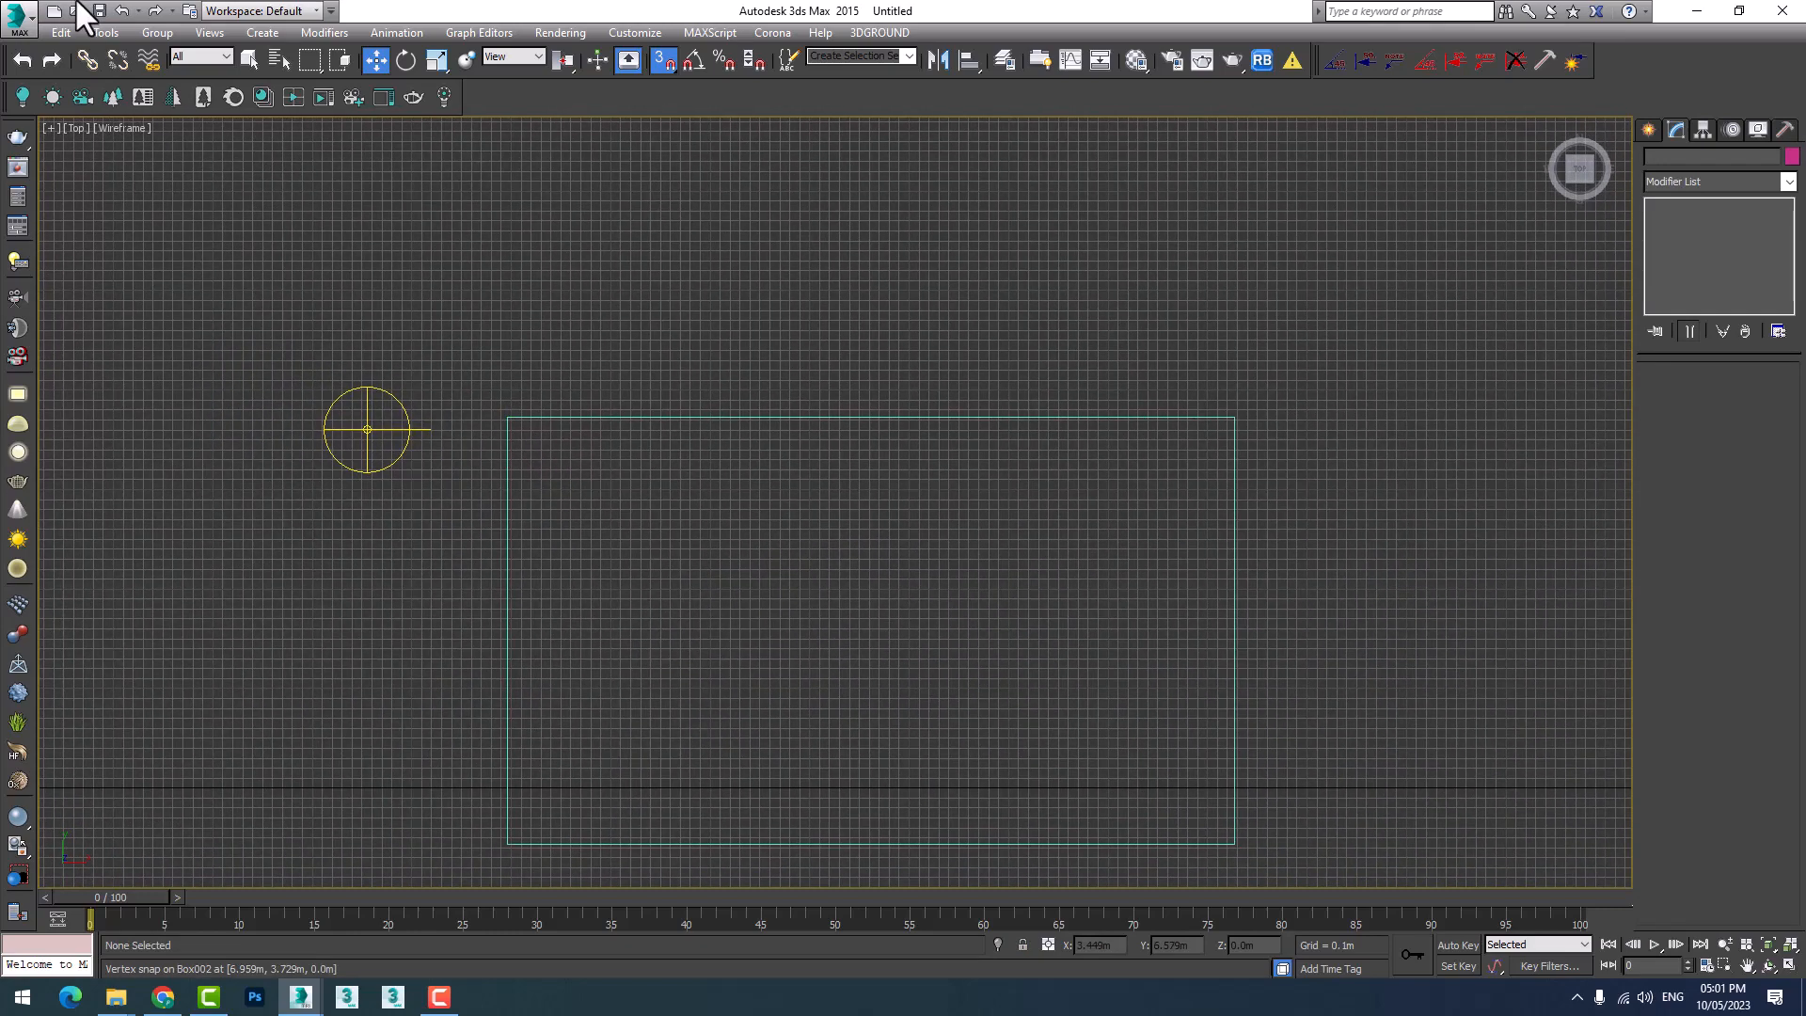
left_click(103, 32)
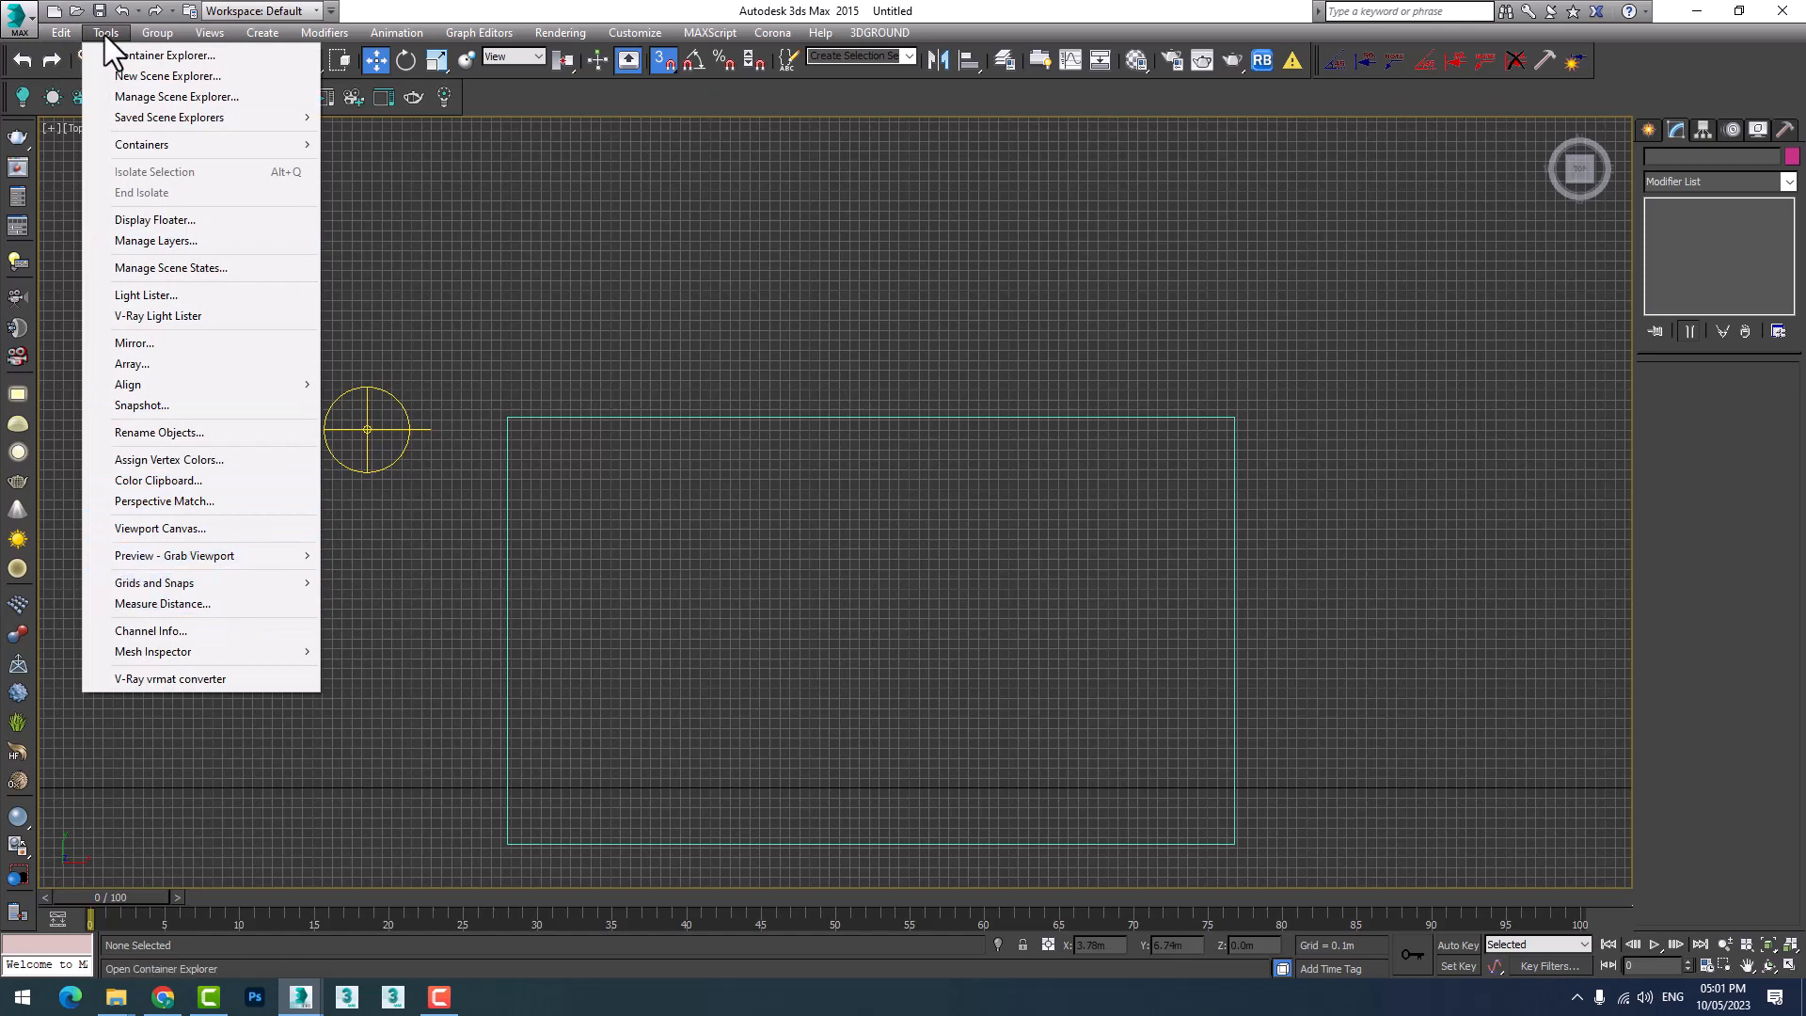
left_click(139, 605)
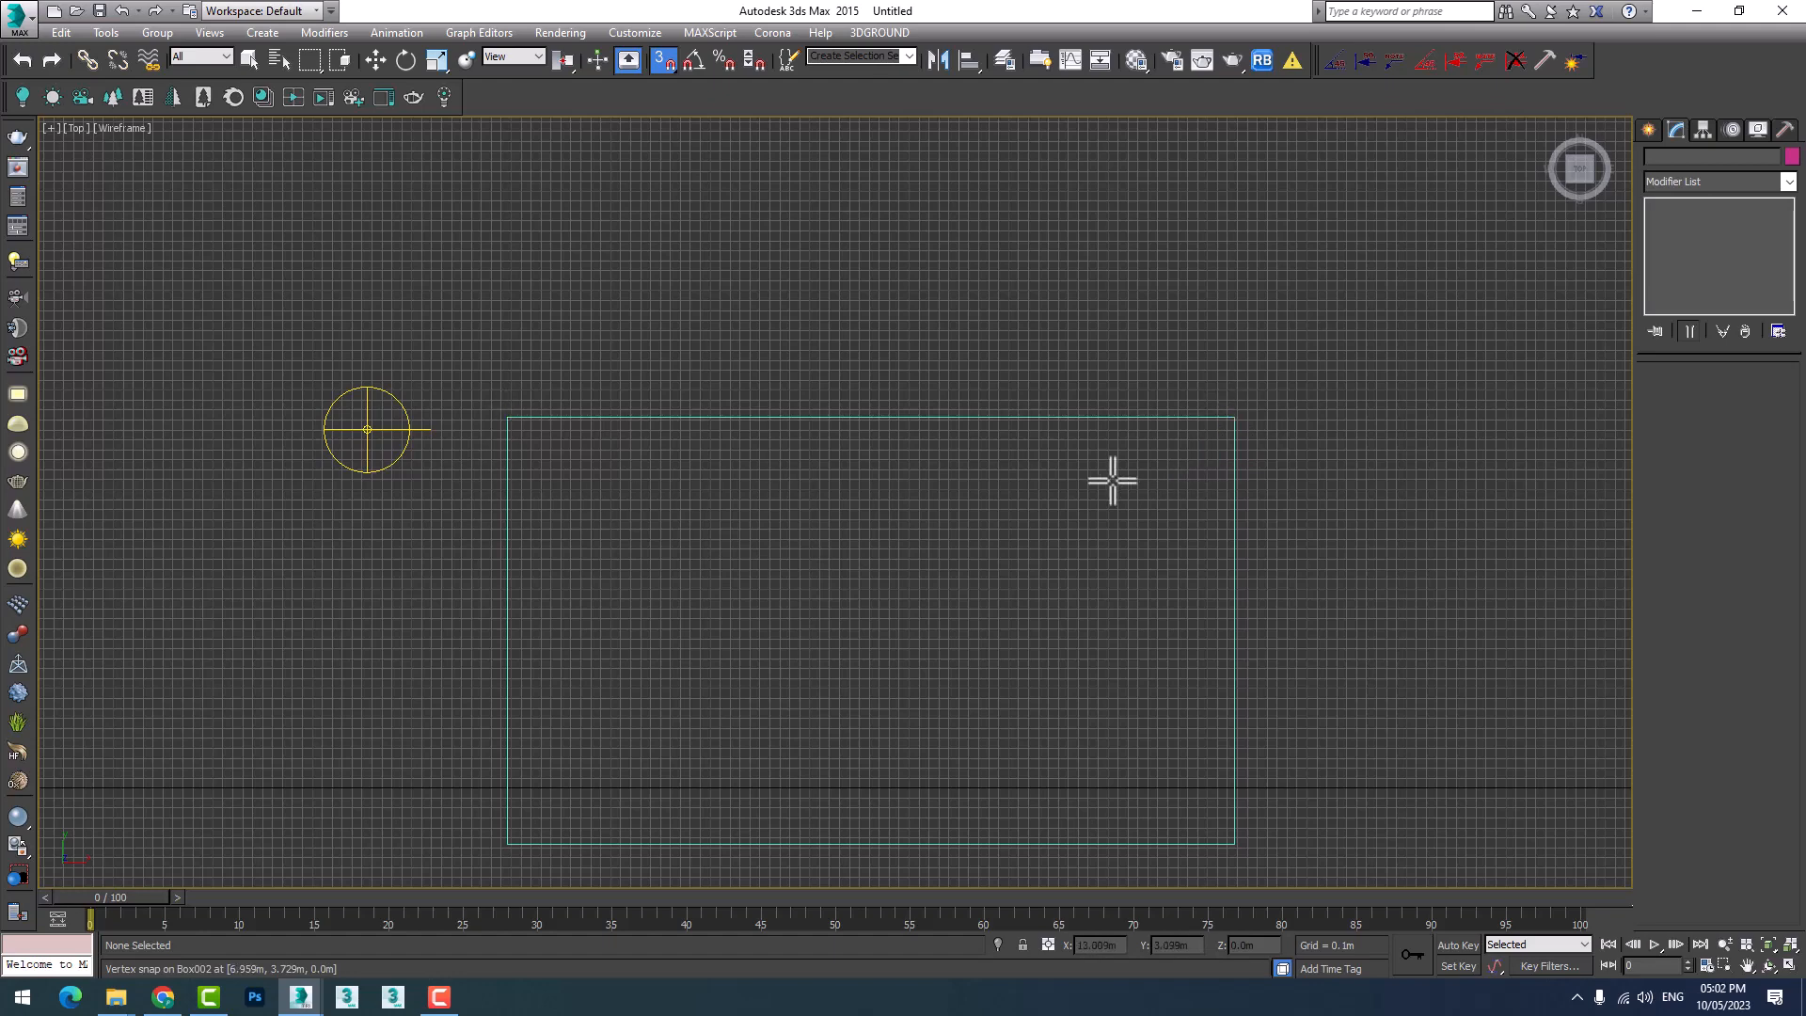
left_click(1231, 418)
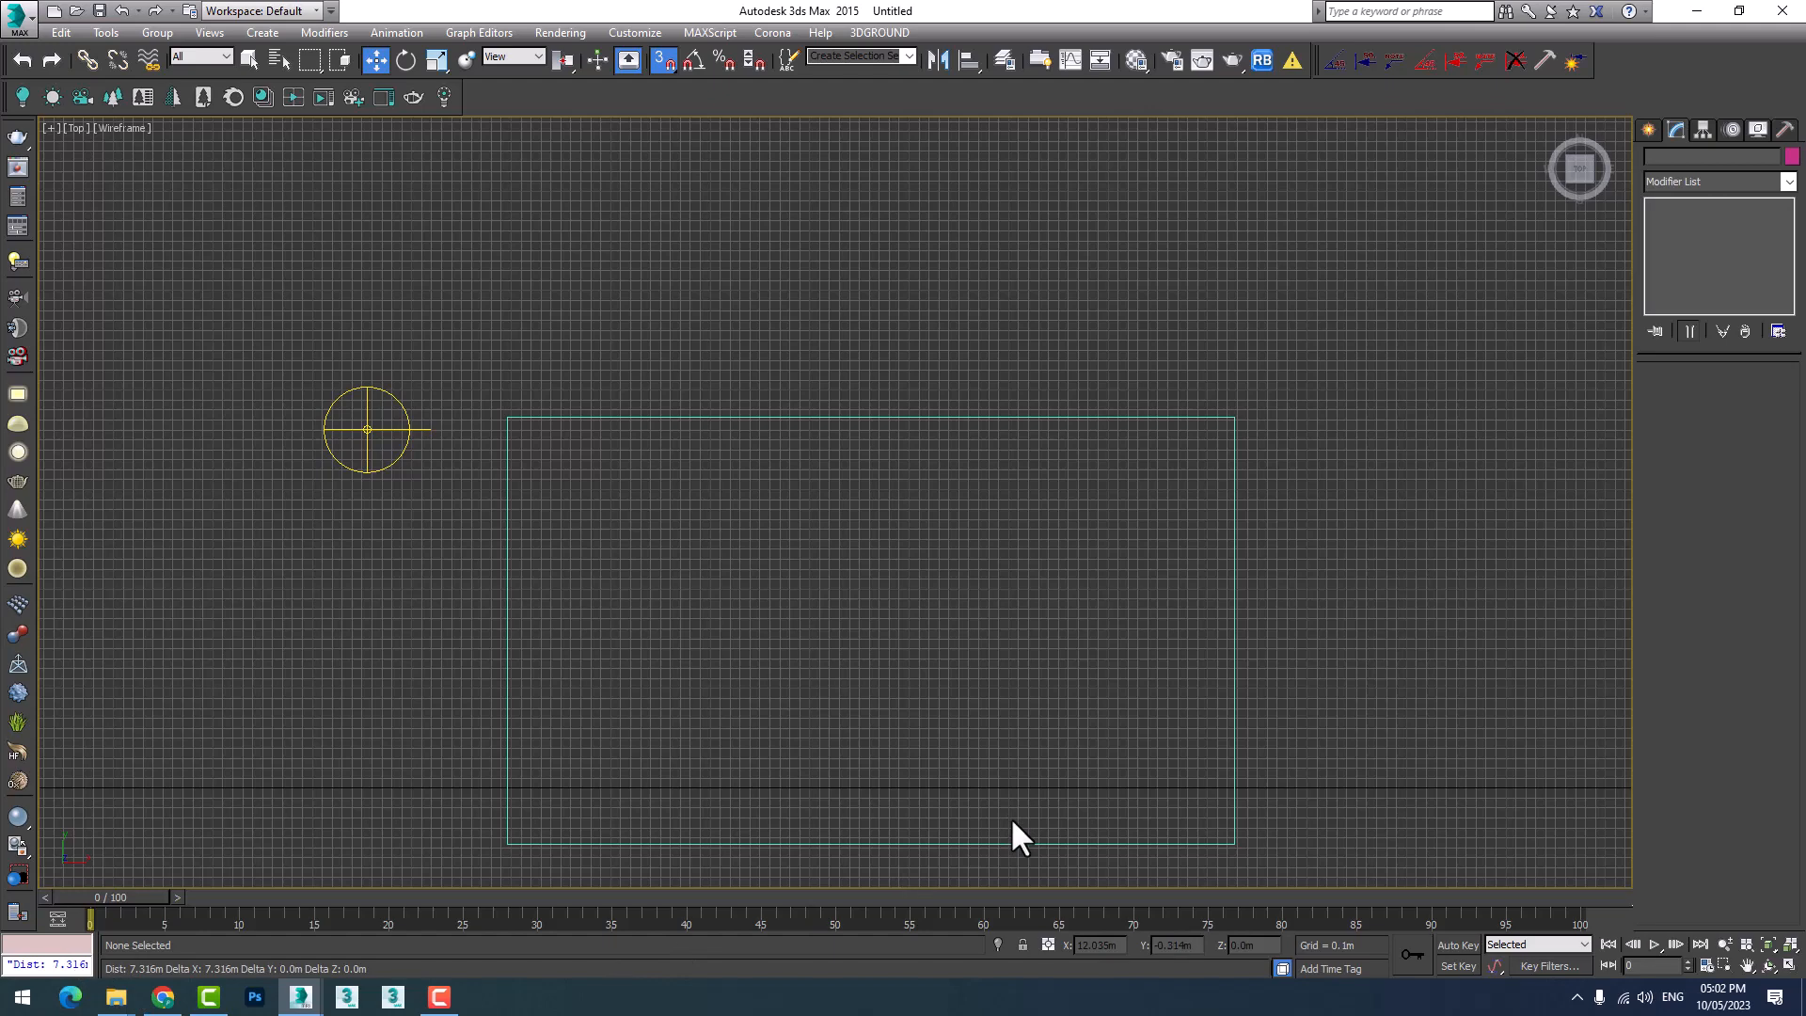
left_click(1025, 842)
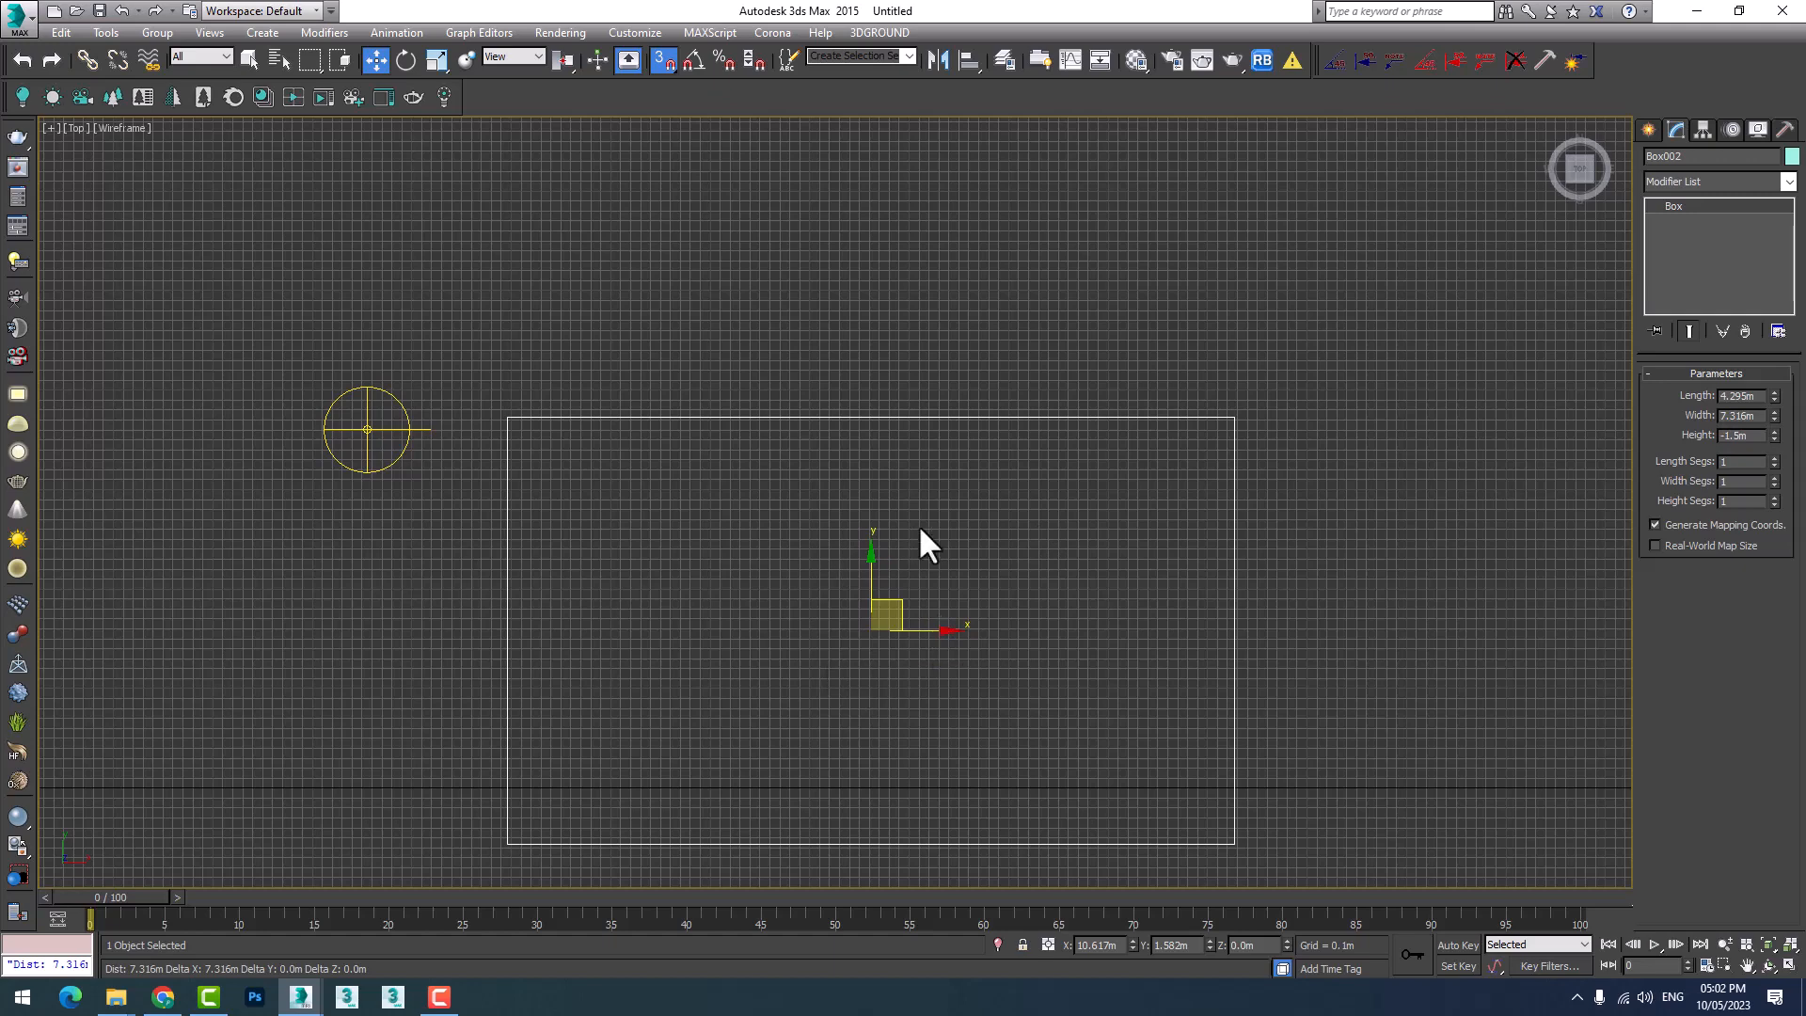
scroll(750, 498, "down", 2)
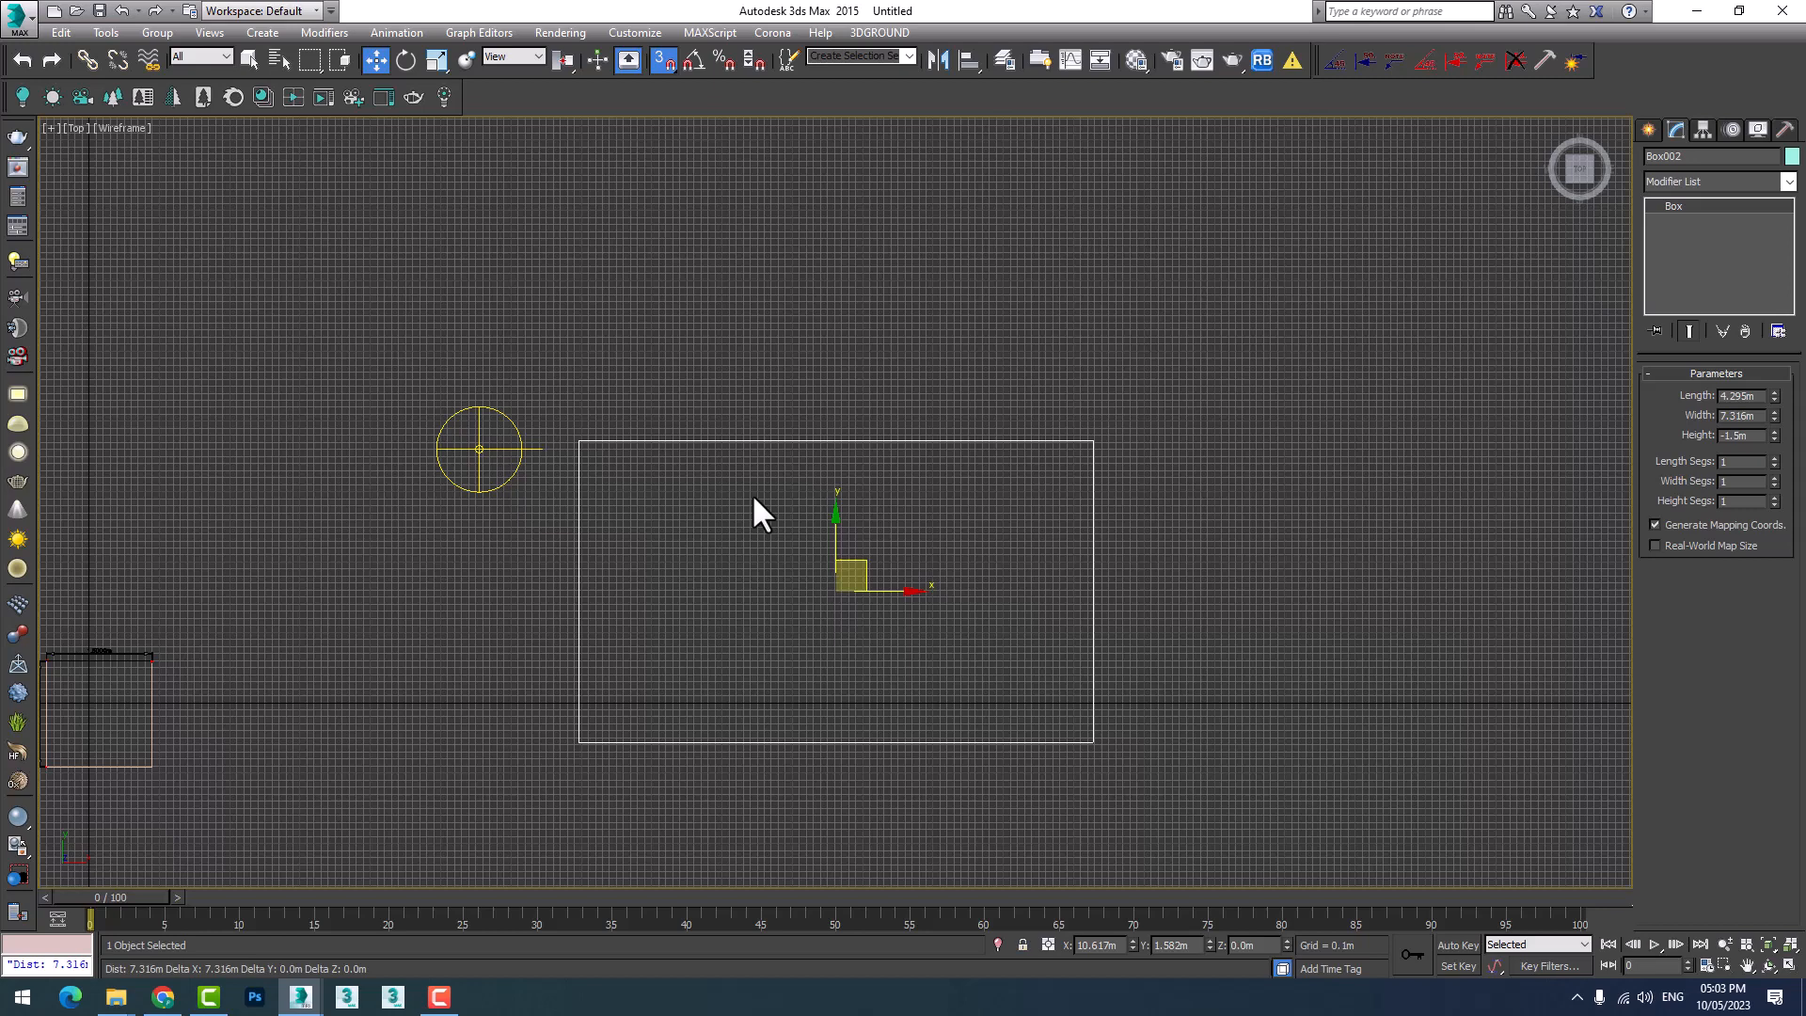
Switch to File Explorer and open the extracted DIMaster_20080824 folder inside Downloads > Compressed.
mouse_move(116, 997)
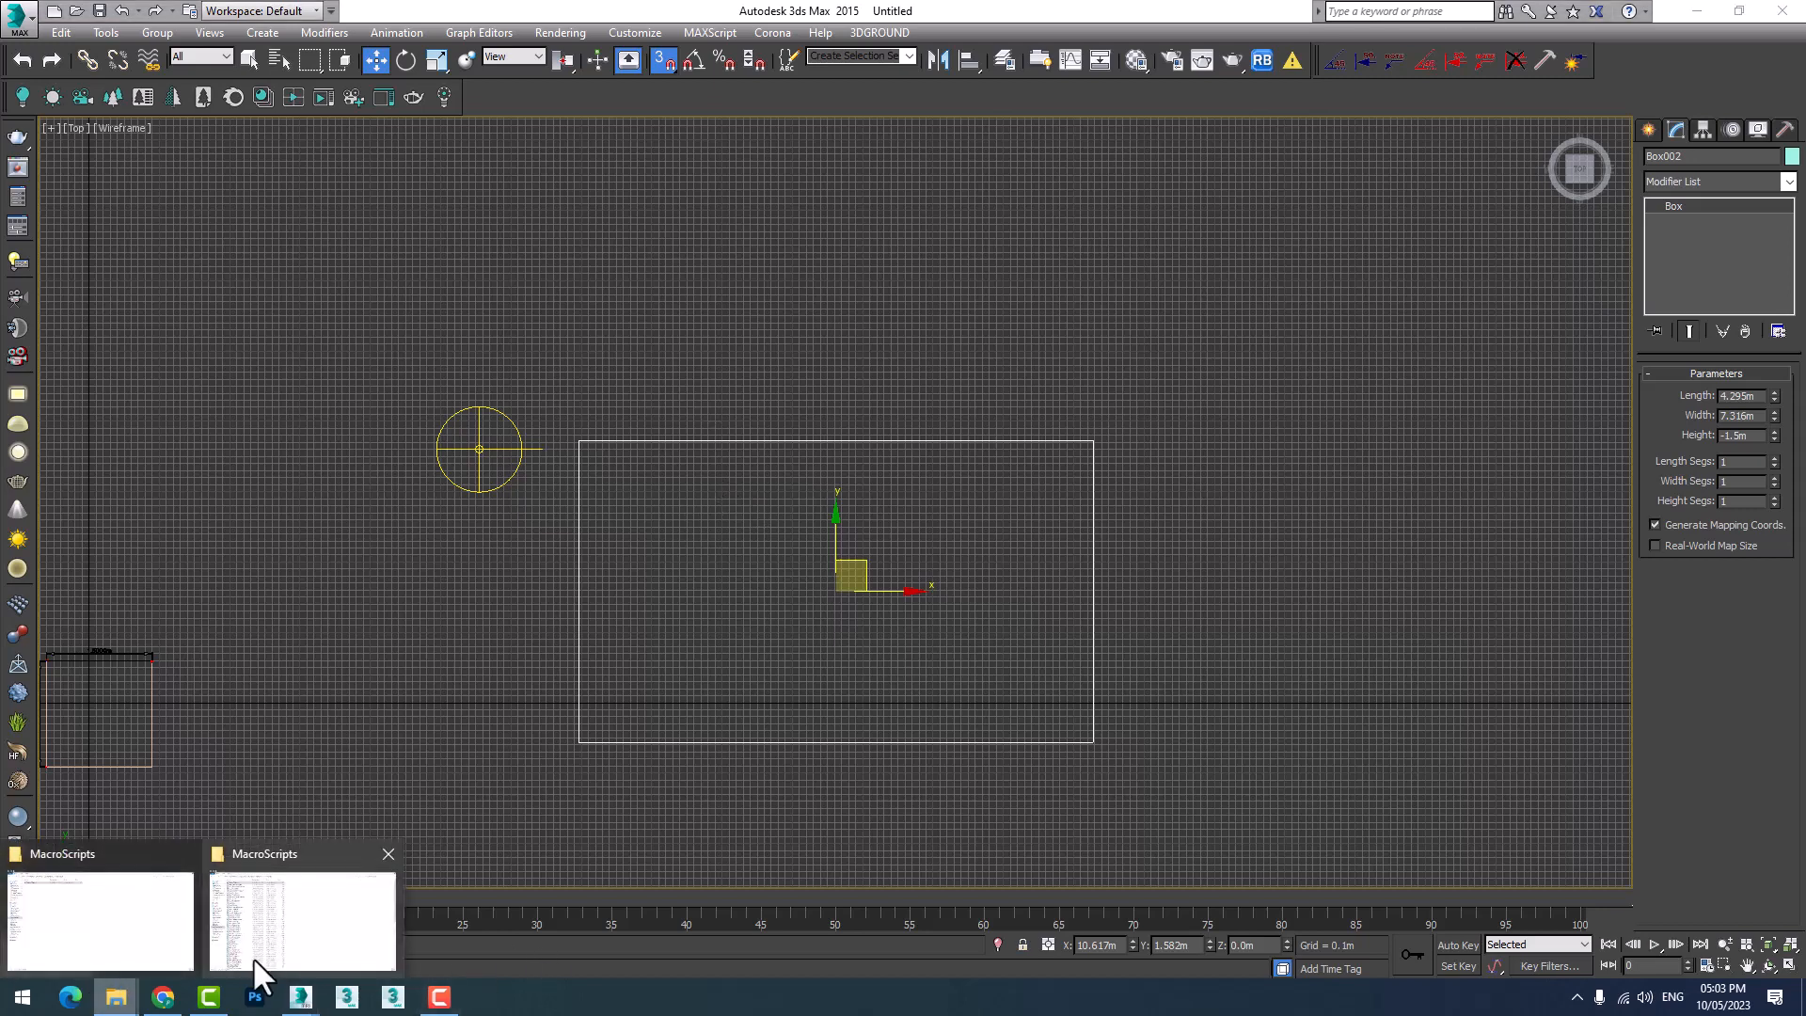
left_click(161, 934)
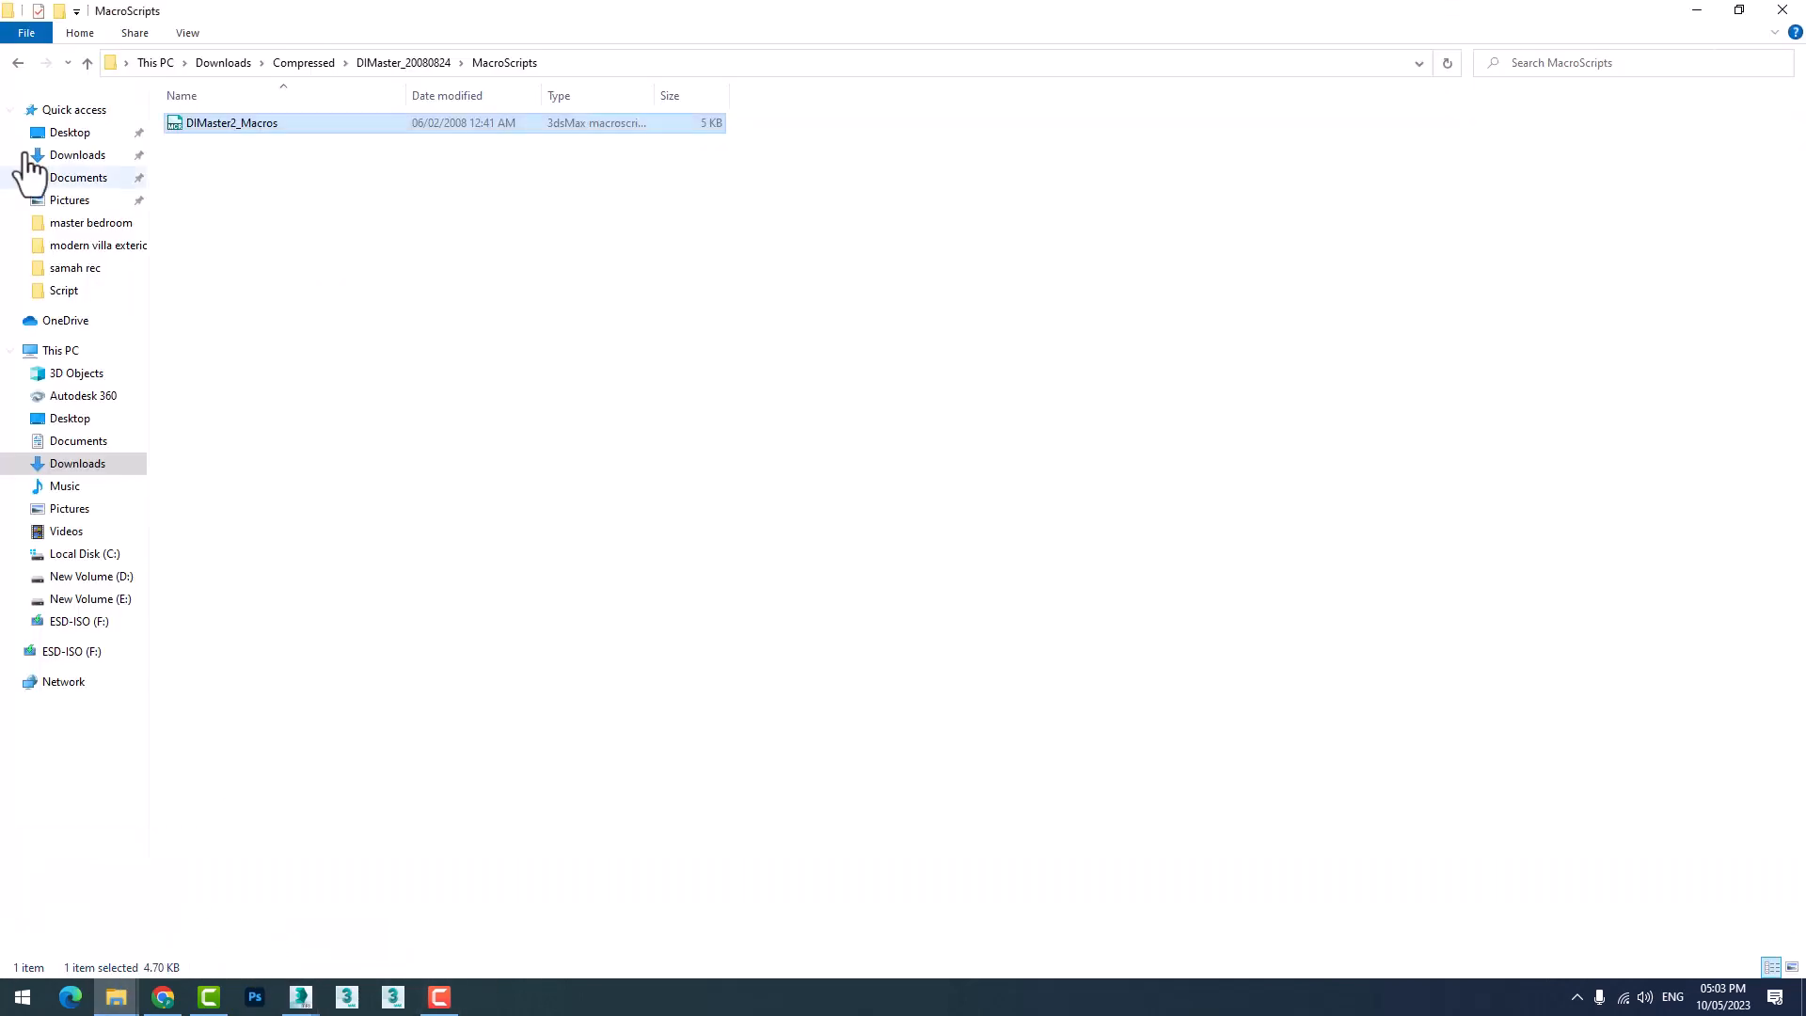
left_click(11, 64)
left_click(11, 64)
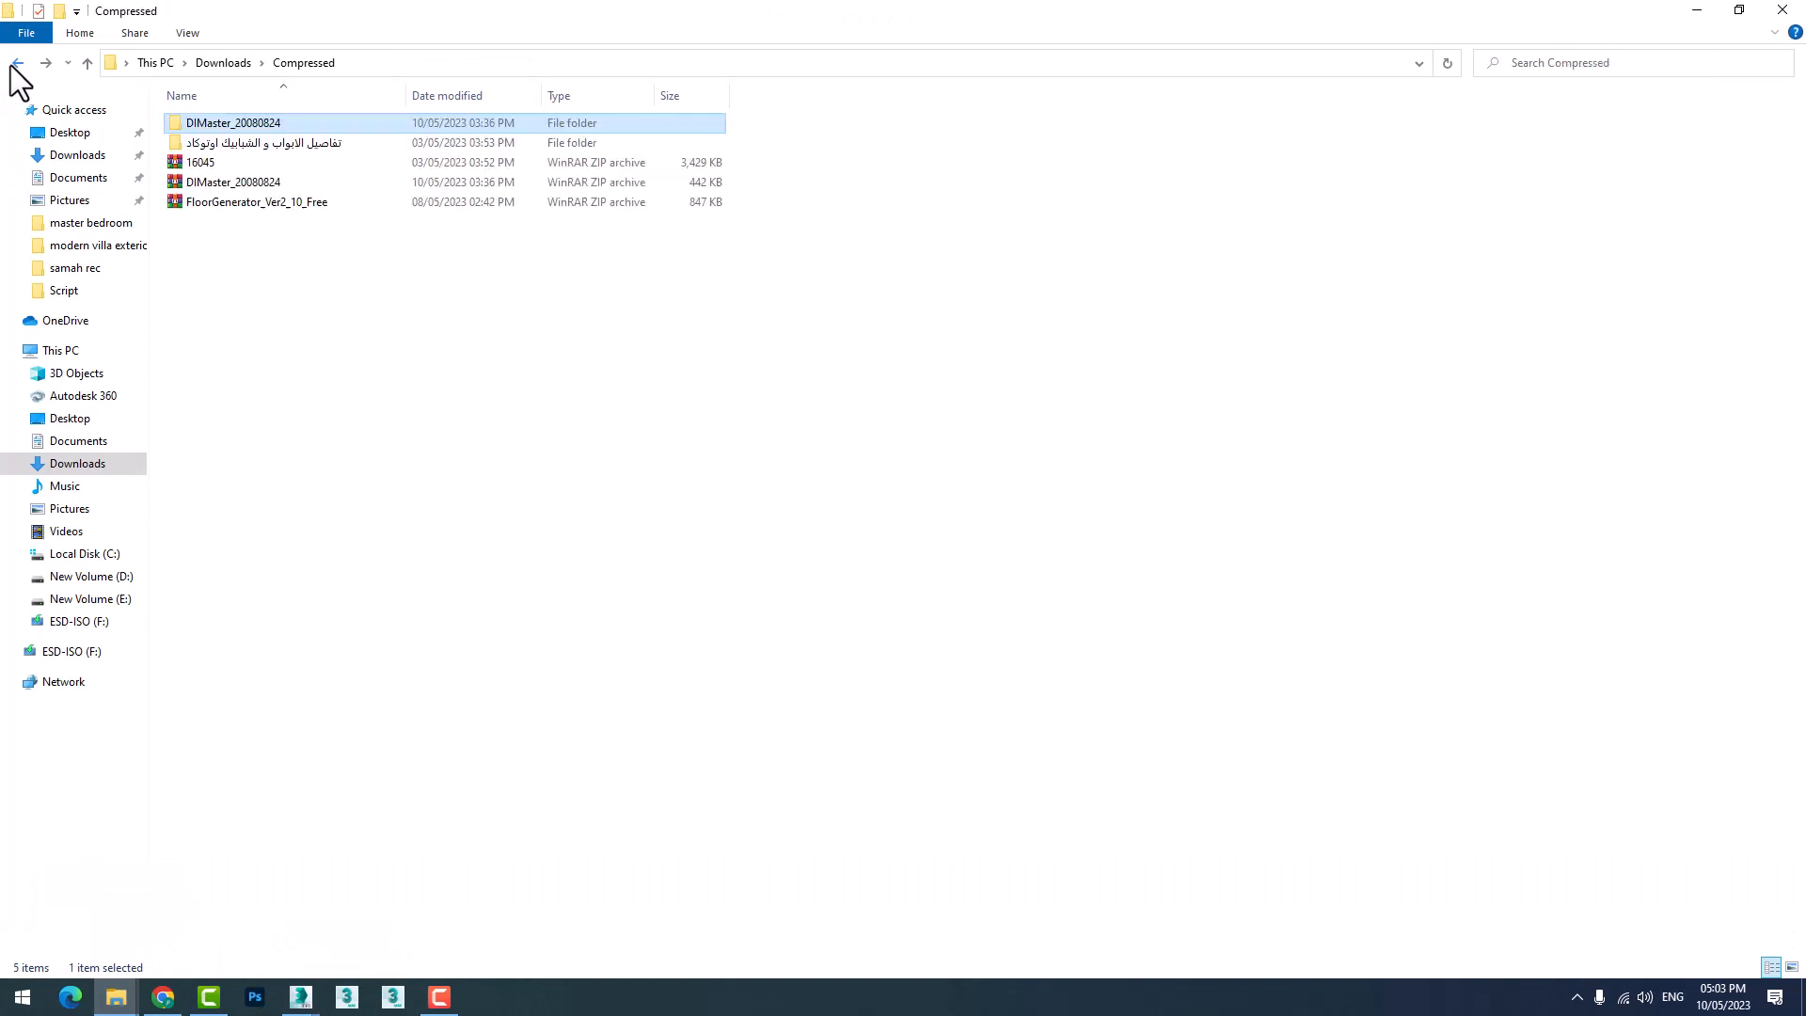
left_click(241, 182)
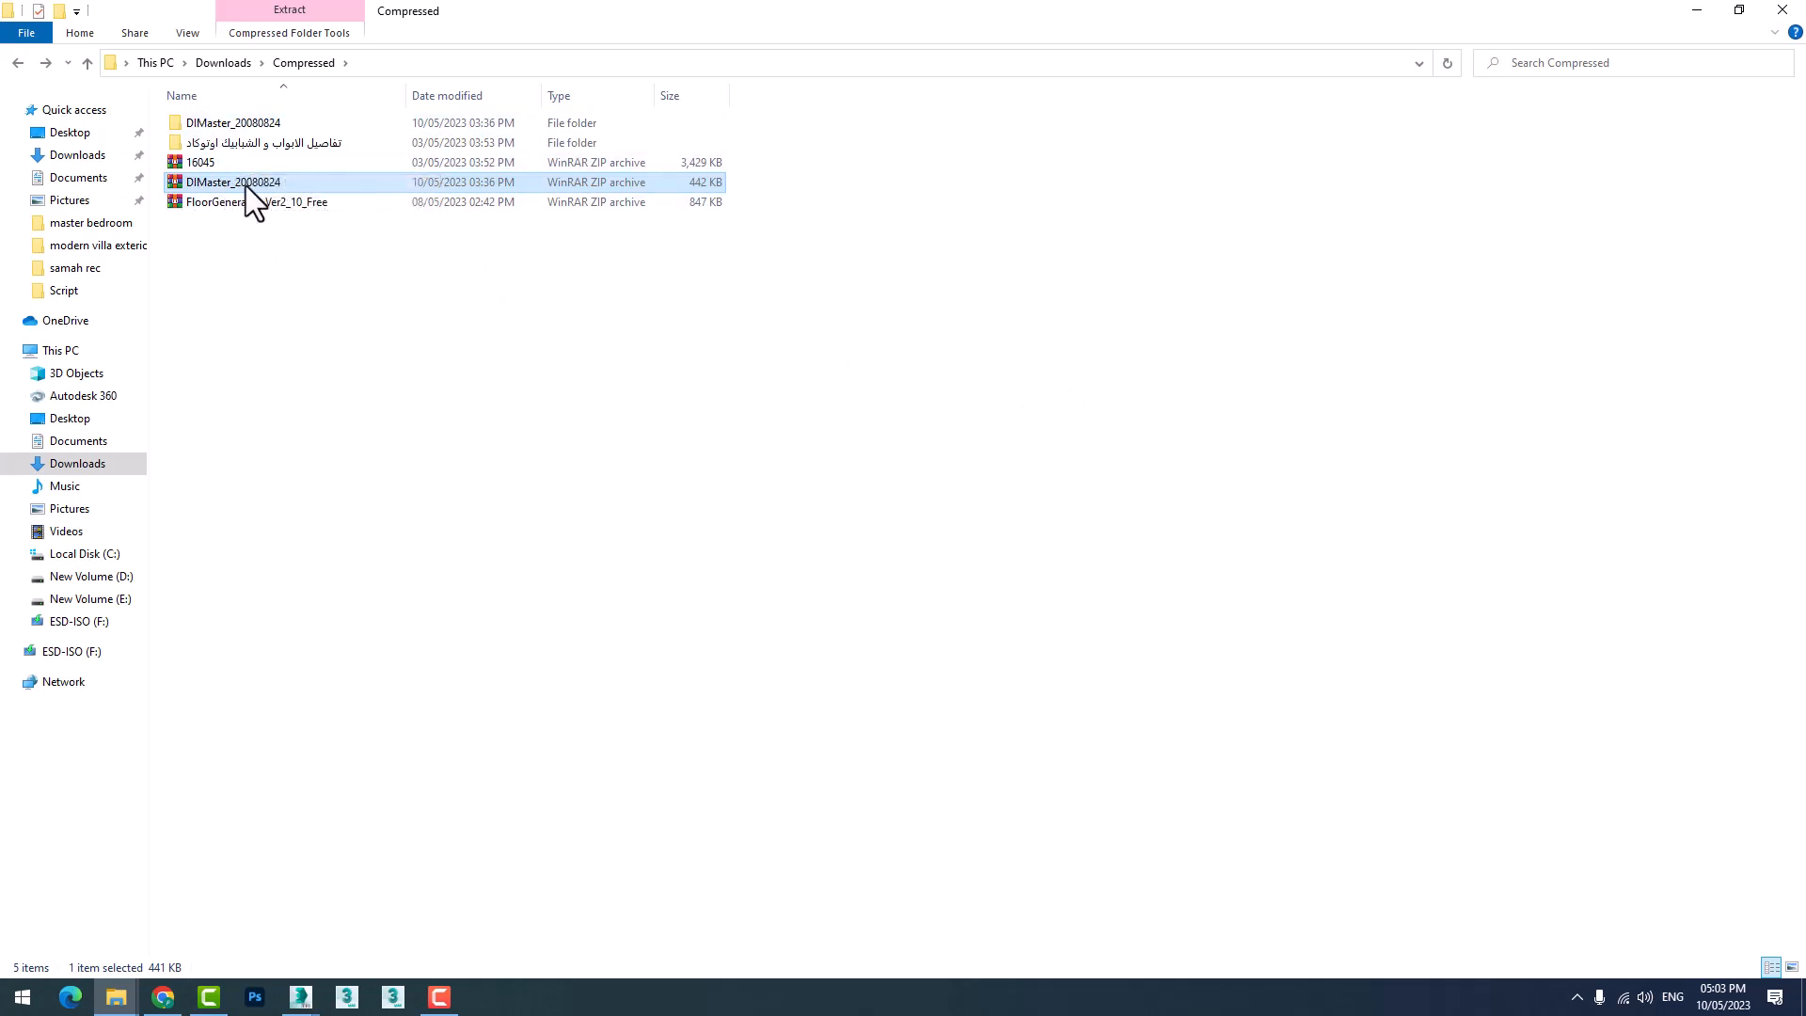
double_click(197, 124)
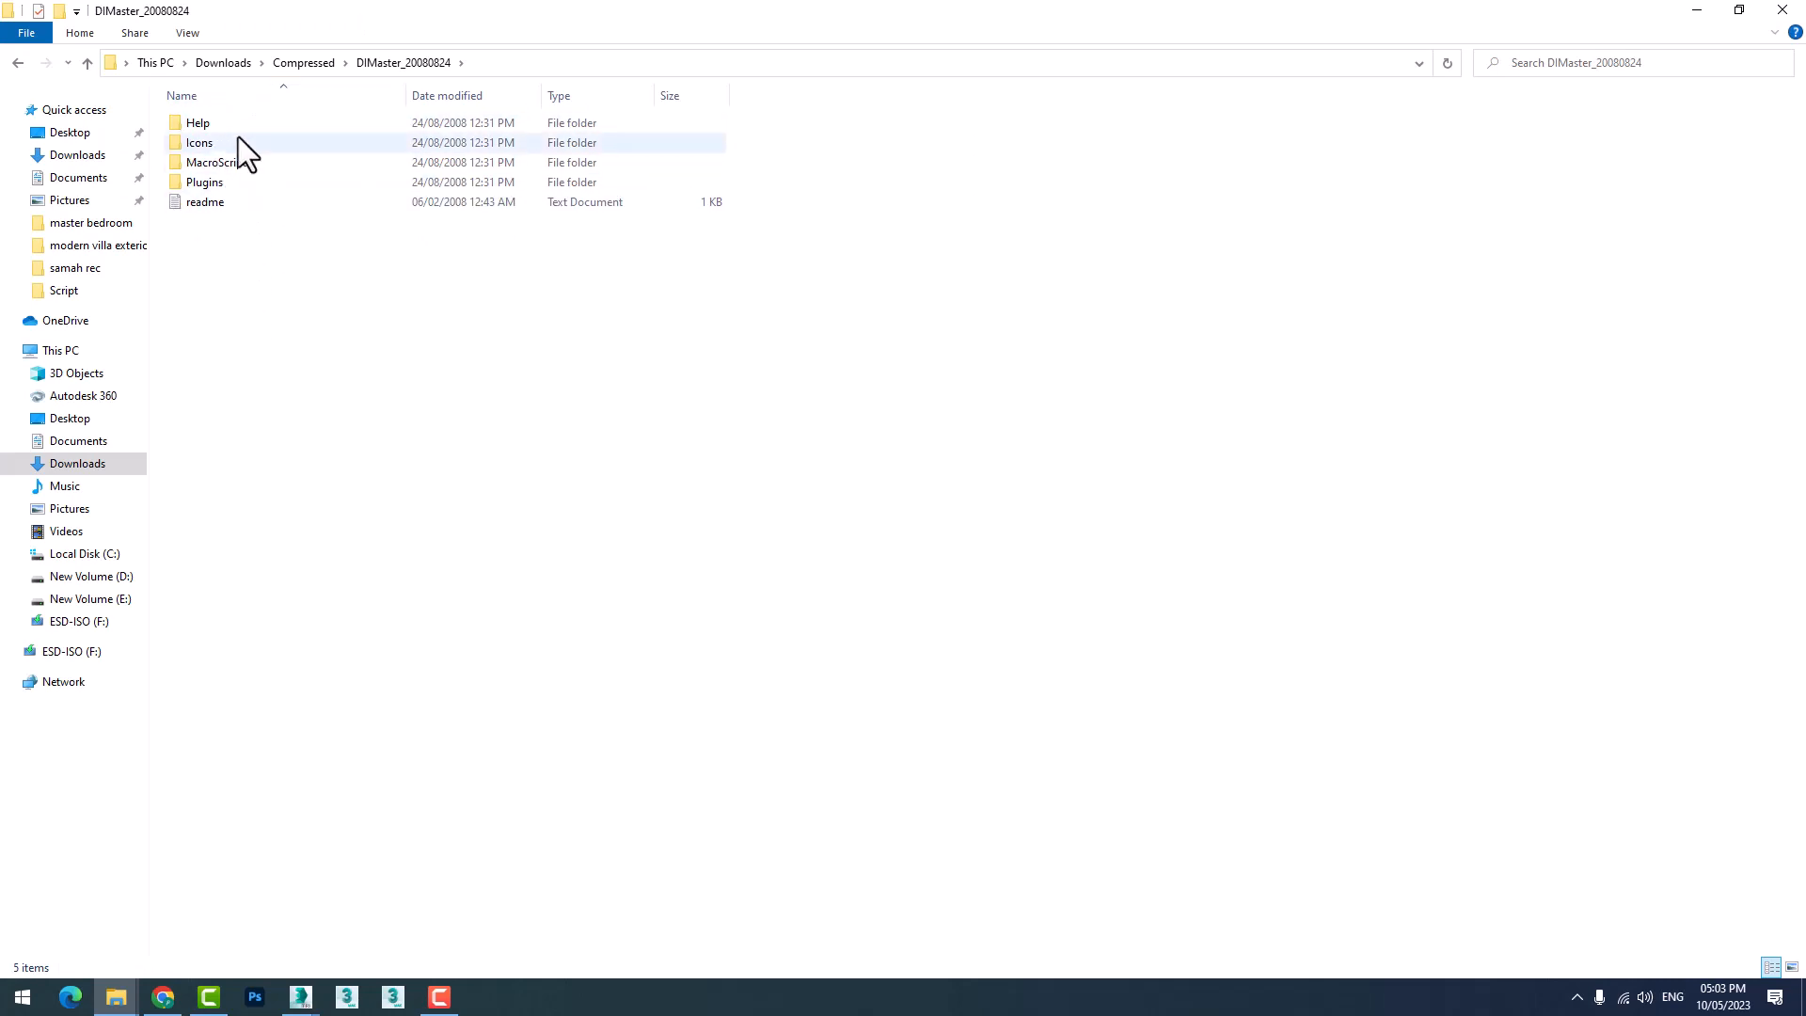
Open the readme file and read the DIMaster 2.0 installation instructions at a reduced text zoom.
double_click(230, 209)
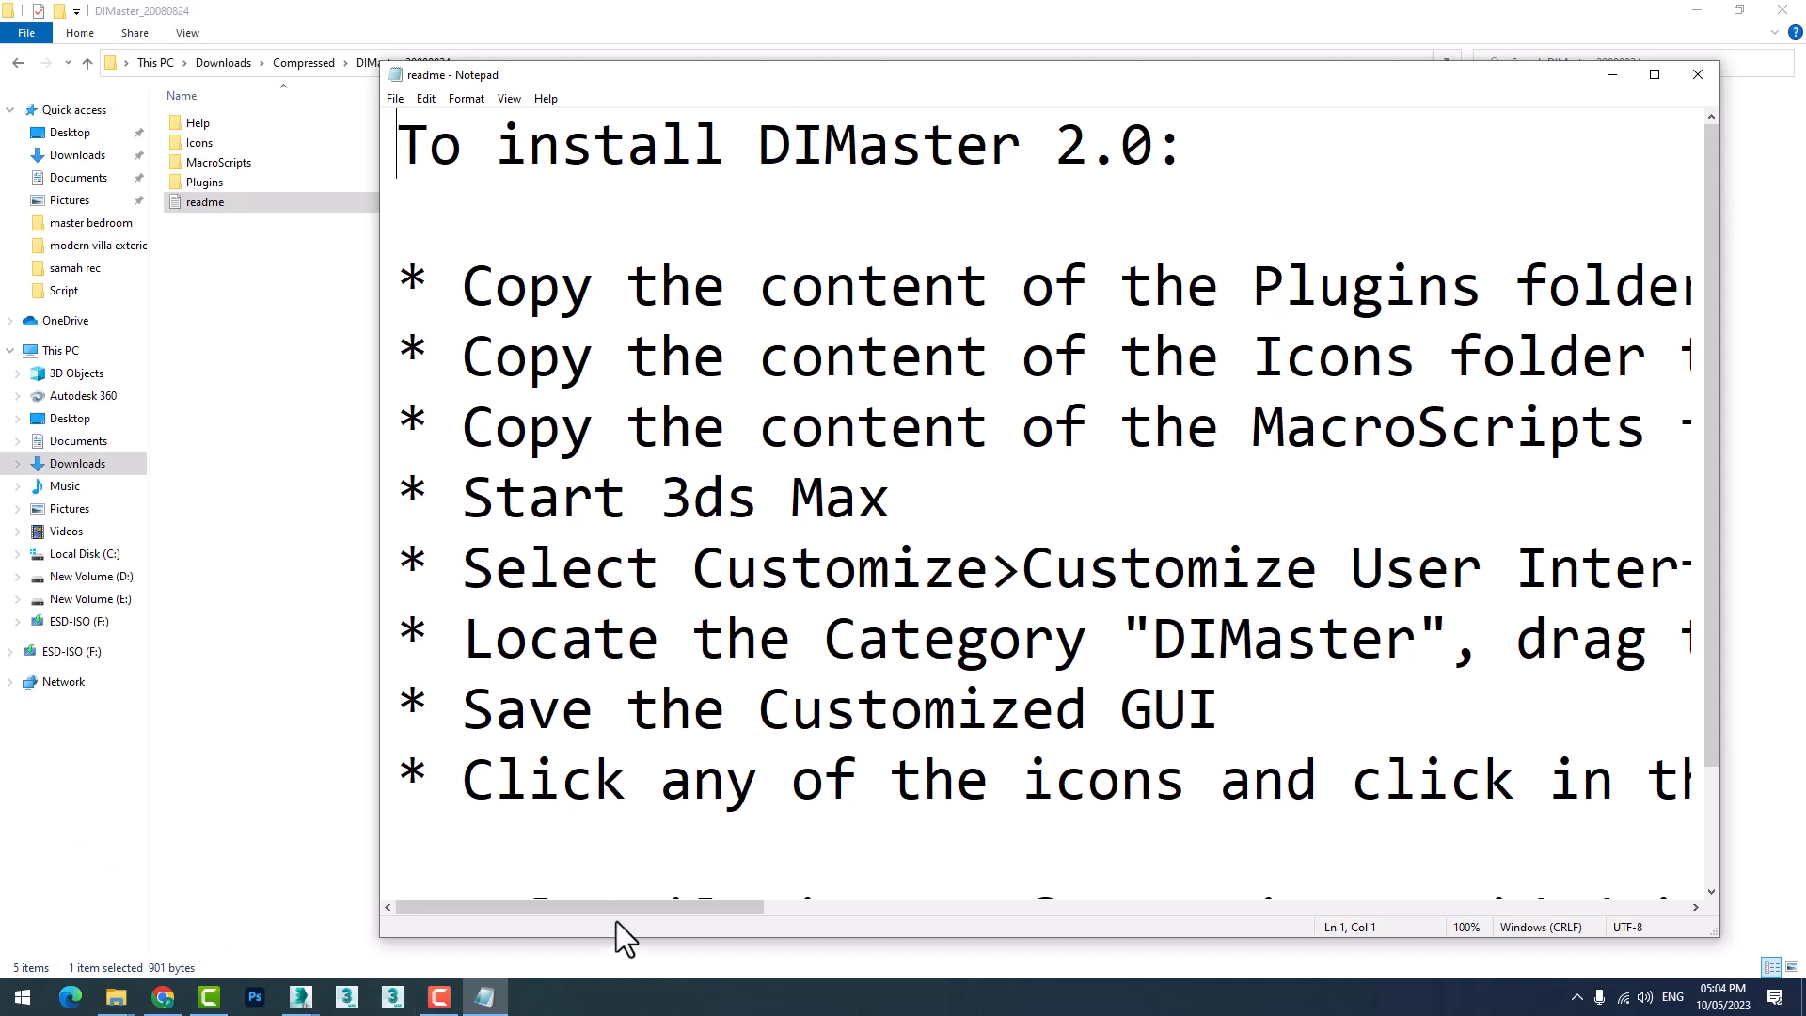
left_click_drag(617, 909, 550, 916)
scroll(683, 595, "down", 5, "ctrl")
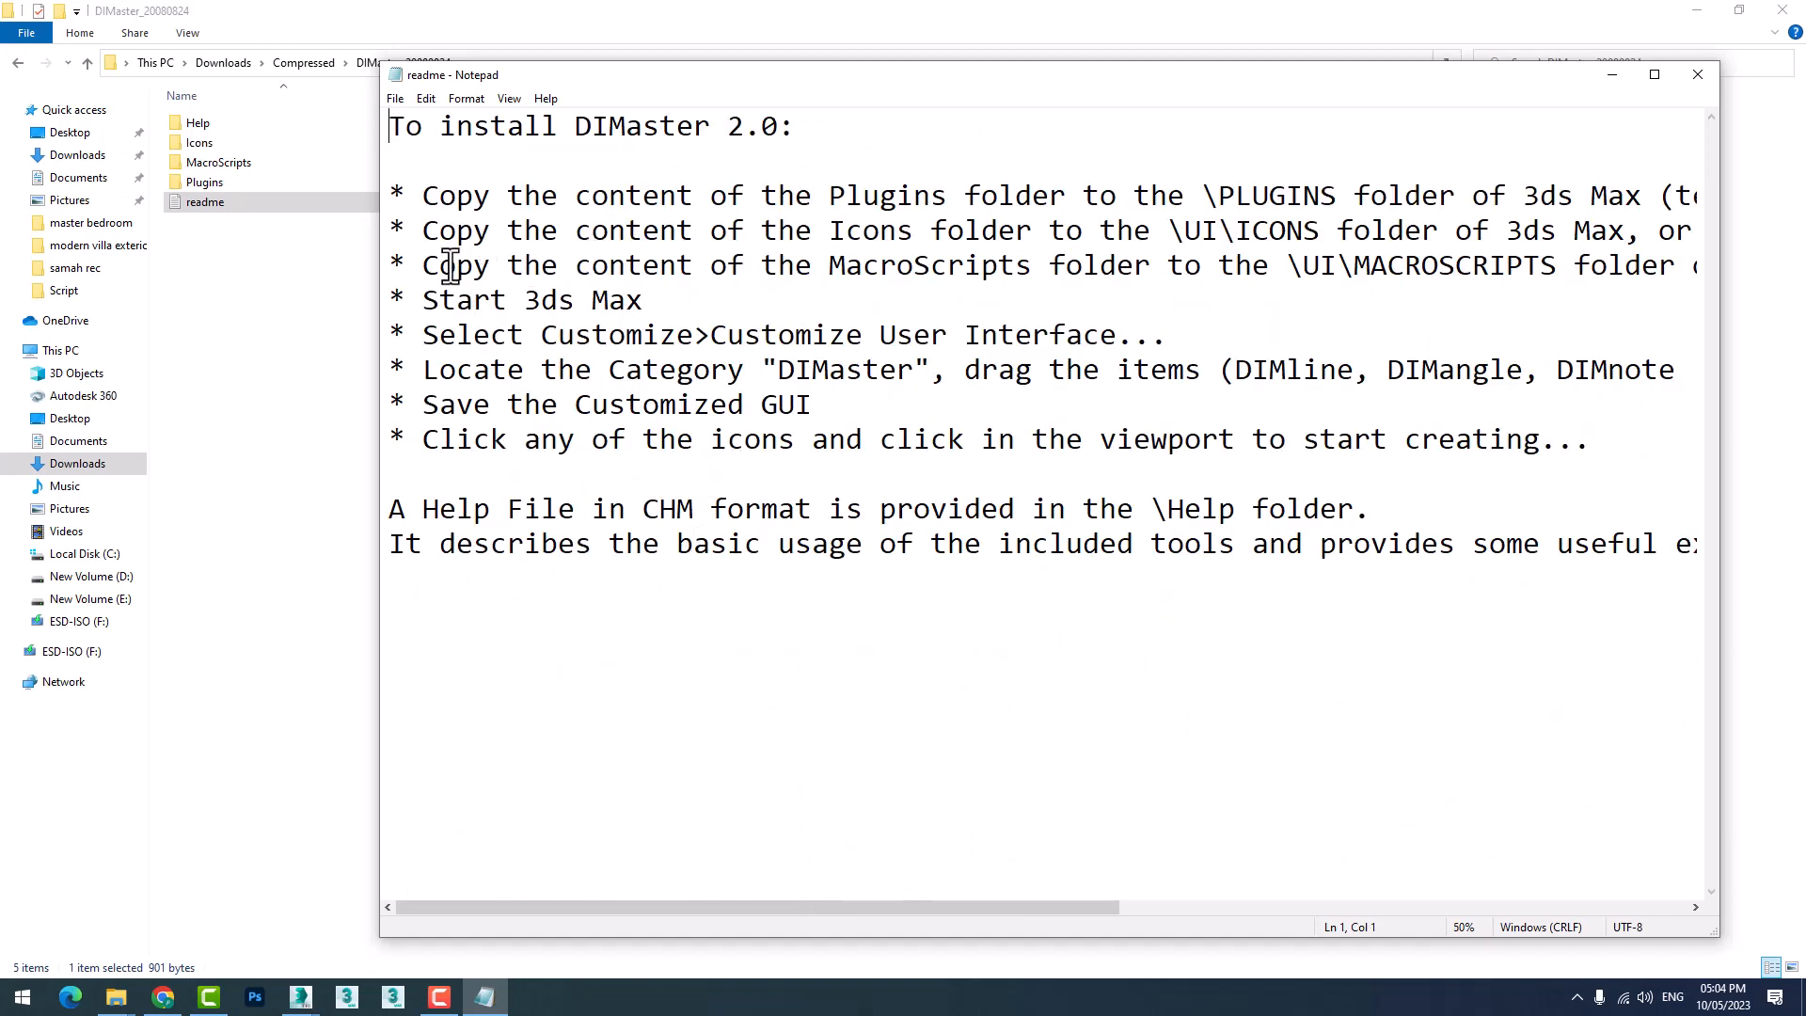
mouse_move(303, 1001)
left_click_drag(1108, 907, 984, 917)
Copy all the DIMaster2 script files from the Plugins folder.
double_click(241, 181)
left_click_drag(271, 284, 206, 122)
right_click(206, 122)
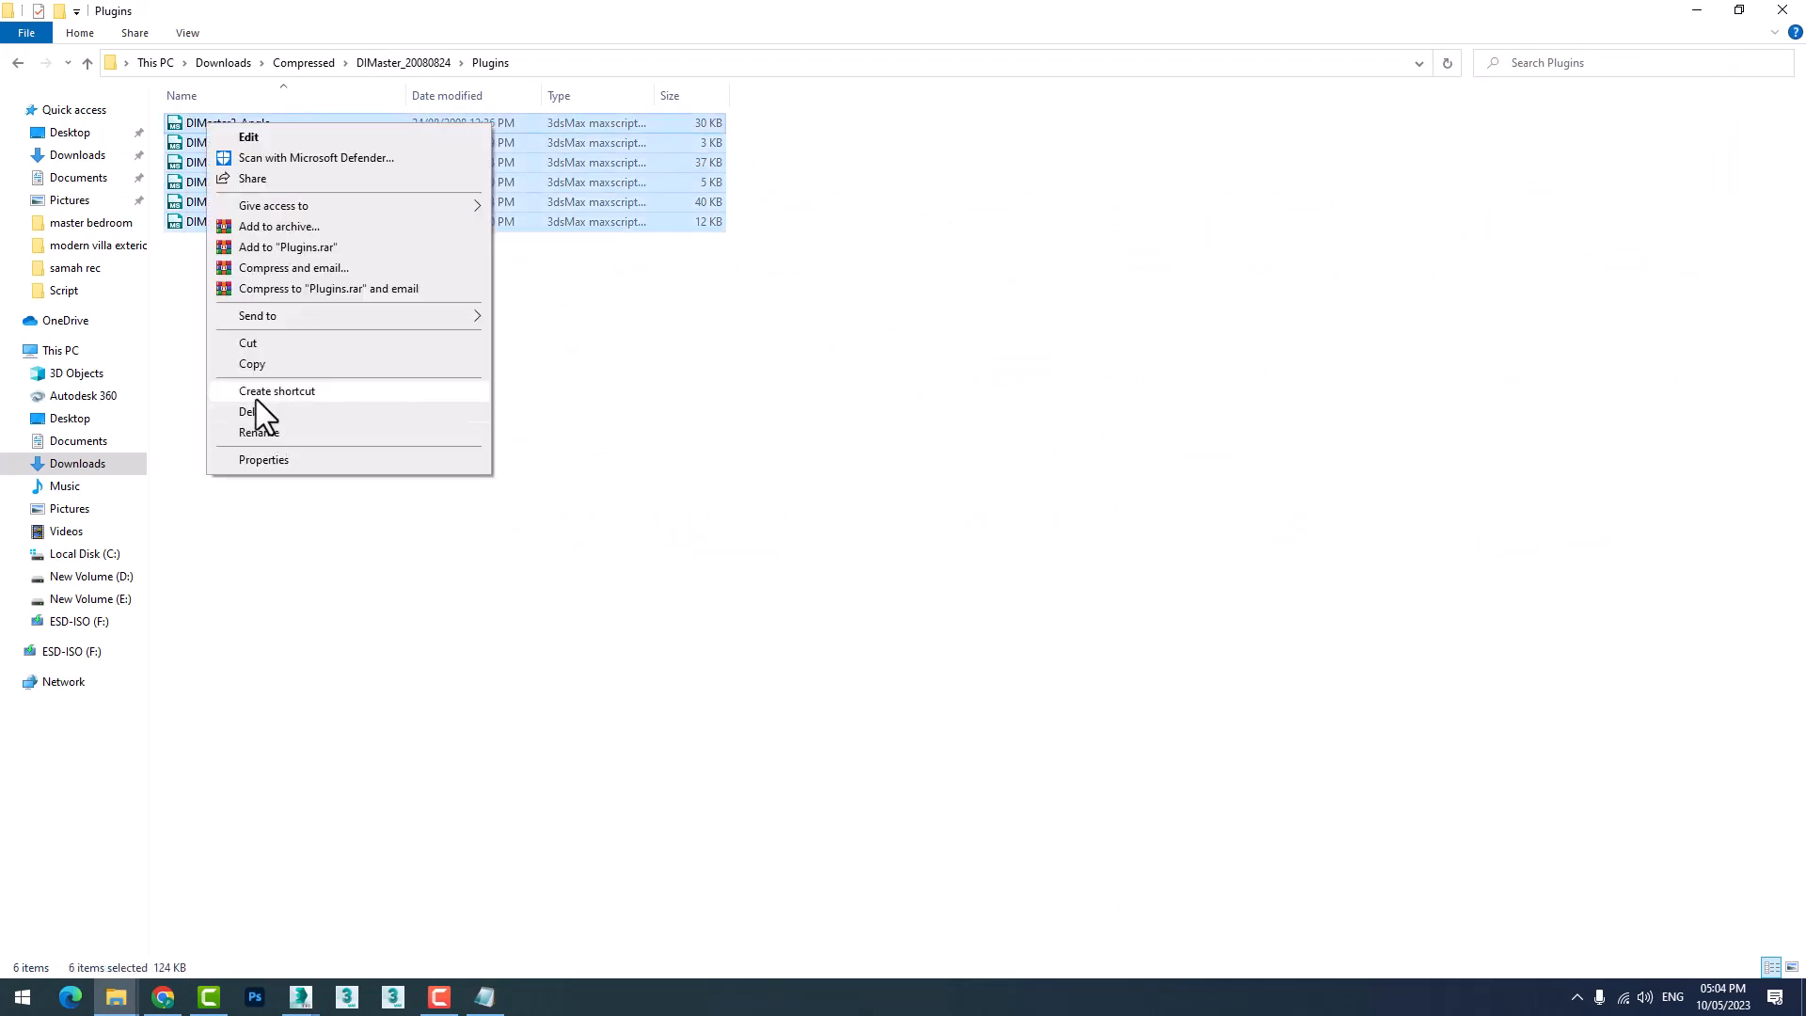
left_click(261, 370)
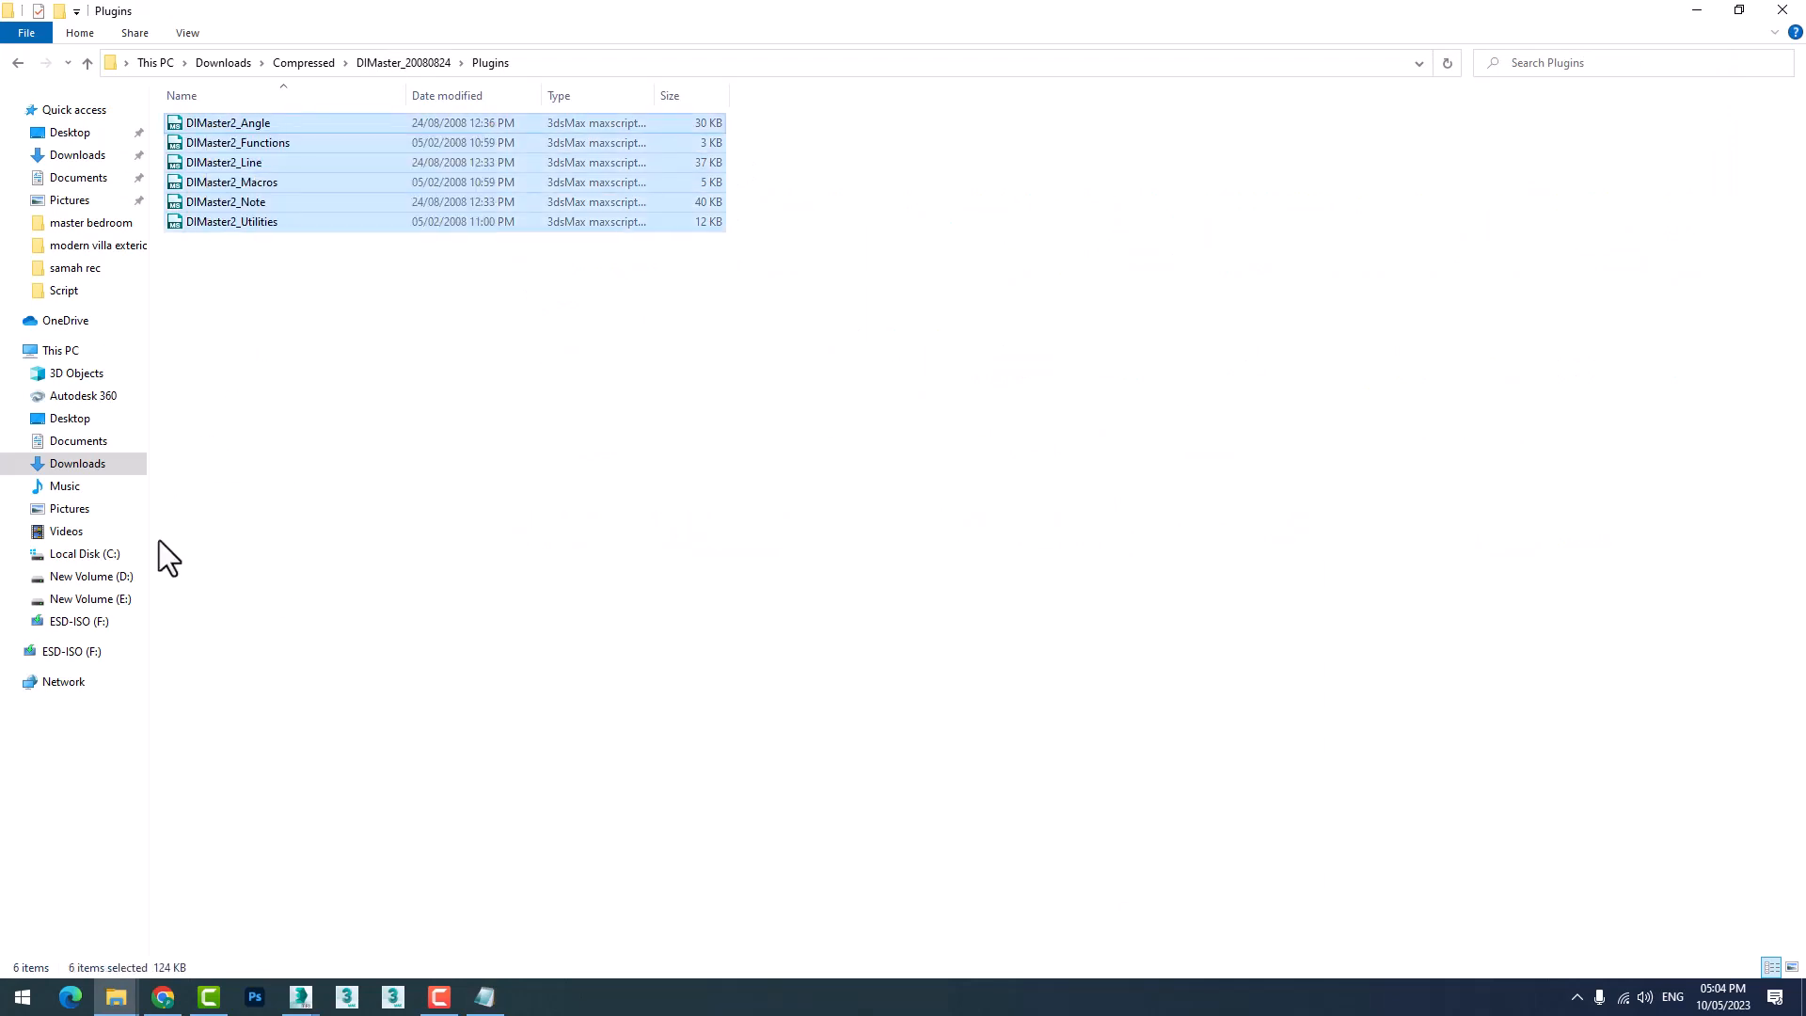
Open the plugins folder under C: > Program Files > Autodesk > 3ds Max 2015 and bring up the paste options for the copied DIMaster2 scripts.
left_click(99, 555)
left_click(254, 205)
double_click(254, 205)
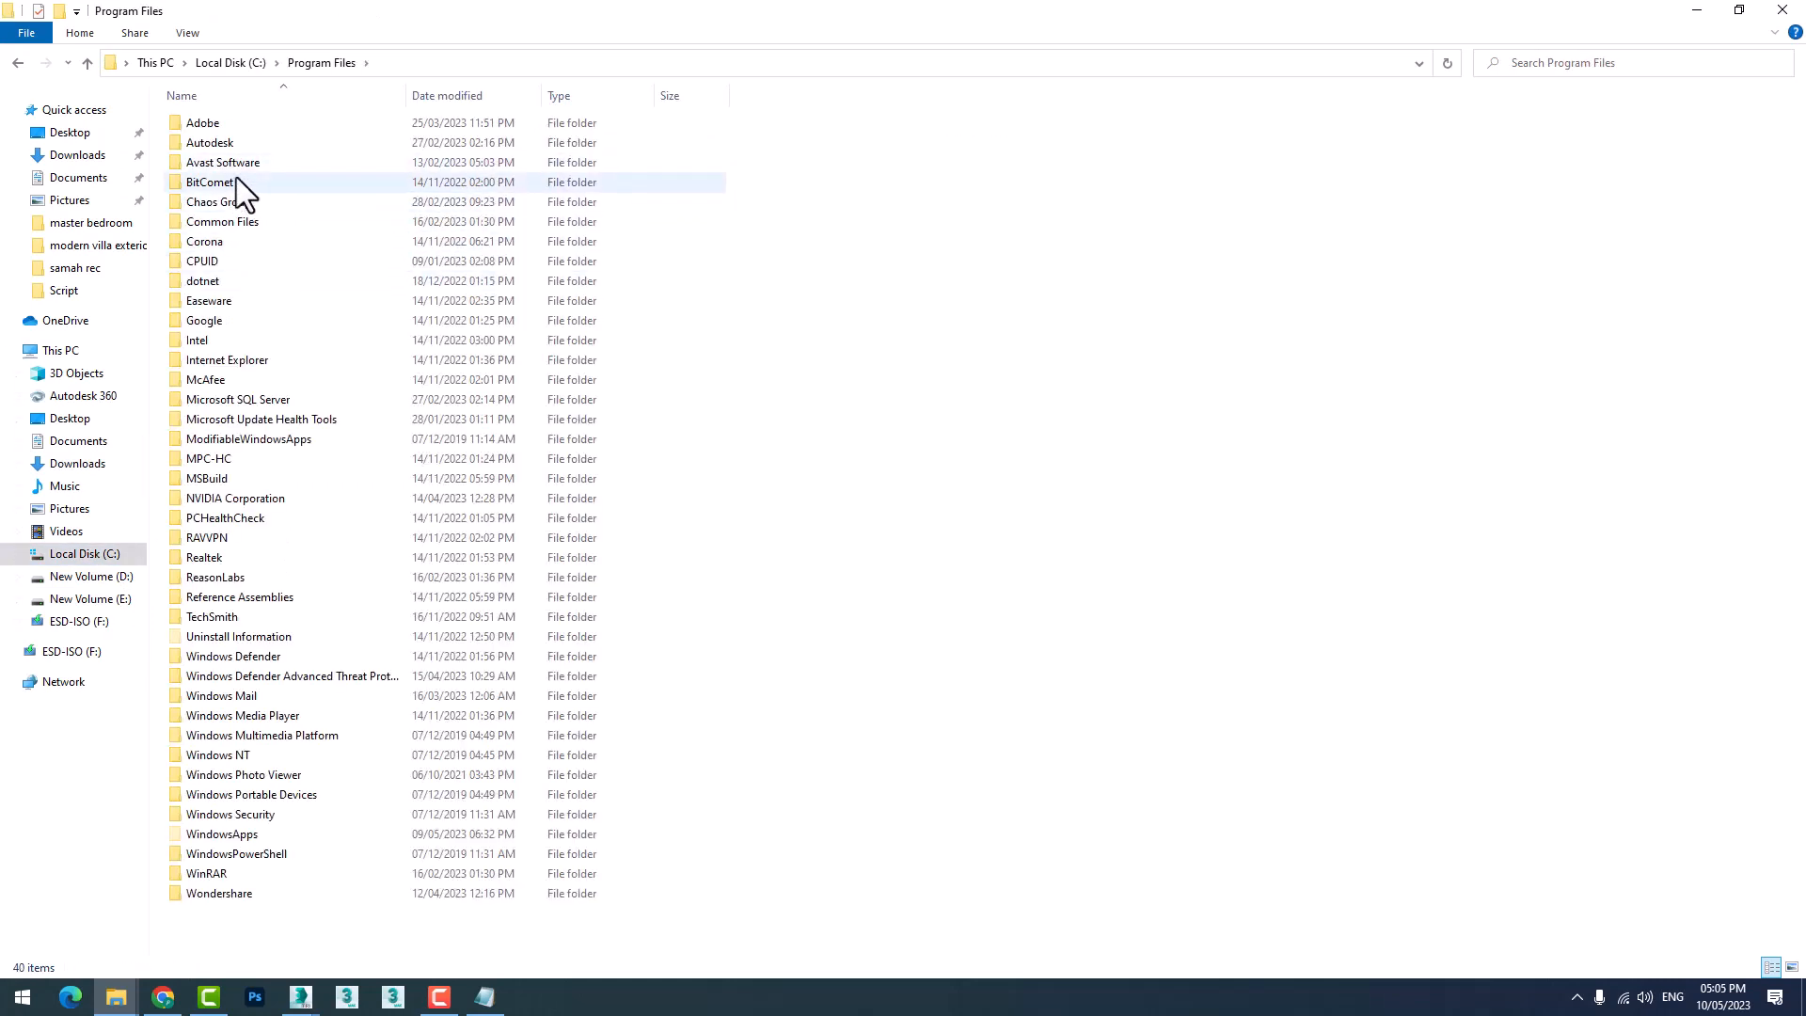
double_click(233, 145)
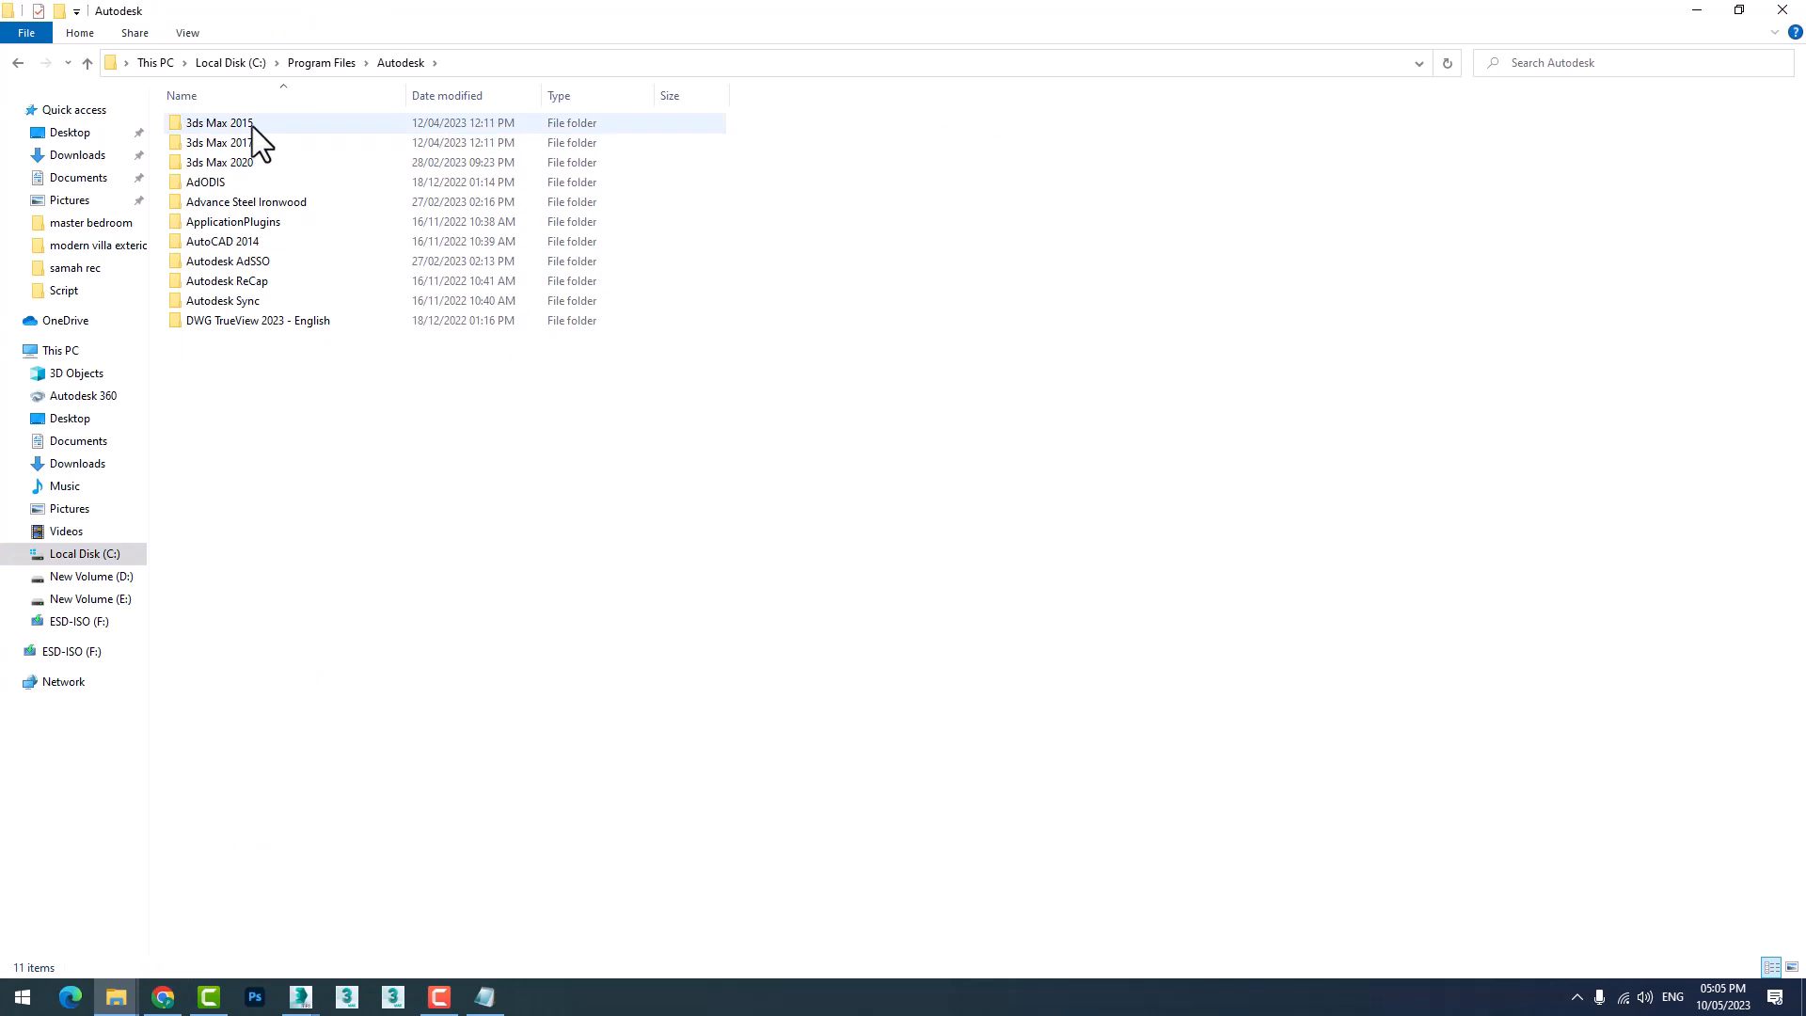
double_click(252, 126)
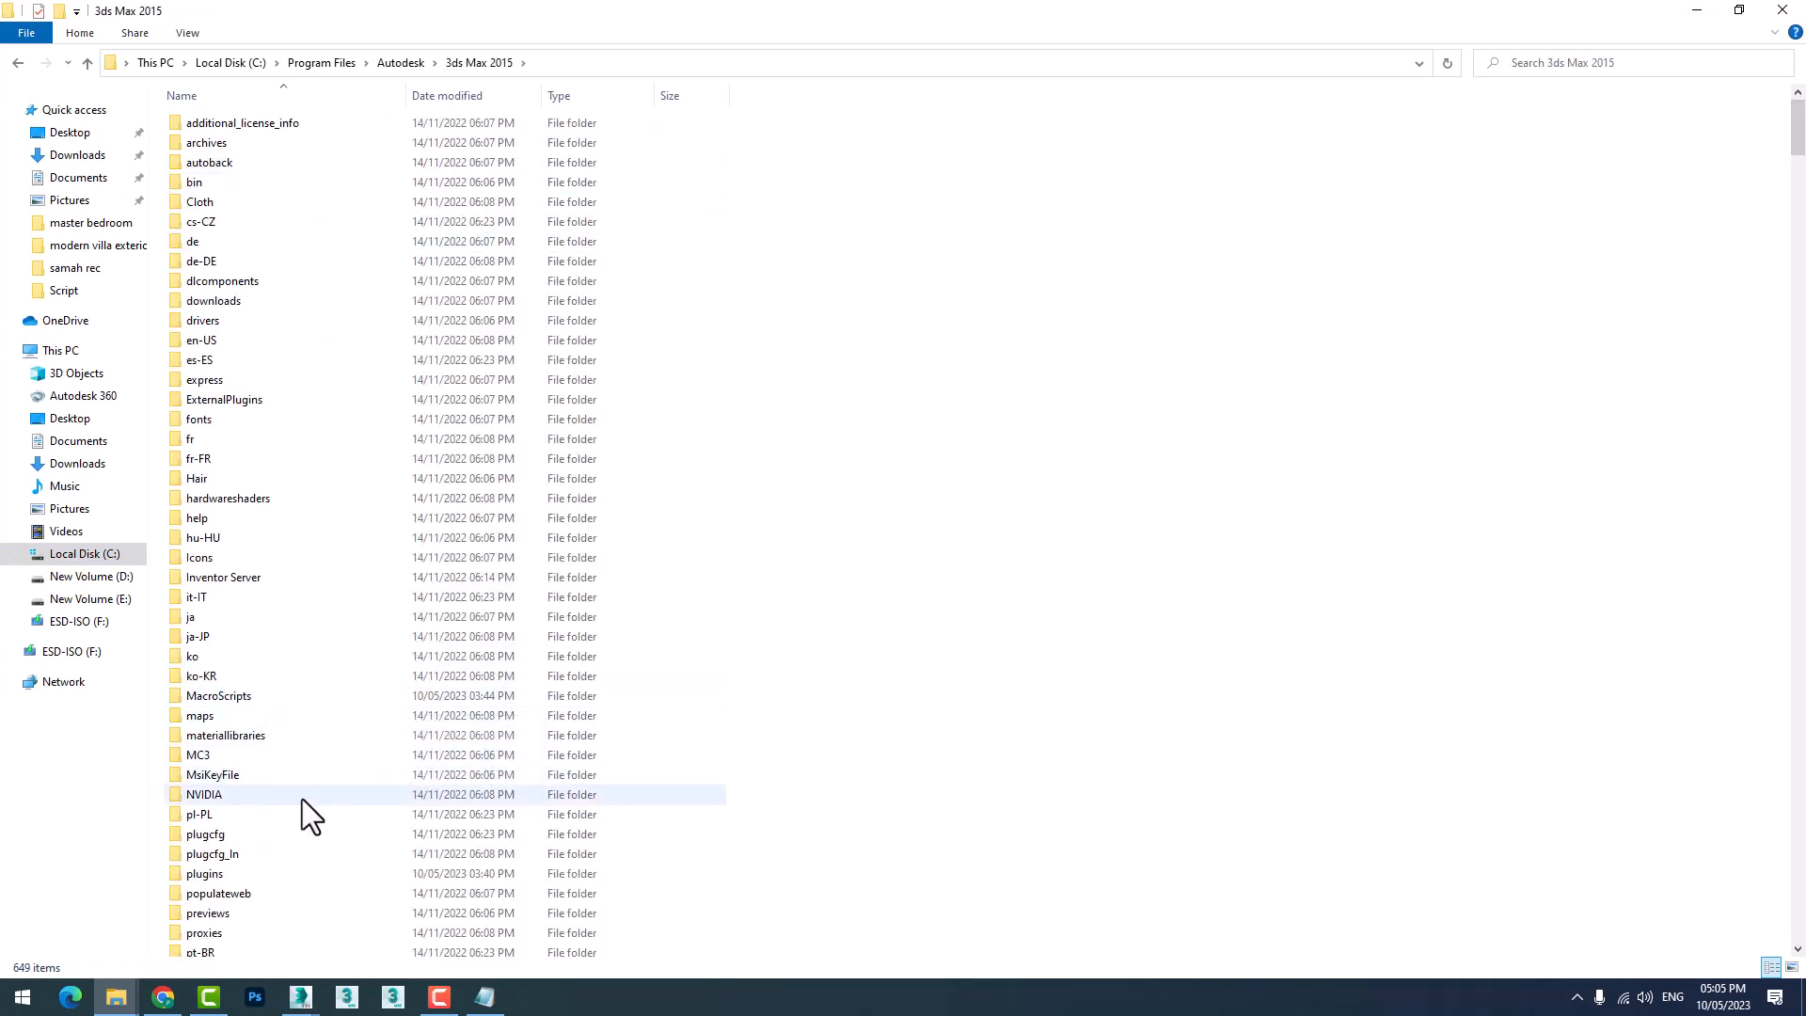
scroll(302, 799, "down", 3)
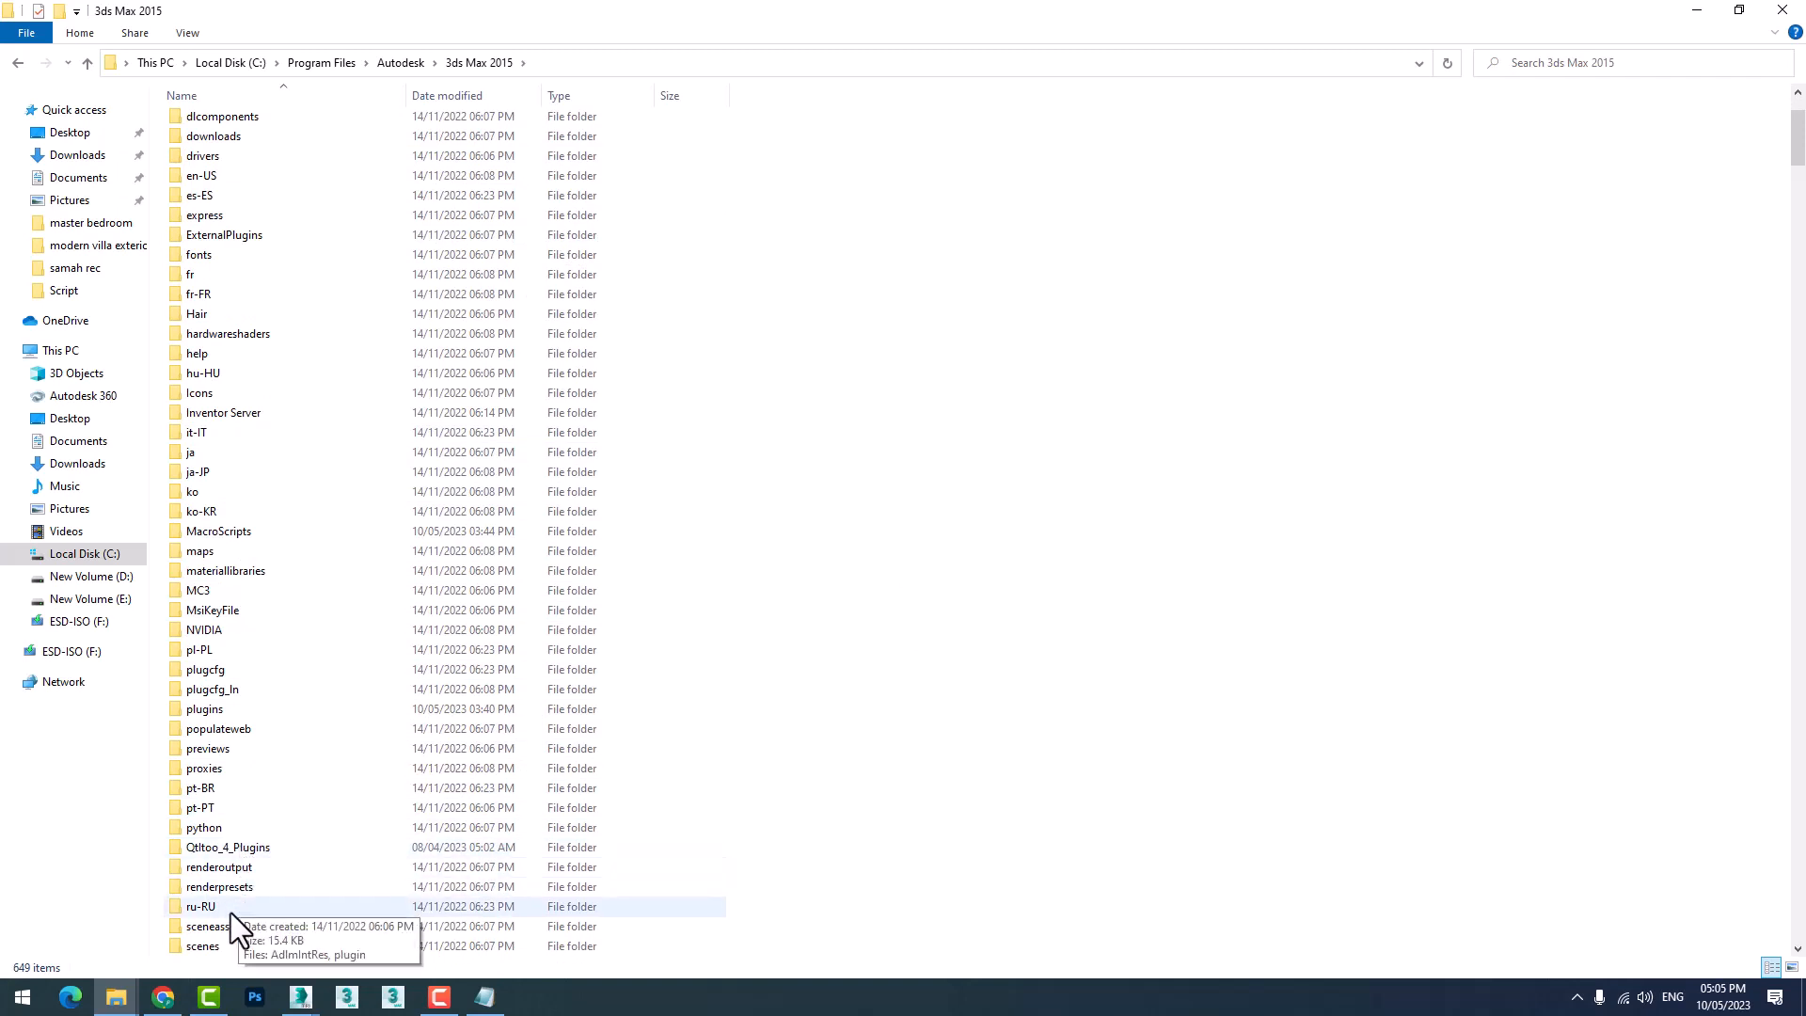
left_click(207, 712)
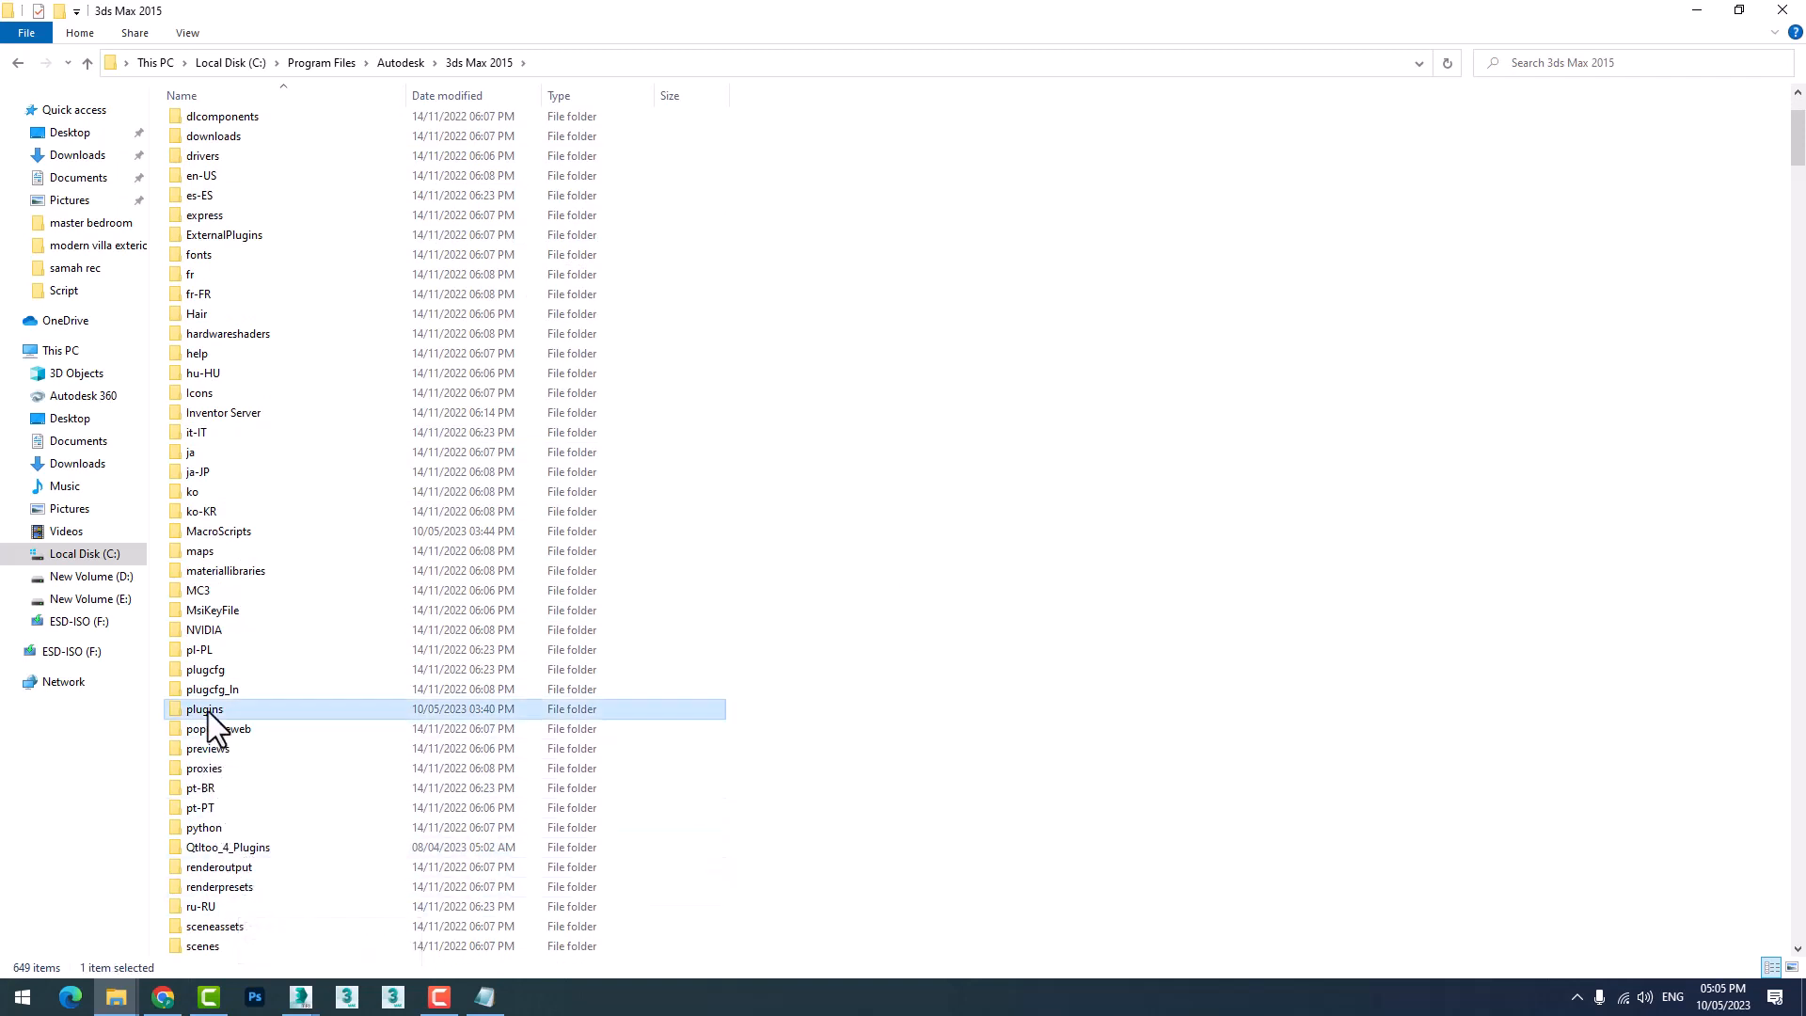
double_click(206, 711)
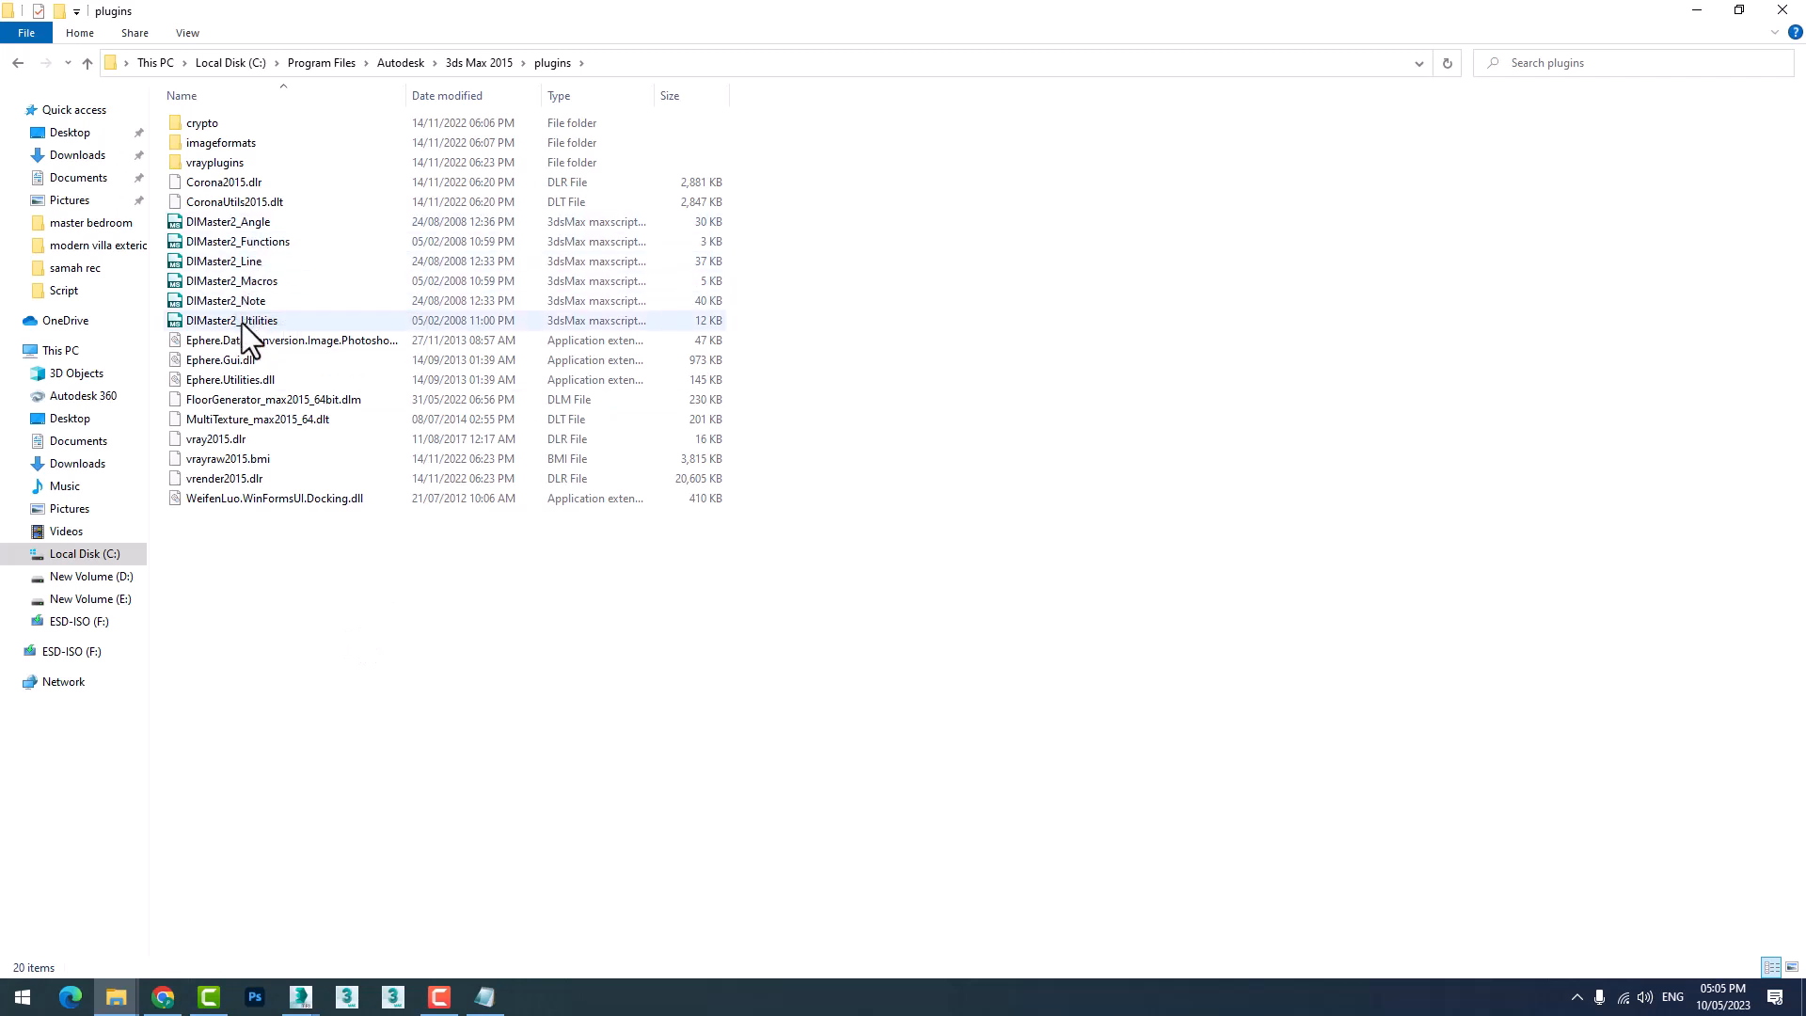
right_click(961, 400)
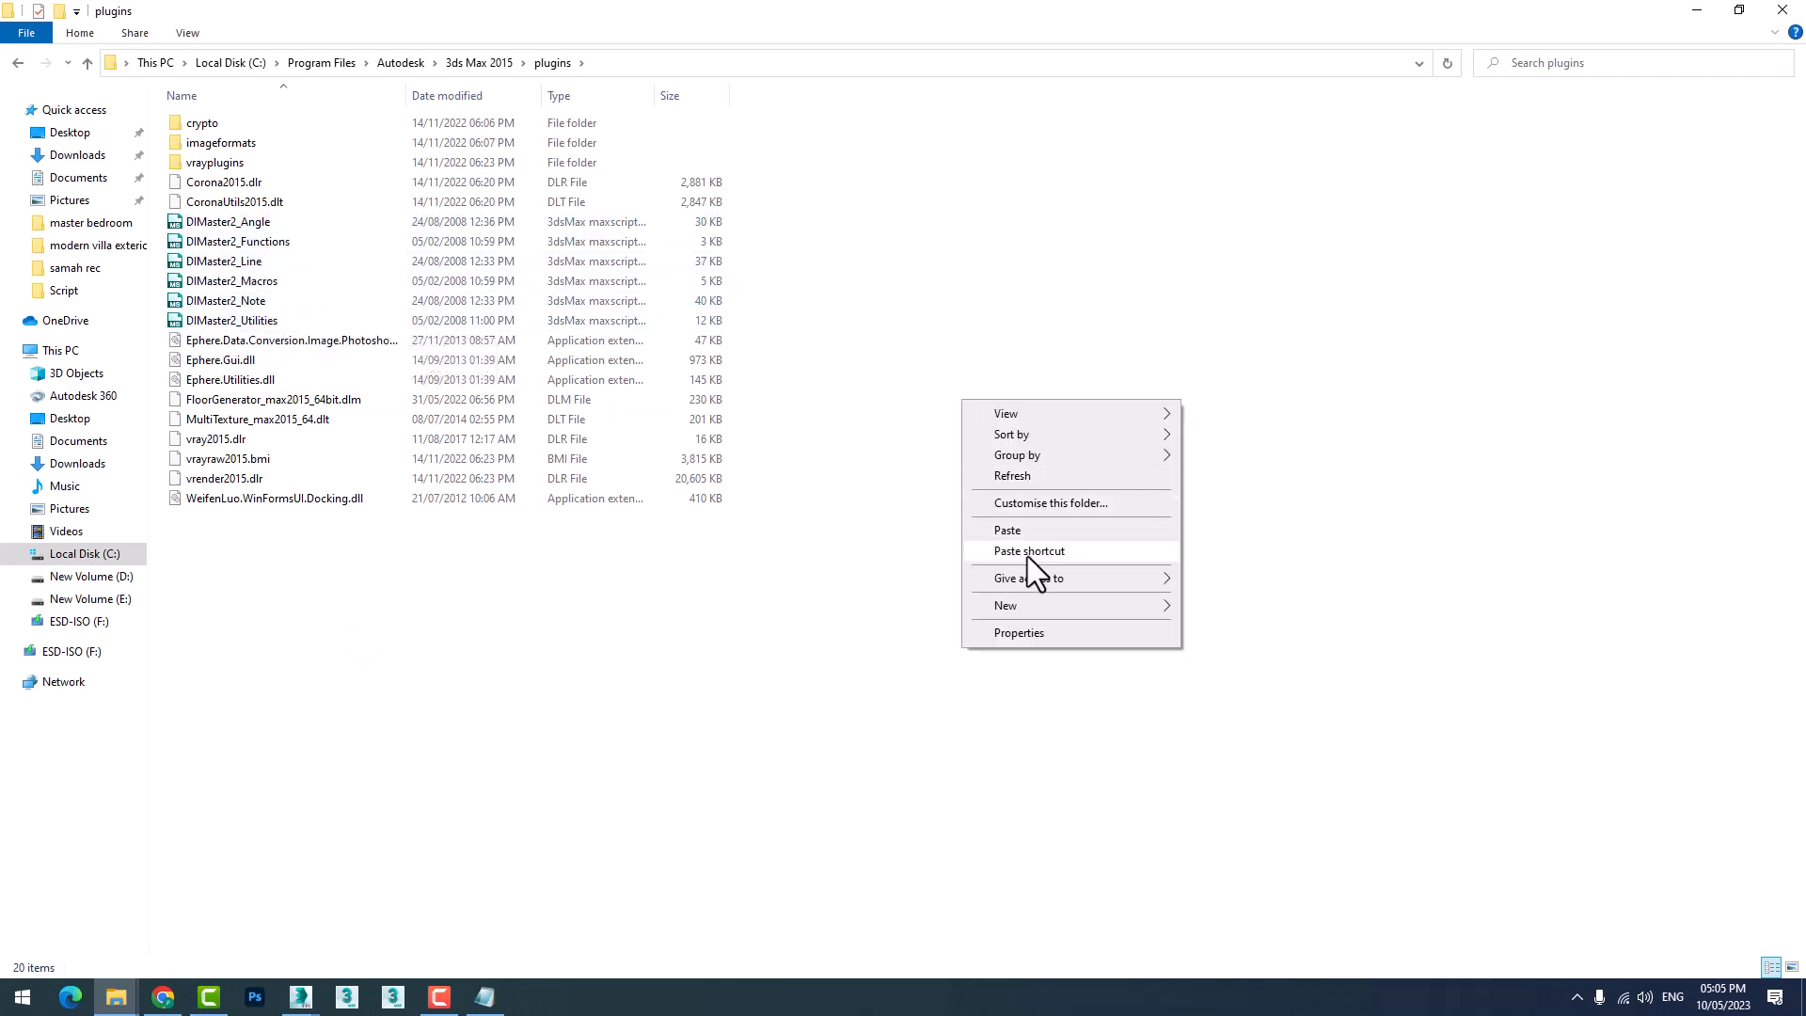
Dismiss the paste options and go back to the extracted DIMaster_20080824 folder in Downloads > Compressed.
left_click(17, 62)
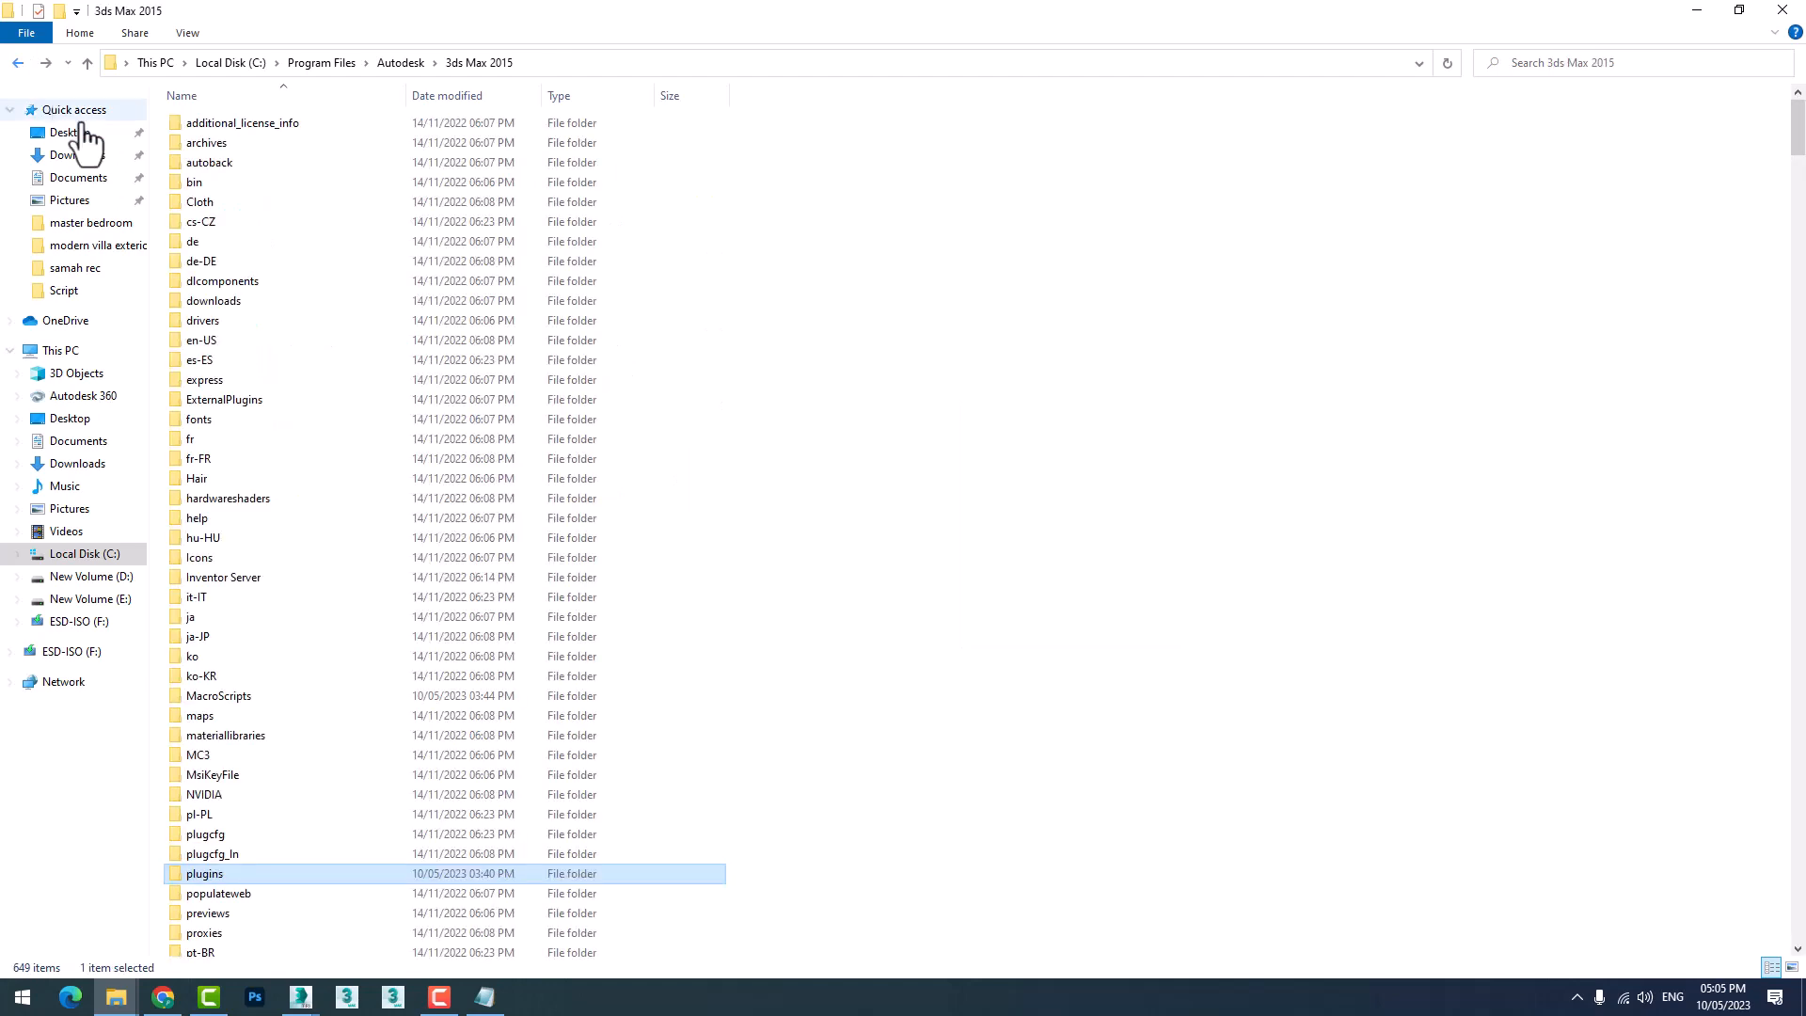
left_click(17, 62)
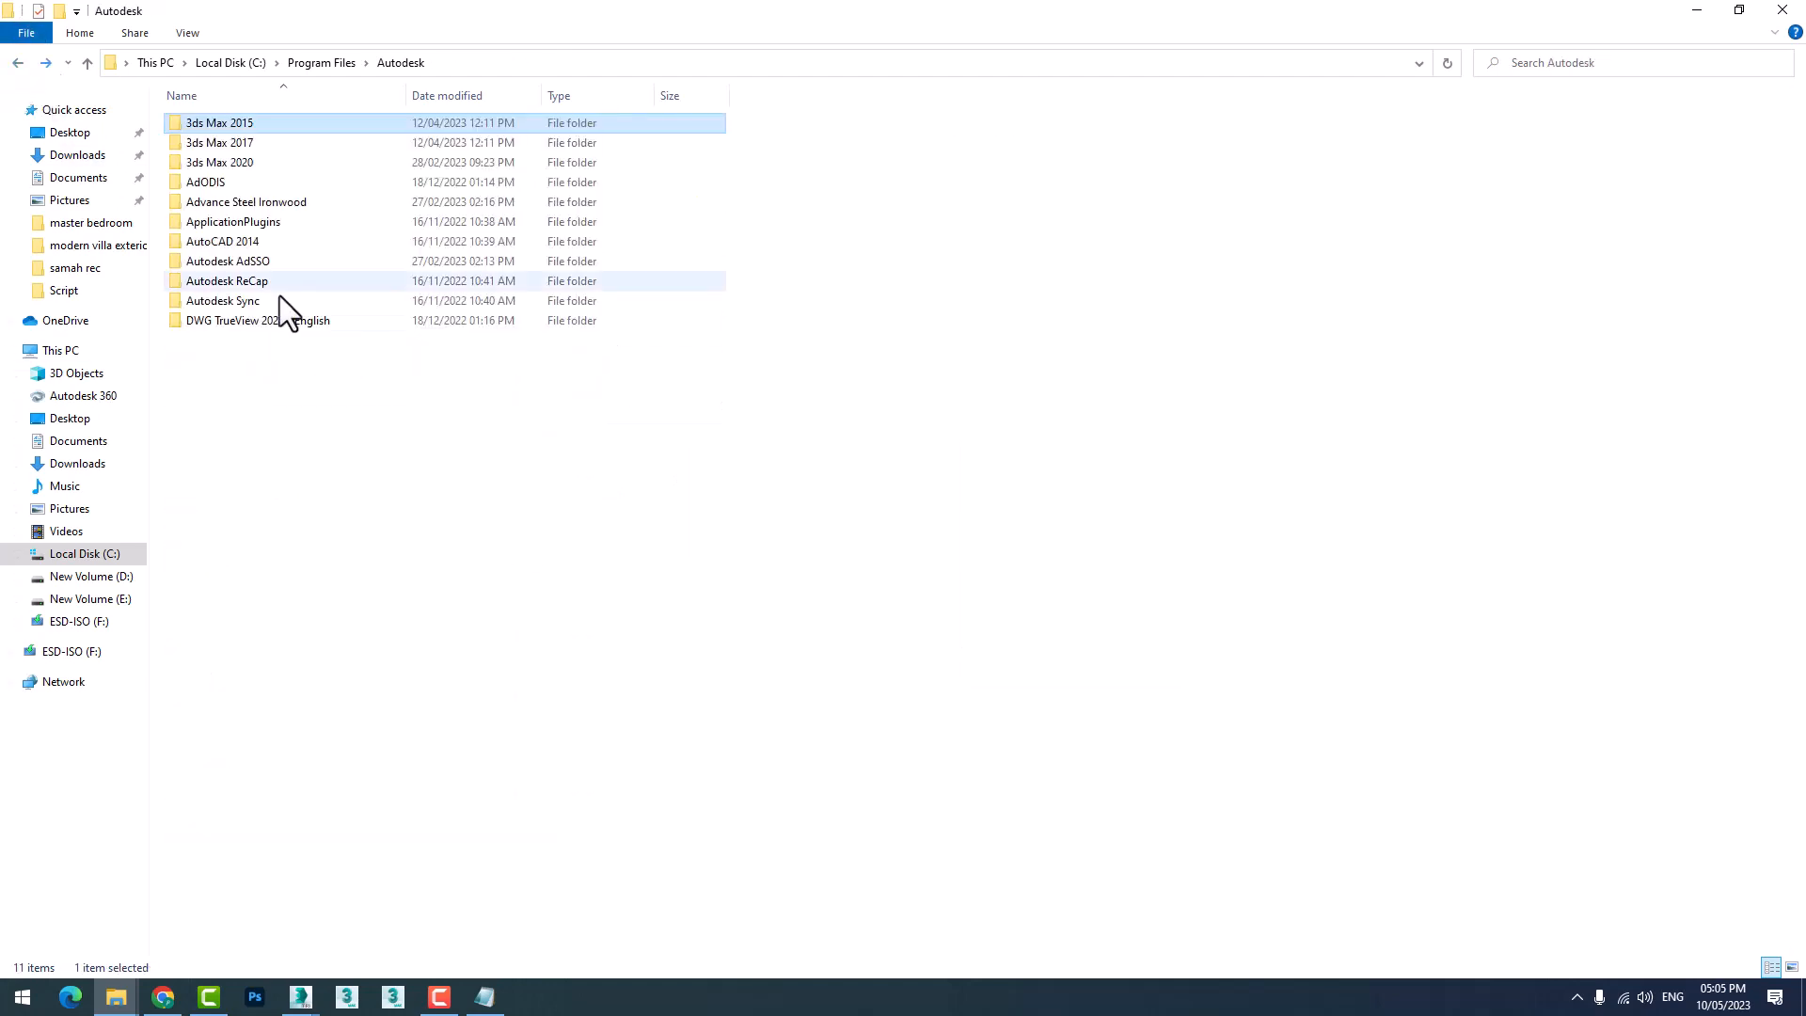
left_click(17, 62)
left_click(17, 63)
left_click(17, 62)
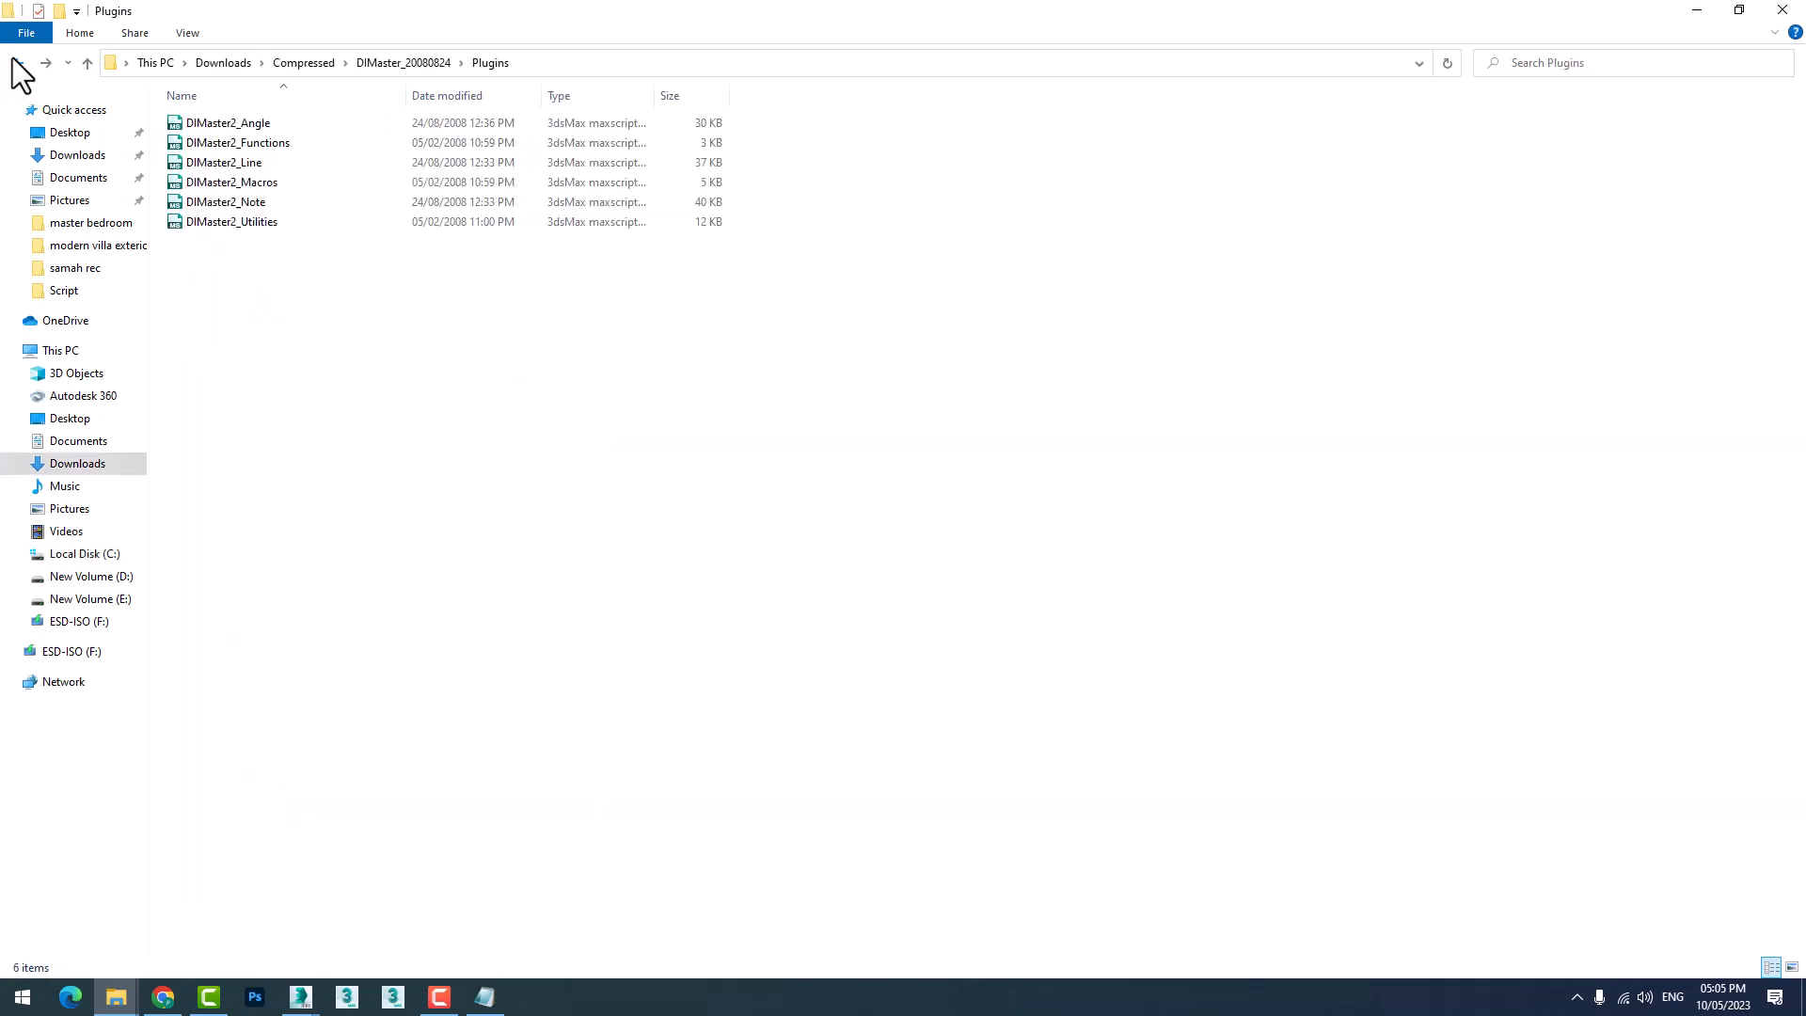
left_click(17, 62)
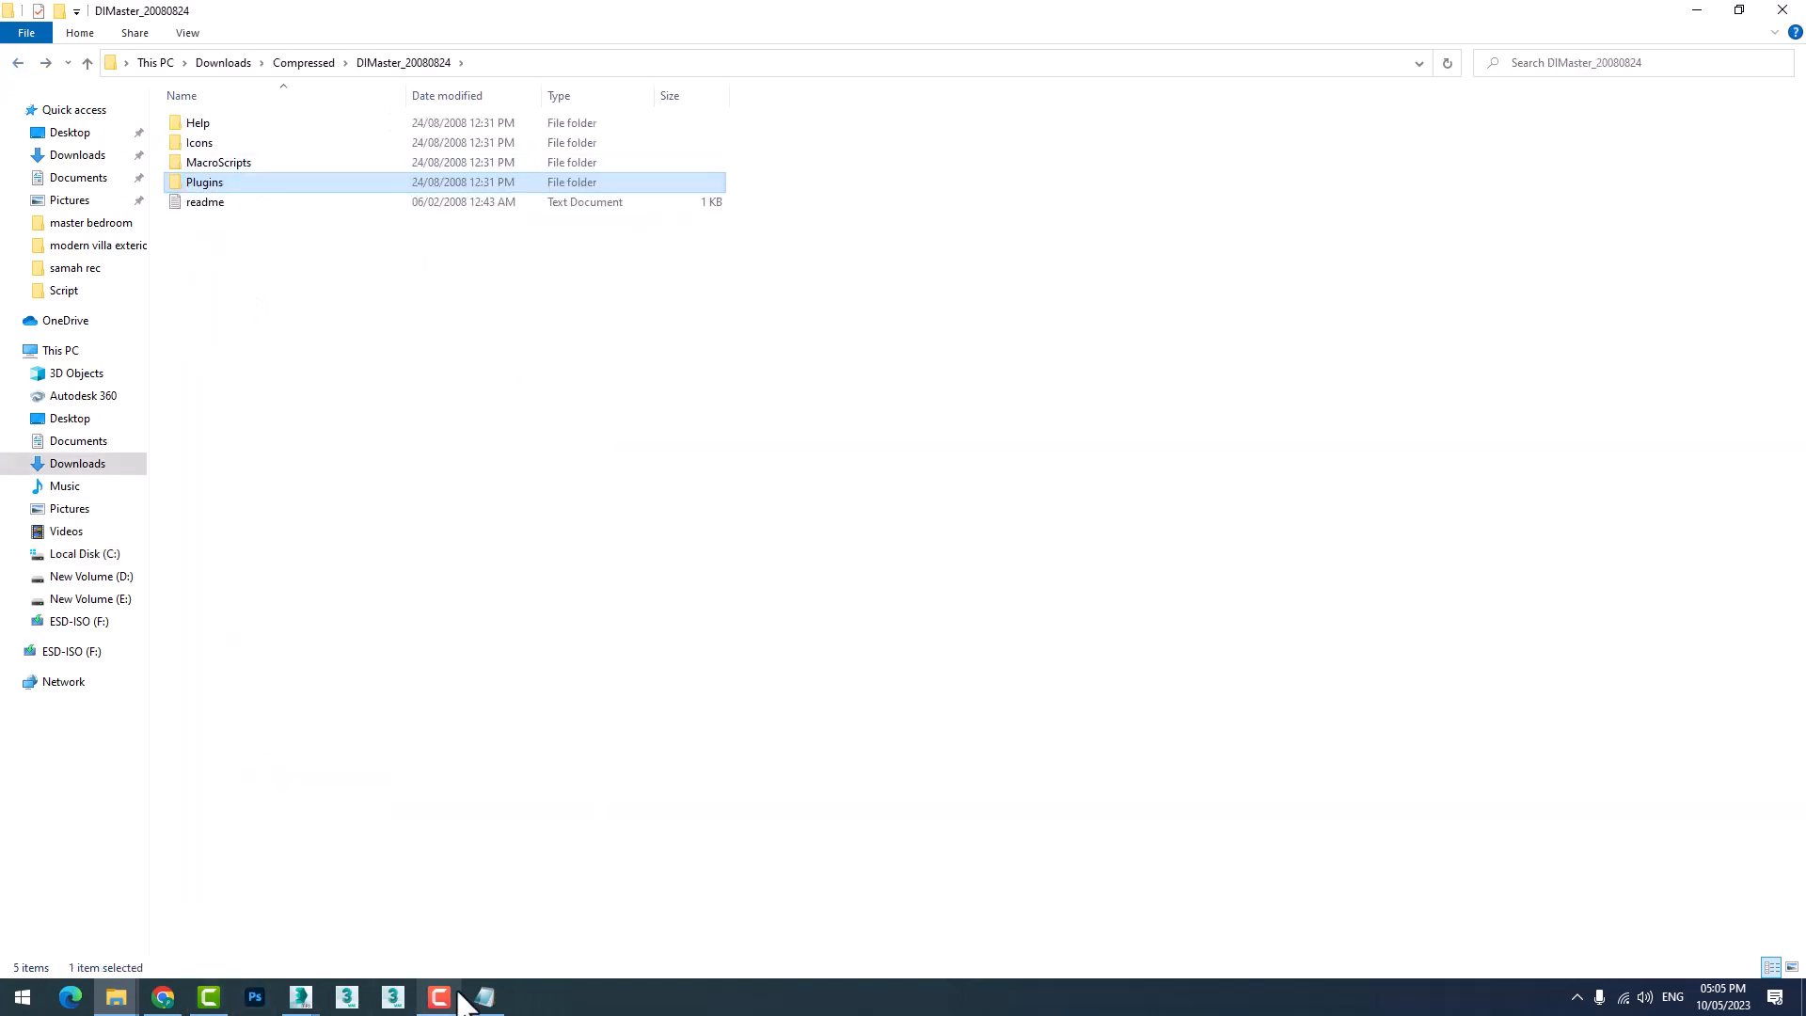
Read the icon installation line in the readme, highlight its UI\ICONS destination, and return to the DIMaster_20080824 folder.
left_click(483, 996)
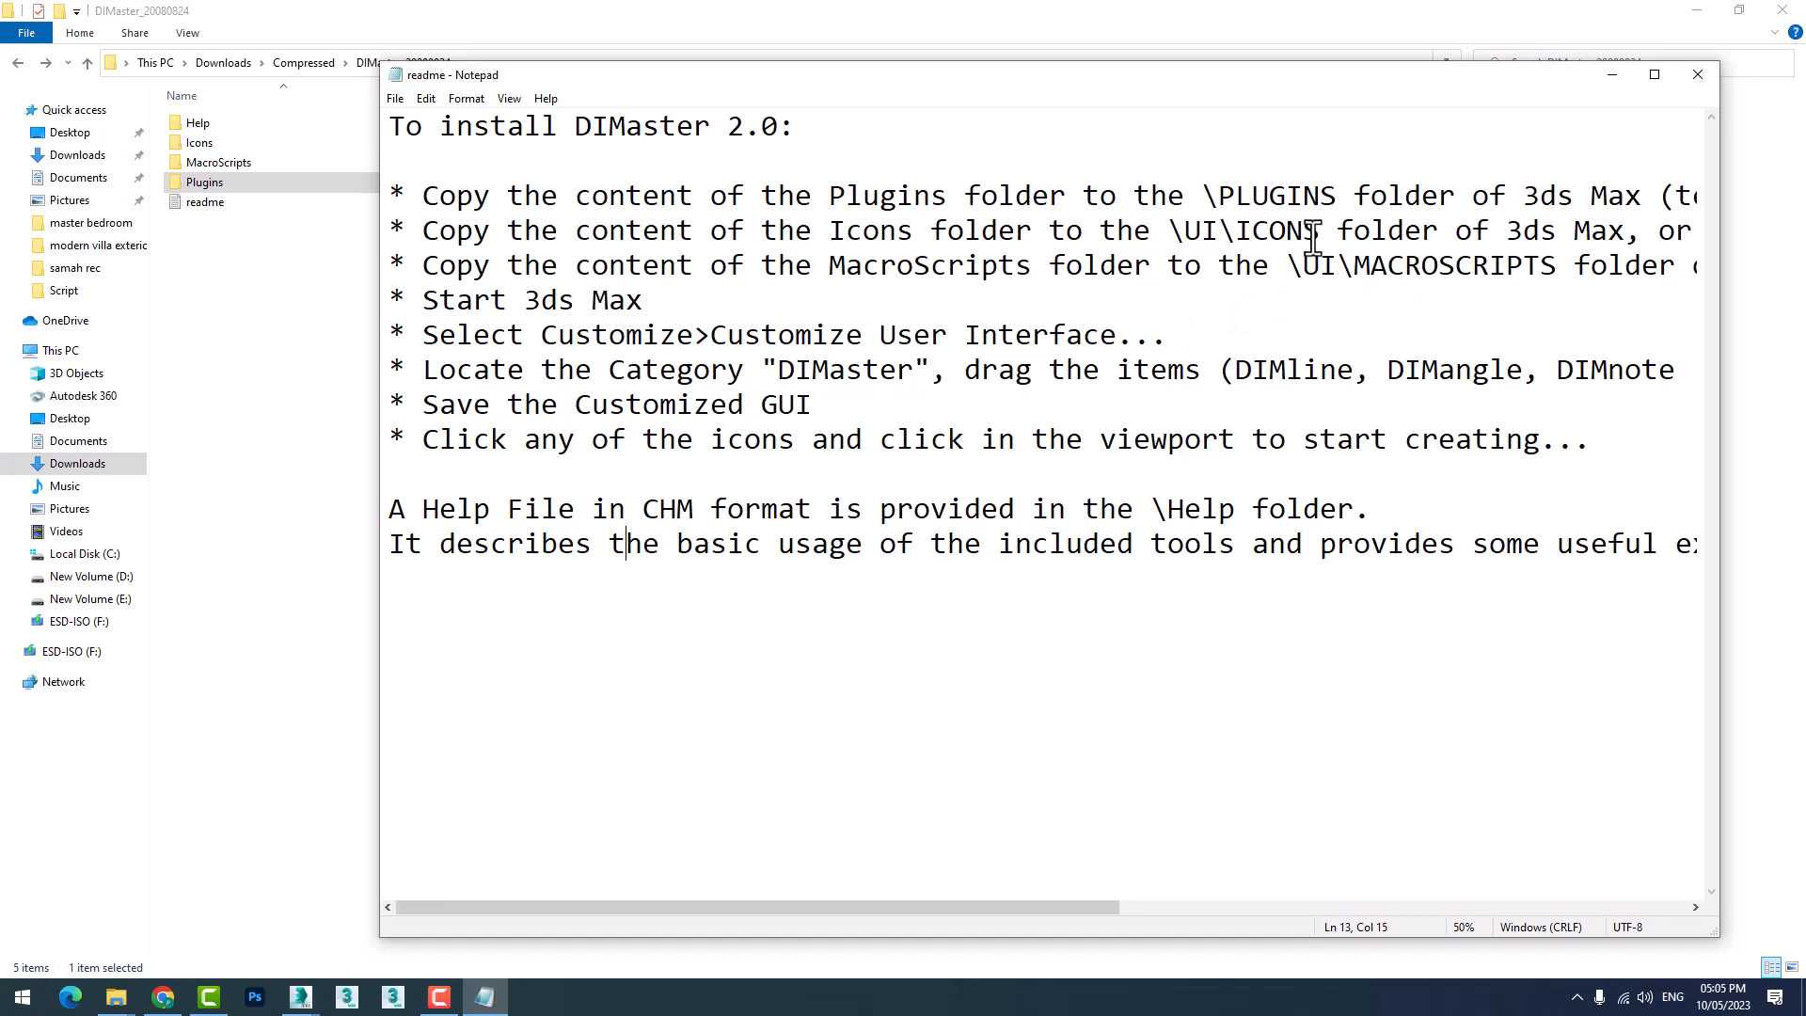
left_click_drag(1032, 908, 1200, 901)
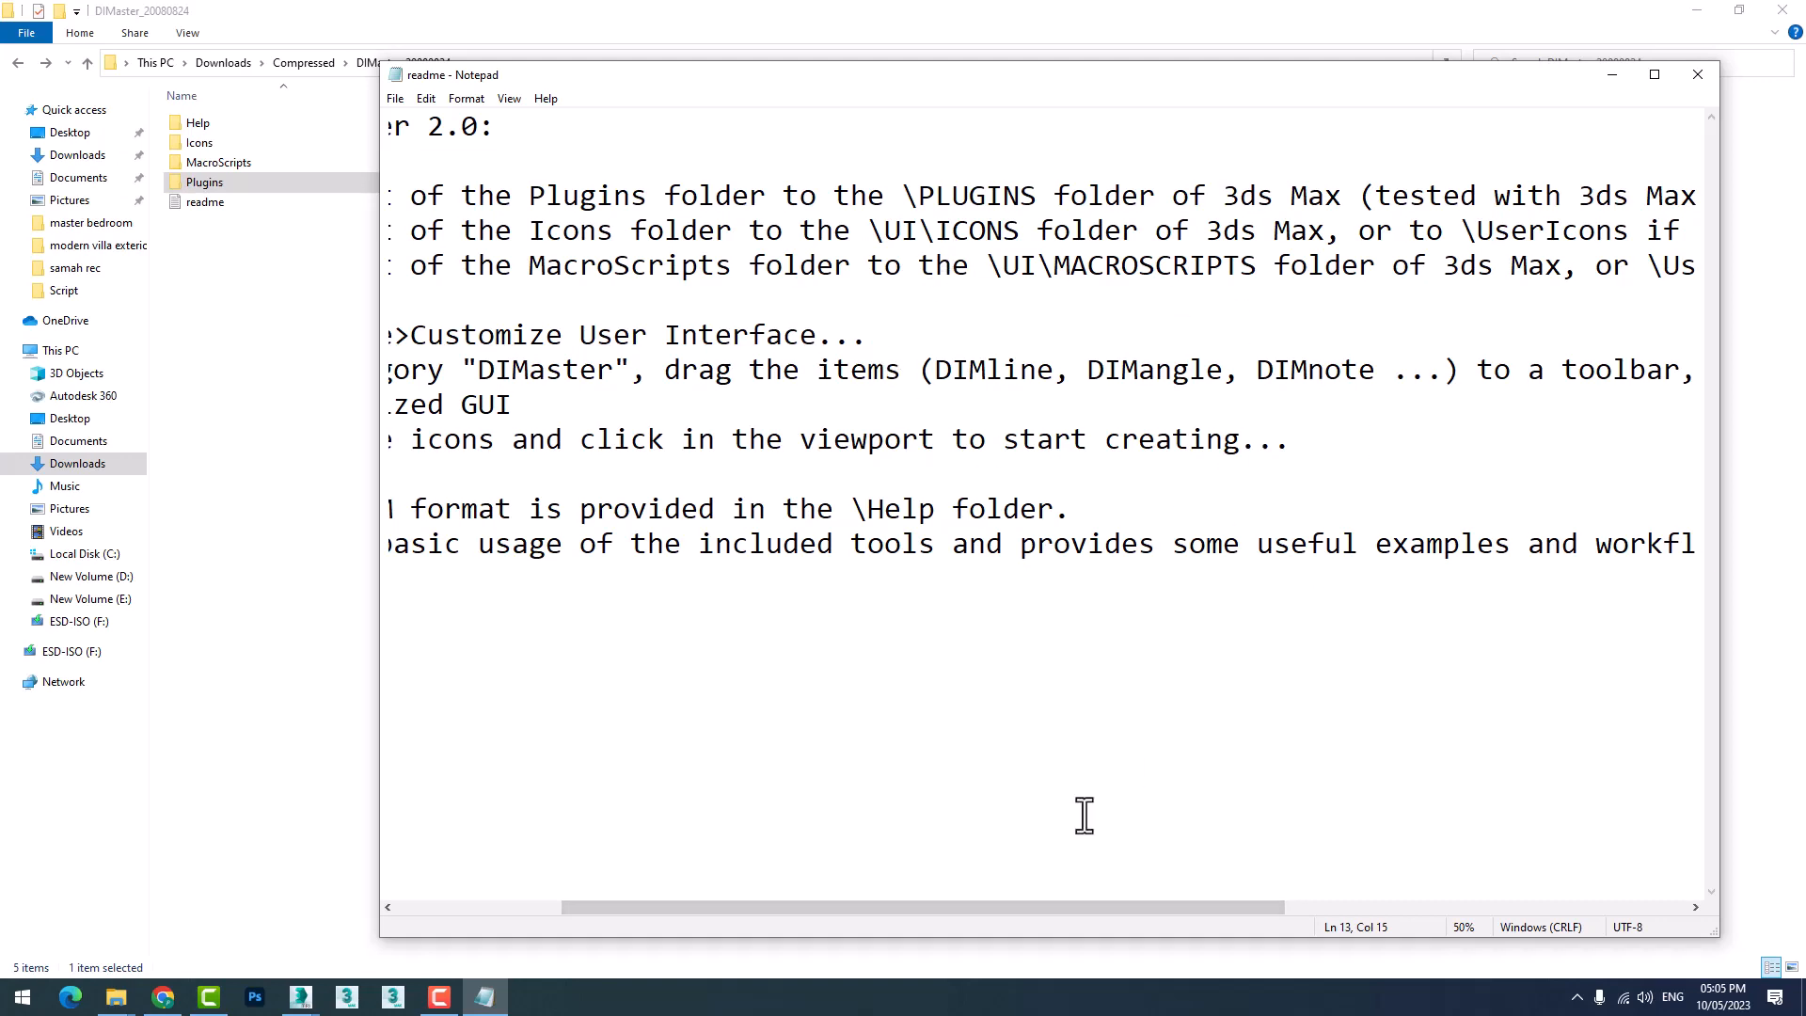
left_click_drag(1081, 905, 1193, 903)
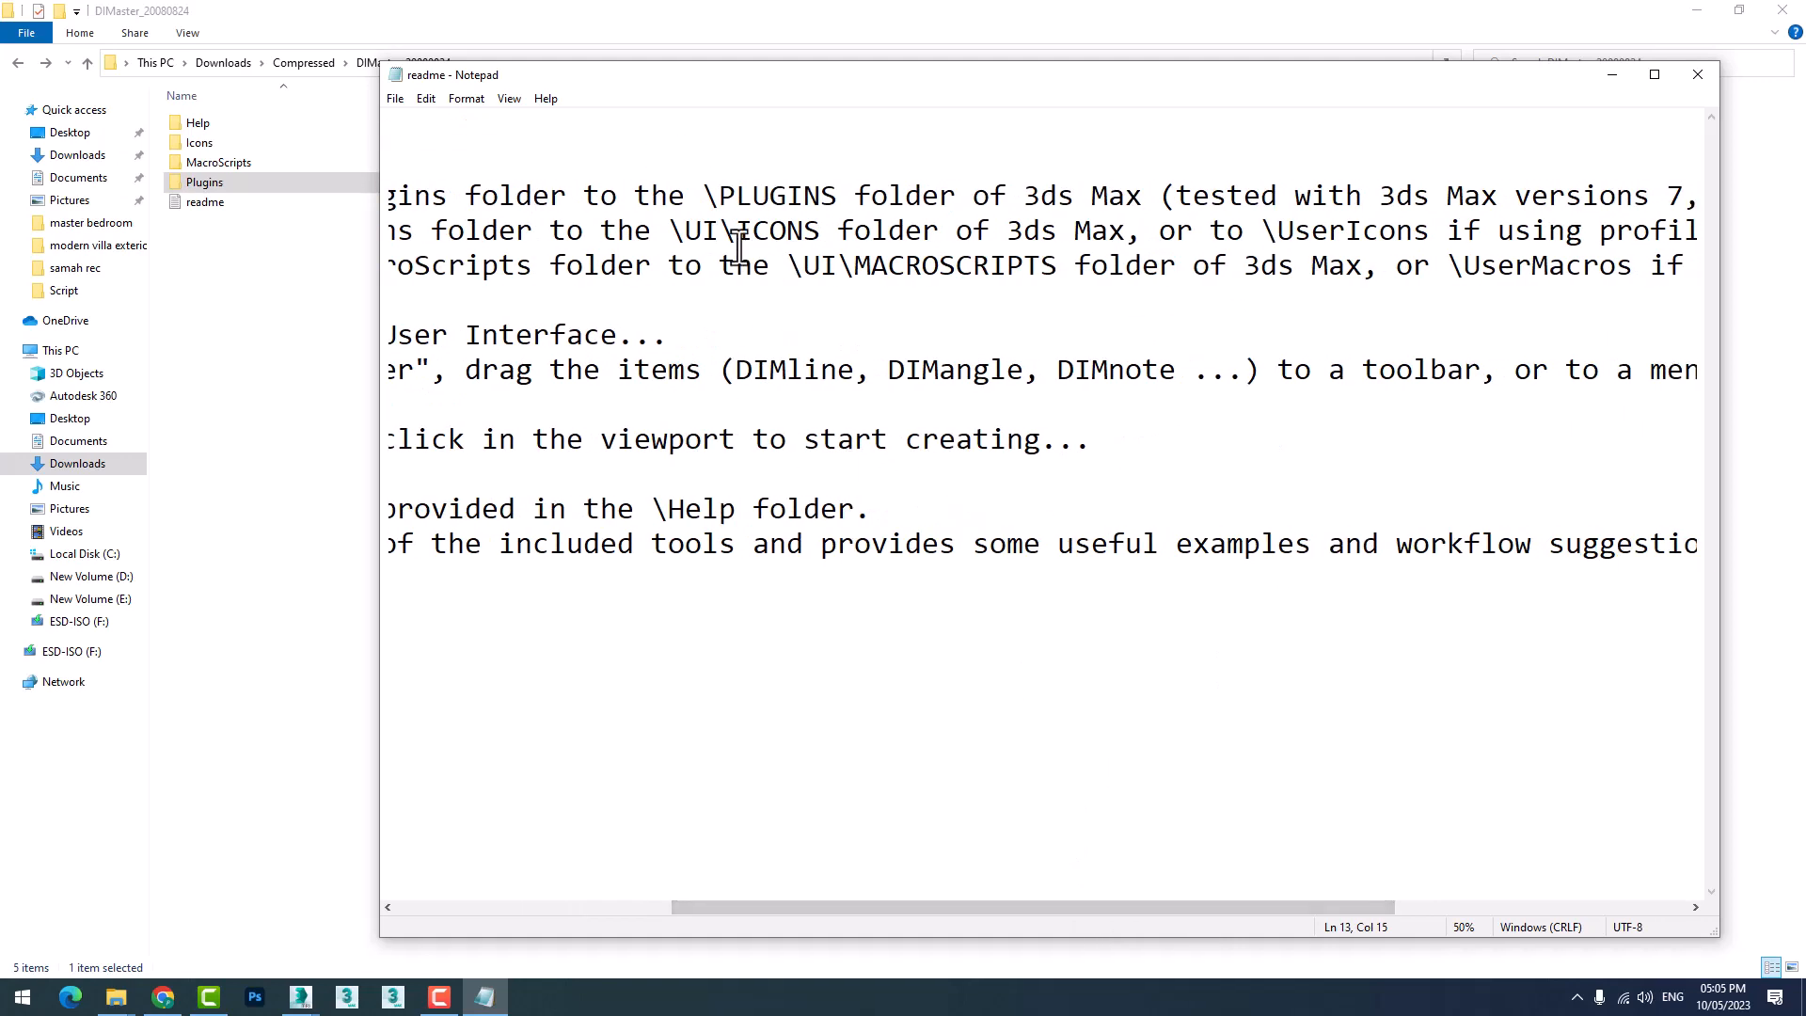
left_click_drag(687, 234, 817, 235)
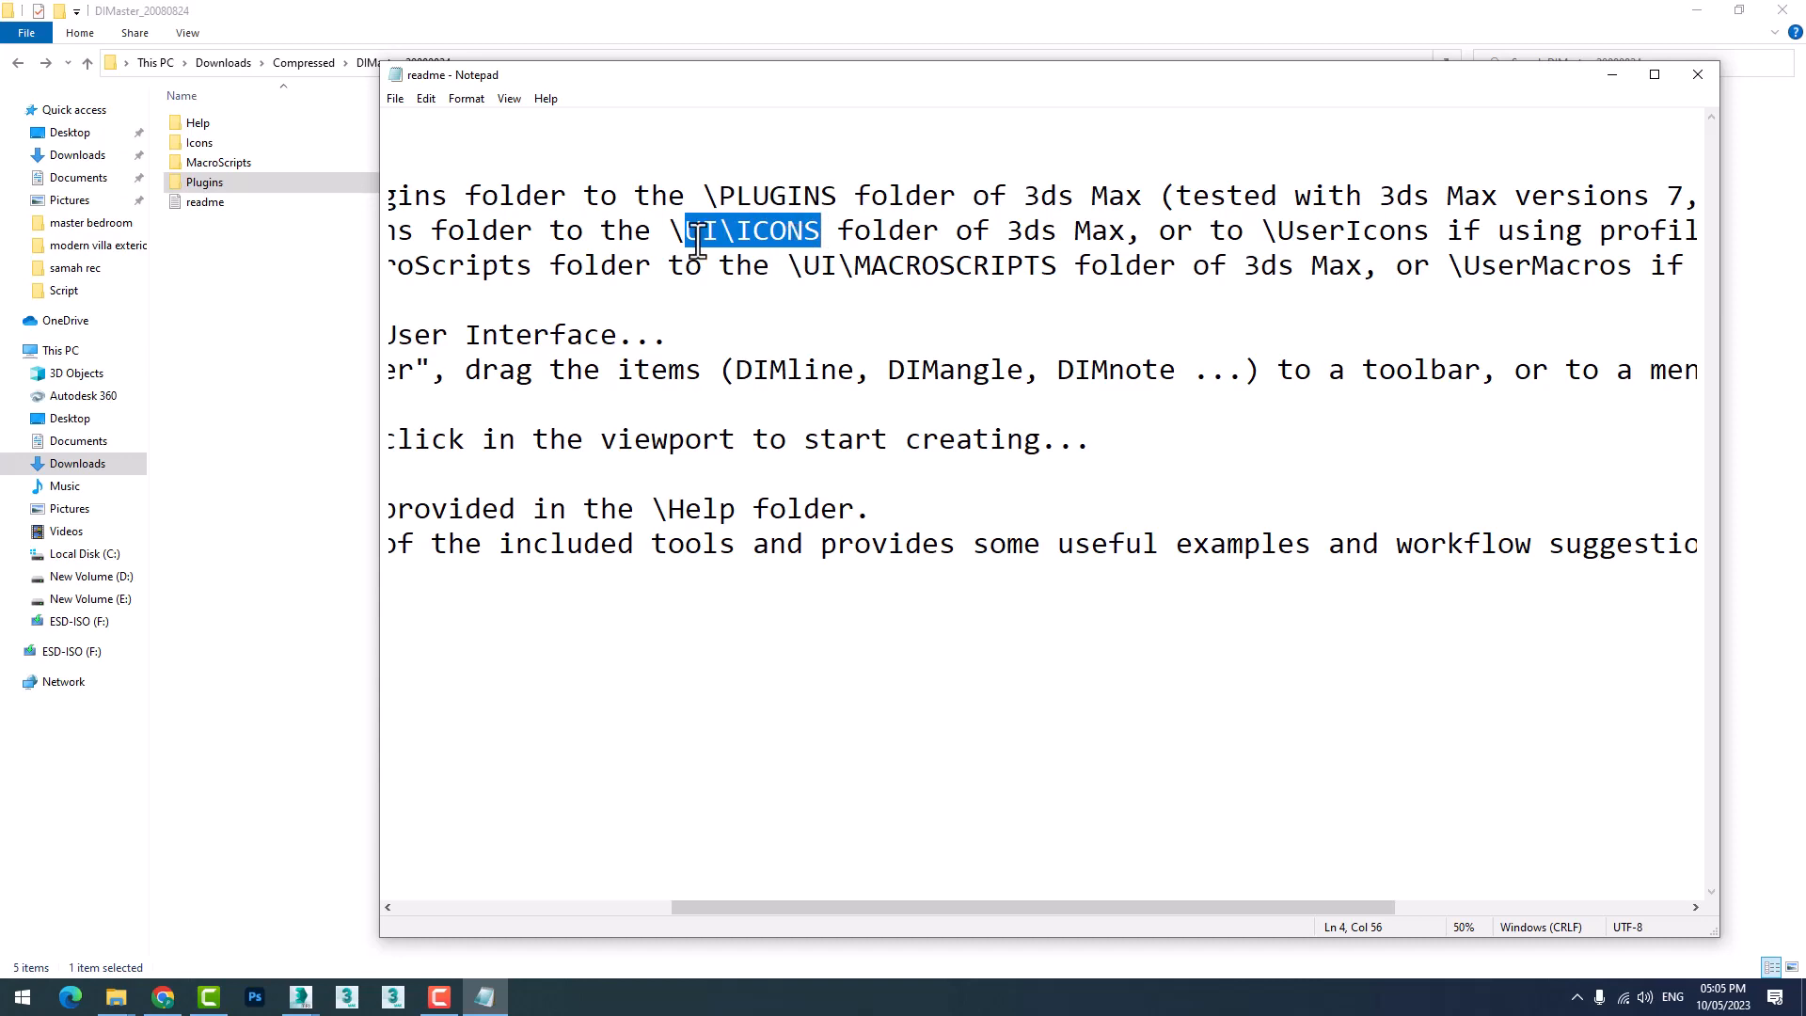
left_click(233, 235)
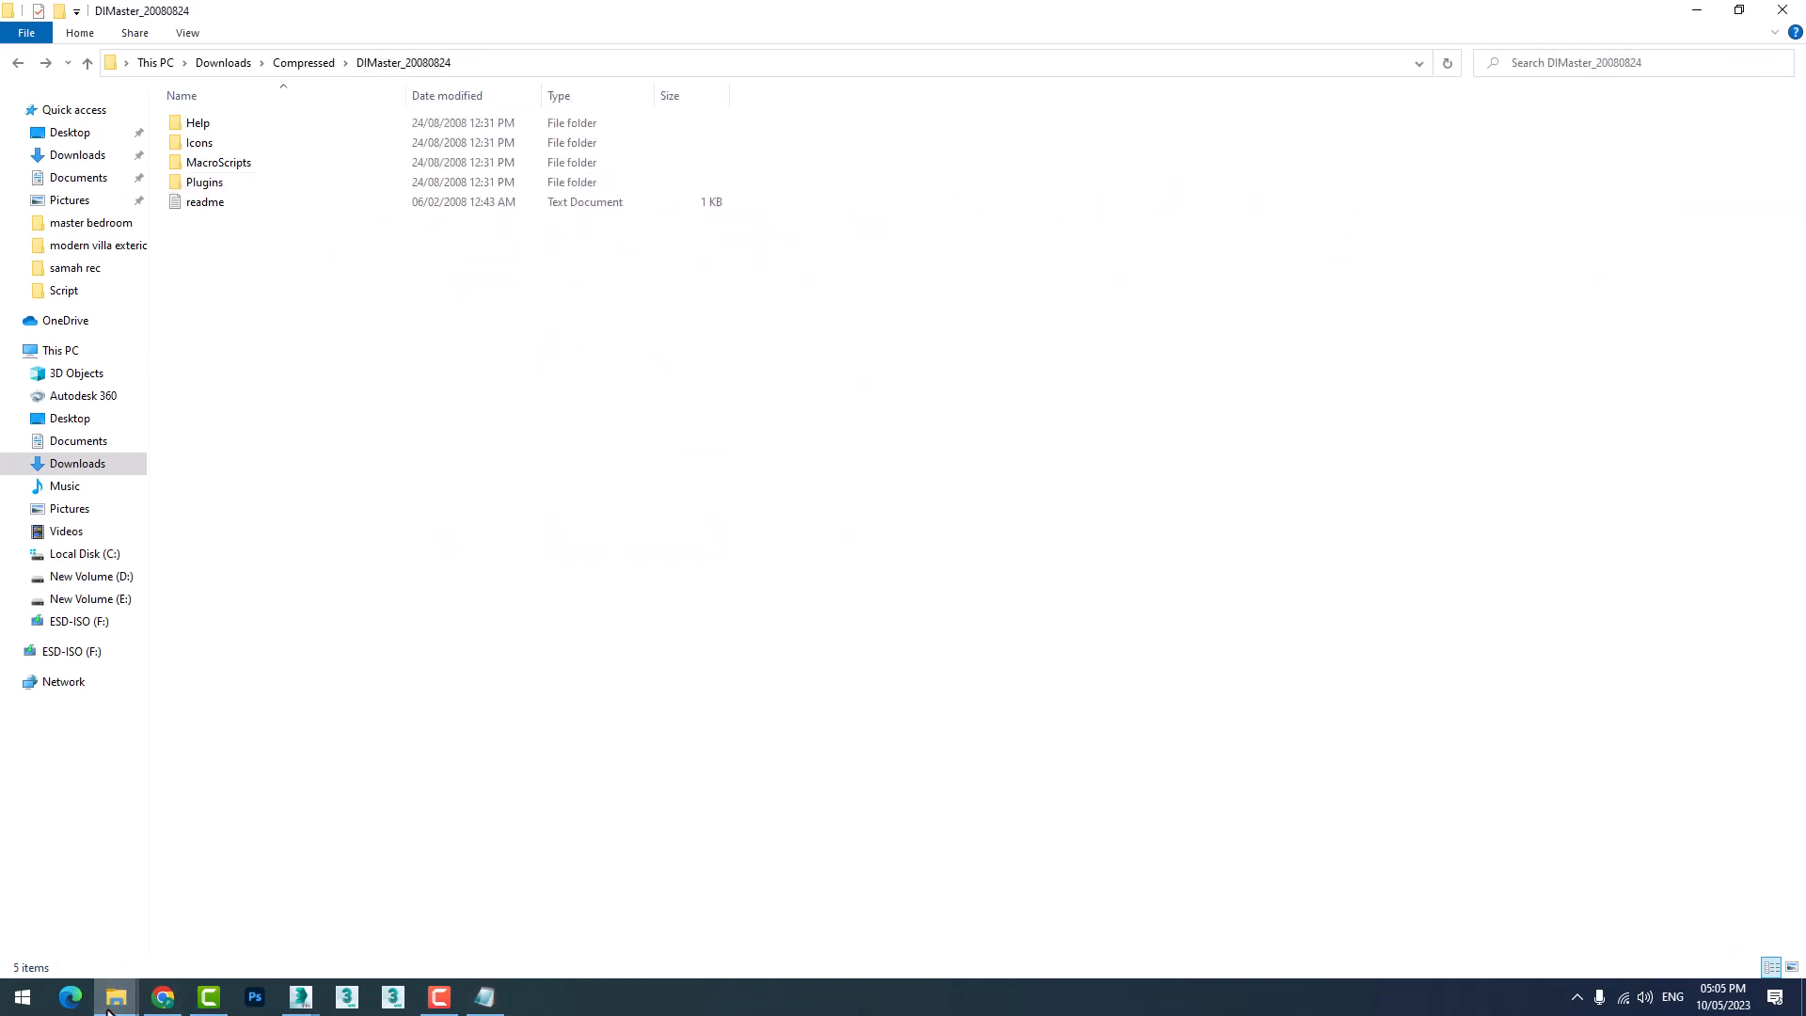
In the other File Explorer window, open the IconsDark folder inside UI_ln of the 3ds Max 2015 installation.
mouse_move(116, 997)
left_click(254, 924)
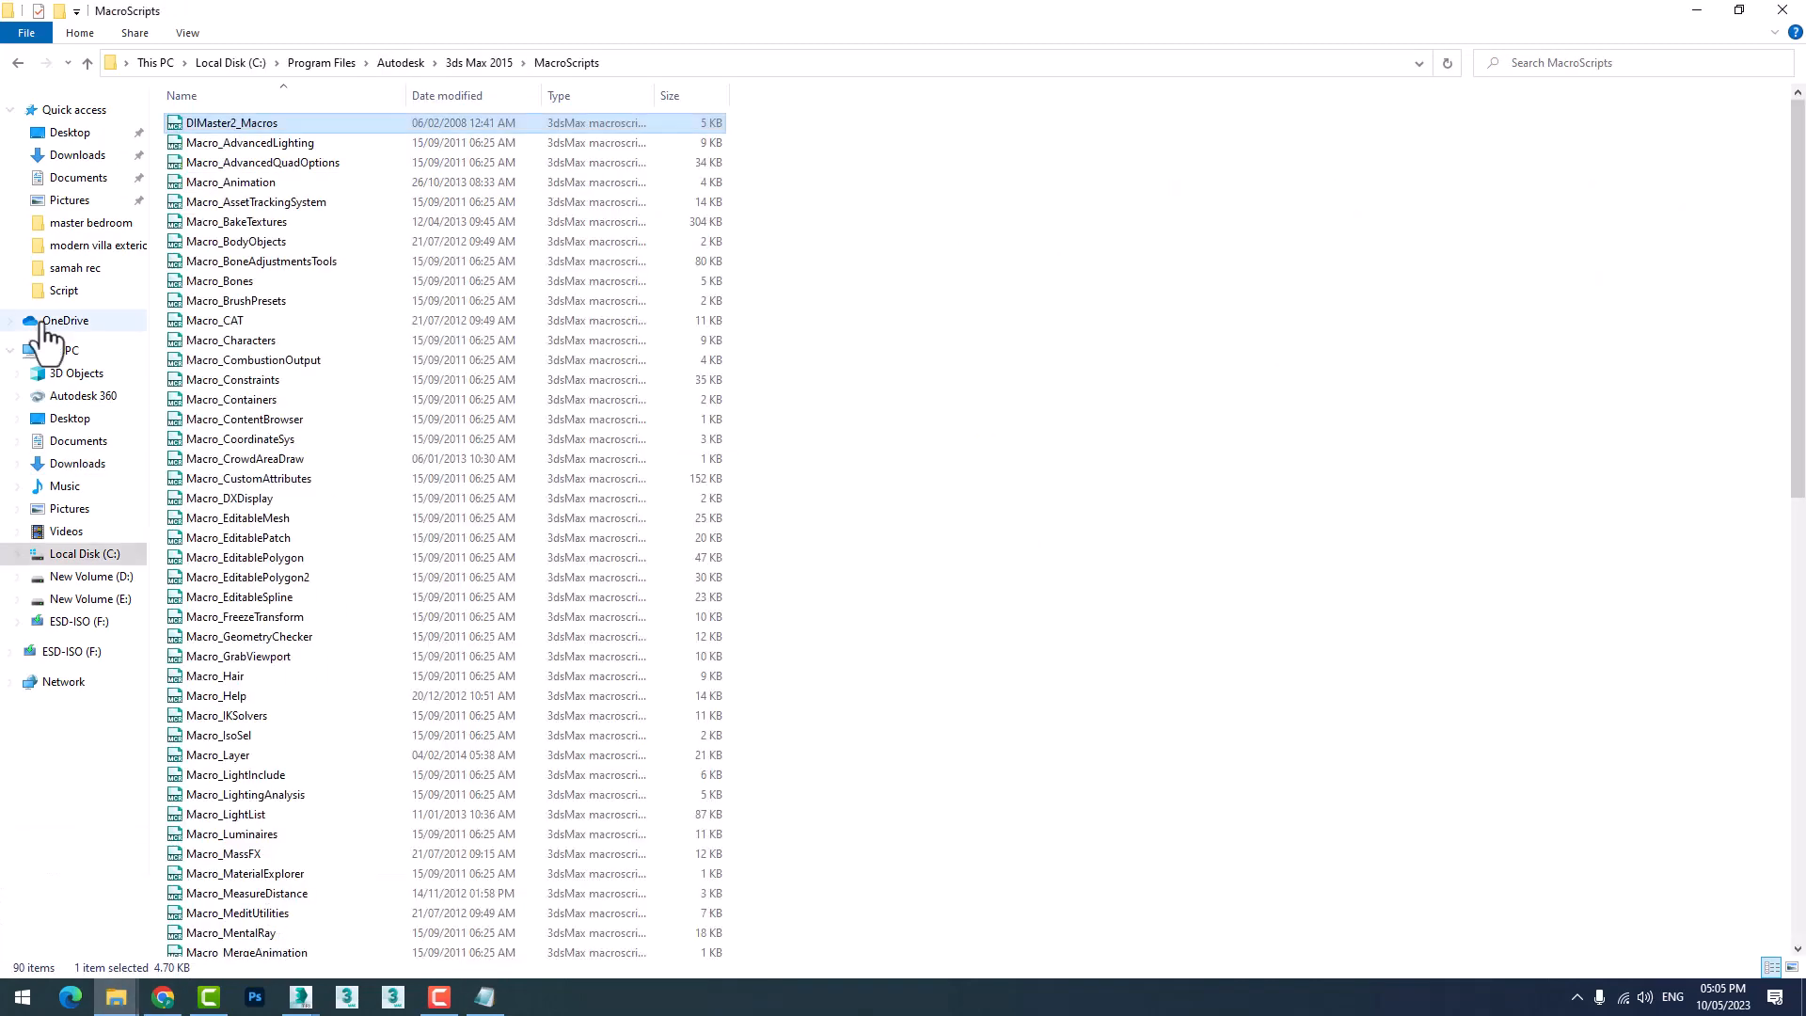
left_click(17, 64)
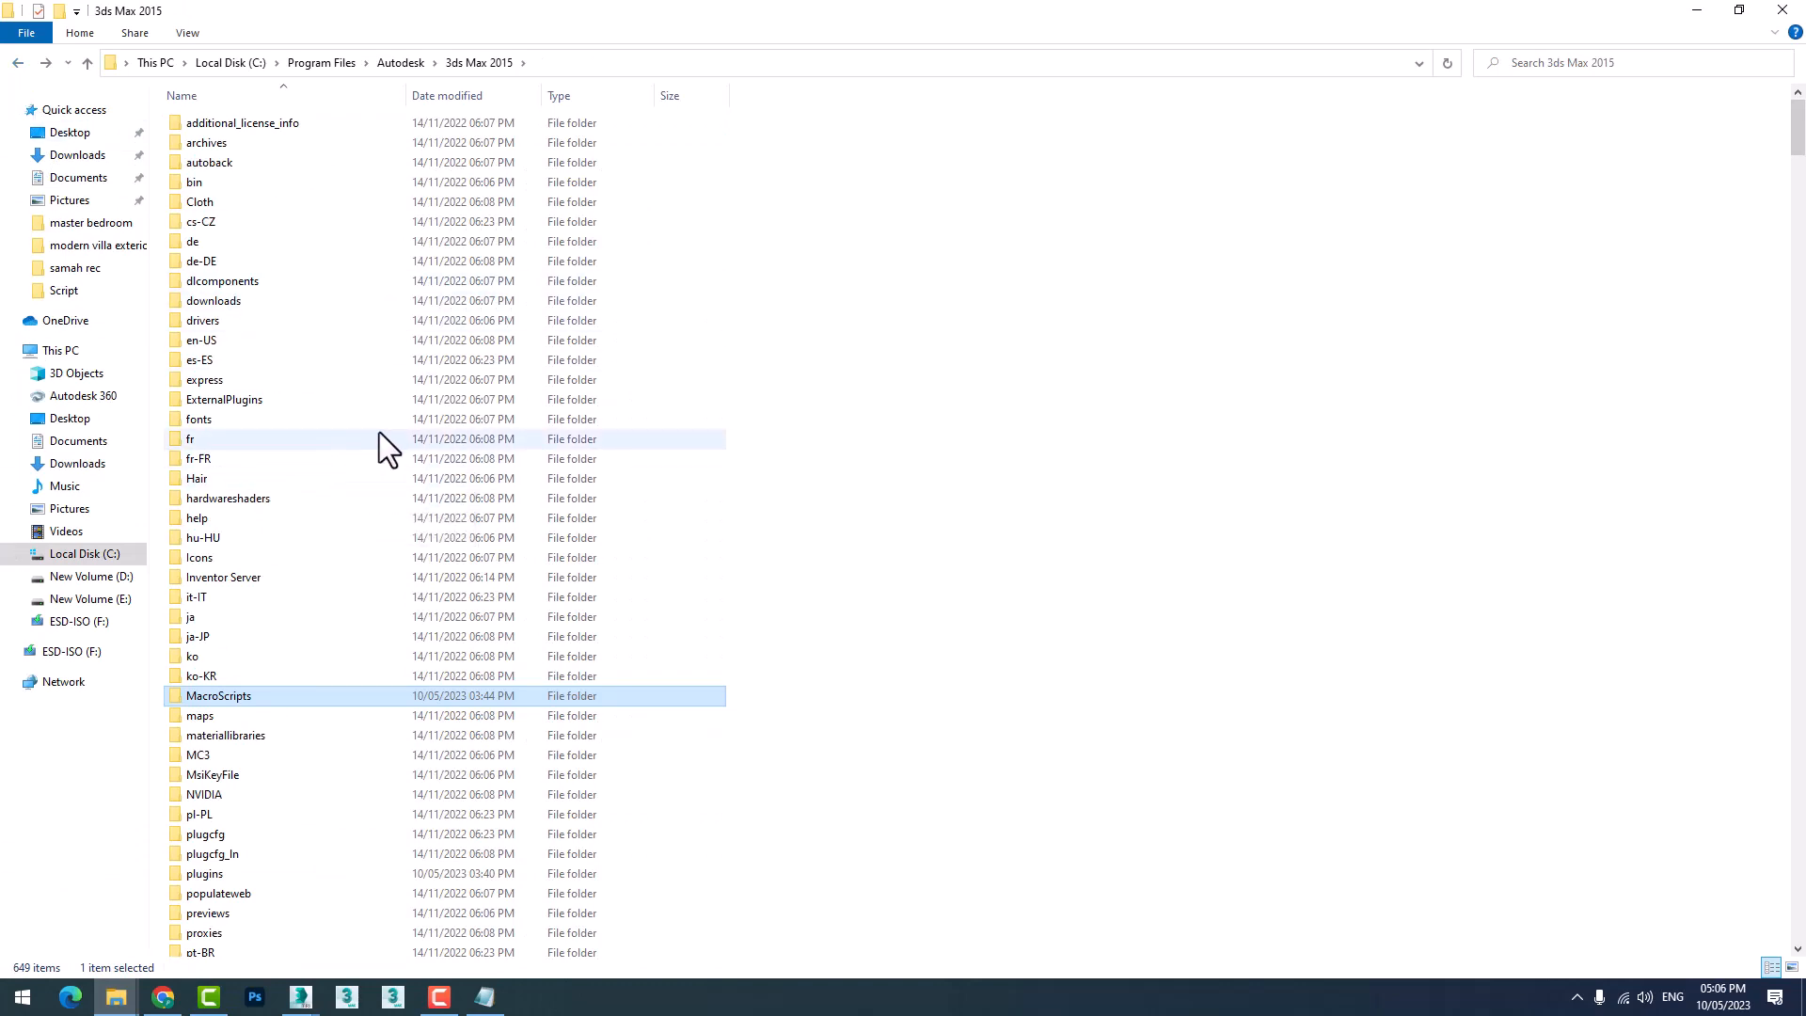
key("u")
scroll(235, 150, "up", 2)
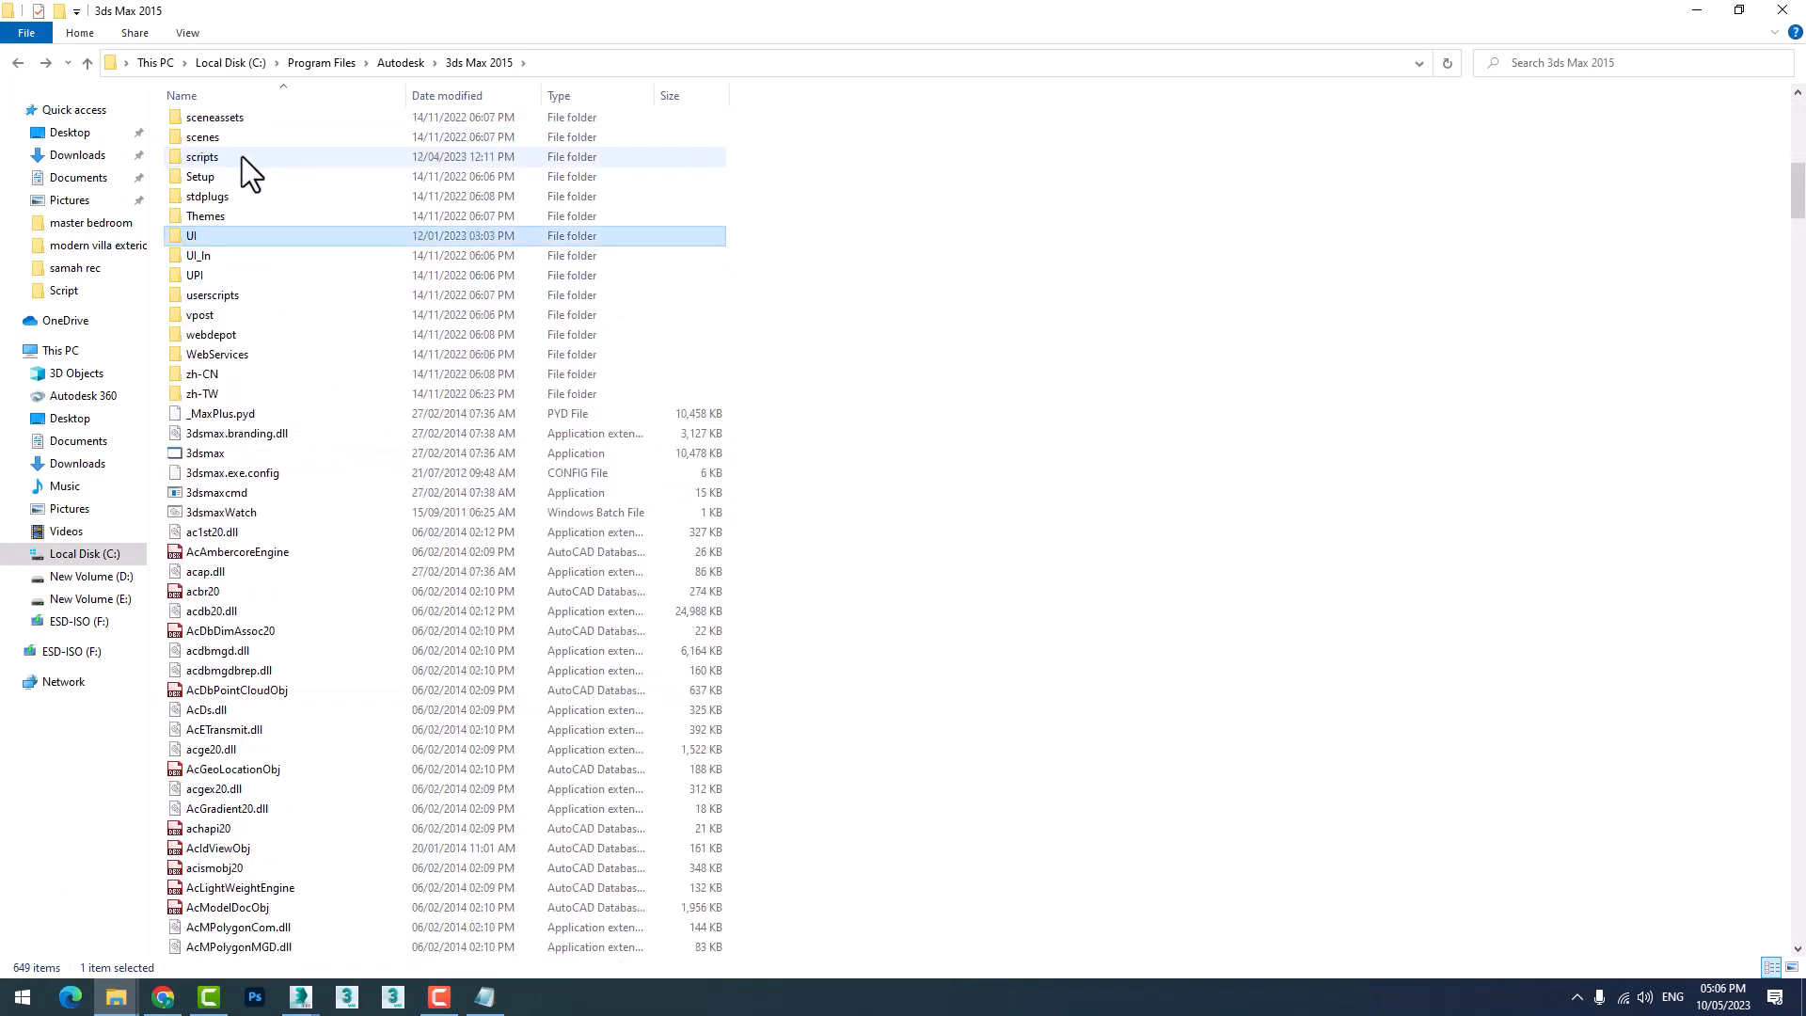
double_click(223, 255)
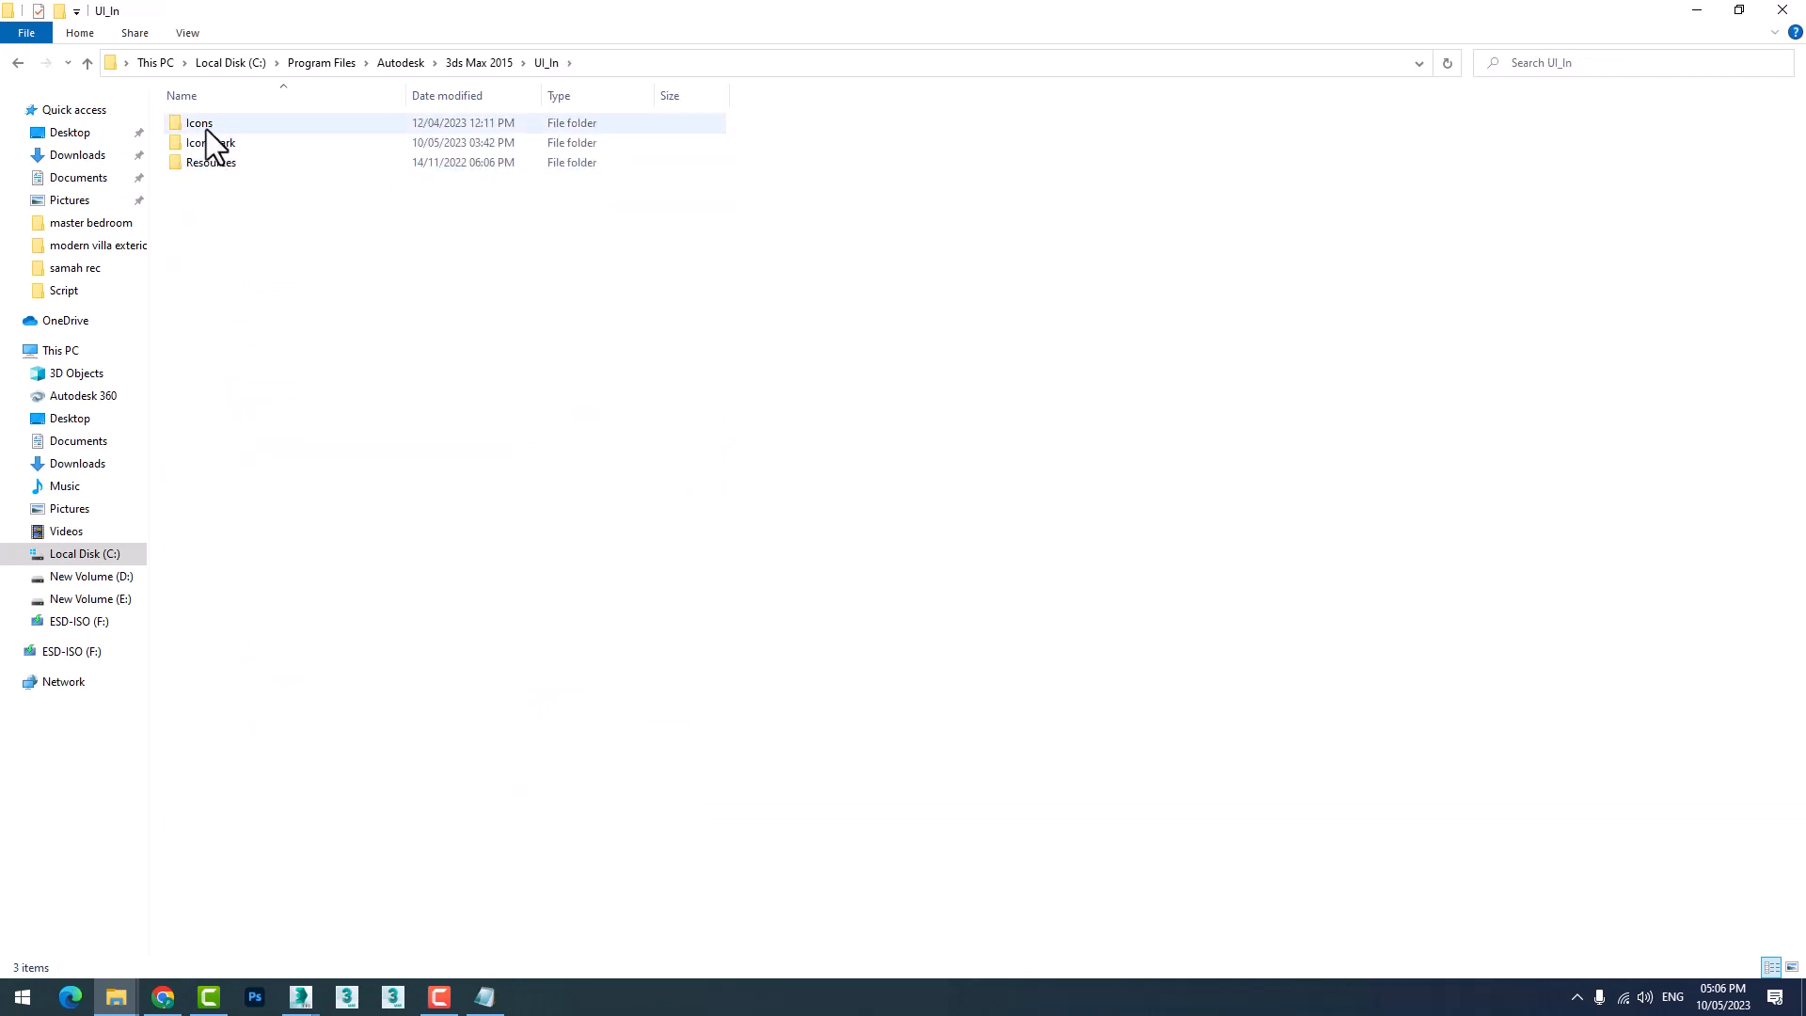
double_click(220, 141)
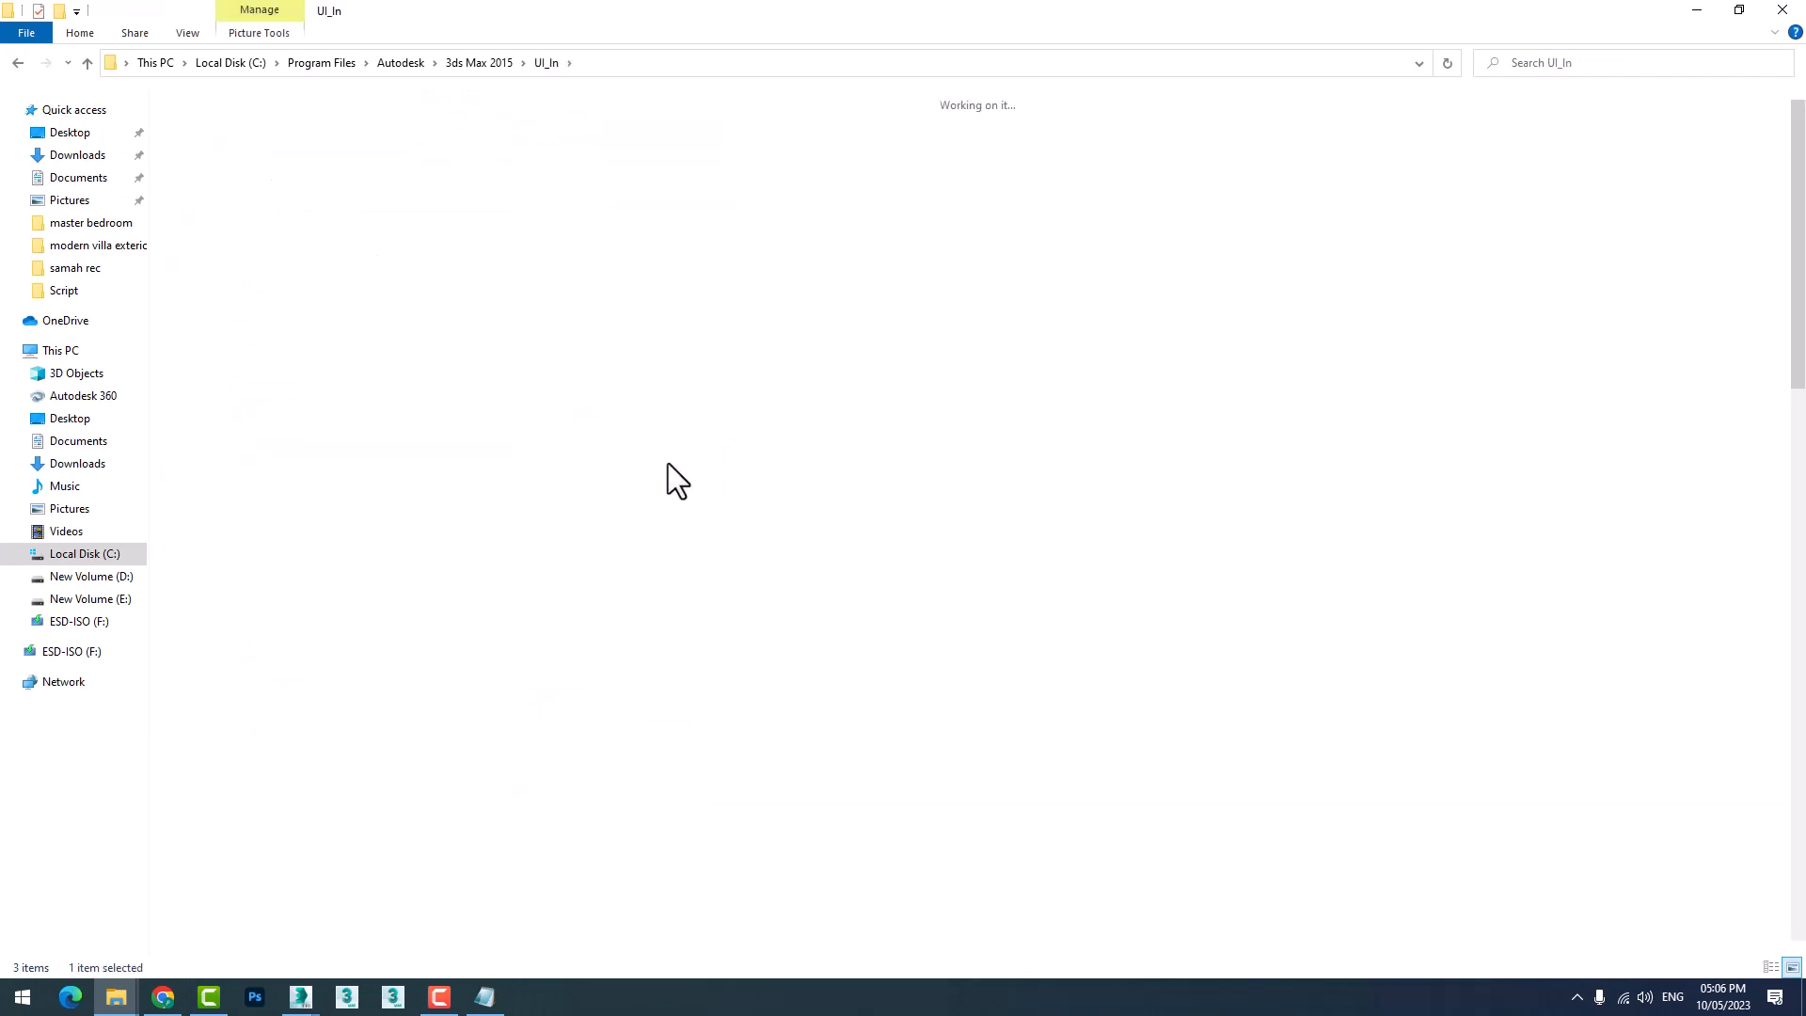
Copy the four DIMaster icon images from the Icons folder of DIMaster_20080824.
left_click(485, 997)
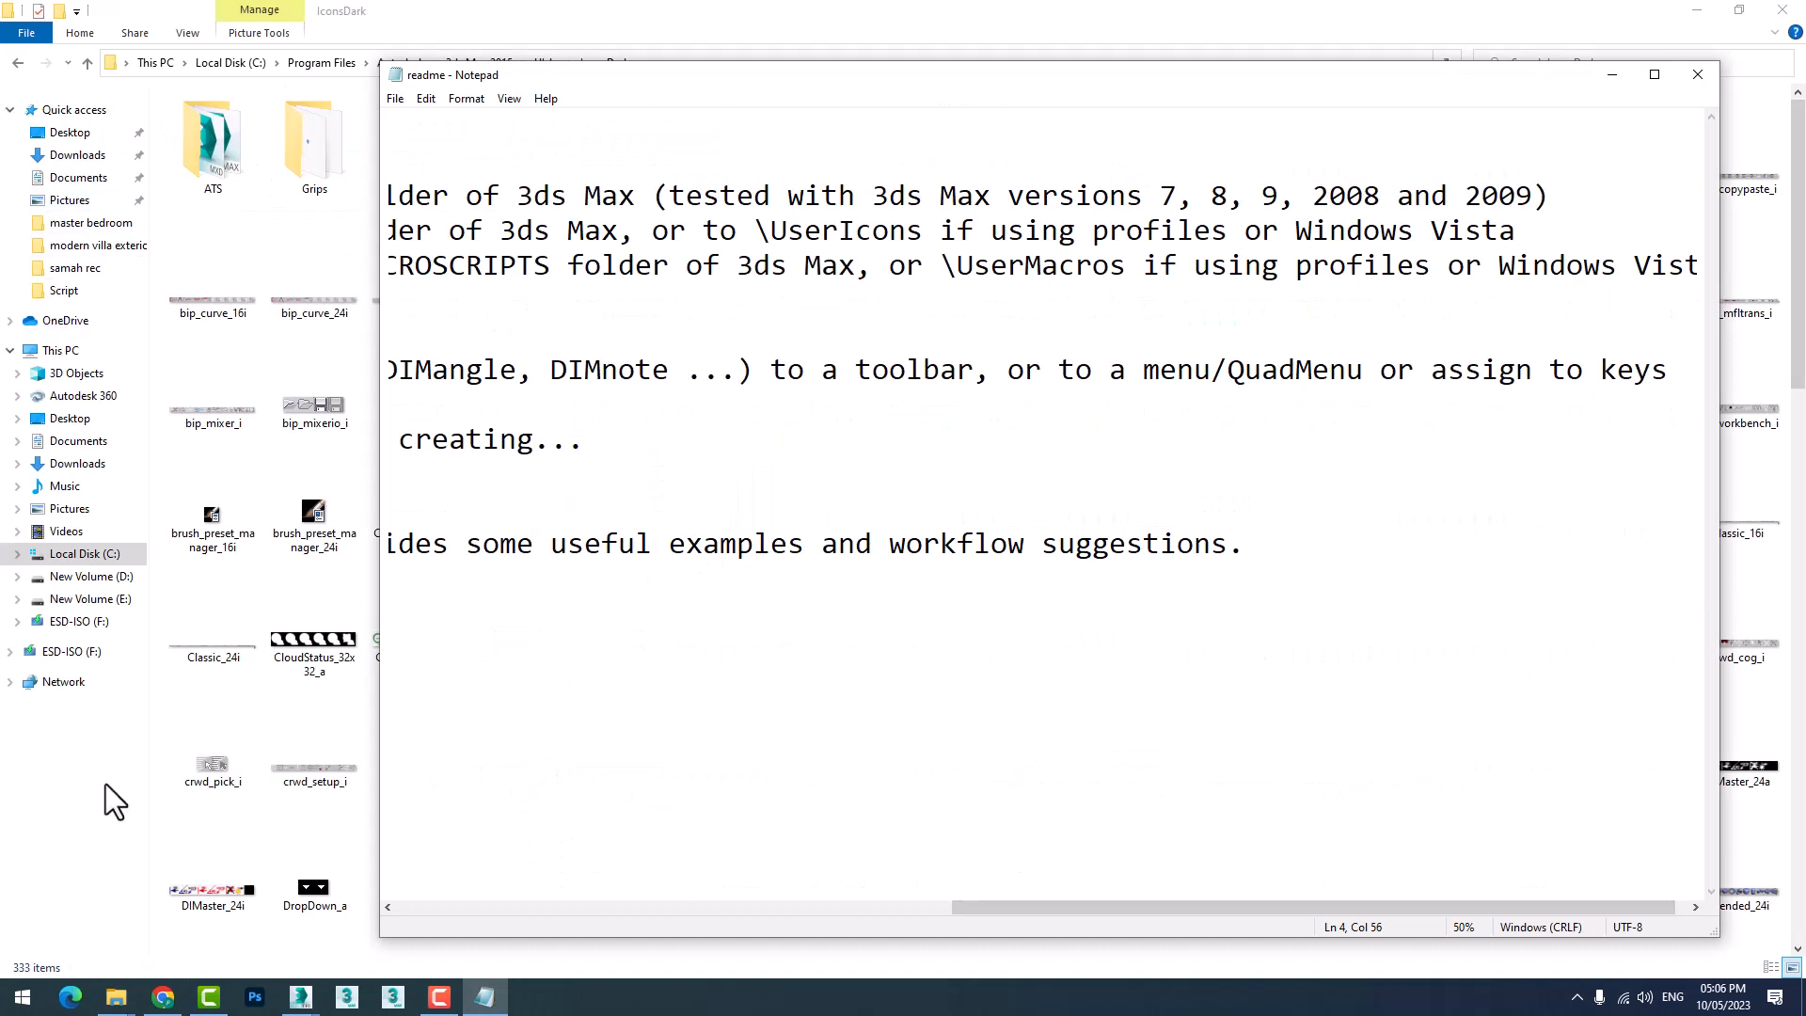
mouse_move(115, 997)
left_click(60, 940)
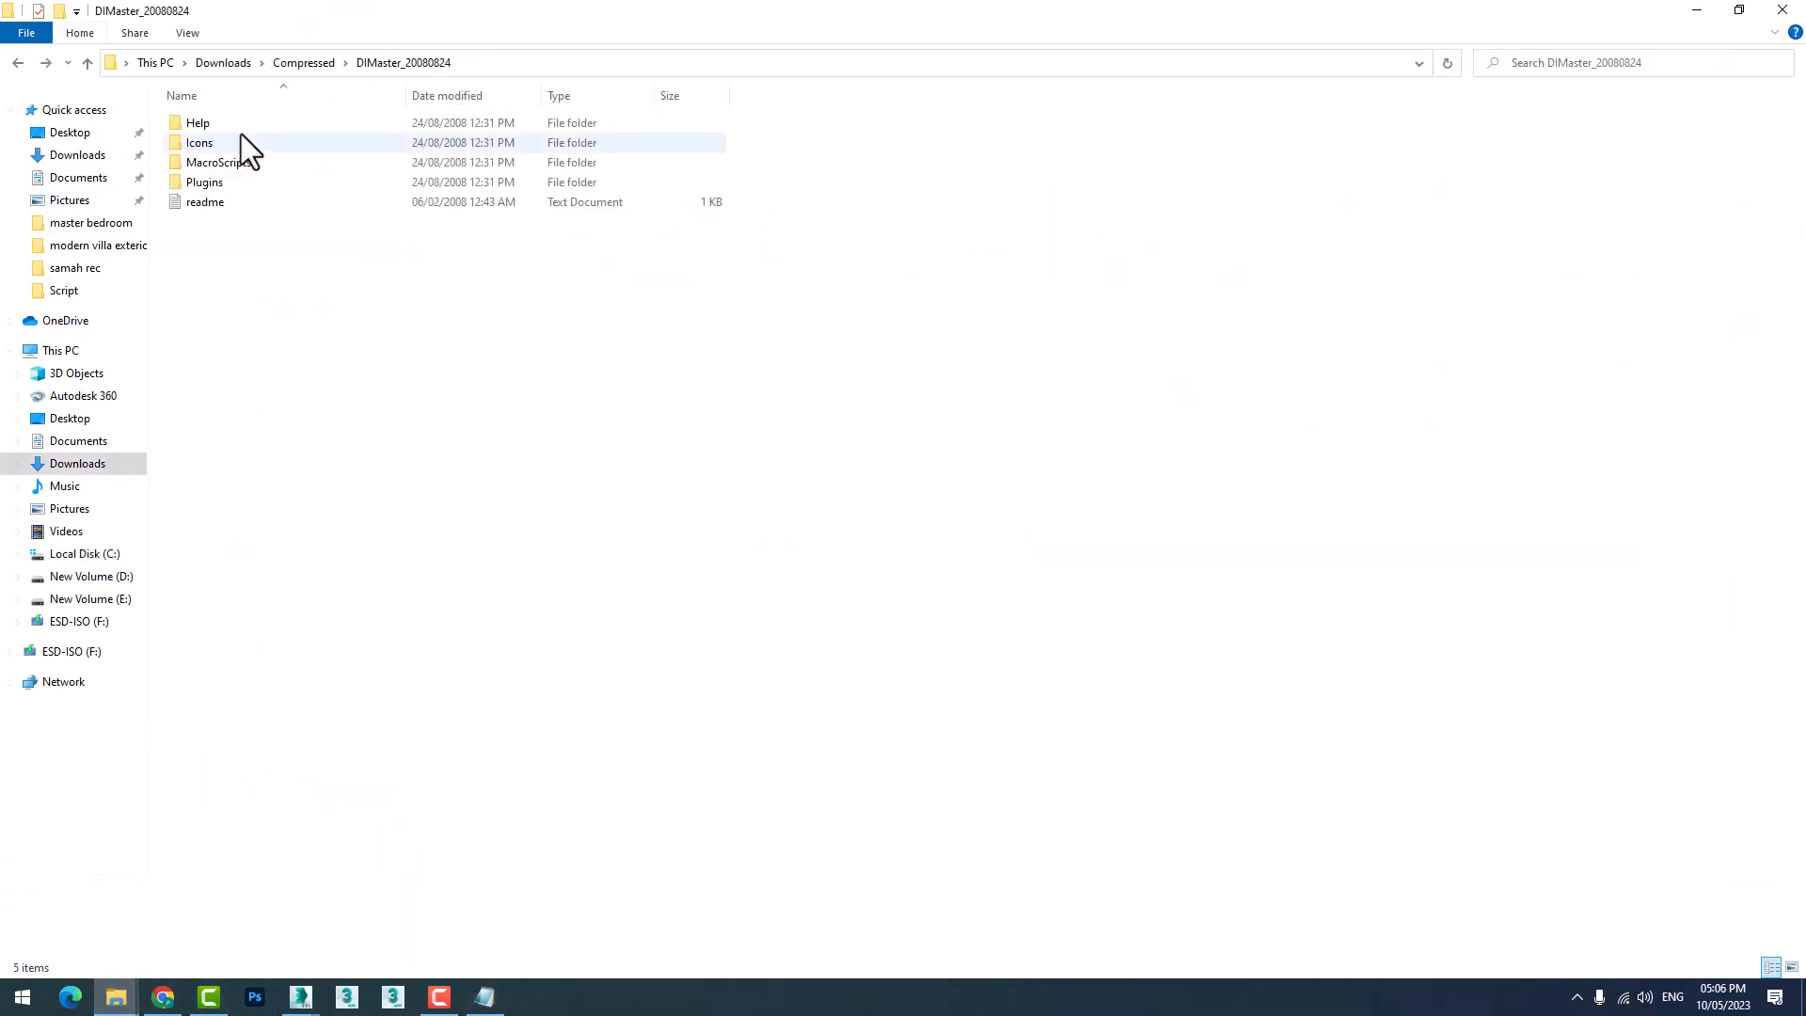
double_click(189, 146)
left_click_drag(194, 229, 758, 75)
right_click(436, 168)
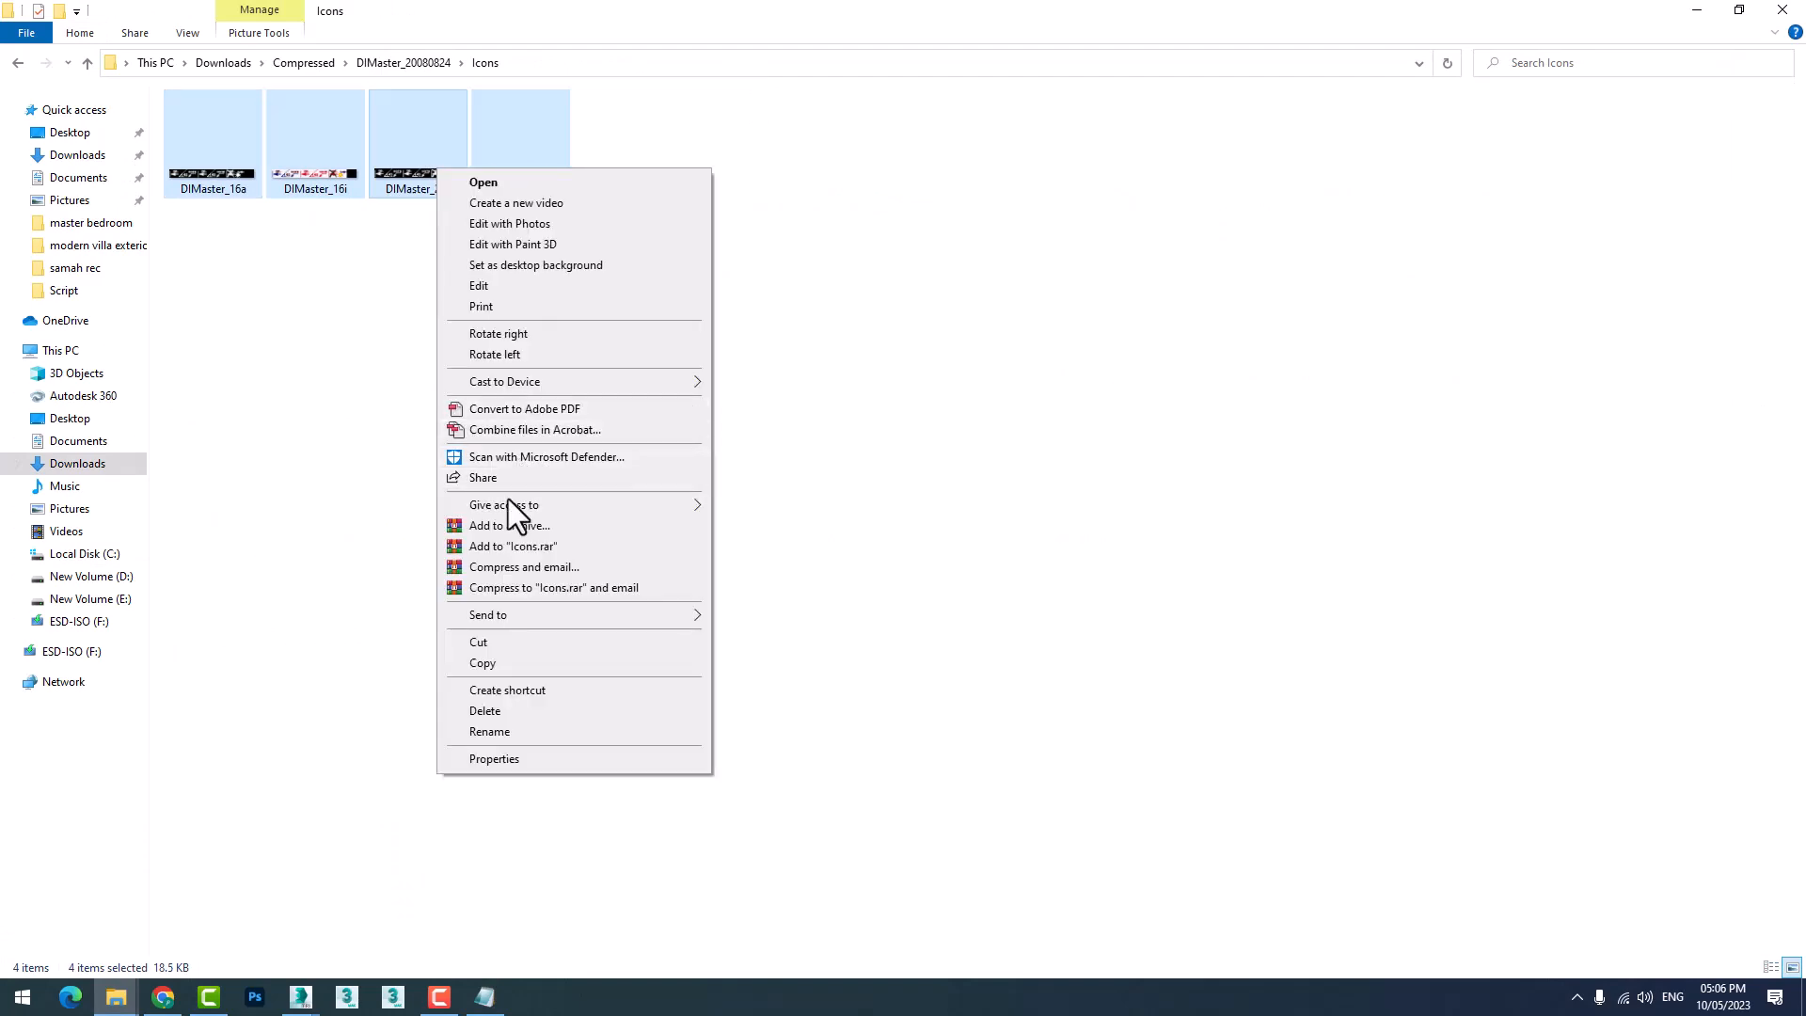
left_click(508, 663)
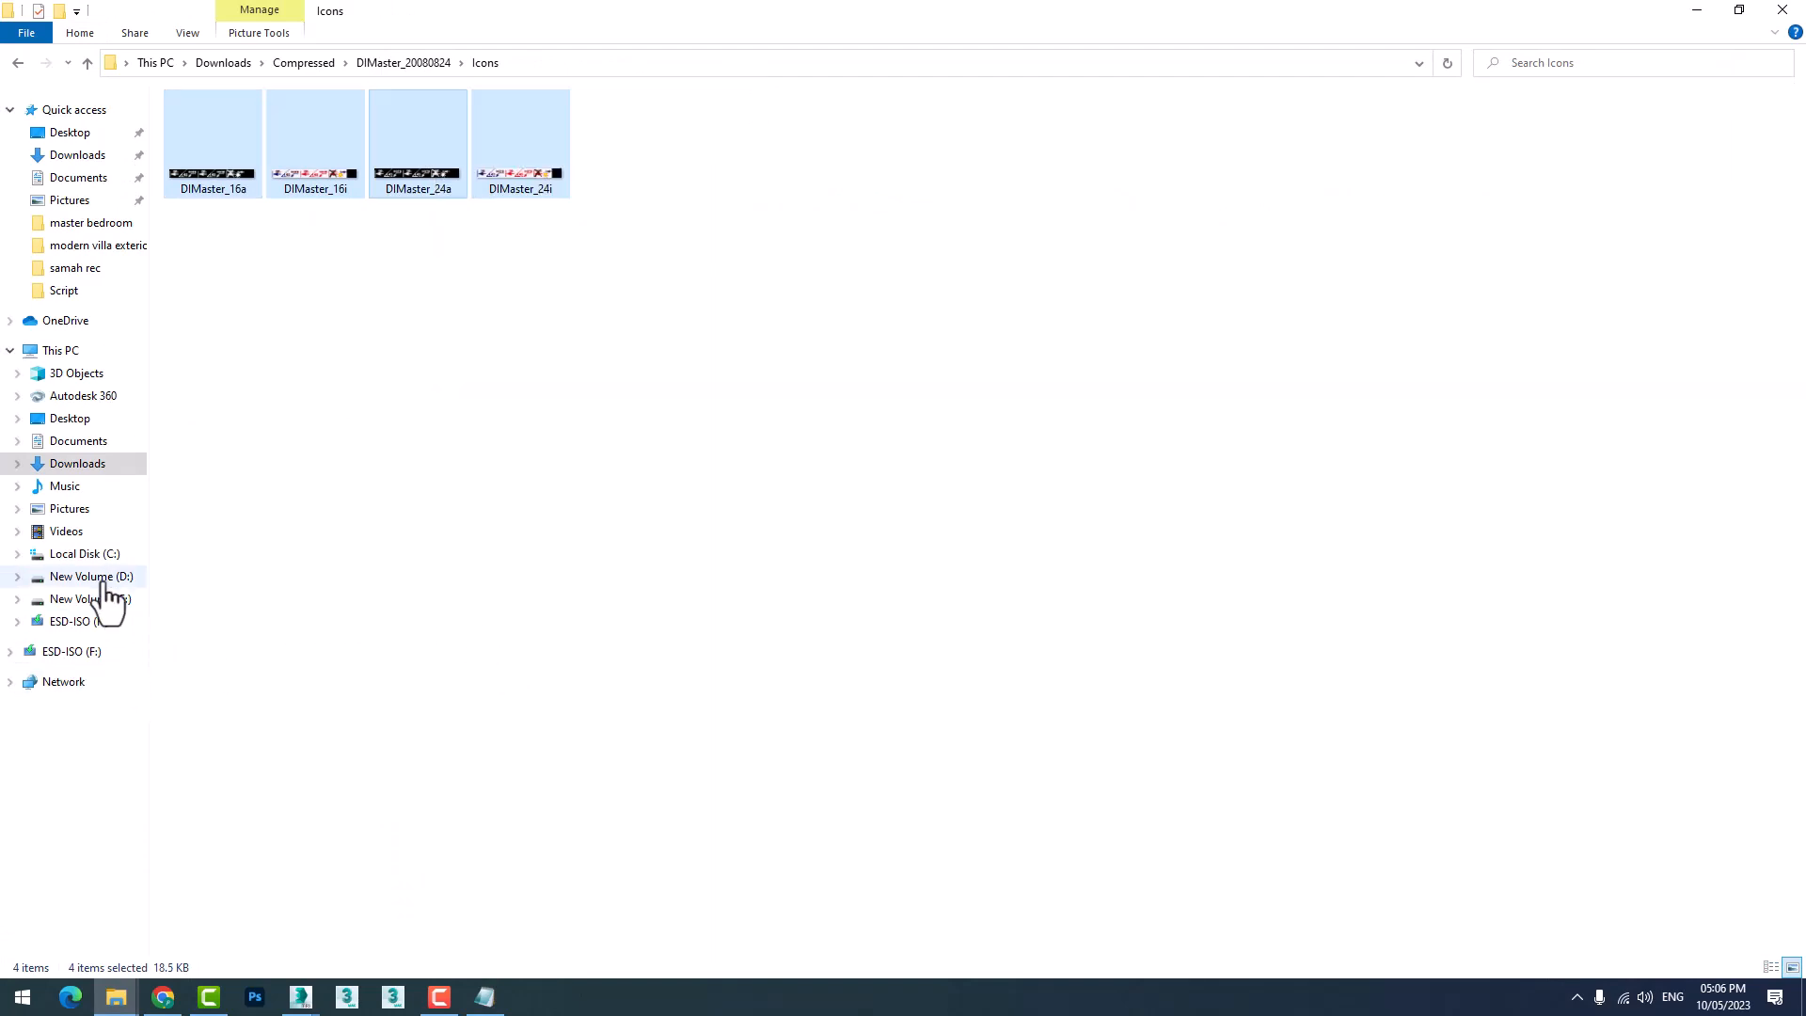
Look through the contents of the IconsDark destination folder and minimize its window.
left_click(115, 997)
left_click(279, 933)
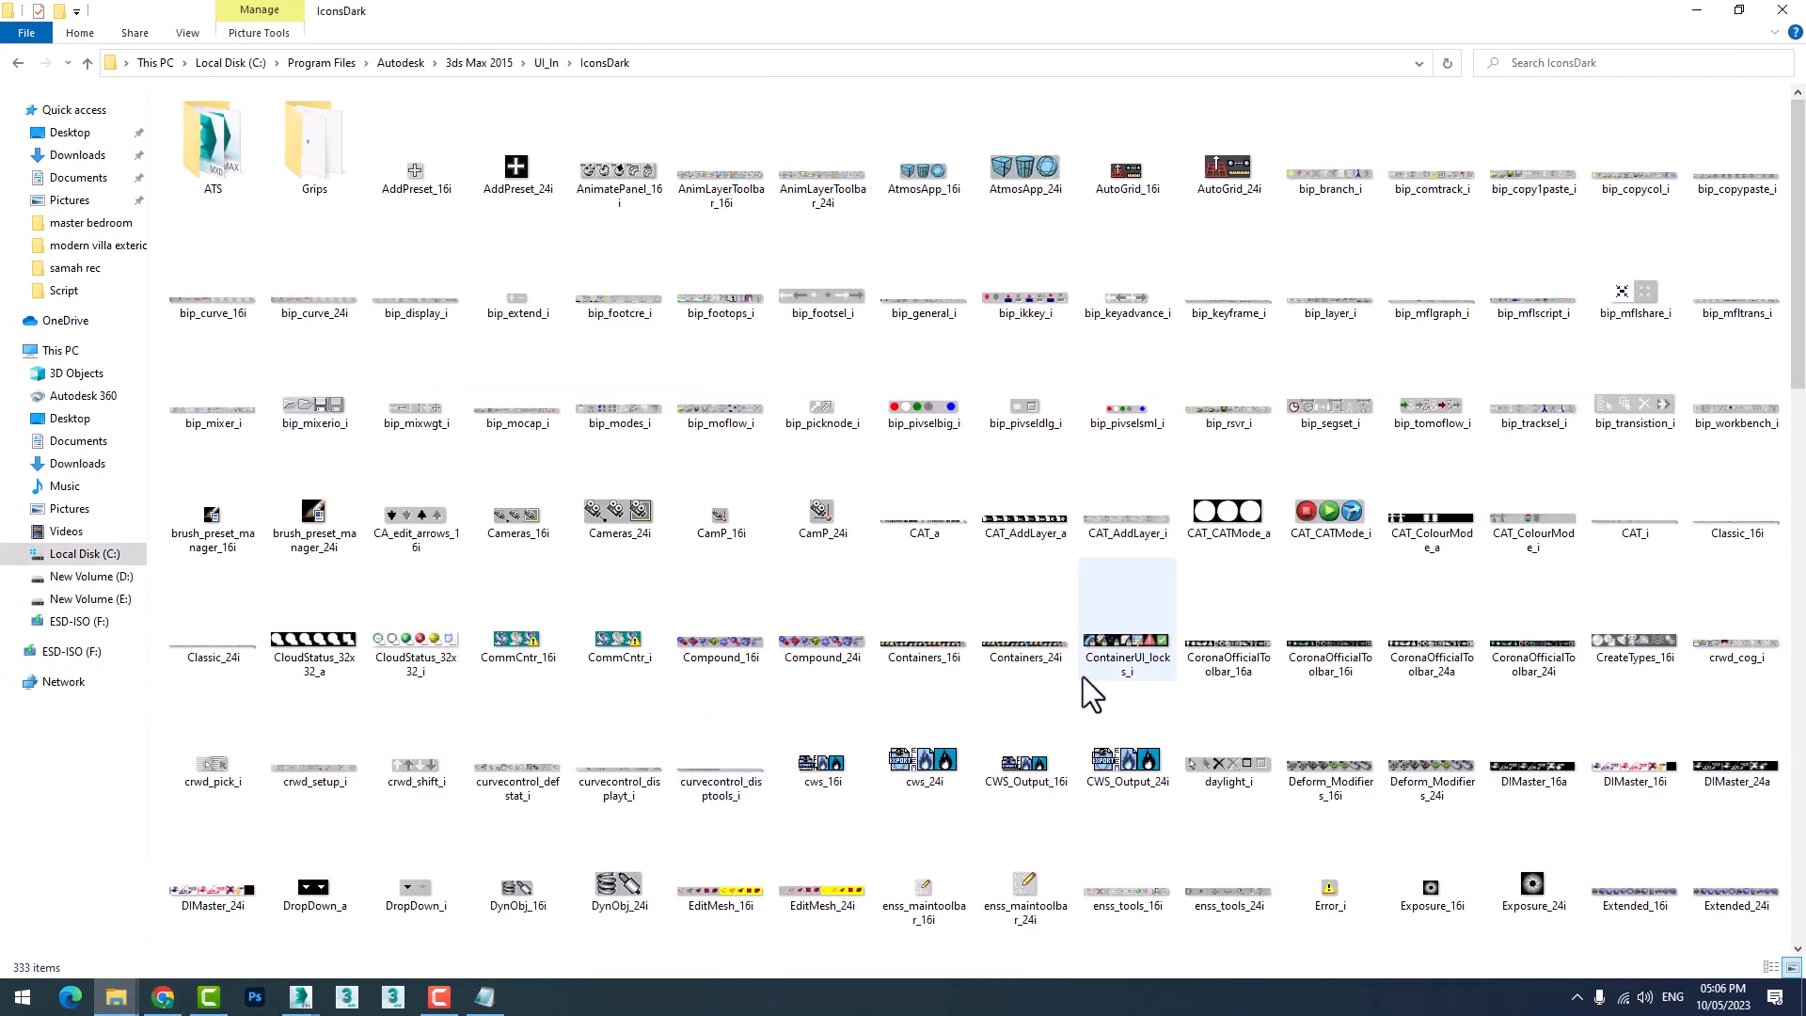
scroll(1080, 690, "down", 15)
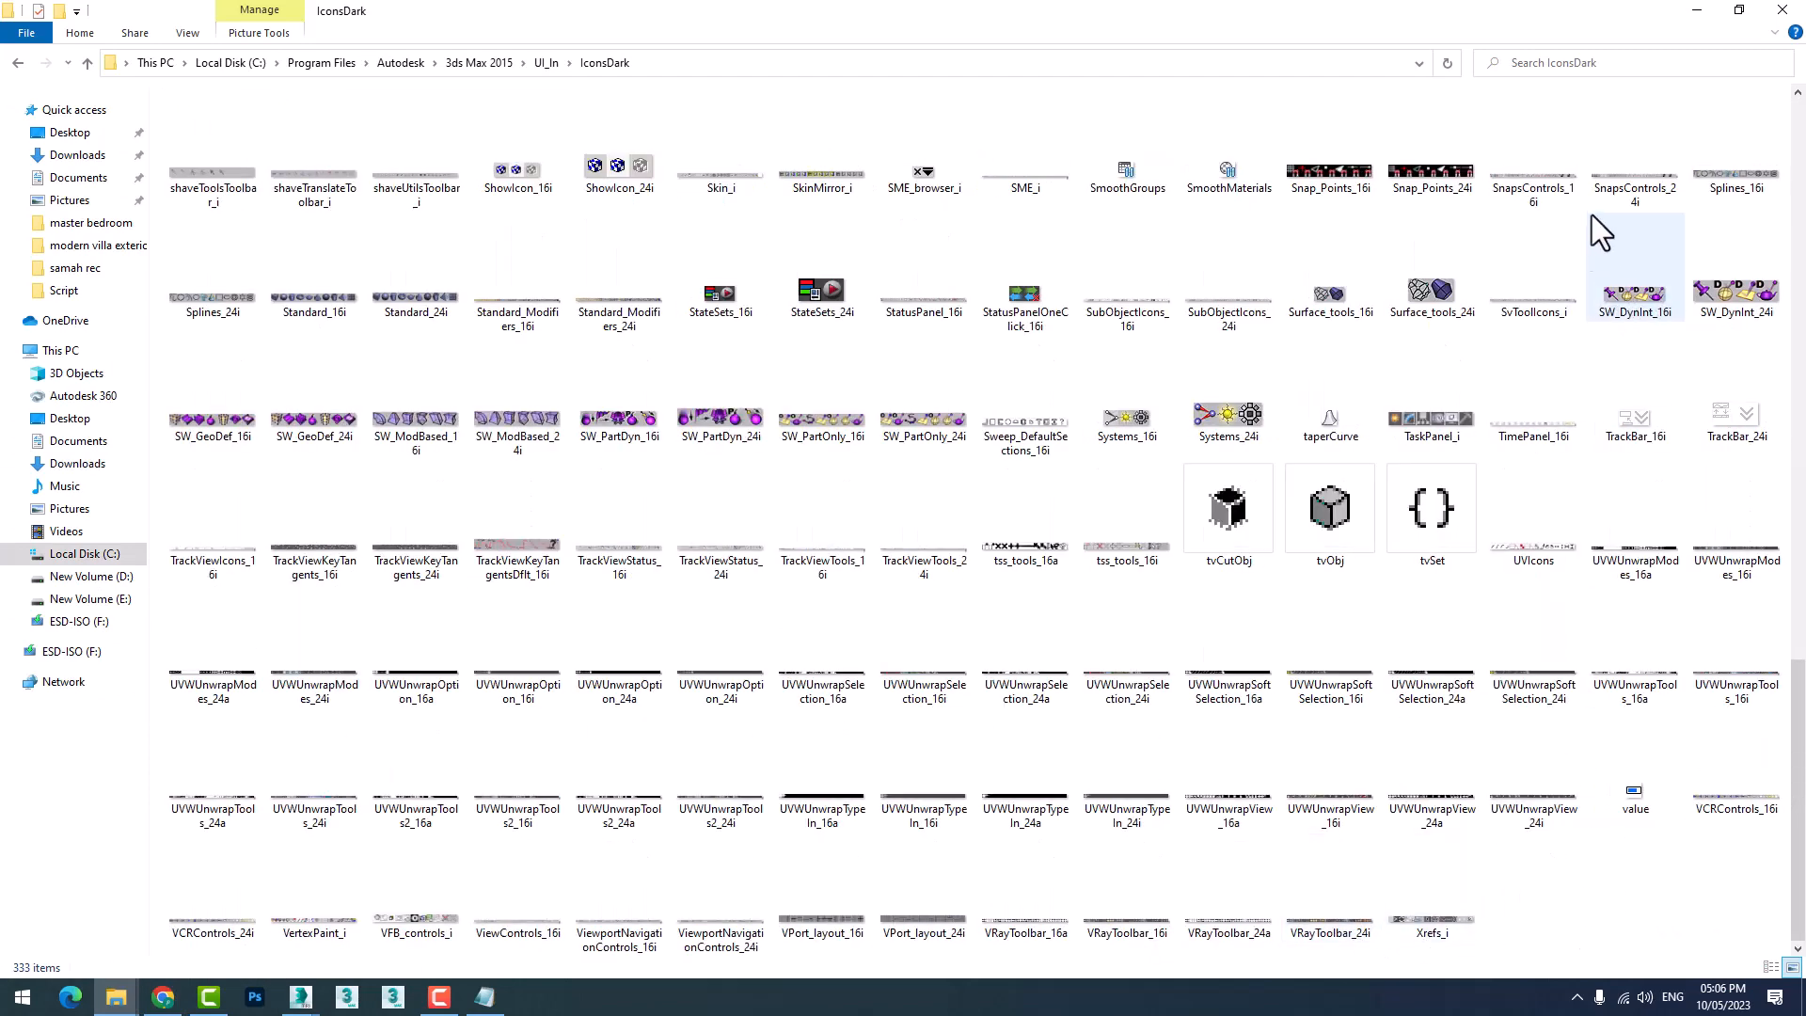
left_click(1696, 10)
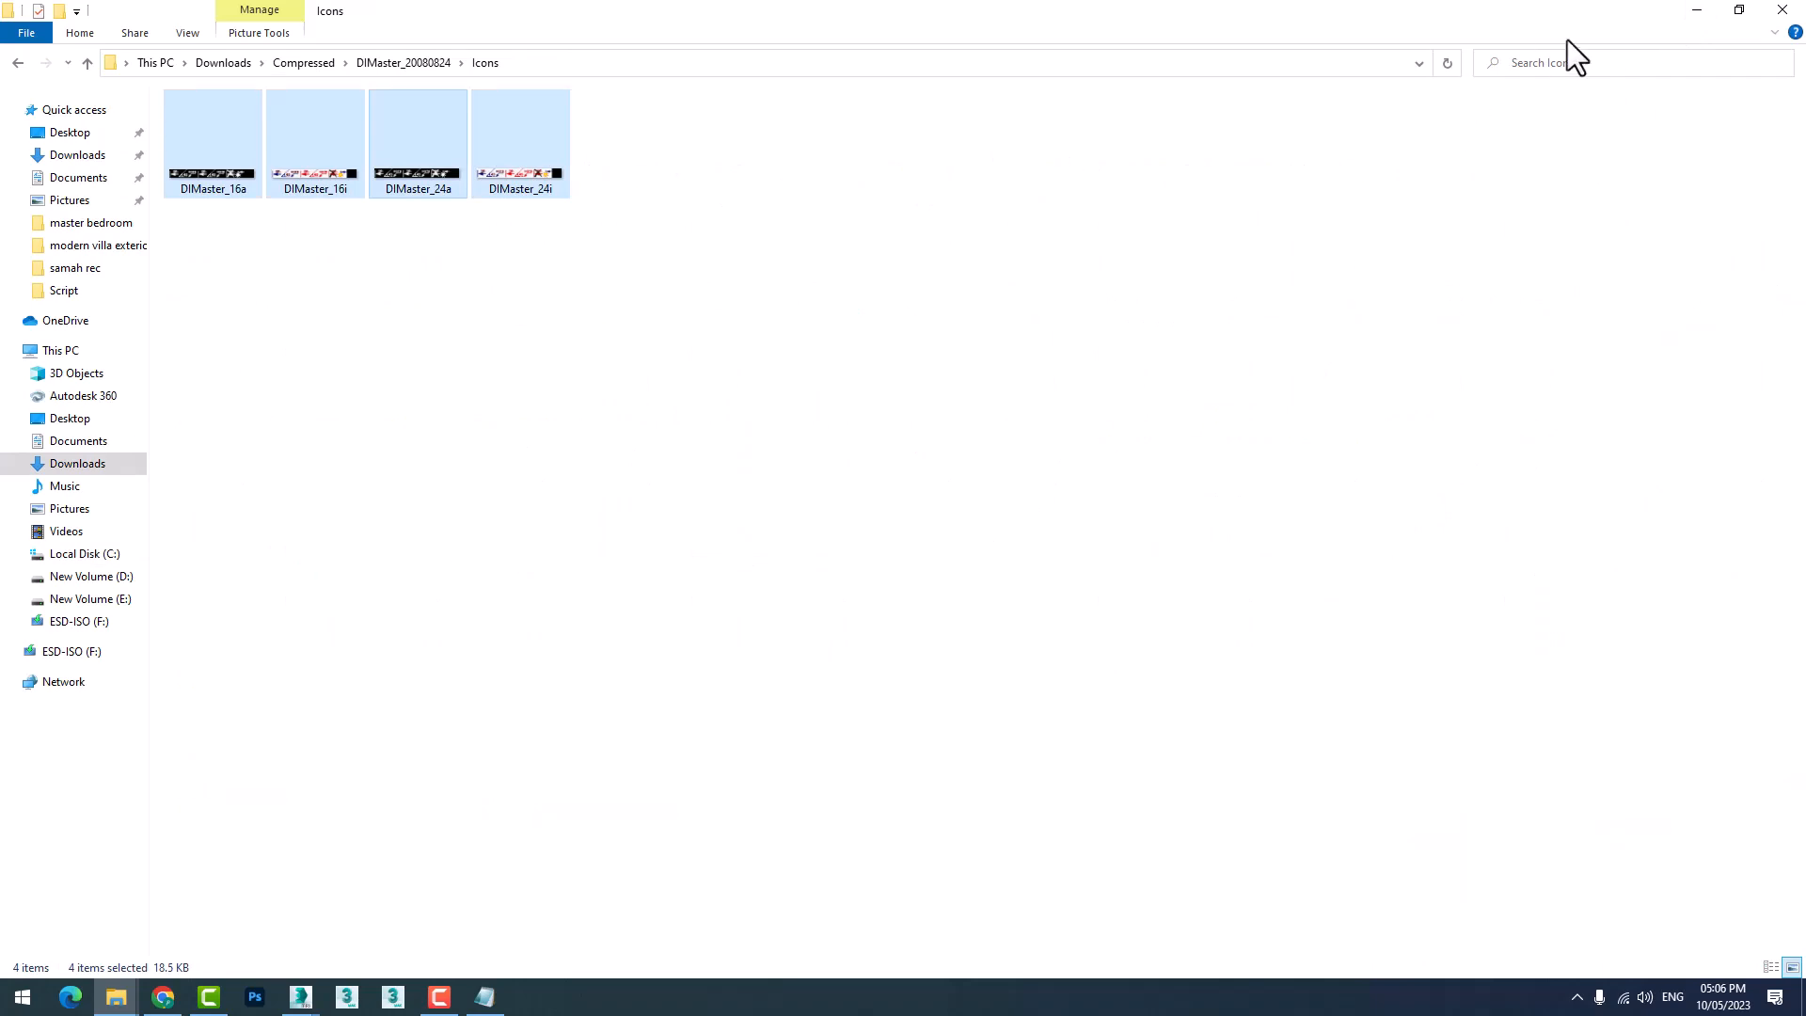
Reopen the readme and read the full instruction for installing the MacroScripts content.
left_click(485, 996)
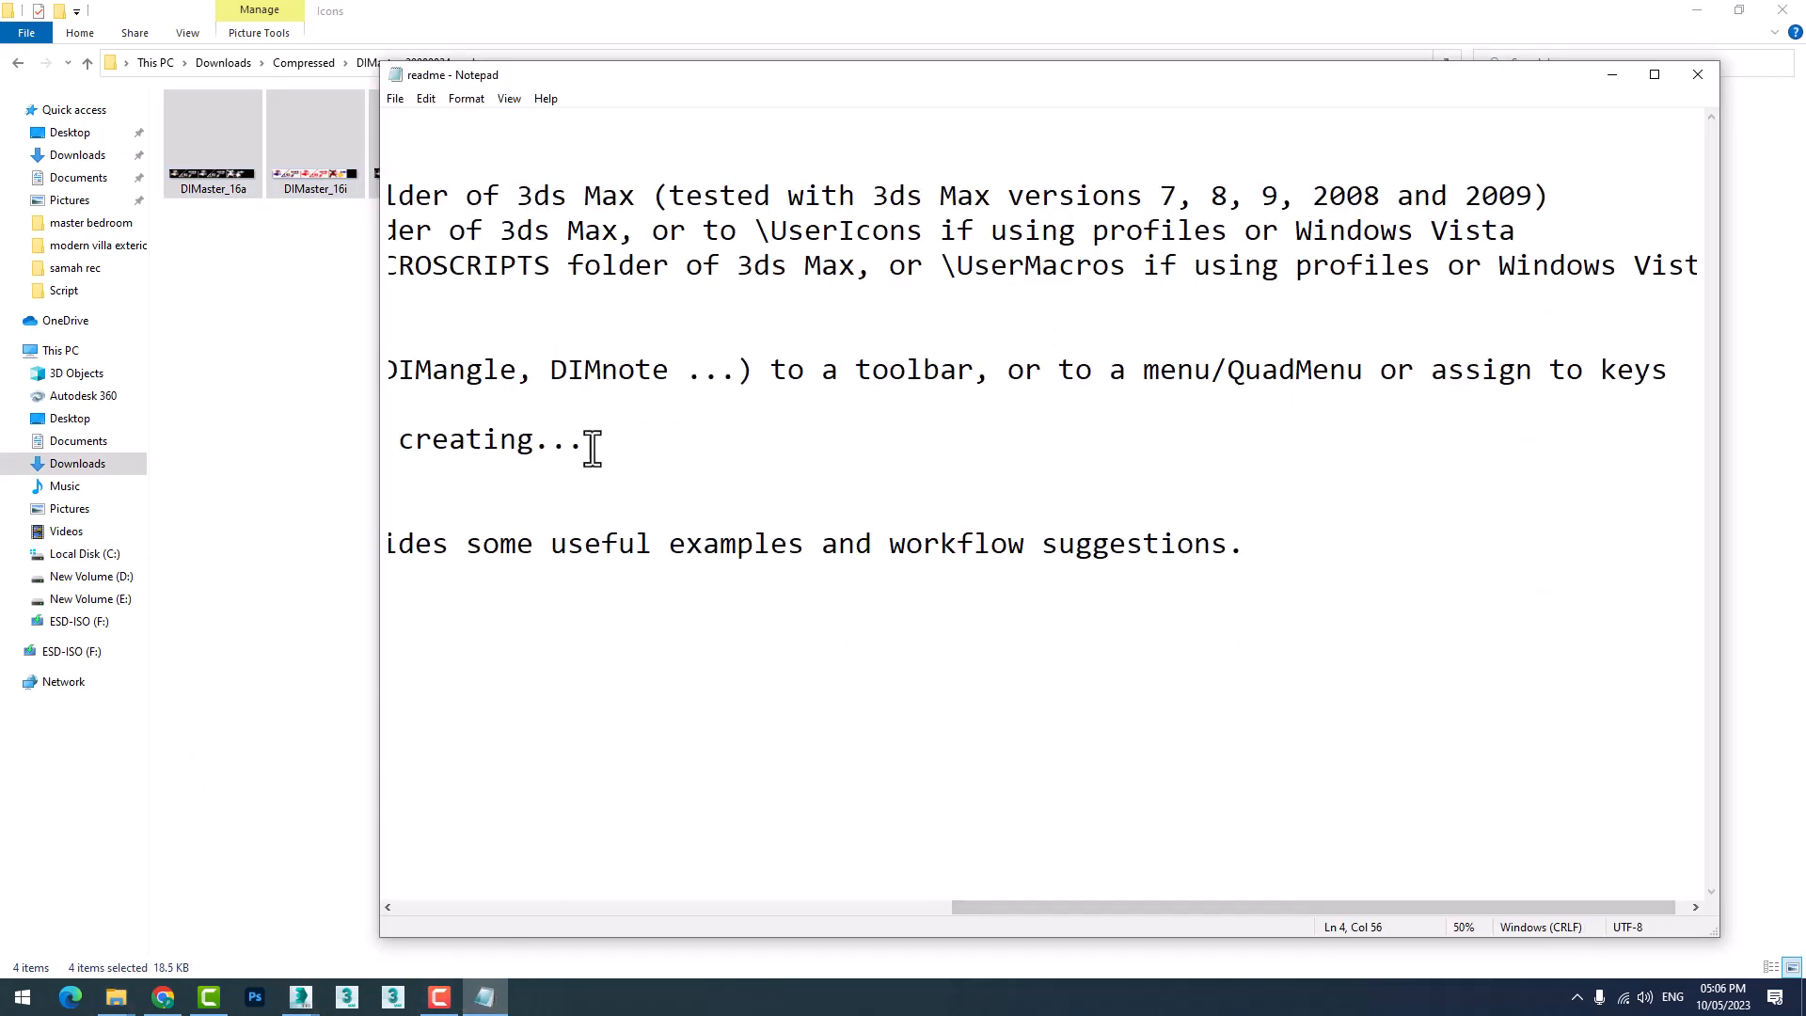
left_click_drag(1023, 909, 465, 901)
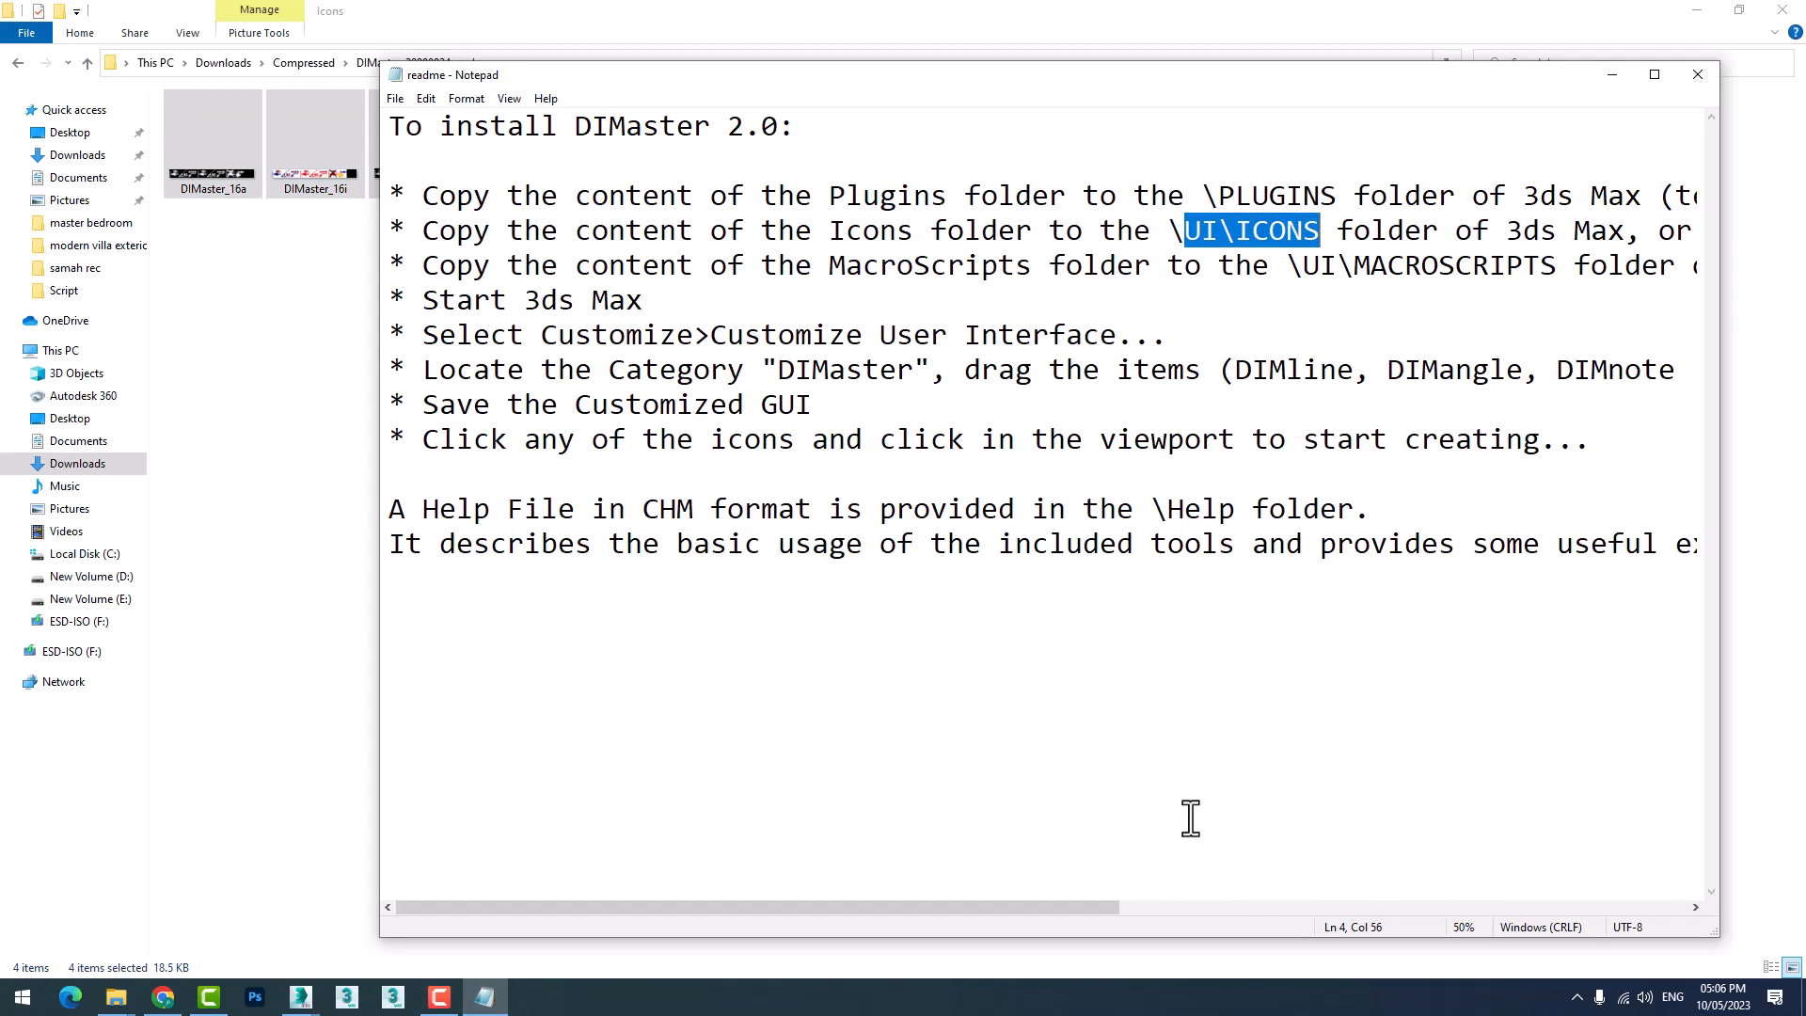
left_click_drag(1034, 910, 1440, 909)
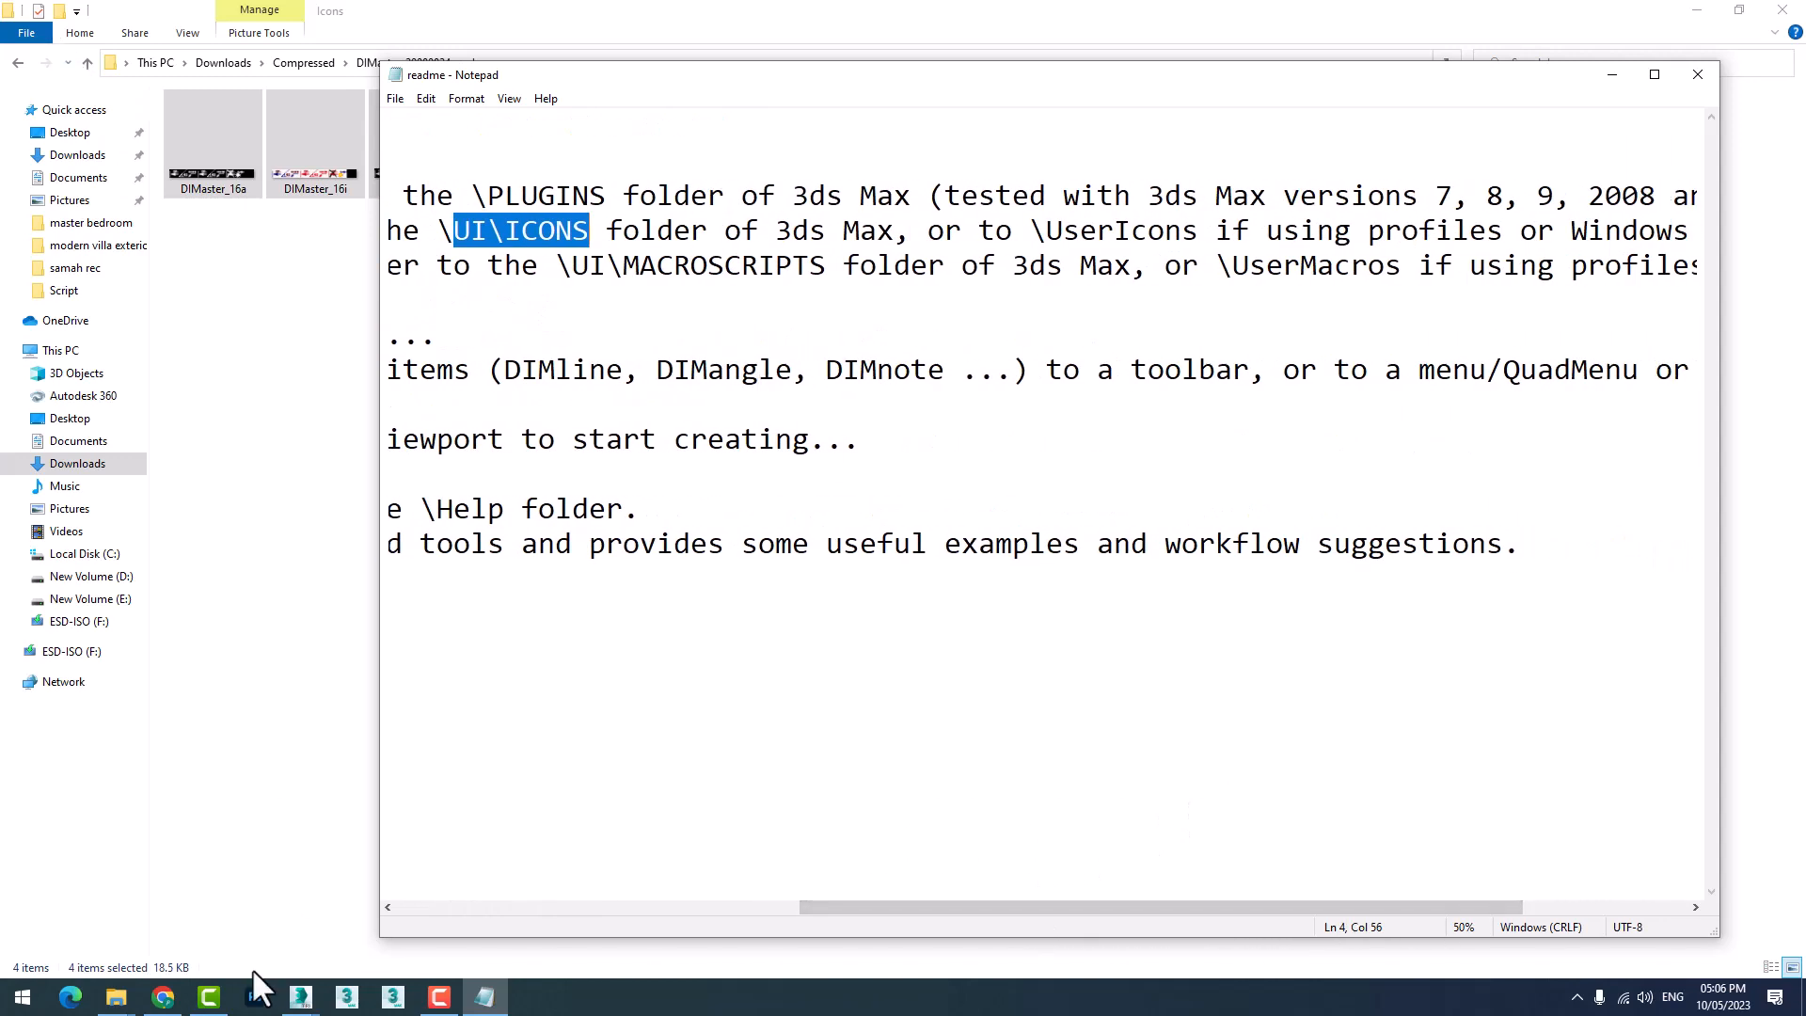
Copy the DIMaster2_Macros file from the MacroScripts folder of DIMaster_20080824.
left_click(115, 997)
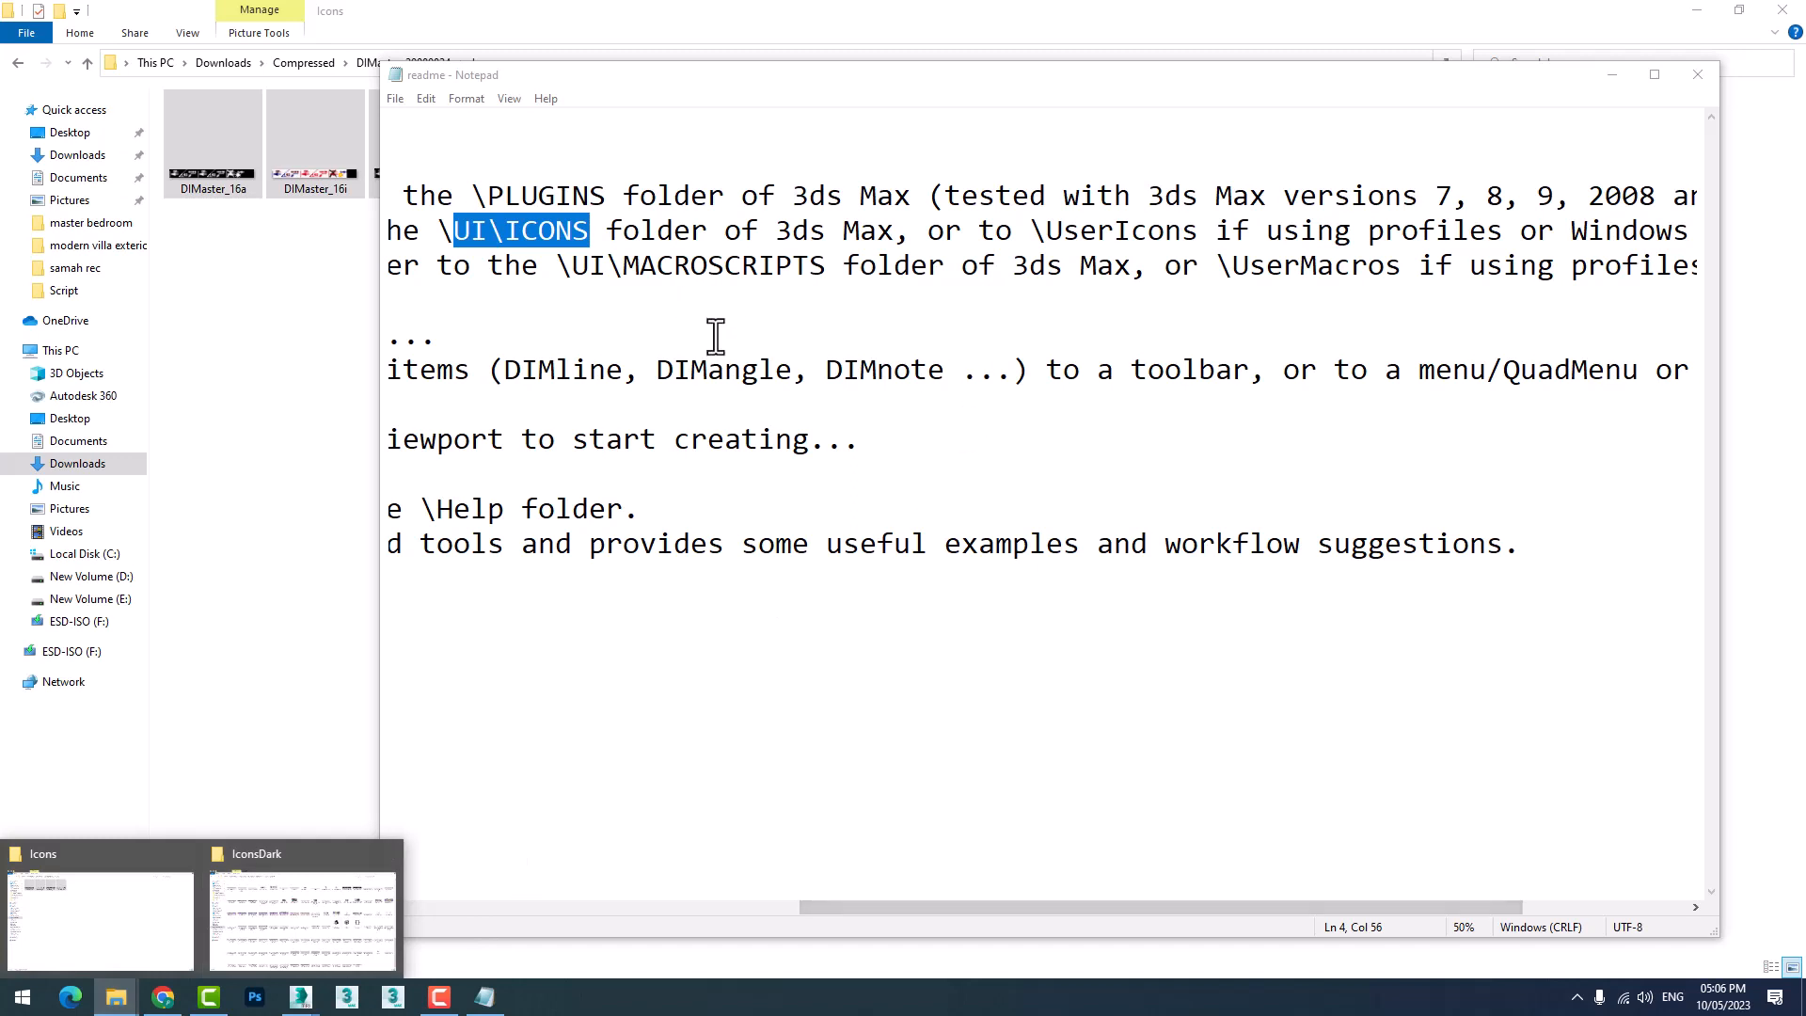
left_click(262, 649)
left_click(19, 63)
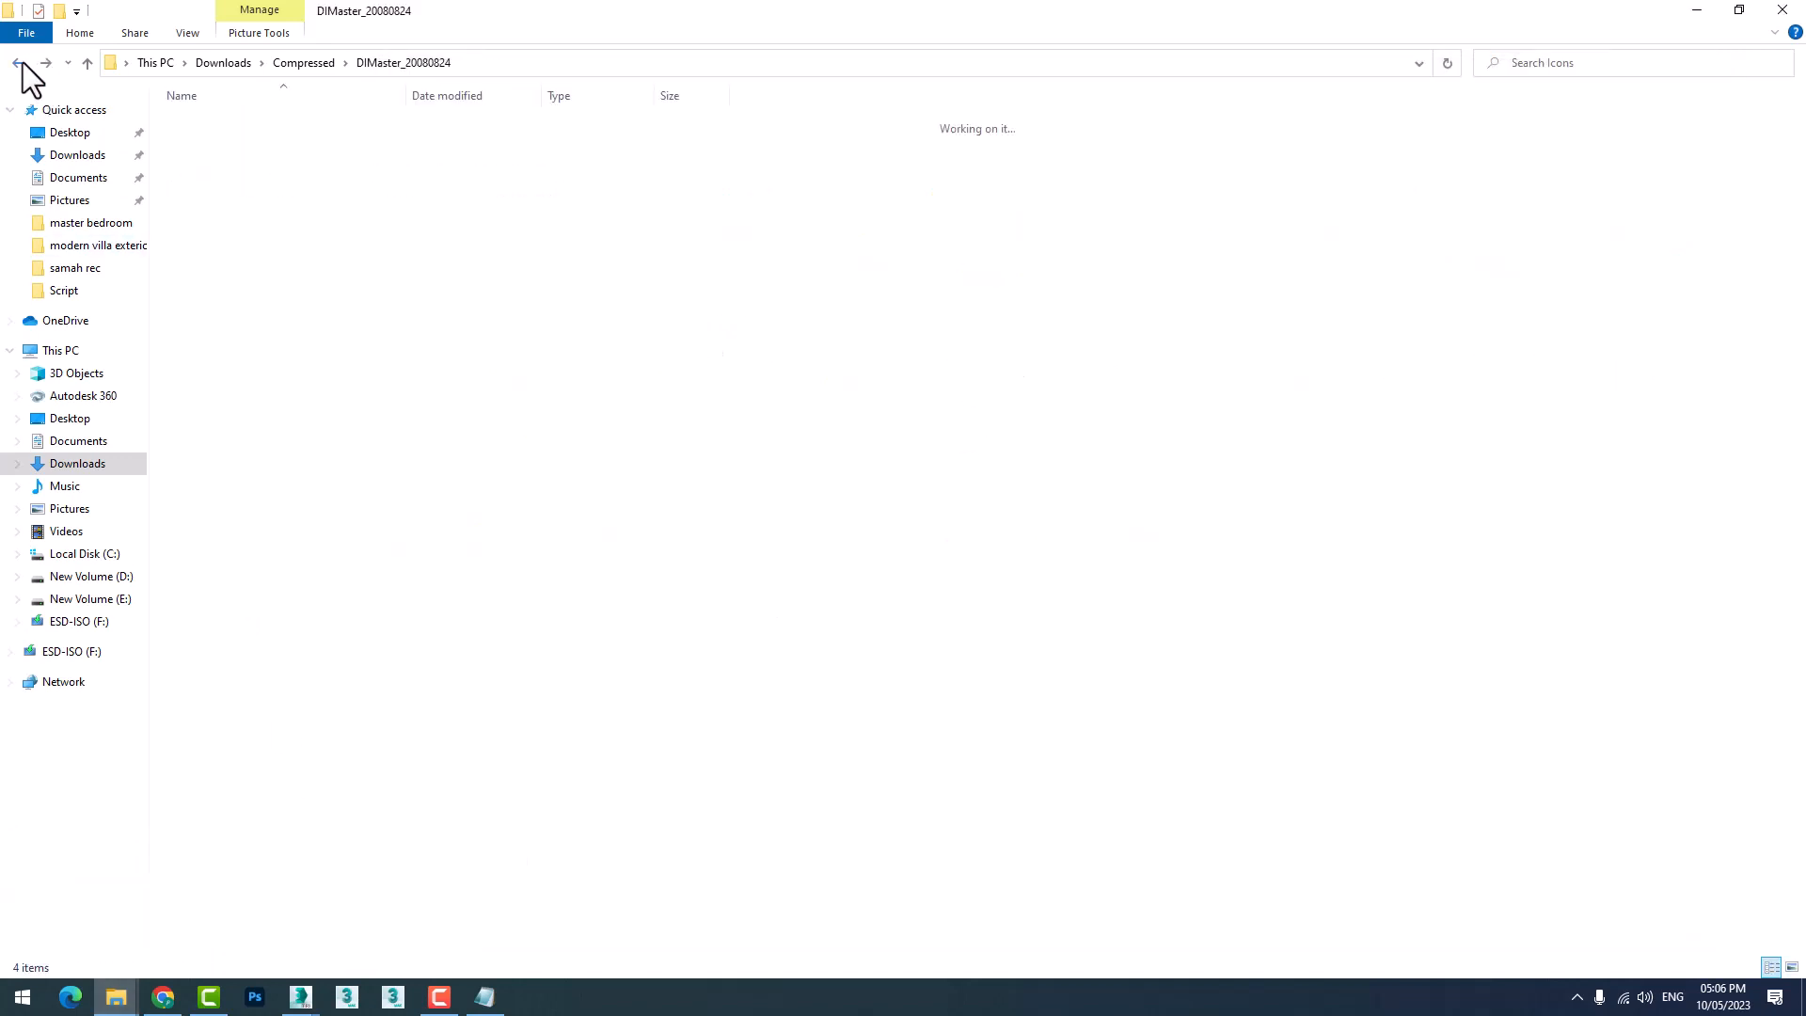
left_click(228, 166)
double_click(228, 165)
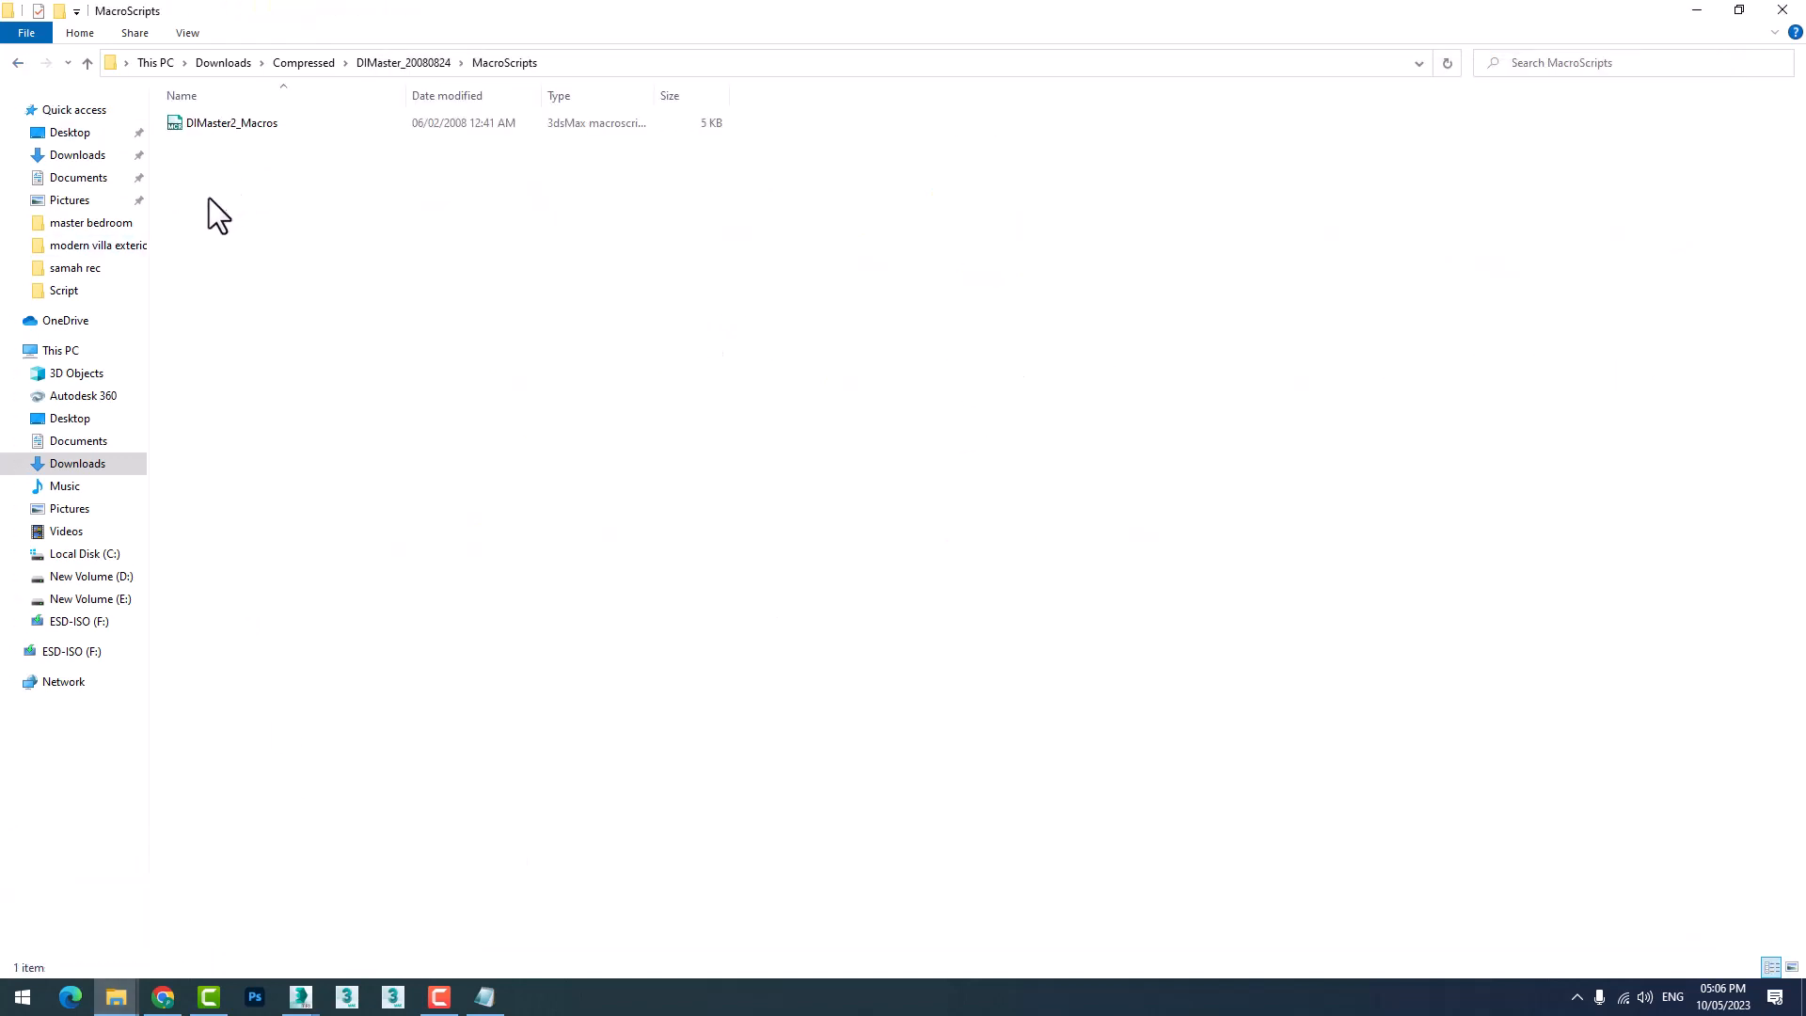
left_click(197, 126)
right_click(197, 126)
left_click(249, 430)
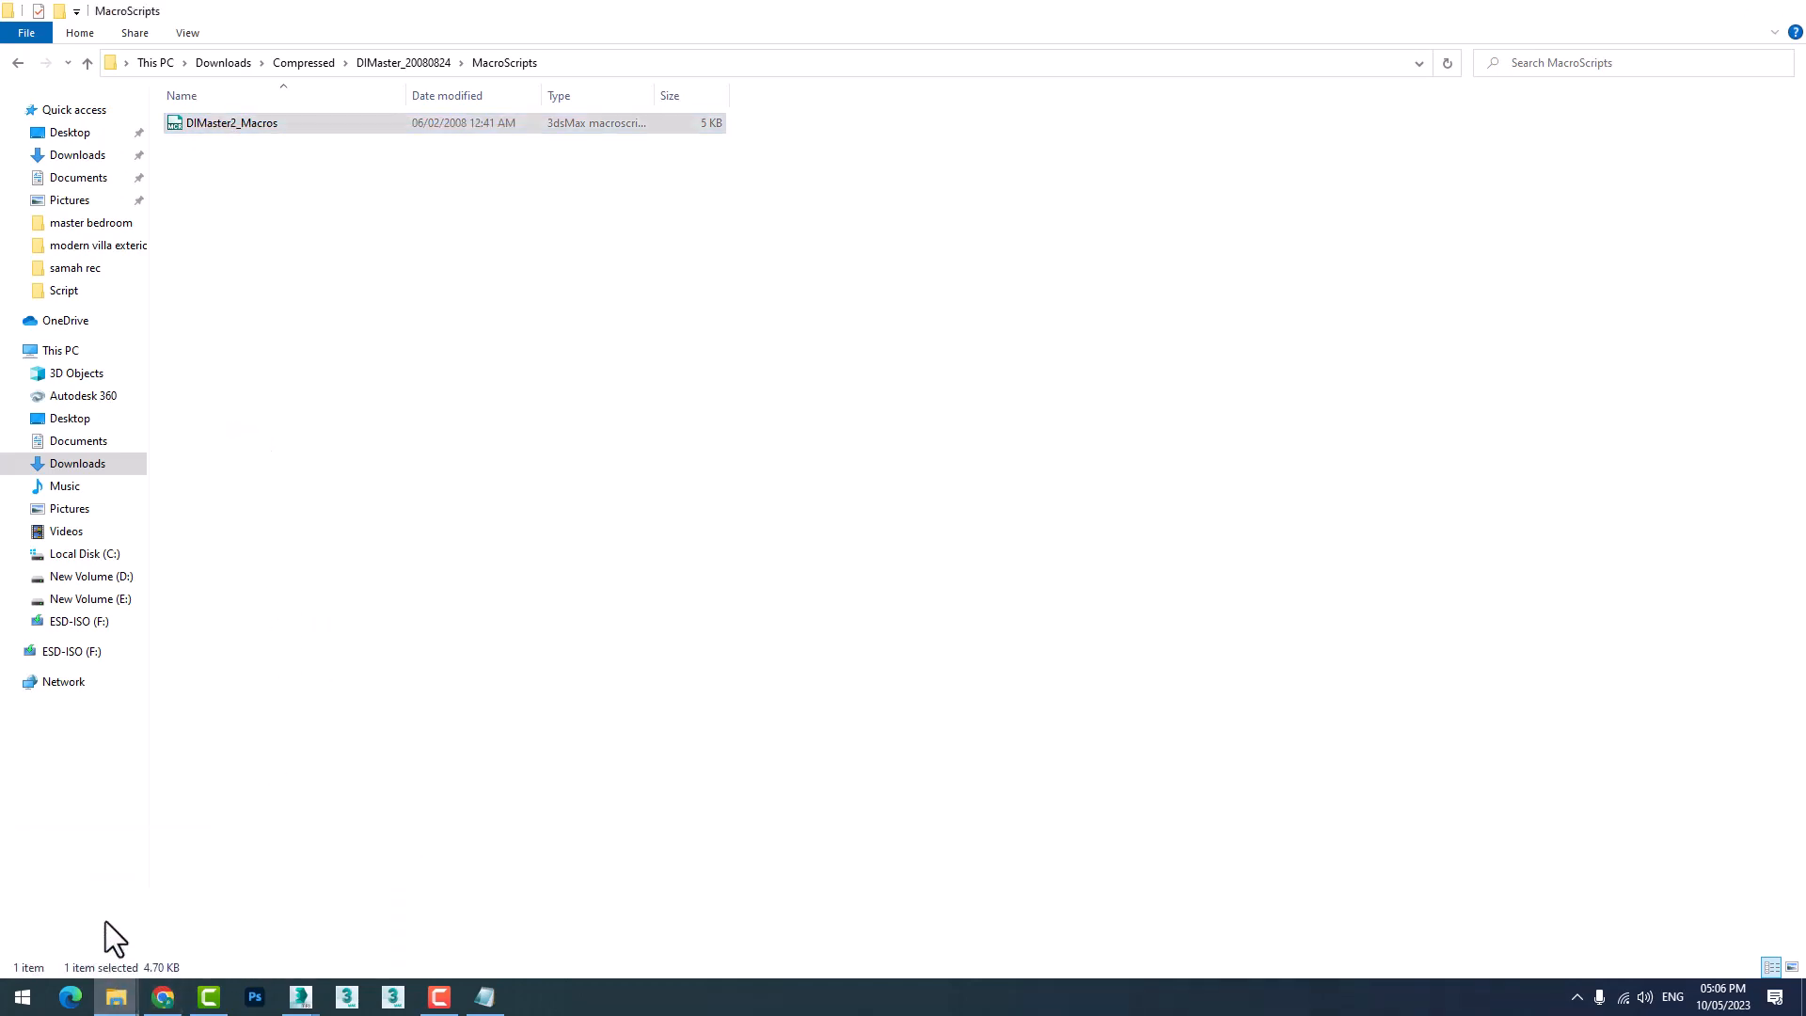
Open the MacroScripts folder of the 3ds Max 2015 installation, check it for the DIMaster2_Macros file and minimize the window.
mouse_move(116, 997)
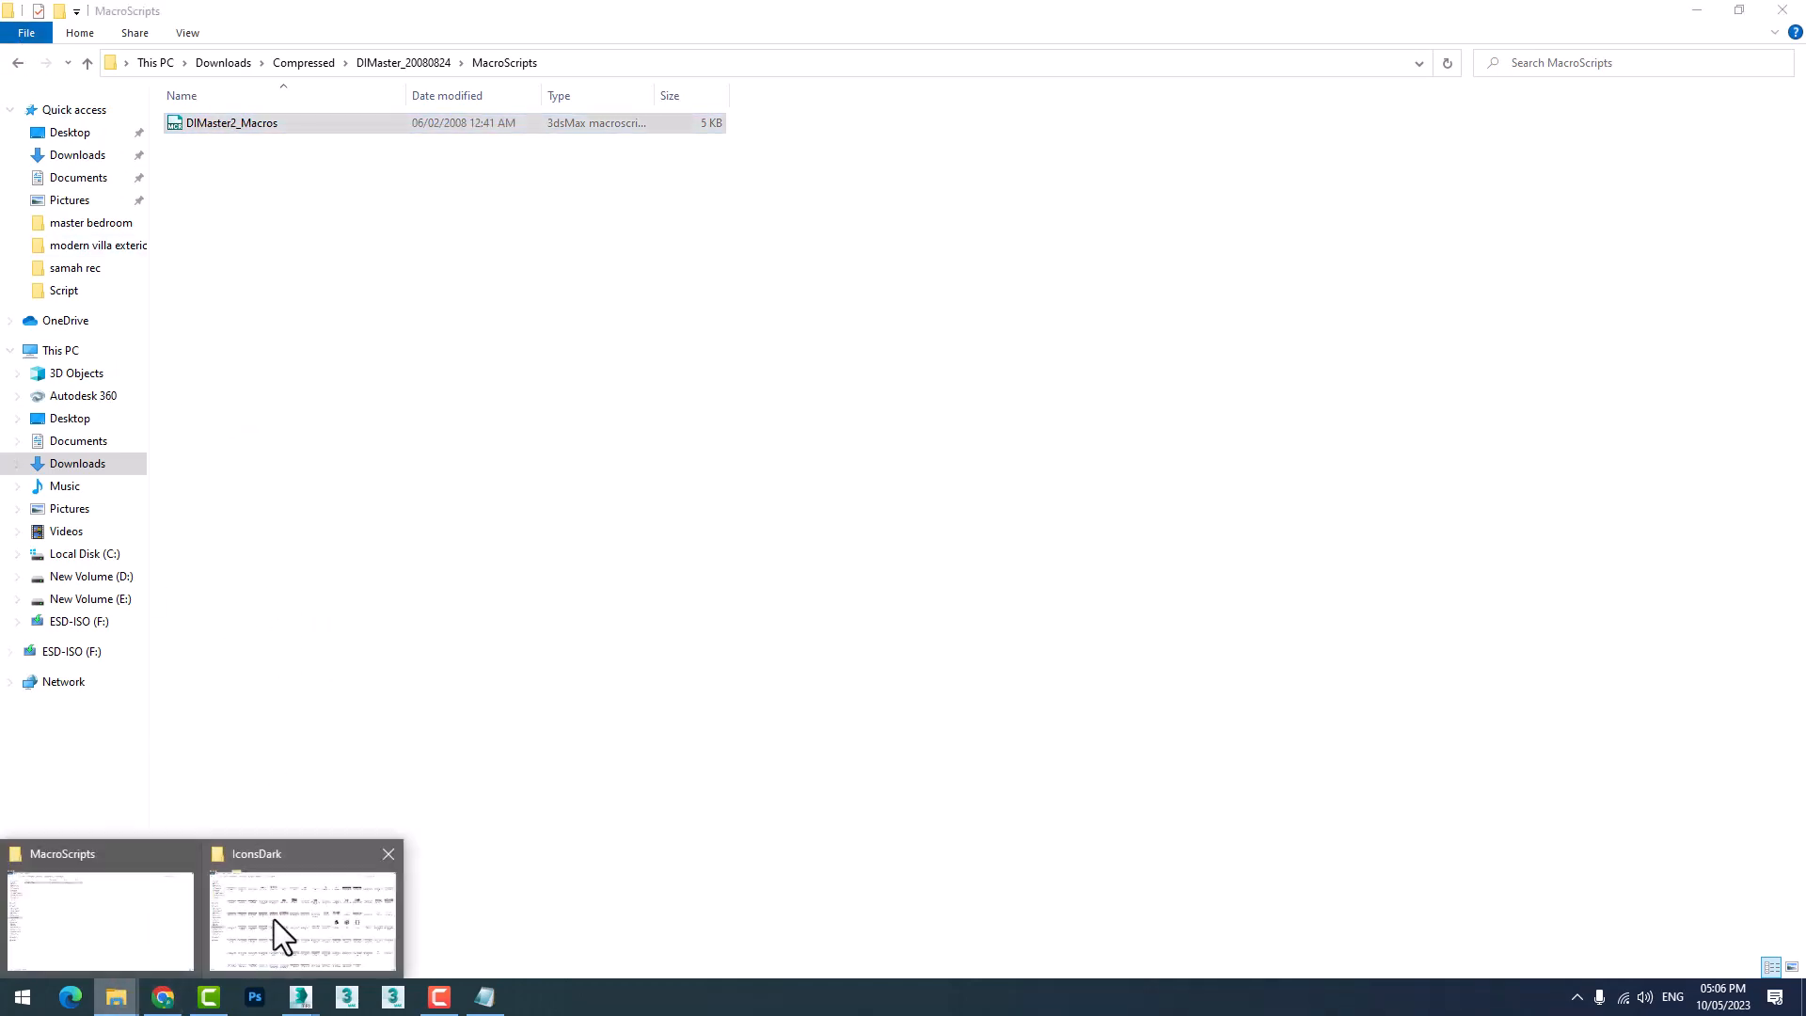
left_click(274, 931)
left_click(14, 62)
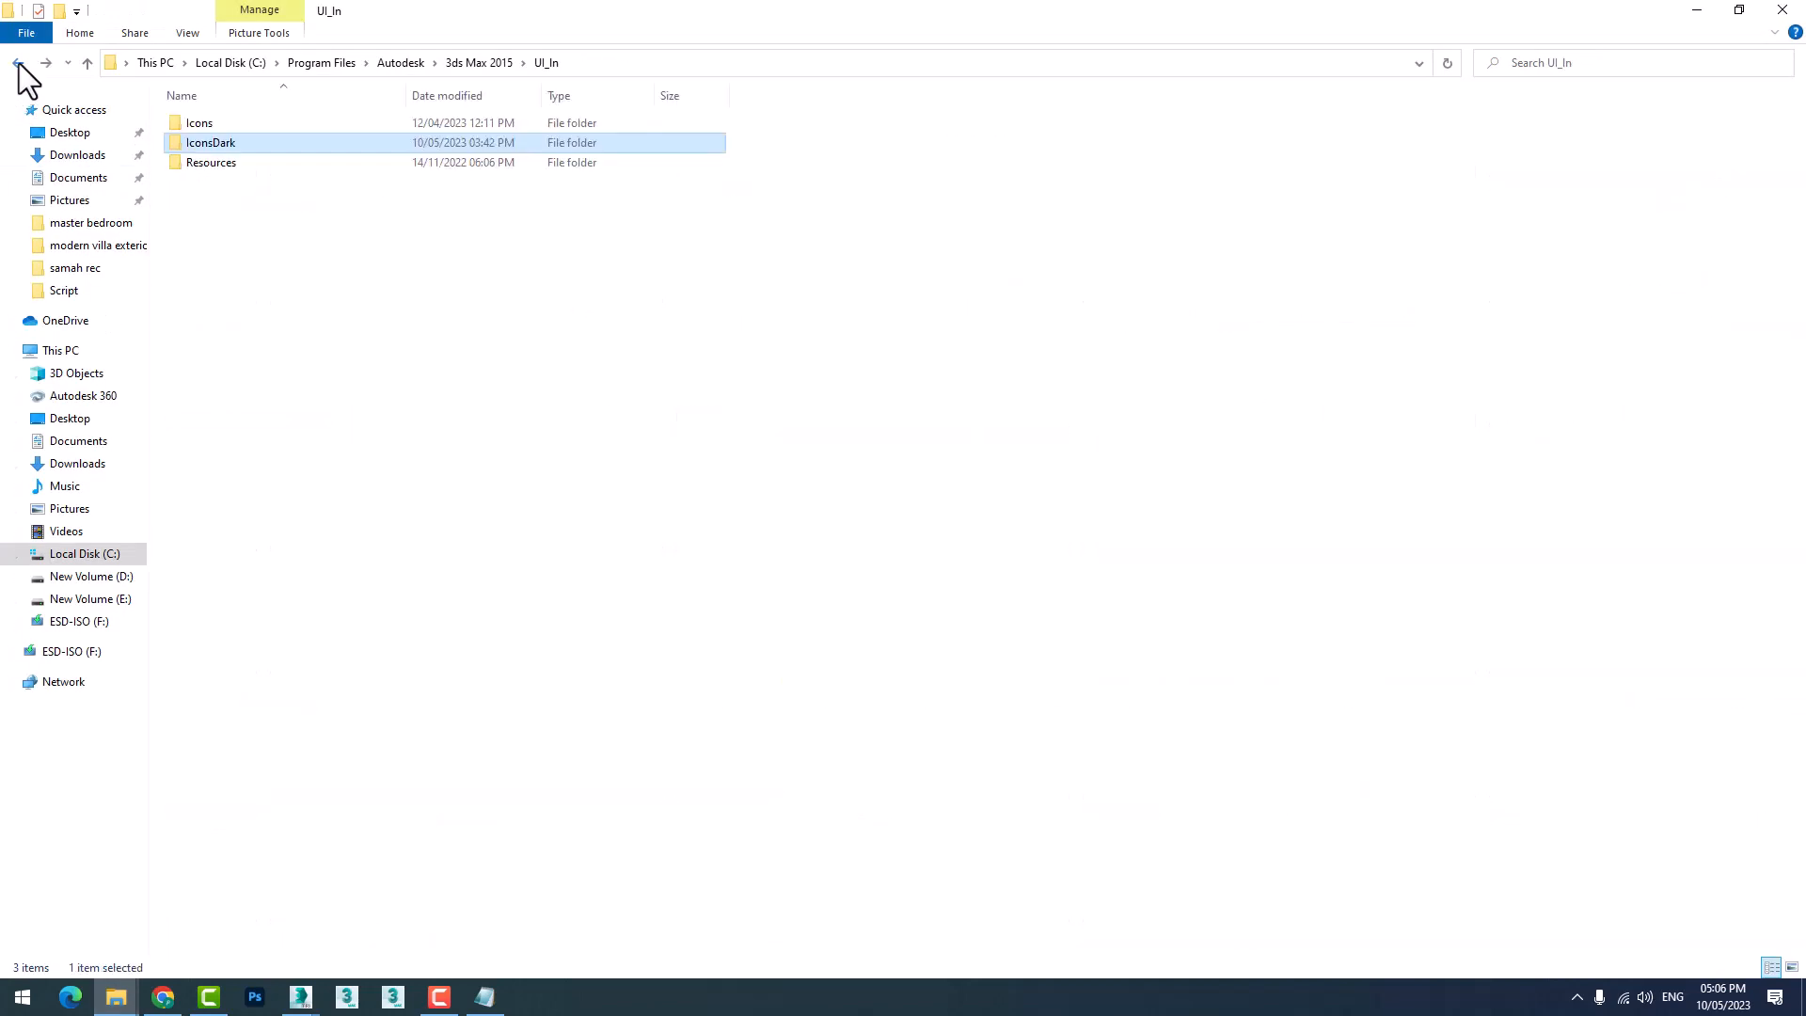
left_click(14, 62)
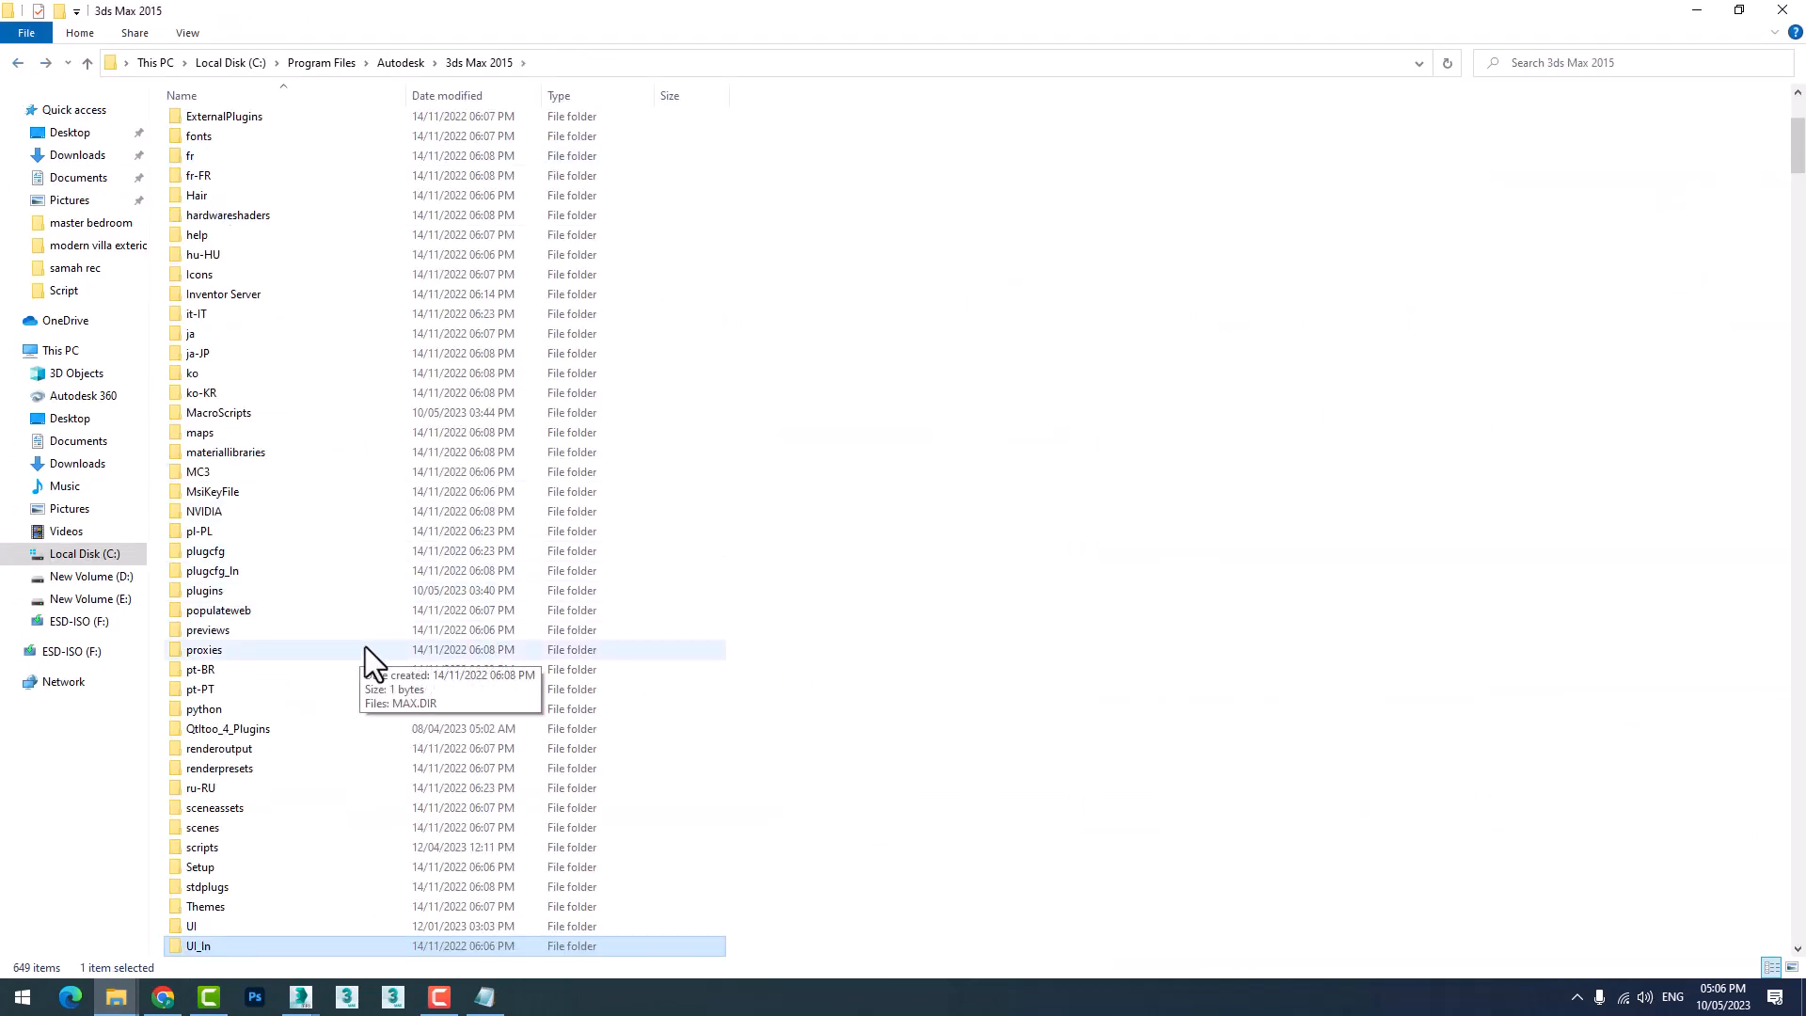
double_click(223, 410)
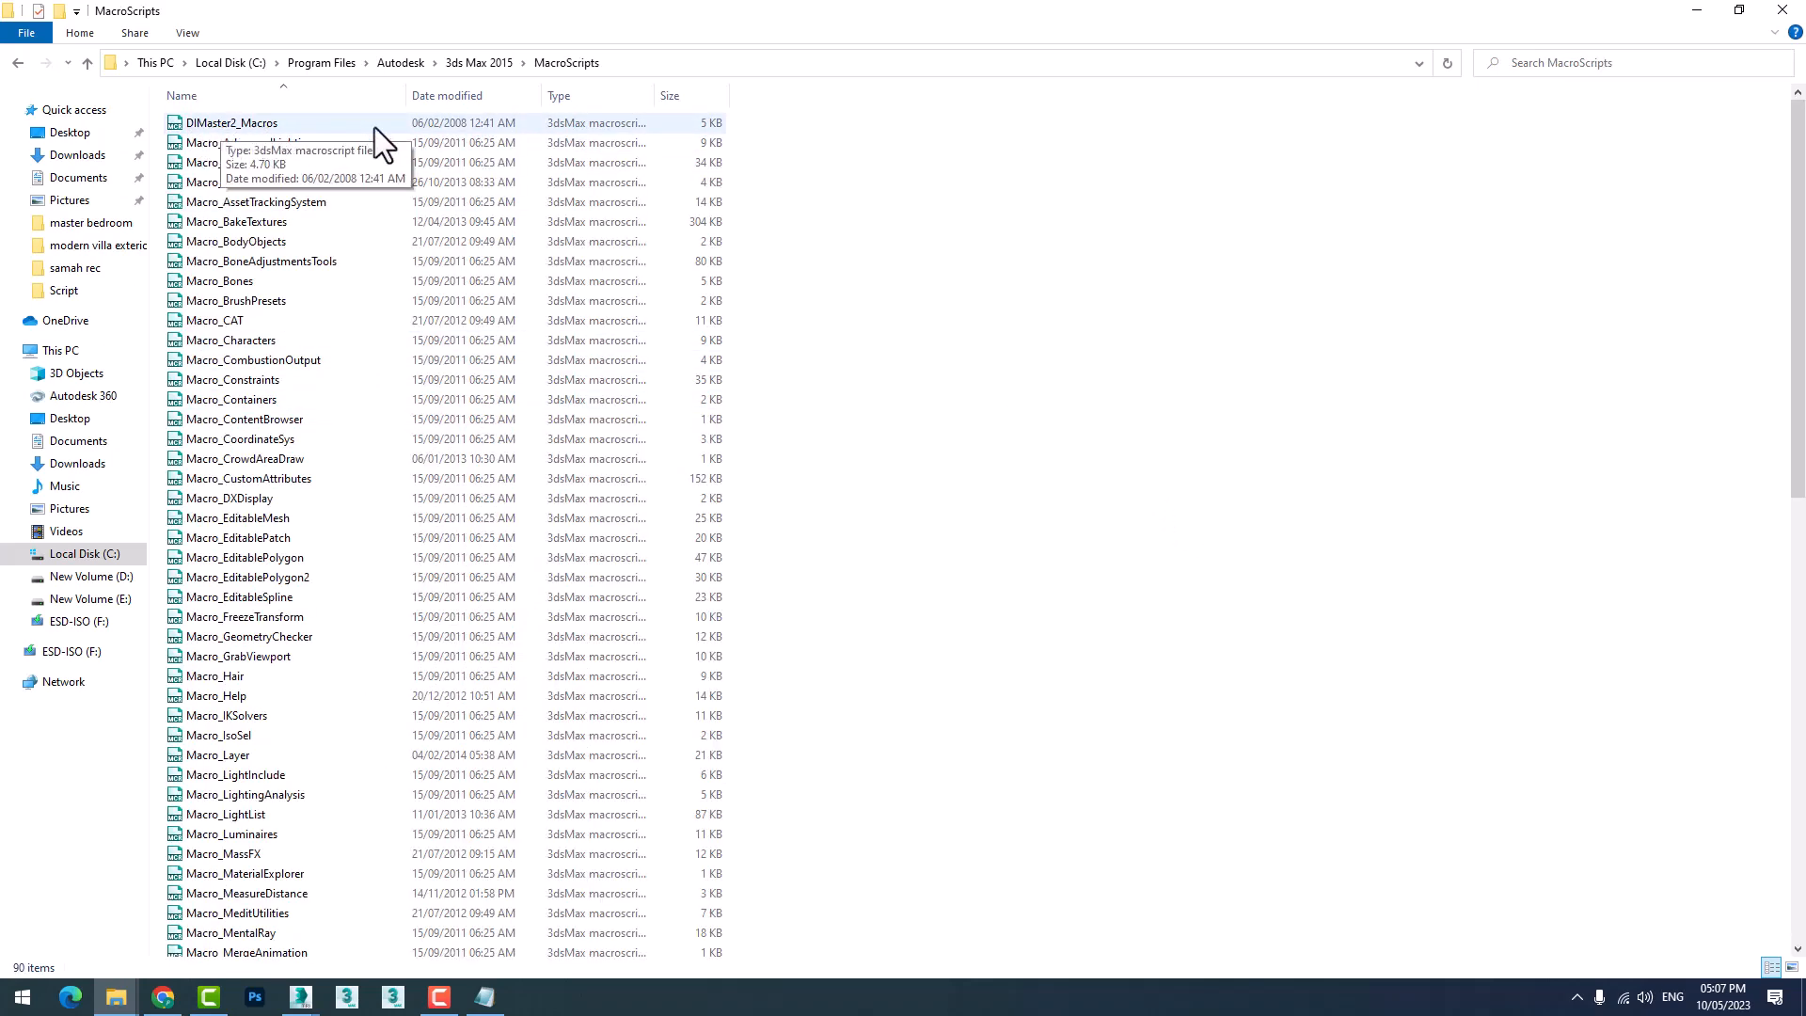
left_click(1682, 6)
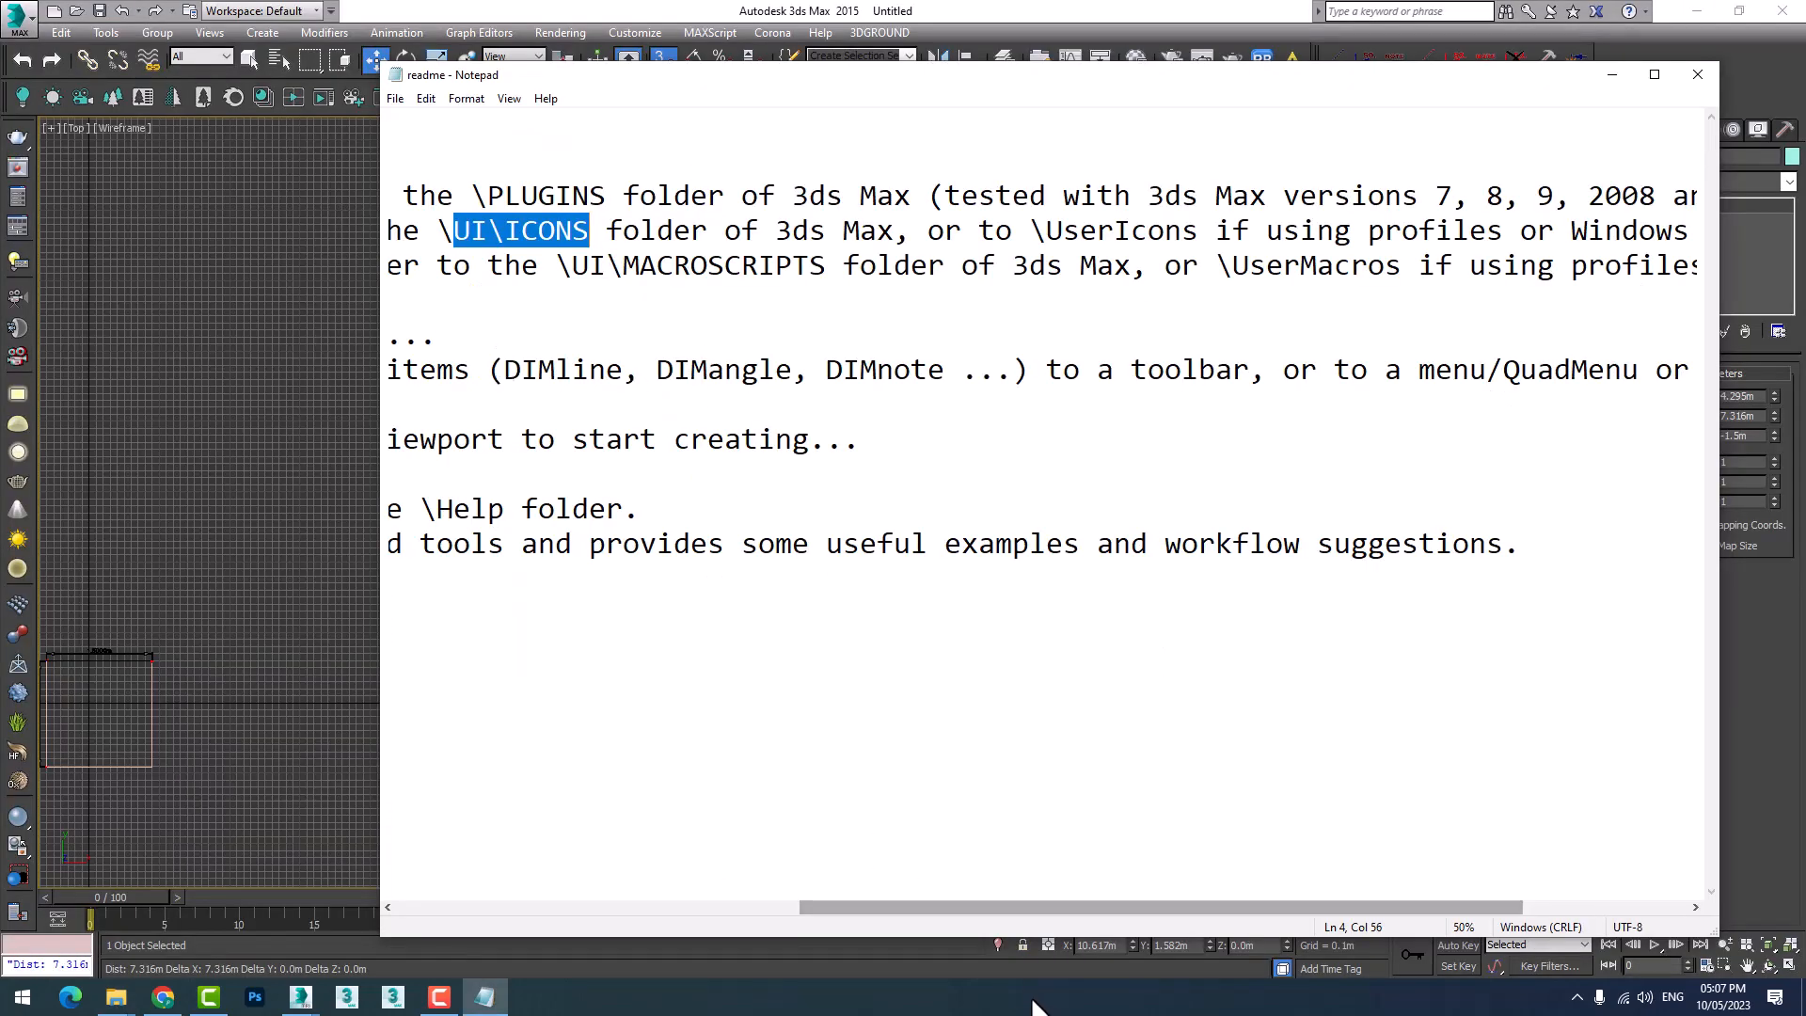
Read the readme's instructions on the MACROSCRIPTS destination and on customizing the user interface after starting 3ds Max.
left_click_drag(928, 908, 496, 880)
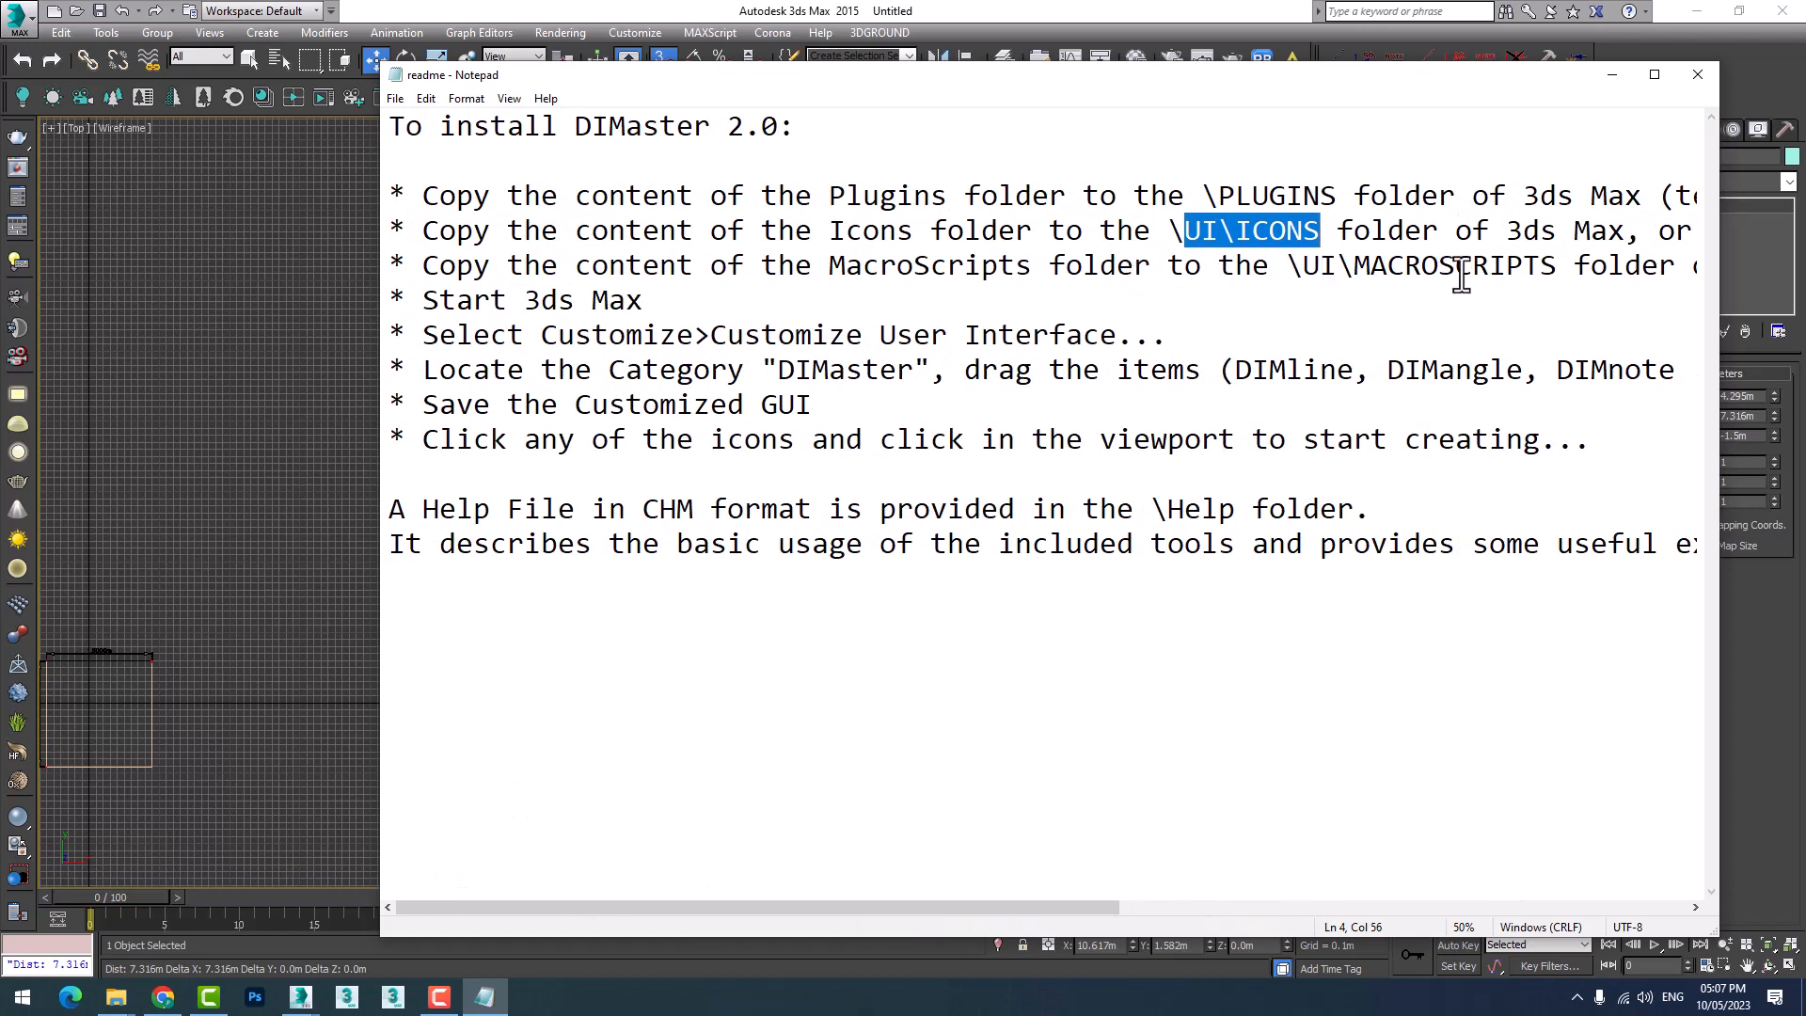
left_click_drag(1365, 258, 1510, 298)
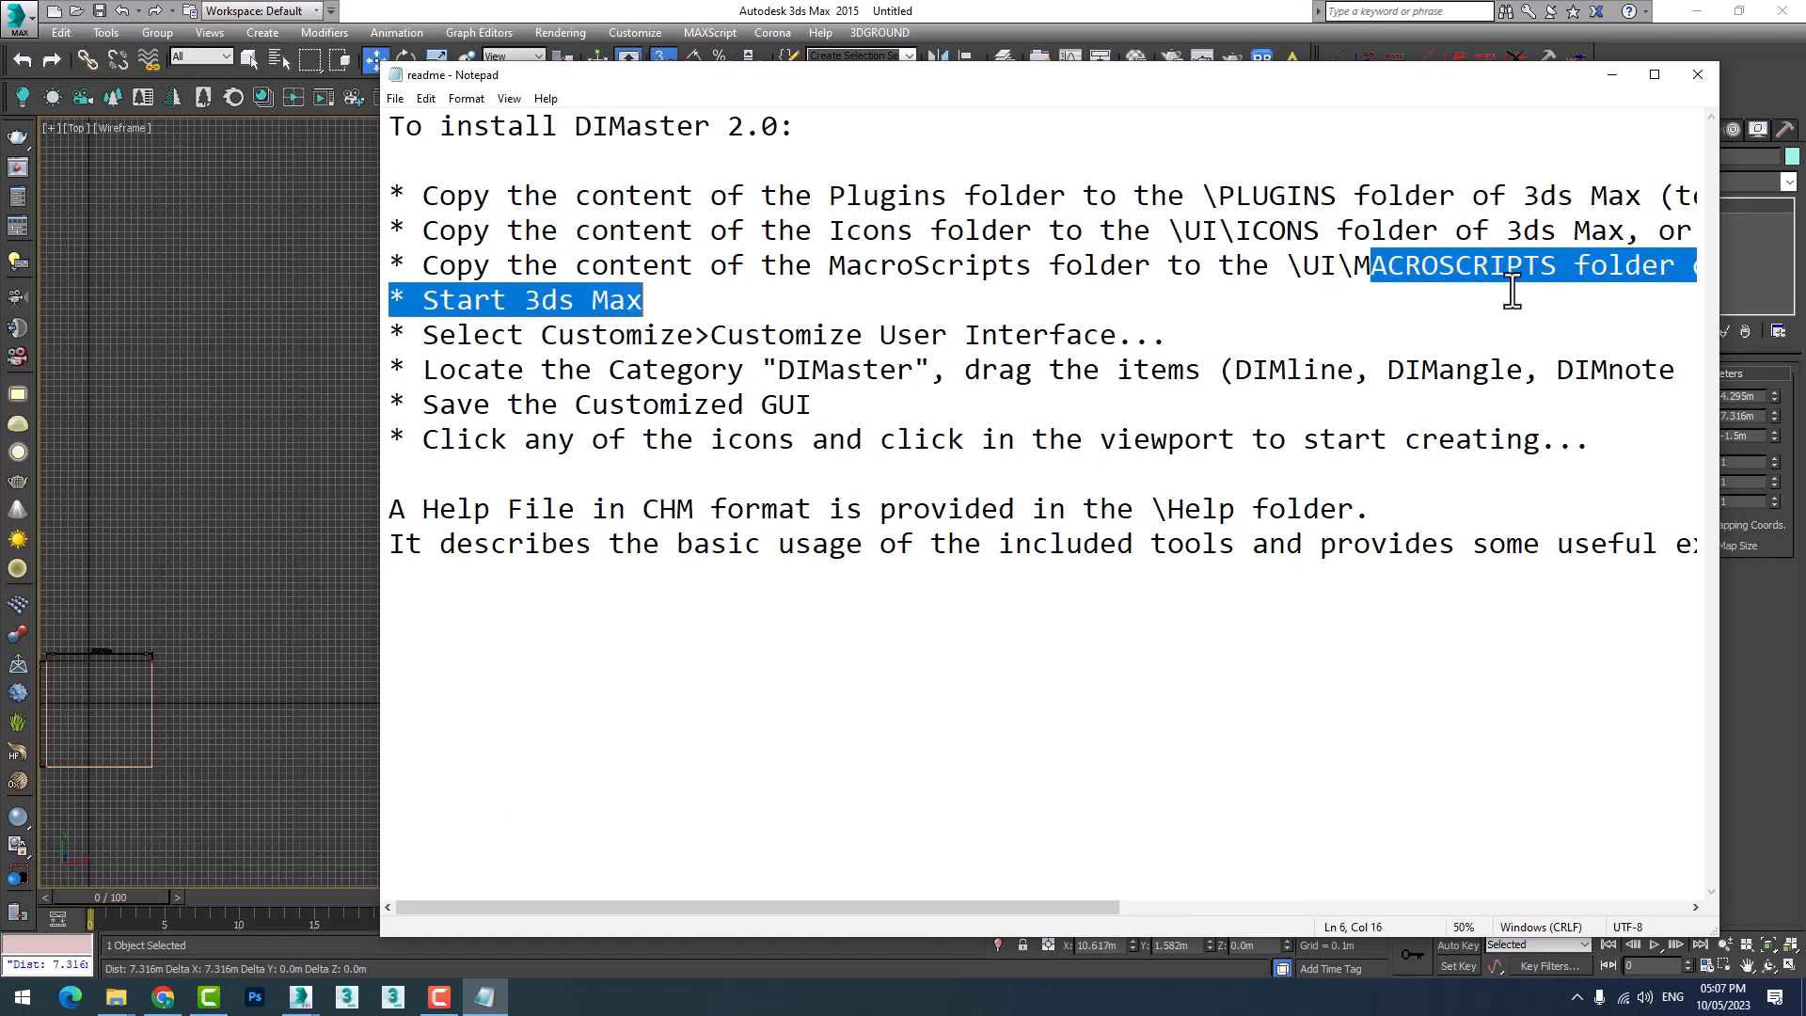
left_click(1511, 293)
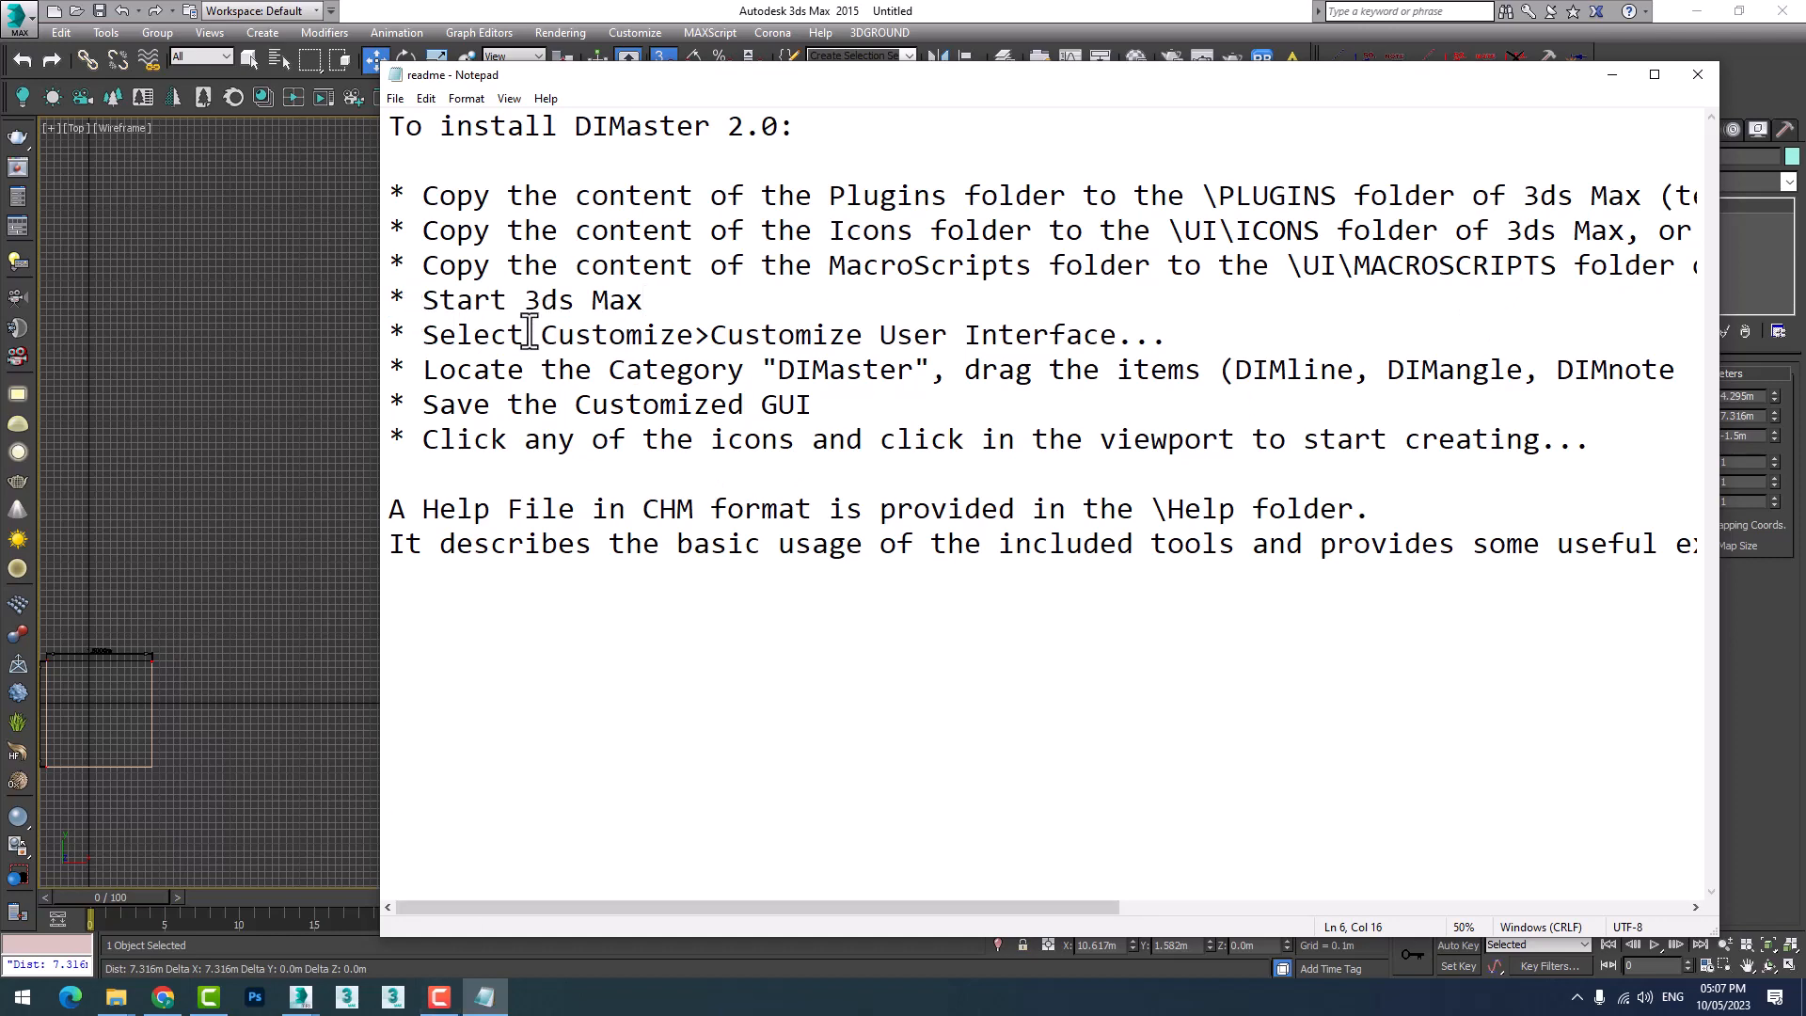
left_click(286, 395)
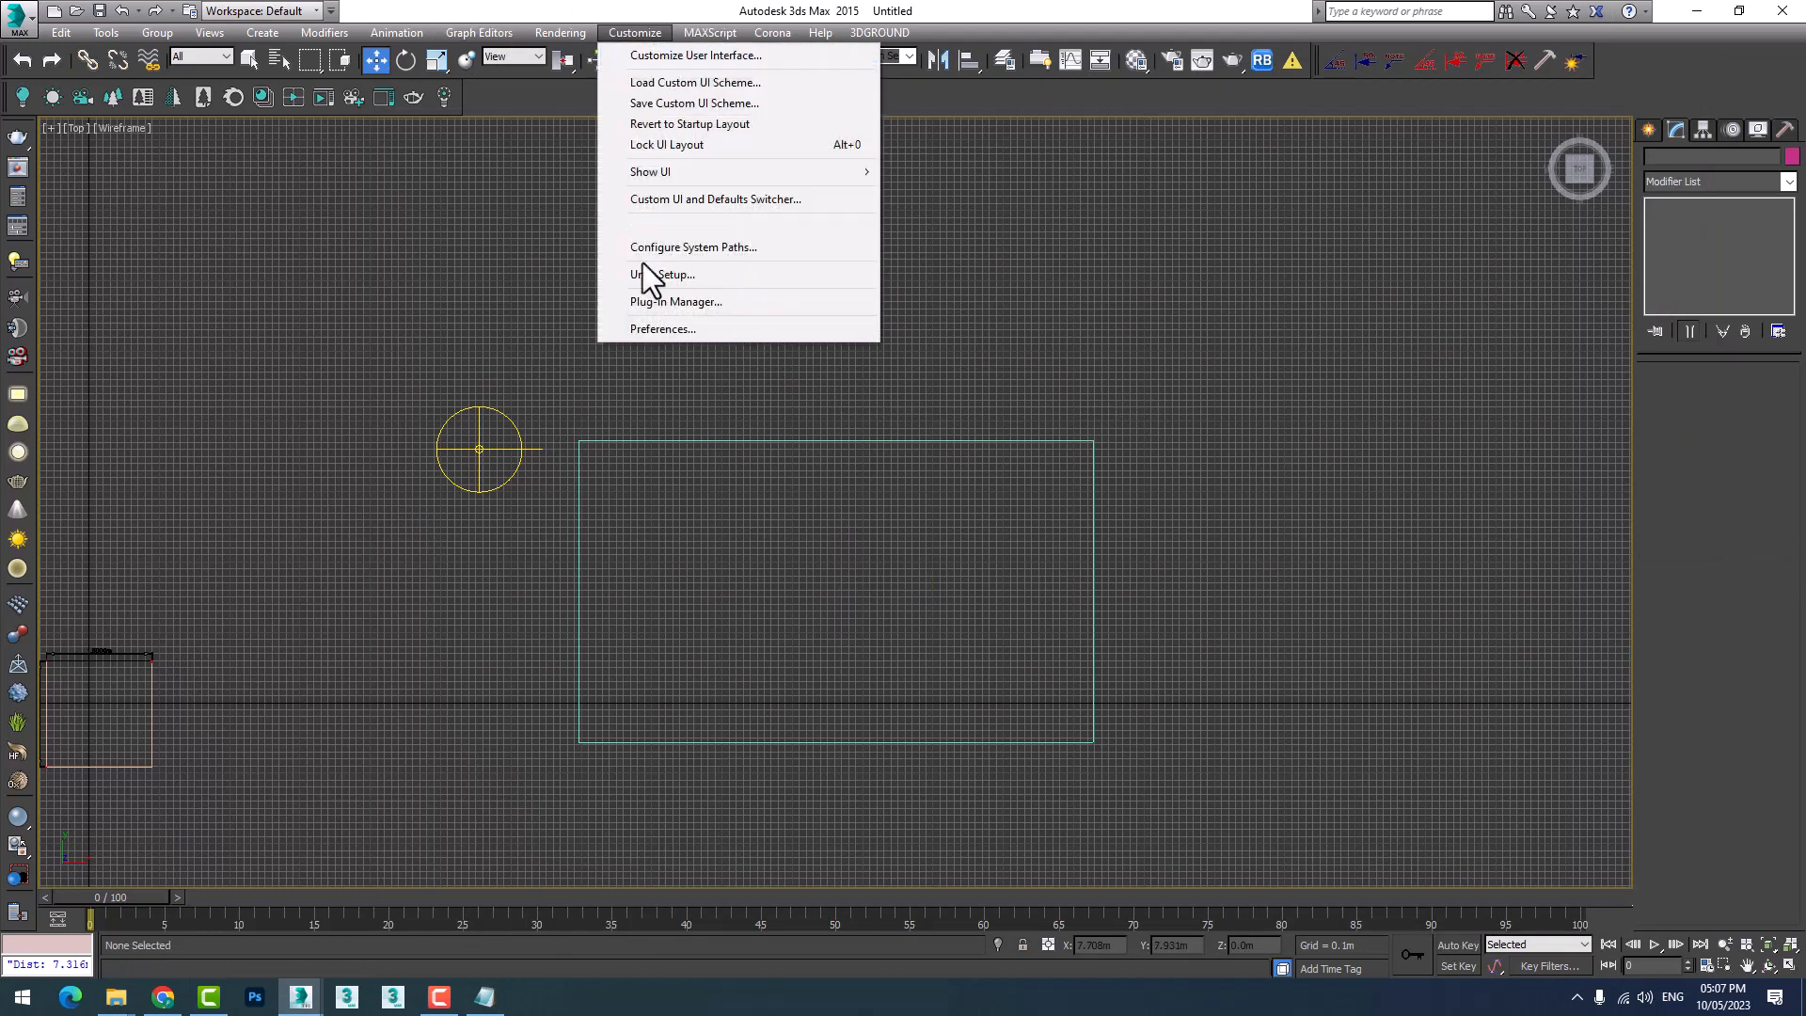
left_click(485, 996)
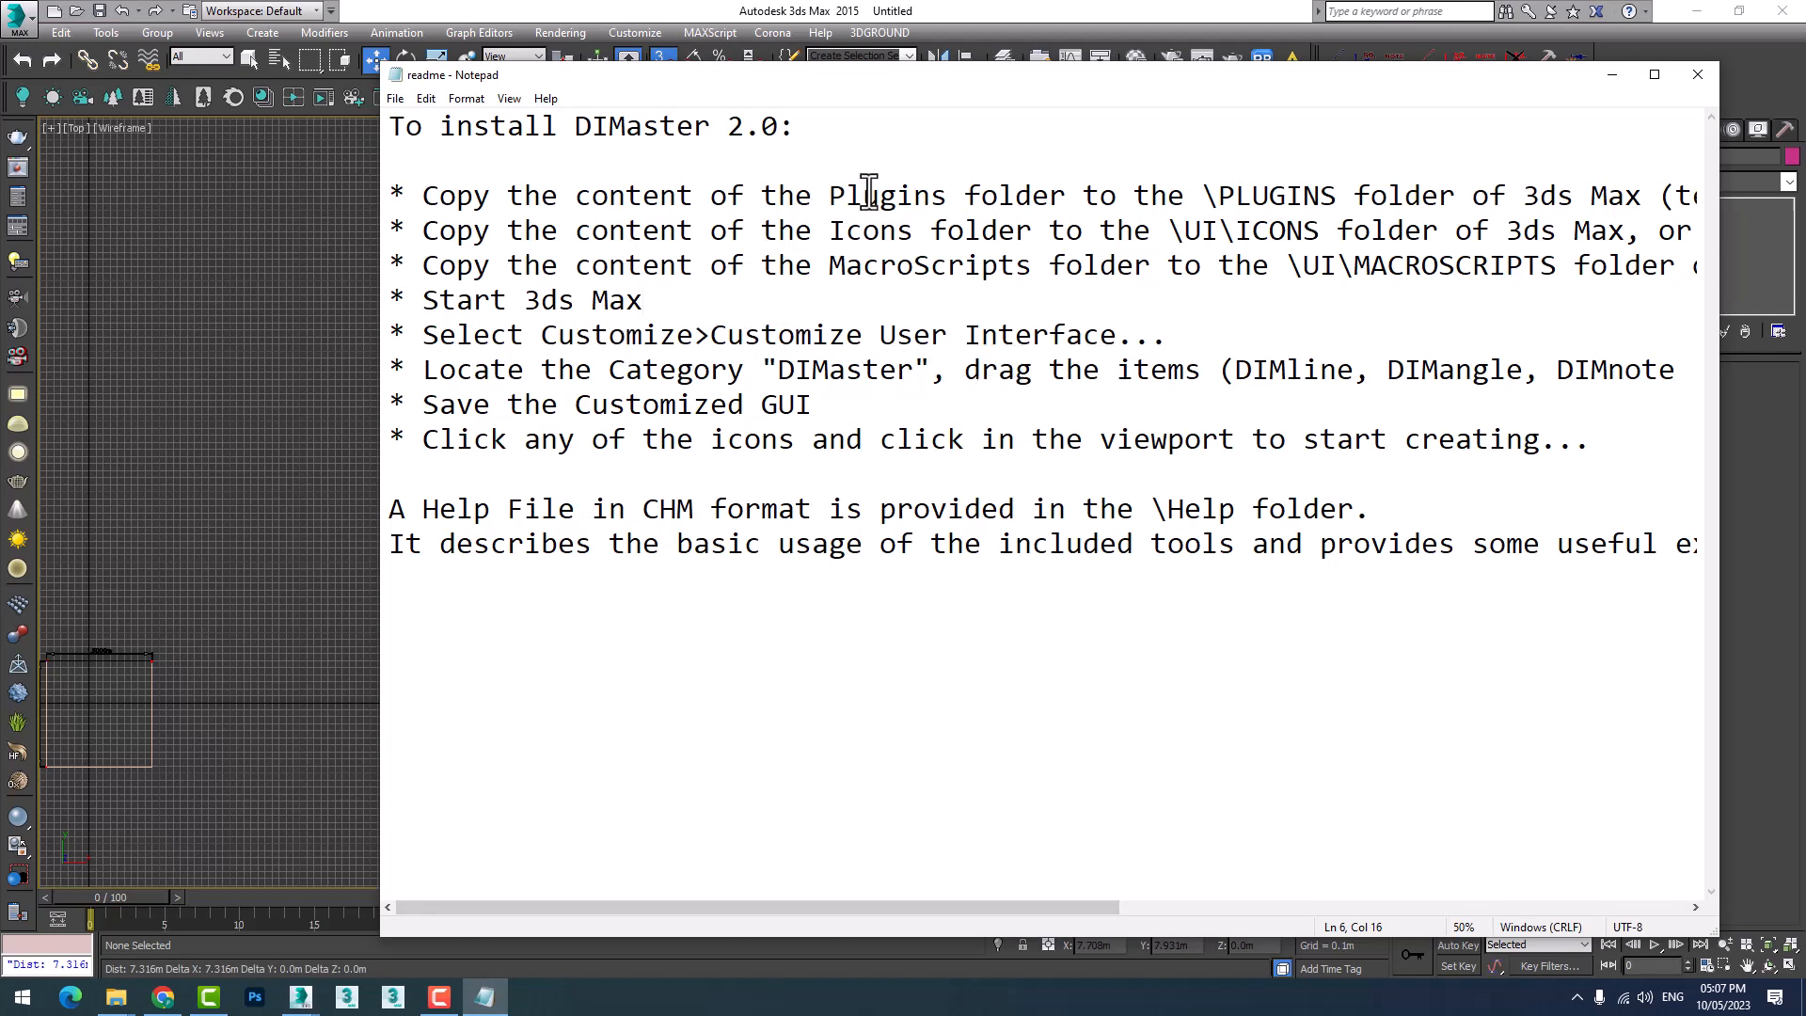
Open the toolbar settings of Customize User Interface.
left_click(645, 32)
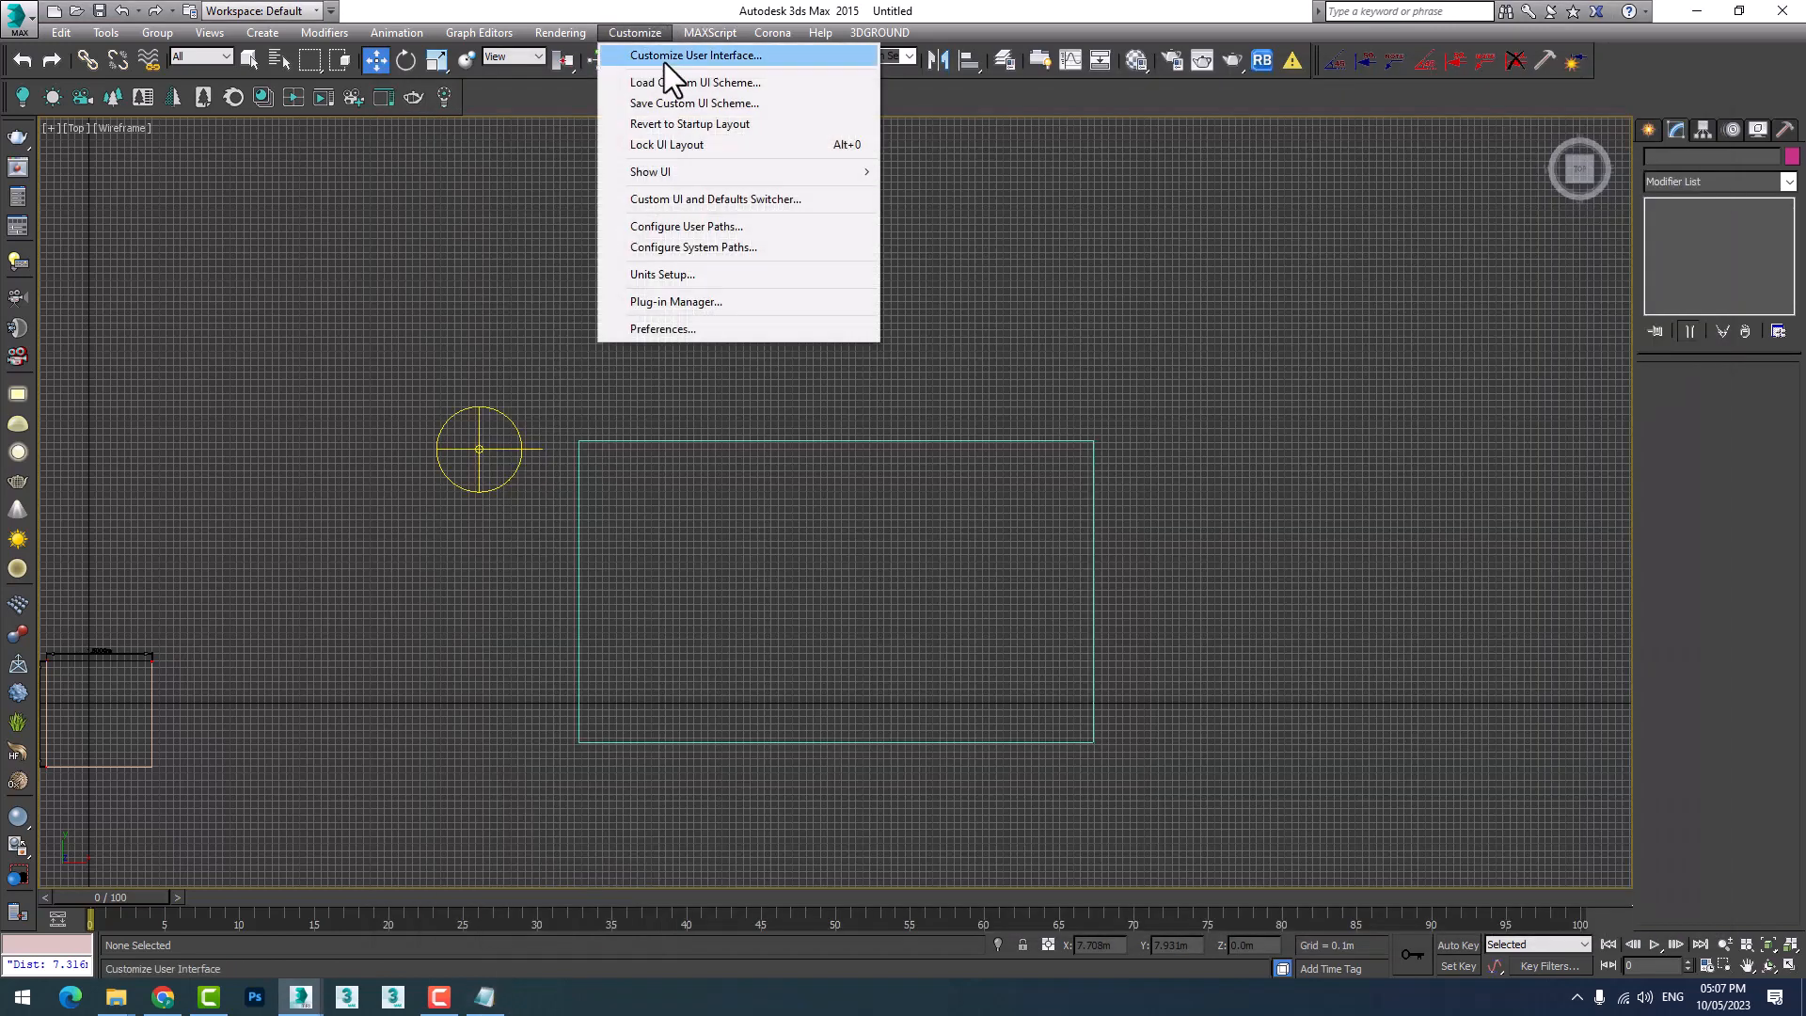
left_click(663, 55)
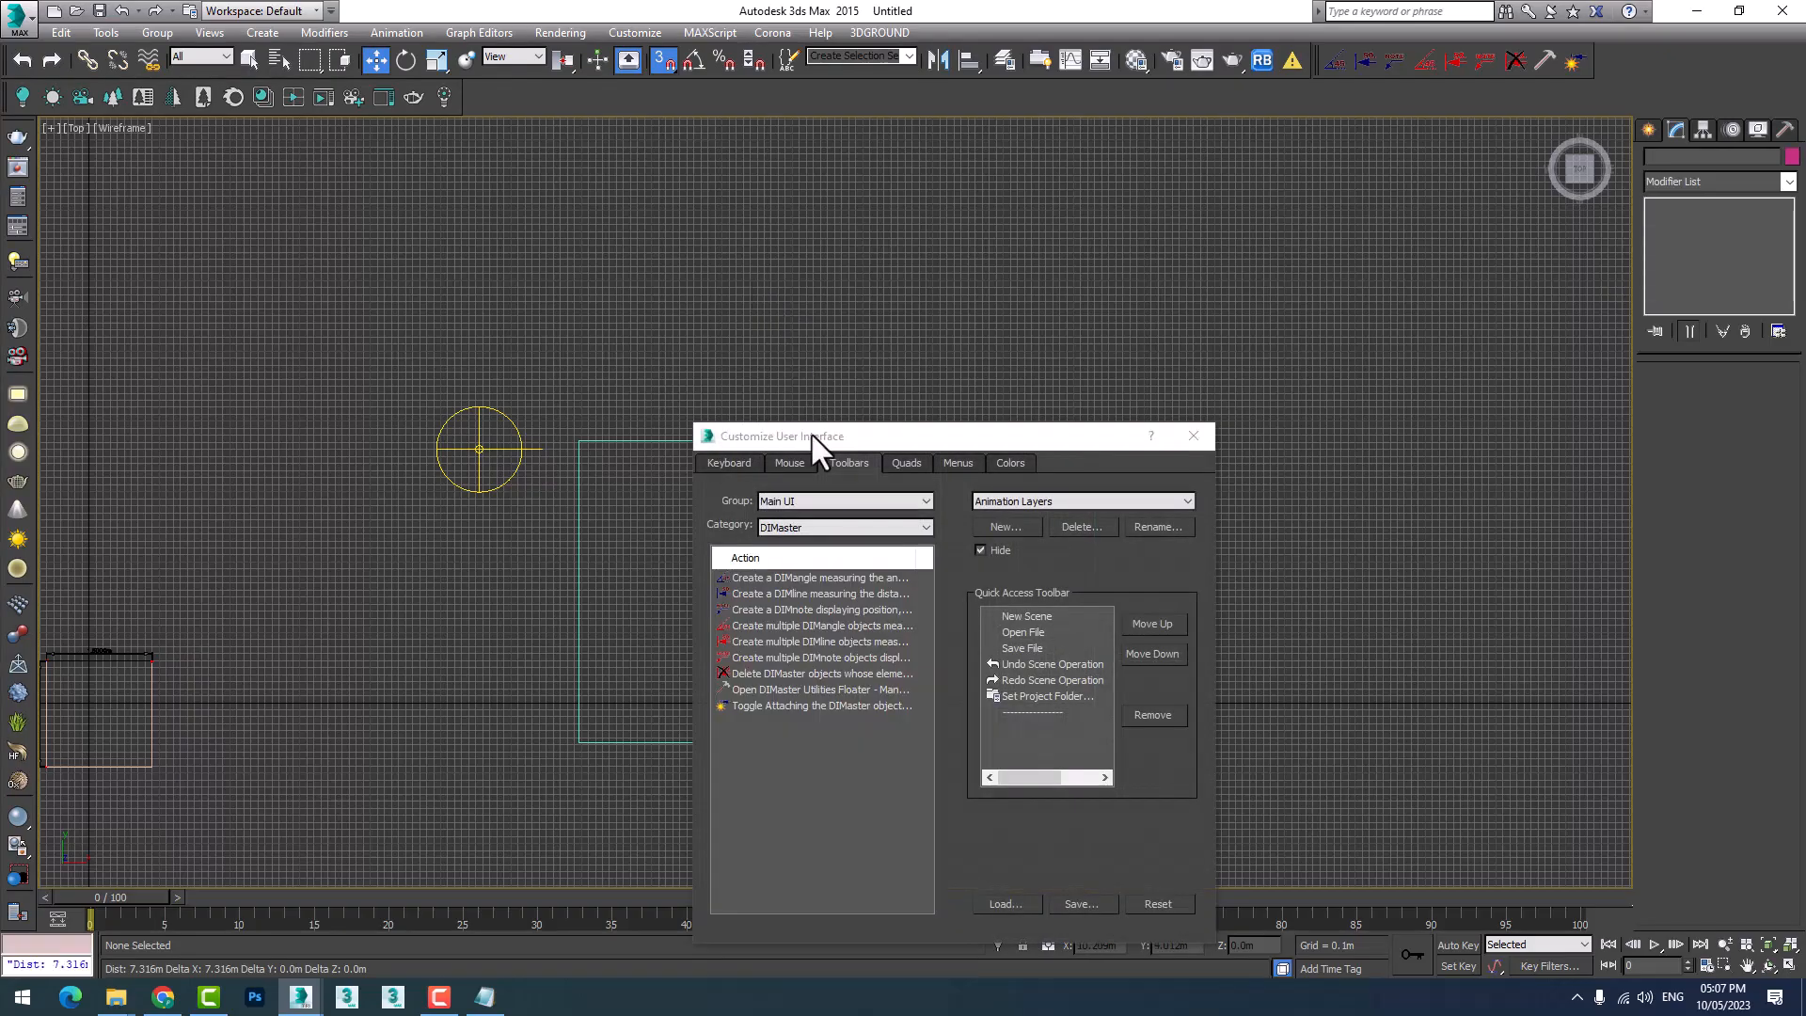
left_click_drag(811, 432, 652, 309)
left_click(571, 340)
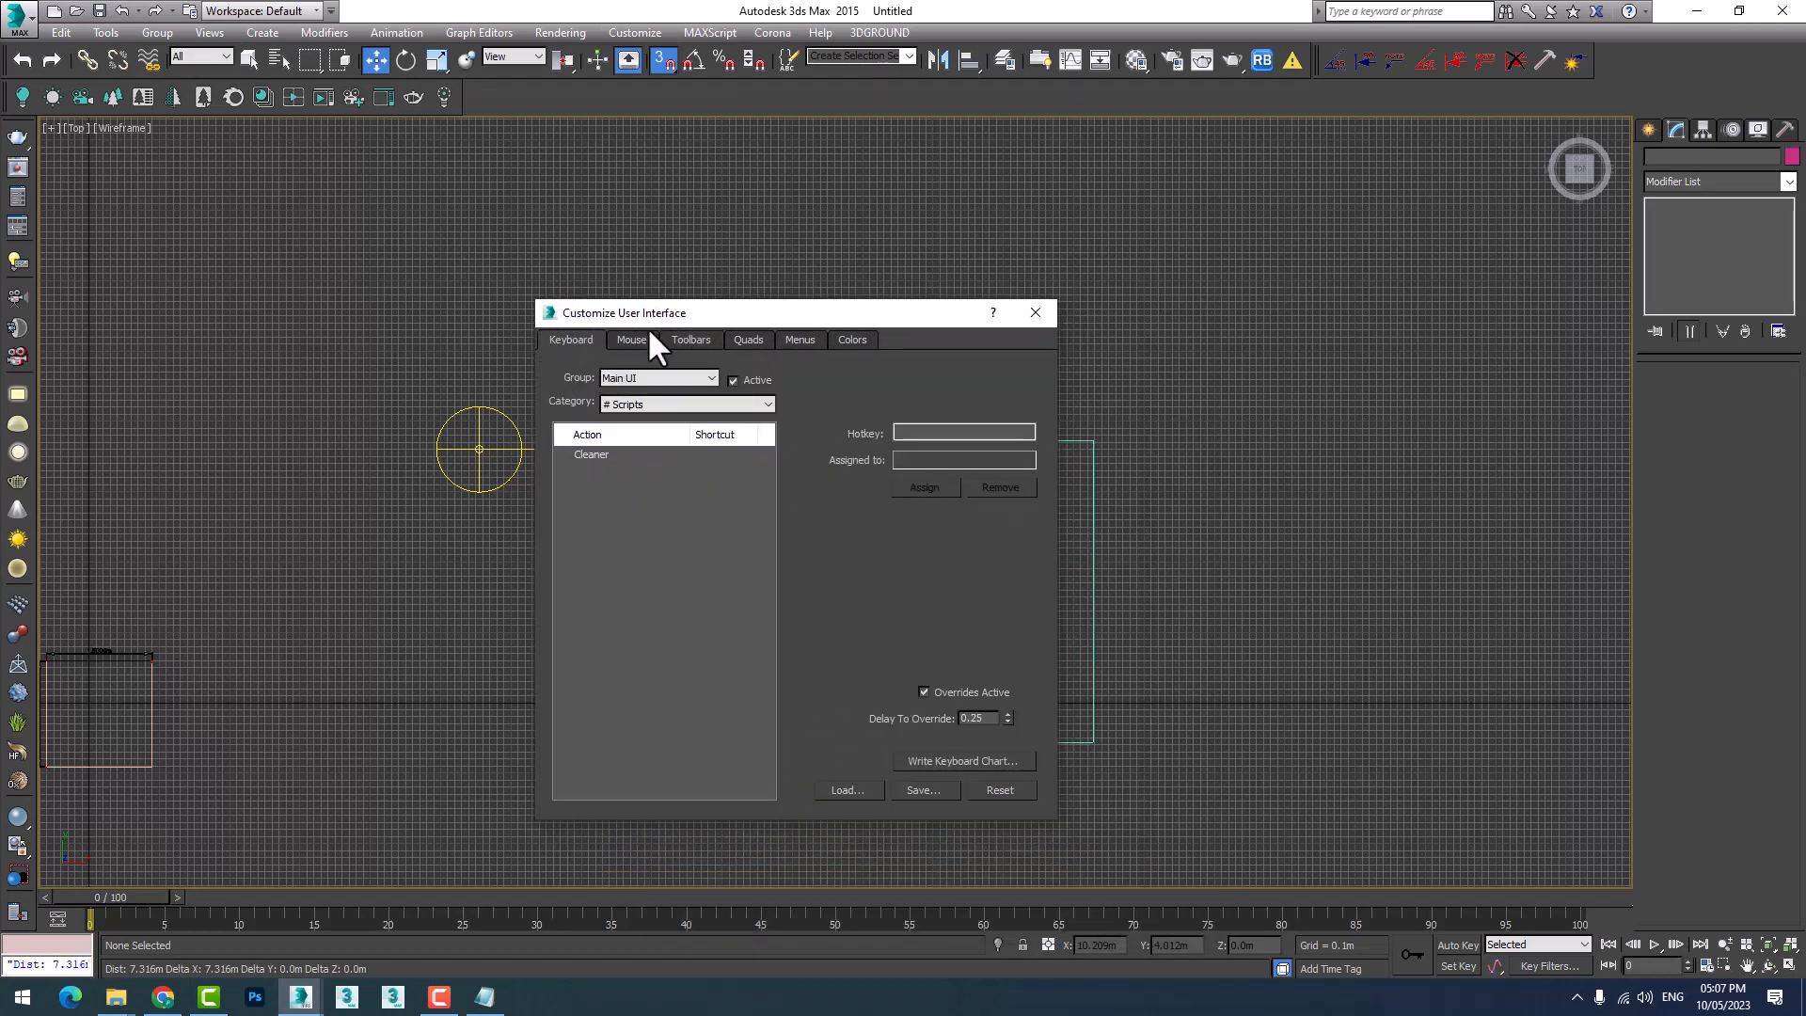
left_click(673, 339)
List the toolbar actions of the # Scripts category and of All Commands.
left_click(657, 403)
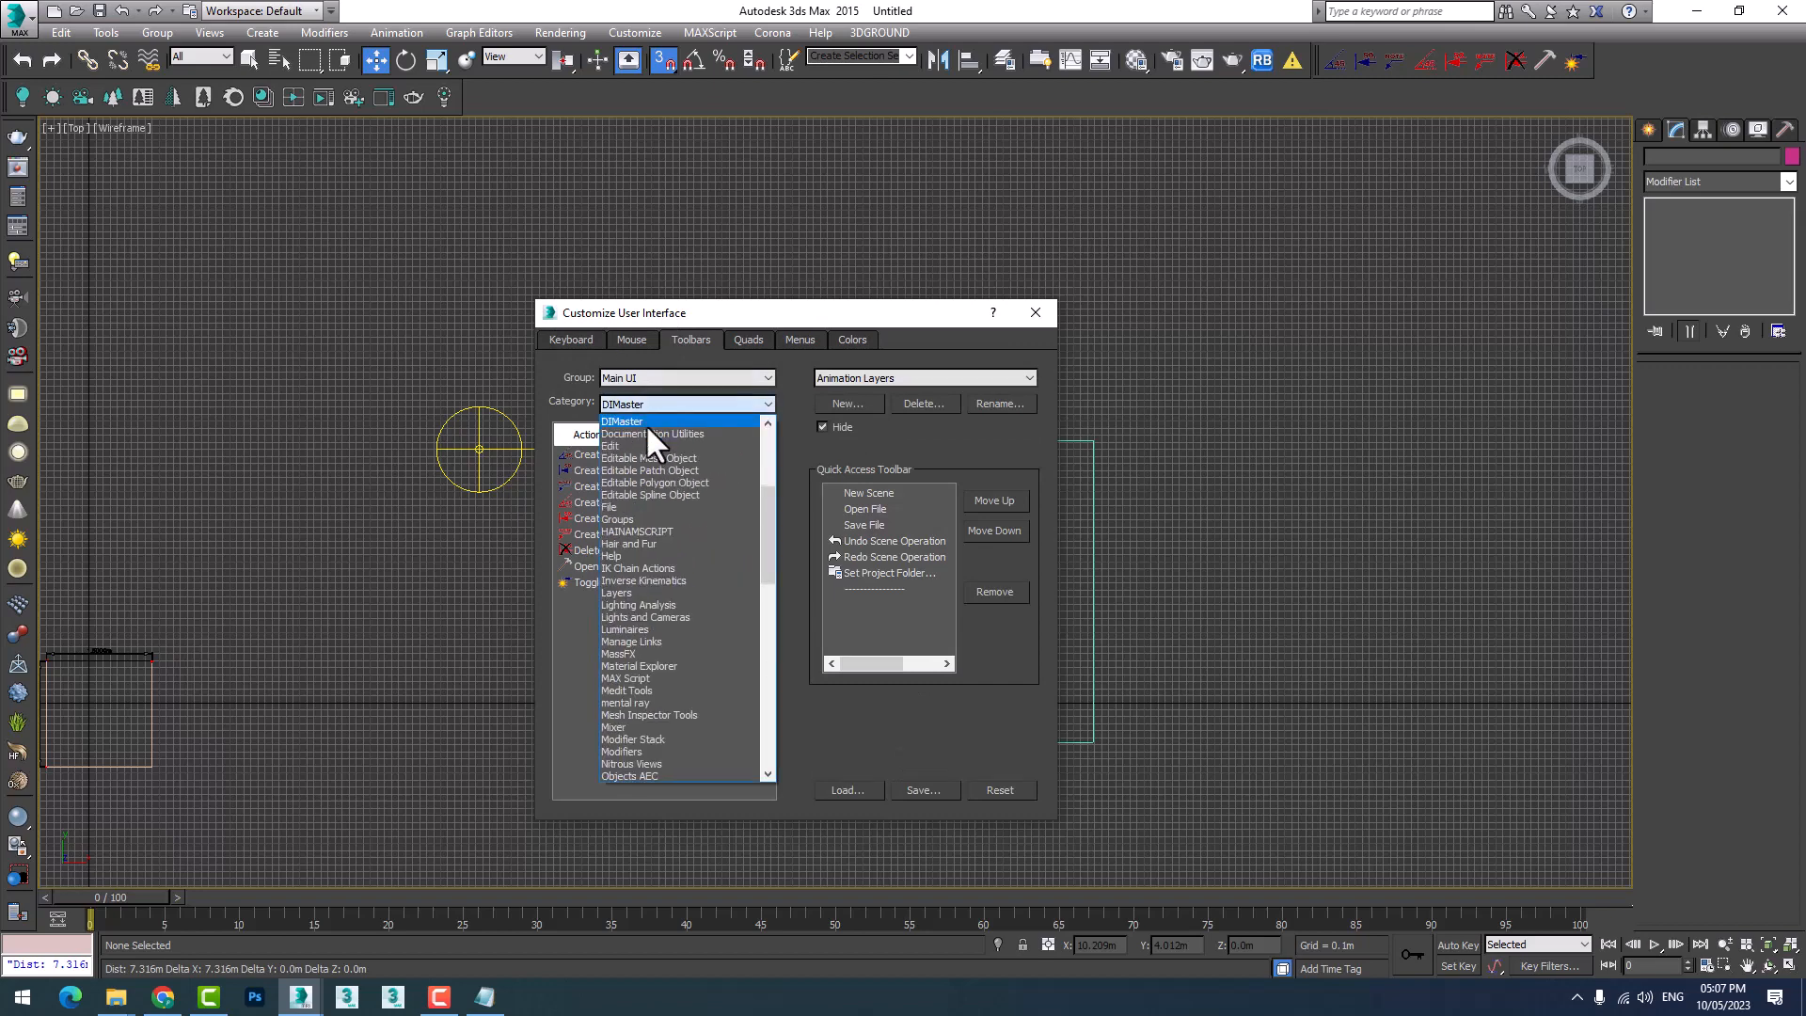
scroll(677, 456, "up", 6)
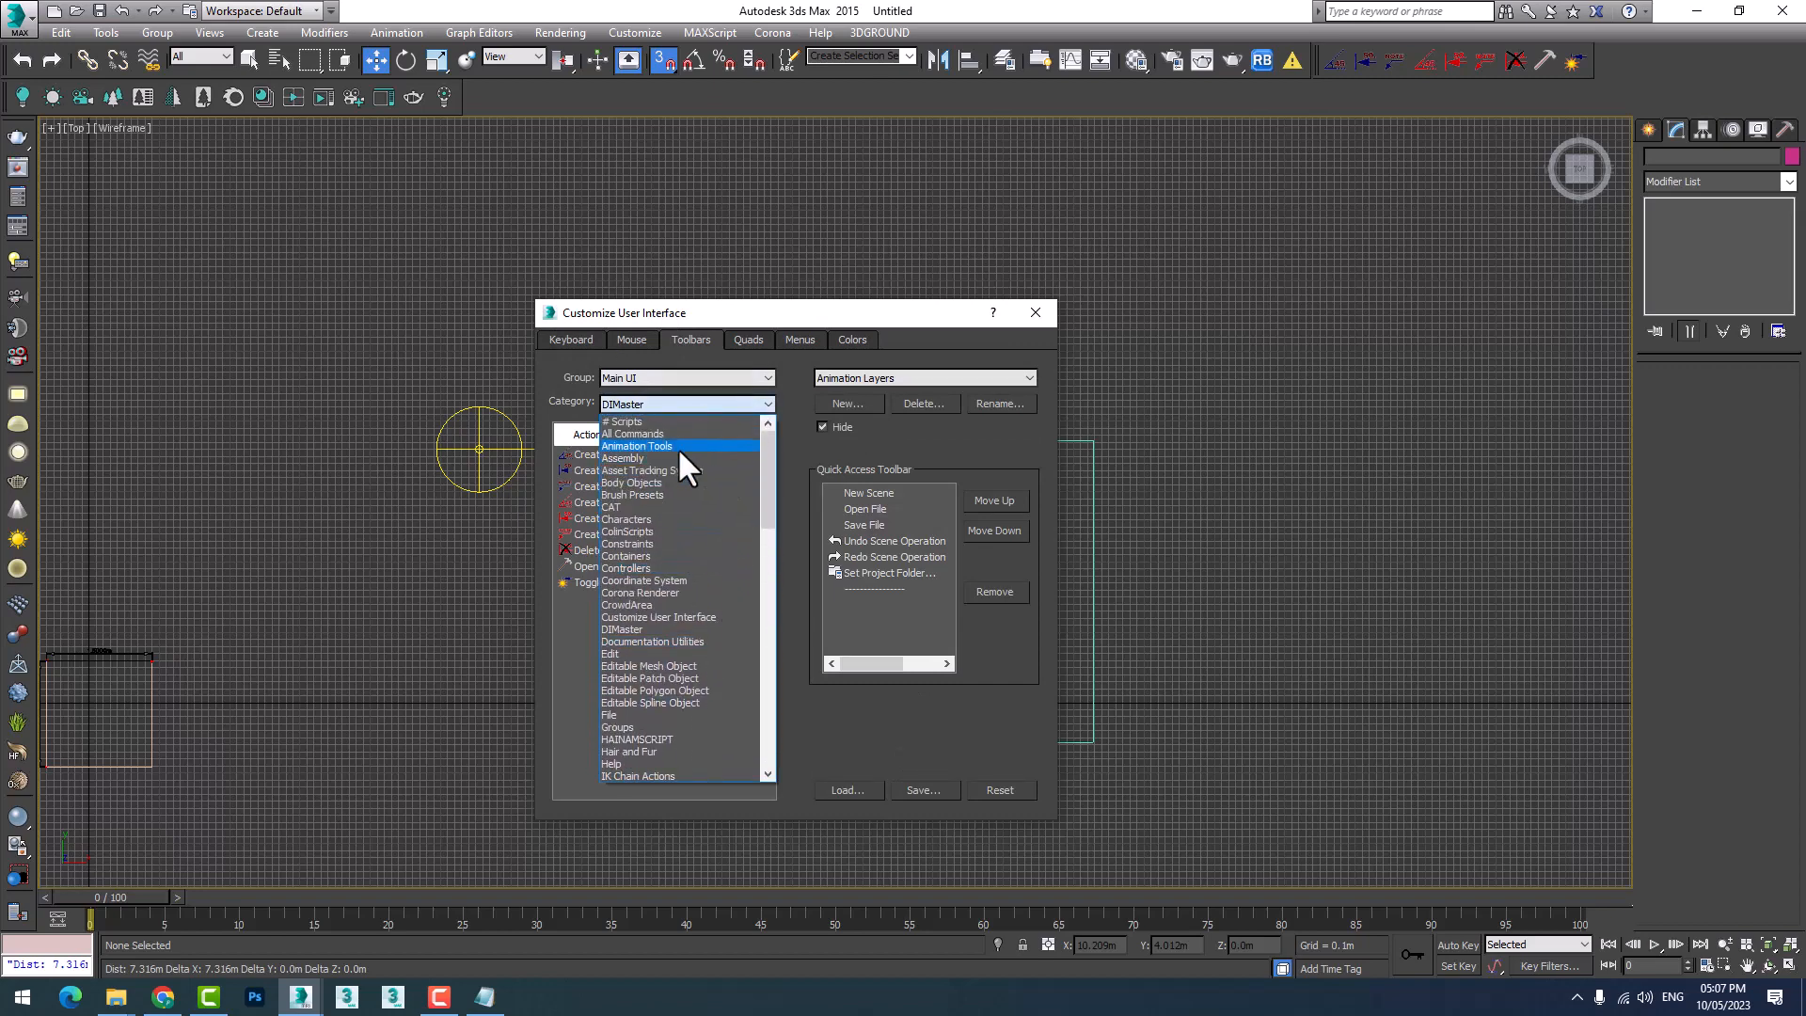
left_click(652, 422)
left_click(650, 404)
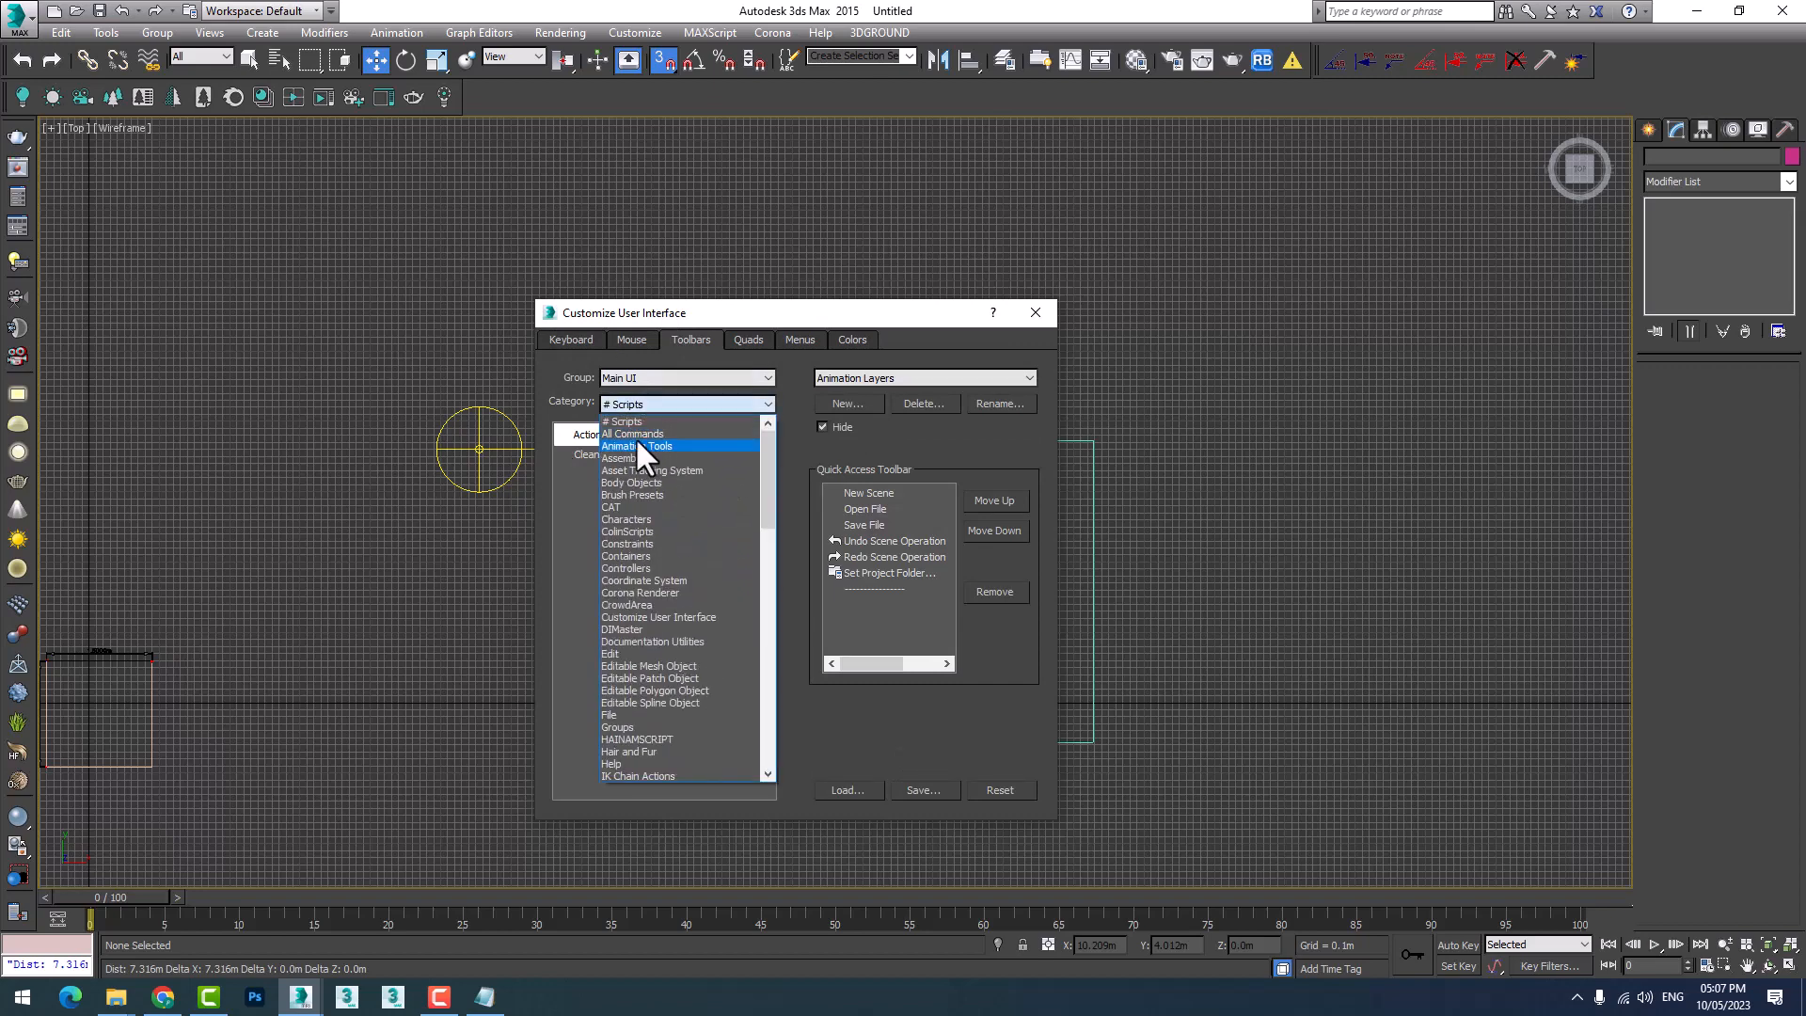
left_click(636, 434)
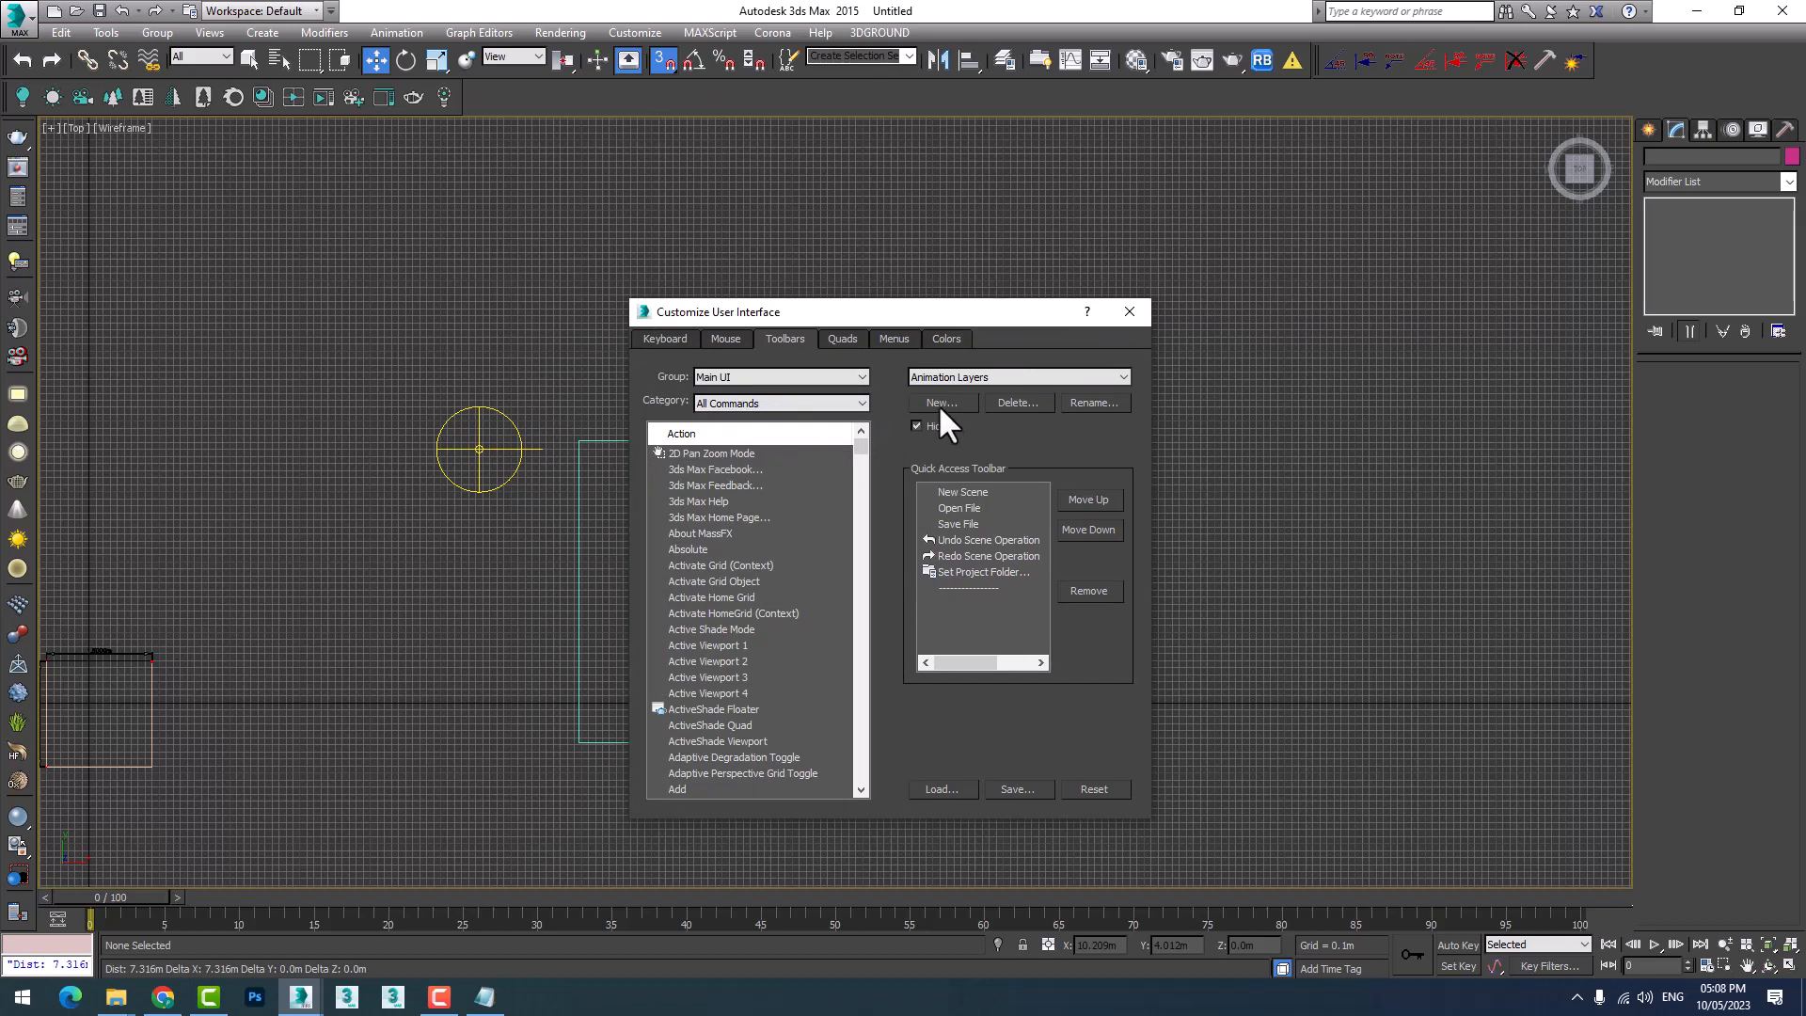
left_click(752, 404)
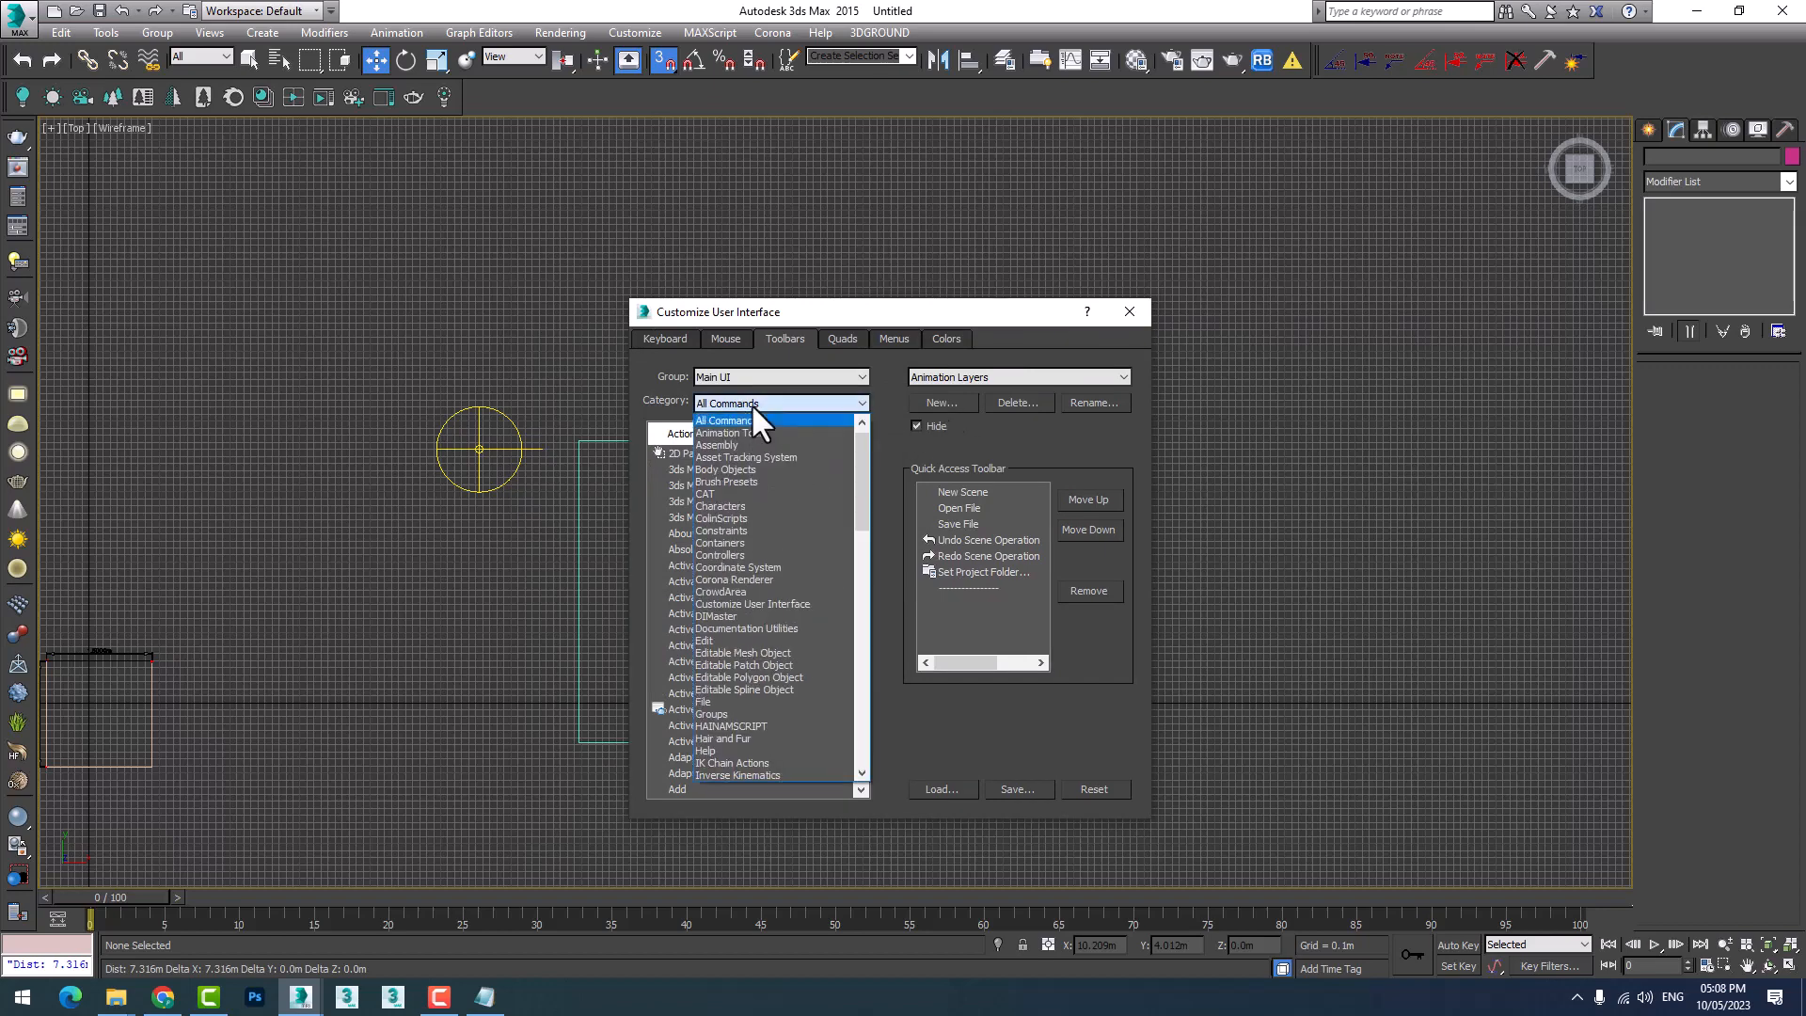
left_click(752, 404)
Create a new toolbar named Di, widen its floating window and move the customization dialog clear of it.
left_click(937, 405)
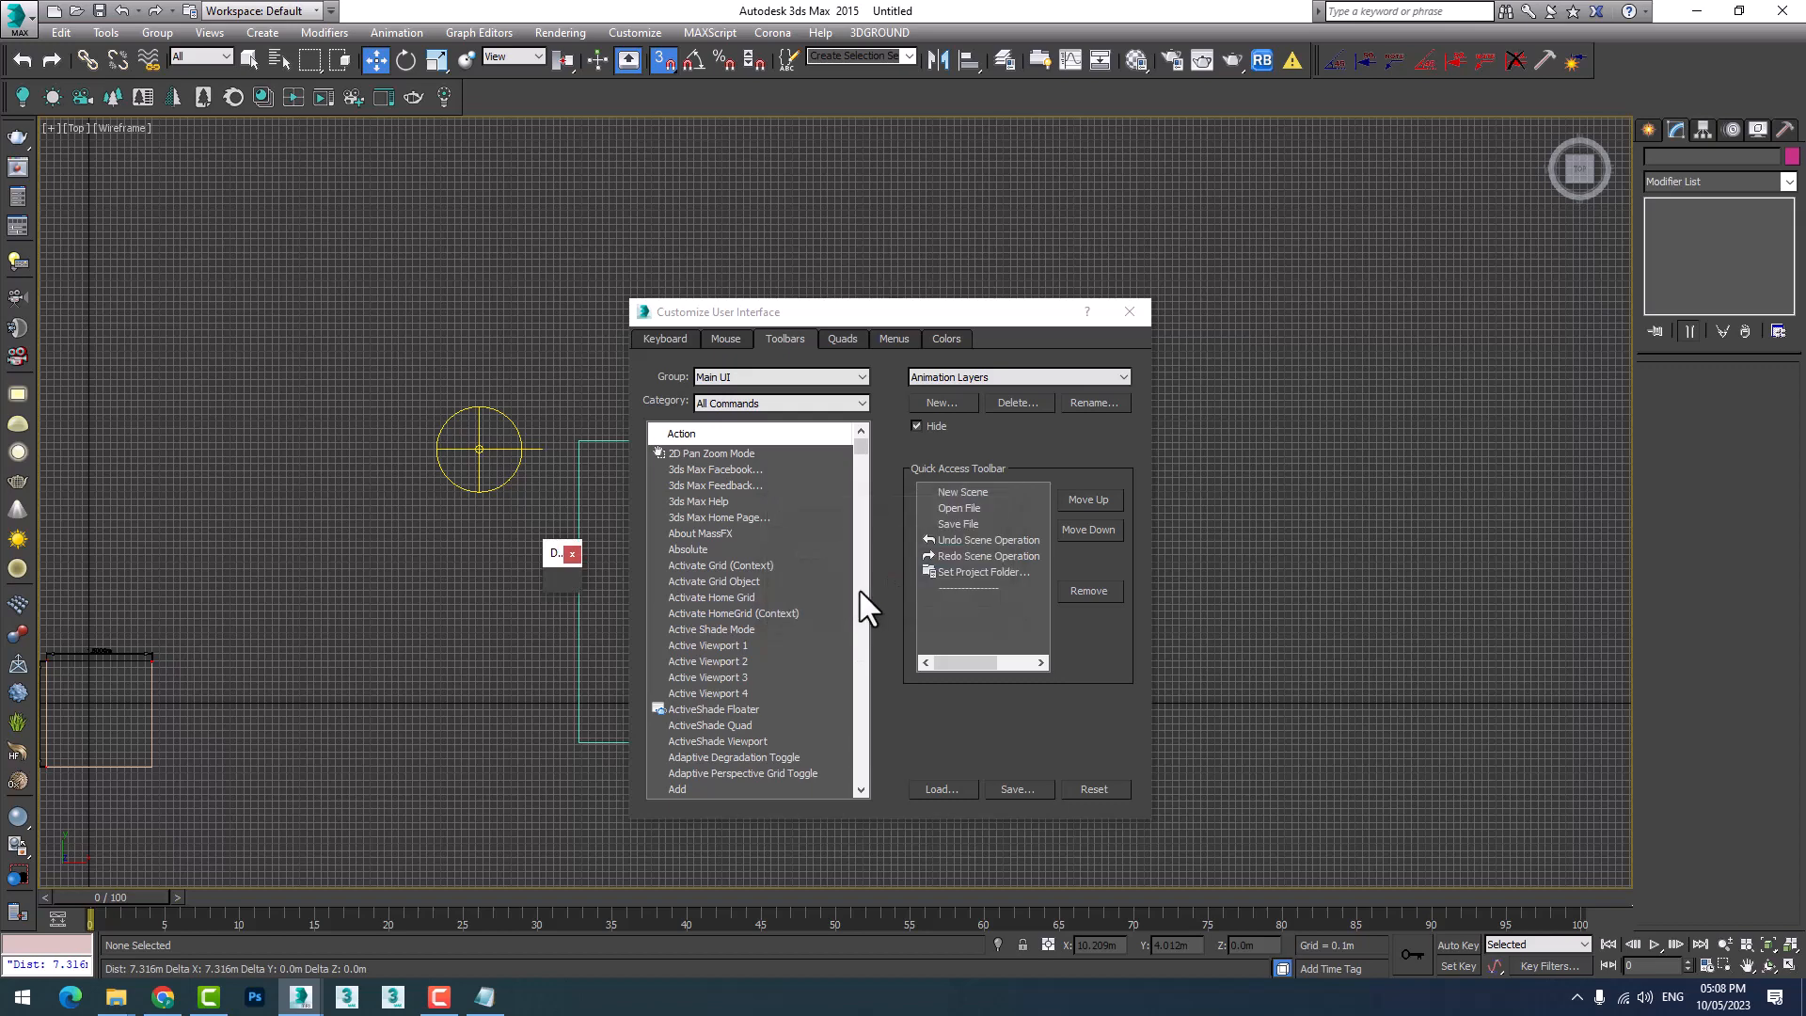
left_click(860, 596)
left_click_drag(543, 569, 115, 554)
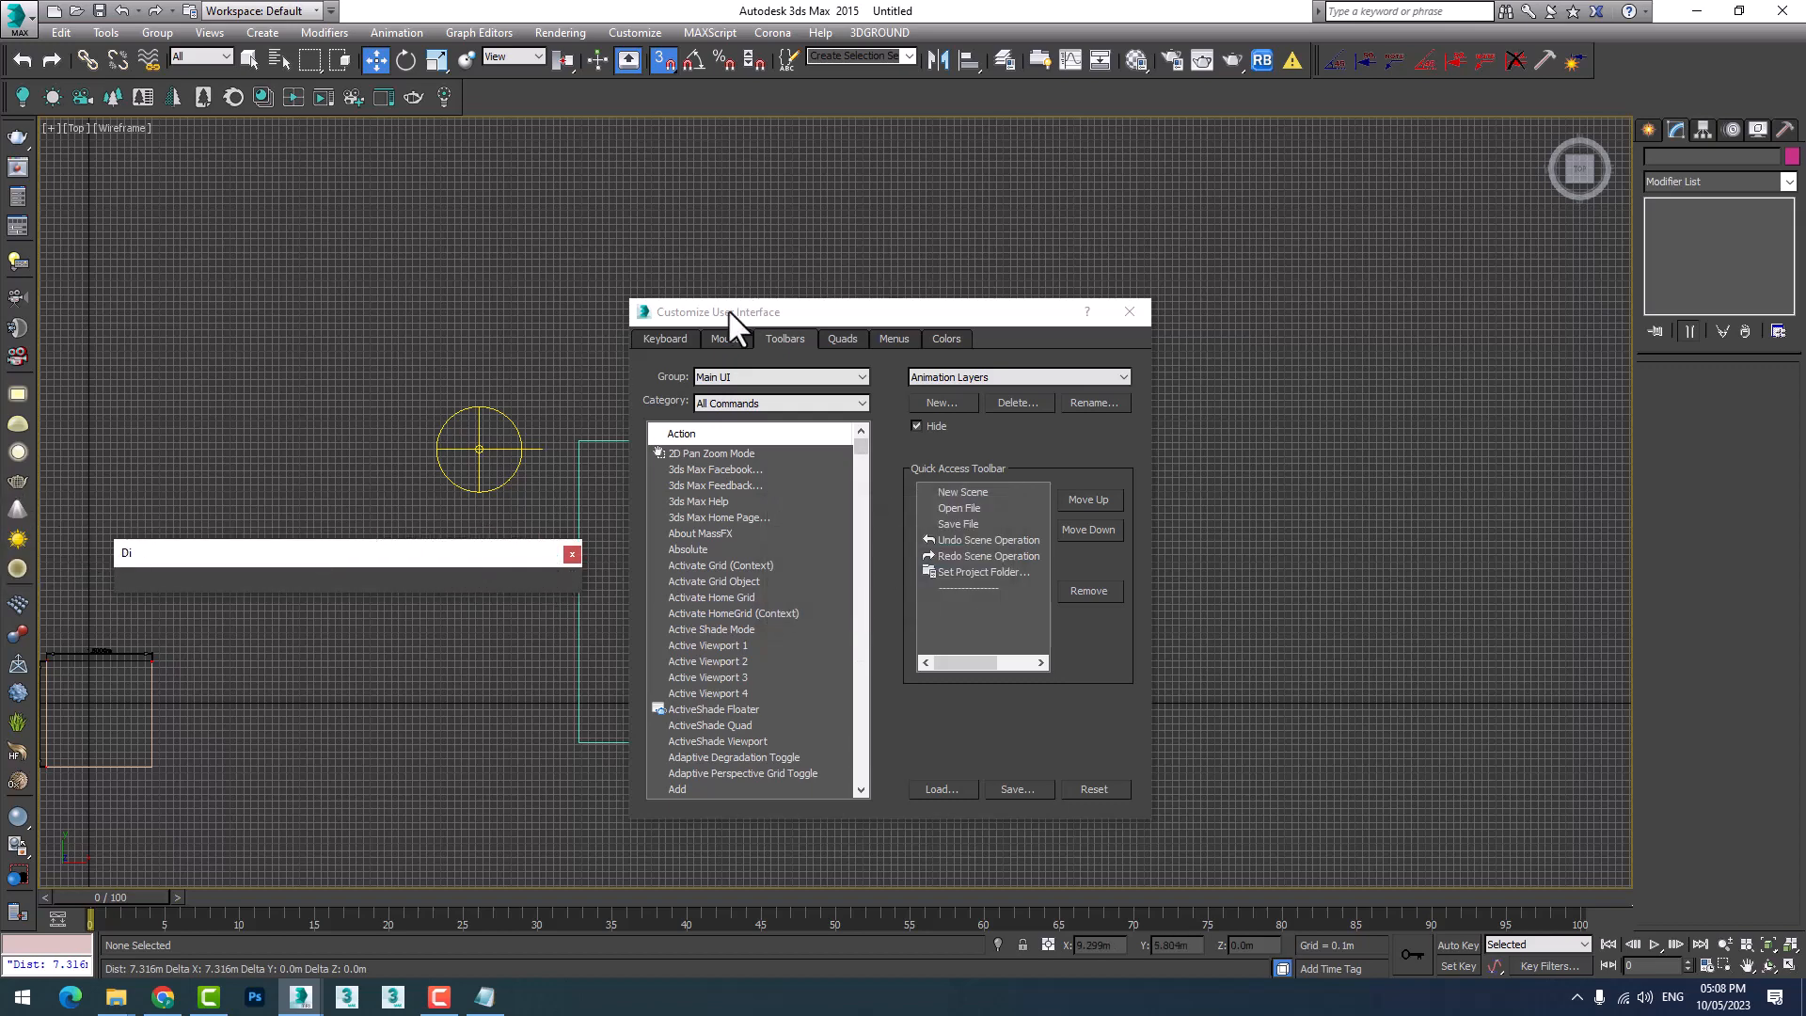
left_click_drag(728, 311, 983, 342)
Show the DIMaster category and add its single DIMangle and DIMline creation actions to the Di toolbar.
left_click(1008, 434)
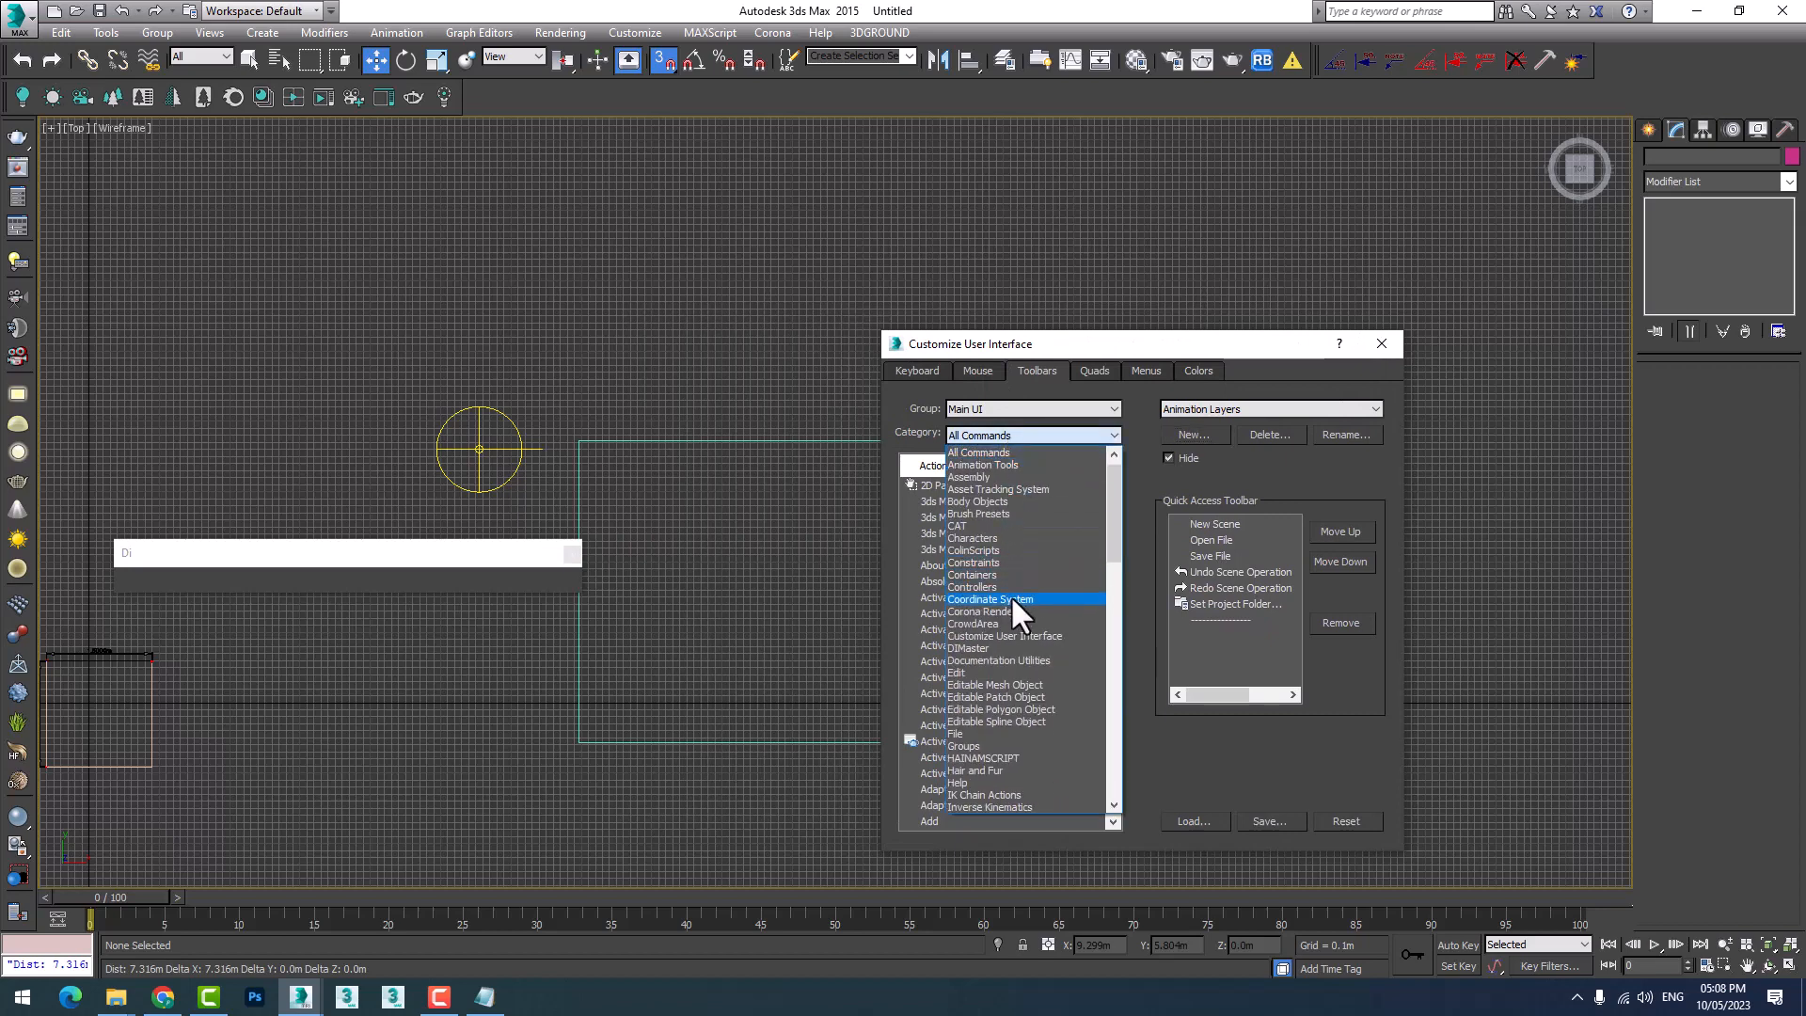
scroll(1031, 741, "down", 2)
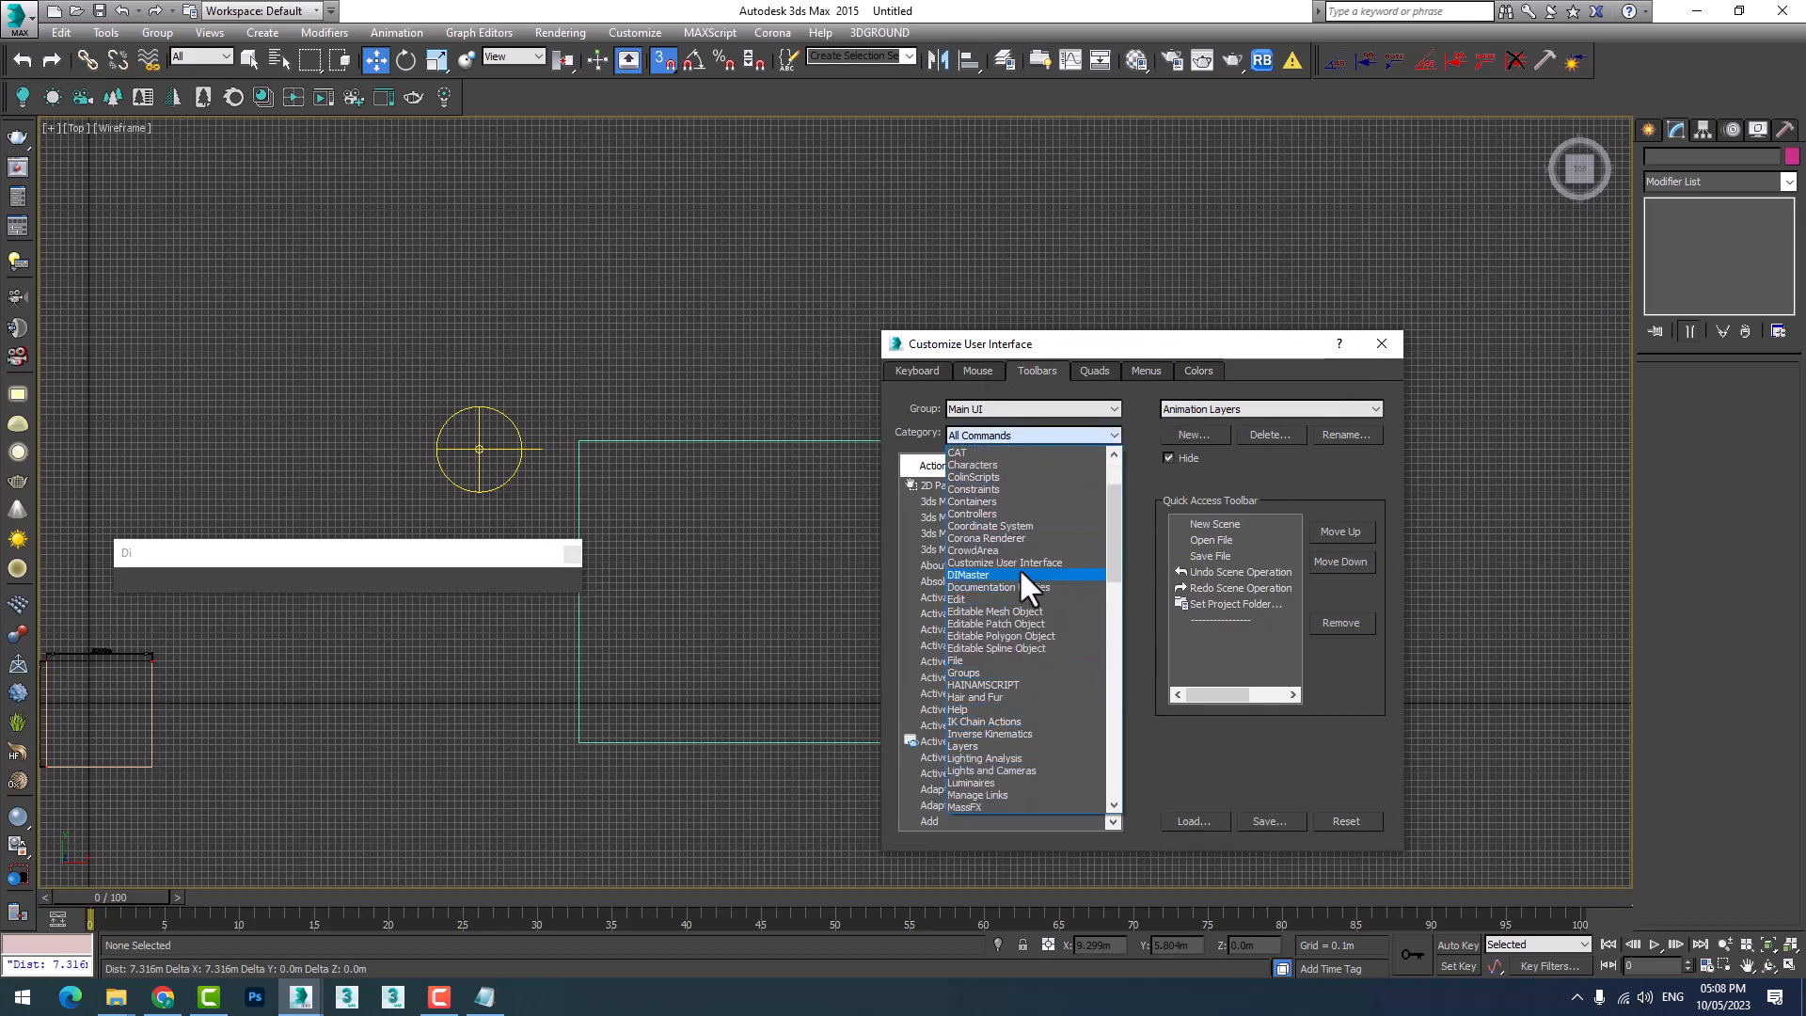
scroll(1019, 568, "up", 3)
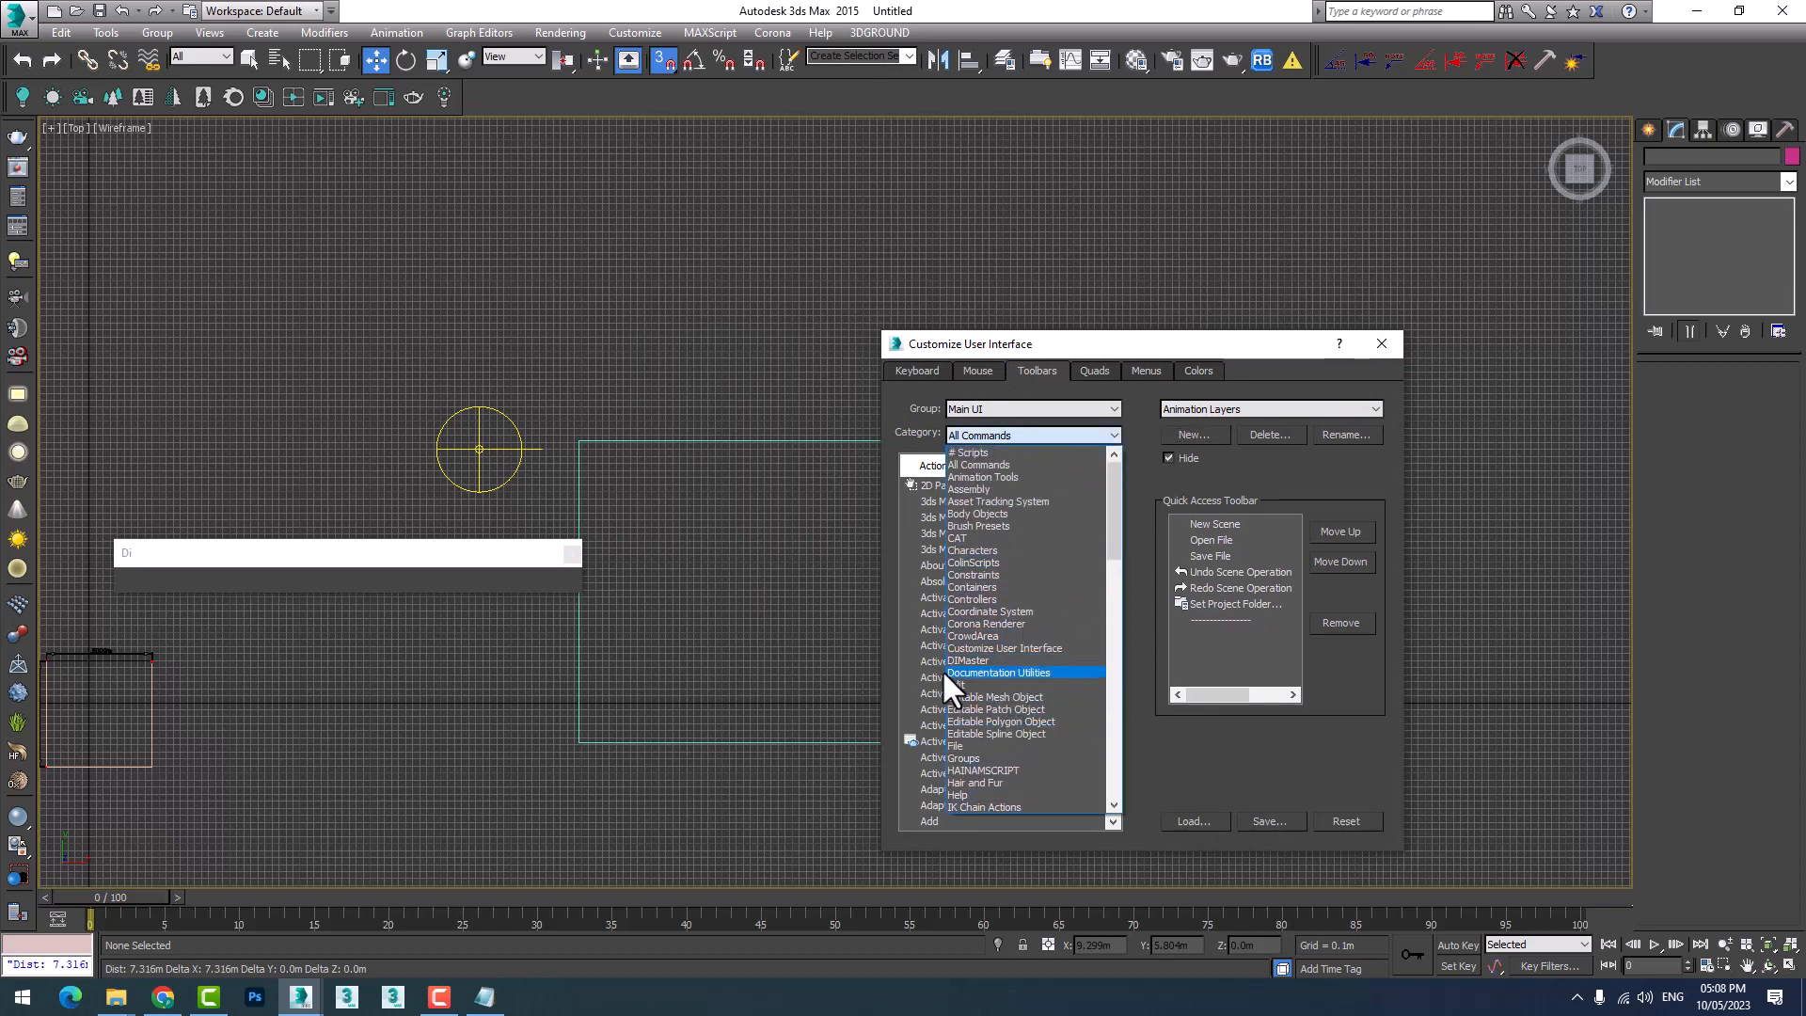
left_click(965, 661)
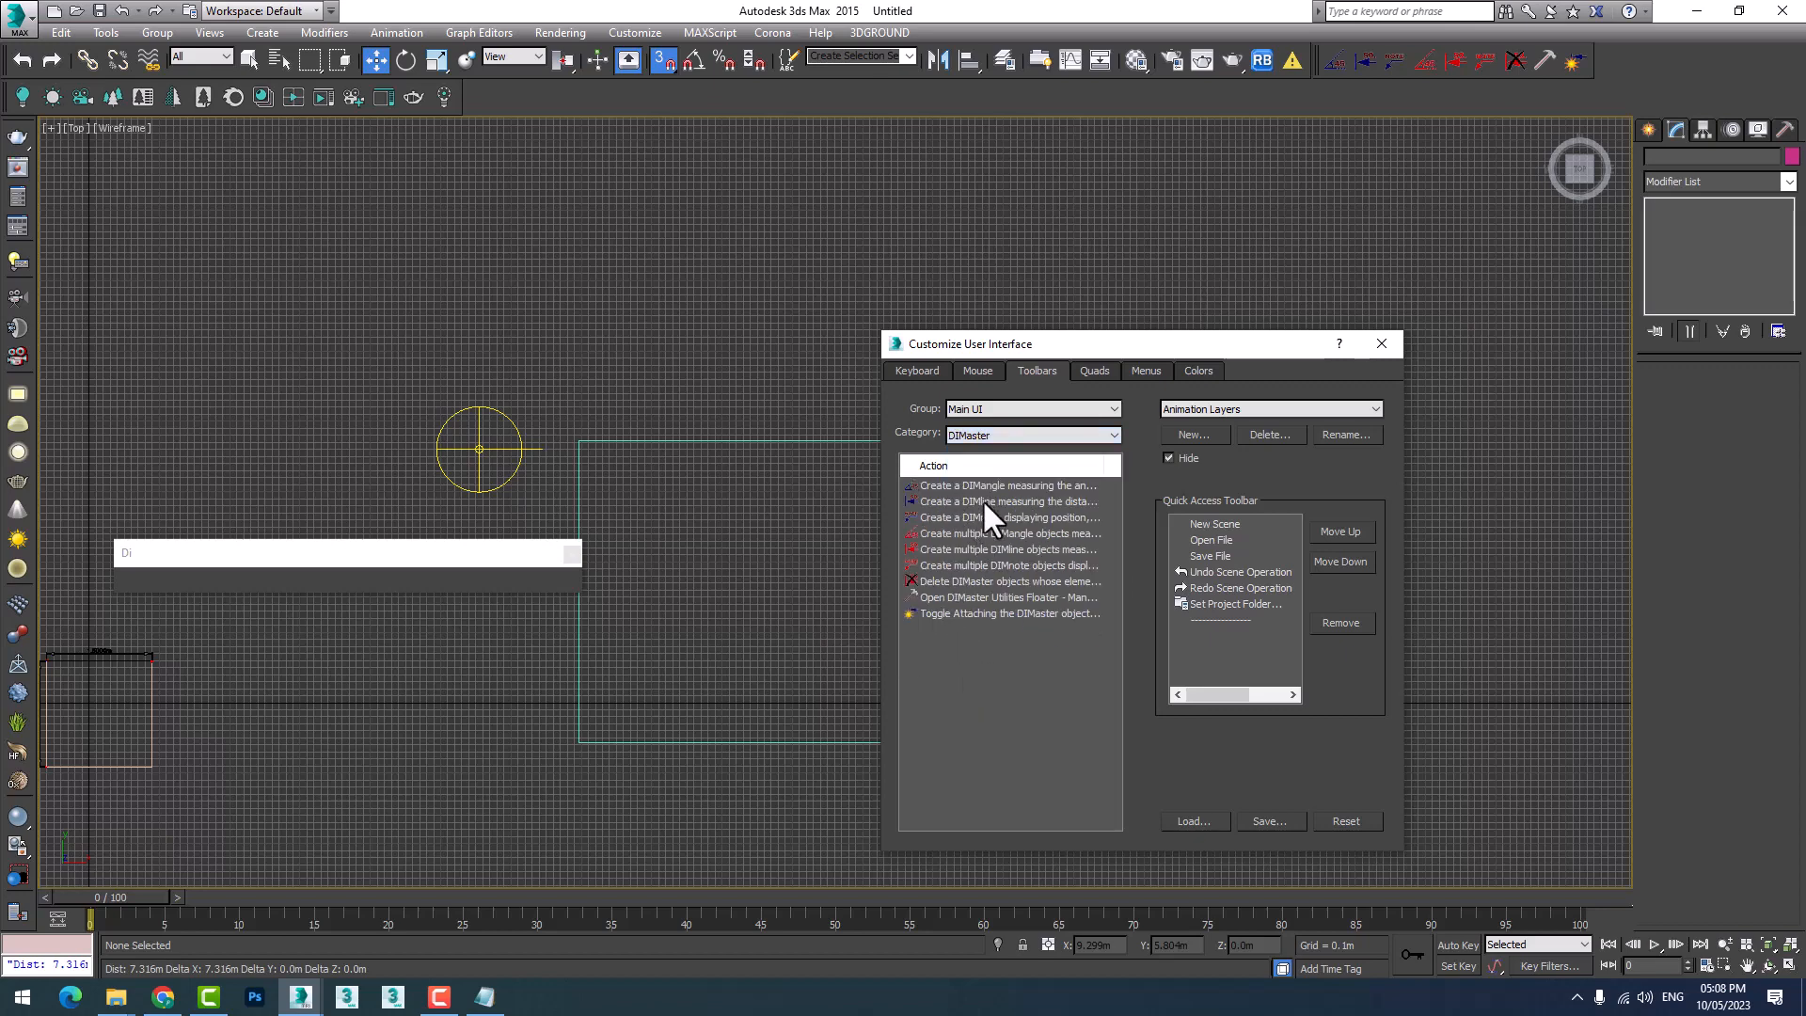
left_click_drag(957, 478, 128, 576)
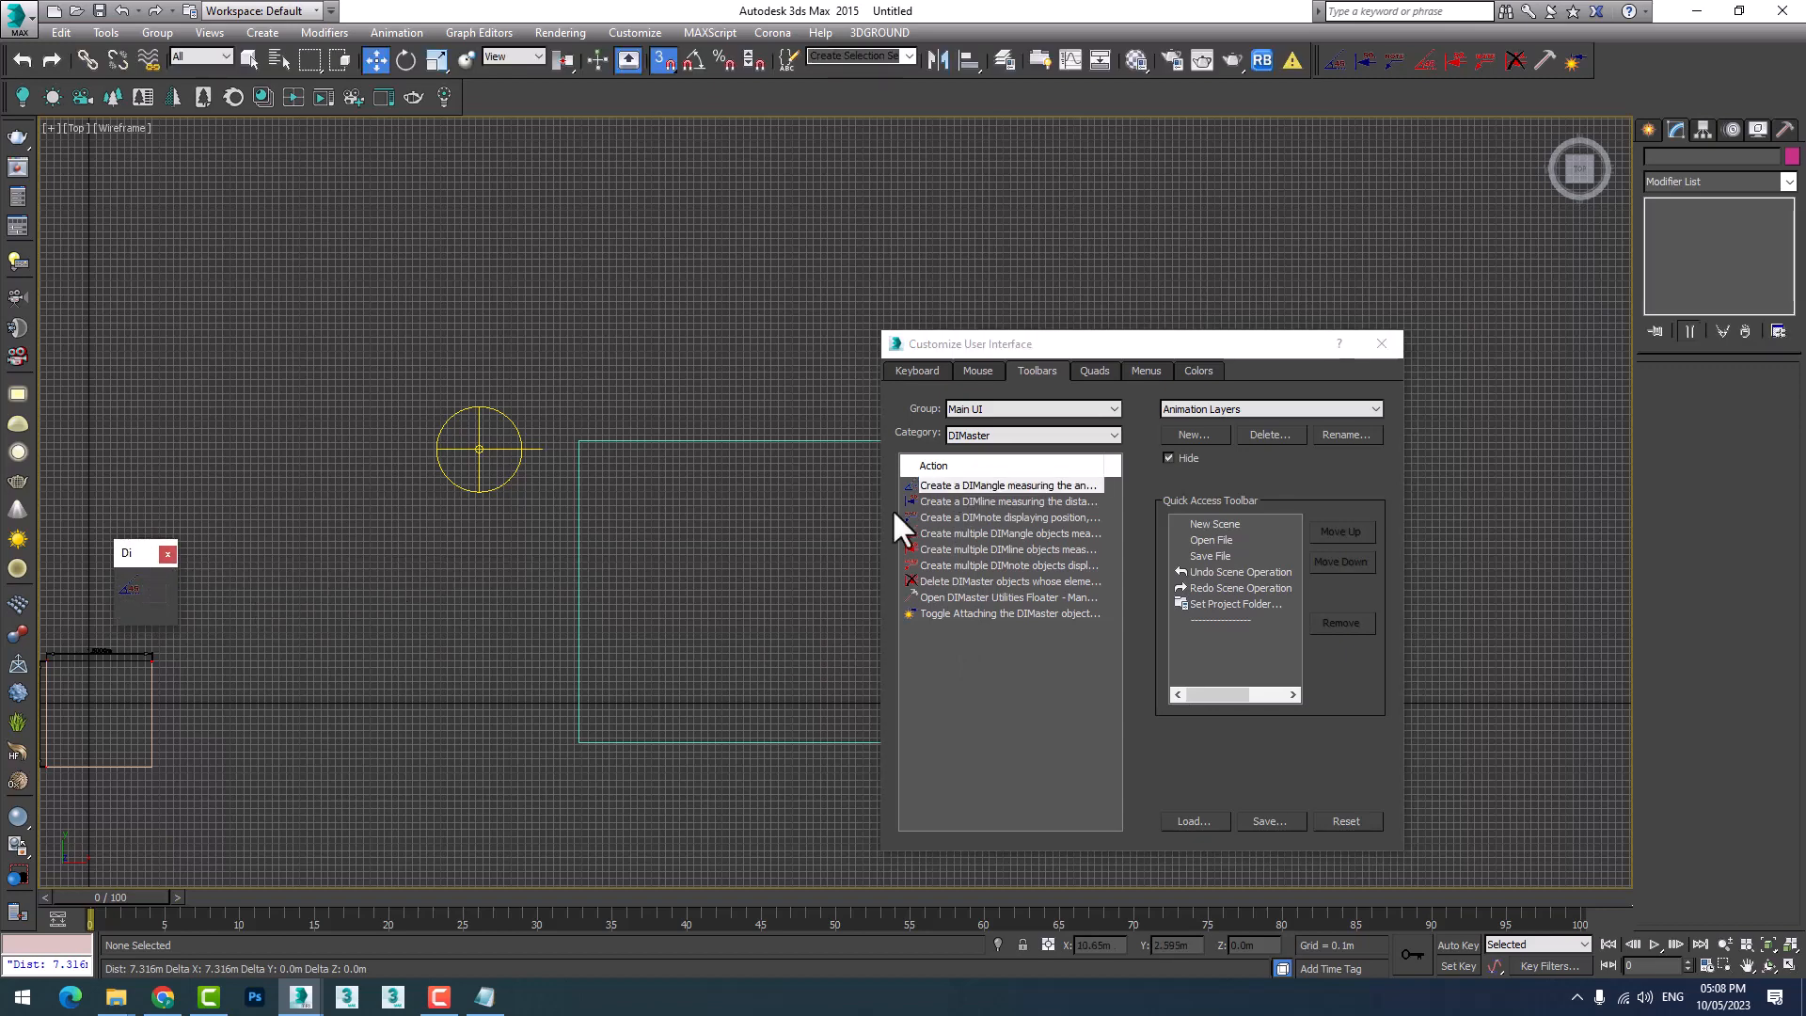
left_click_drag(946, 503, 141, 591)
Reposition and widen the Di toolbar and add the remaining DIMaster actions, from DIMnote to Toggle Attaching.
left_click_drag(445, 656, 266, 601)
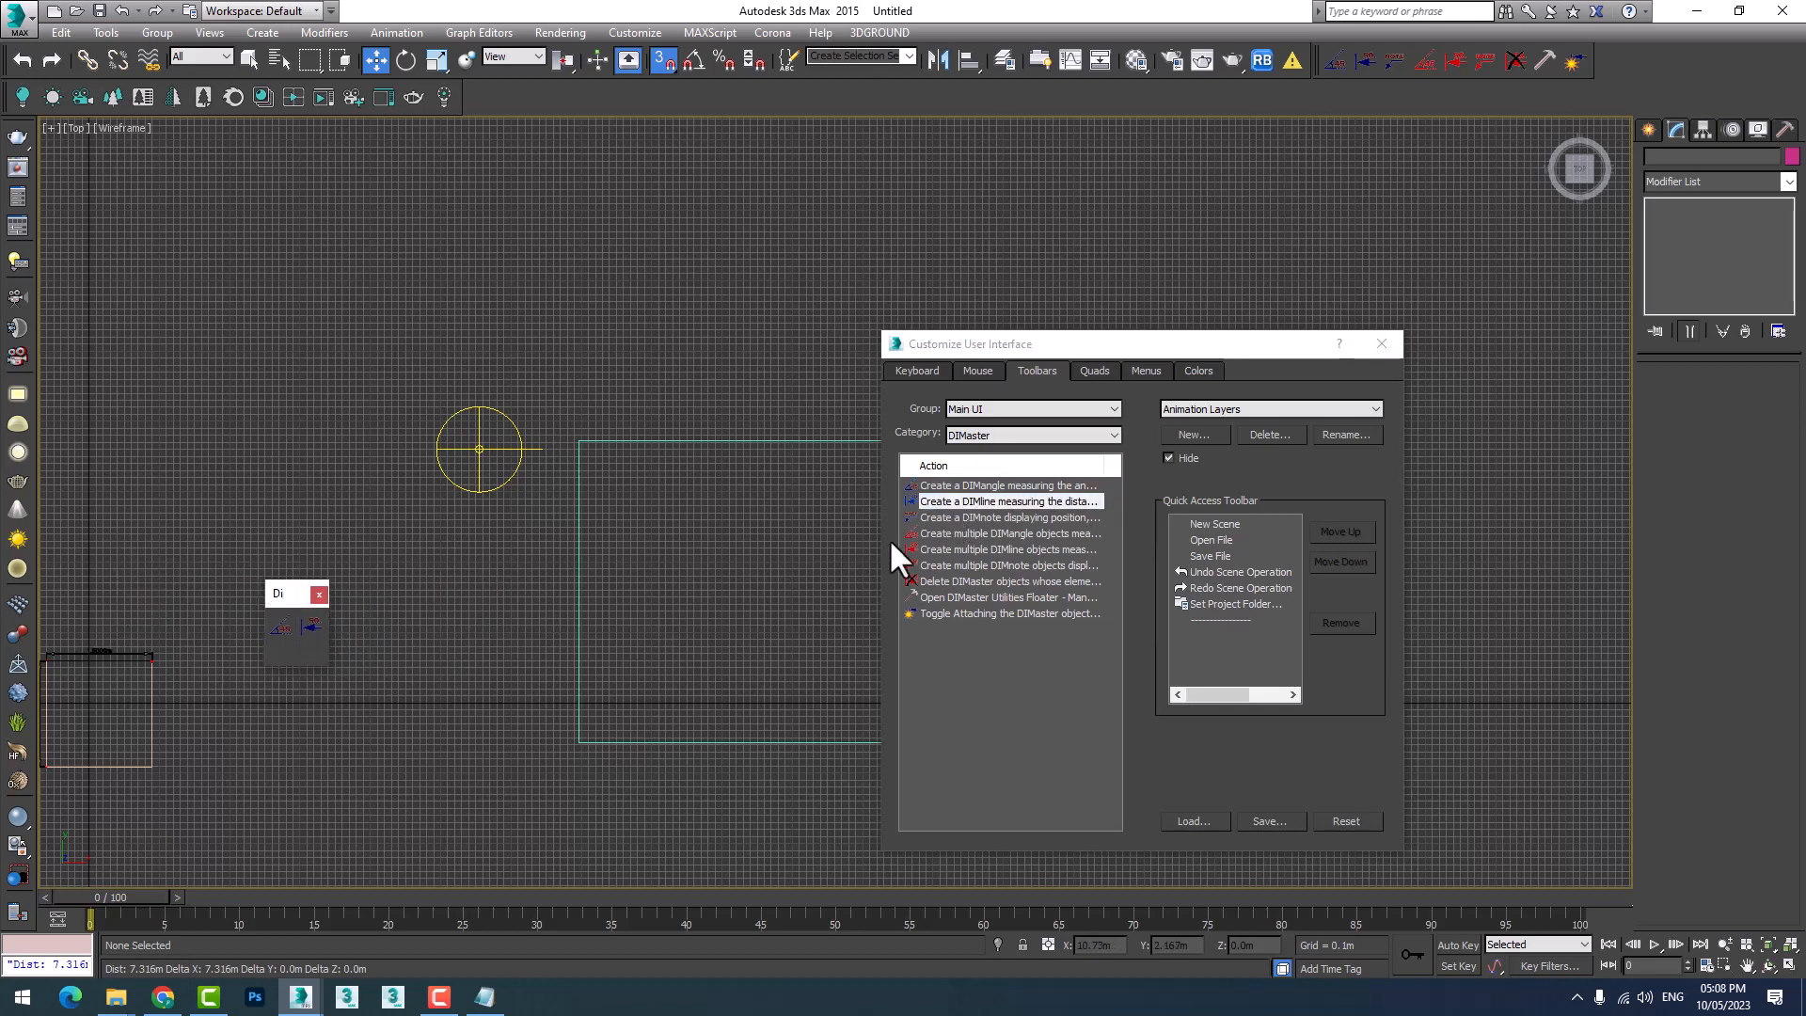
left_click_drag(941, 519, 996, 688)
left_click_drag(945, 532, 799, 644)
left_click(950, 549)
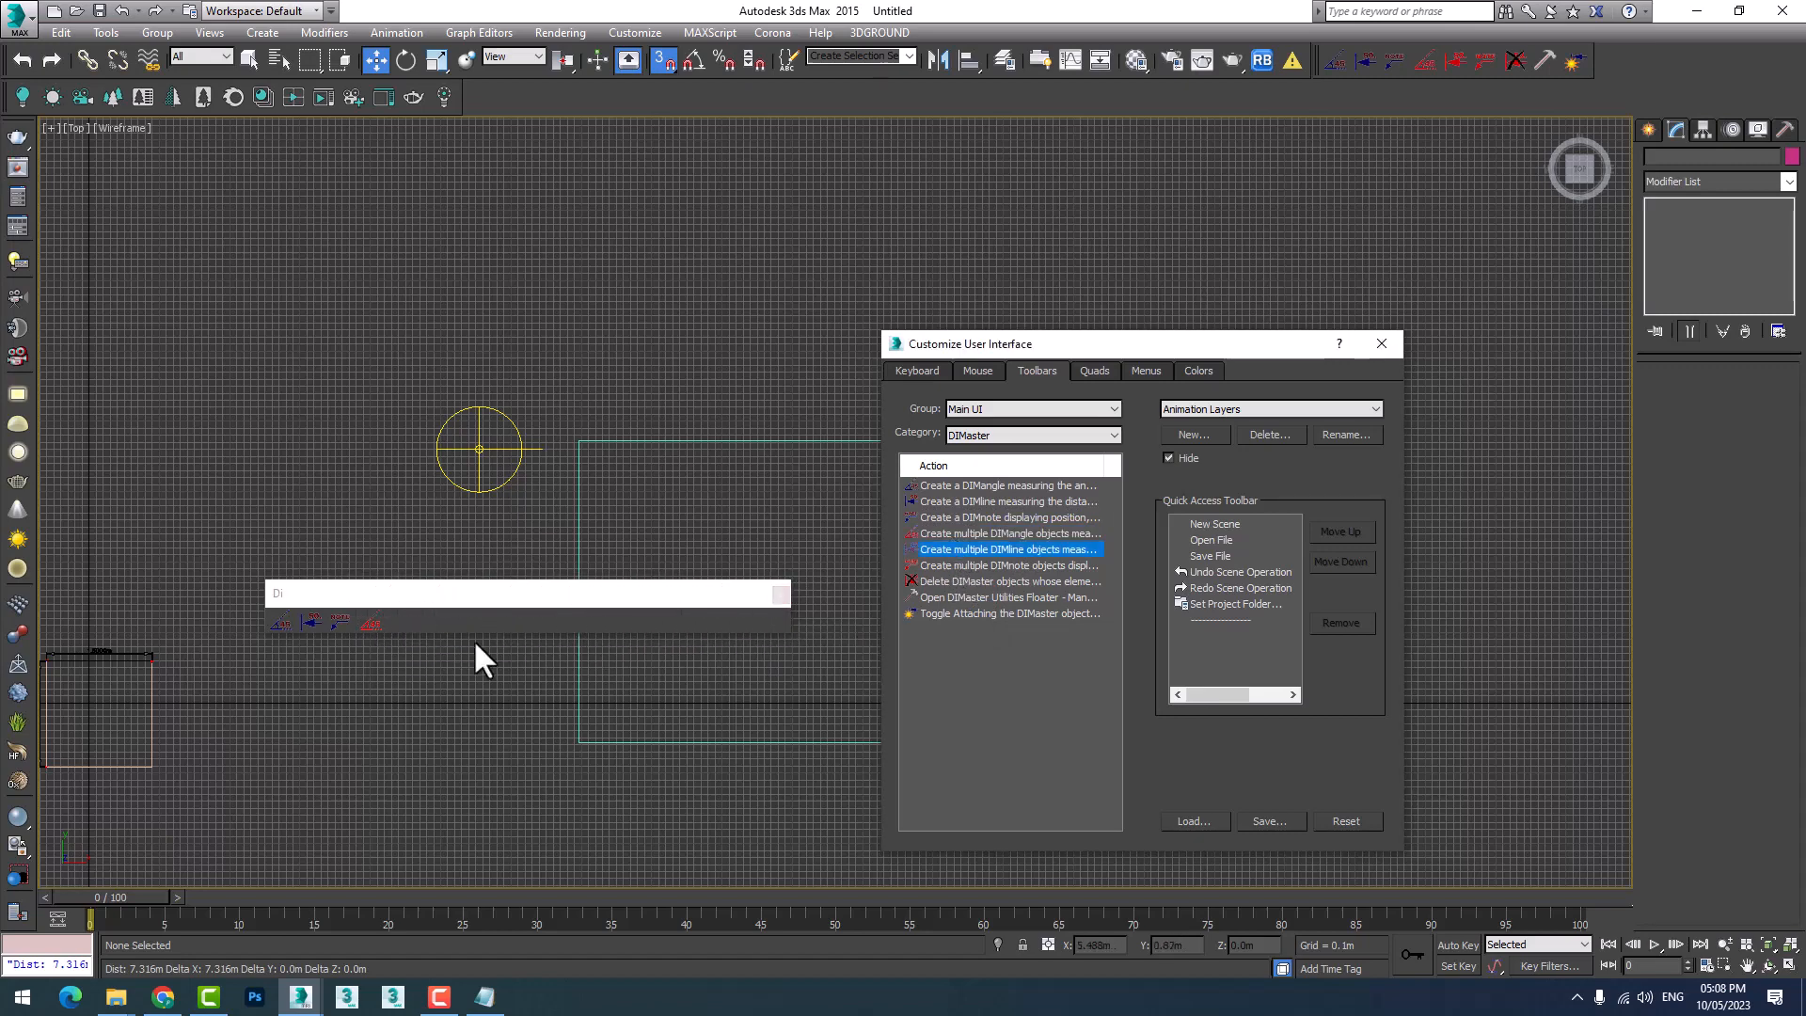
left_click_drag(972, 549, 404, 619)
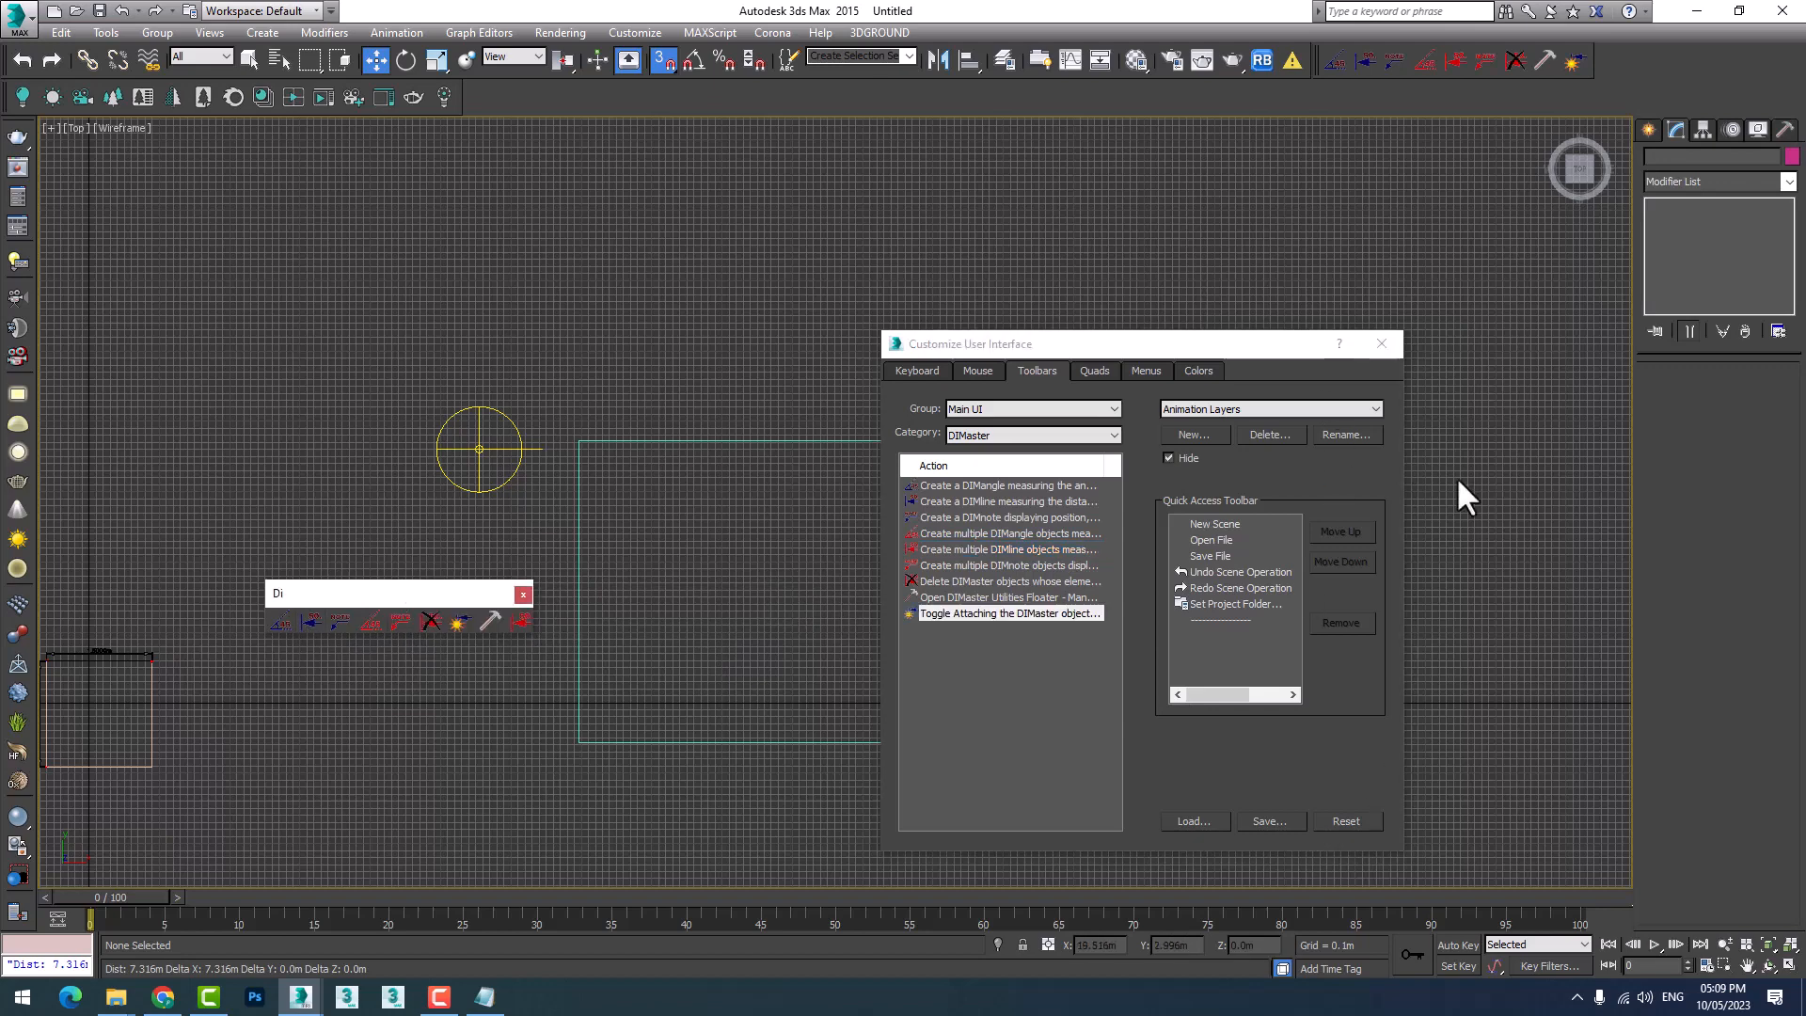
Close the customization dialog and dock the Di toolbar in the row beneath the main toolbar.
left_click(1381, 343)
left_click_drag(313, 598, 597, 120)
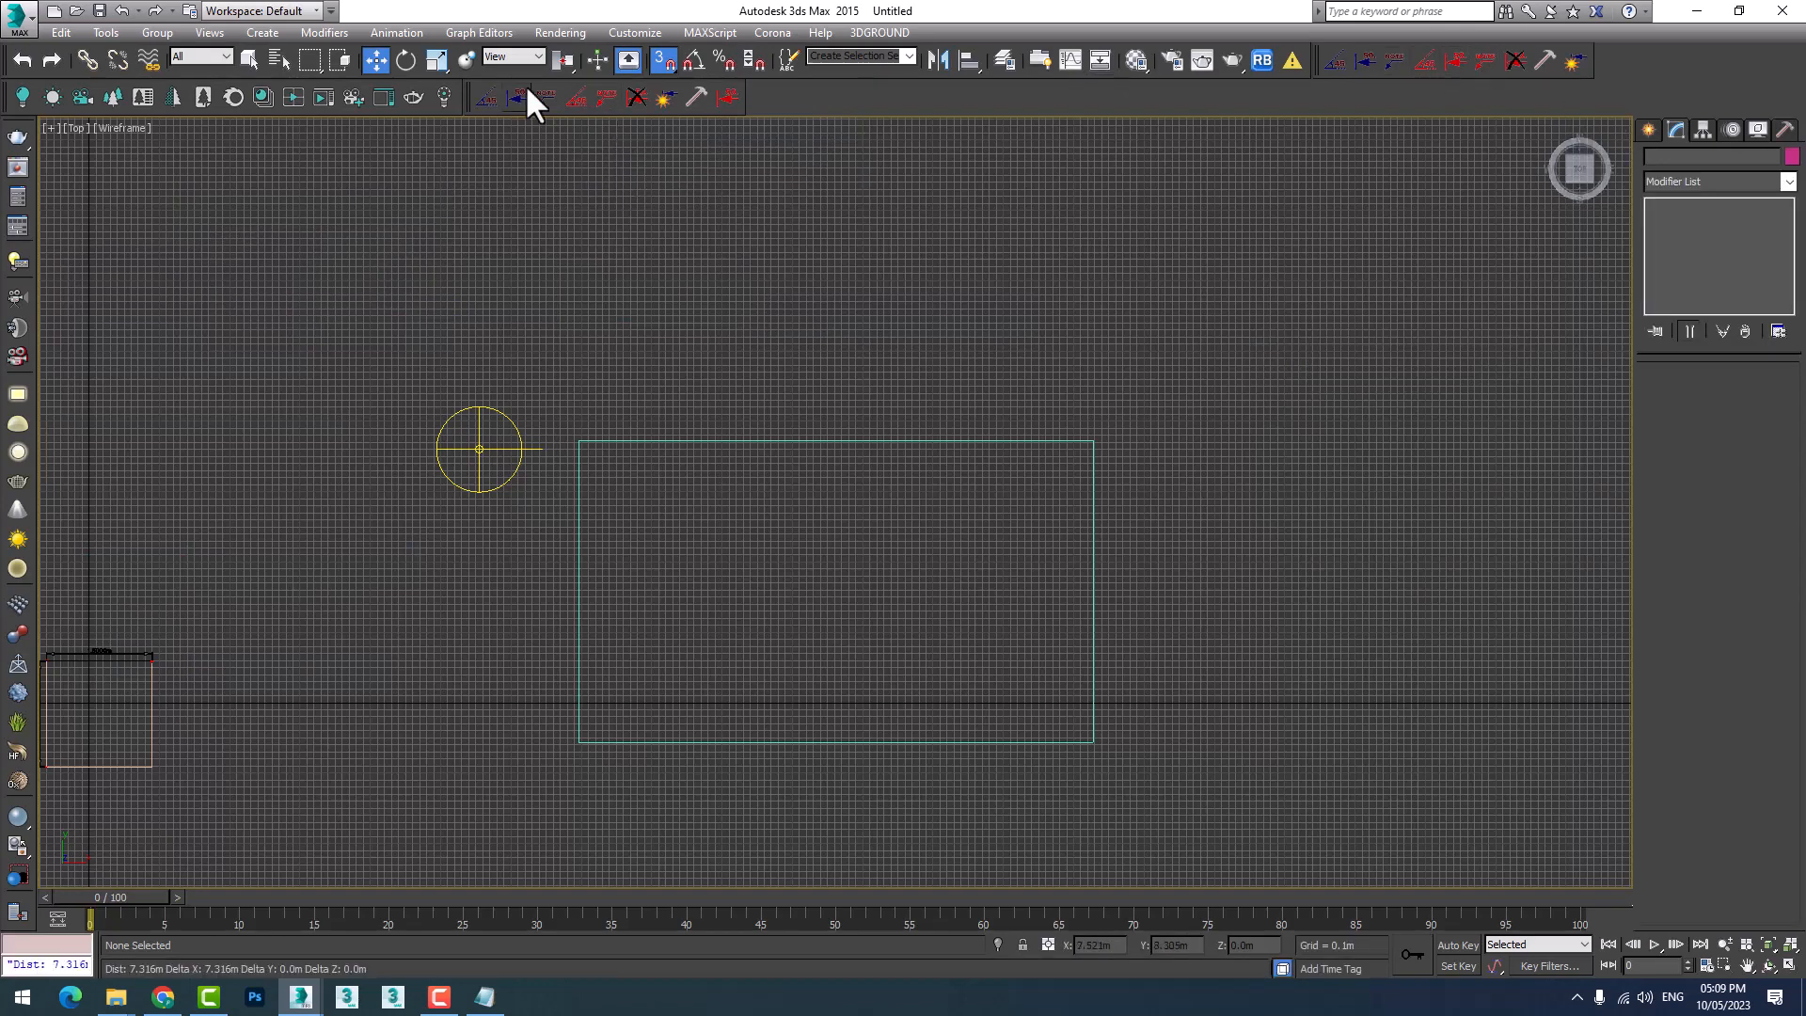
Undock the Di toolbar and close it.
left_click_drag(470, 88, 494, 246)
left_click(745, 252)
middle_click_drag(1532, 276, 1430, 334)
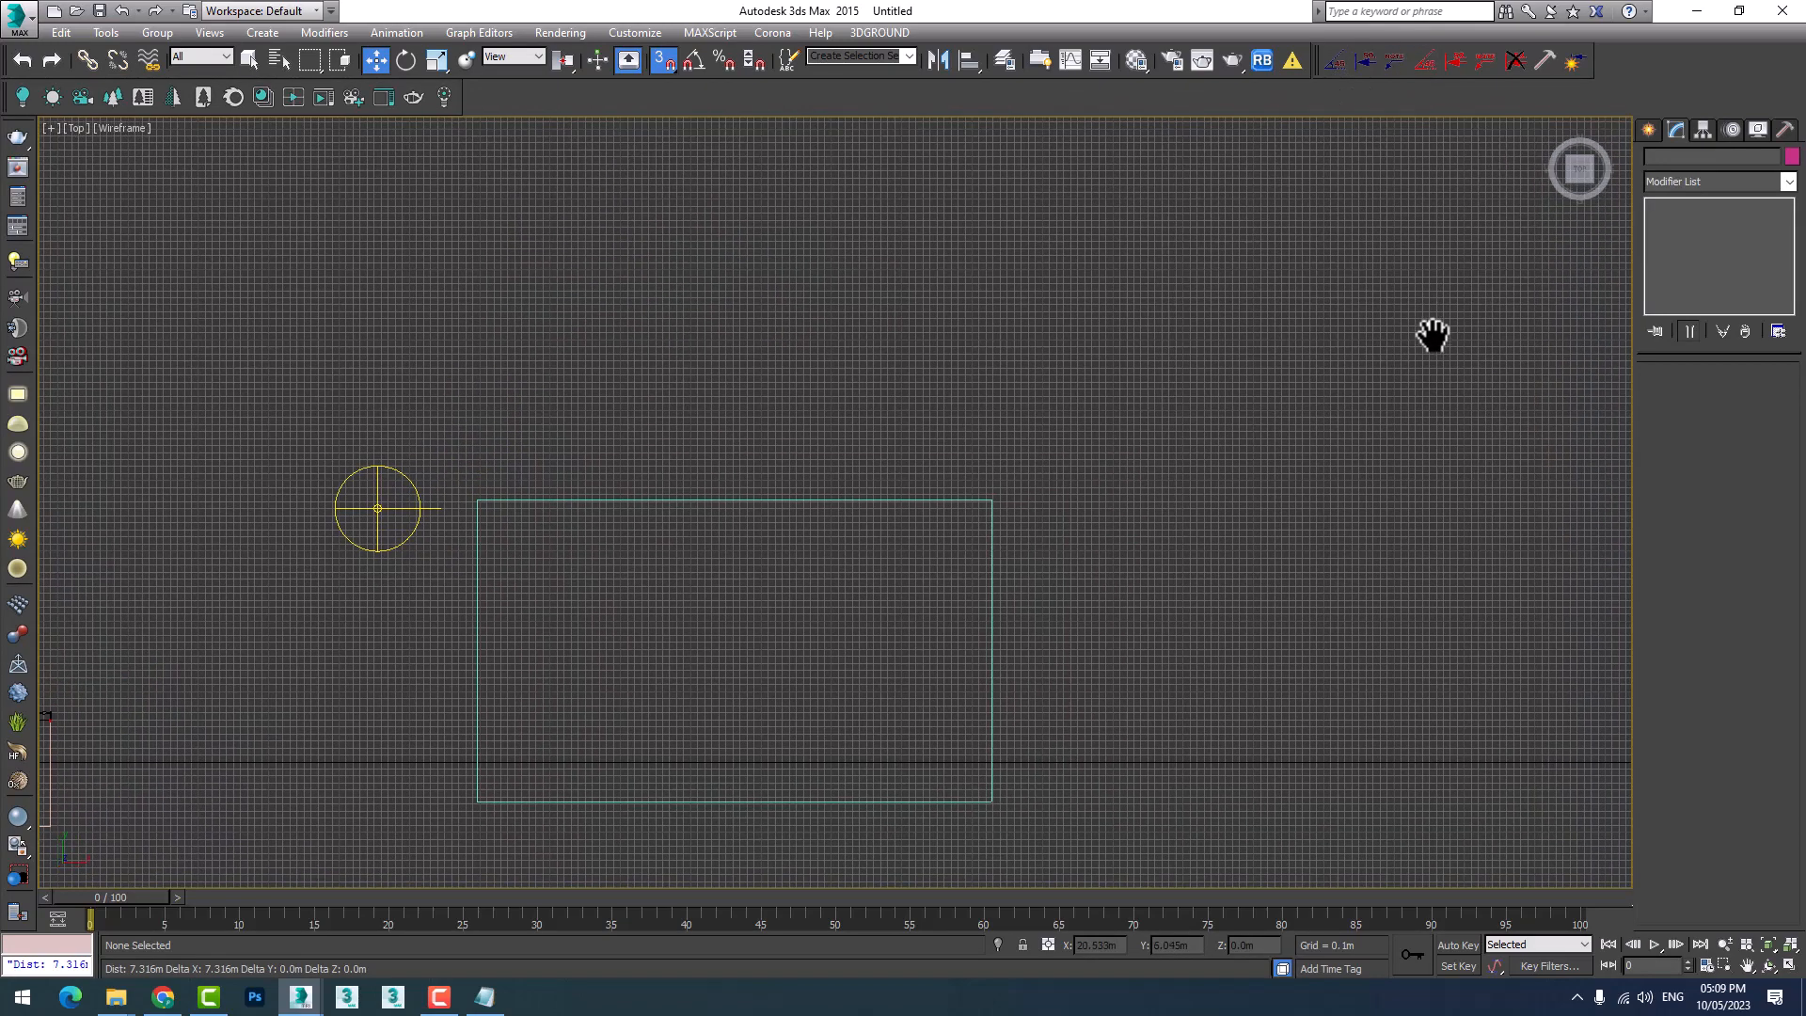
left_click(1333, 66)
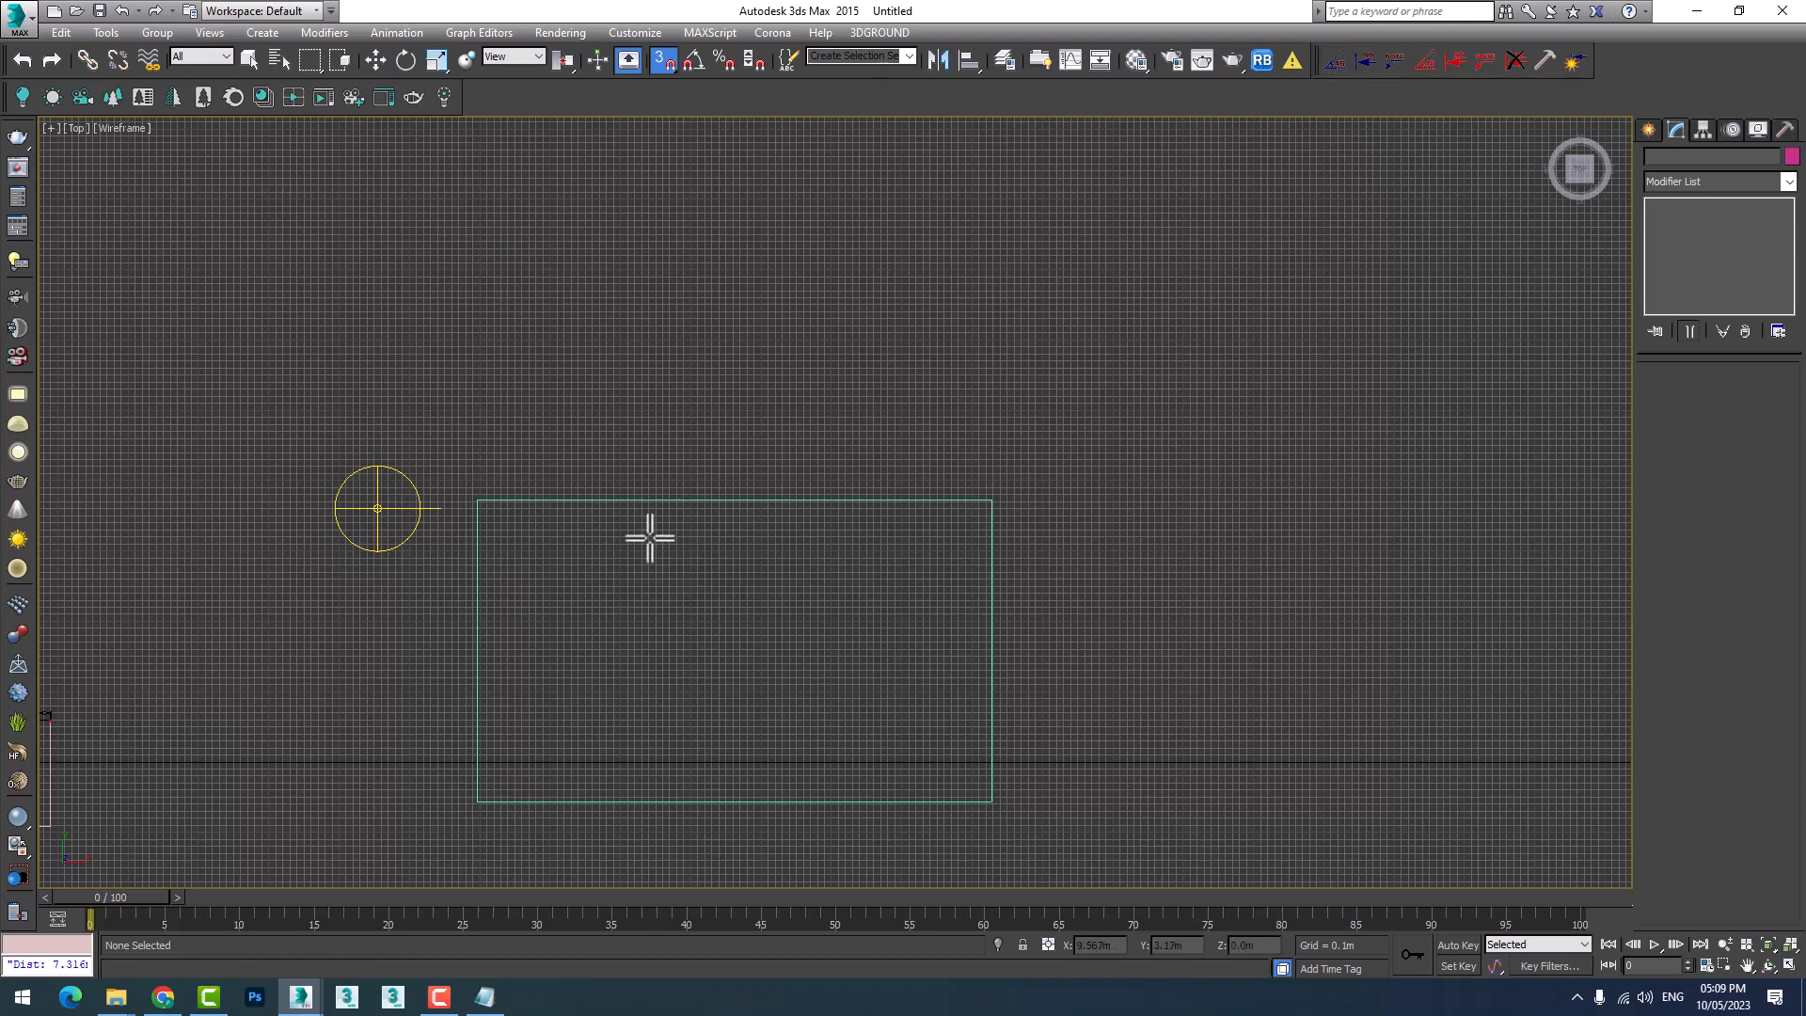
scroll(672, 605, "up", 4)
middle_click_drag(675, 605, 737, 555)
scroll(795, 458, "down", 2)
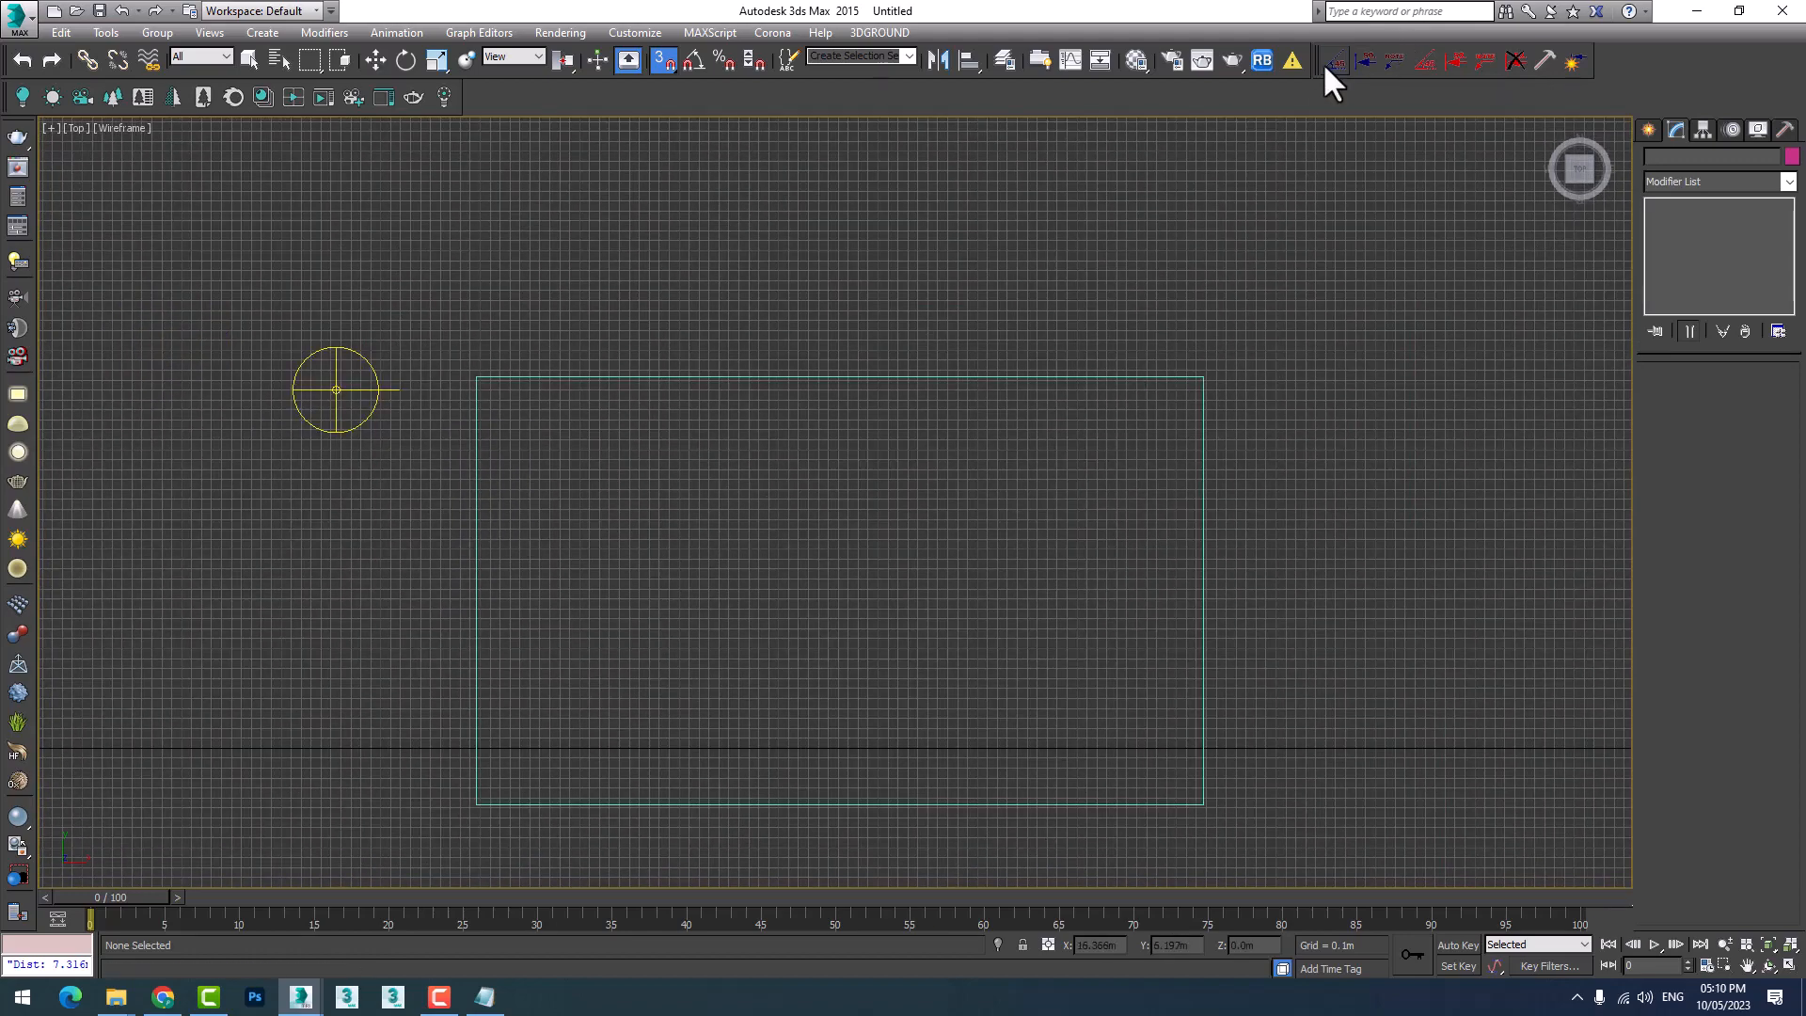
left_click(376, 61)
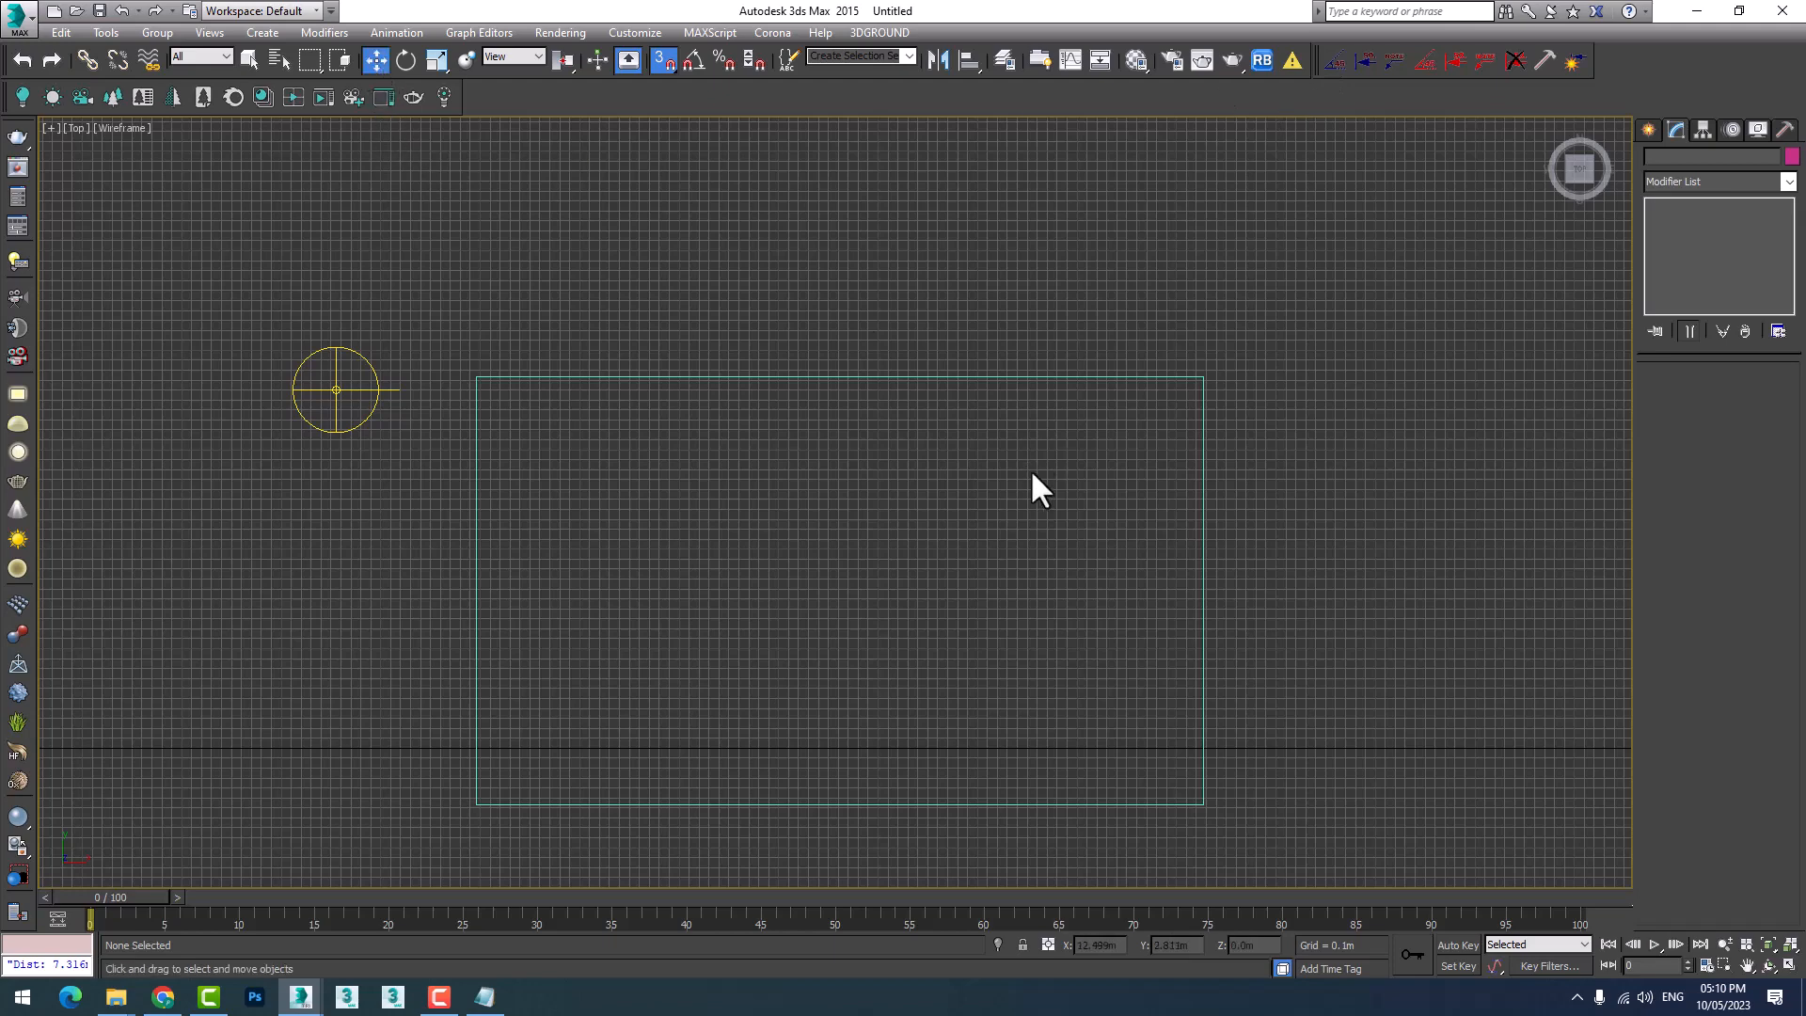
middle_click_drag(1031, 483, 1110, 507)
right_click(1174, 363)
left_click(779, 309)
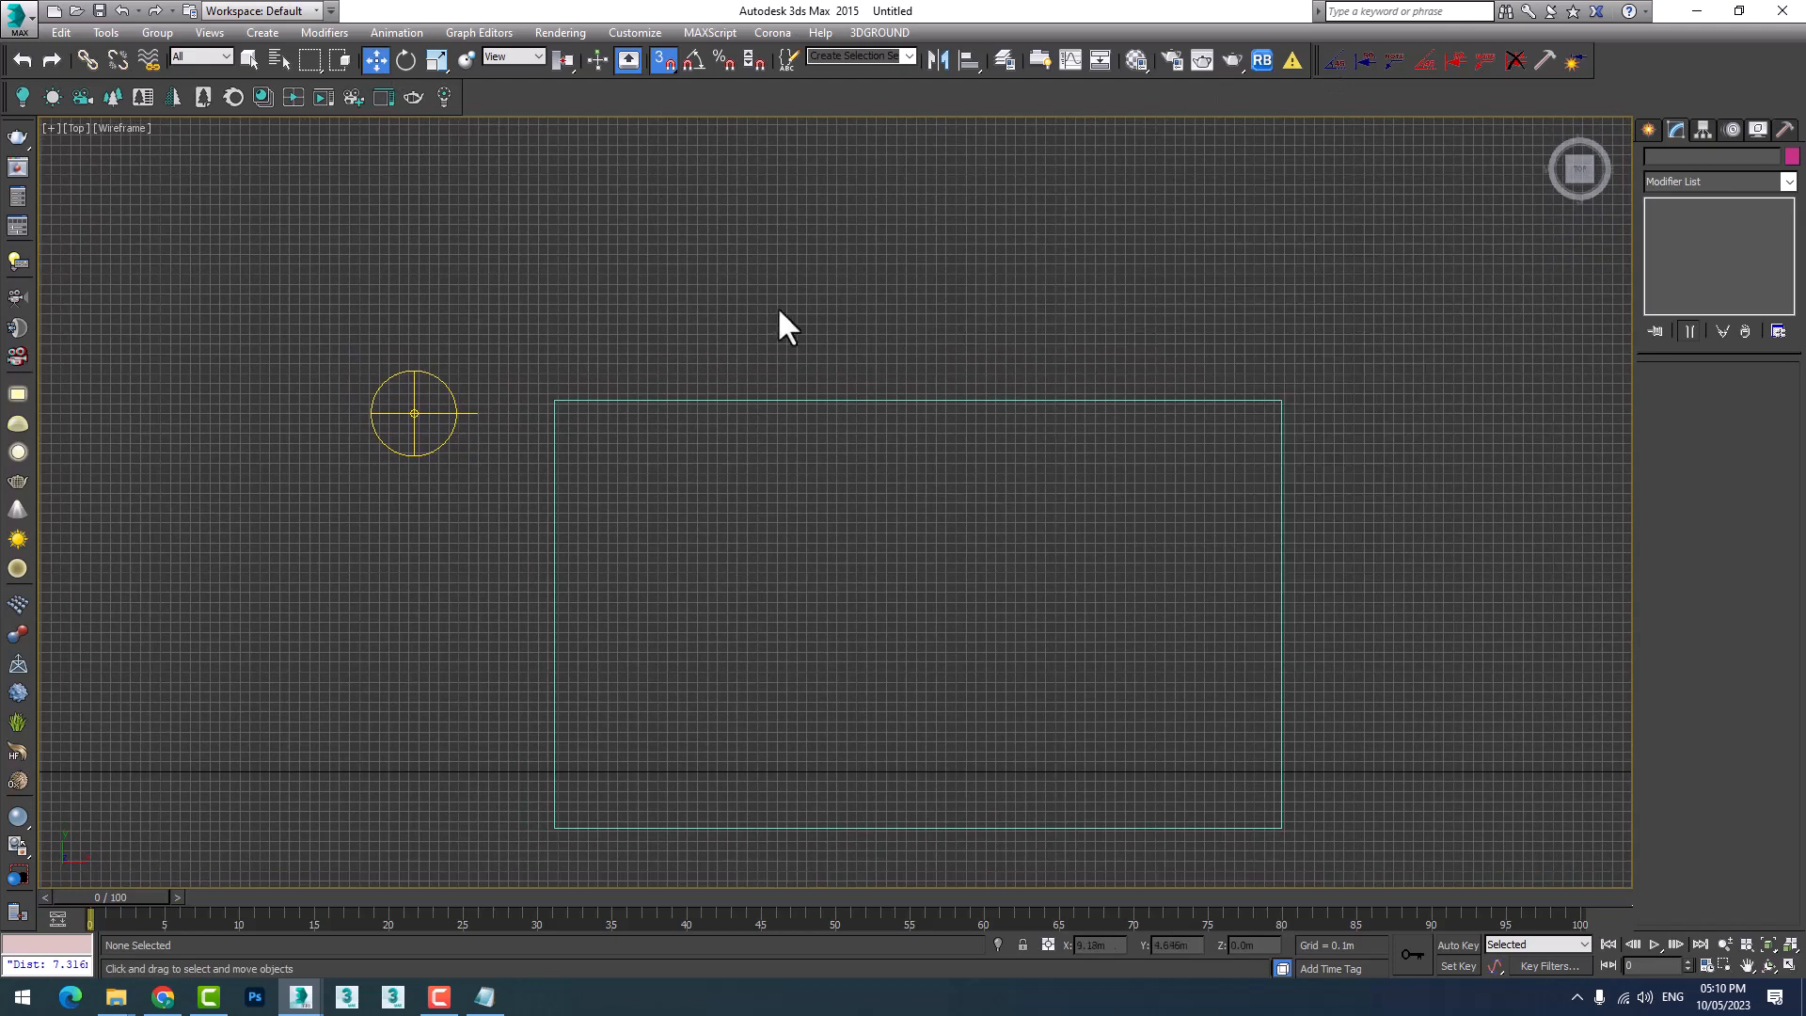
Create a DIMangle at the large box's top-right corner, measured between its top-left and bottom-left corners.
left_click(1369, 63)
middle_click_drag(1284, 400, 1264, 408)
left_click(1261, 408)
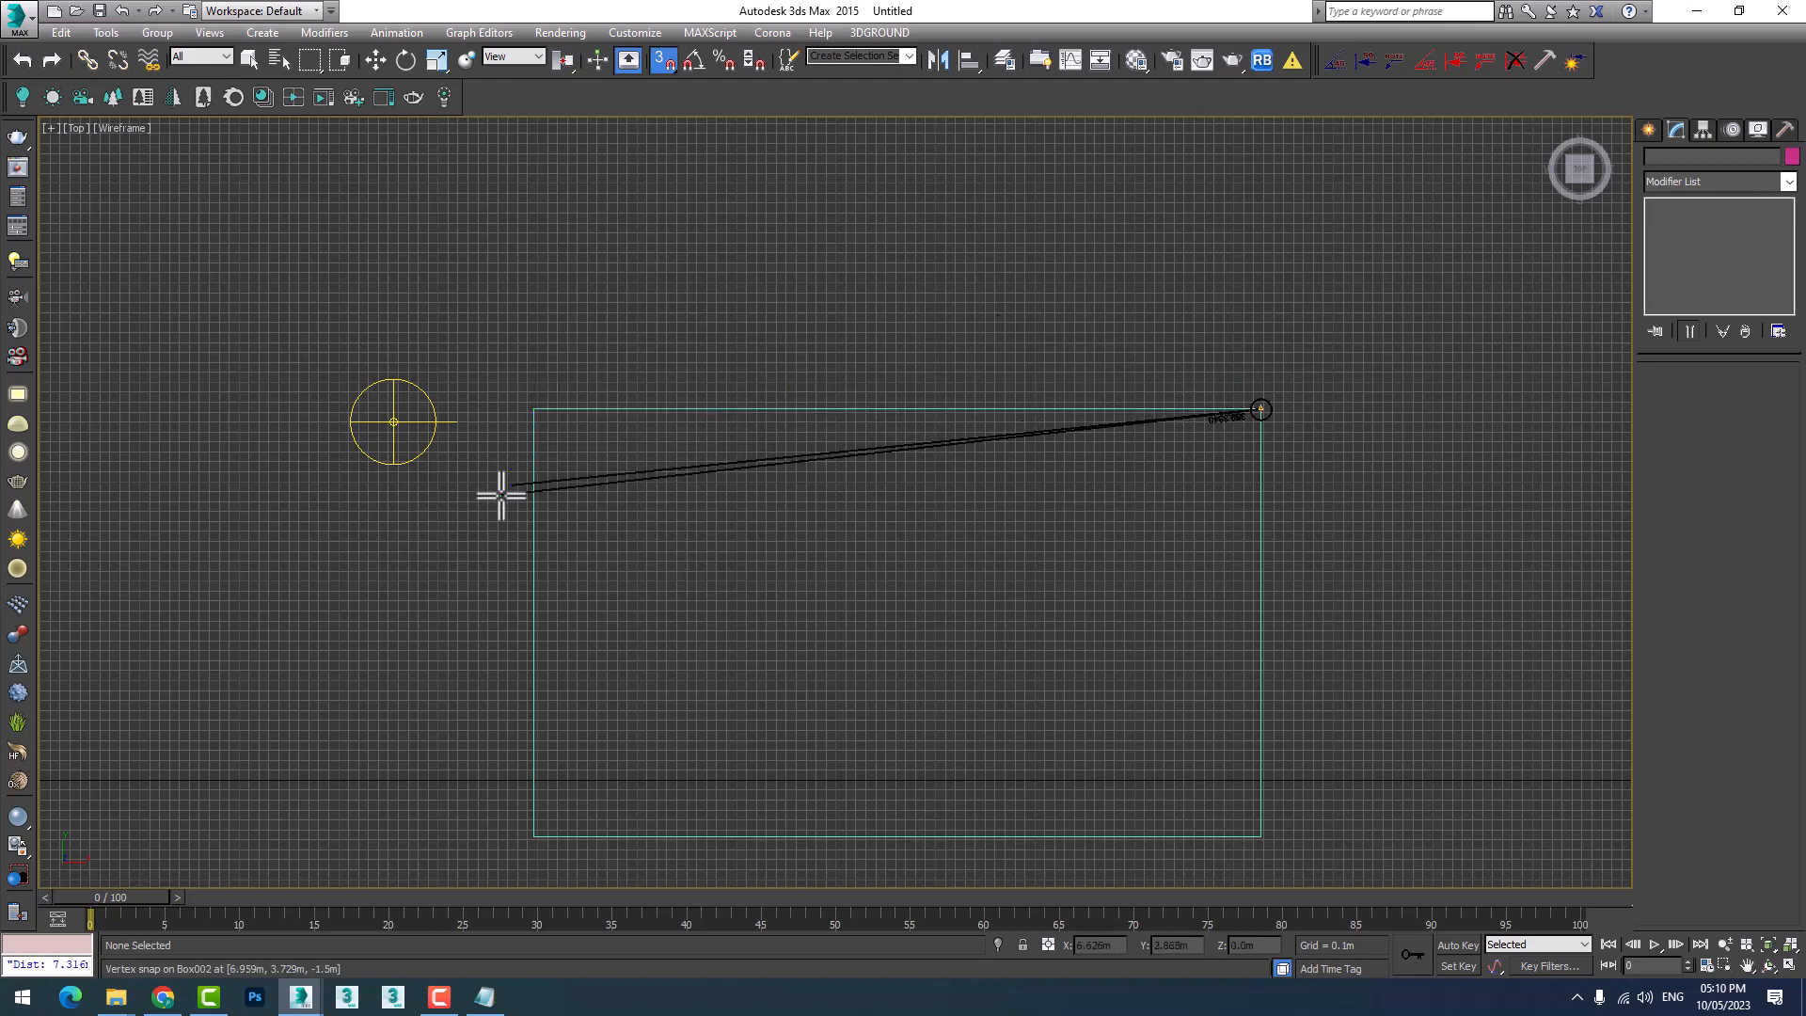
left_click(527, 407)
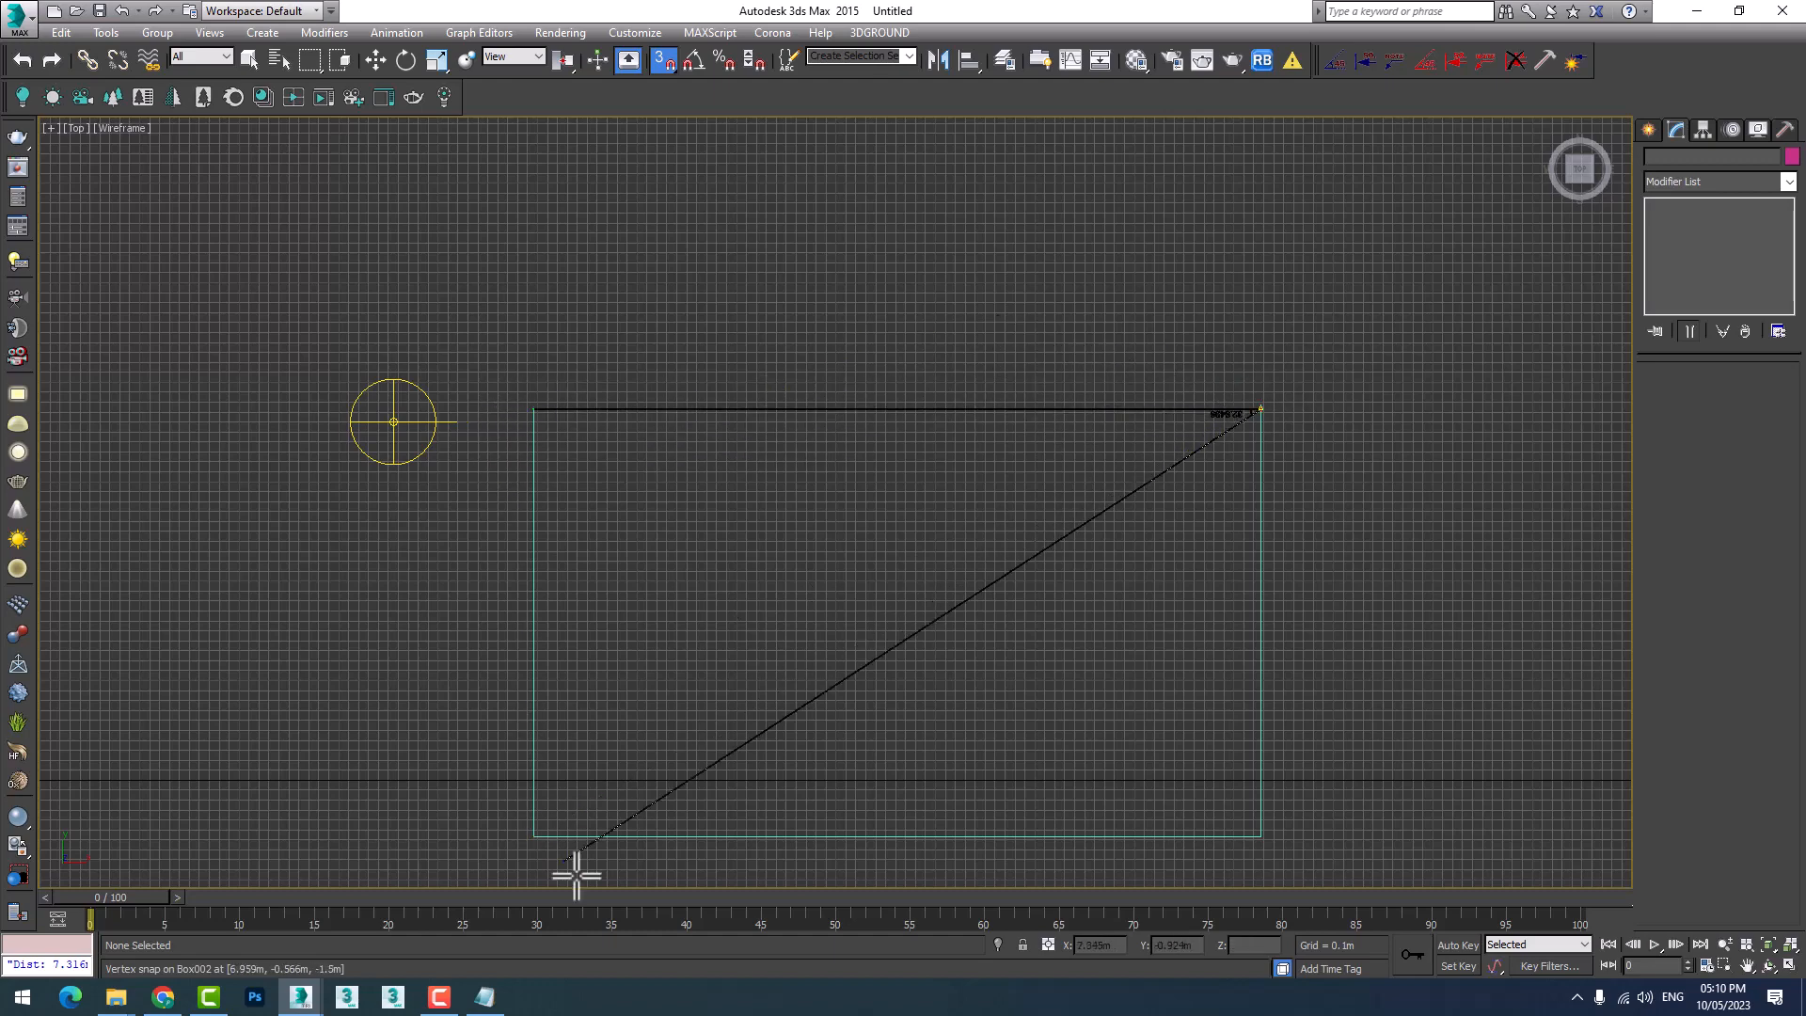
left_click(534, 837)
scroll(1249, 421, "up", 6)
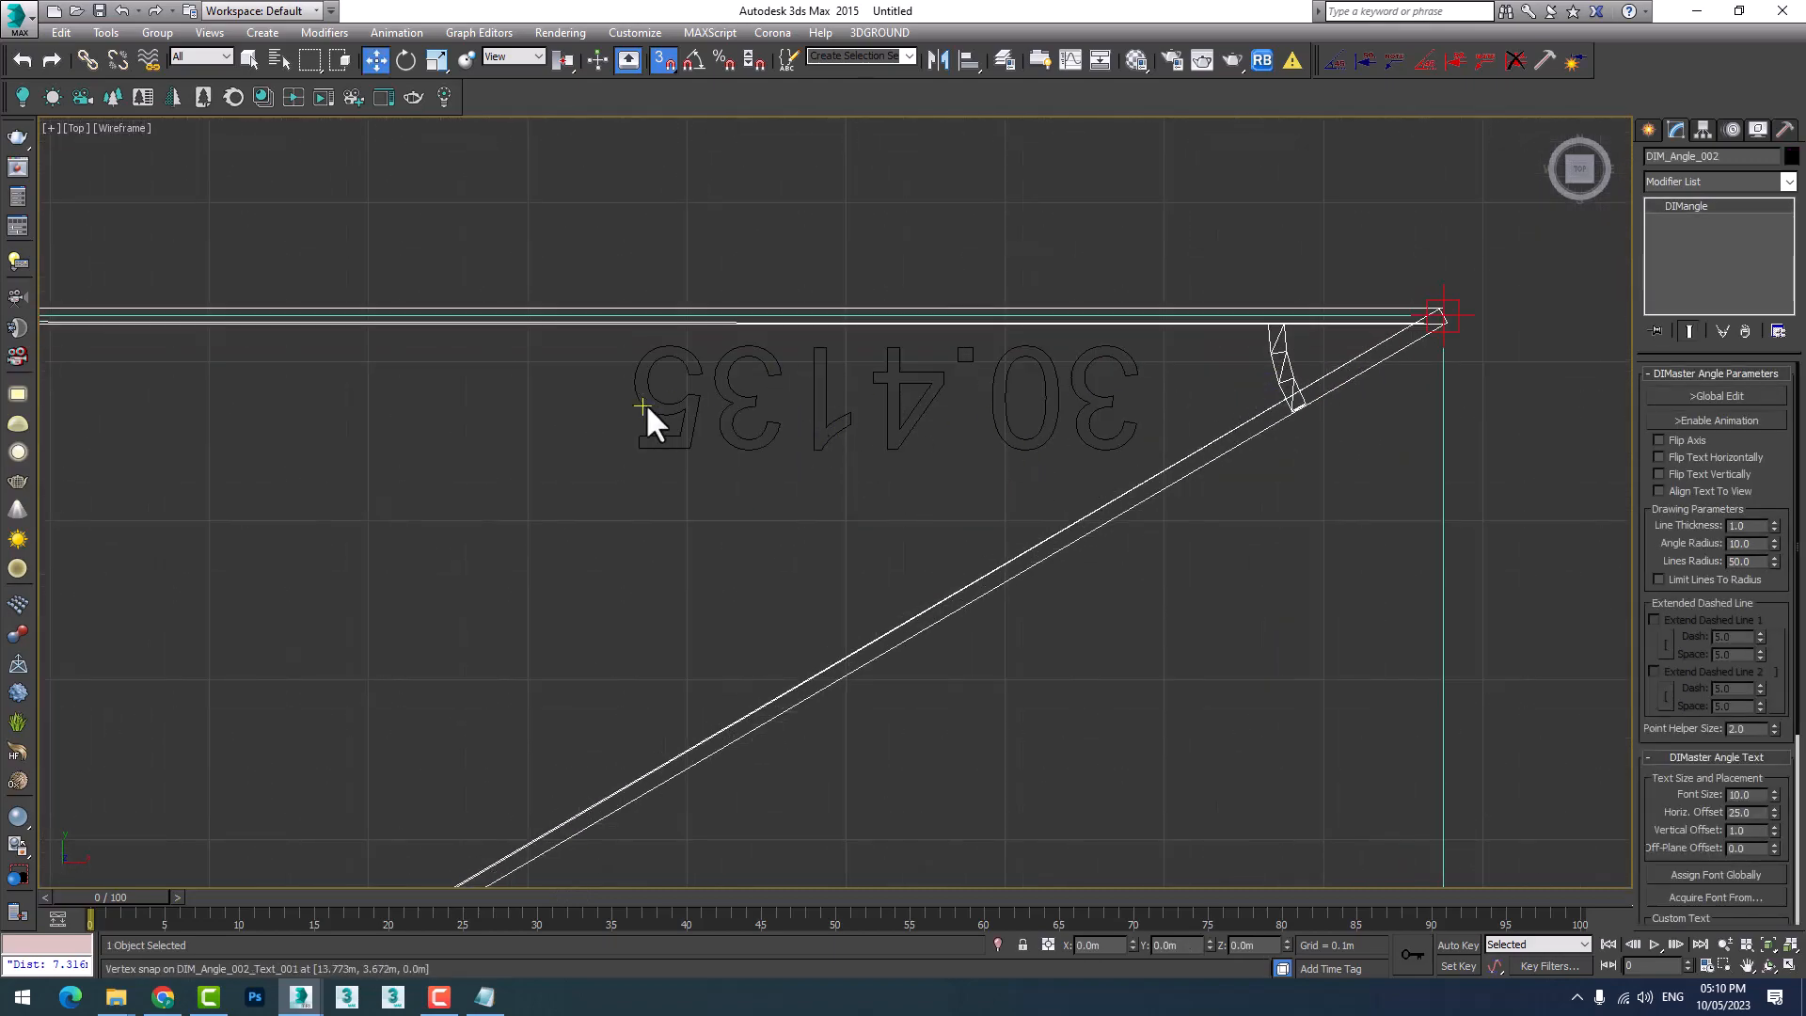
scroll(1302, 456, "down", 4)
scroll(1304, 448, "down", 4)
scroll(901, 578, "up", 4)
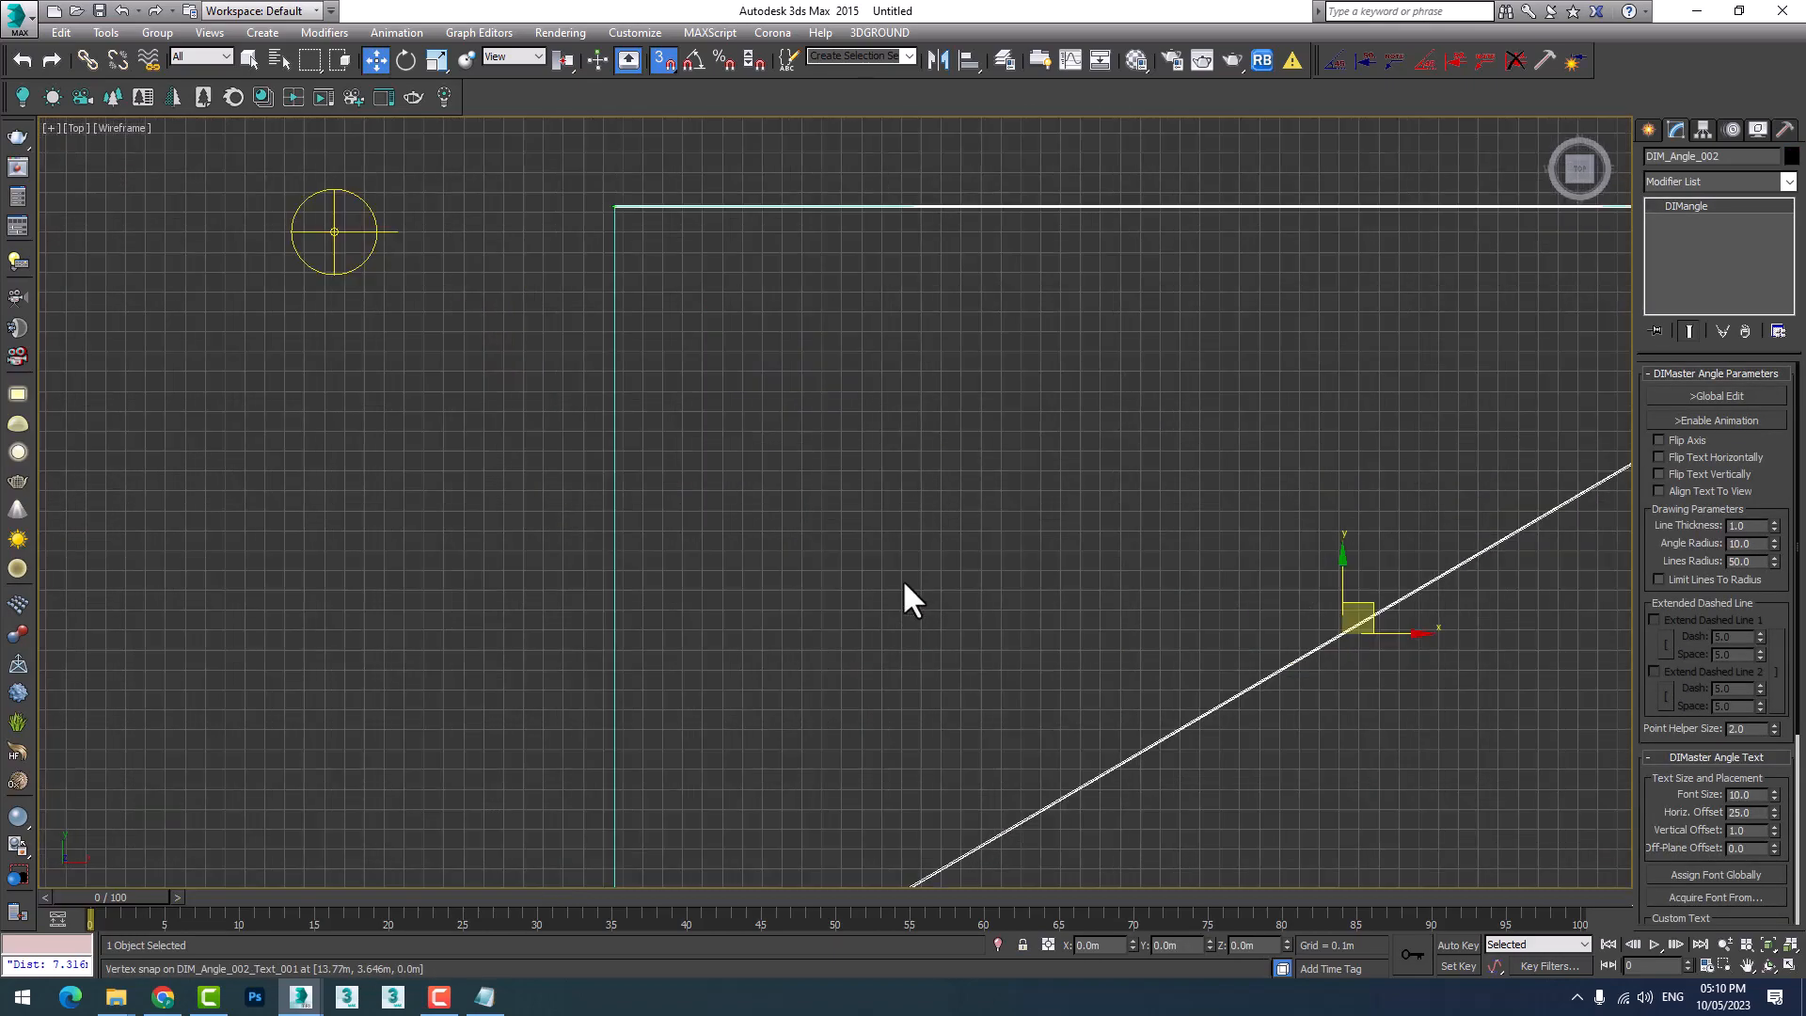
scroll(861, 555, "down", 4)
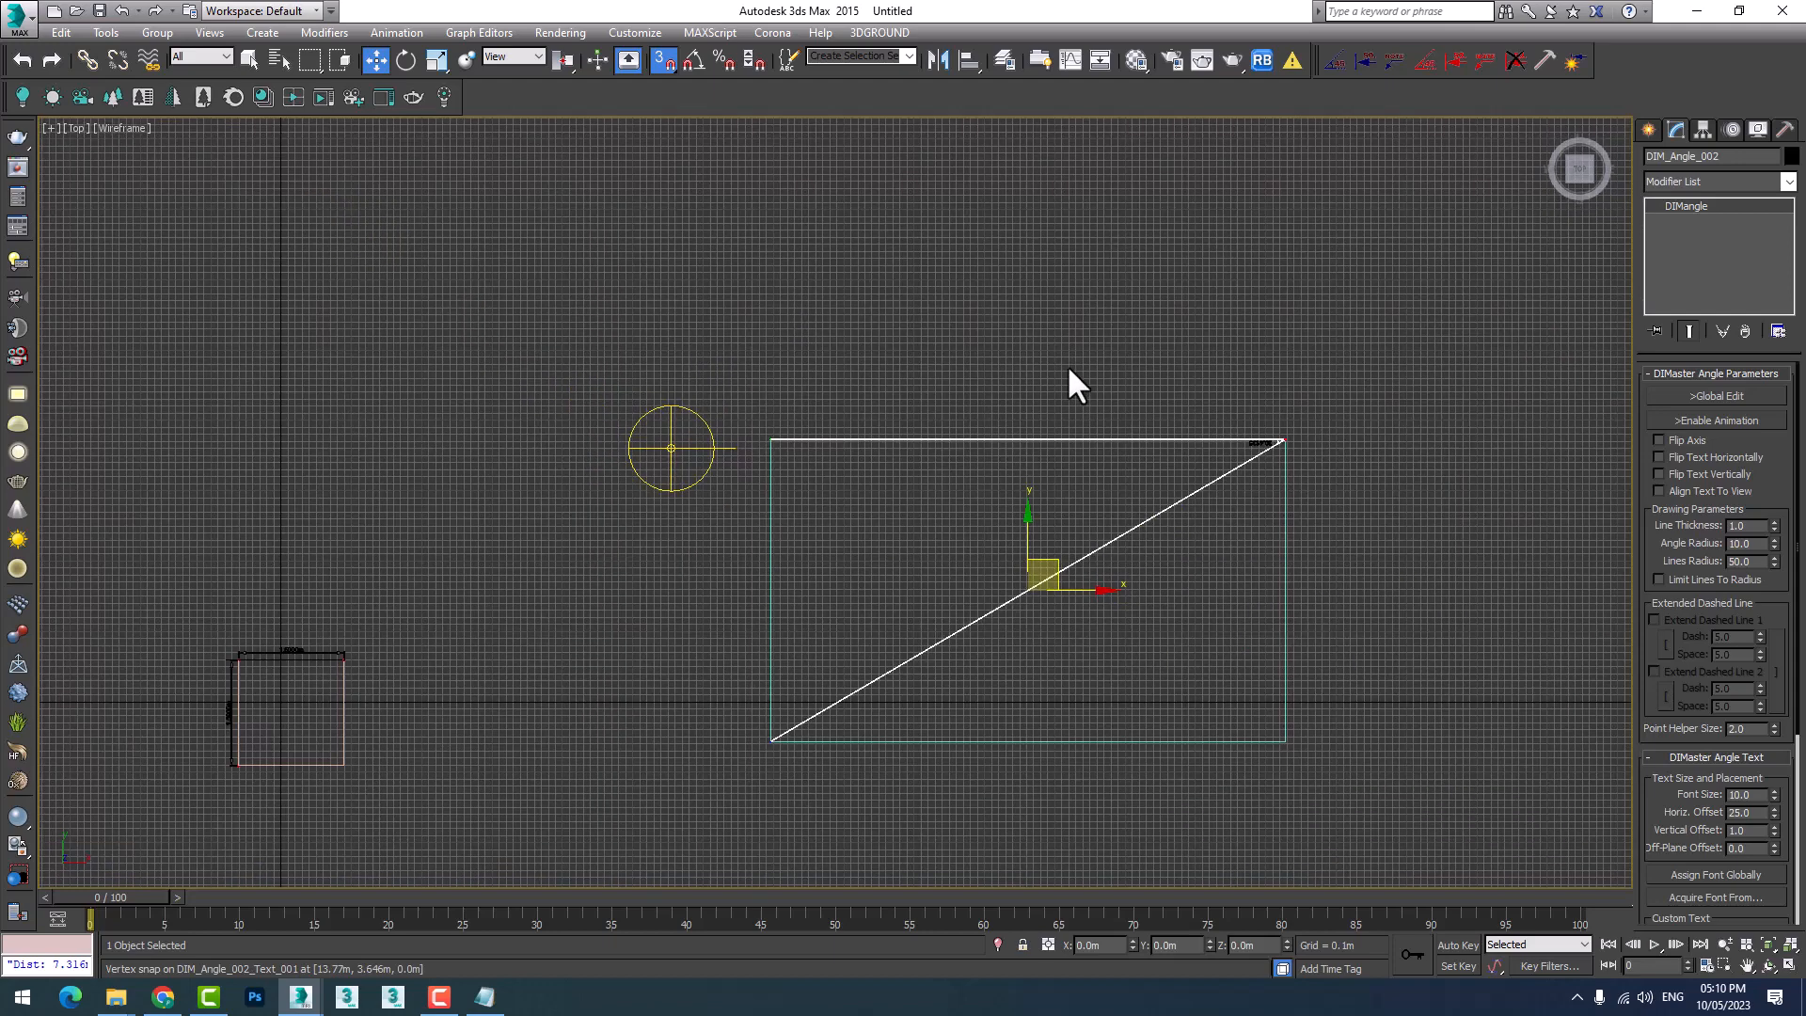
scroll(1233, 598, "up", 2)
Undo the plain deletion of the angle dimension and remove it with DIMaster's own delete action.
left_click(1227, 584)
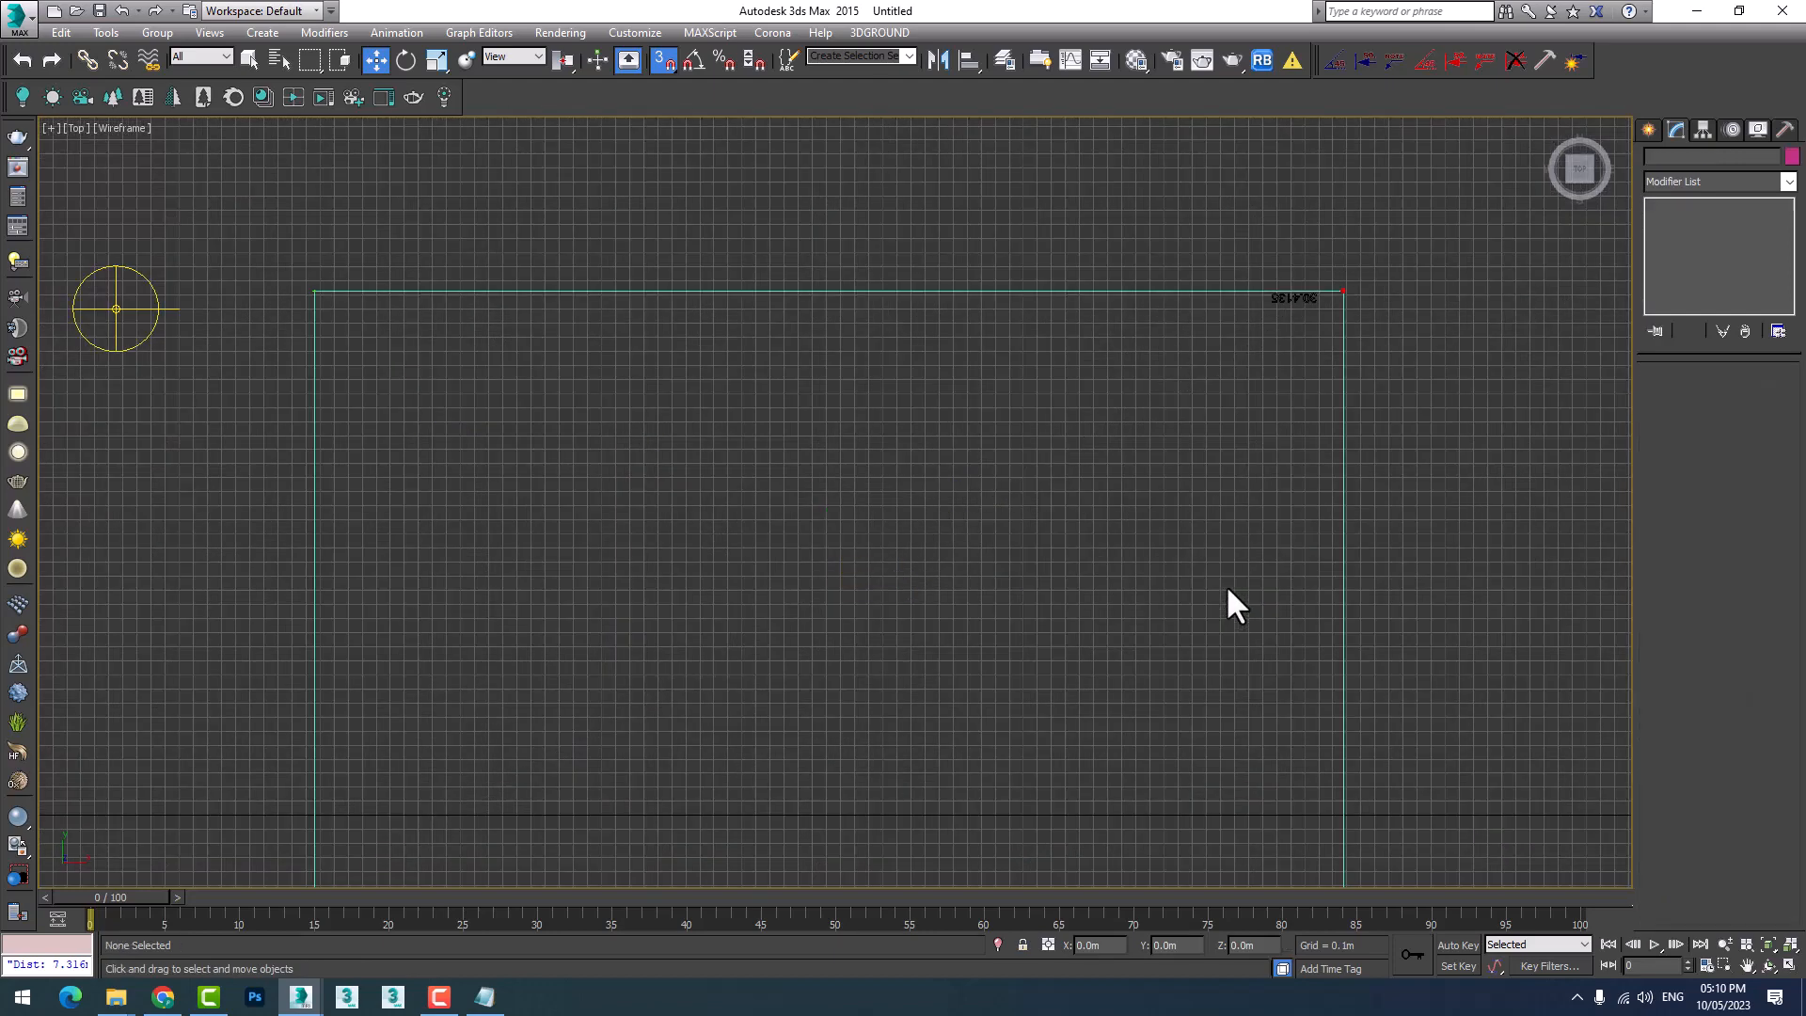
key("ctrl+z")
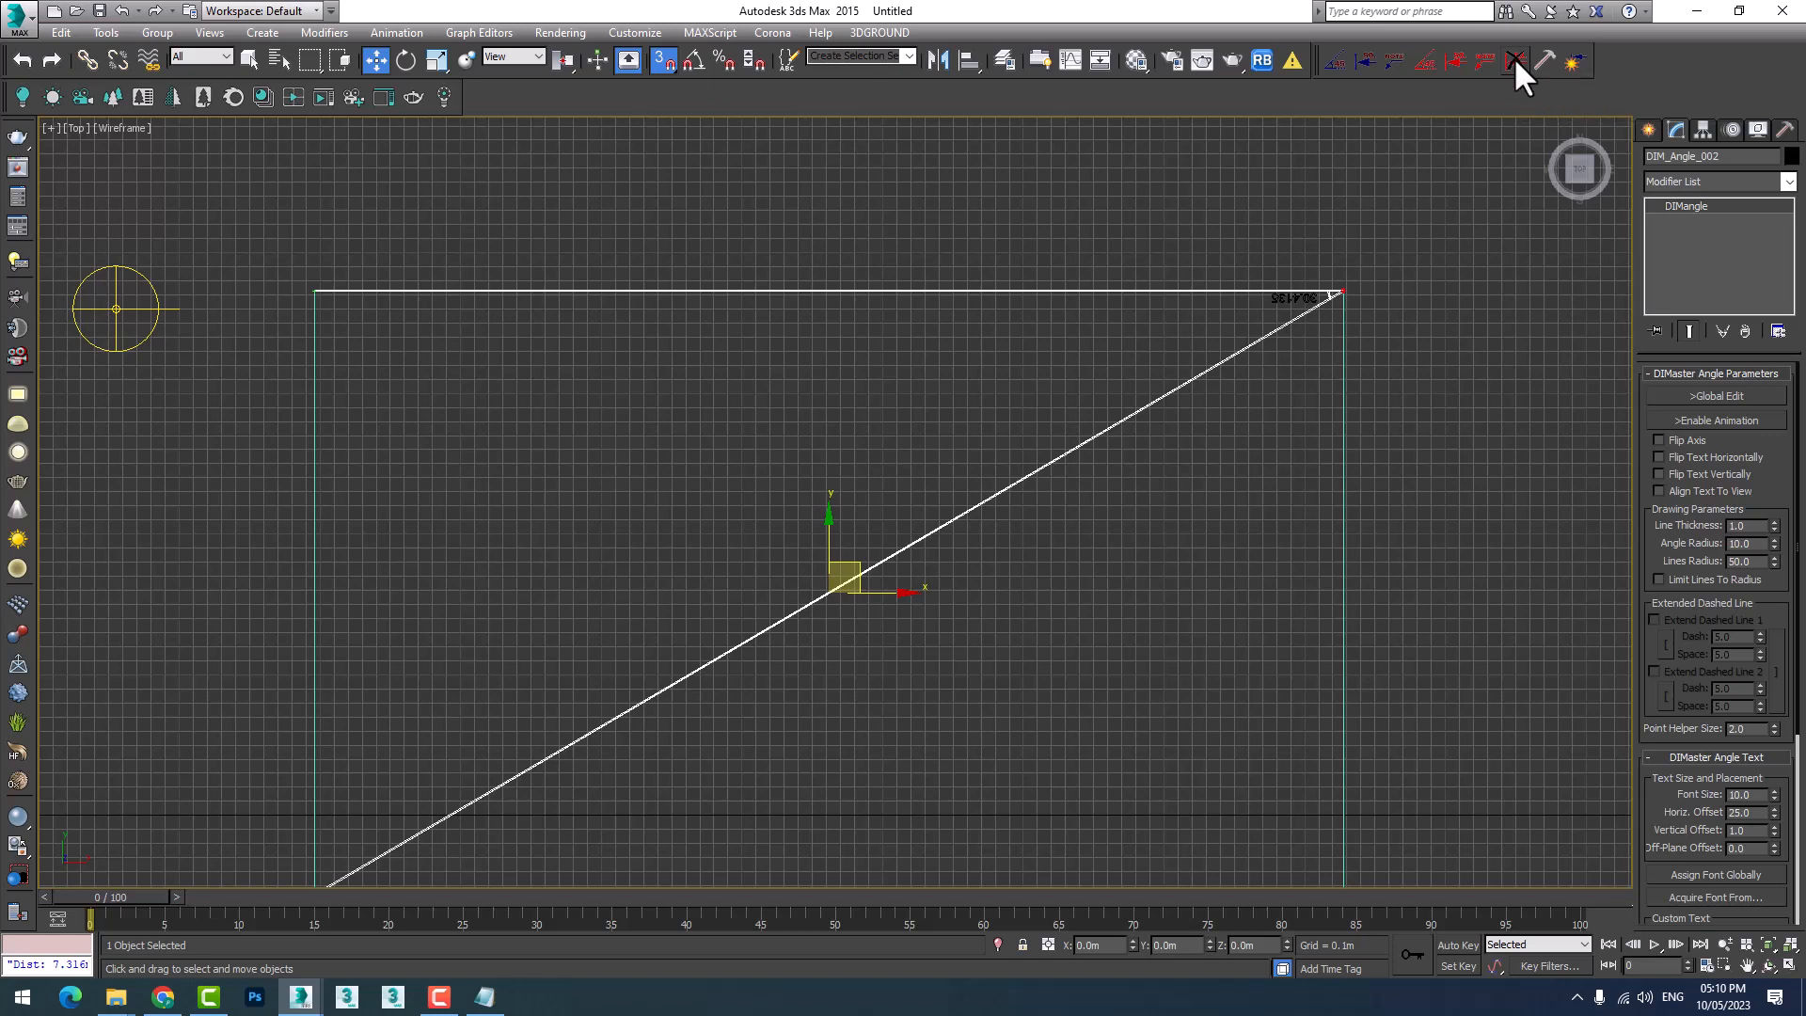
left_click(1514, 59)
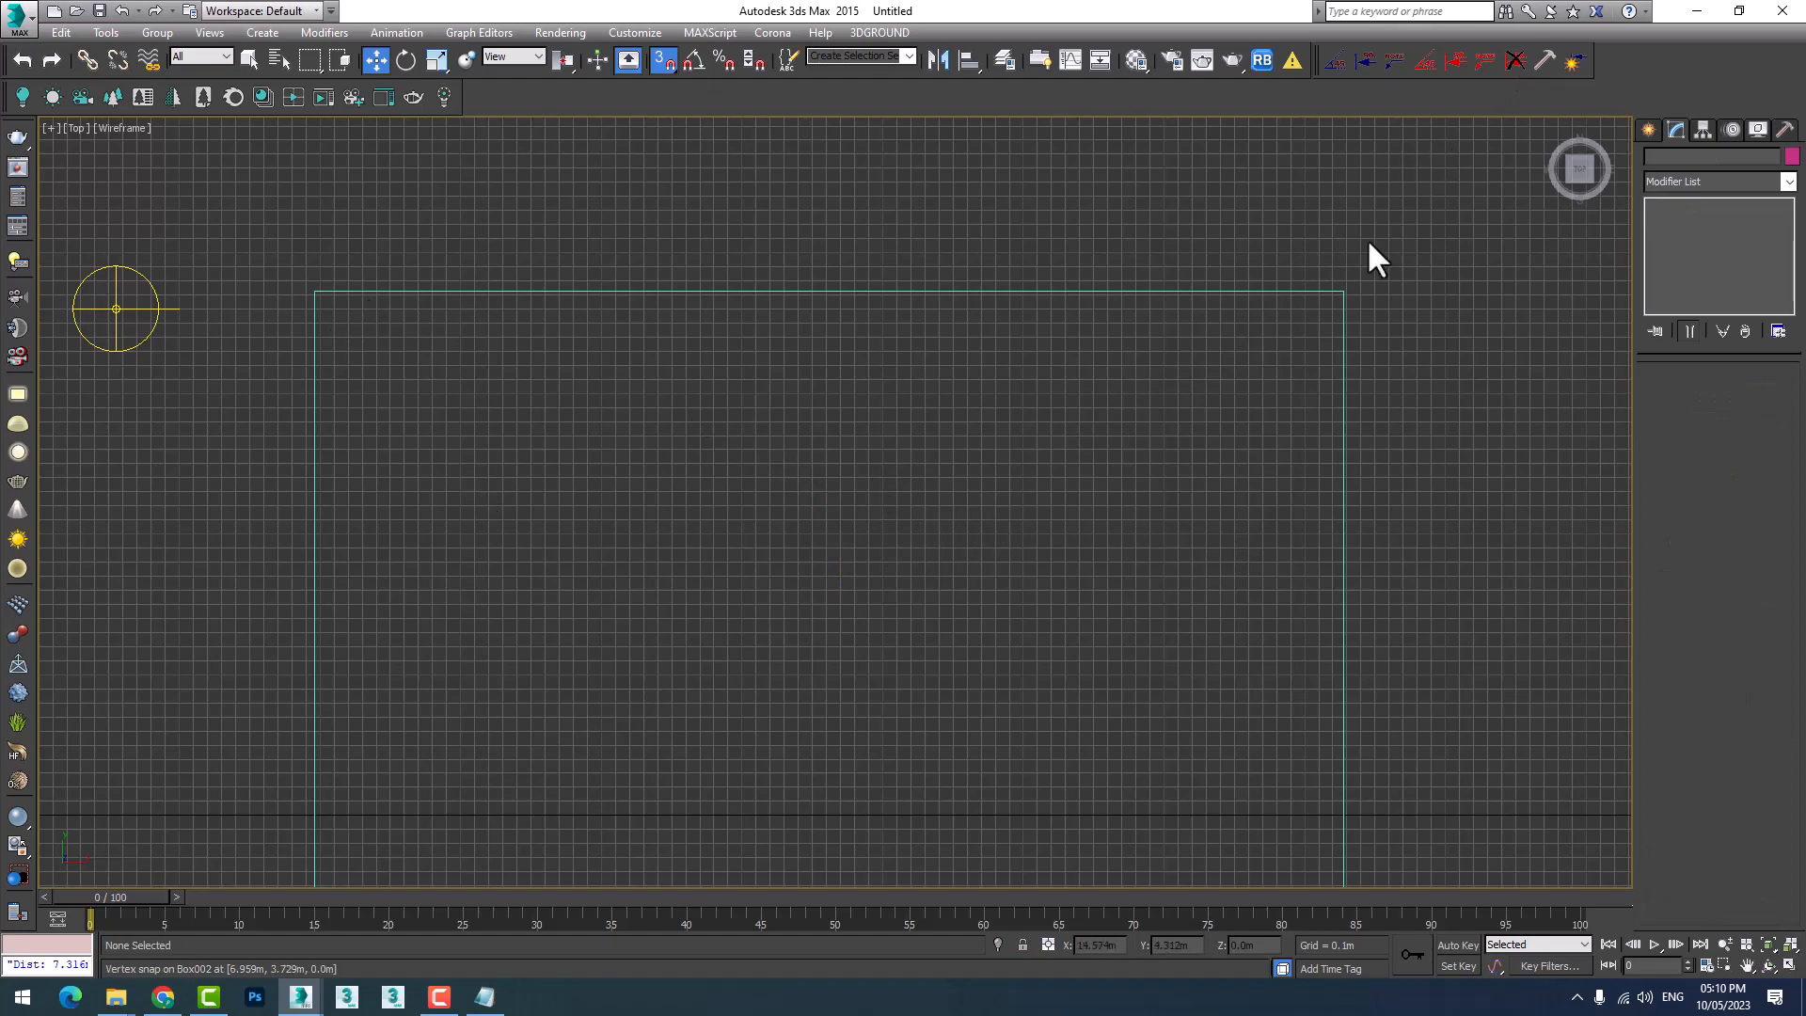
Examine the existing length dimensions on the small square box, comparing them with the undimensioned large box.
scroll(1157, 465, "down", 3)
scroll(188, 659, "up", 6)
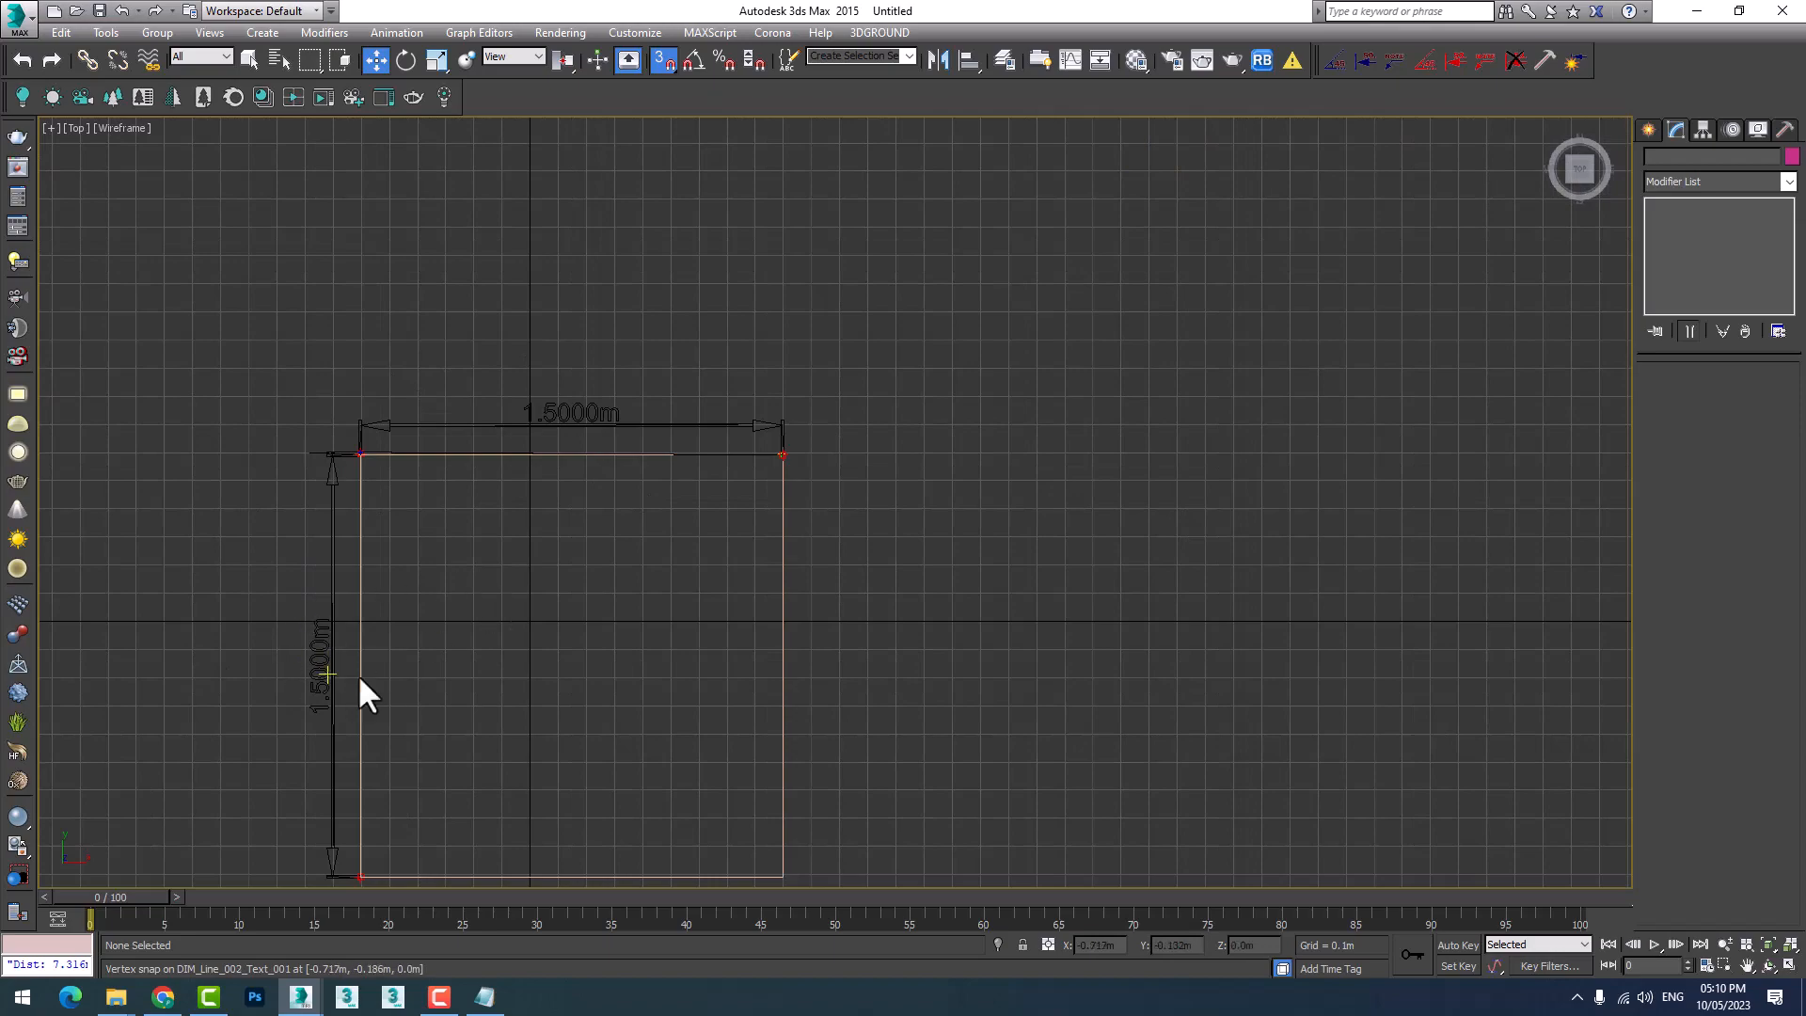
scroll(324, 705, "up", 3)
scroll(314, 658, "down", 3)
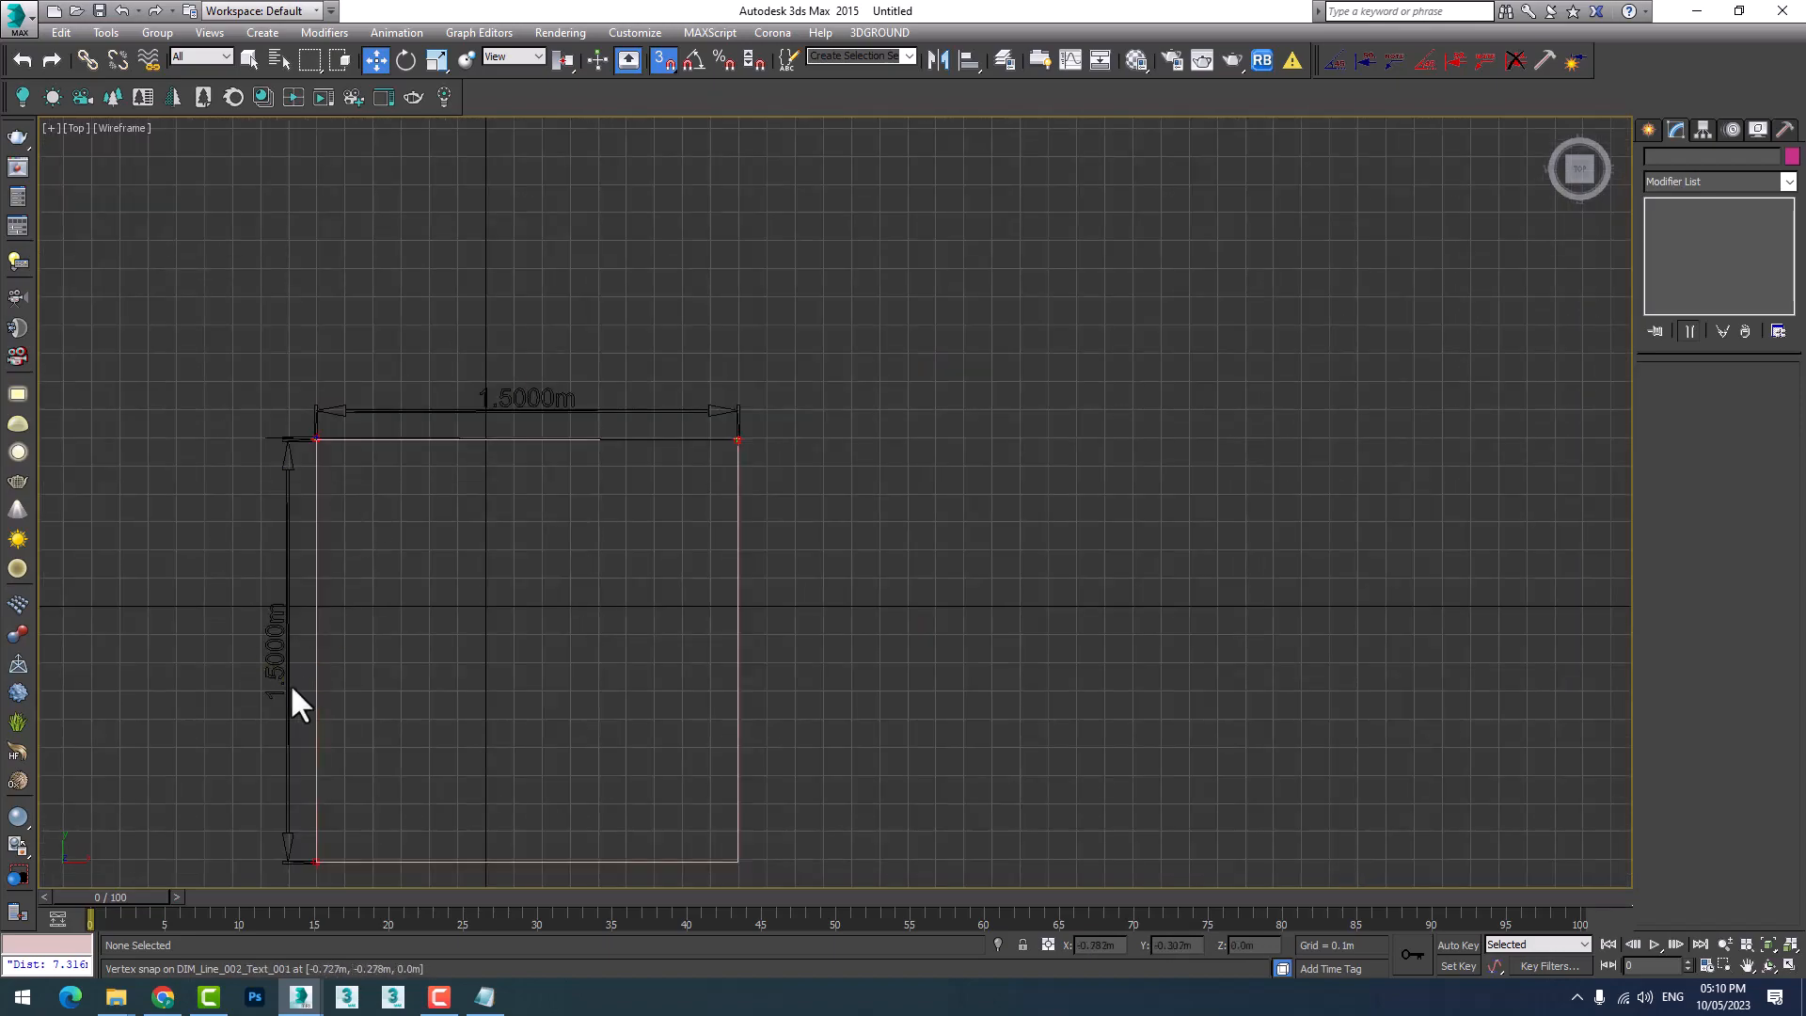
scroll(331, 532, "down", 4)
middle_click_drag(1073, 626, 591, 679)
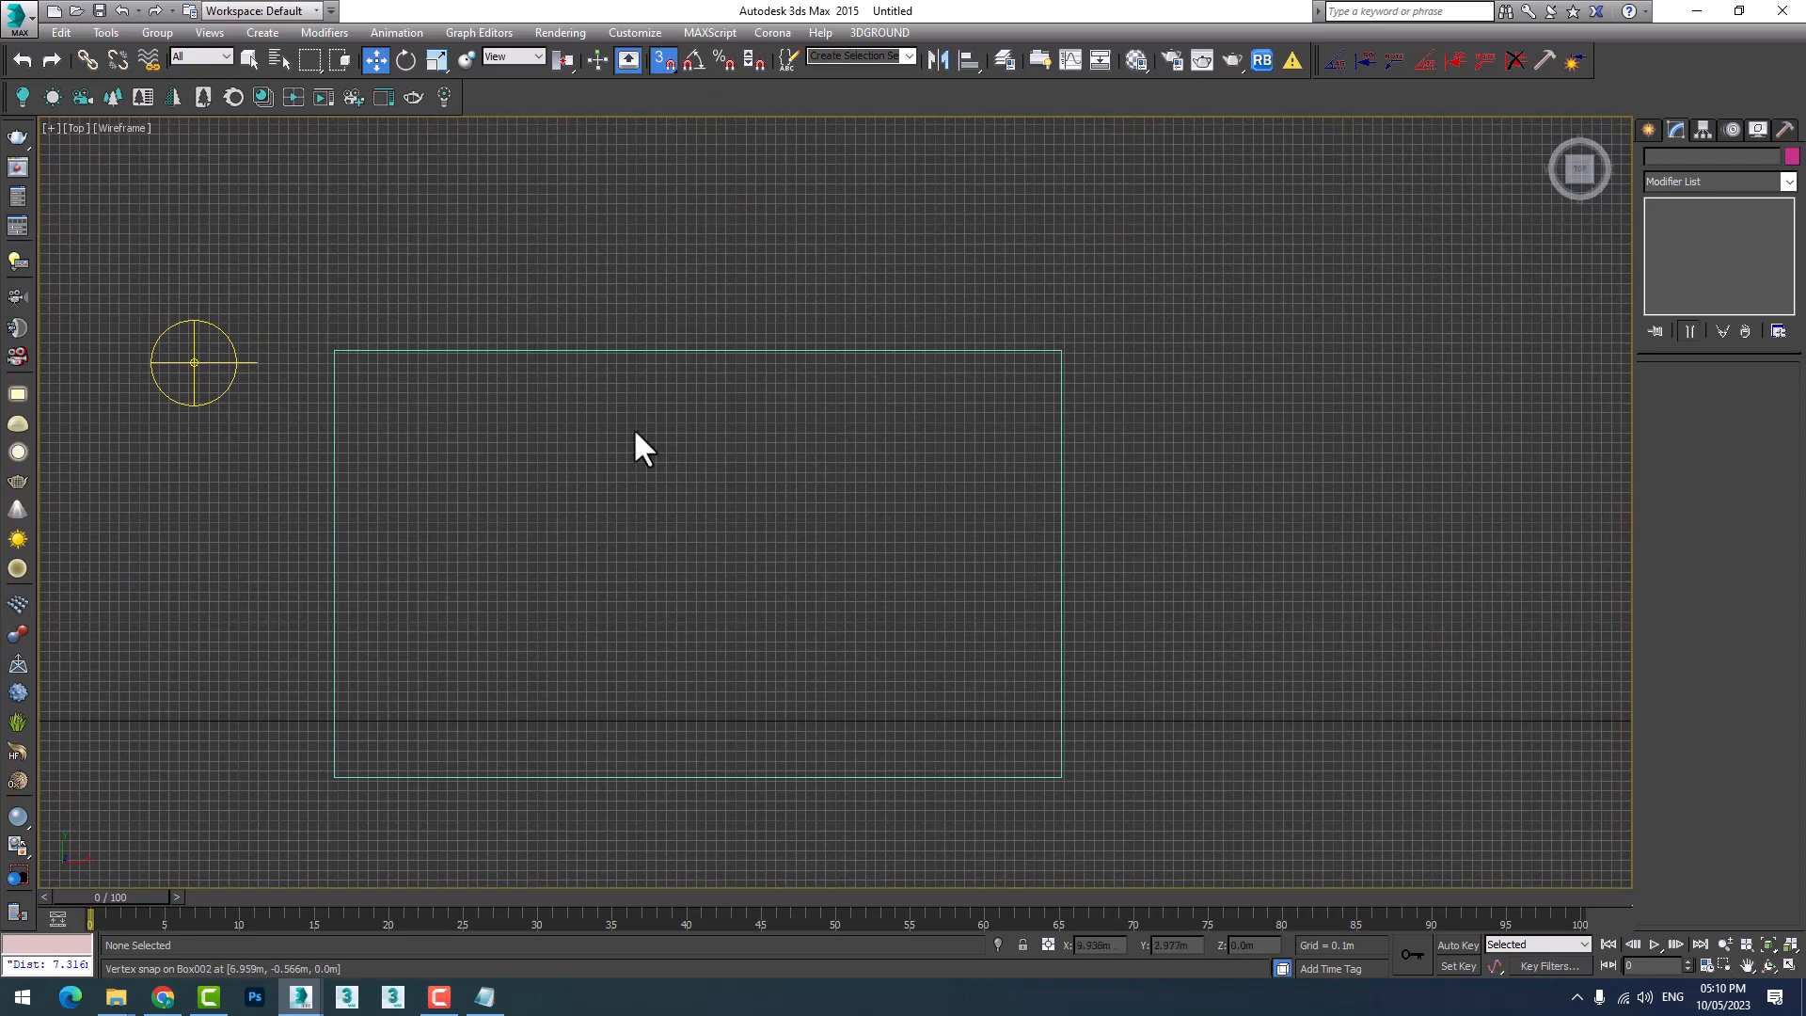
scroll(758, 443, "up", 2)
middle_click_drag(758, 443, 995, 493)
scroll(997, 491, "down", 2)
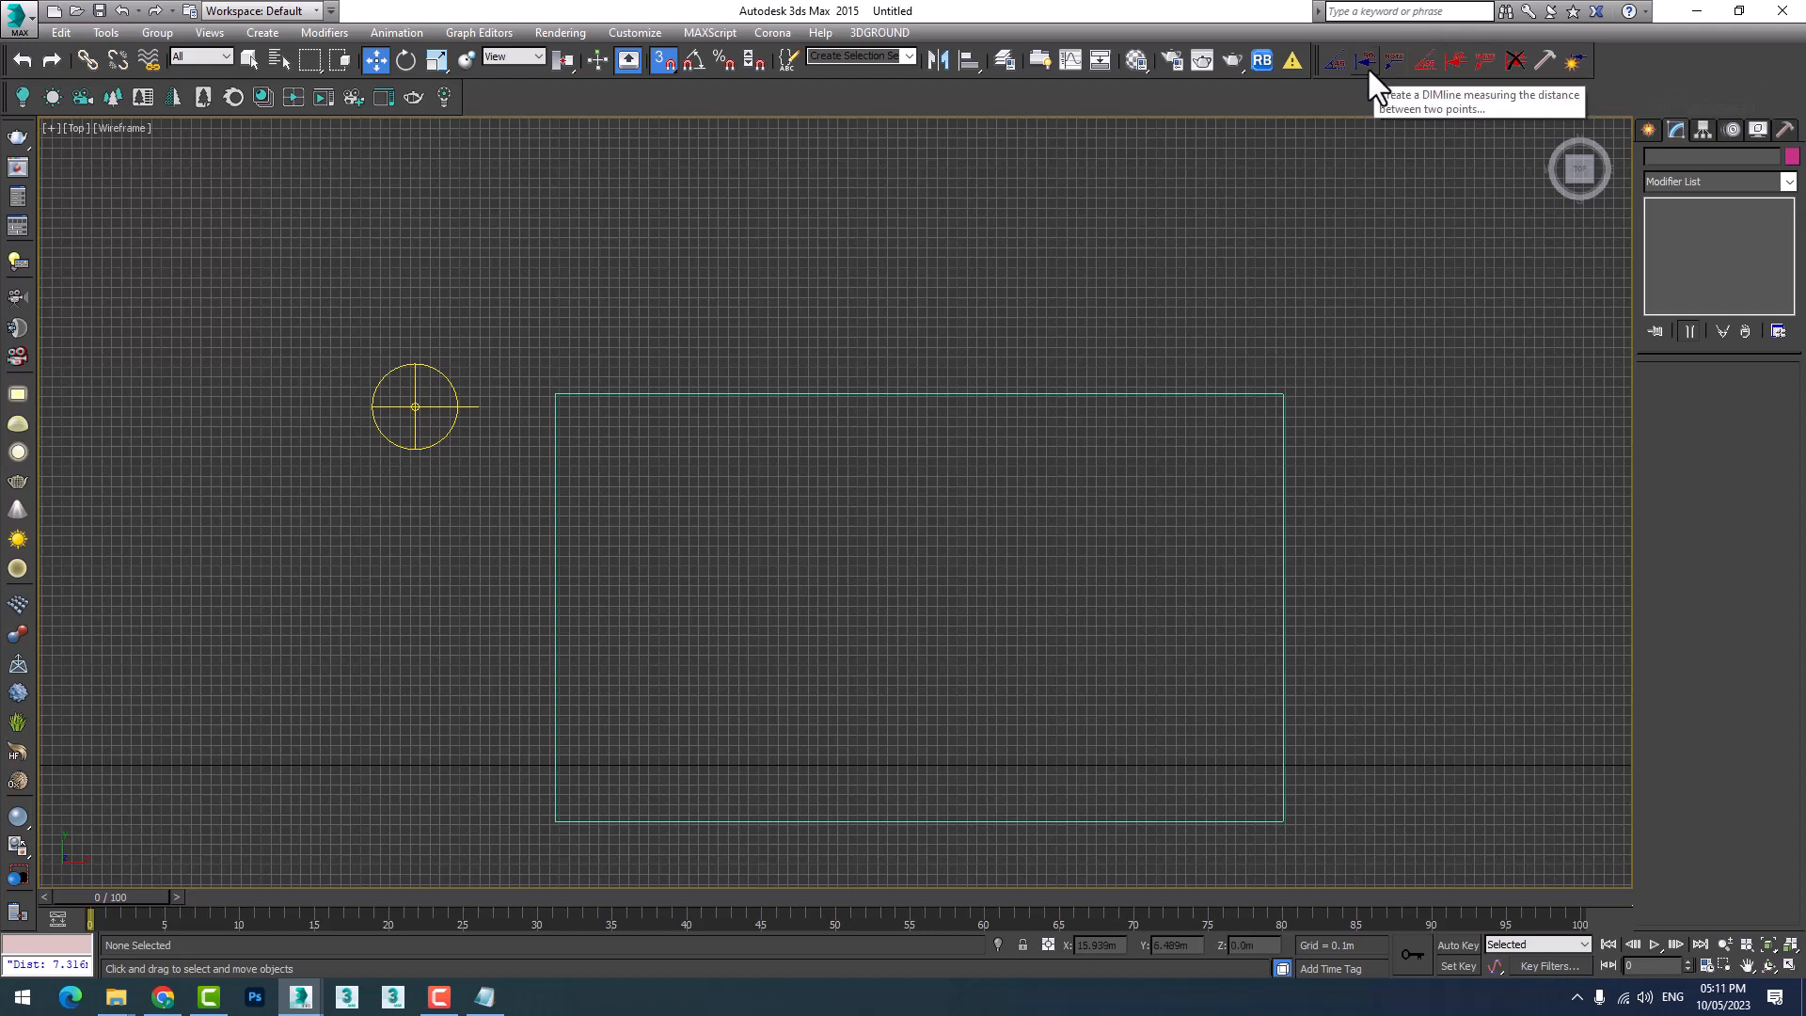
Create a DIMangle at the large box's top-left corner from its top-right to its bottom-left corner, and delete it with DIMaster's delete action.
left_click(1334, 60)
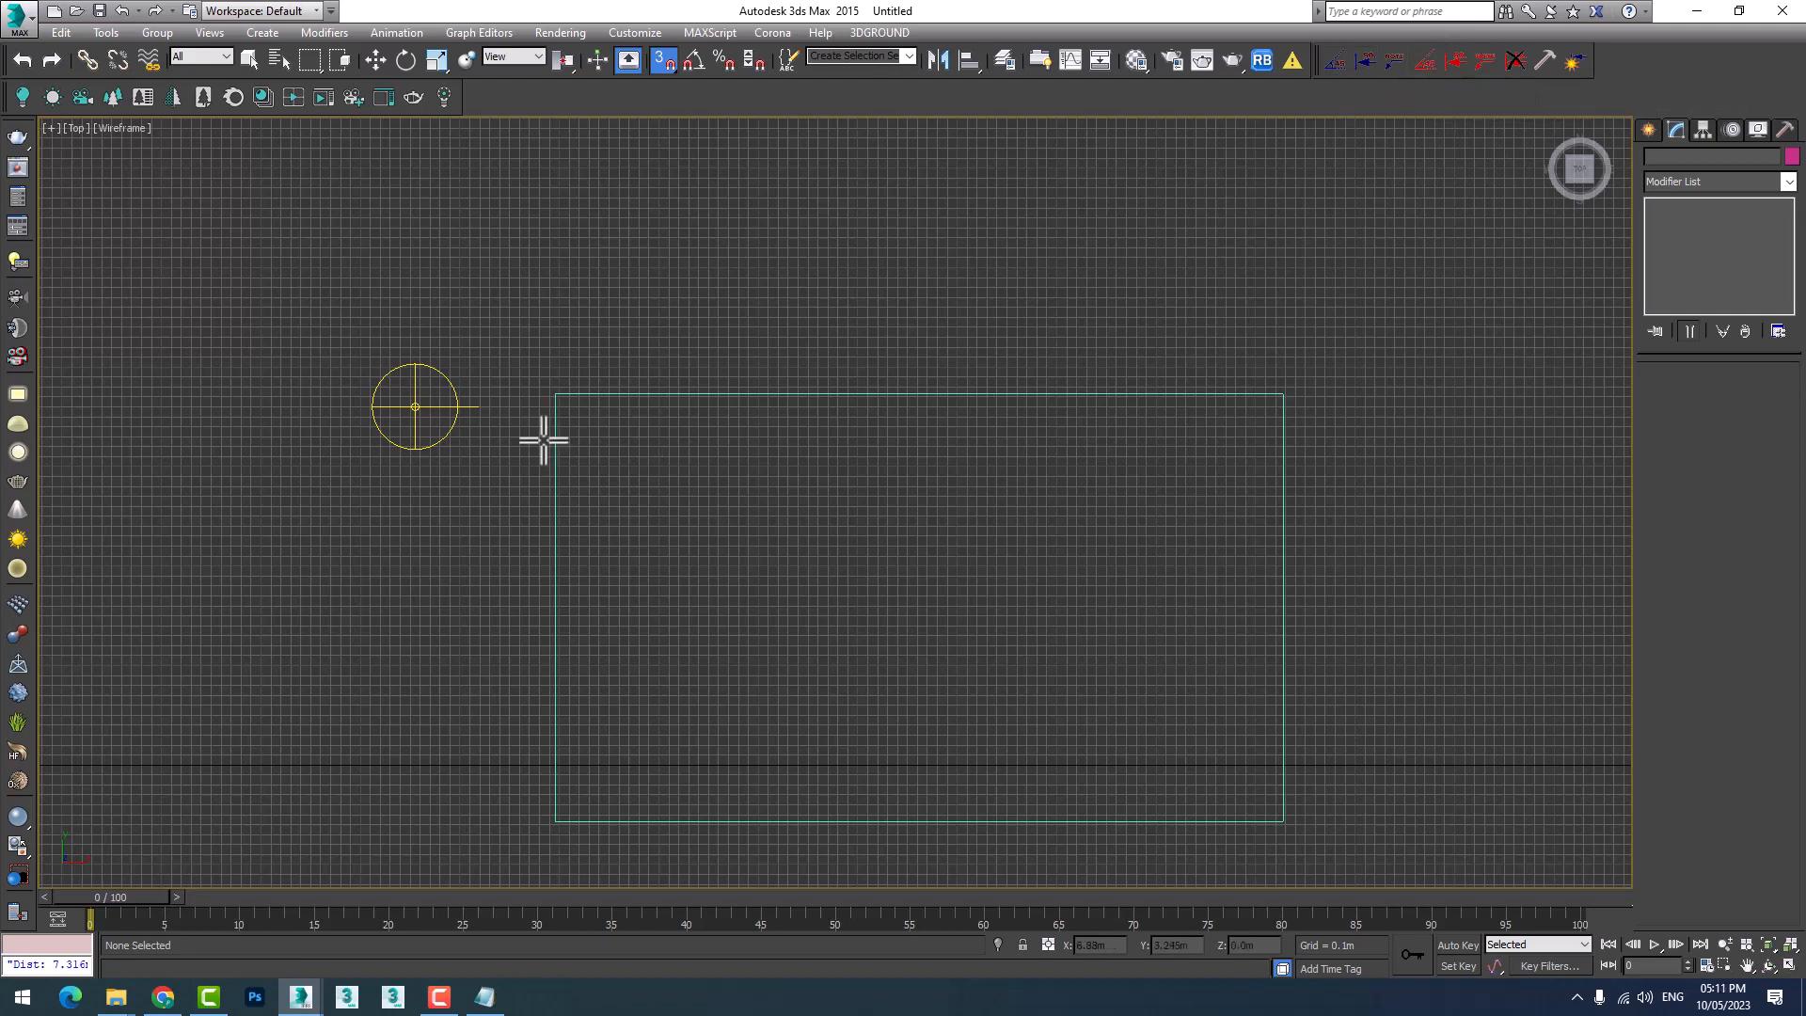
left_click(555, 386)
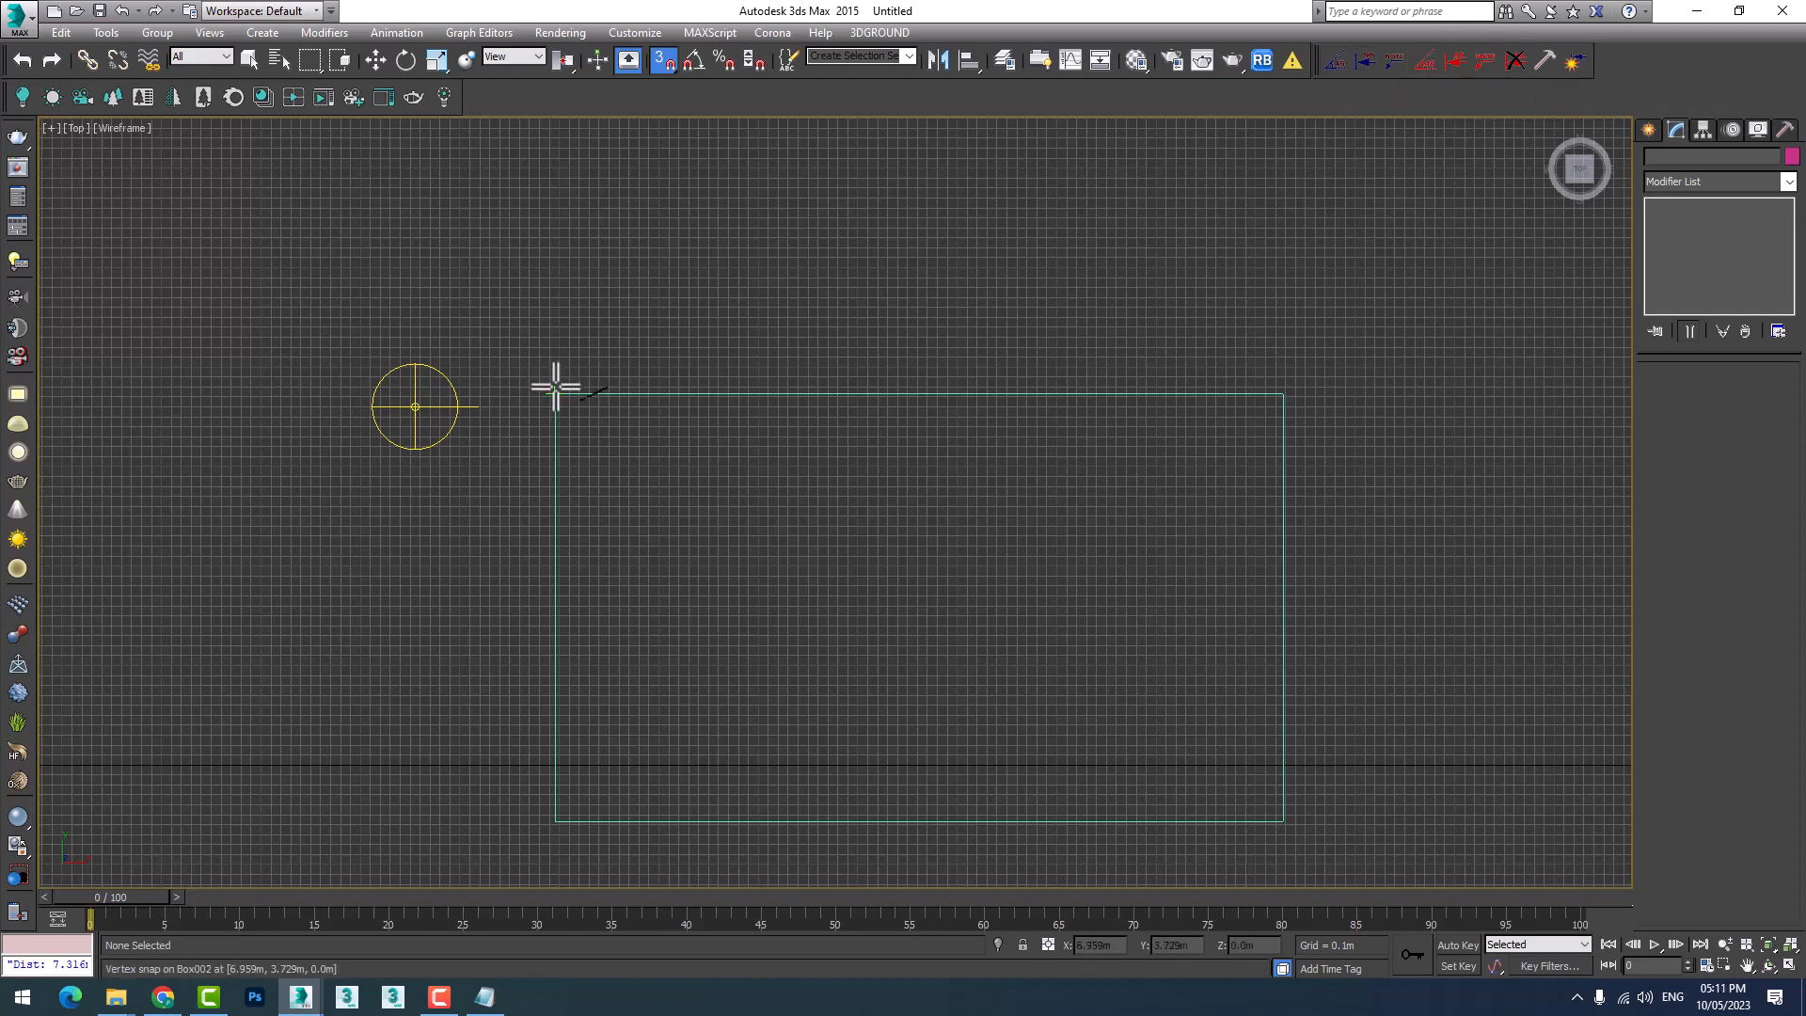
left_click(1281, 396)
left_click(560, 821)
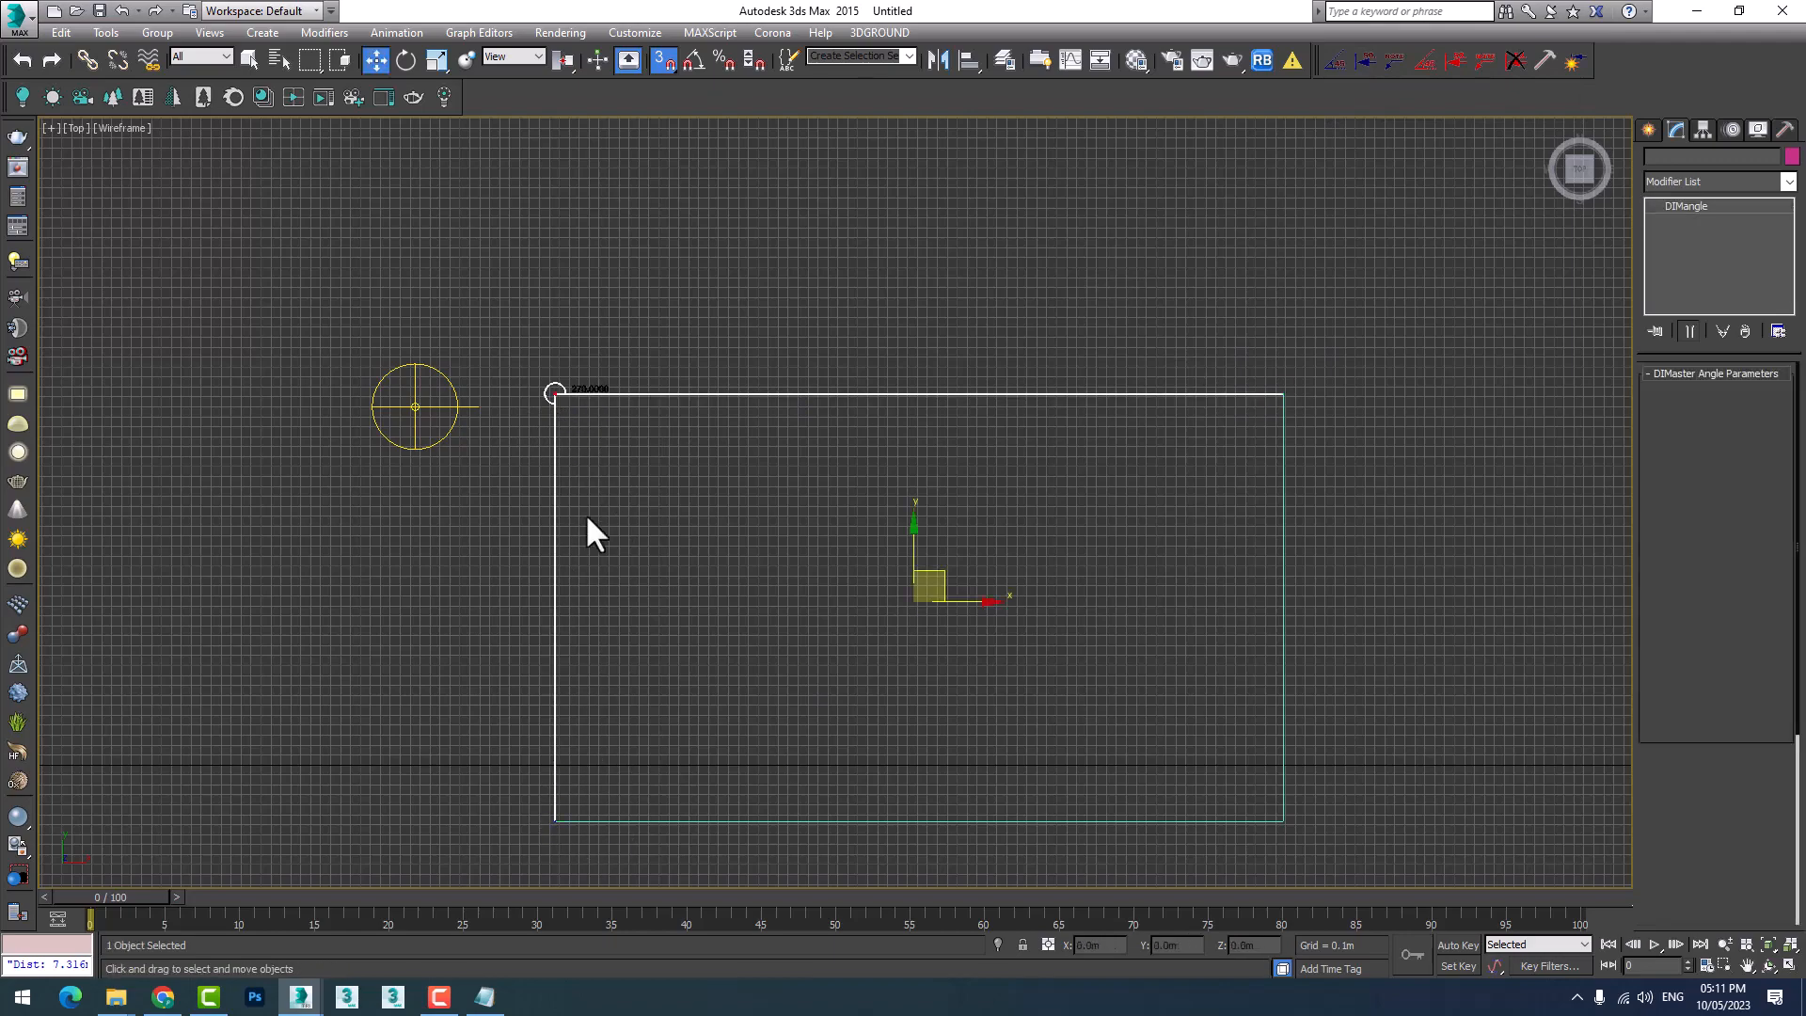
scroll(565, 413, "up", 5)
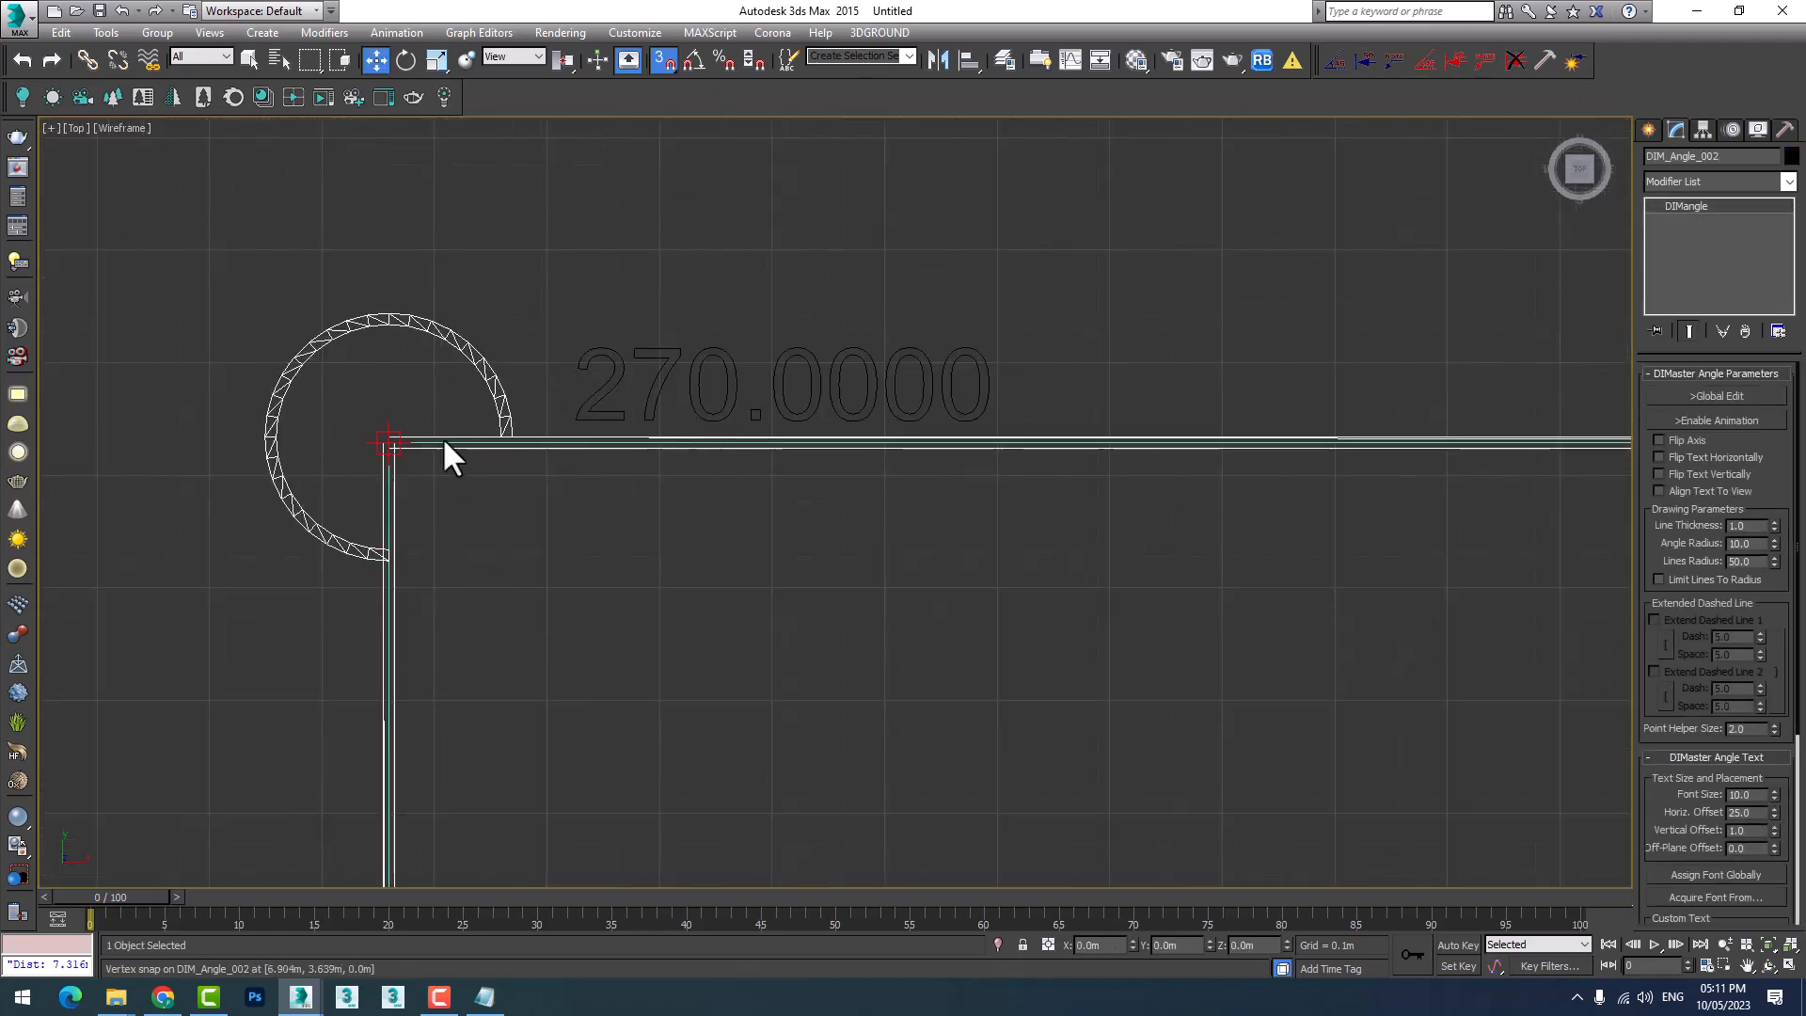
scroll(500, 527, "down", 8)
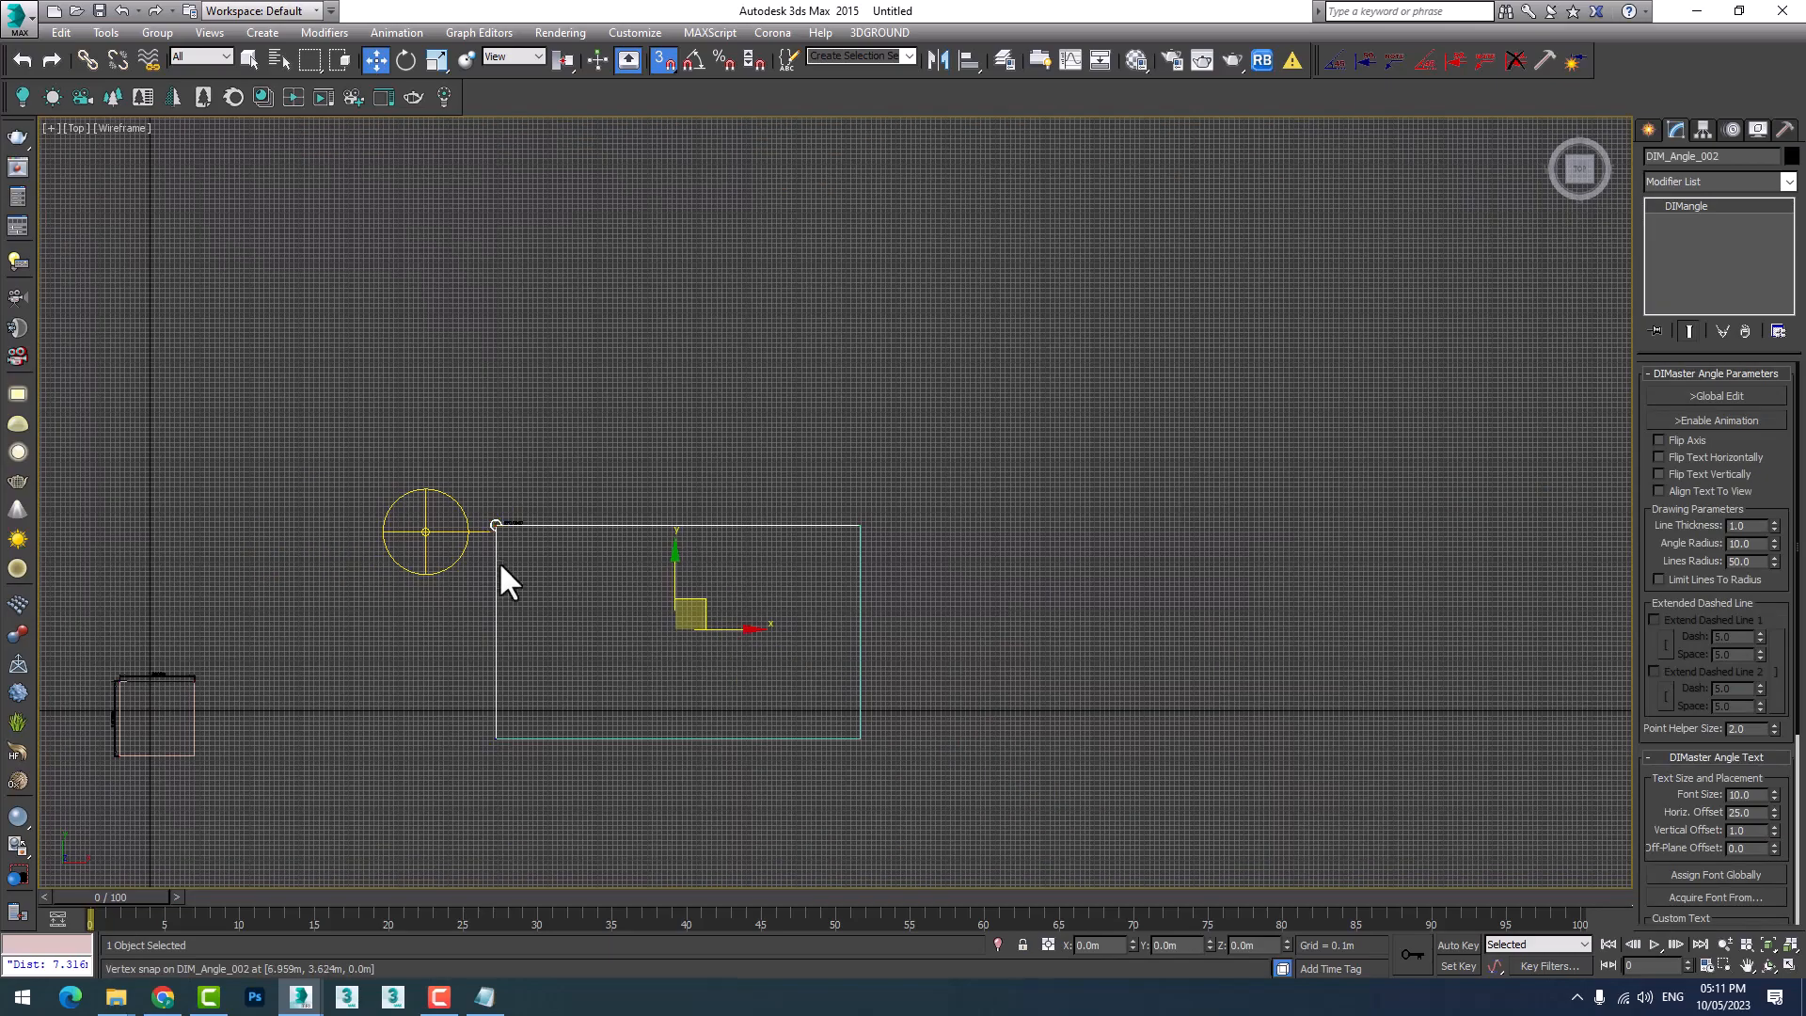
scroll(500, 567, "up", 4)
scroll(500, 530, "down", 4)
scroll(500, 530, "up", 2)
middle_click_drag(501, 528, 468, 448)
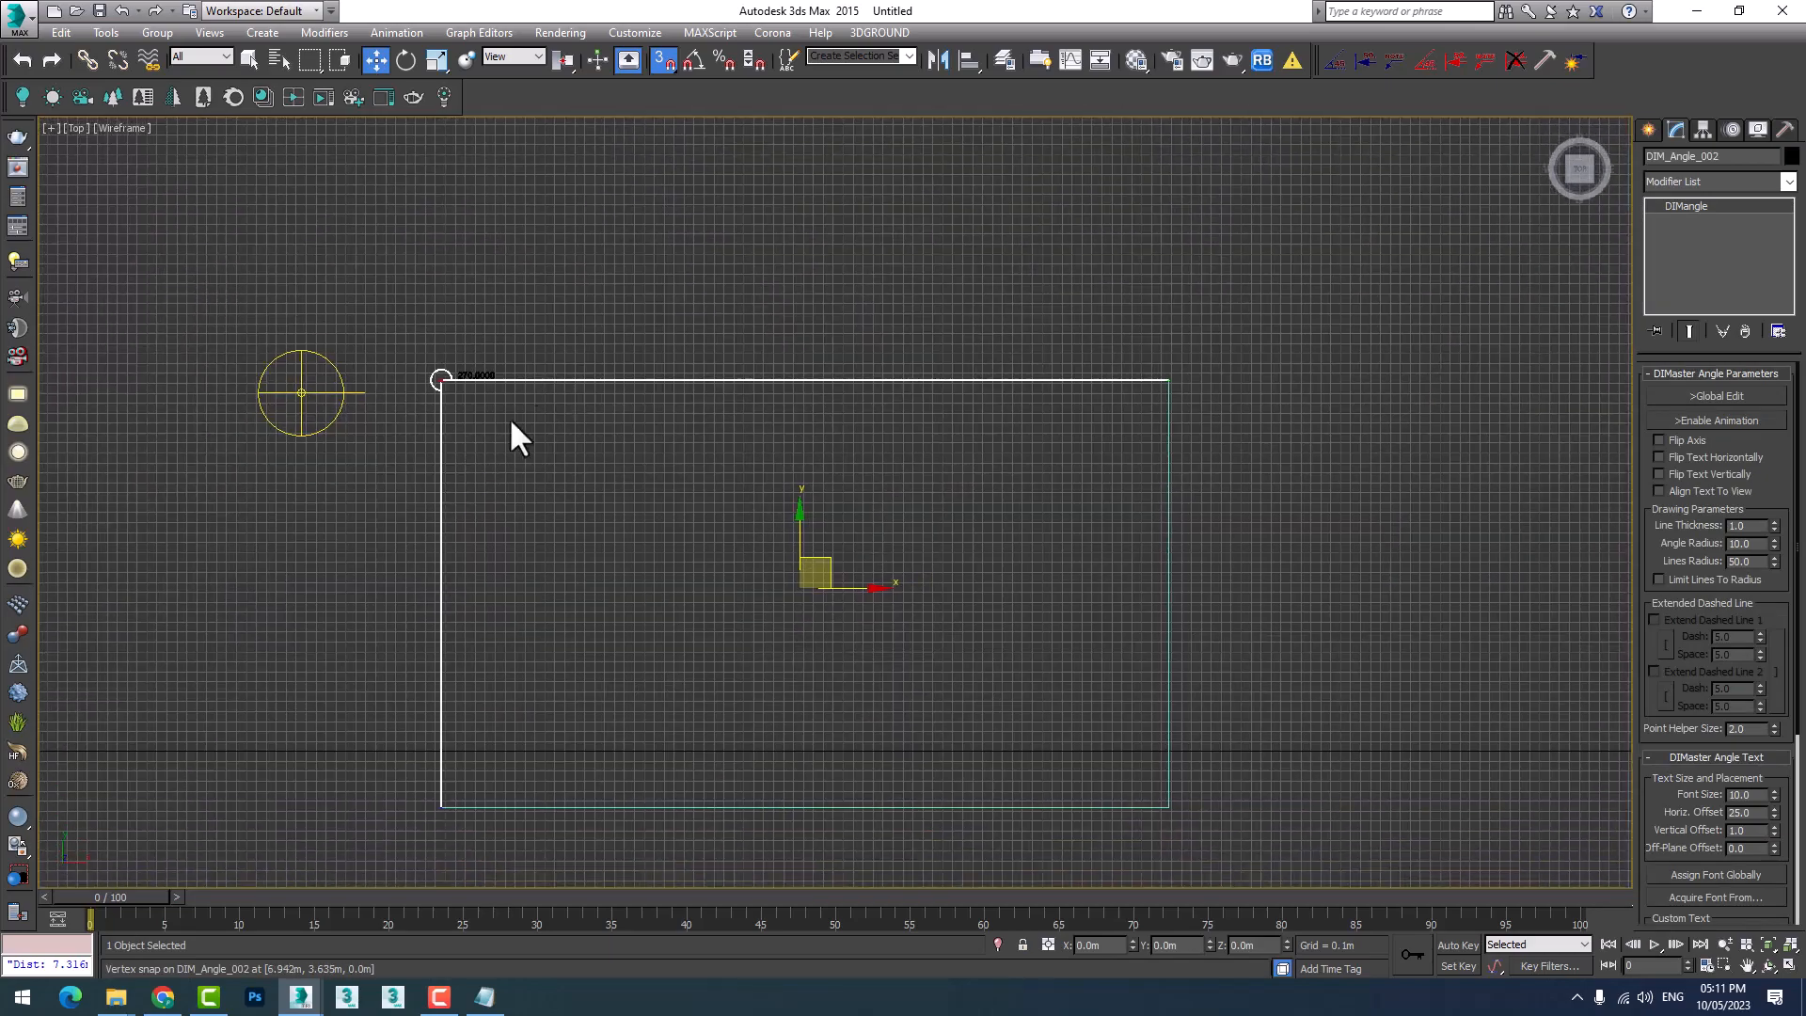
left_click(1513, 60)
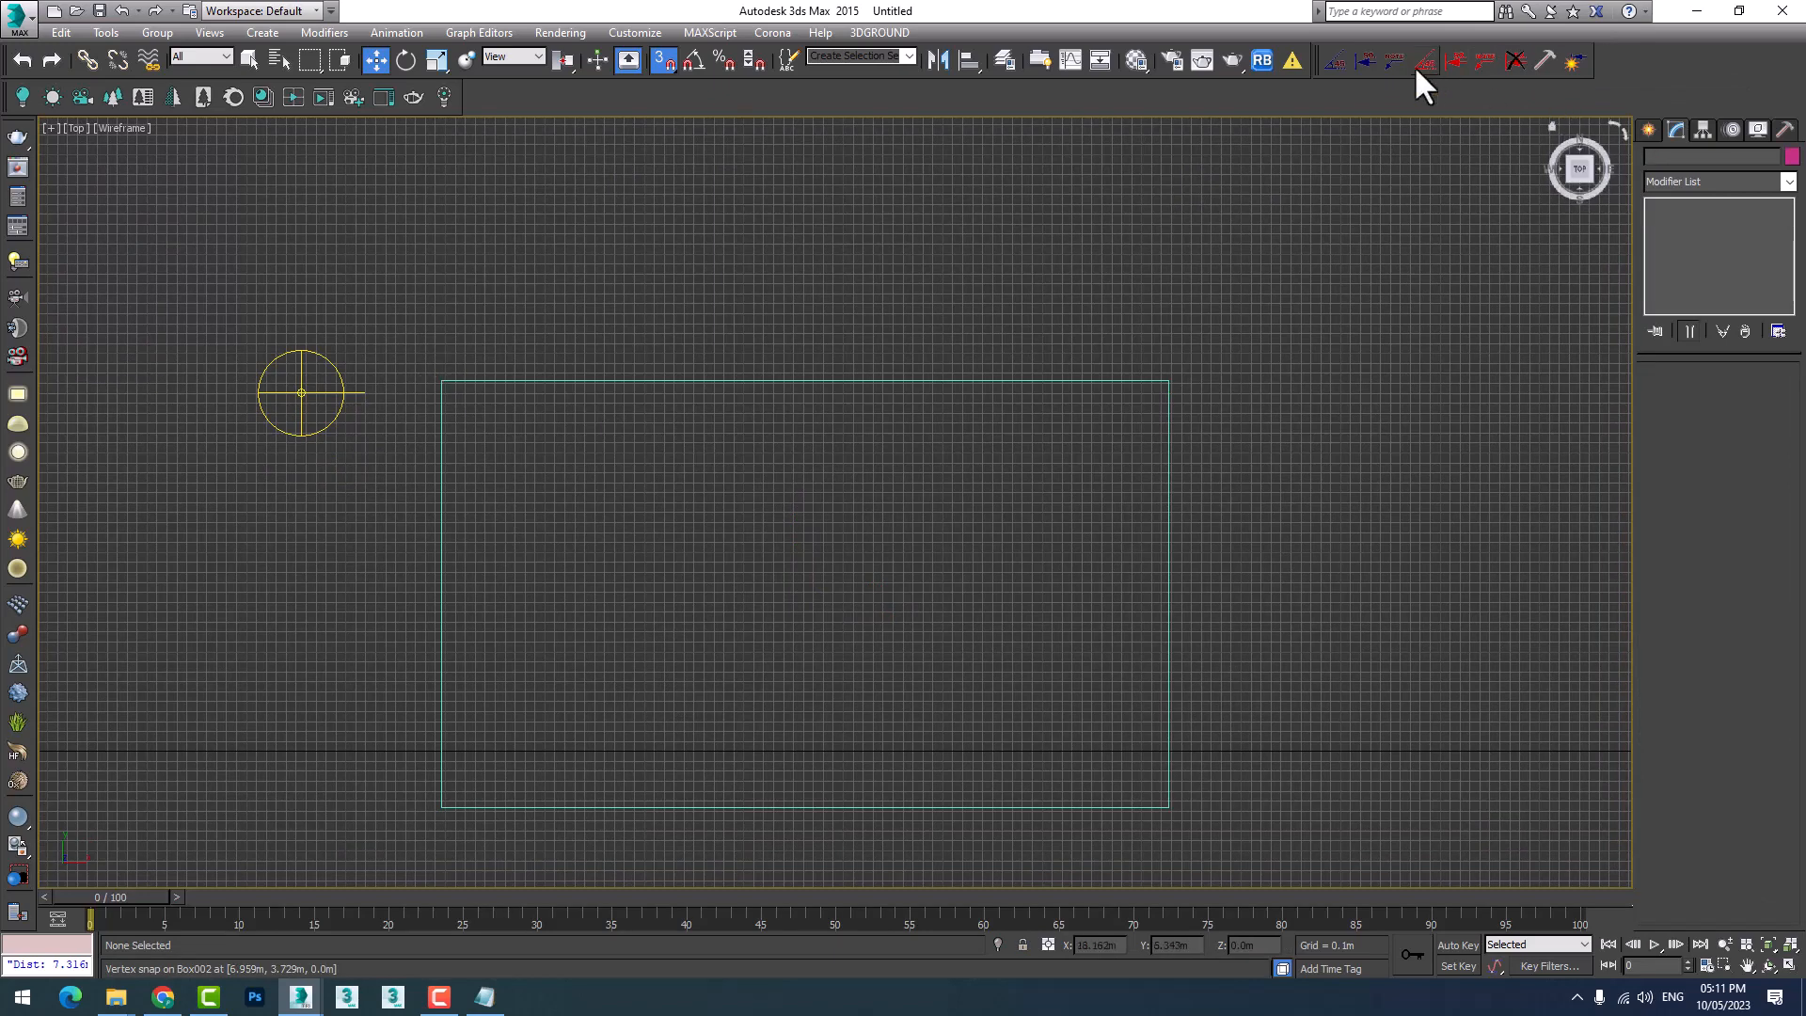
Create a DIMangle at the top-left corner in the opposite order, bottom-left to top-right, and delete it with DIMaster's delete action.
left_click(1335, 61)
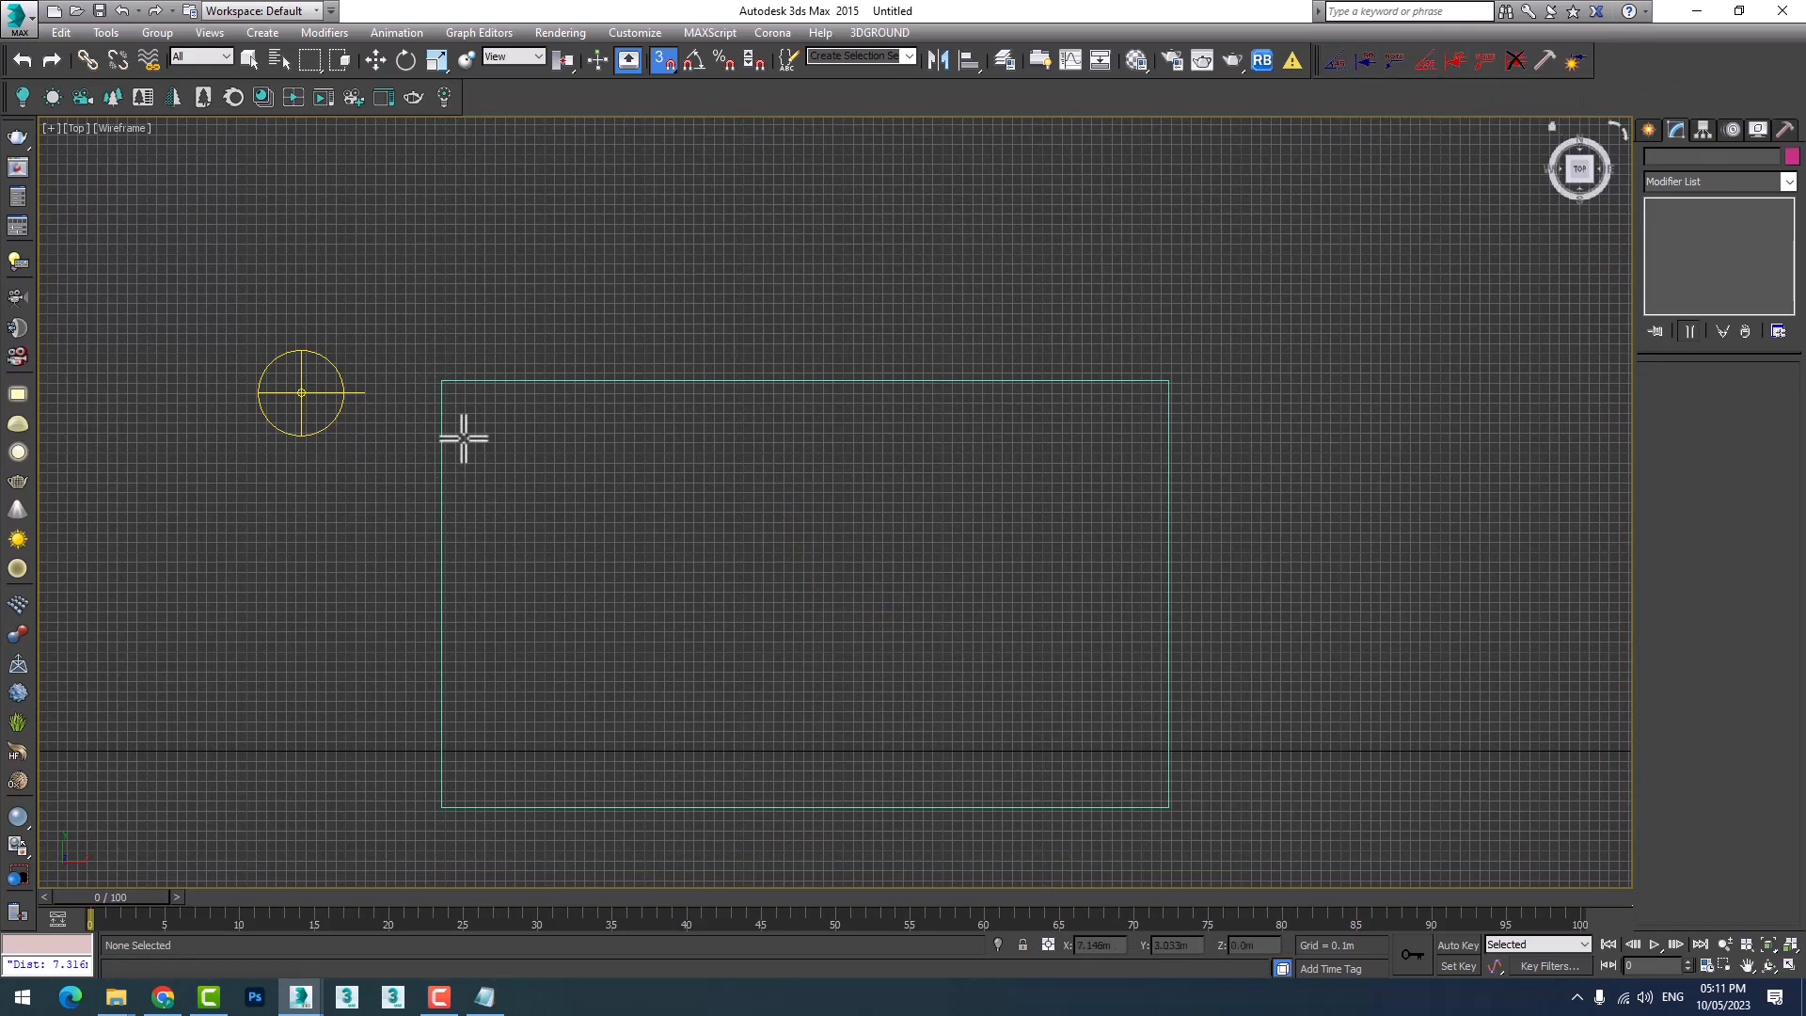
left_click(441, 381)
left_click(441, 801)
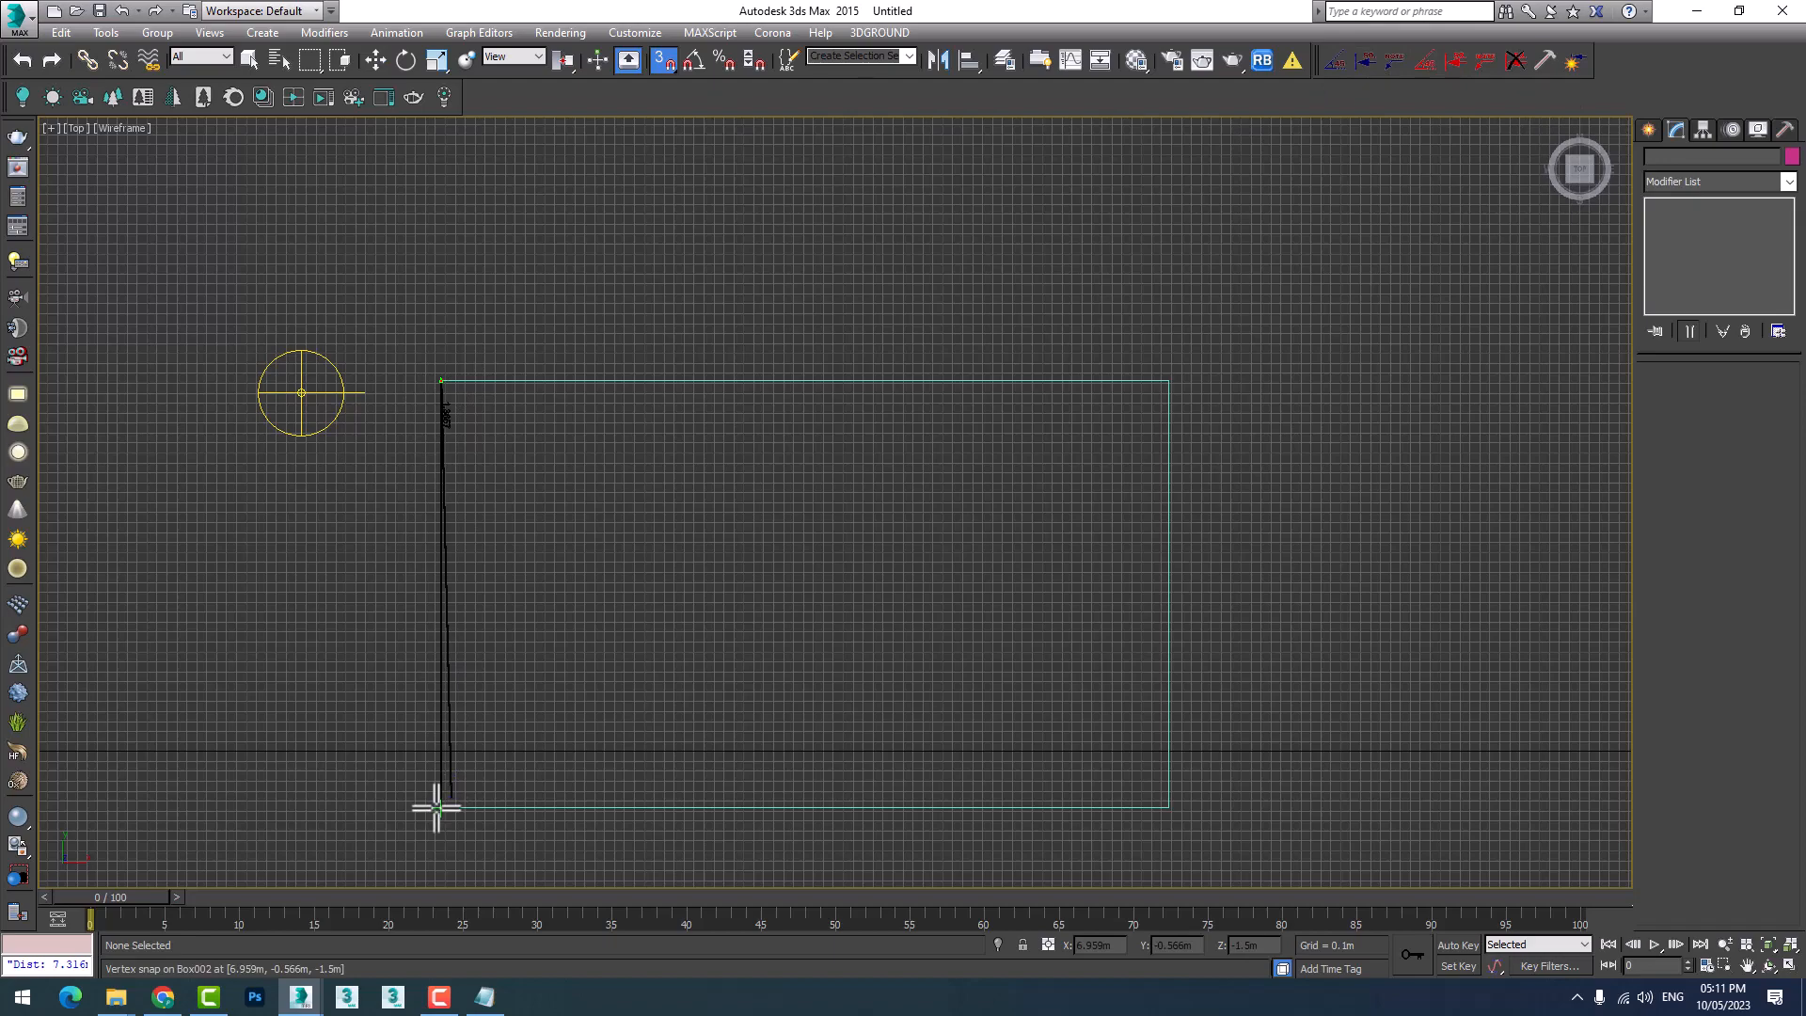
left_click(1151, 379)
scroll(468, 415, "up", 3)
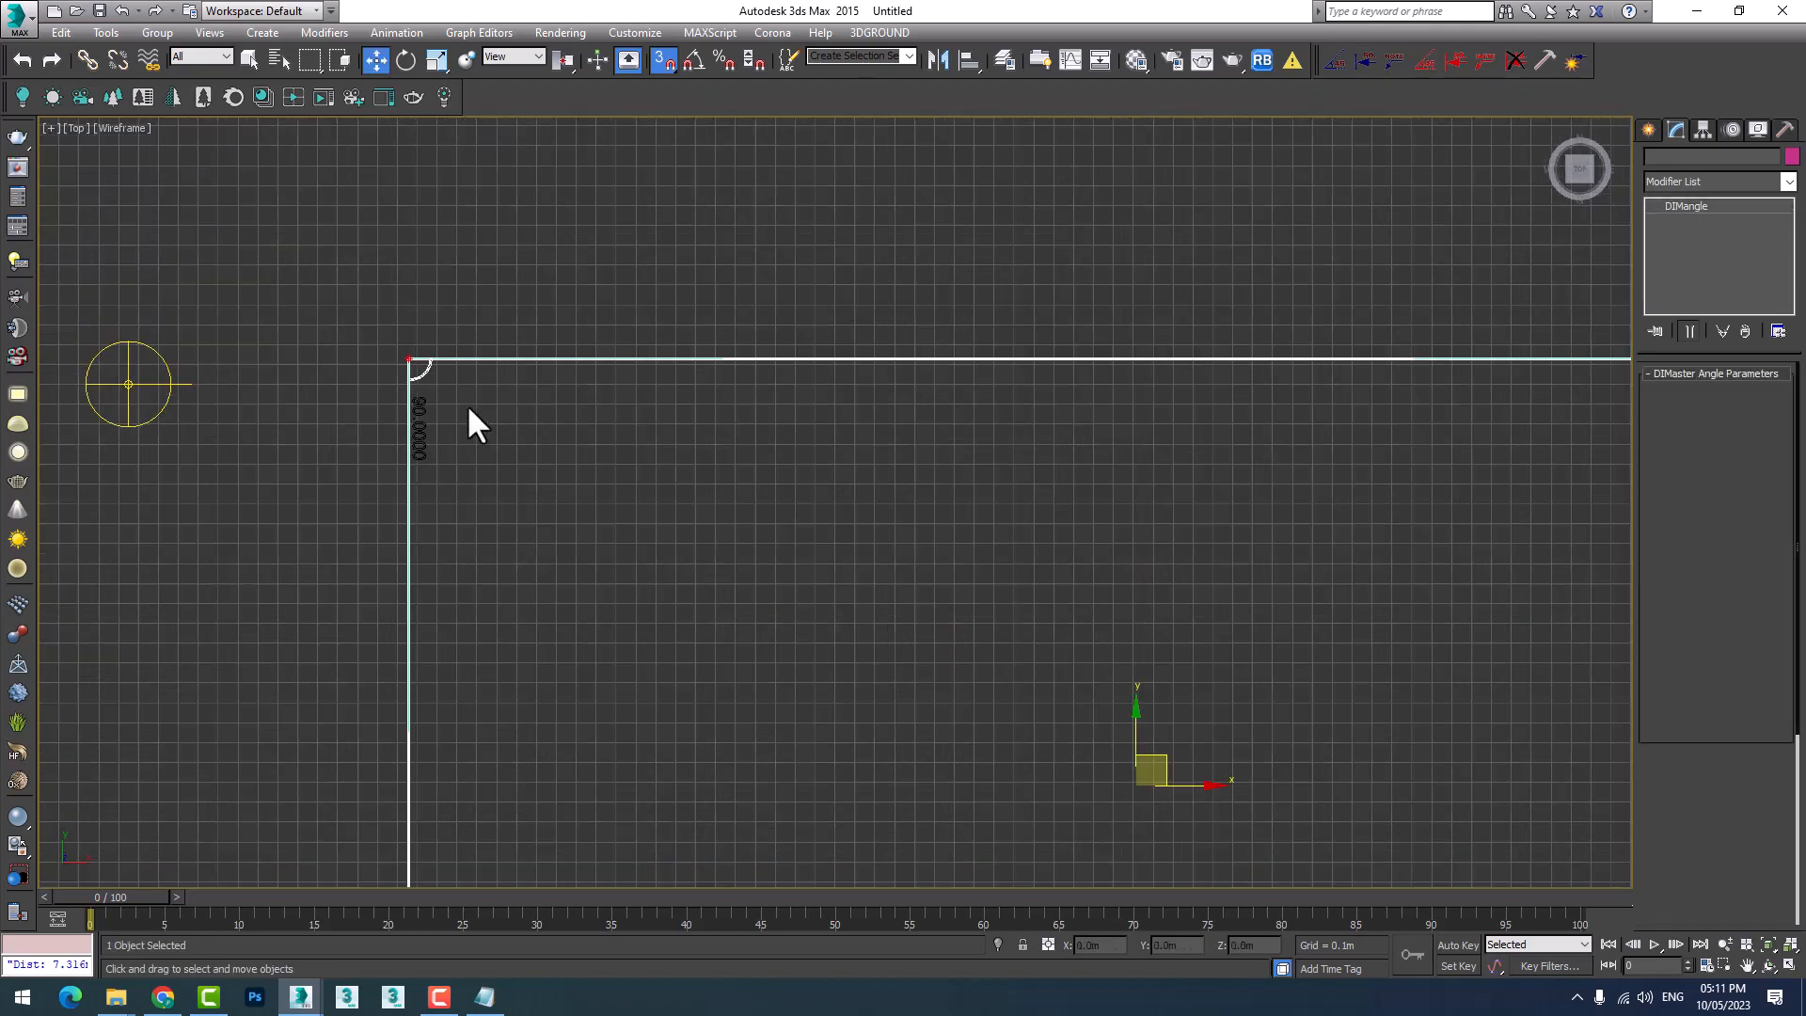
scroll(331, 464, "up", 3)
scroll(468, 605, "up", 3)
scroll(545, 658, "down", 1)
scroll(546, 659, "down", 6)
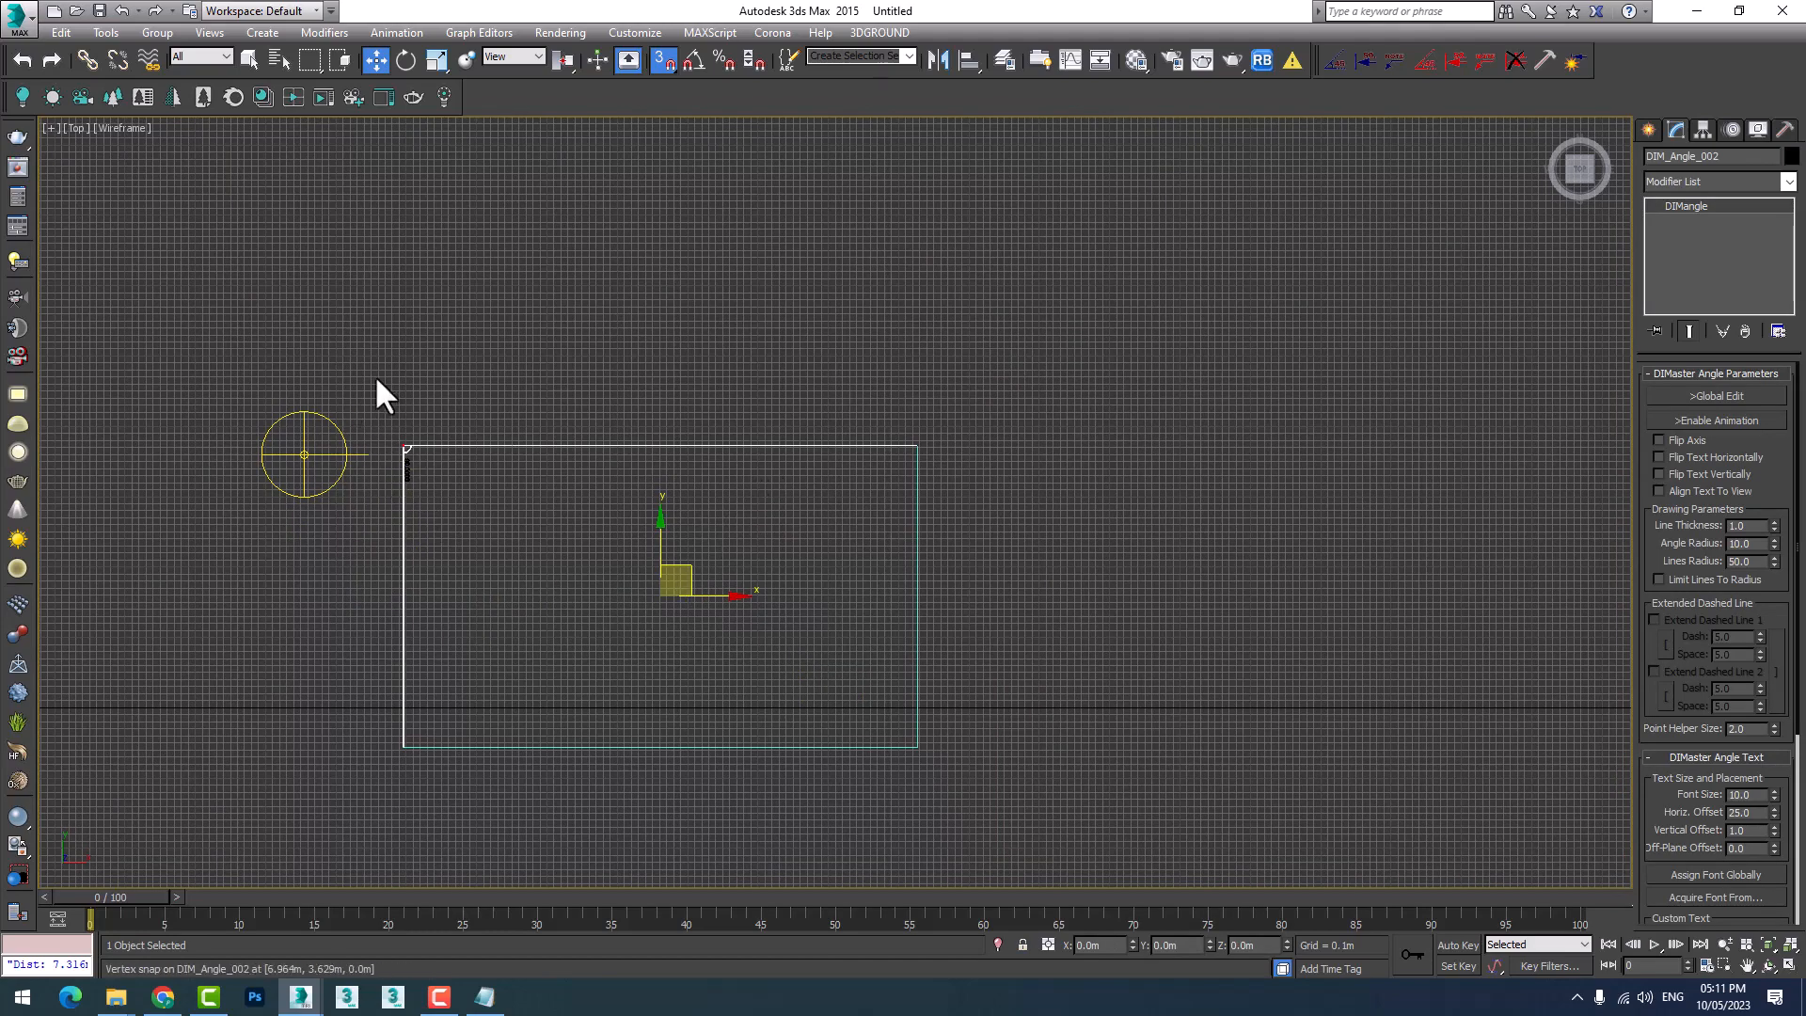
scroll(578, 647, "up", 4)
middle_click_drag(578, 647, 734, 679)
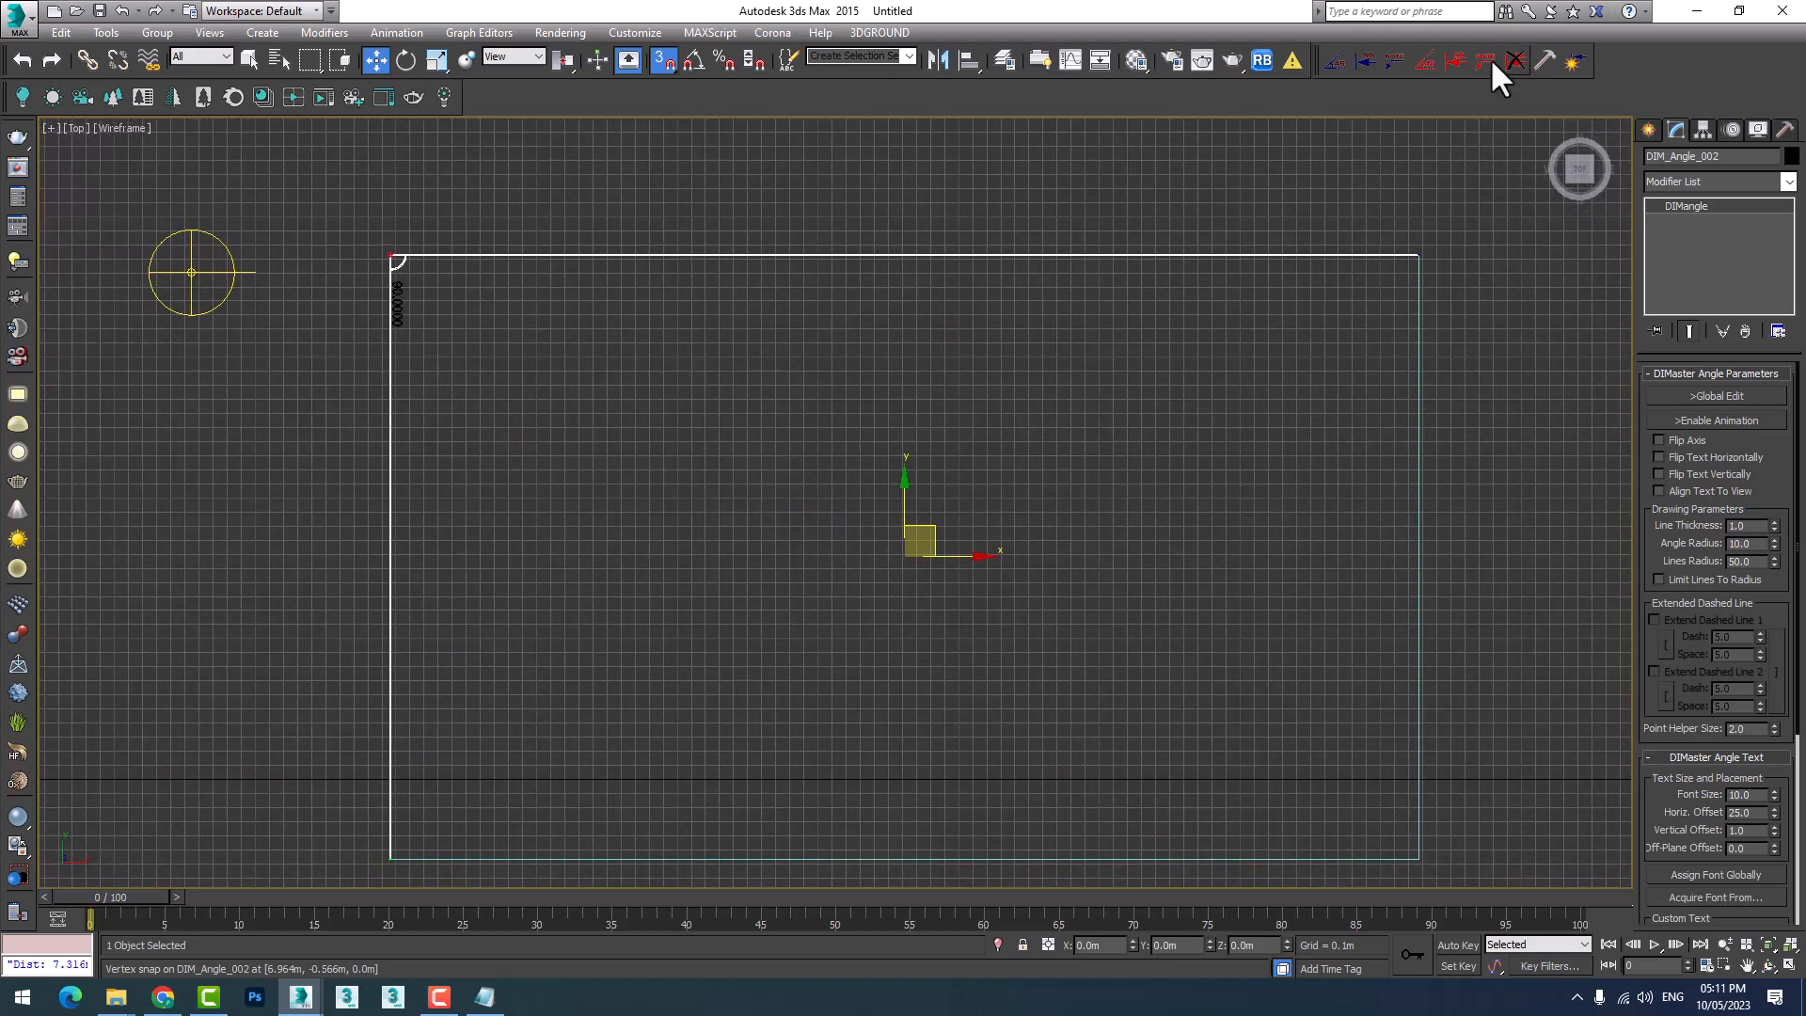
left_click(1514, 60)
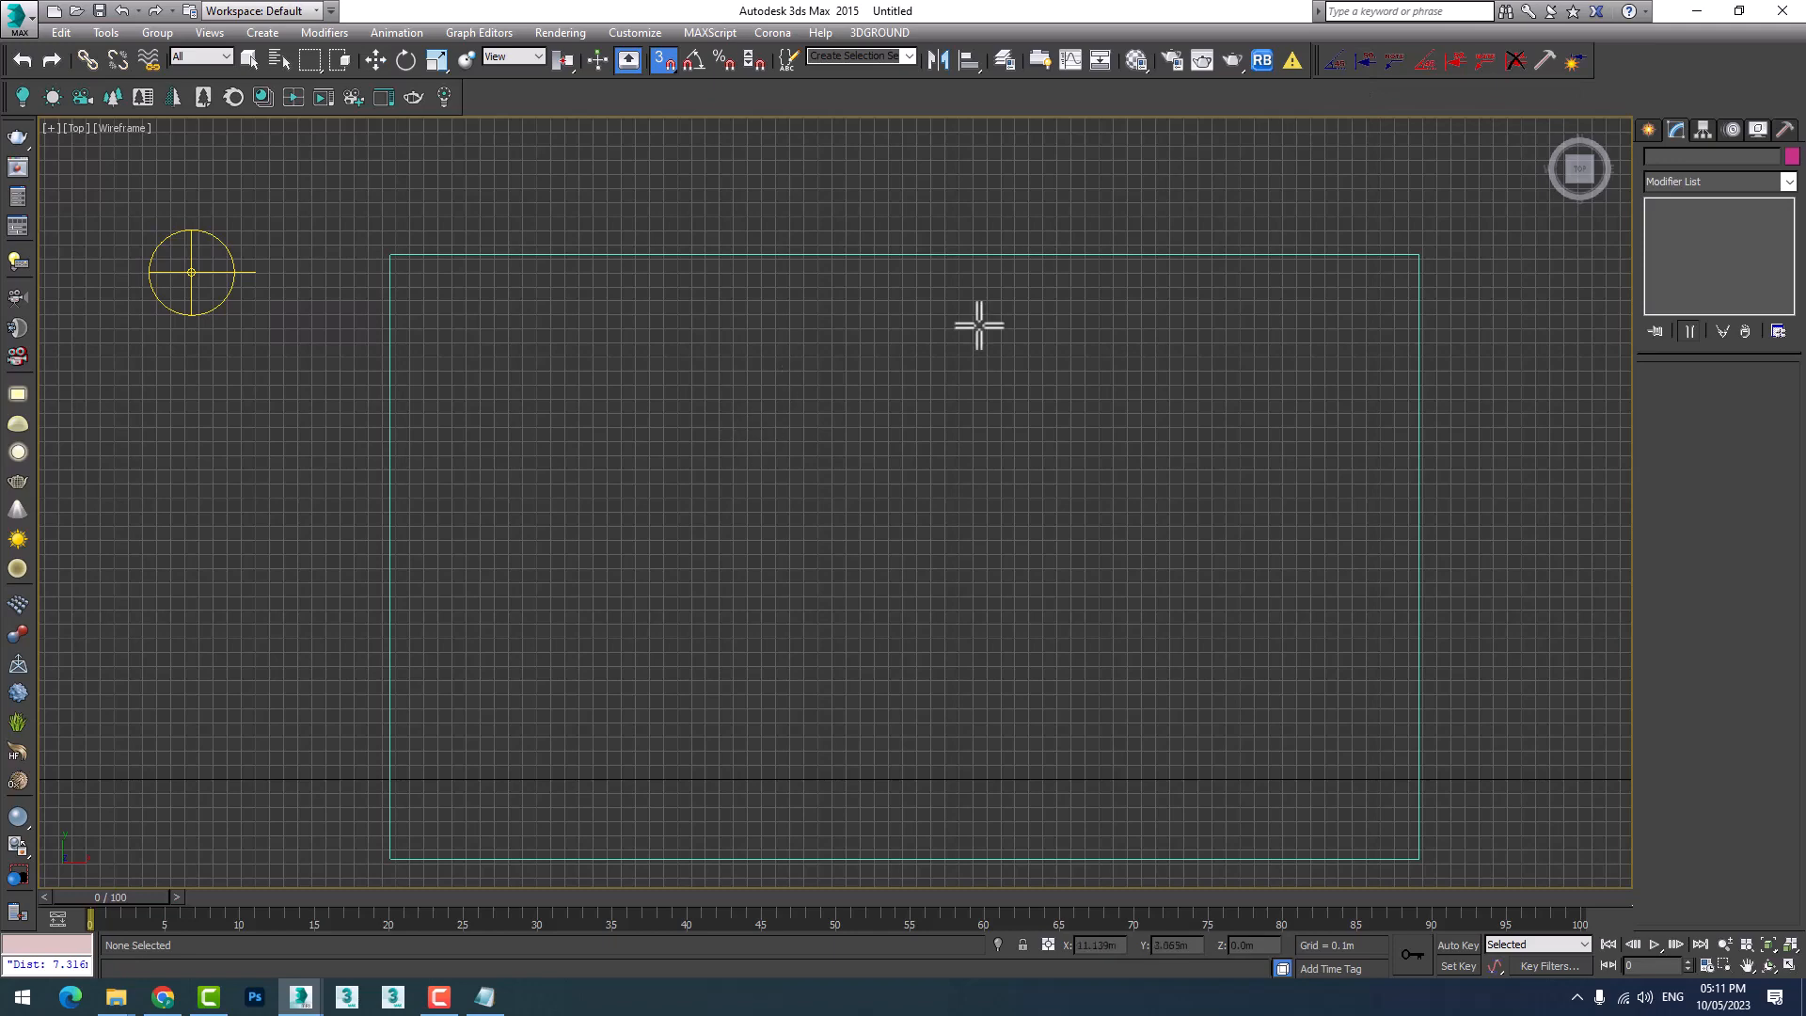
Add a DIMline along the large box's top edge, from its top-left to its top-right corner.
middle_click_drag(598, 383, 496, 388)
left_click_drag(286, 291, 1327, 275)
scroll(799, 283, "up", 3)
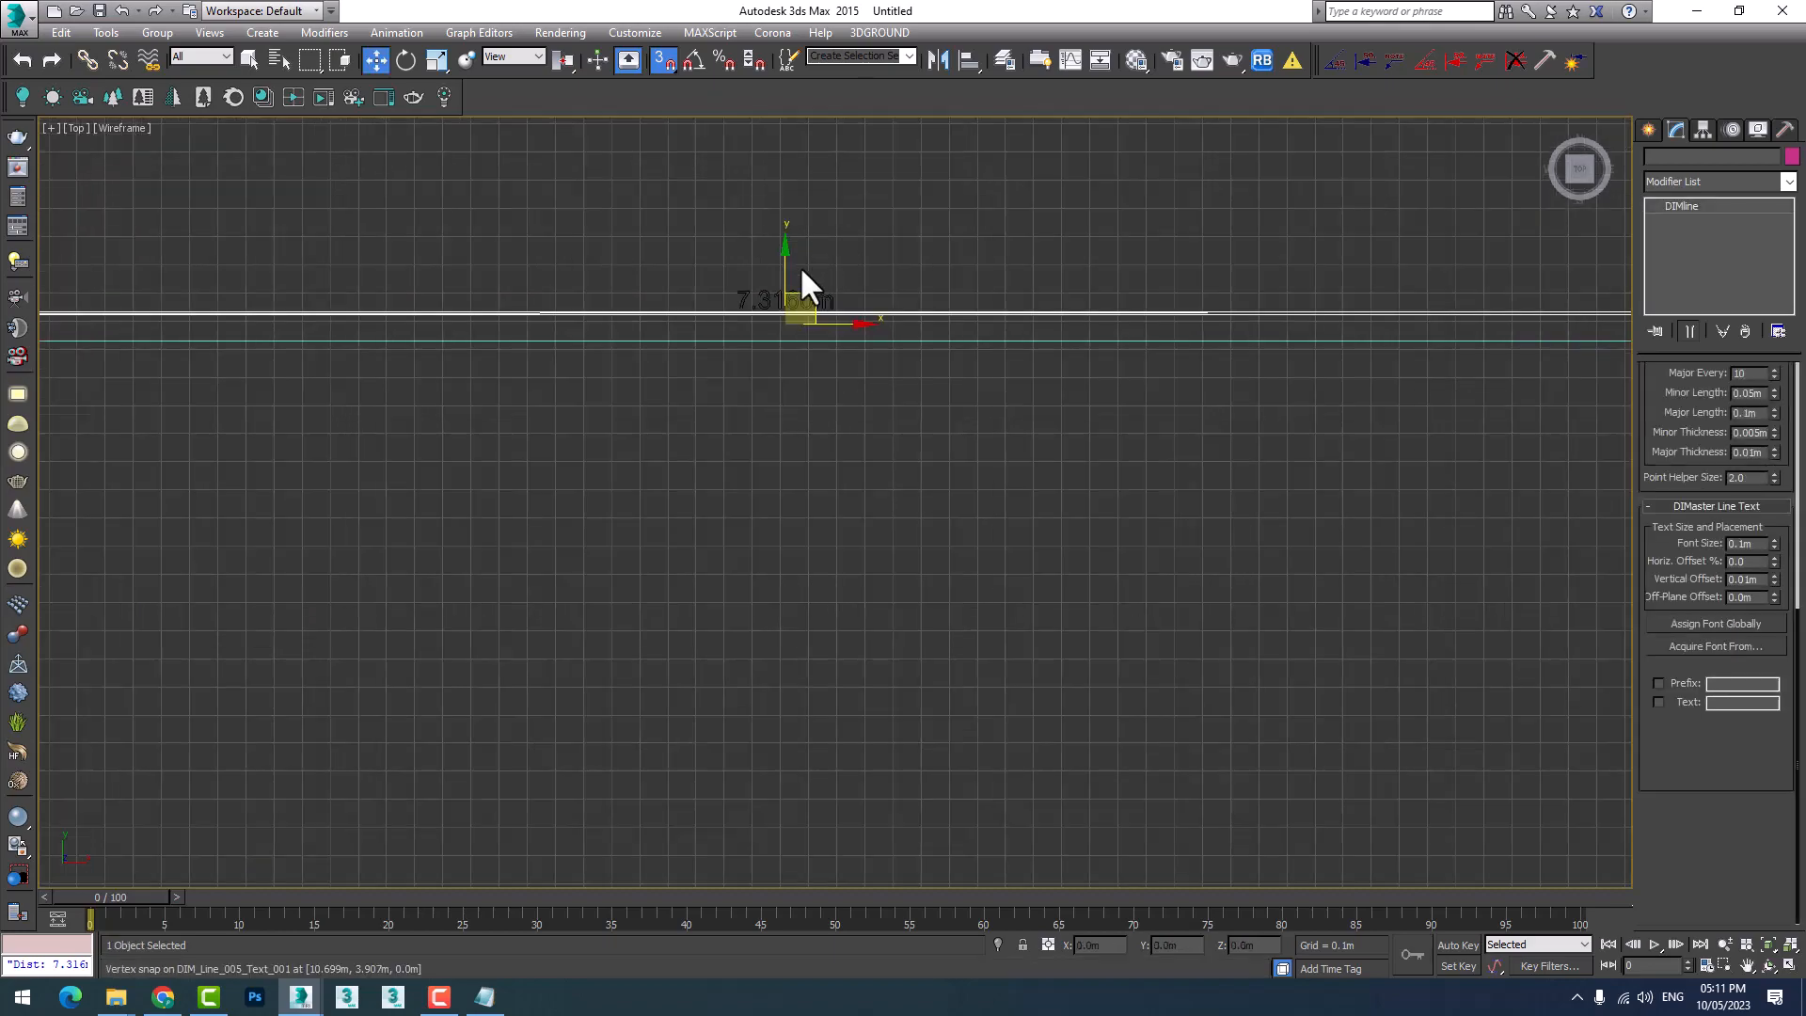
scroll(737, 404, "up", 2)
scroll(973, 388, "down", 7)
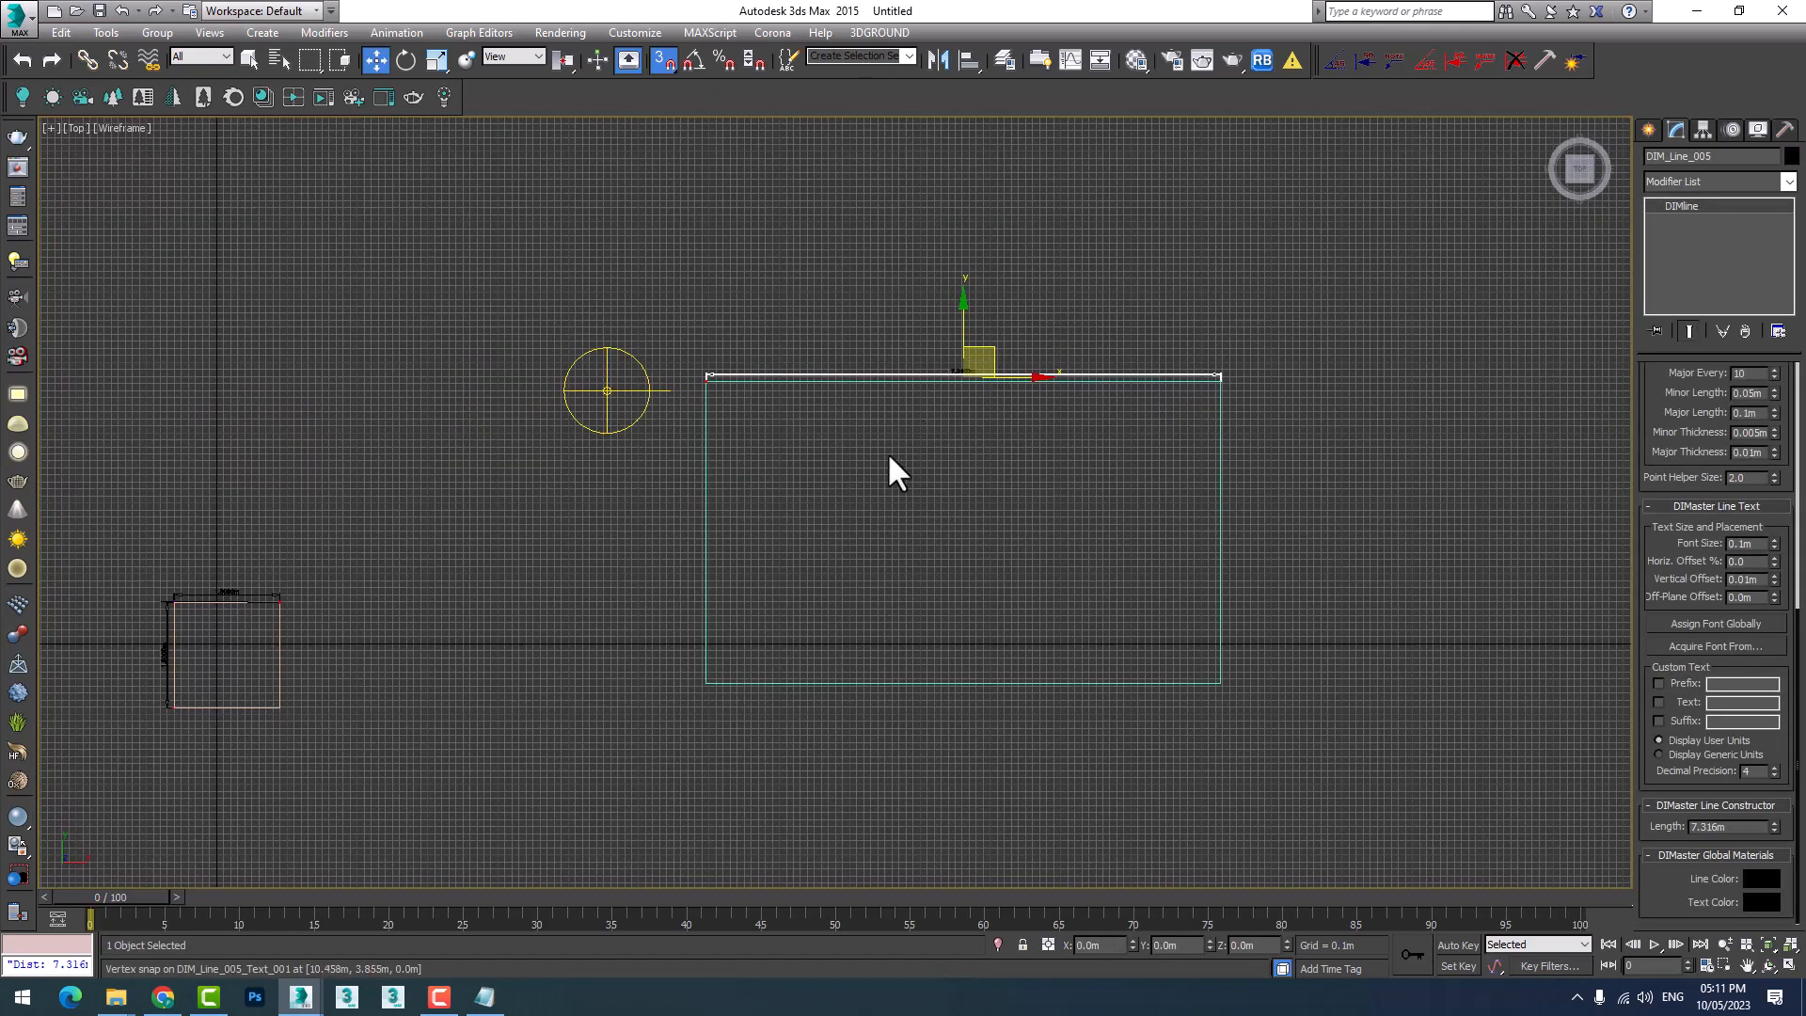
middle_click_drag(770, 572, 580, 460)
scroll(578, 460, "up", 2)
scroll(483, 280, "down", 3)
scroll(461, 228, "up", 3)
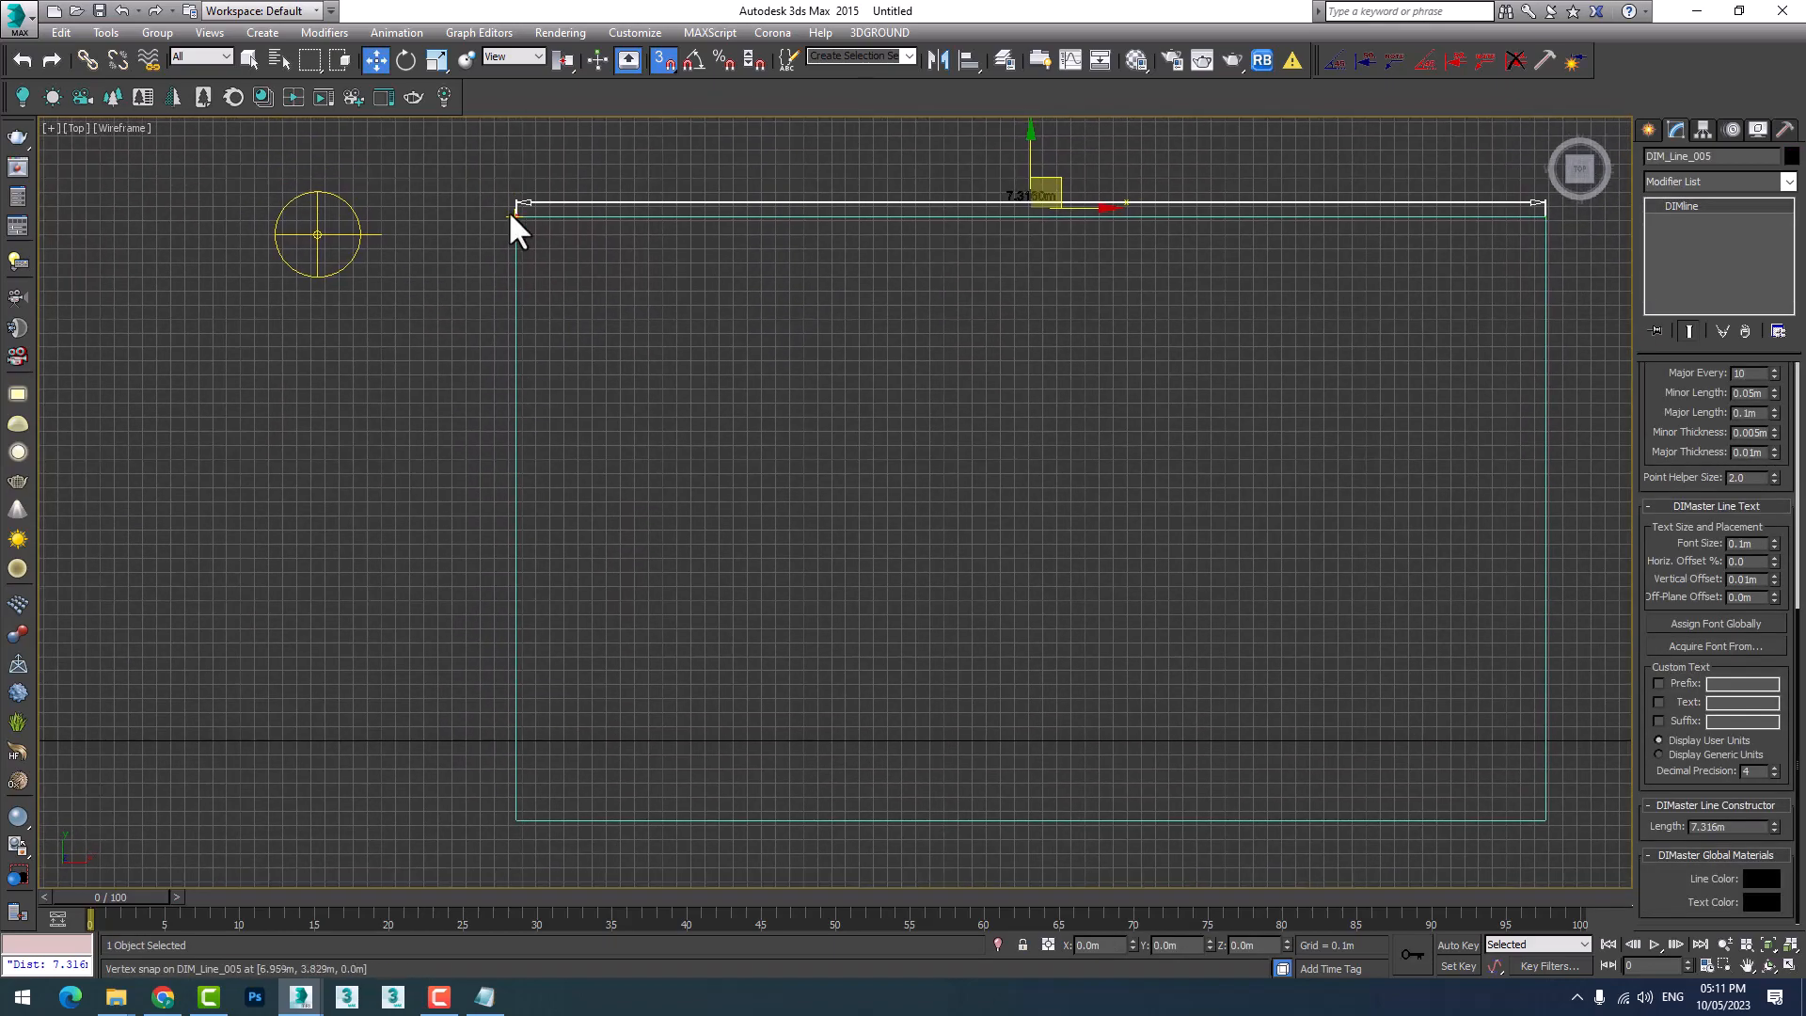
Add a DIMline down the large box's left edge, from top to bottom corner, and delete its line directly.
scroll(509, 214, "up", 3)
left_click(1365, 59)
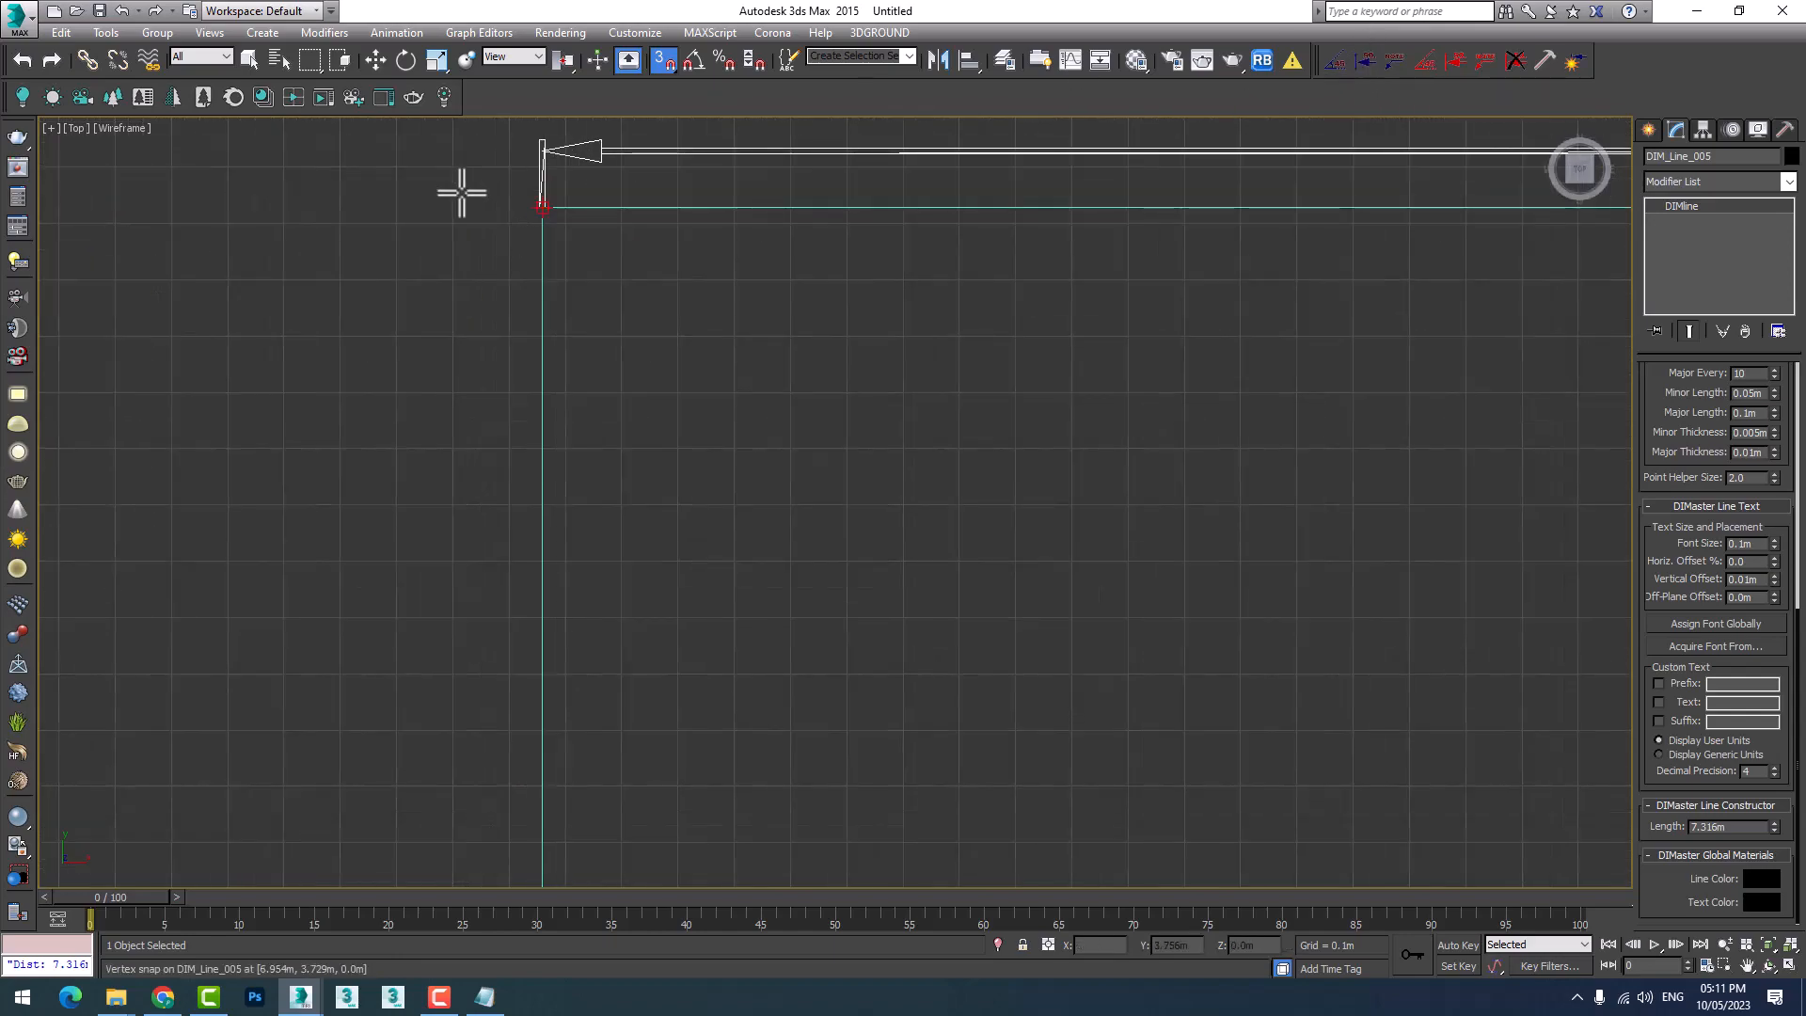
scroll(521, 387, "down", 4)
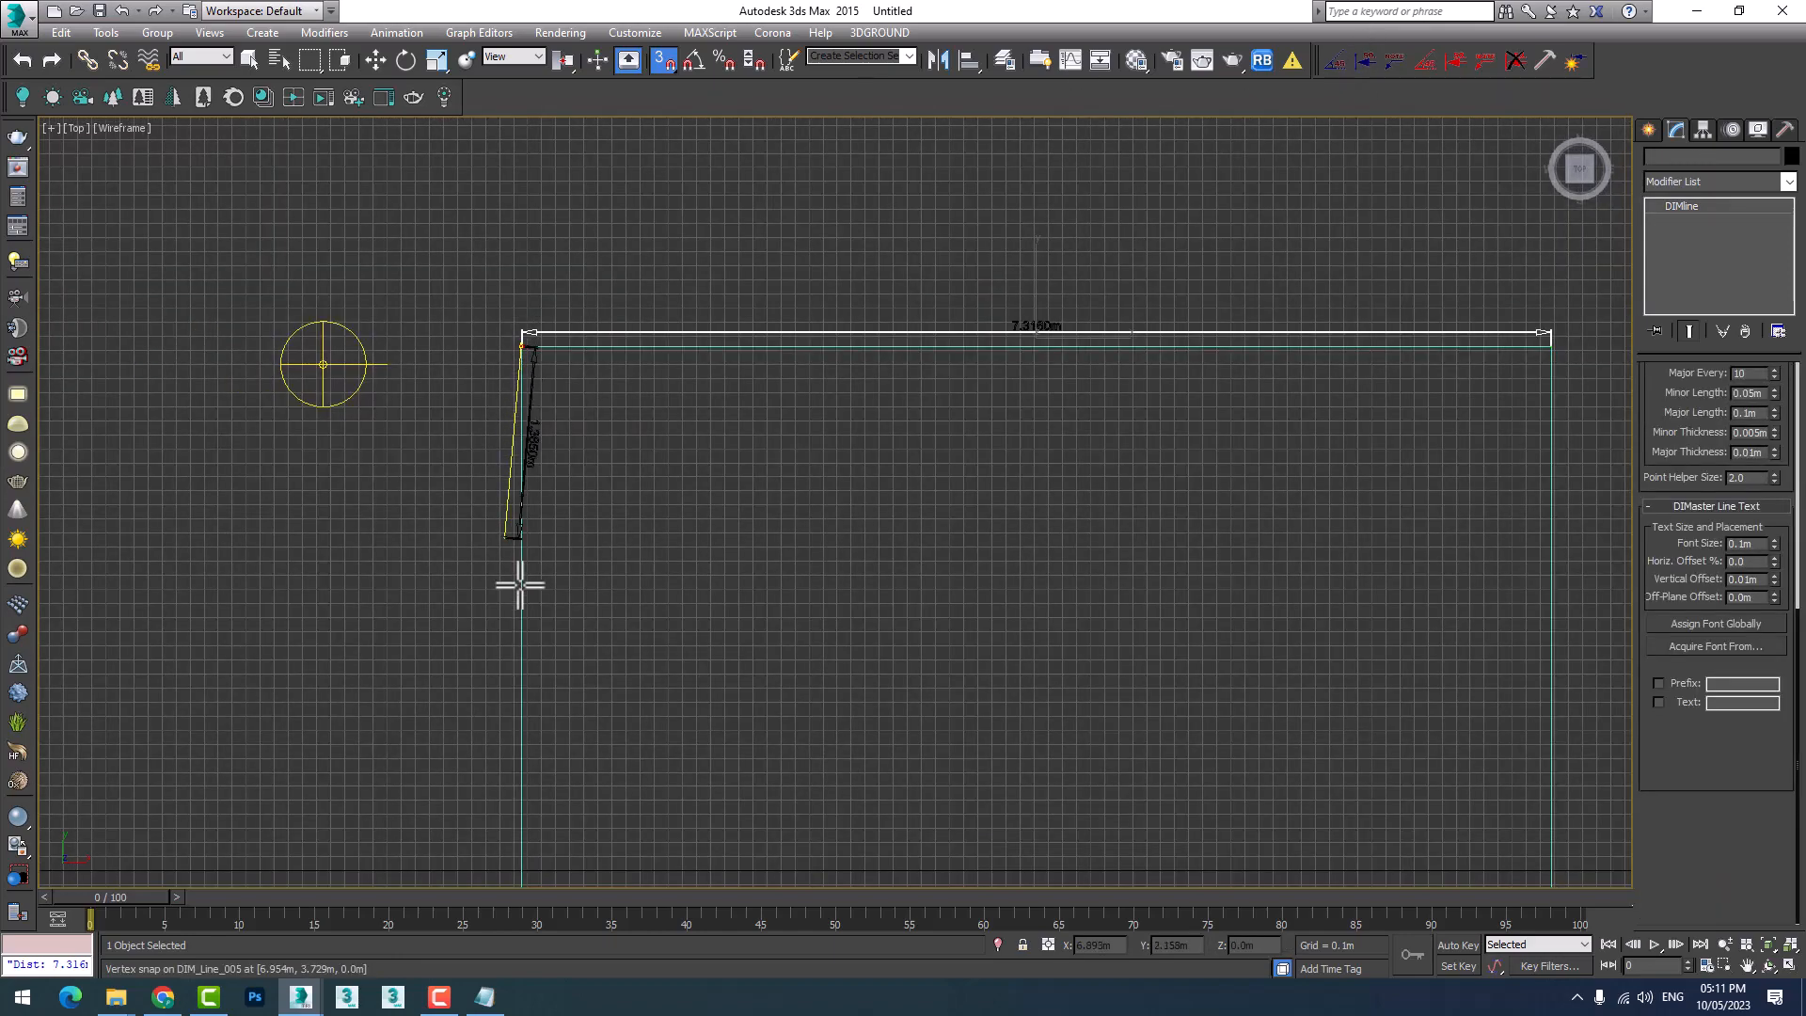
scroll(540, 649, "down", 3)
scroll(545, 739, "up", 3)
left_click(519, 780)
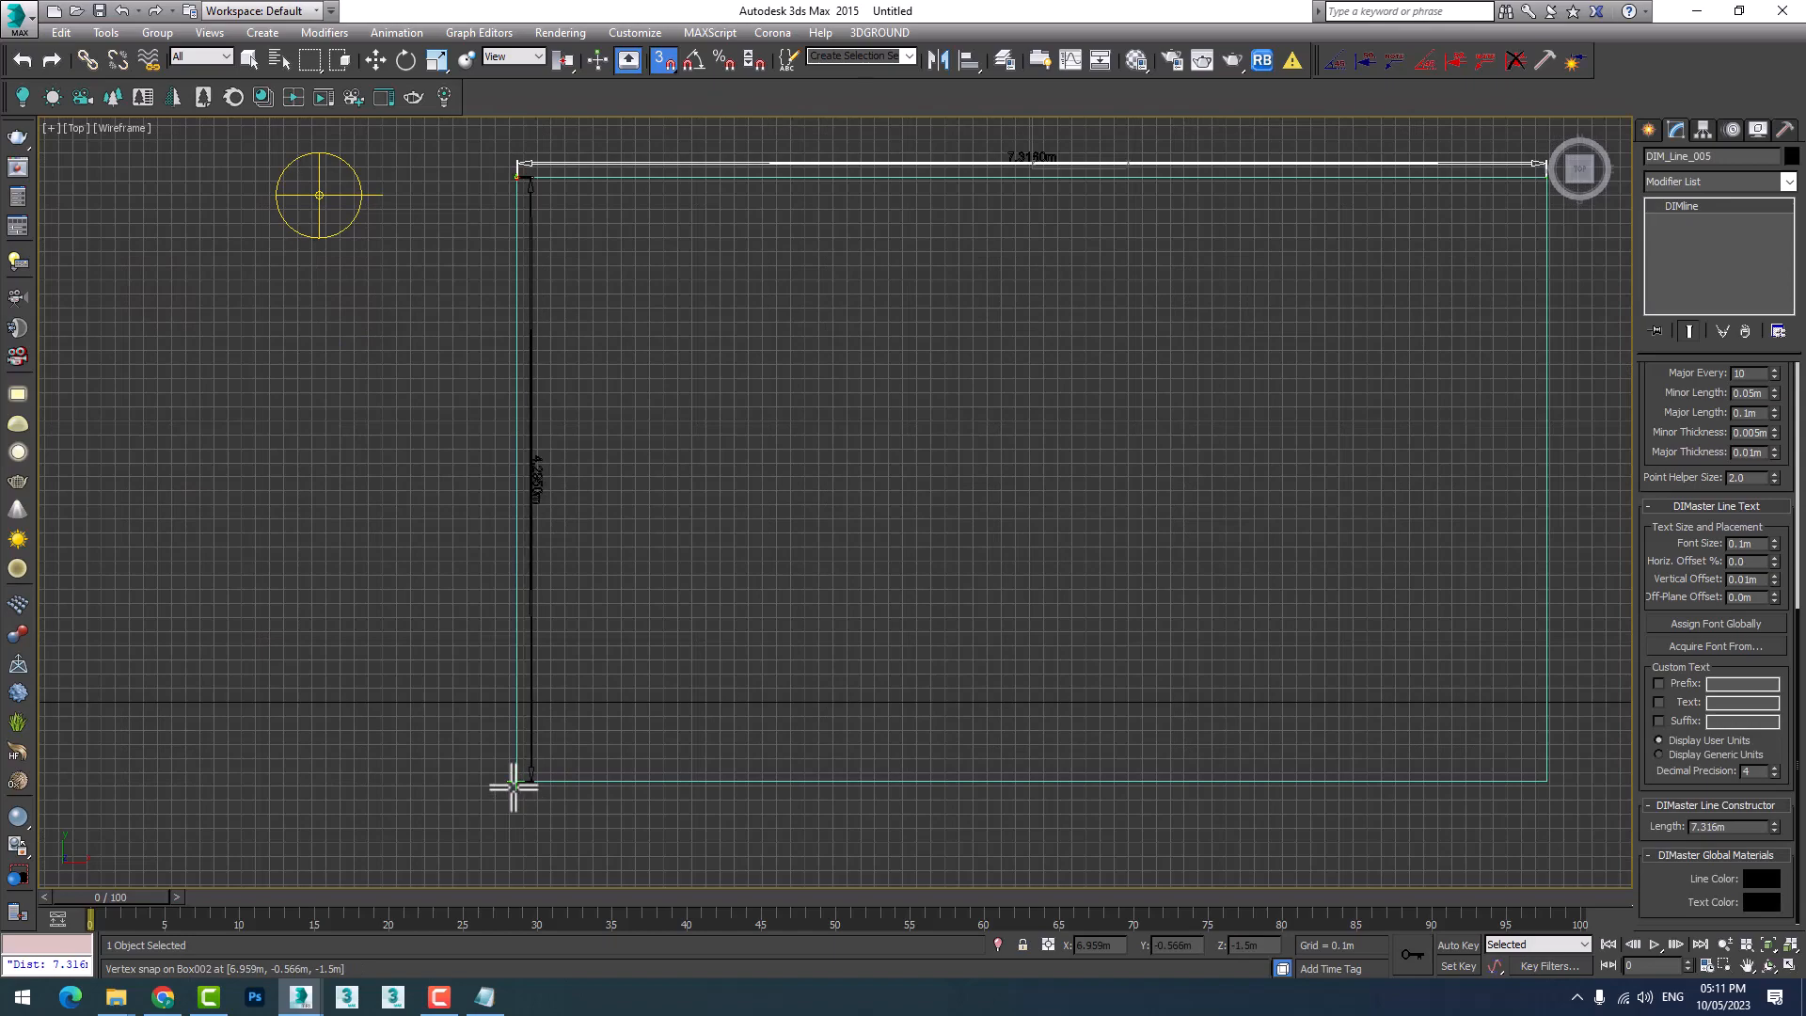
scroll(532, 499, "up", 8)
scroll(528, 487, "up", 2)
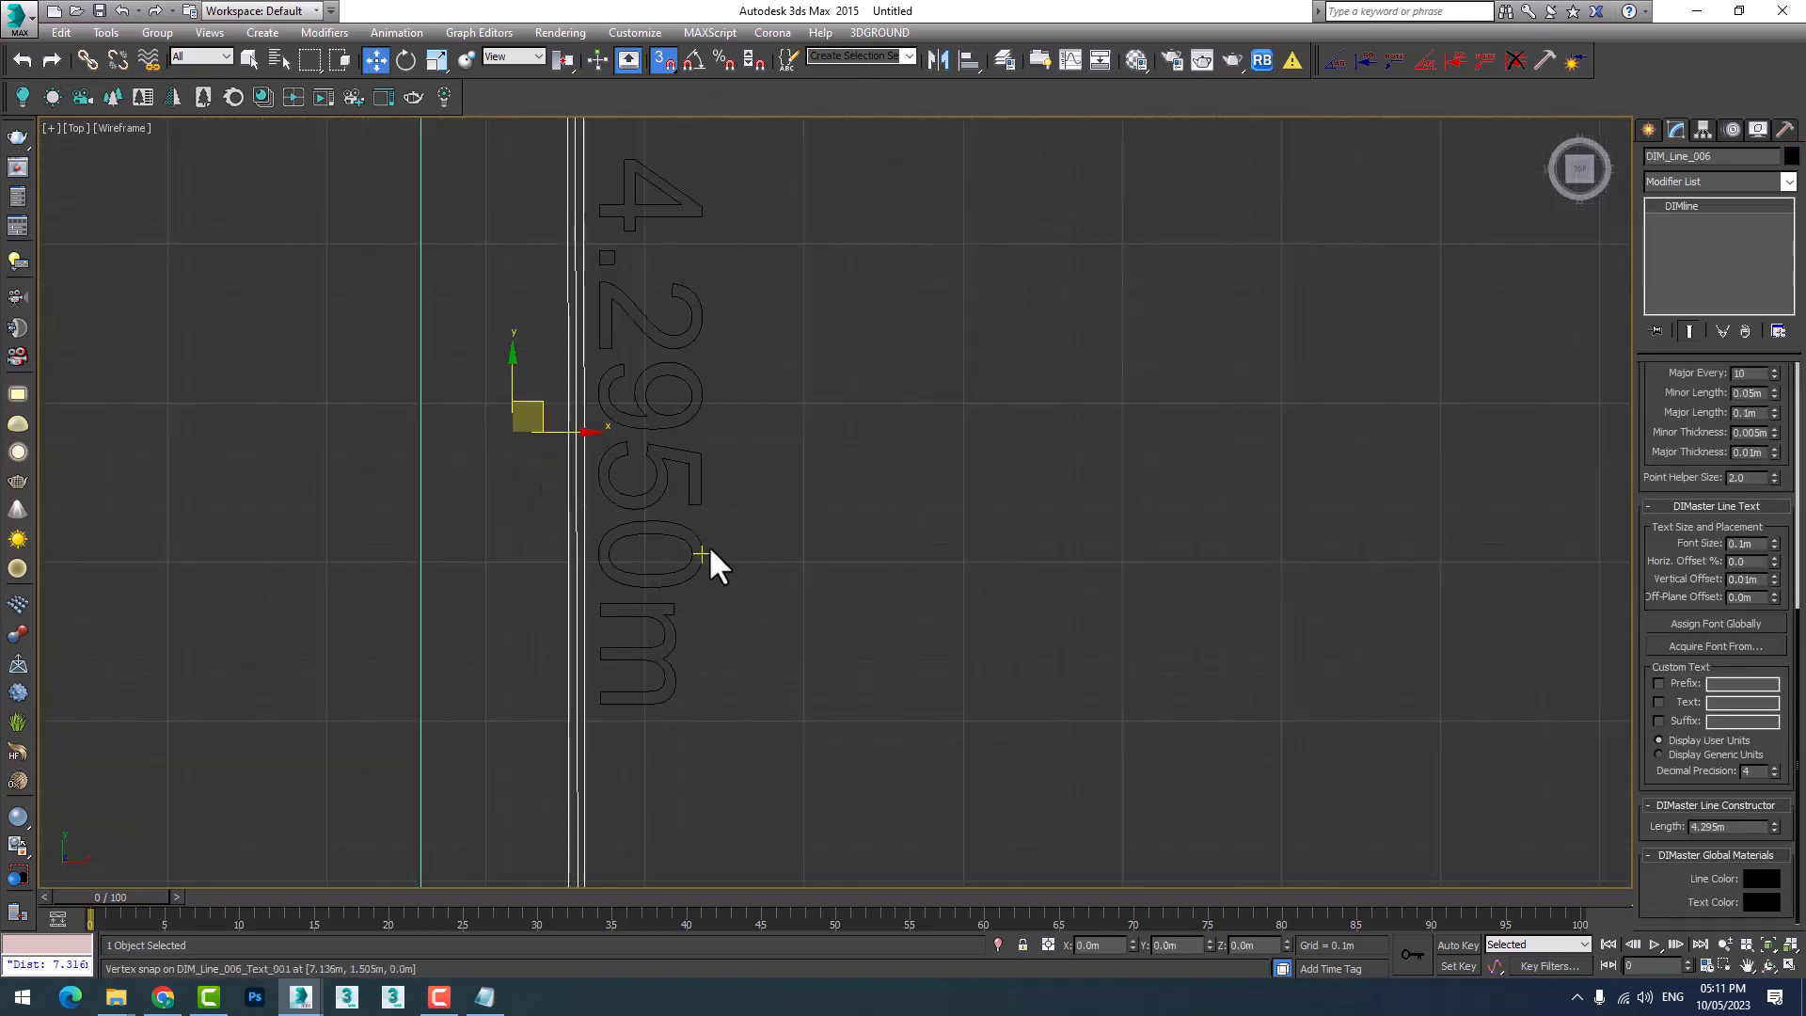
scroll(846, 595, "down", 2)
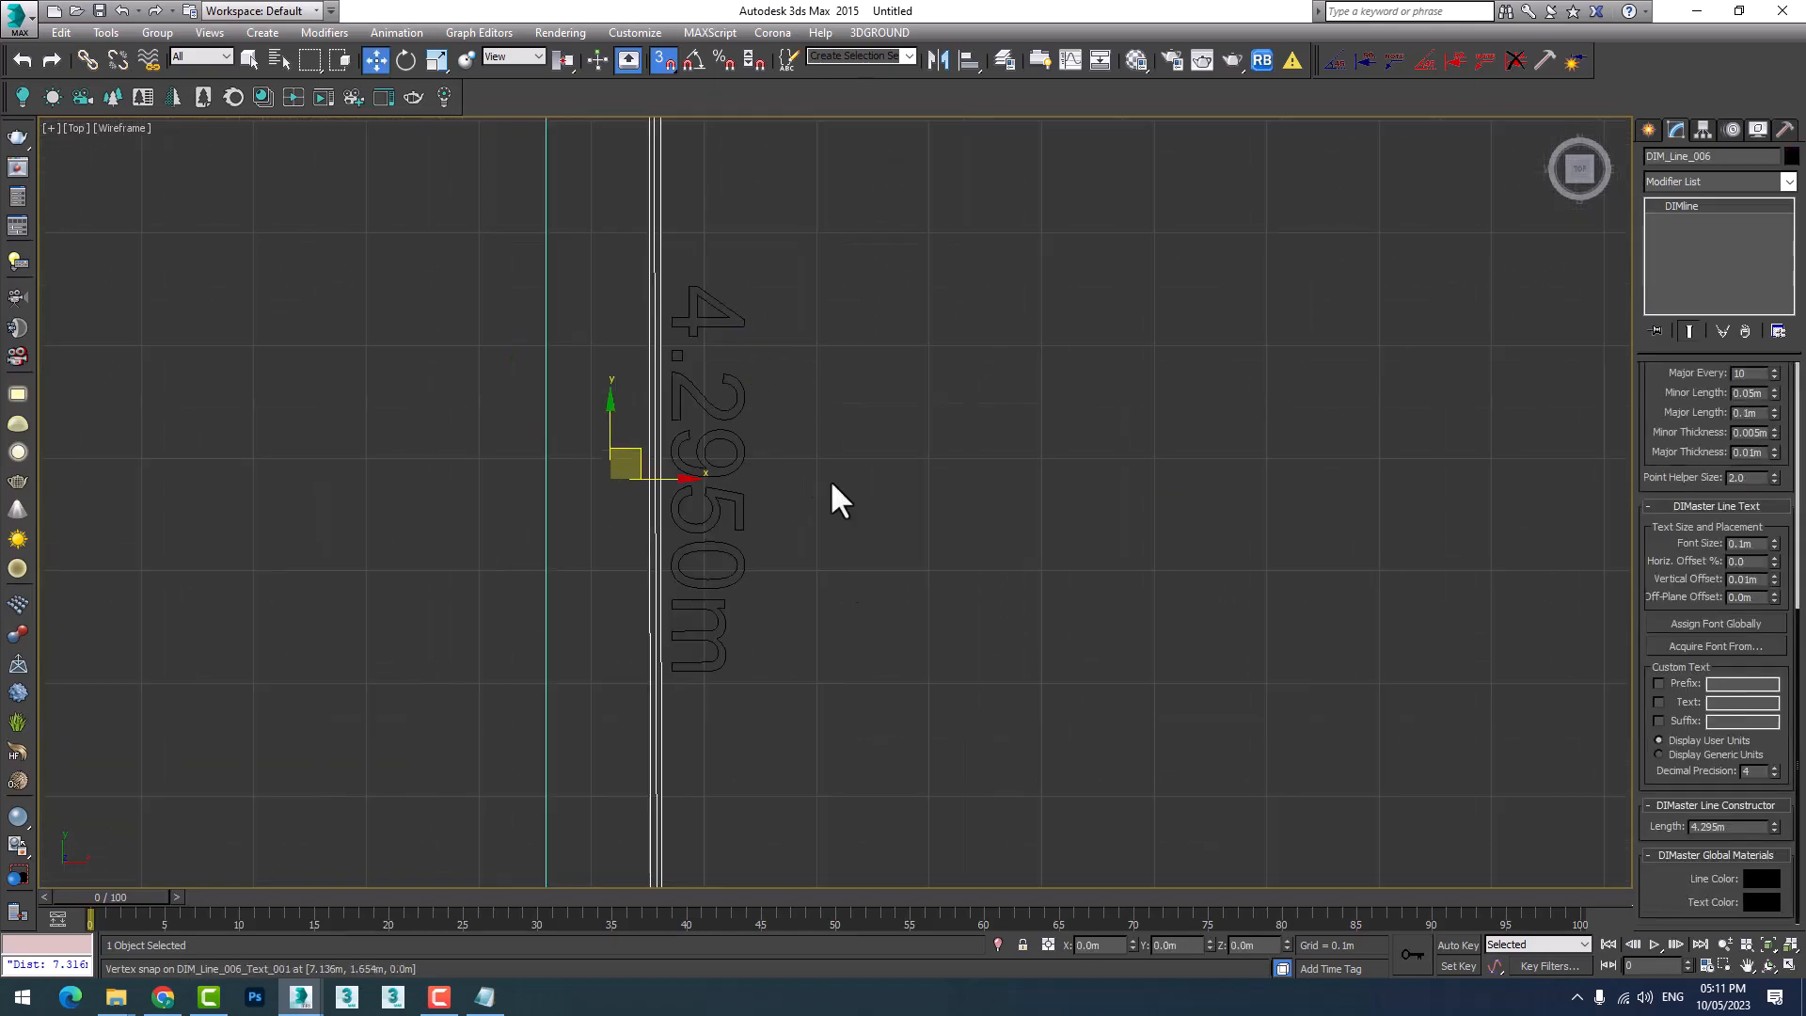
scroll(824, 466, "down", 5)
scroll(800, 466, "up", 3)
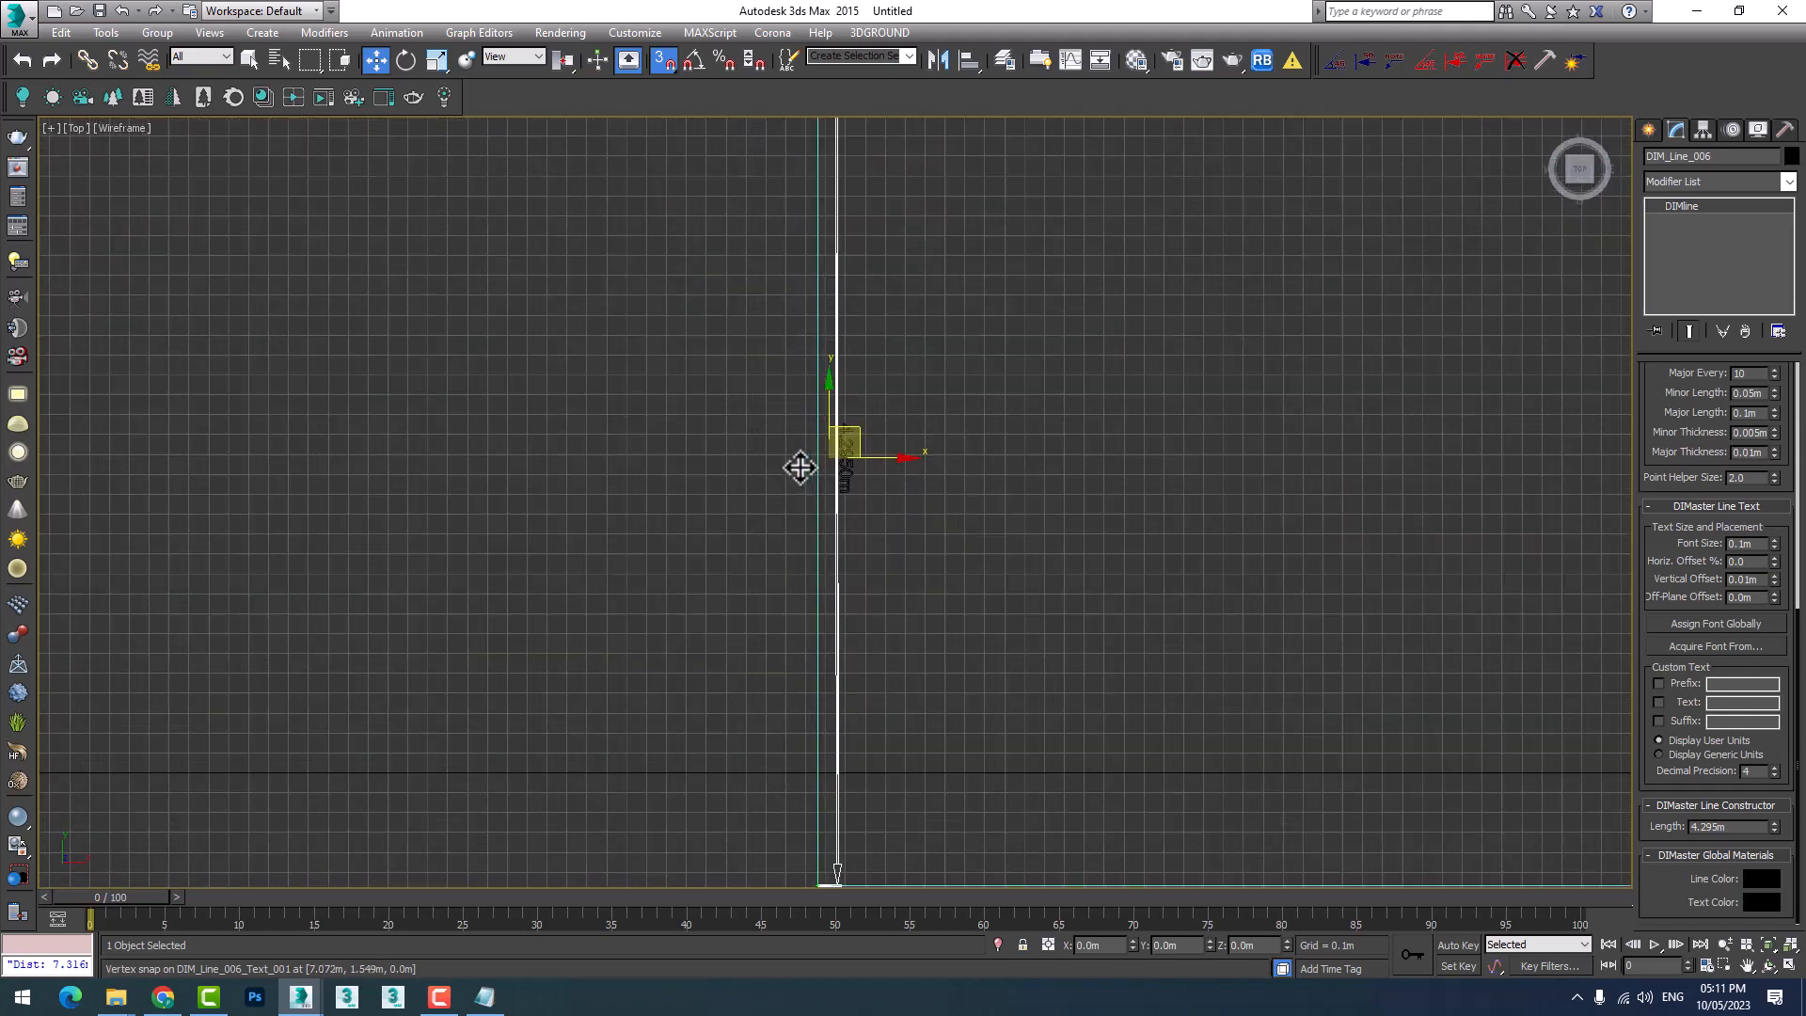
key("Delete")
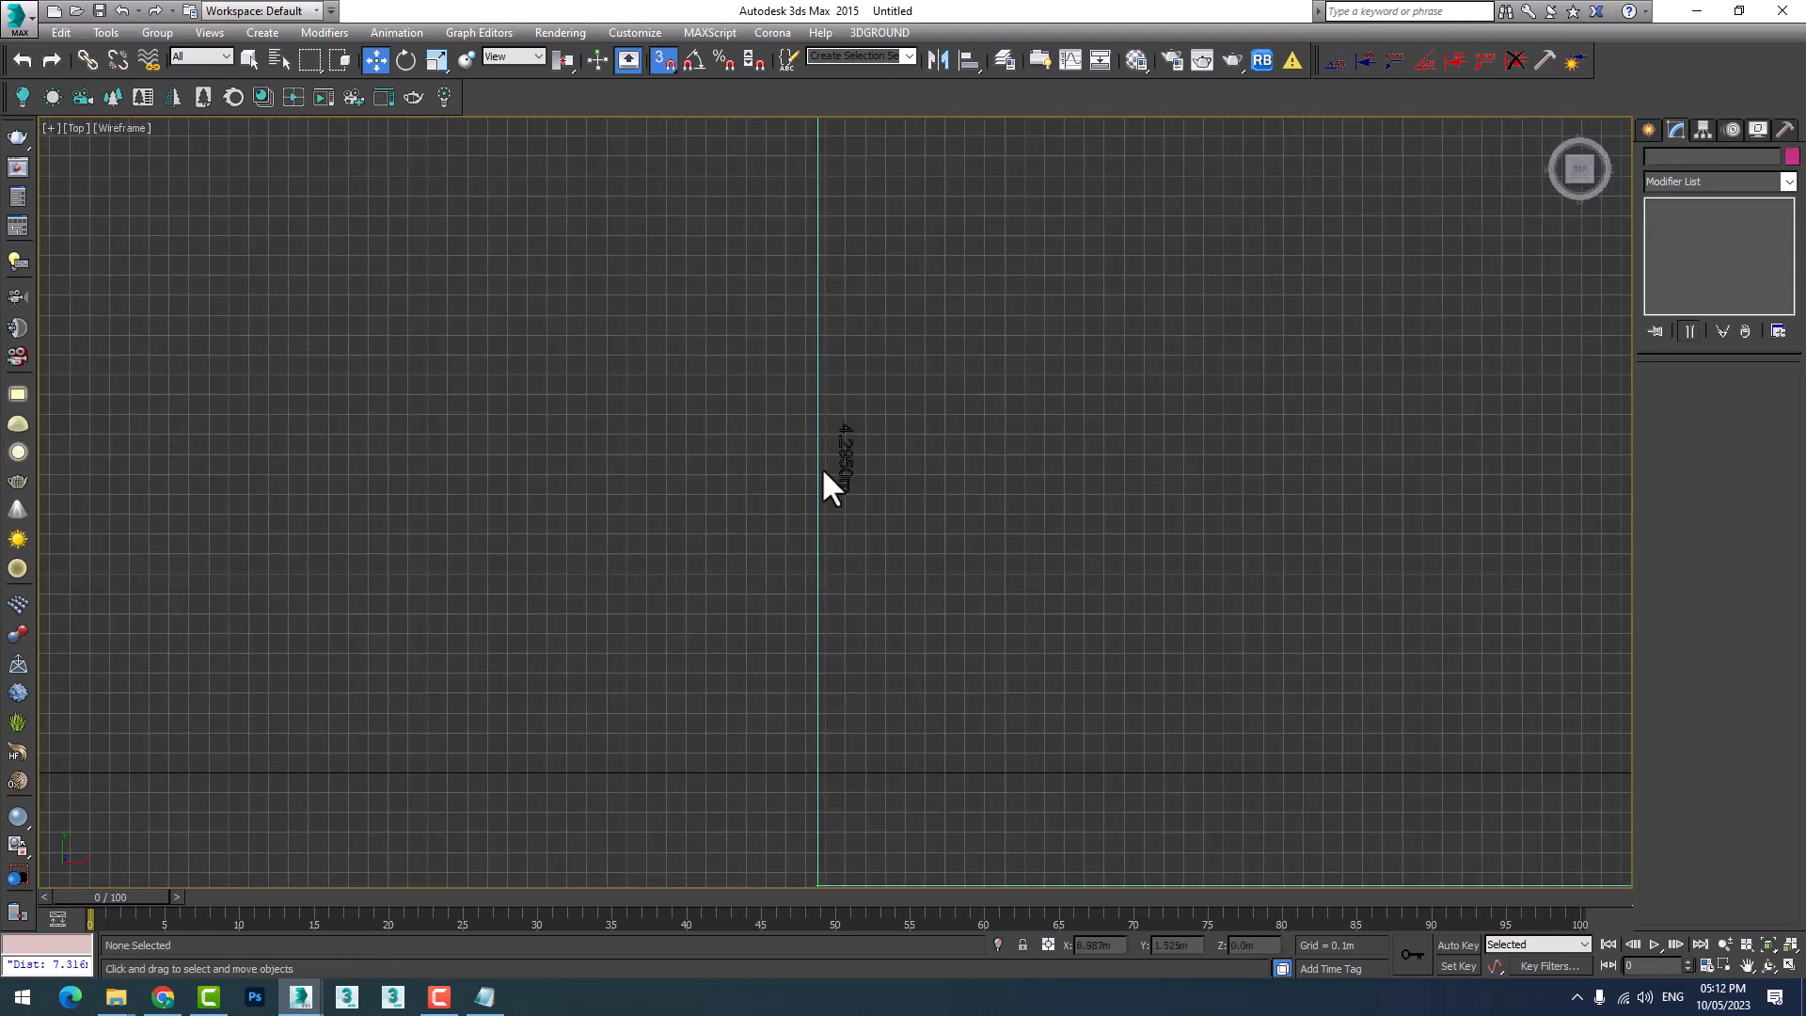
Undo the deletion of the left-edge dimension line and delete the whole dimension with DIMaster's delete action.
key("ctrl+z")
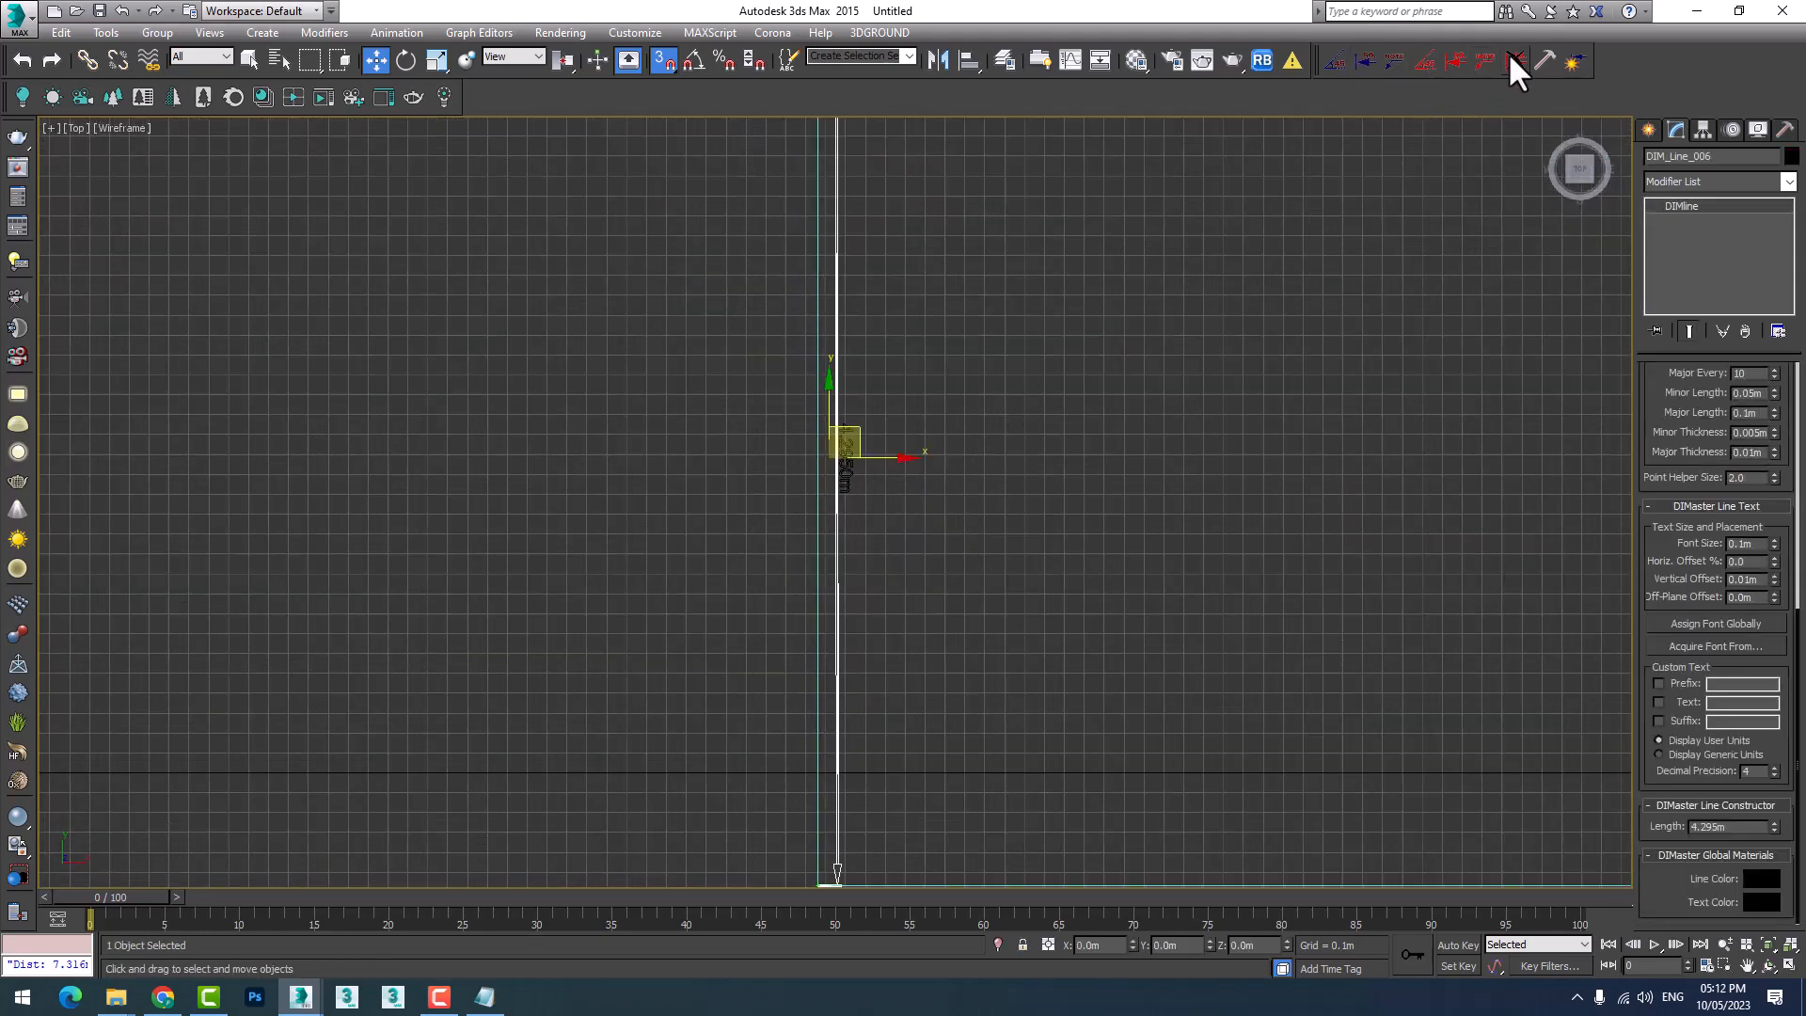
left_click(1508, 56)
middle_click_drag(963, 388, 809, 541)
scroll(809, 546, "down", 3)
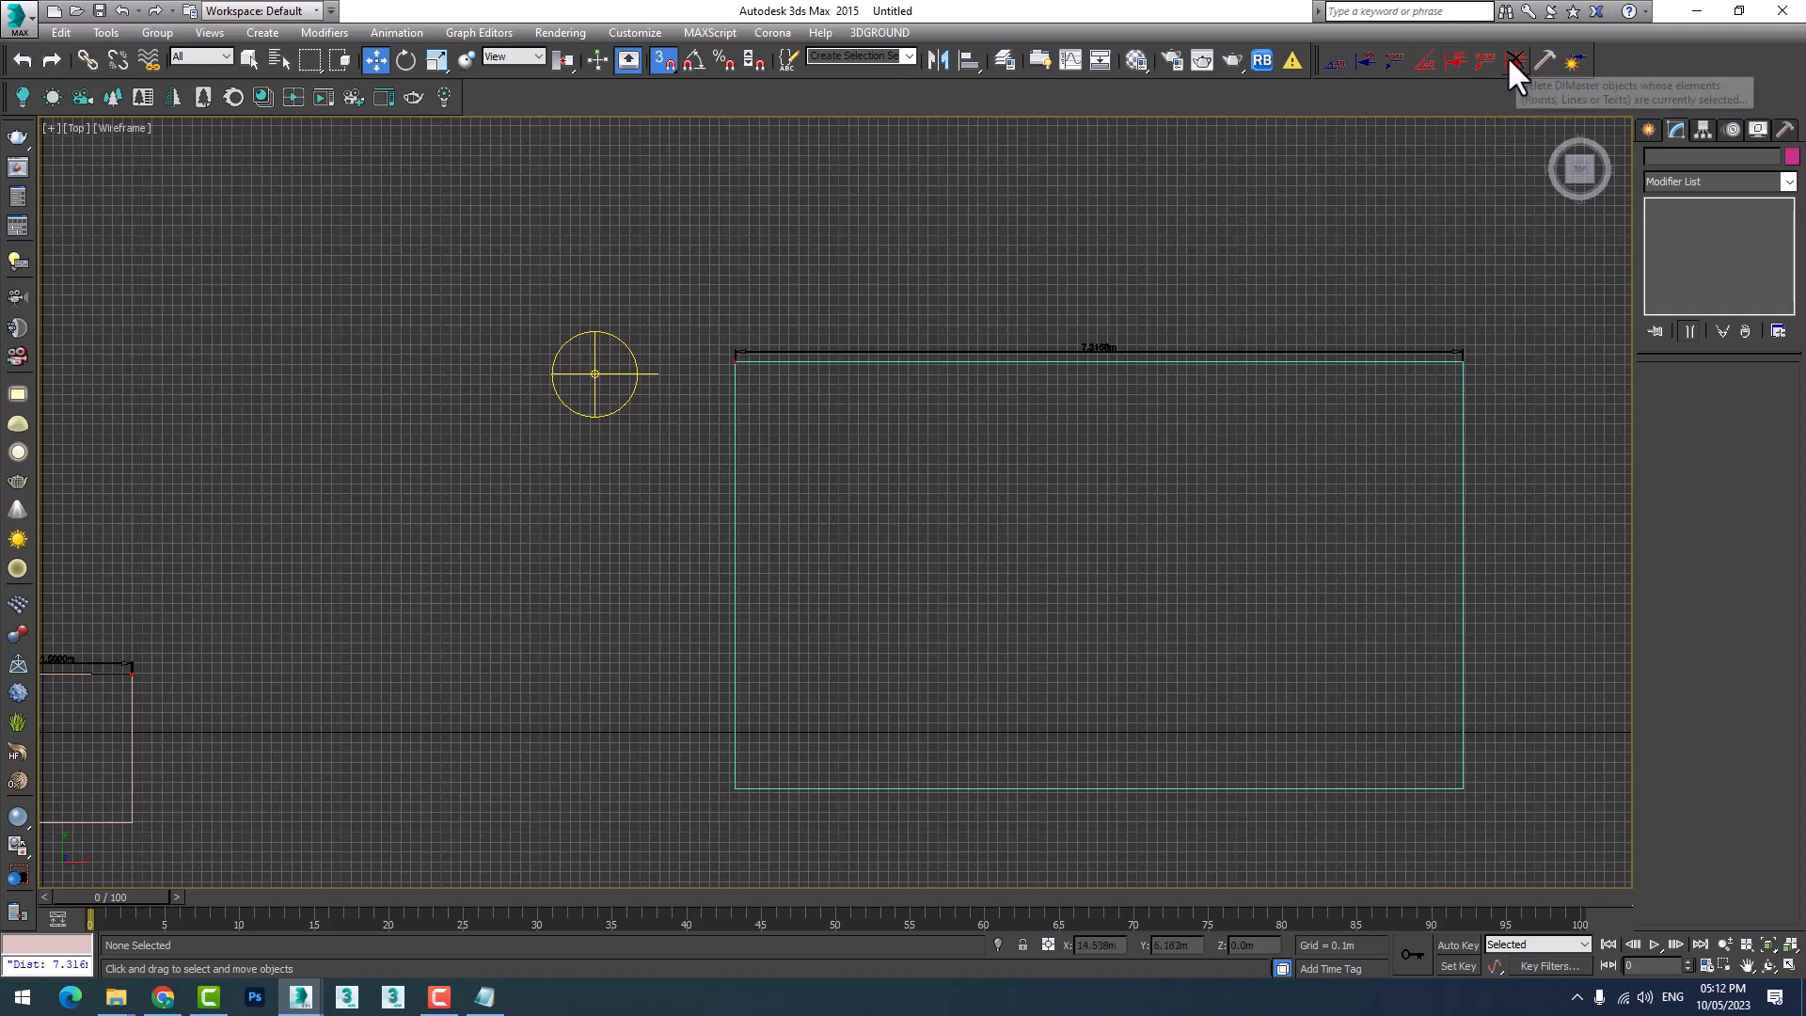
Add a DIMline up the large box's left edge, from its bottom-left to its top-left corner, so it sits outside the box.
left_click(1365, 60)
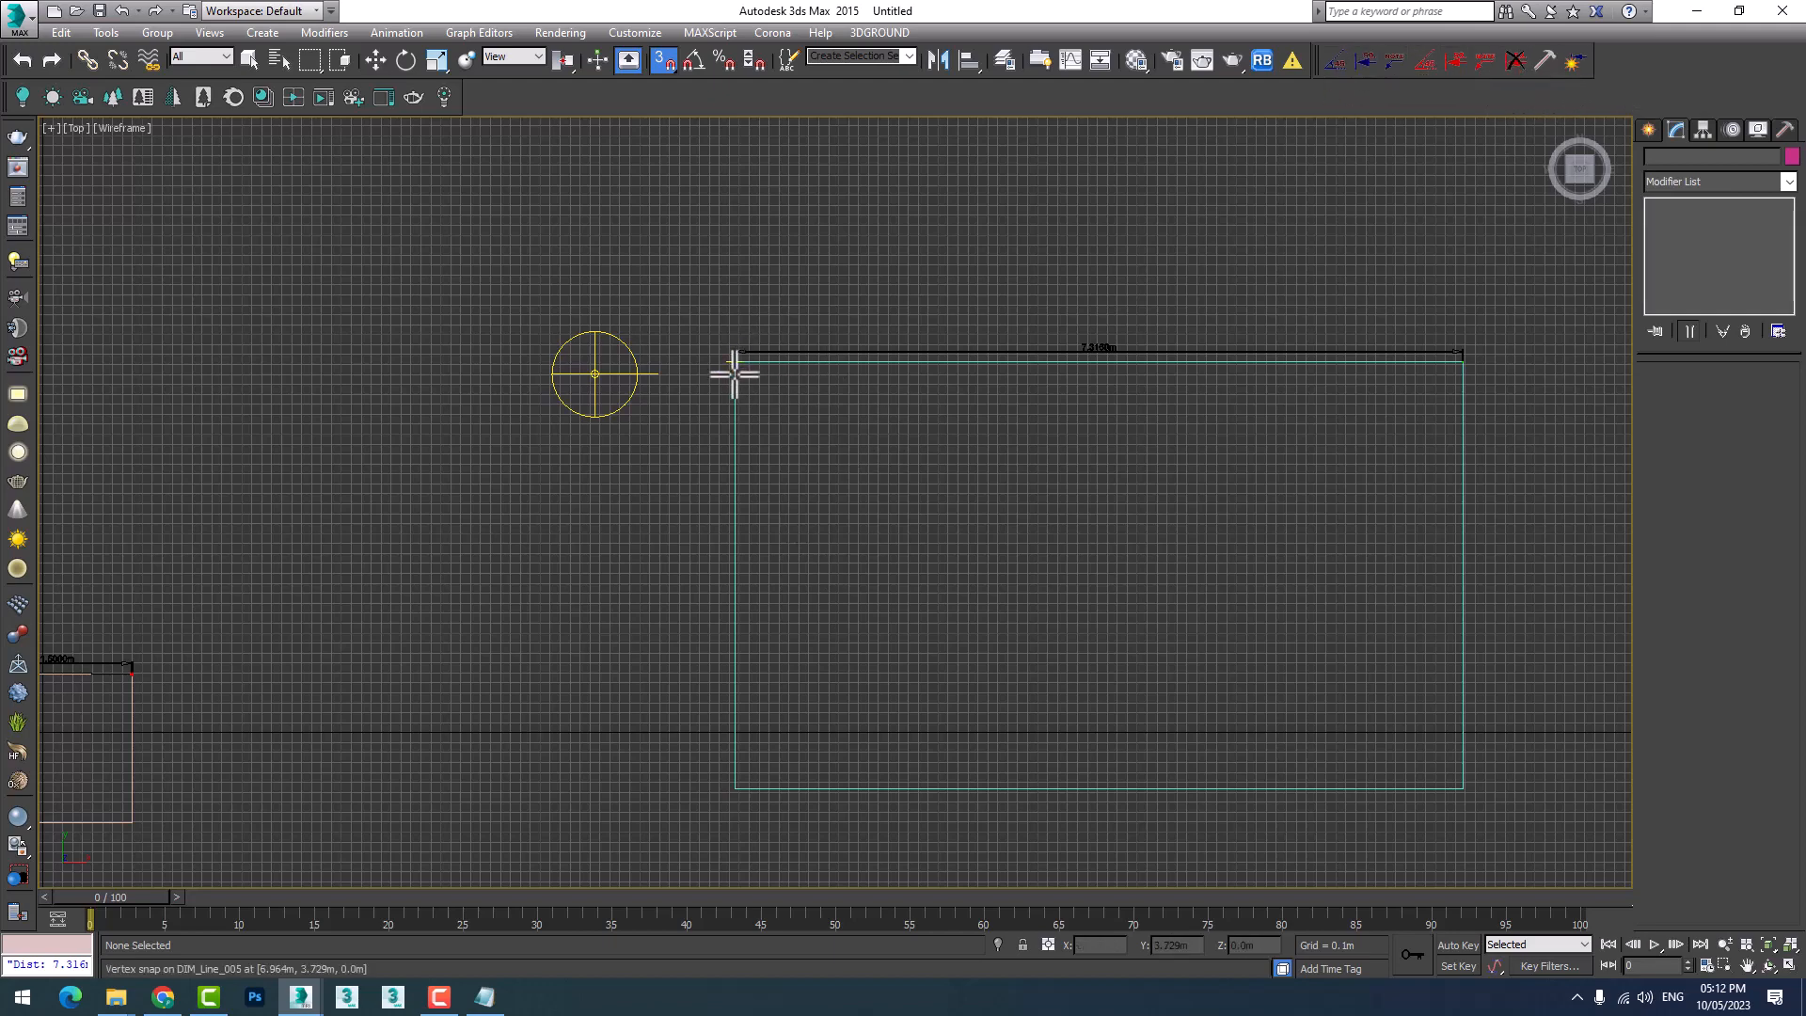
right_click(723, 513)
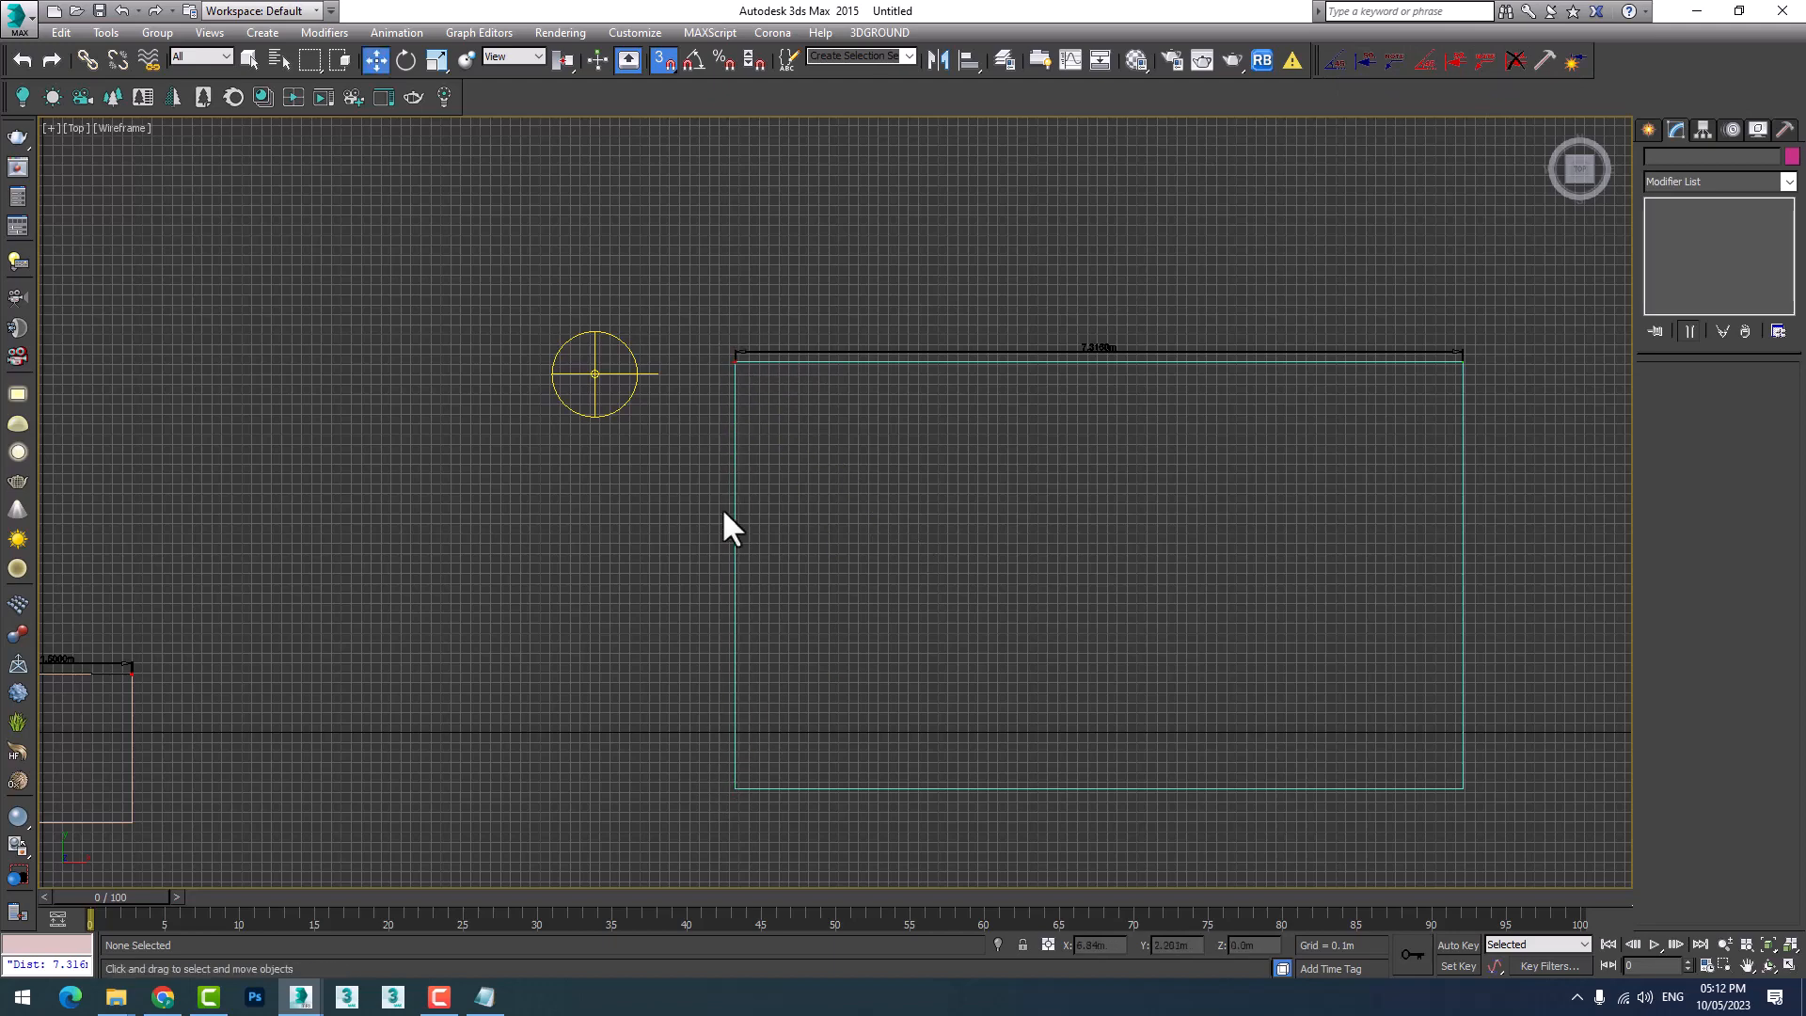
left_click(1365, 60)
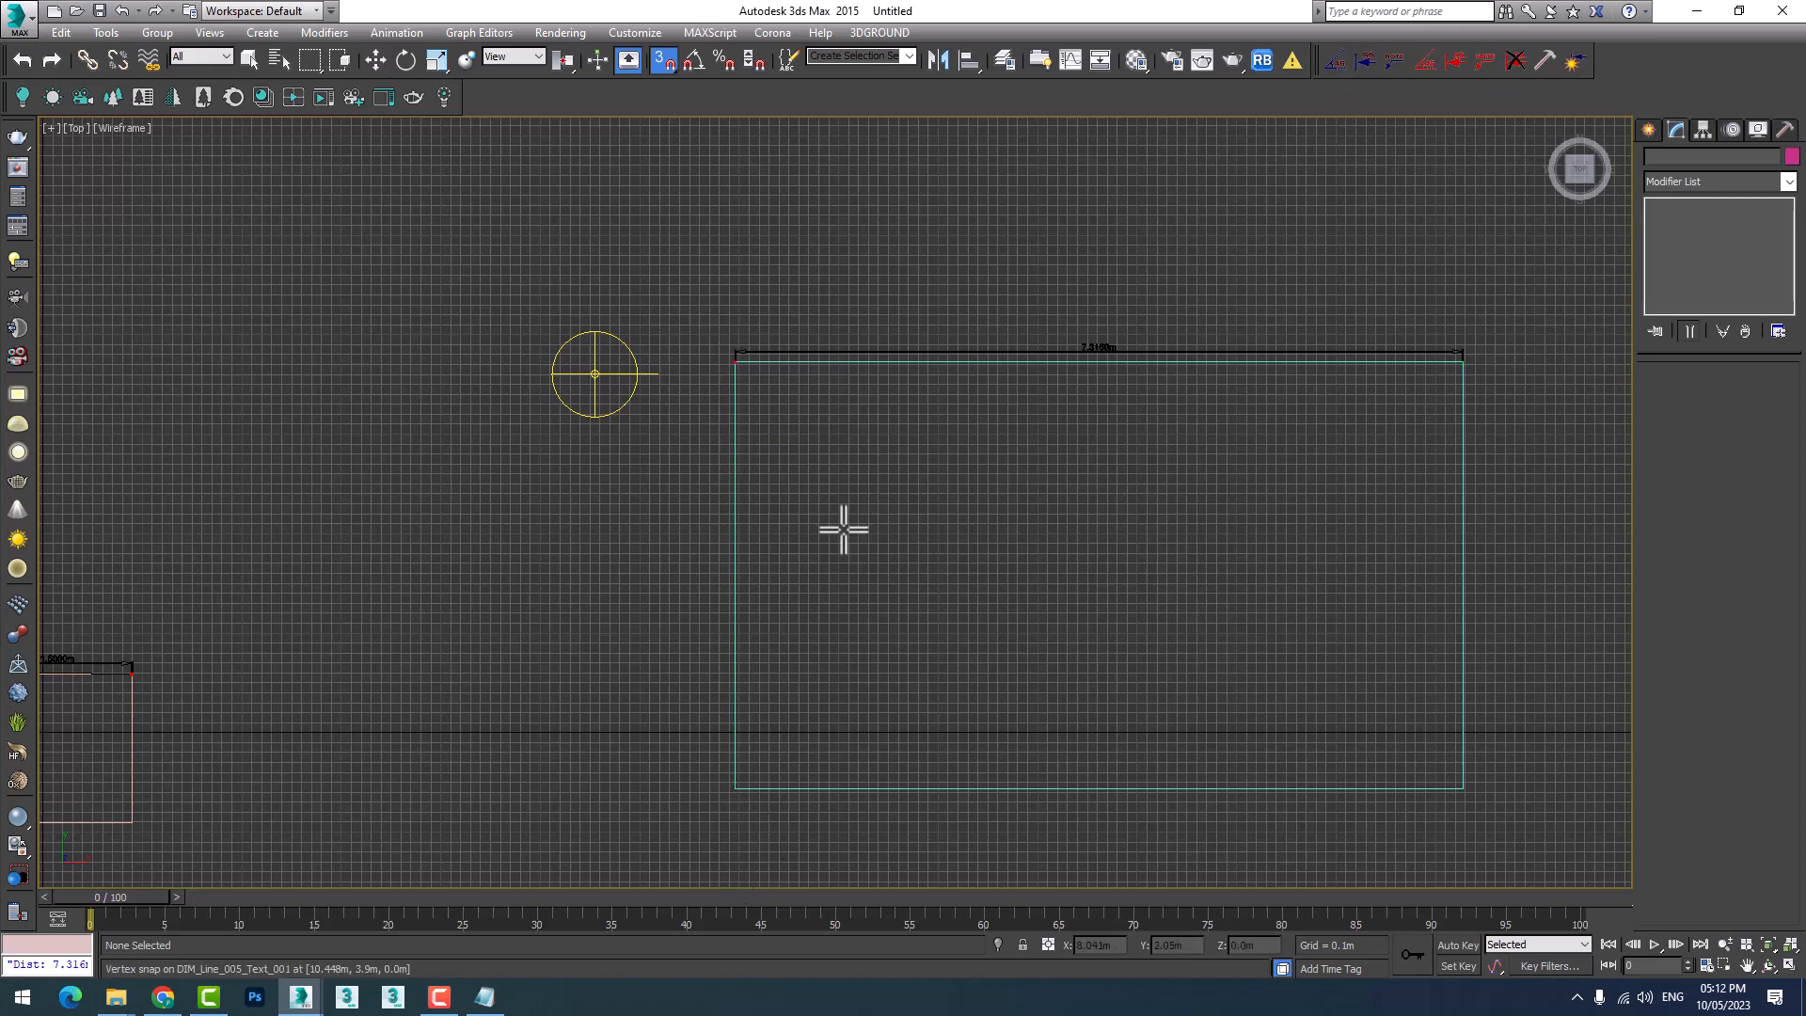
left_click(736, 788)
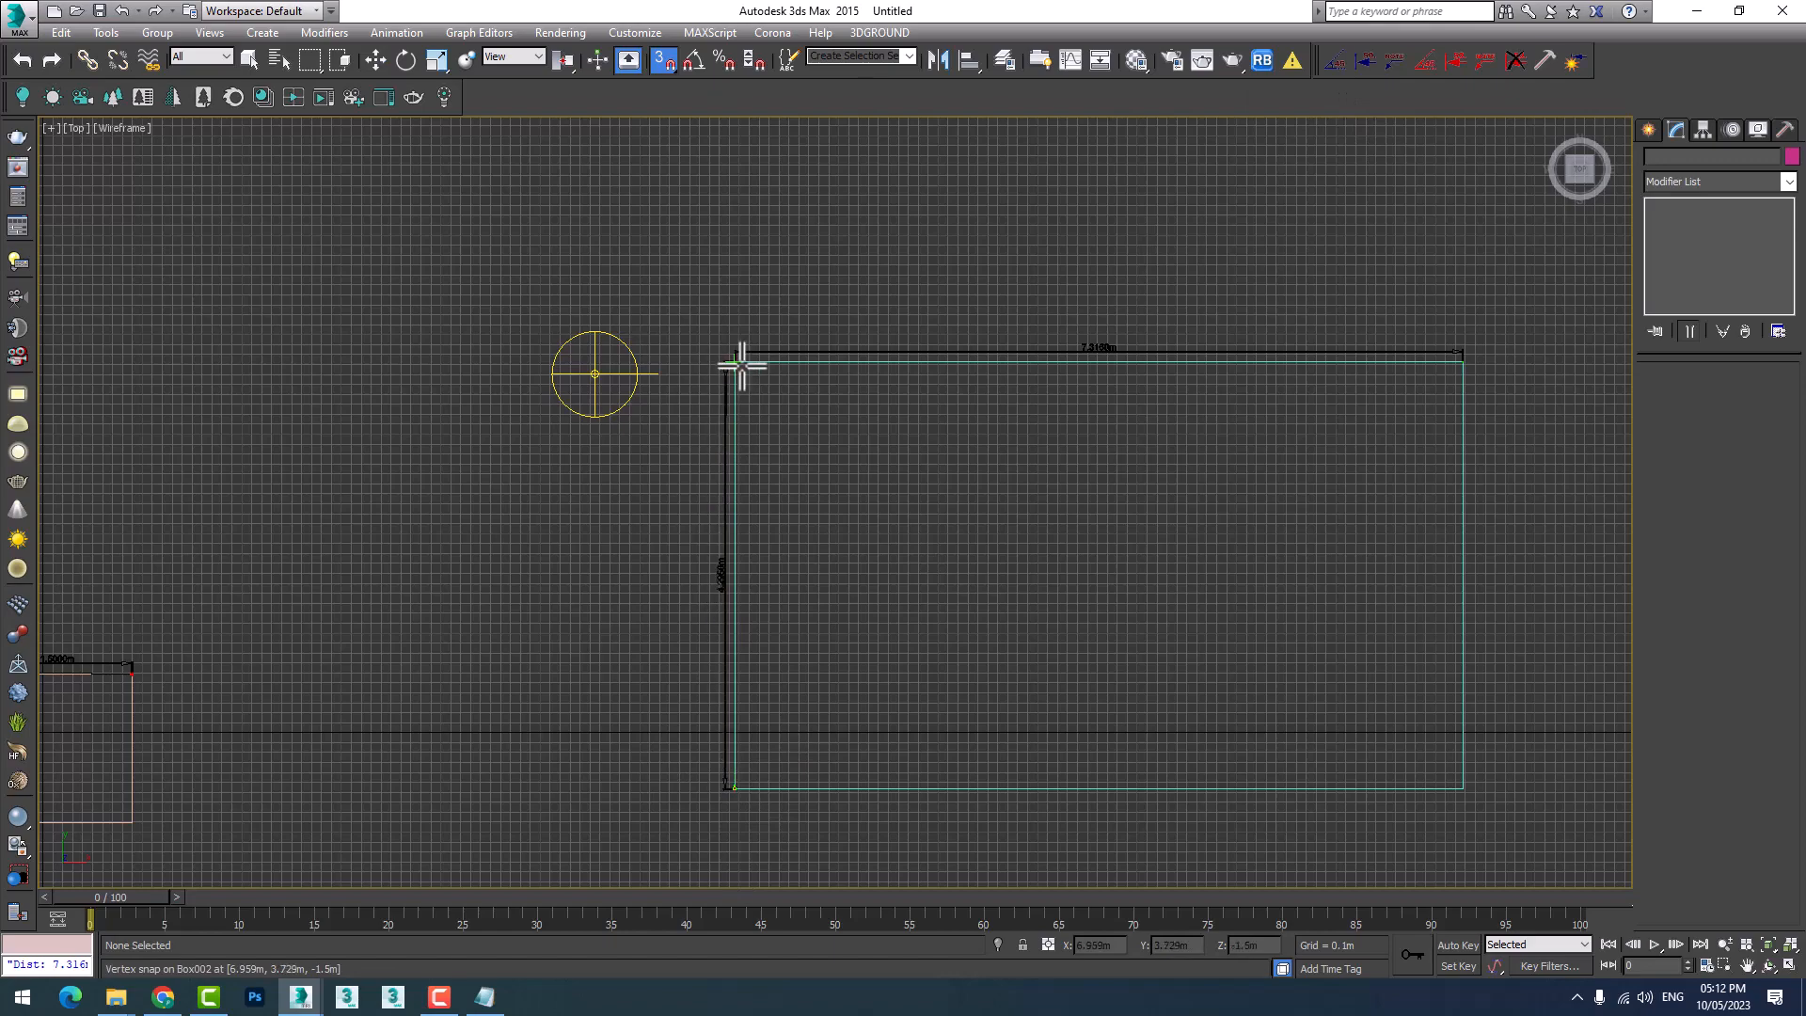
left_click(741, 365)
scroll(722, 593, "up", 5)
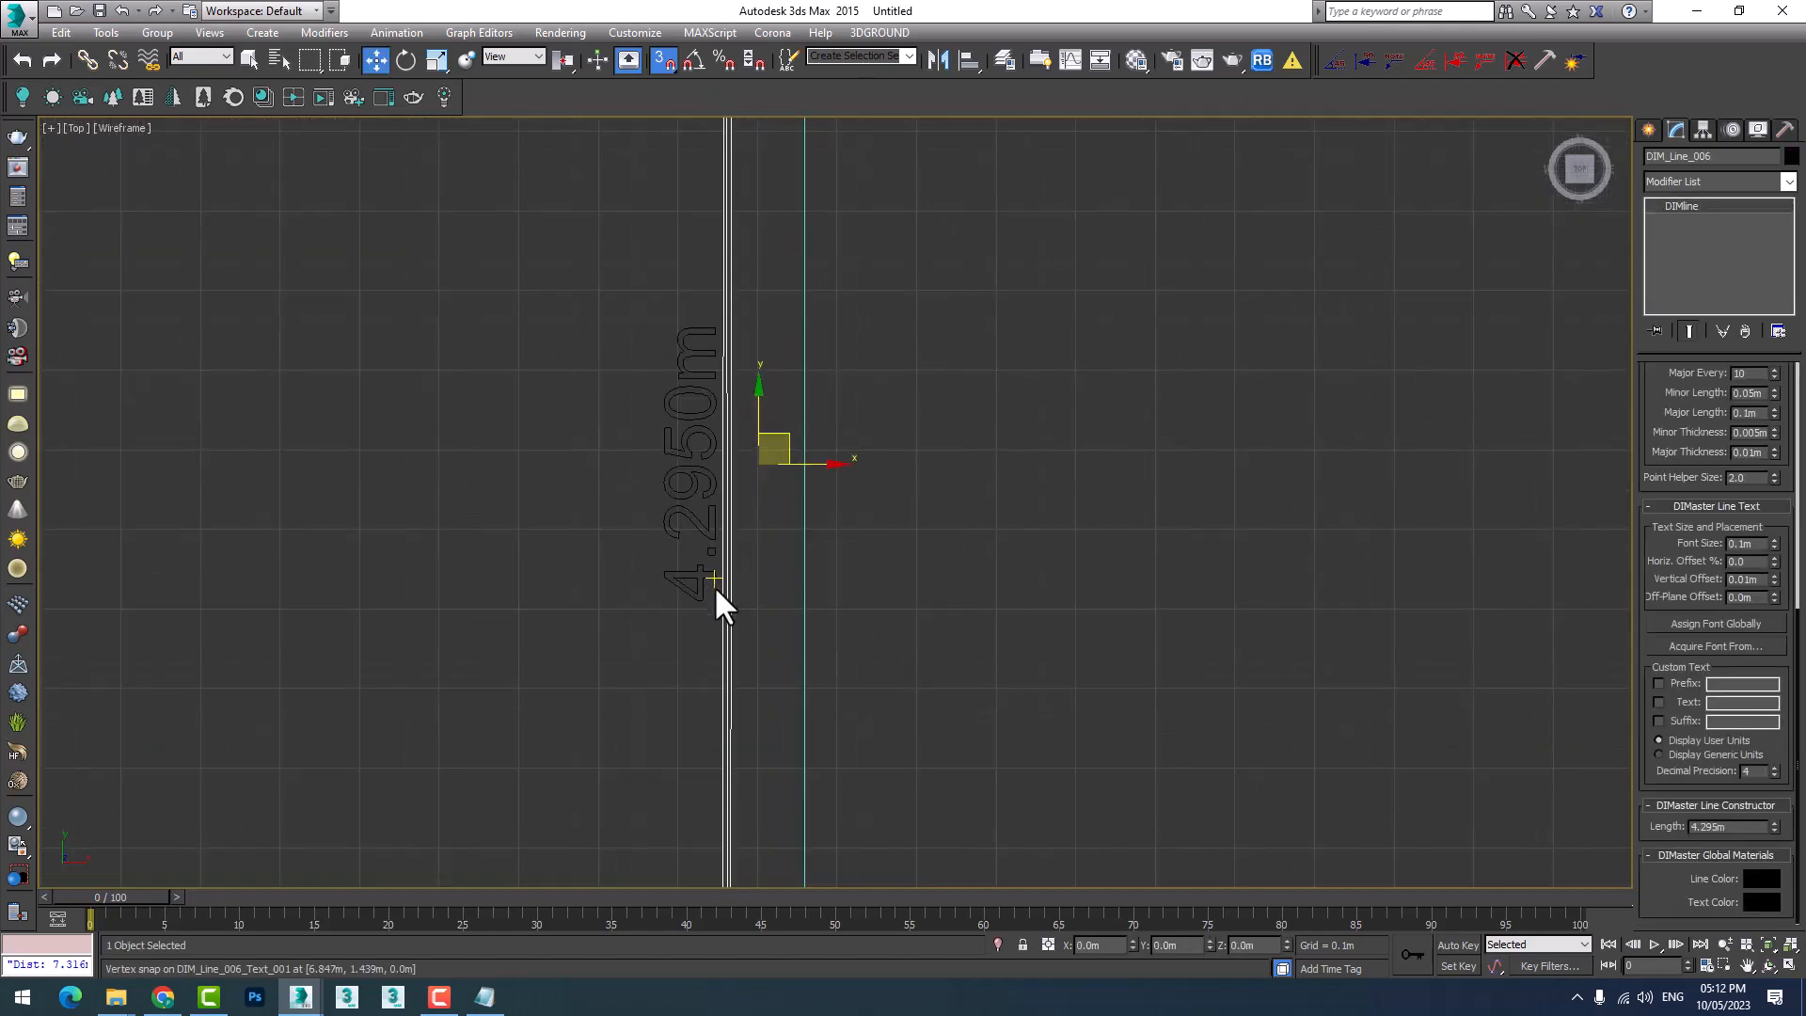
middle_click_drag(832, 560, 617, 616)
scroll(616, 617, "down", 5)
middle_click_drag(973, 528, 766, 567)
middle_click_drag(1075, 596, 1088, 452)
scroll(838, 536, "up", 3)
middle_click_drag(943, 480, 1148, 577)
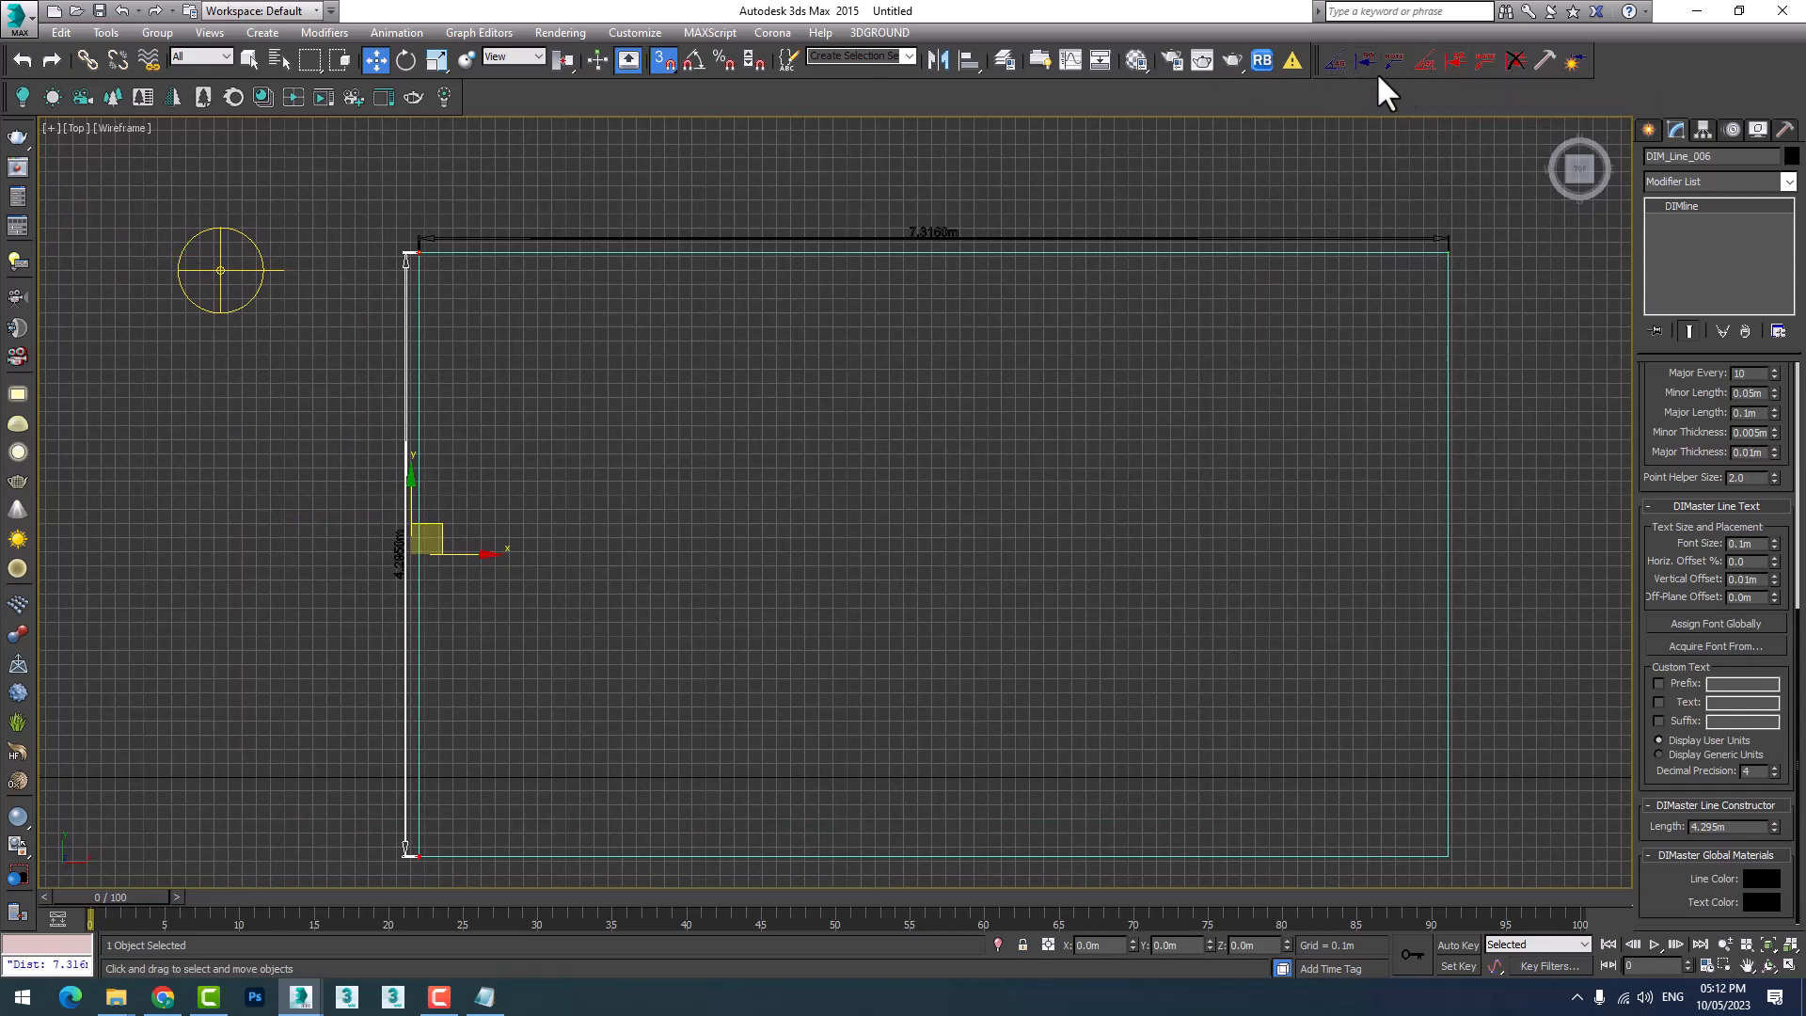
left_click(1422, 66)
middle_click_drag(1411, 301, 1226, 314)
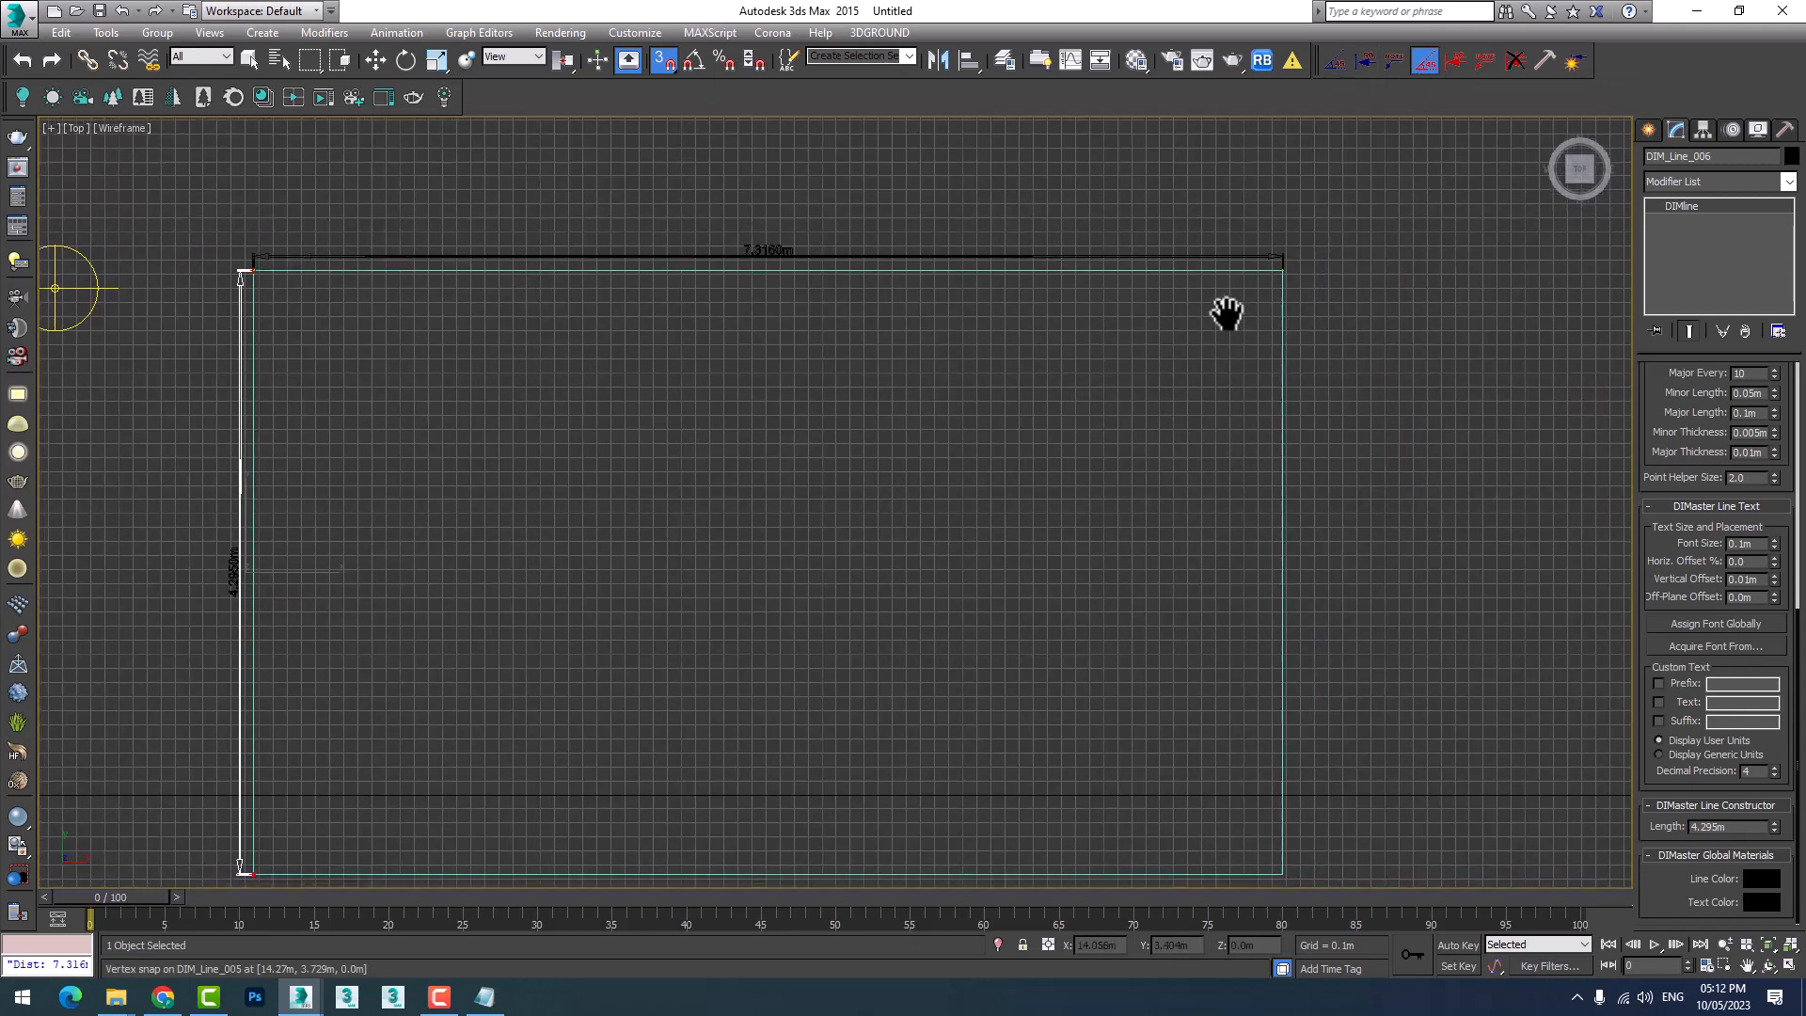
scroll(1204, 427, "down", 3)
scroll(1226, 408, "up", 3)
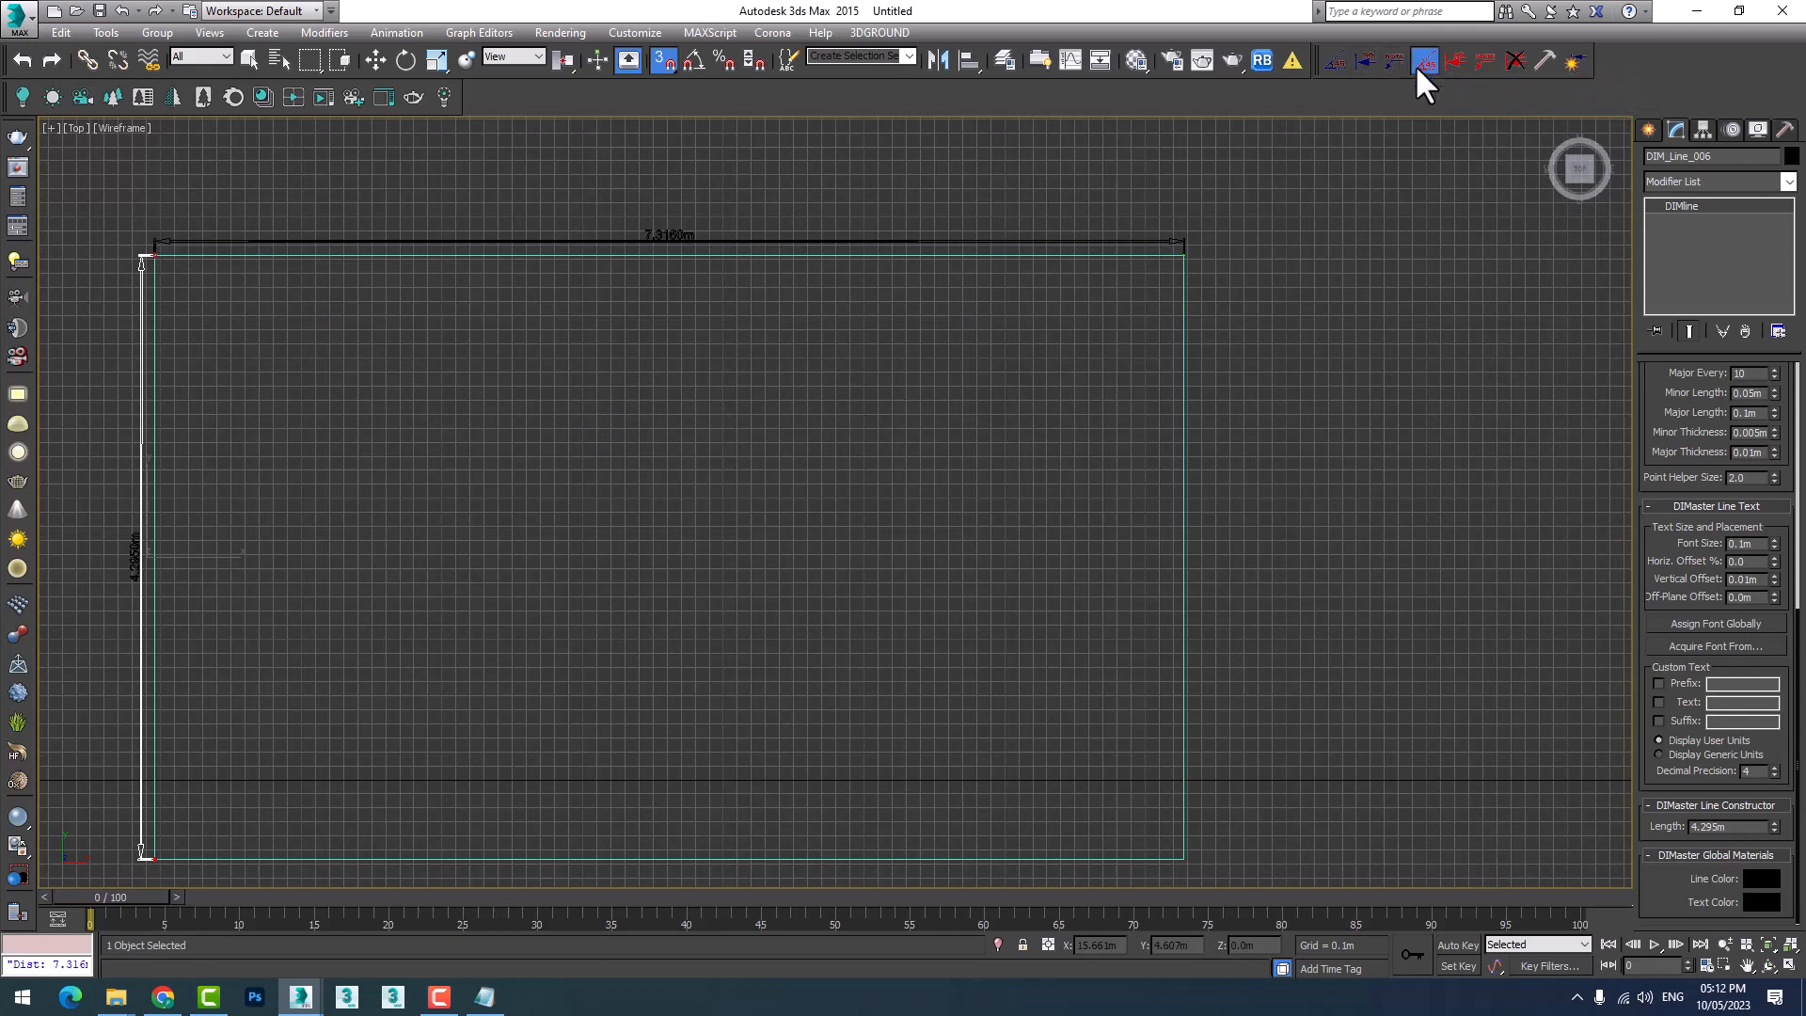
right_click(1425, 245)
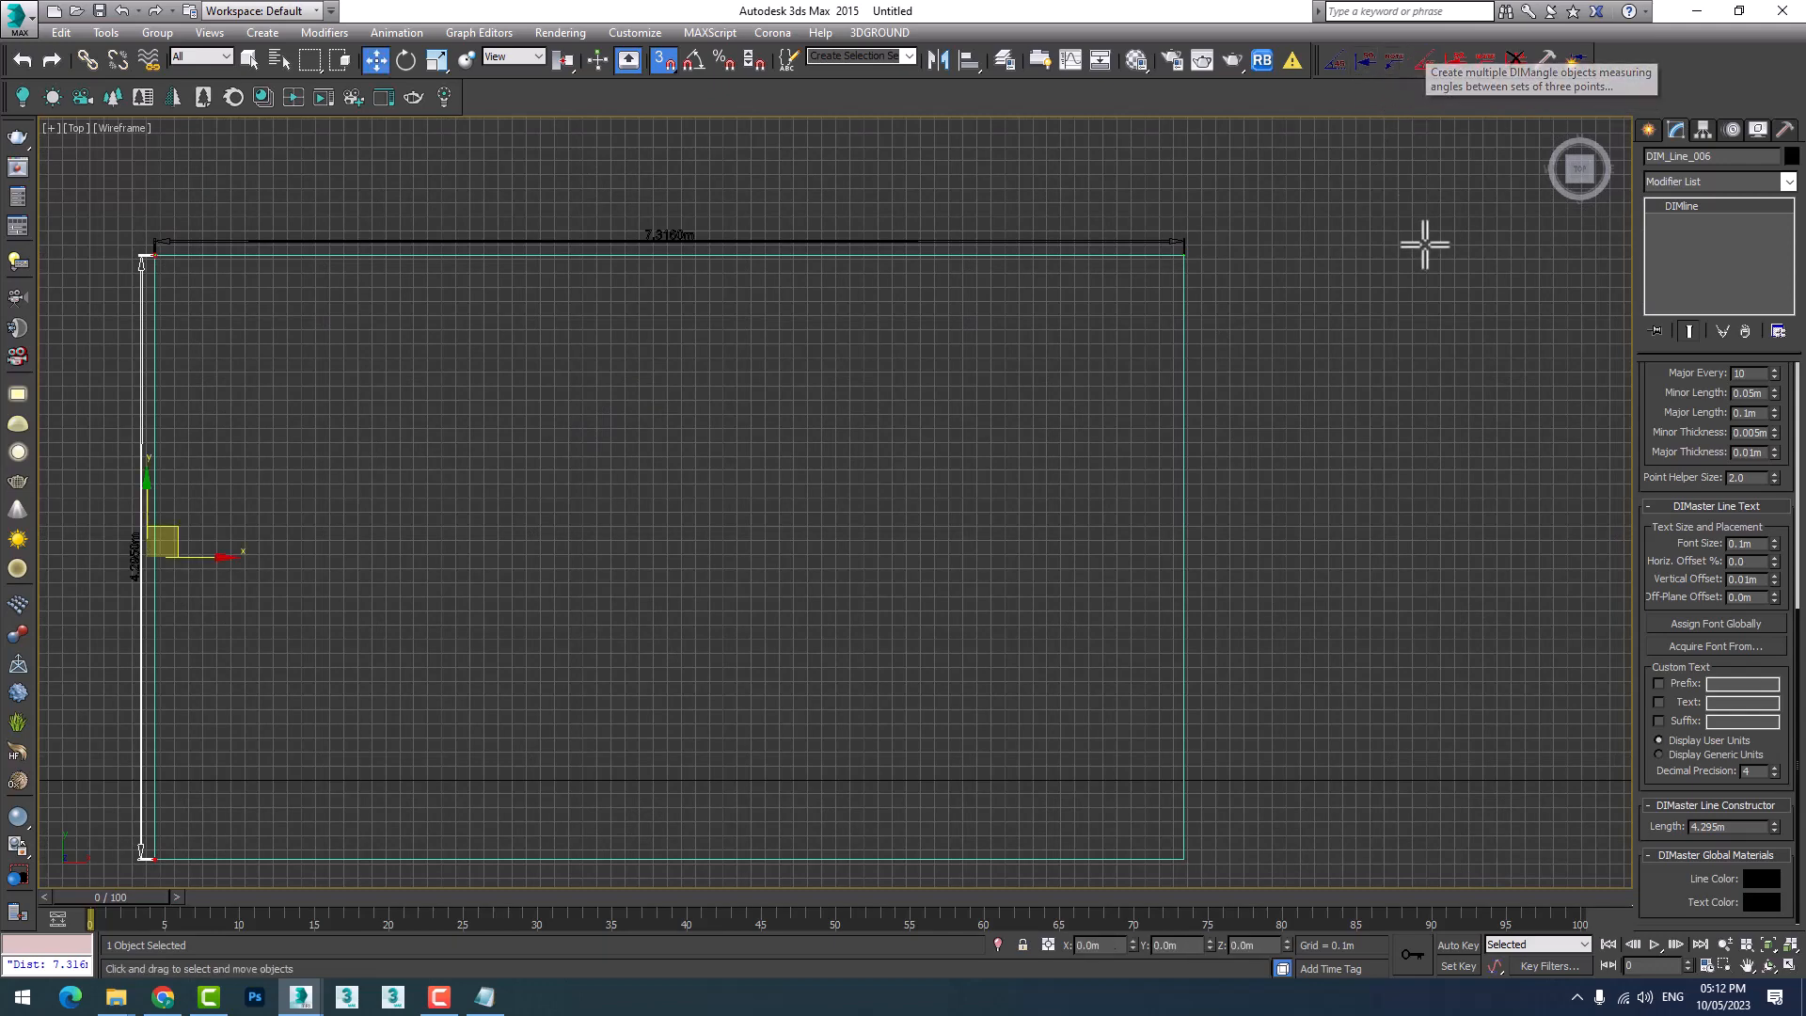
Add DIMlines down the large box's right edge and from right to left along its bottom edge, the bottom one about 7.06 m long.
left_click(1365, 62)
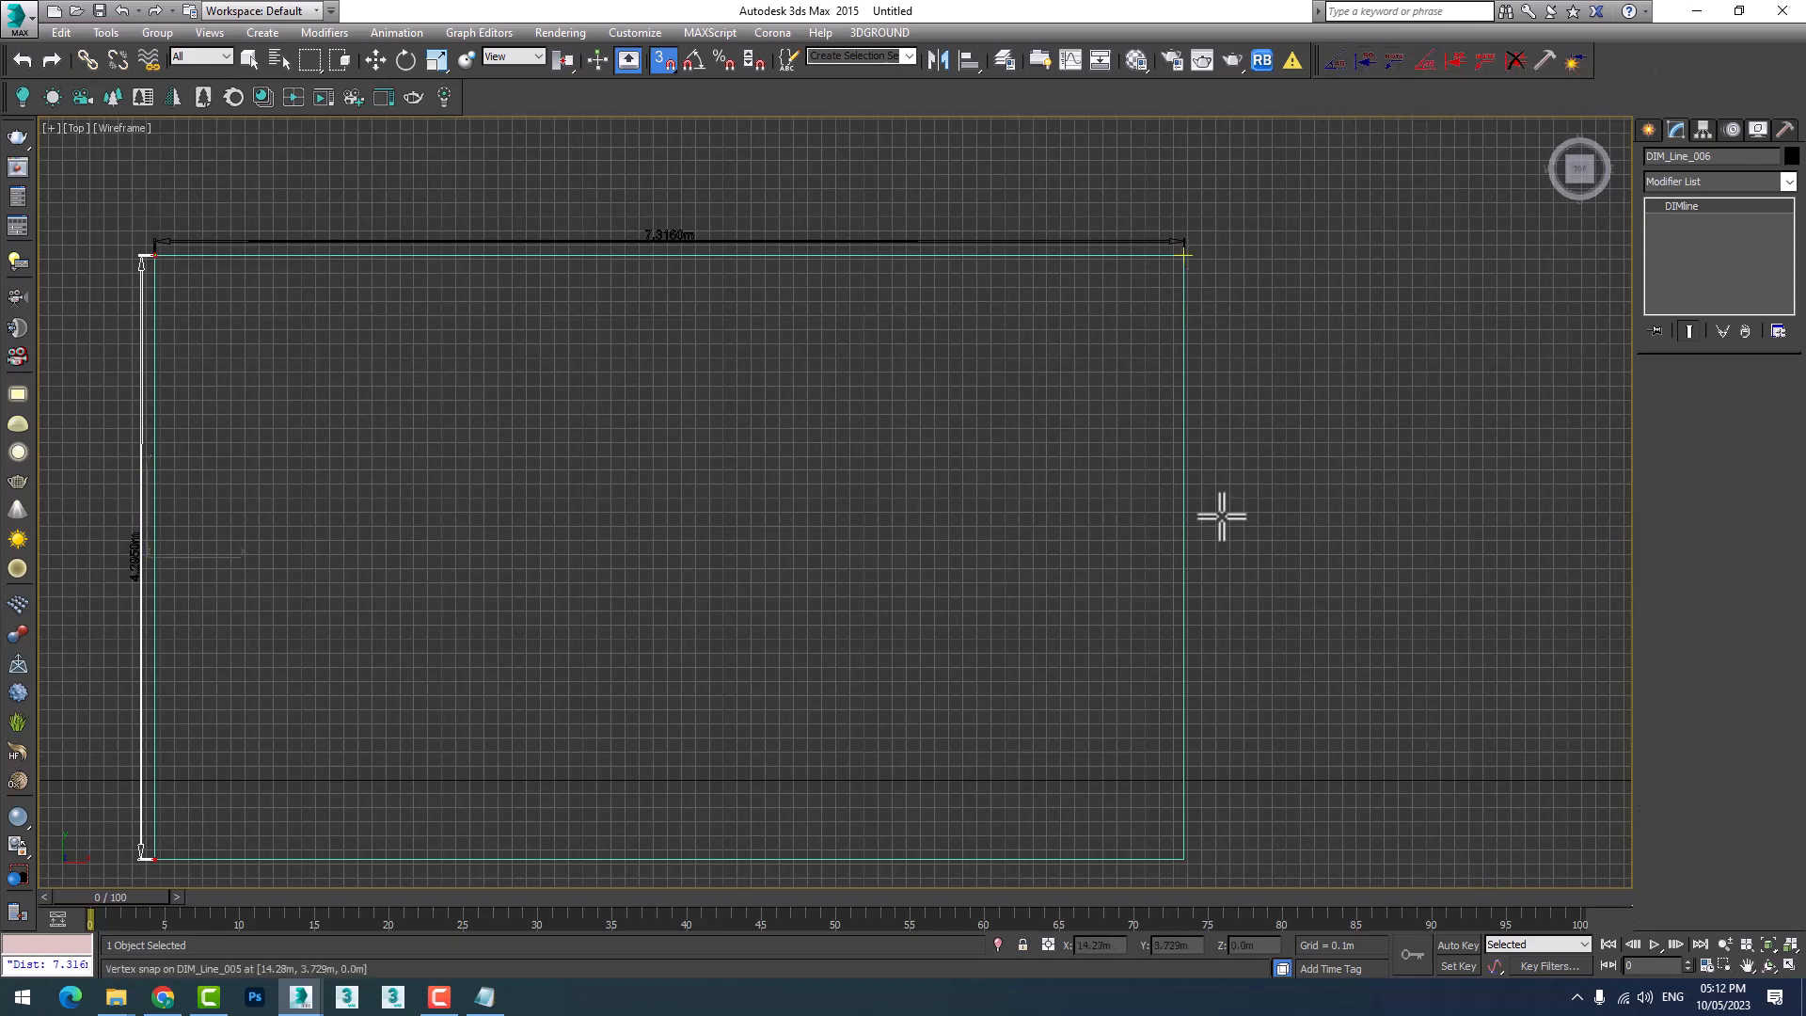
left_click_drag(1184, 254, 1182, 861)
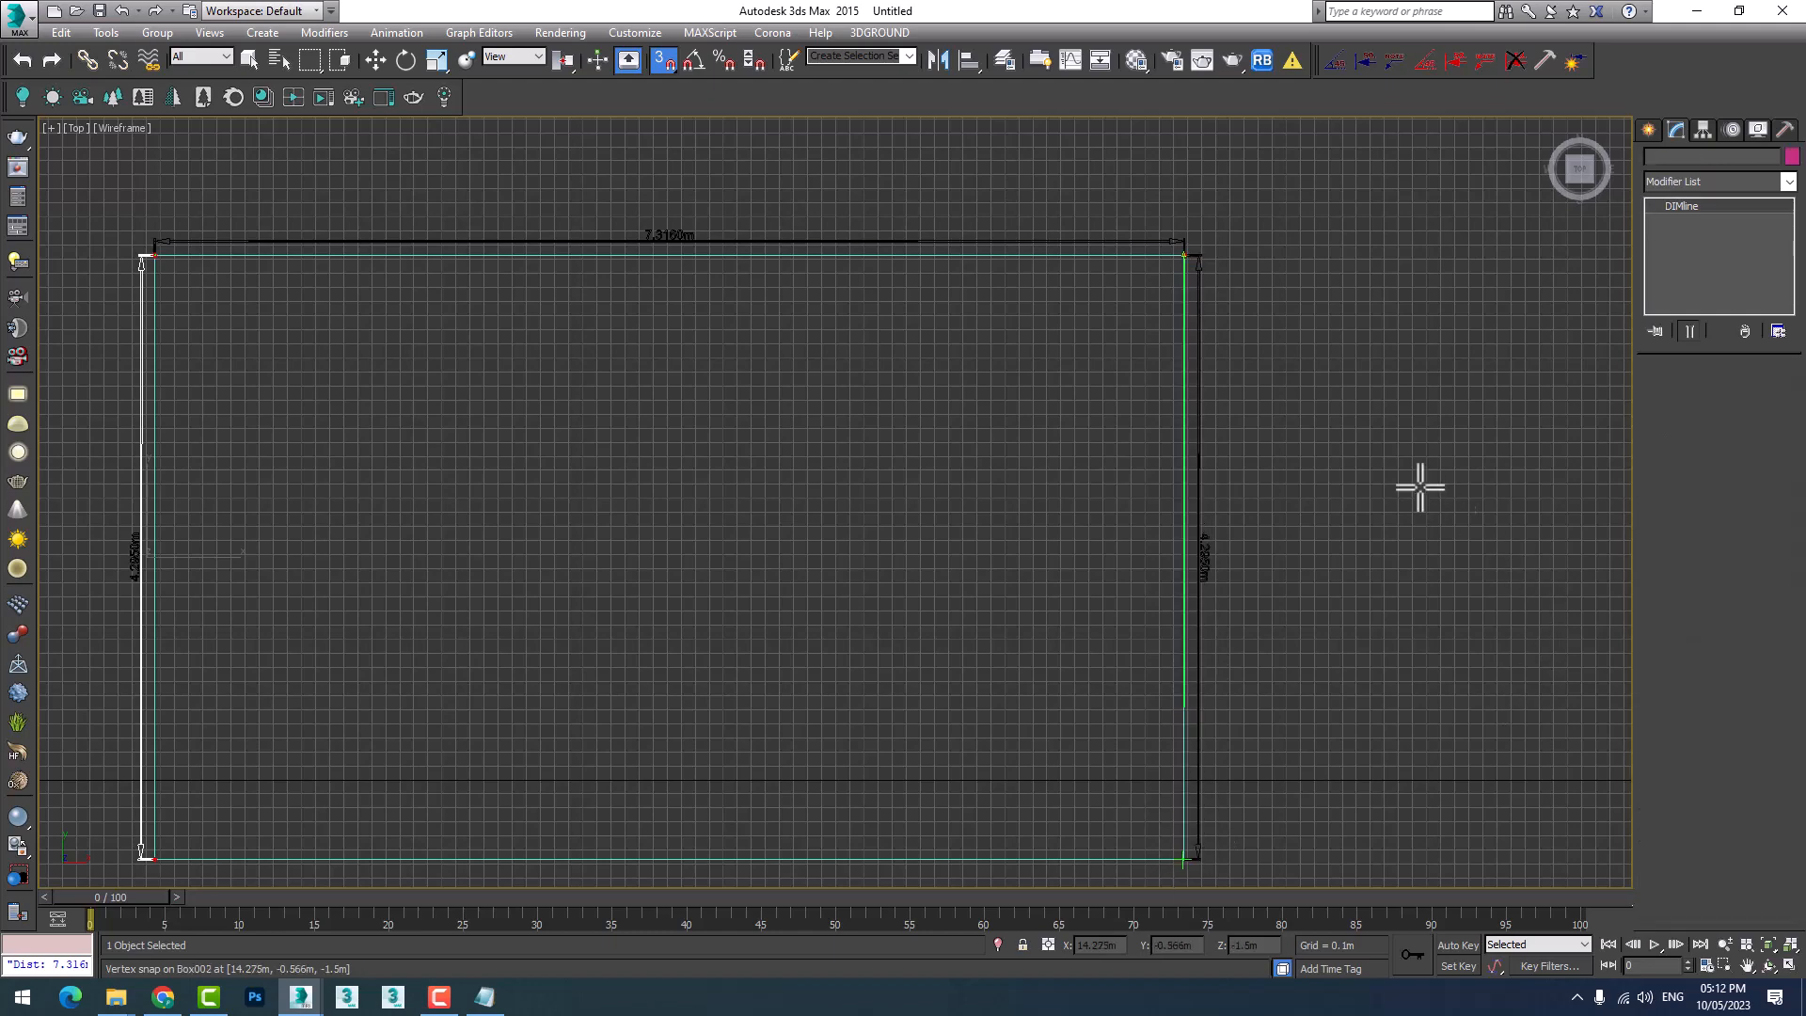
left_click(1361, 57)
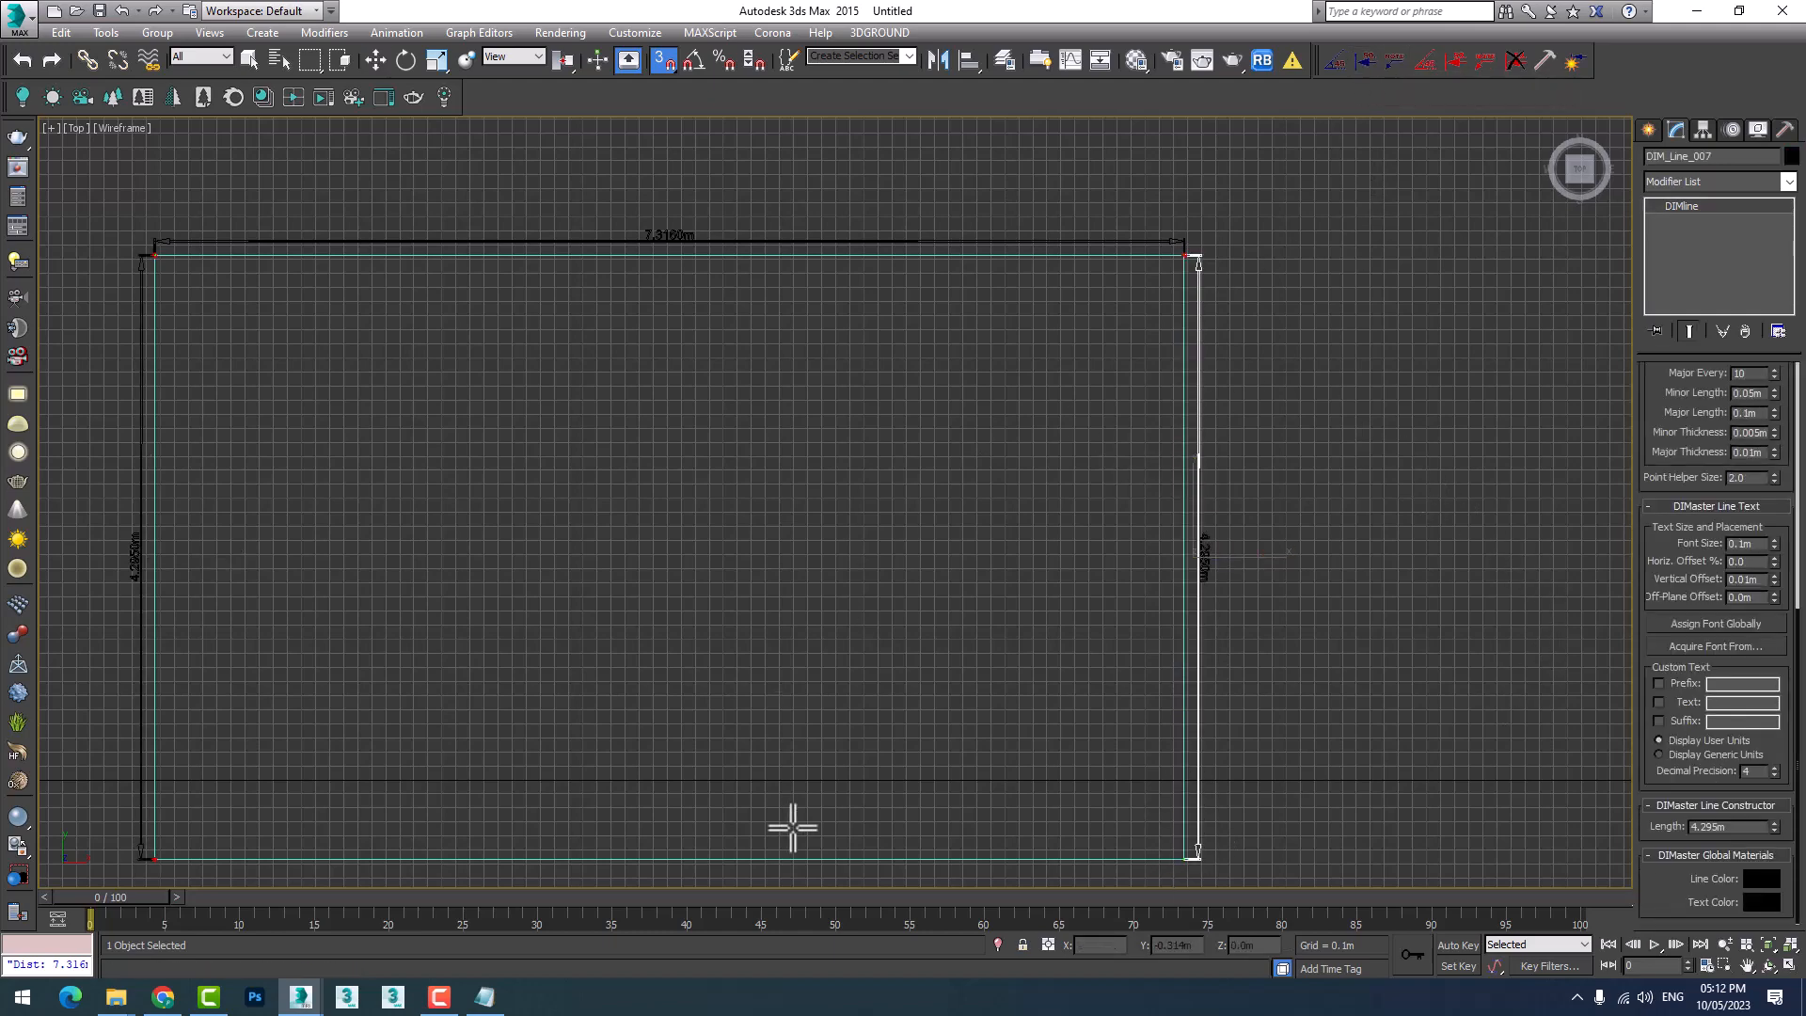
middle_click_drag(1041, 758, 1270, 451)
mouse_move(1410, 562)
left_mouse_down()
mouse_move(453, 673)
mouse_move(389, 561)
left_mouse_up()
scroll(956, 710, "down", 3)
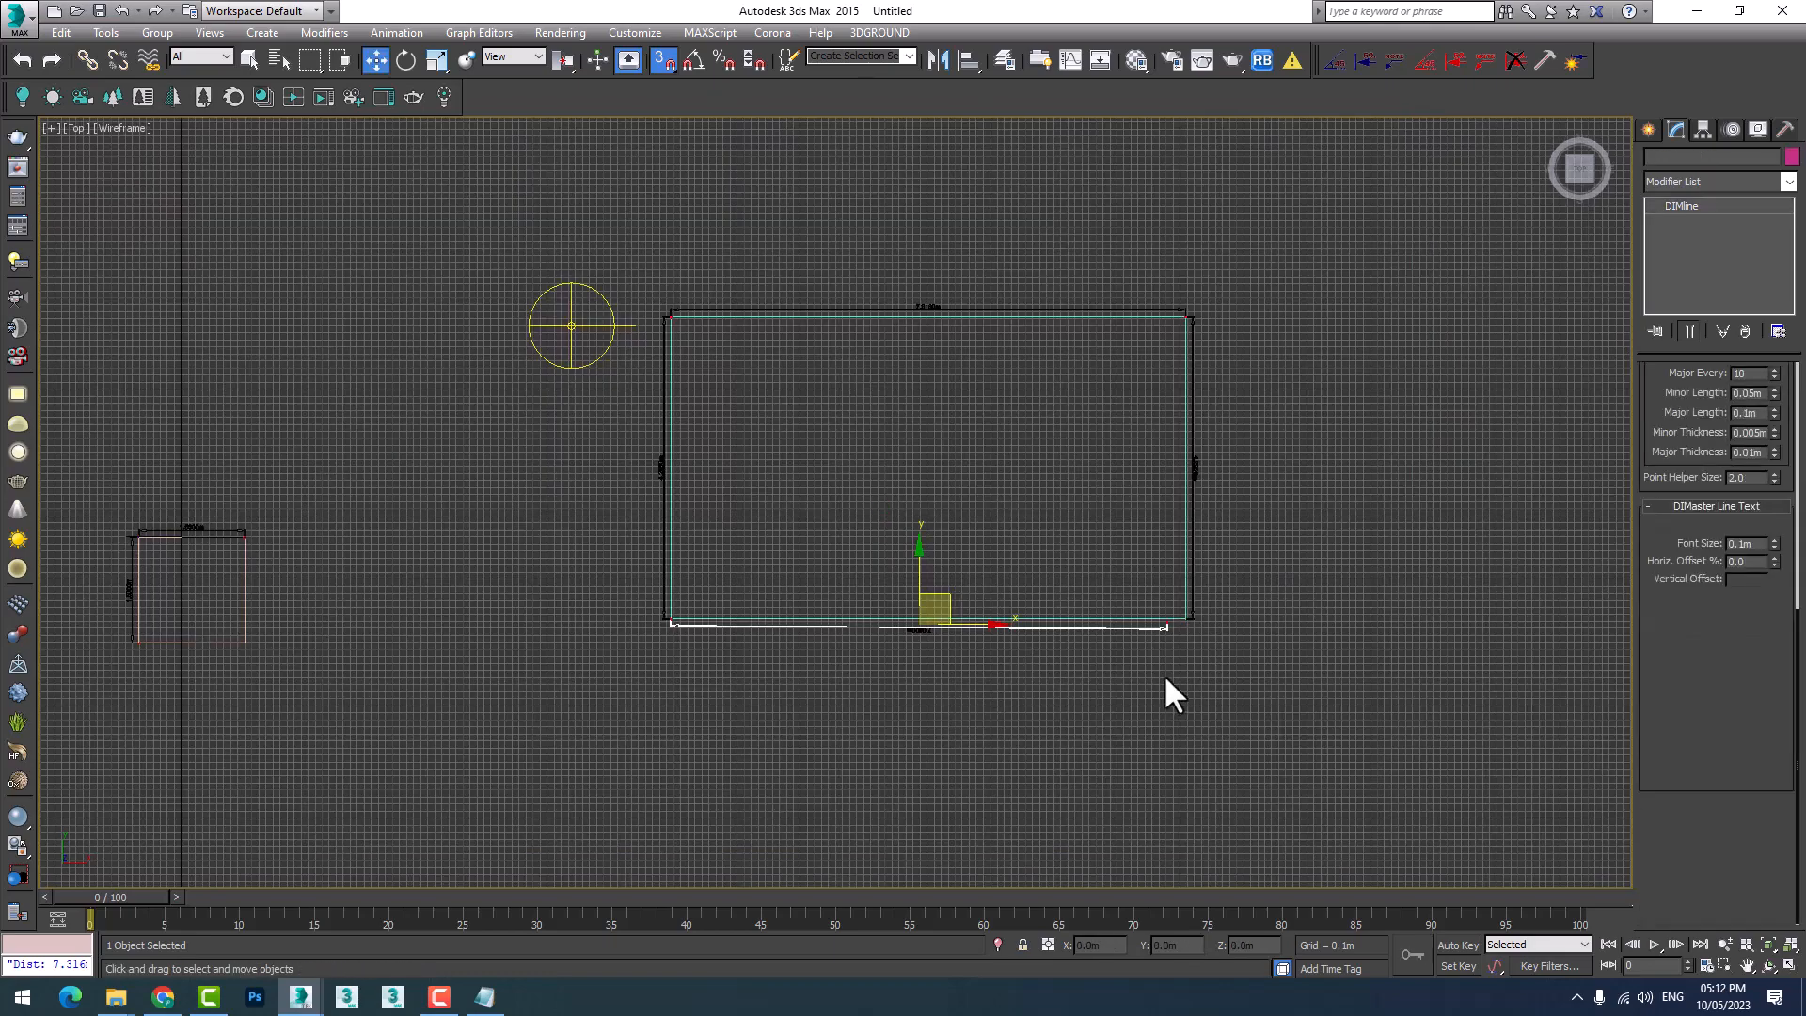
With multiple DIMline creation, draw a horizontal dimension about 3.52 m long and a vertical one about 2.25 m long right of the large box.
middle_click_drag(1169, 694, 798, 516)
scroll(799, 516, "up", 3)
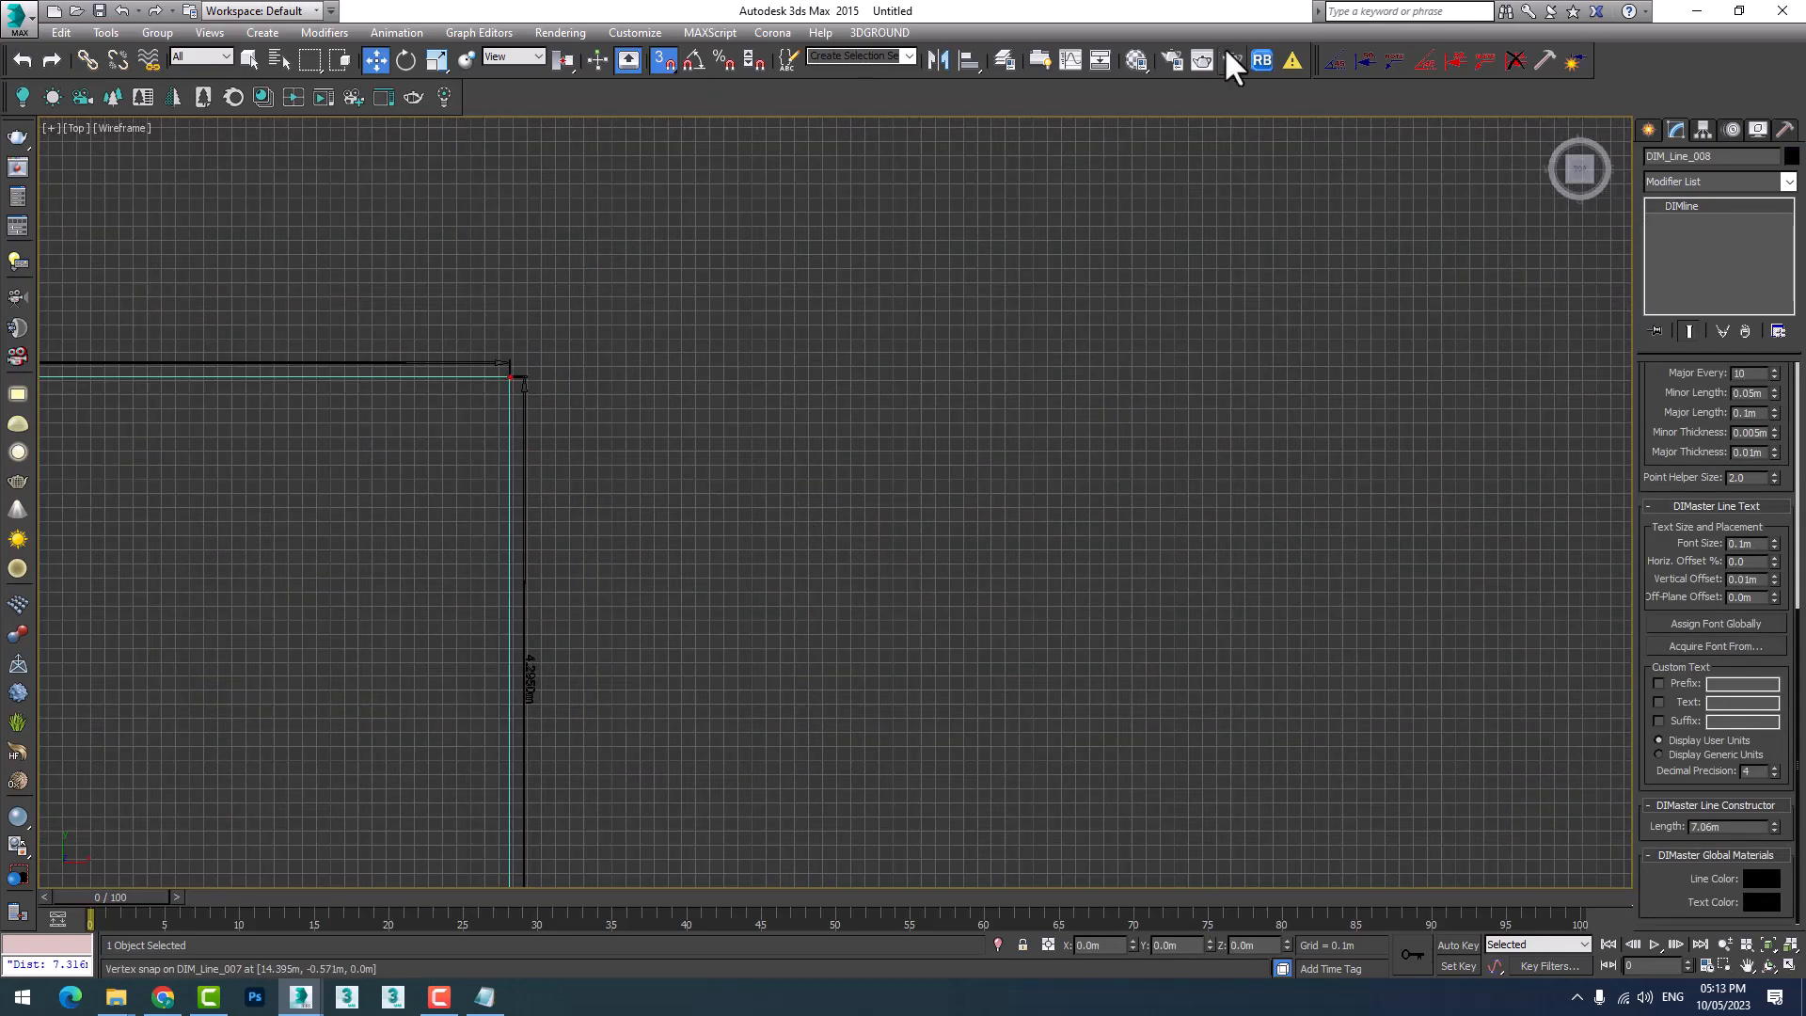
left_click(1455, 60)
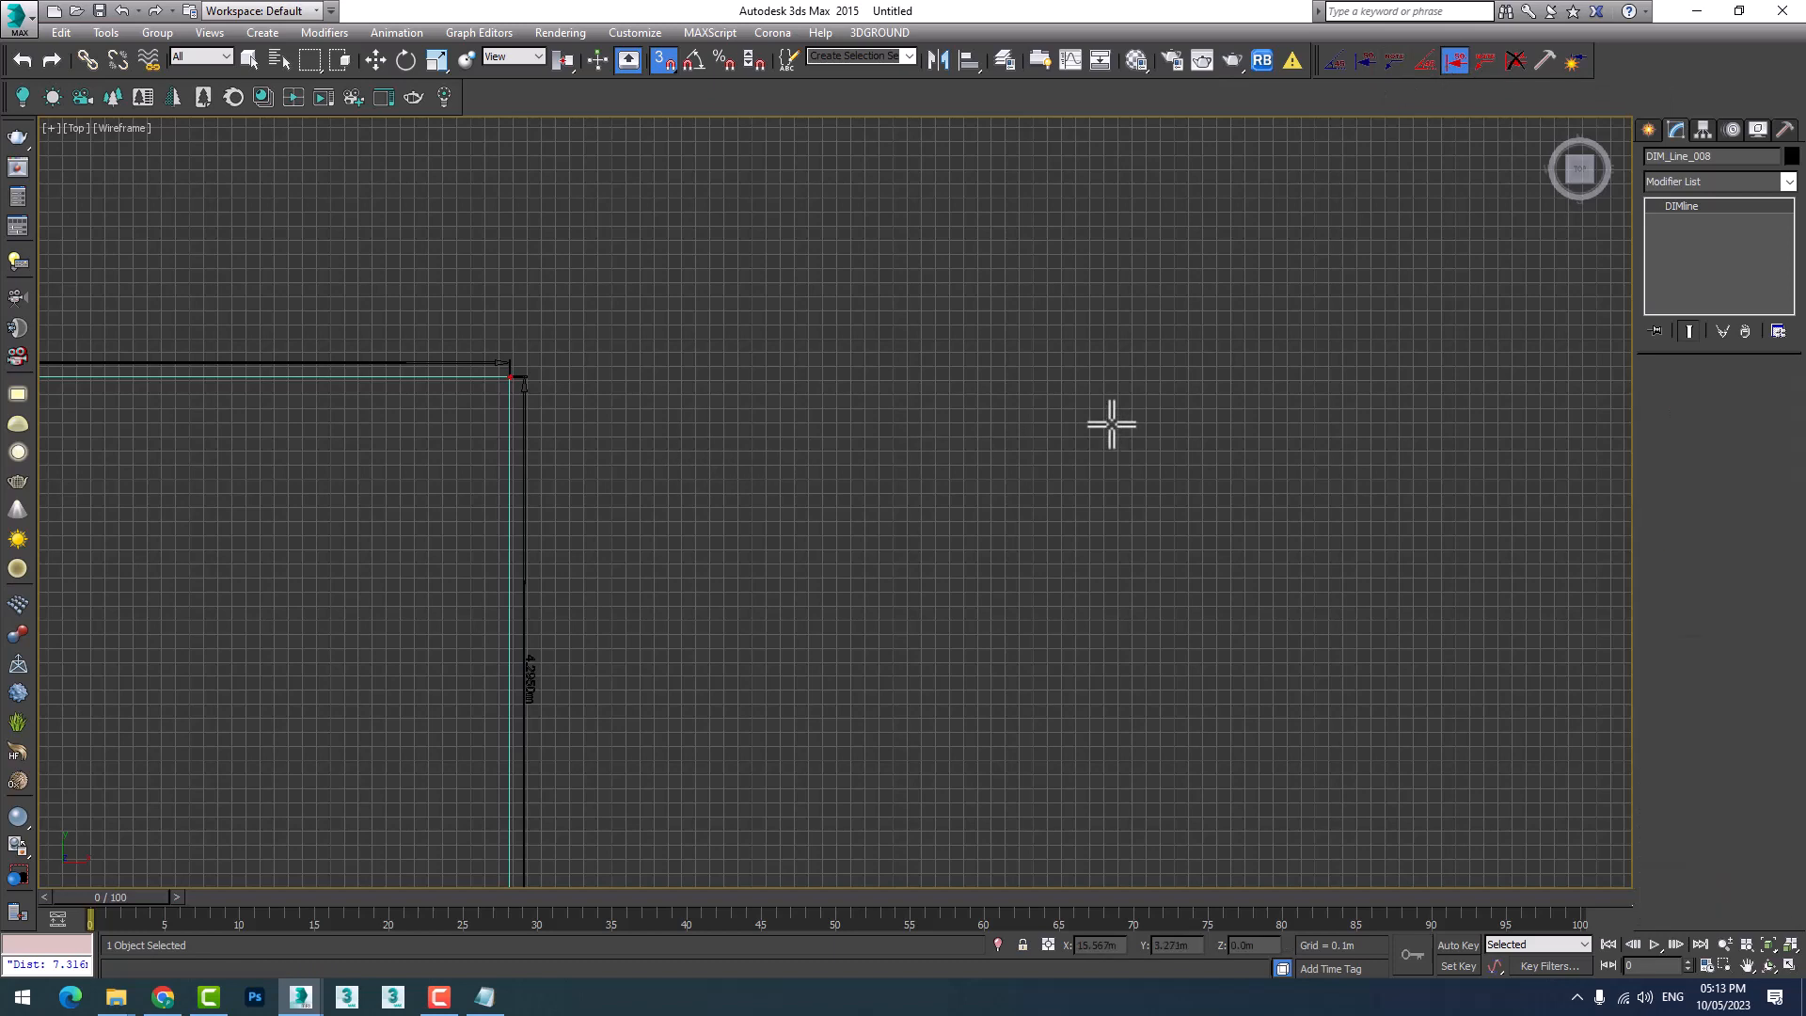
mouse_move(691, 439)
left_mouse_down()
mouse_move(1185, 456)
mouse_move(1189, 427)
left_mouse_up()
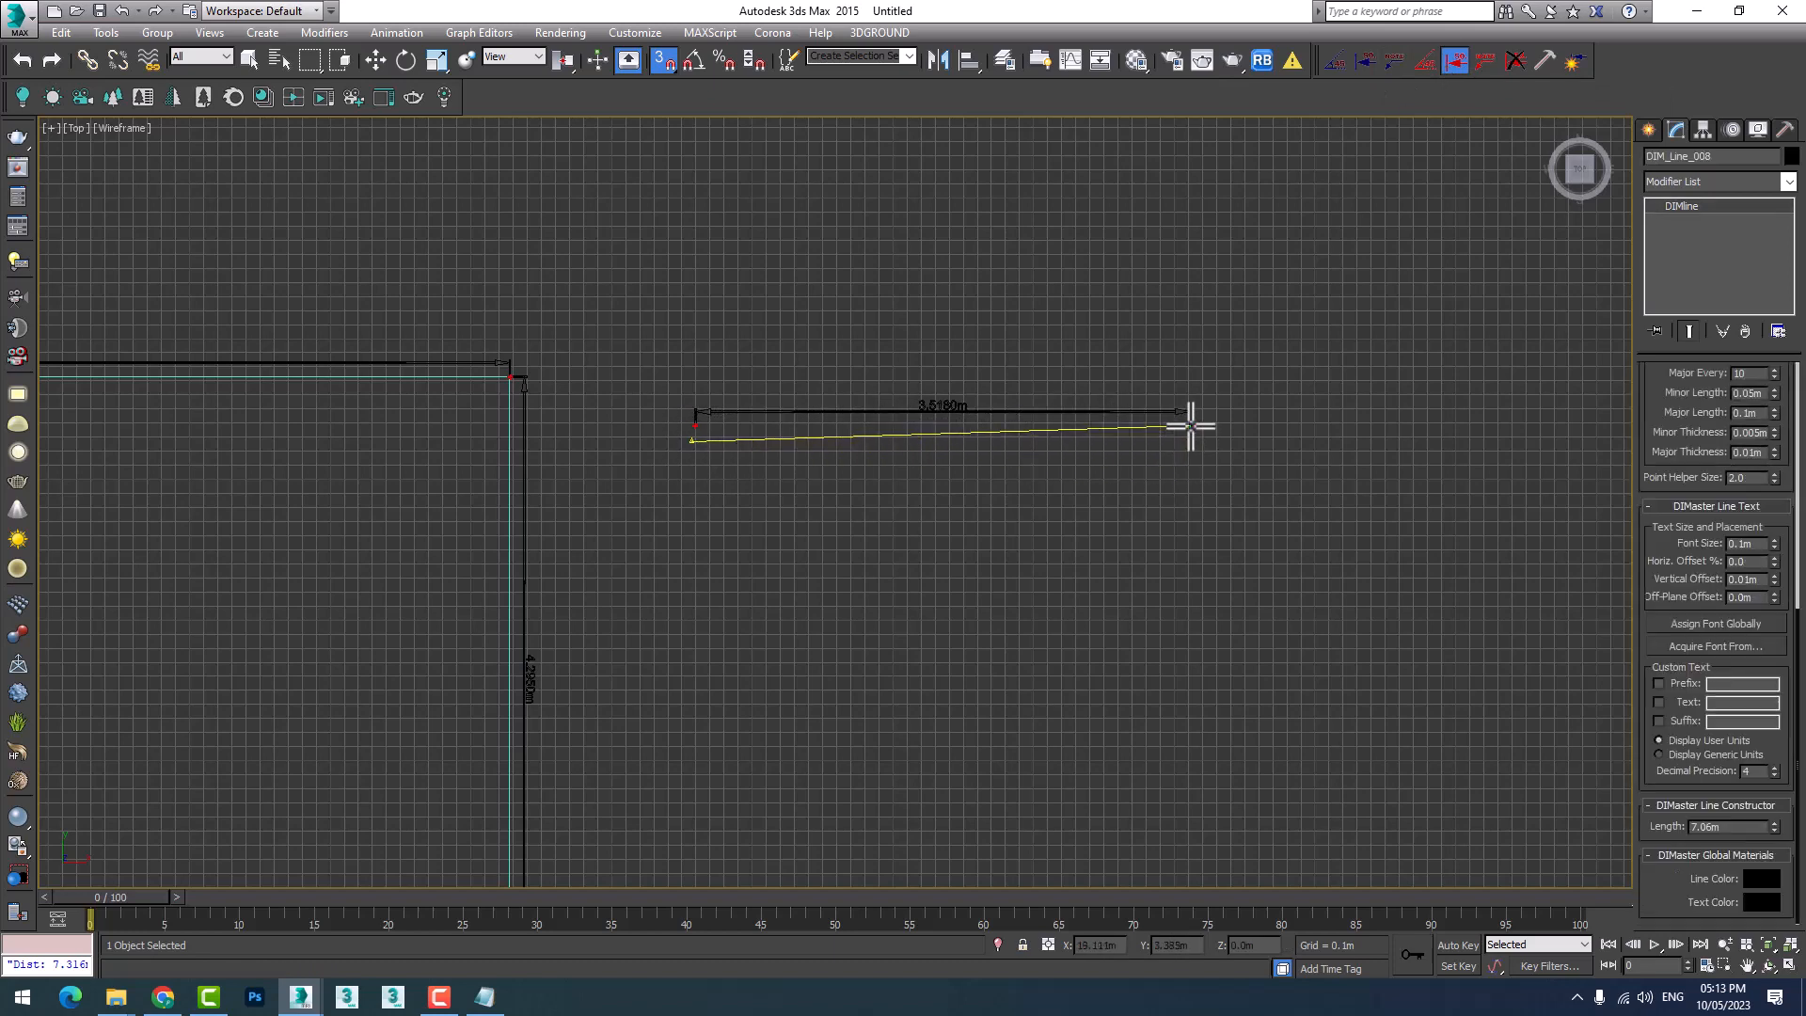
left_click(1190, 427)
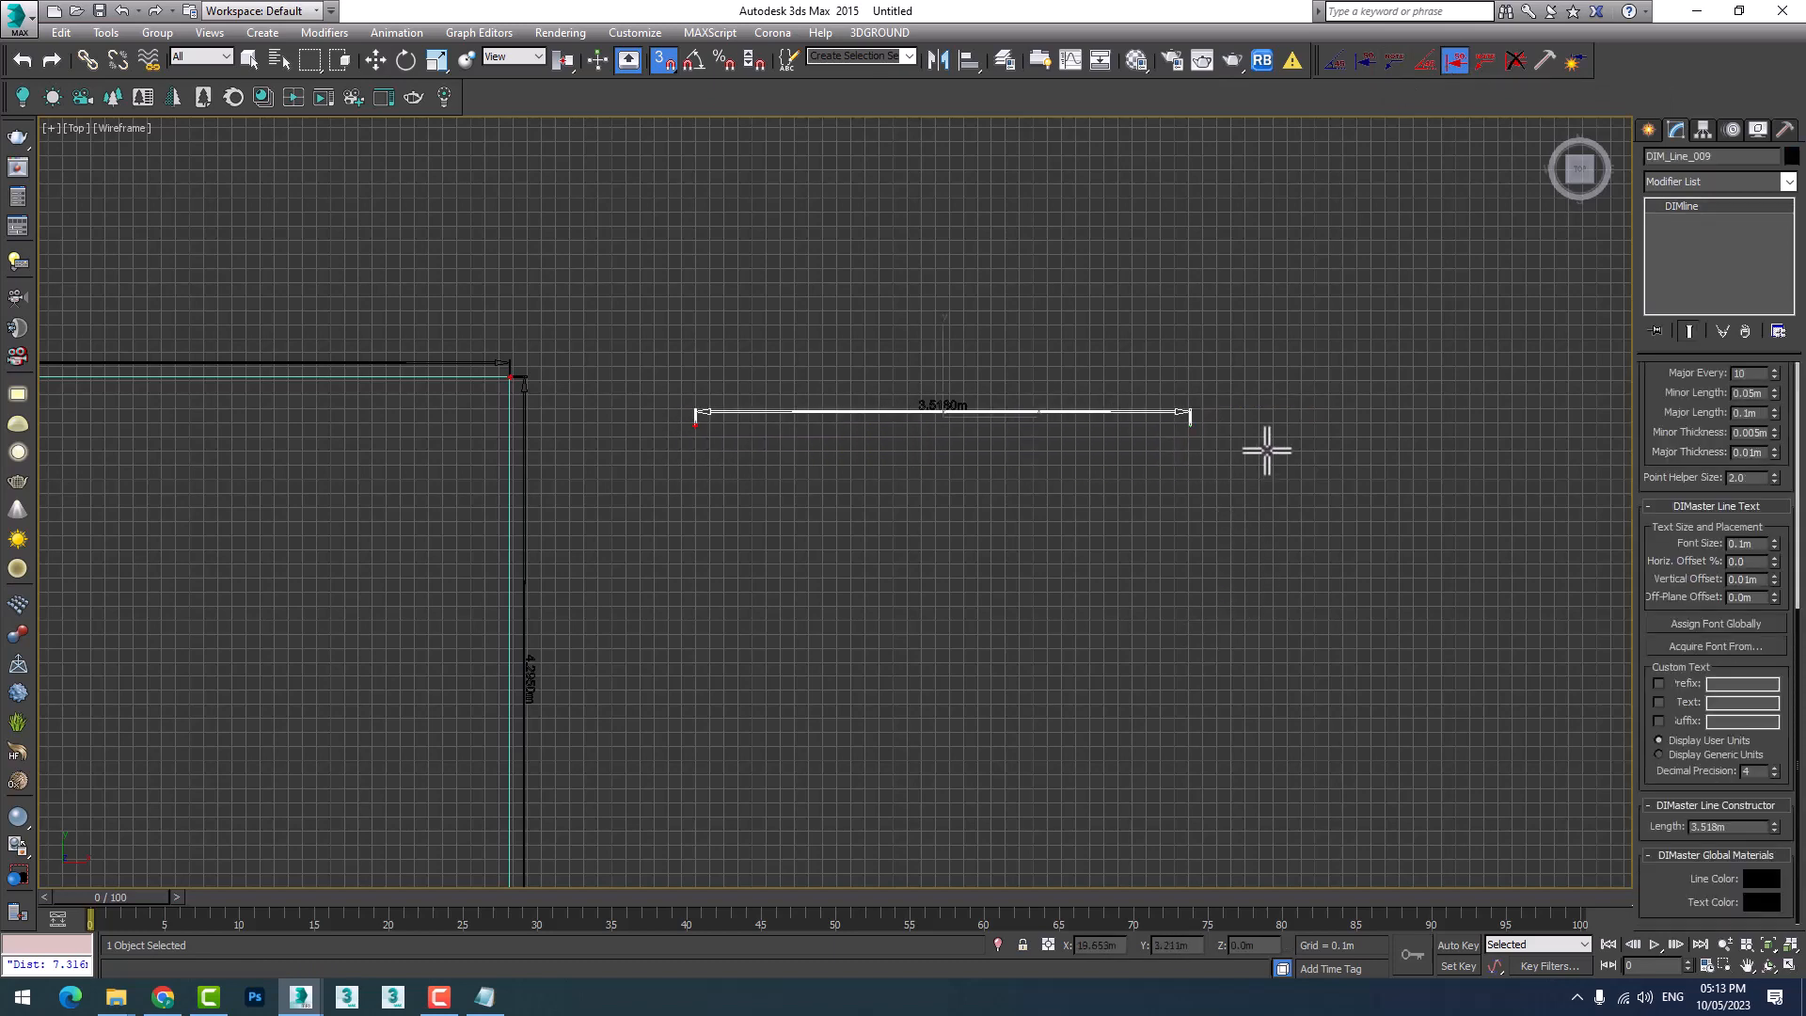
mouse_move(1267, 452)
left_mouse_down()
mouse_move(1282, 693)
mouse_move(1194, 746)
mouse_move(1267, 769)
left_mouse_up()
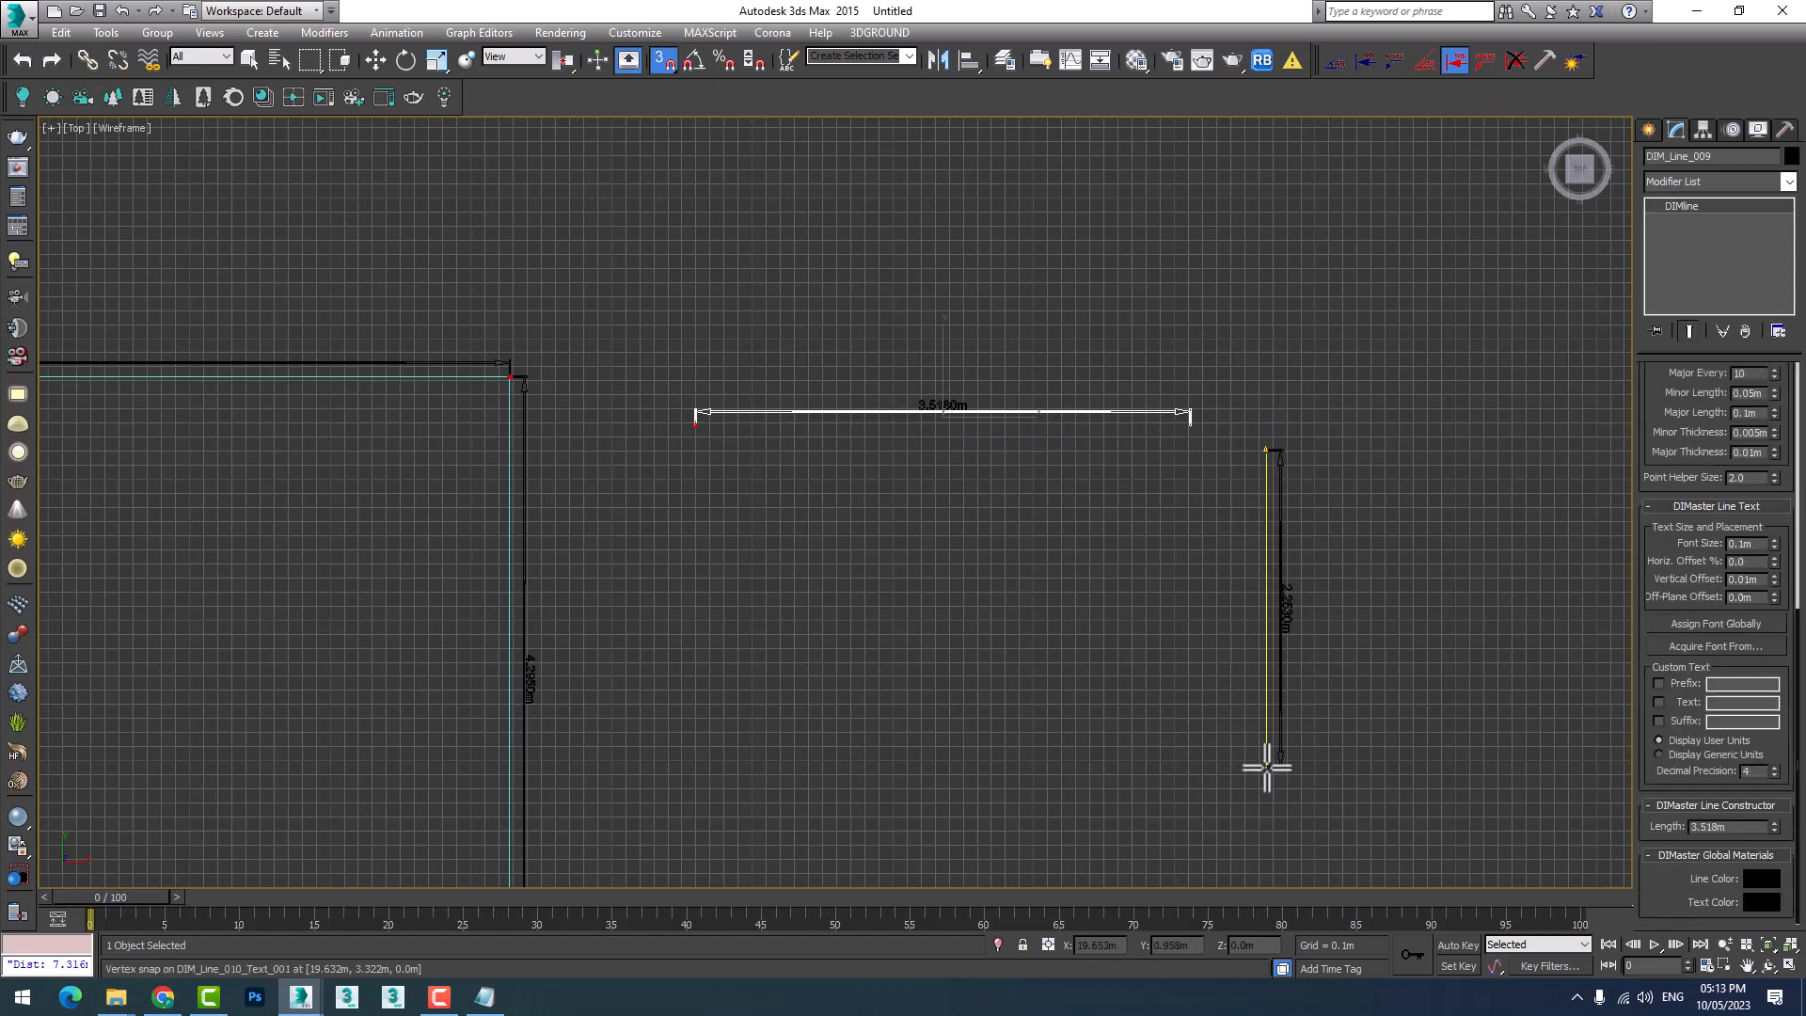
left_click(1267, 768)
Draw two slanted DIMlines, about 2.89 m and 1.88 m long, below the free horizontal dimension.
left_click(759, 750)
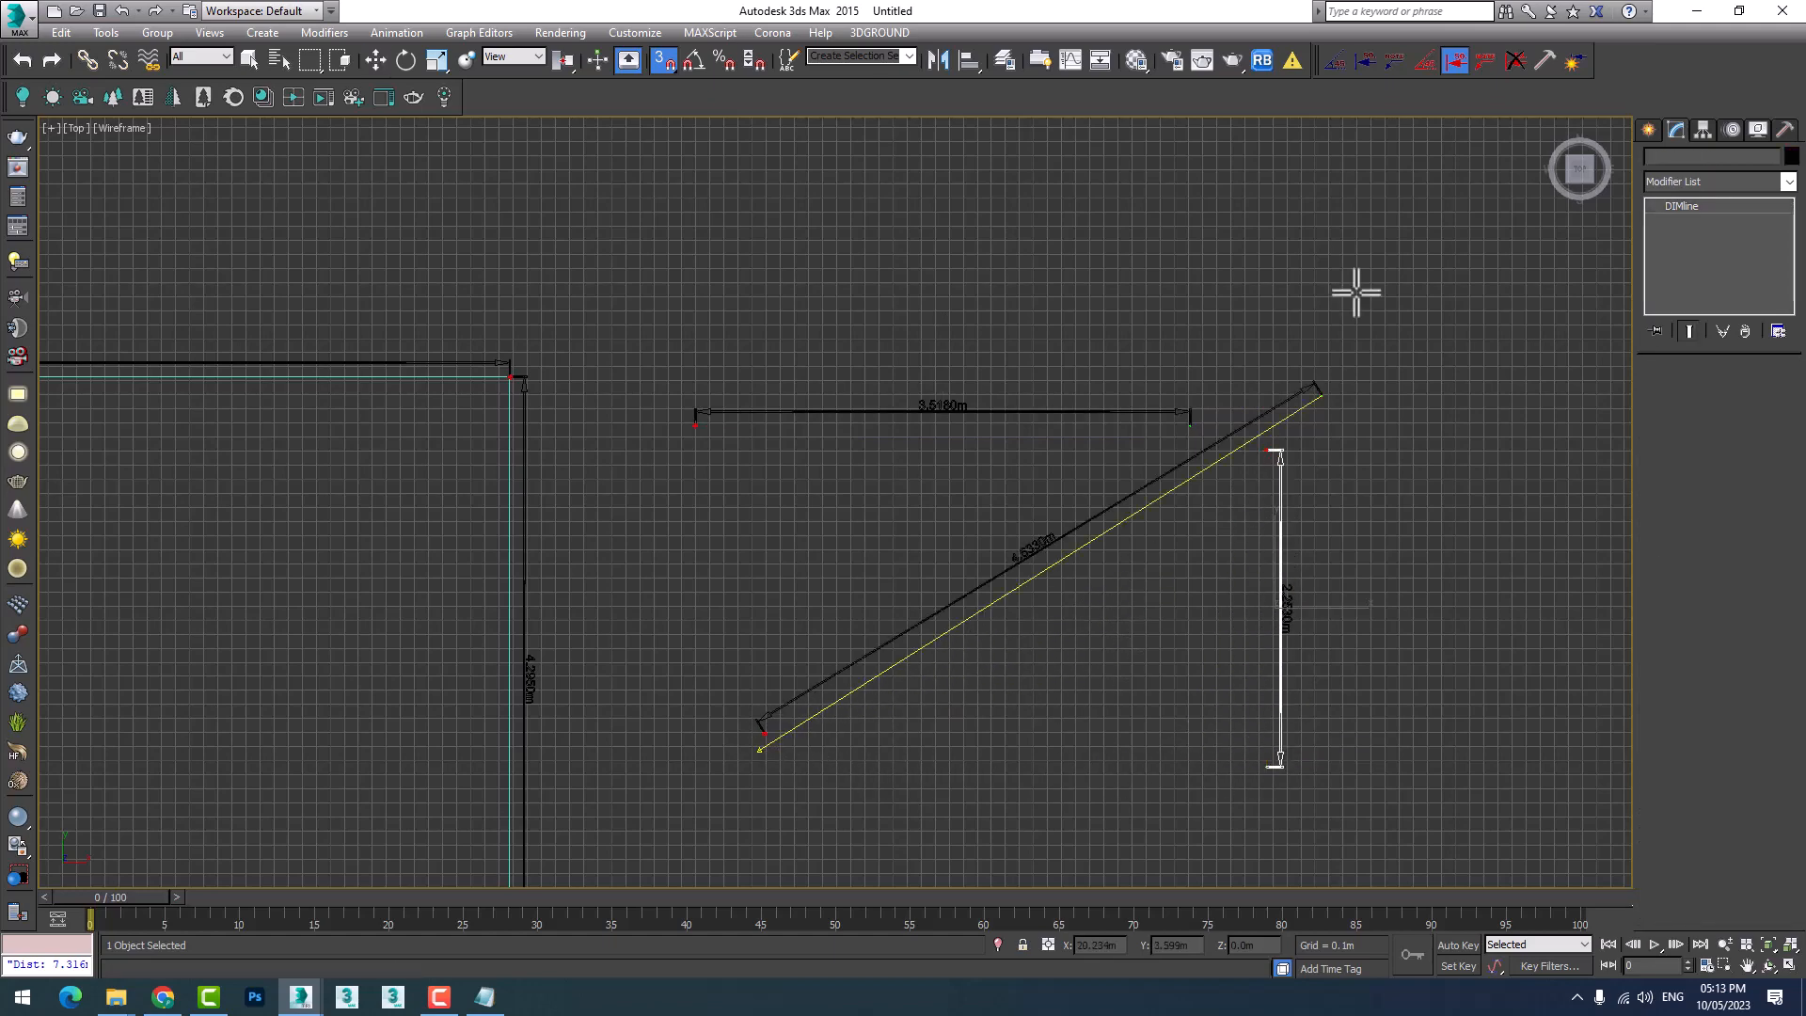
left_click(1150, 603)
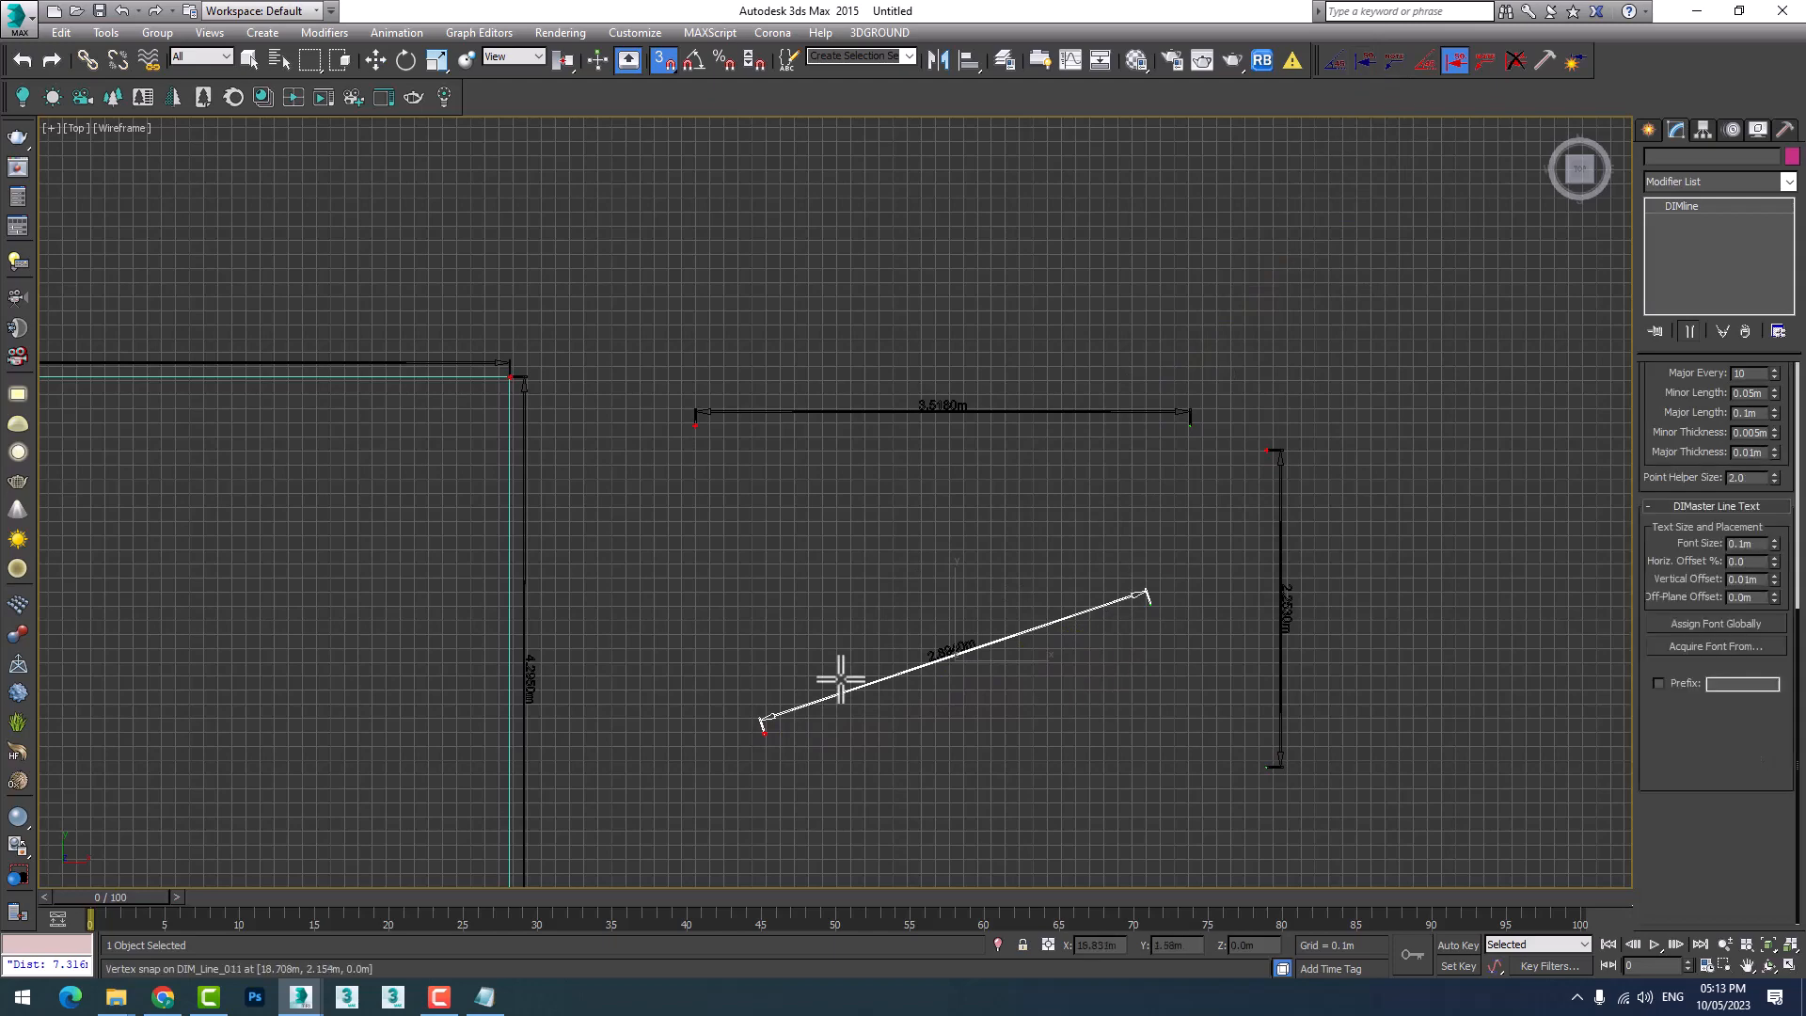
middle_click_drag(931, 560, 1186, 434)
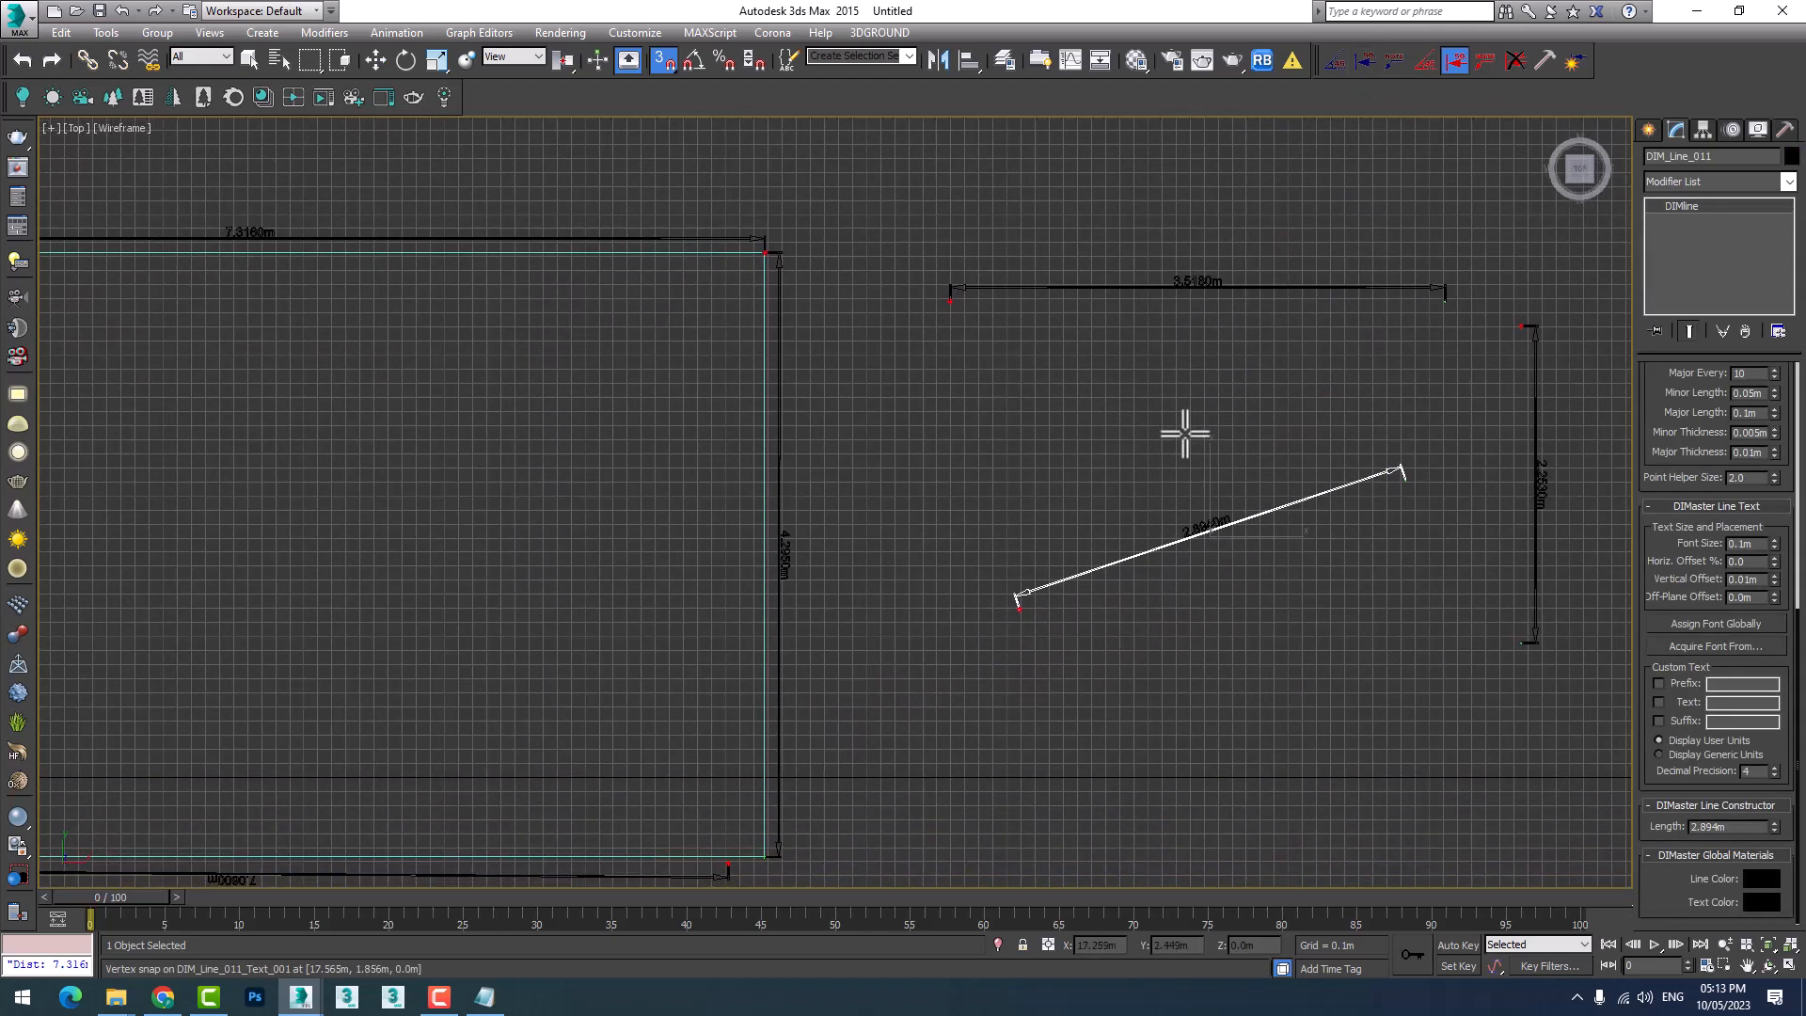
middle_click_drag(1097, 738, 863, 706)
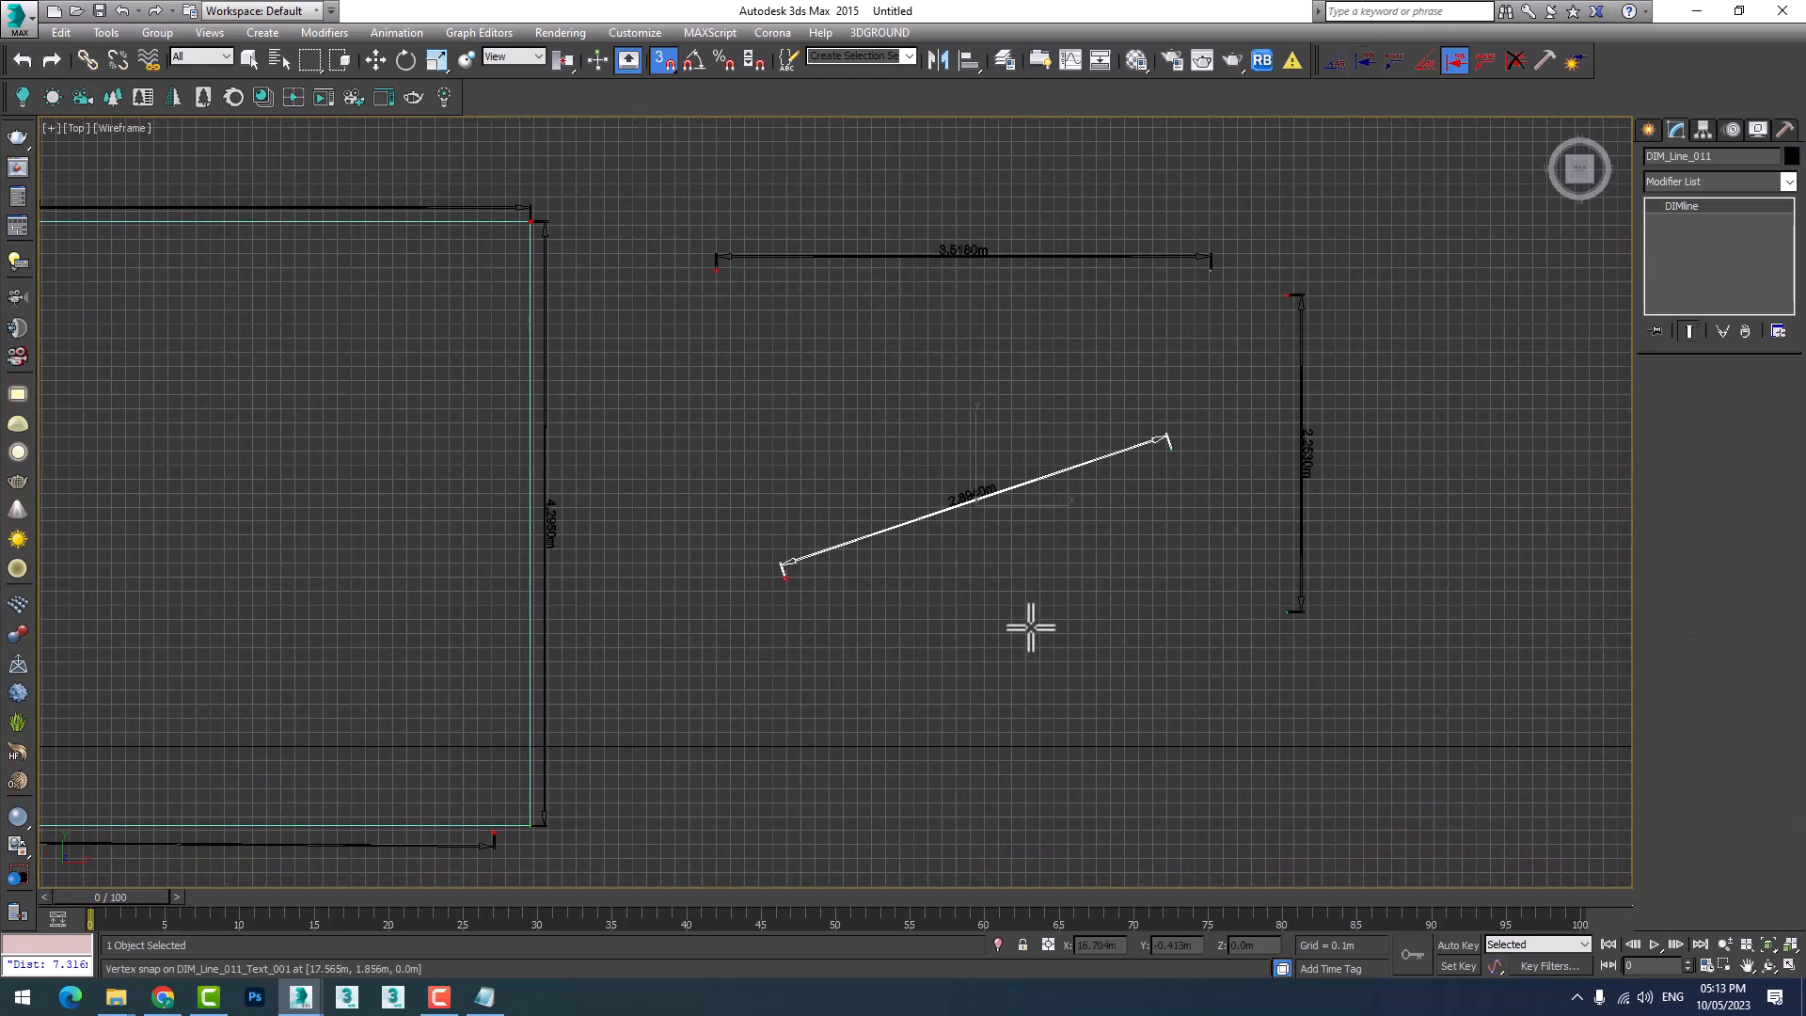
left_click(1053, 584)
scroll(1373, 514, "down", 3)
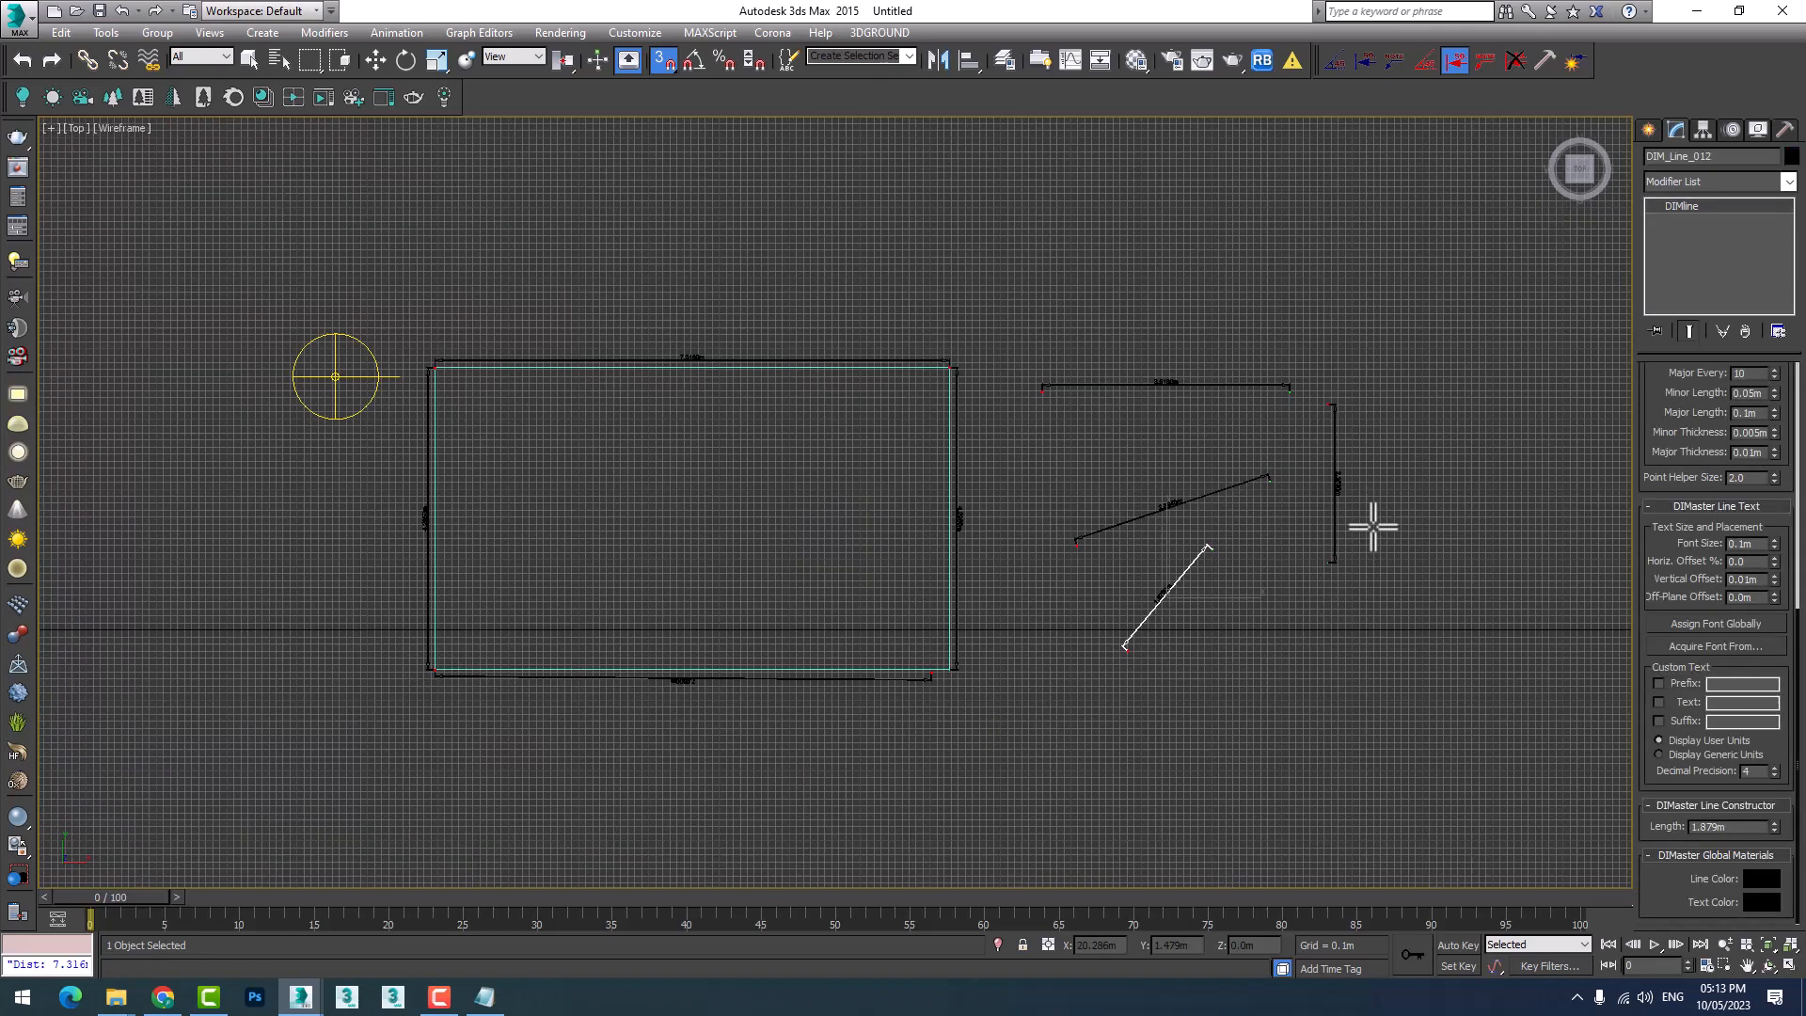
With multiple DIMangle creation, draw an angle dimension of about 49° in the empty area above the free line dimensions.
middle_click_drag(1299, 374, 1201, 574)
left_click(1423, 62)
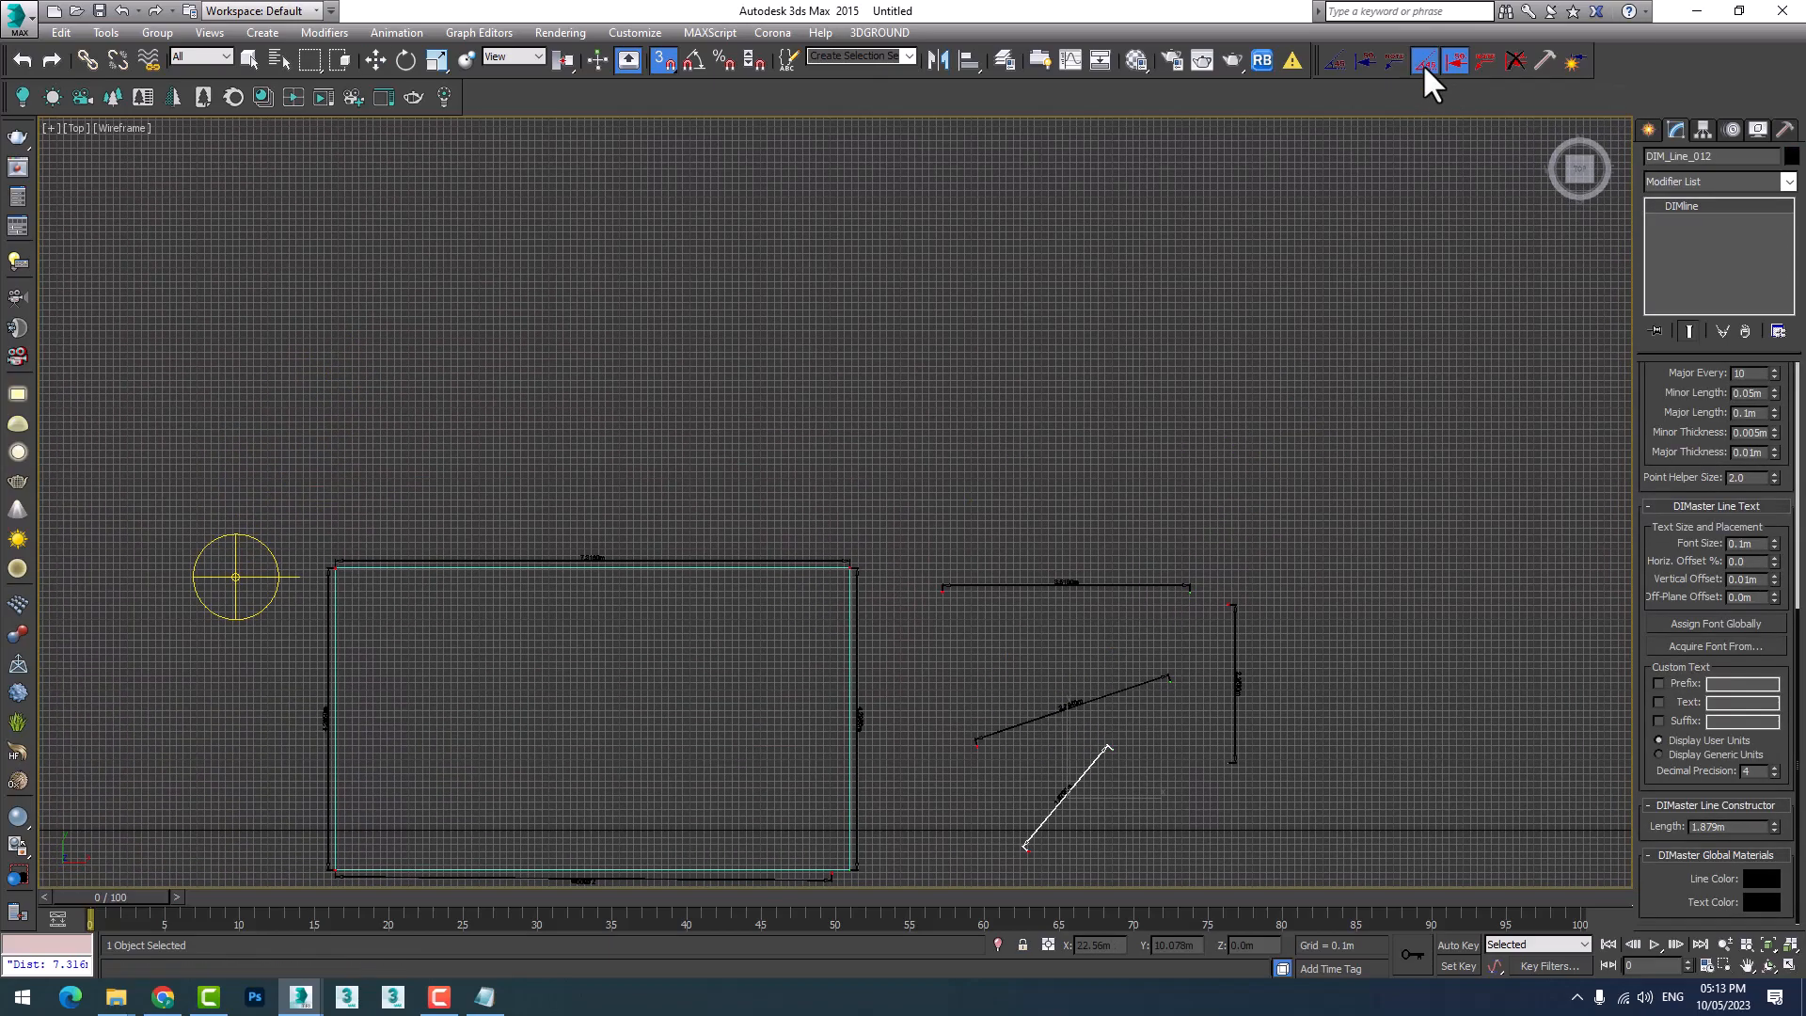
middle_click_drag(894, 476, 508, 526)
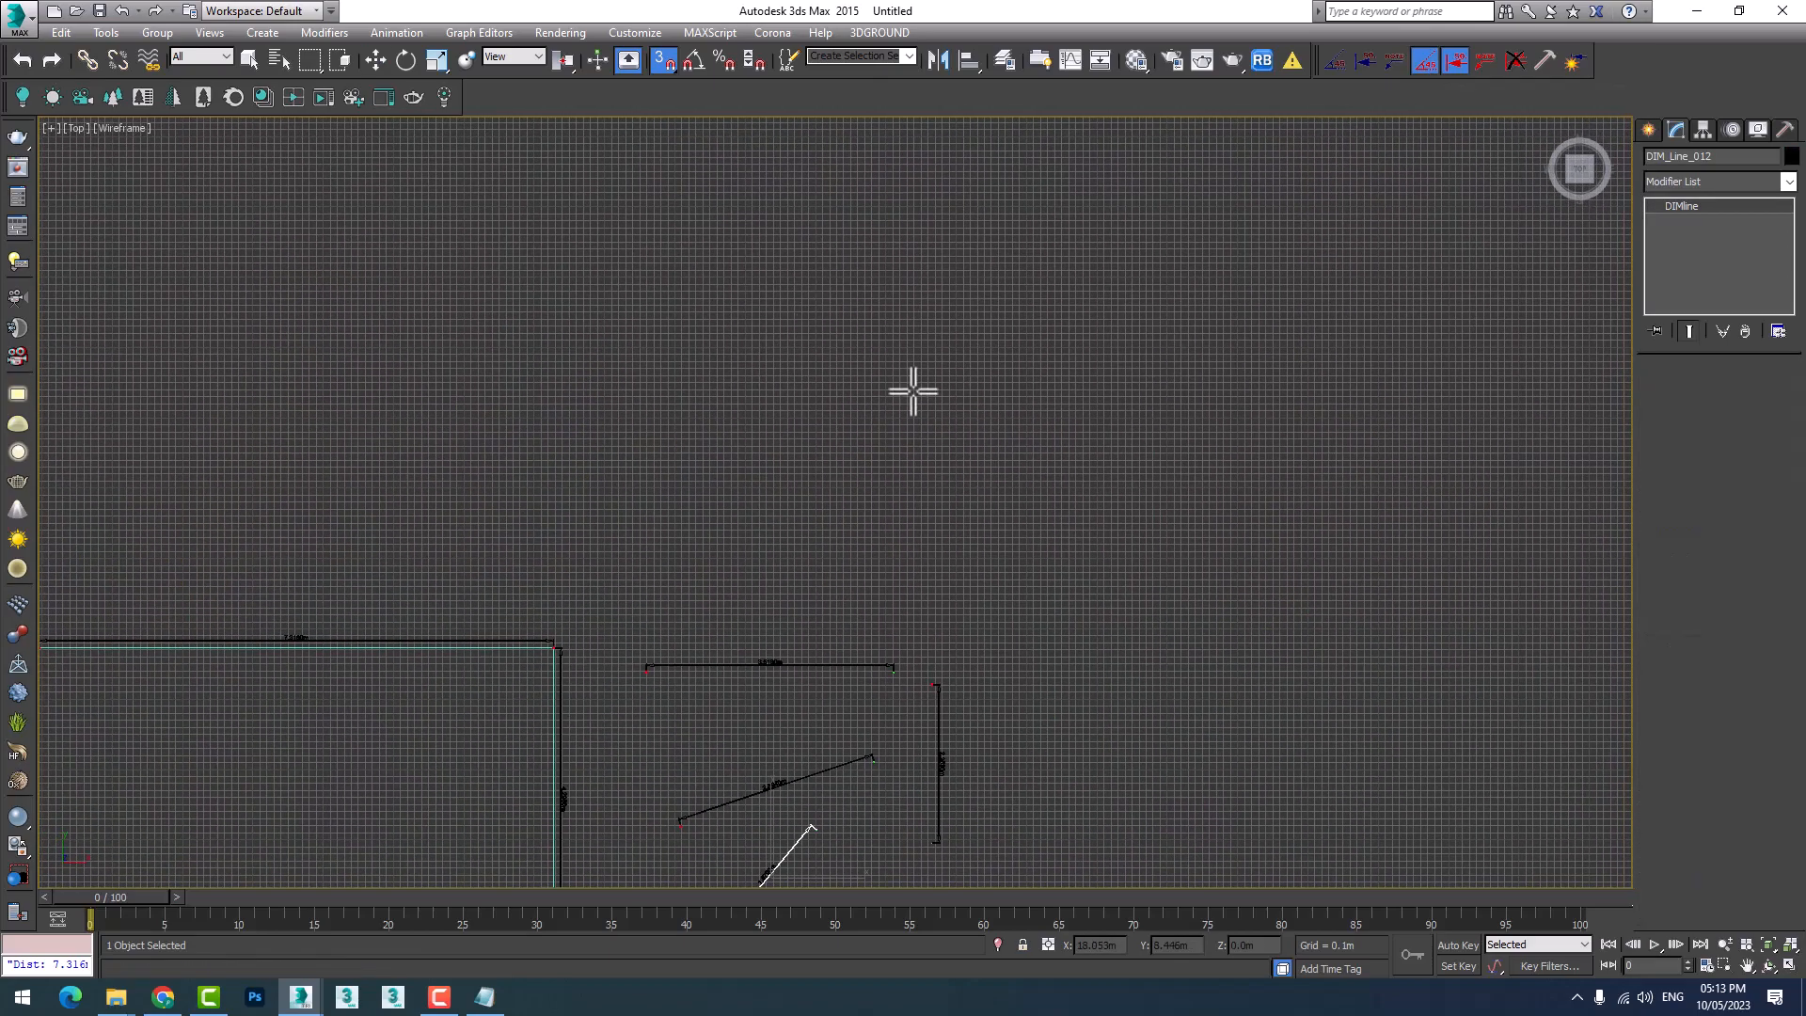
left_click(840, 321)
left_click(985, 450)
left_click(1105, 282)
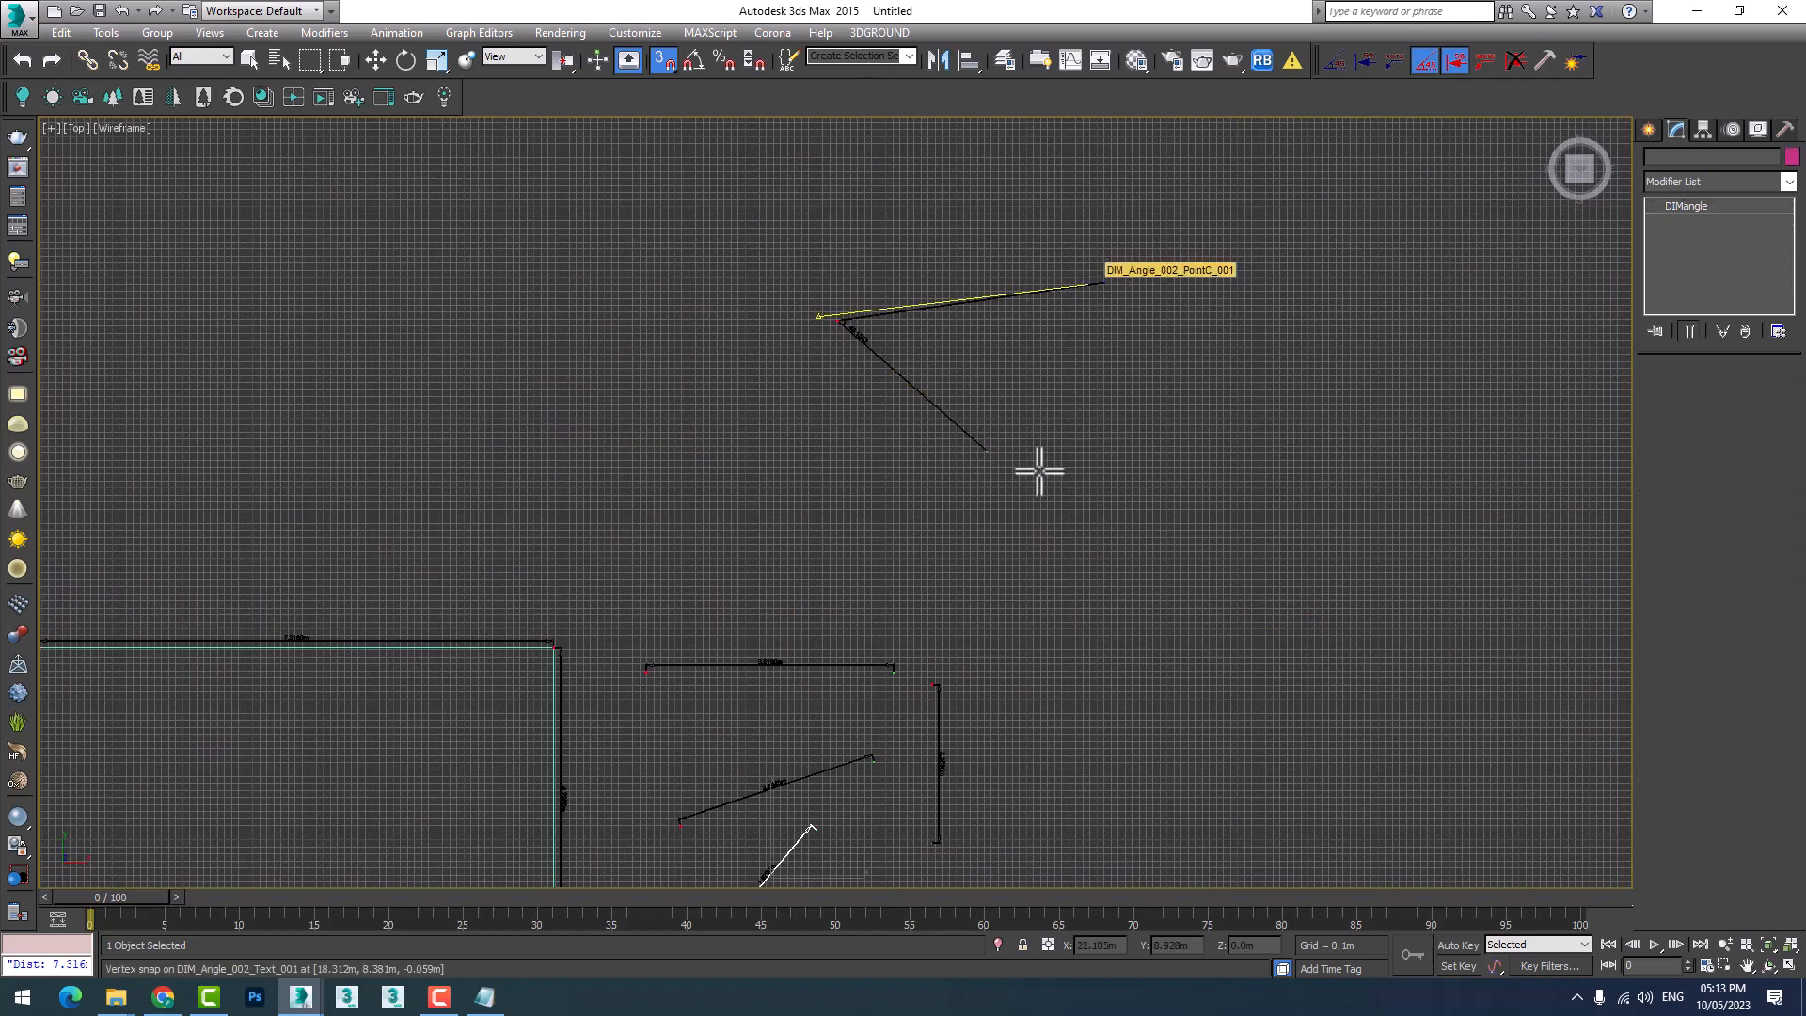
scroll(894, 358, "up", 8)
scroll(898, 487, "down", 8)
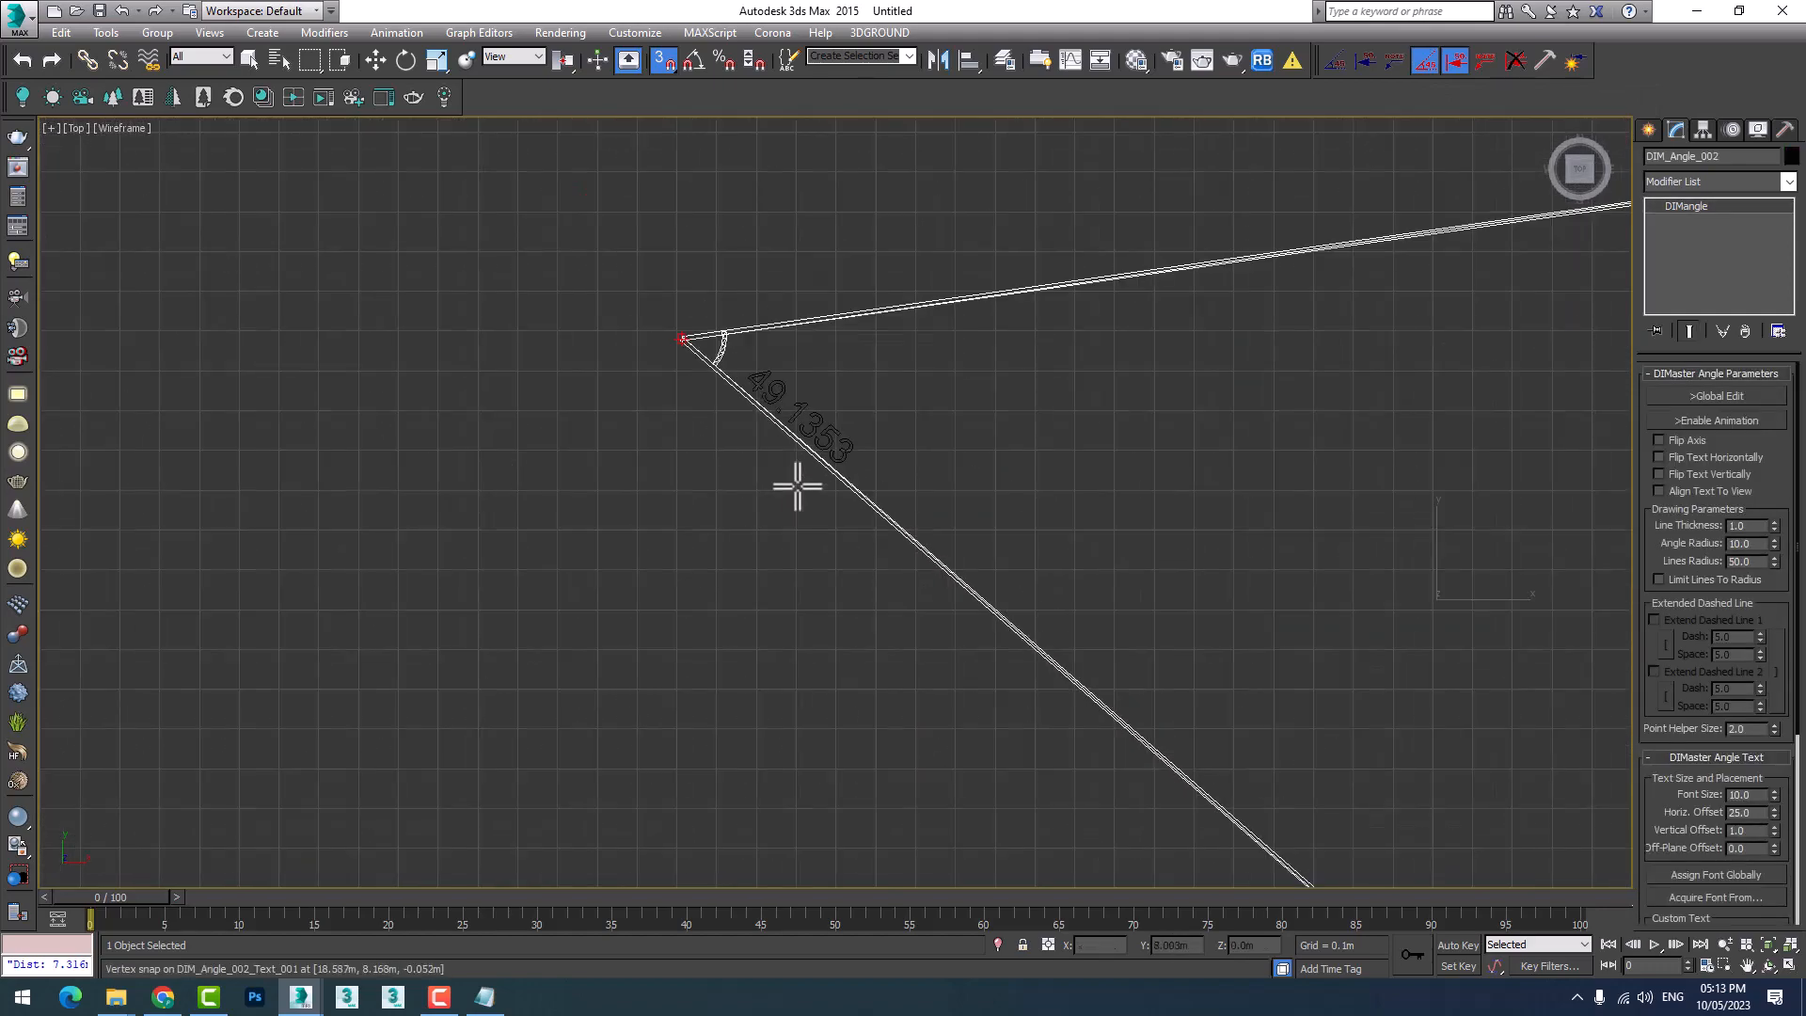
Draw a second DIMangle of about 310° to the right of the first, picking its lower-right leg before its lower-left leg.
middle_click_drag(1153, 464, 878, 480)
left_click(1177, 445)
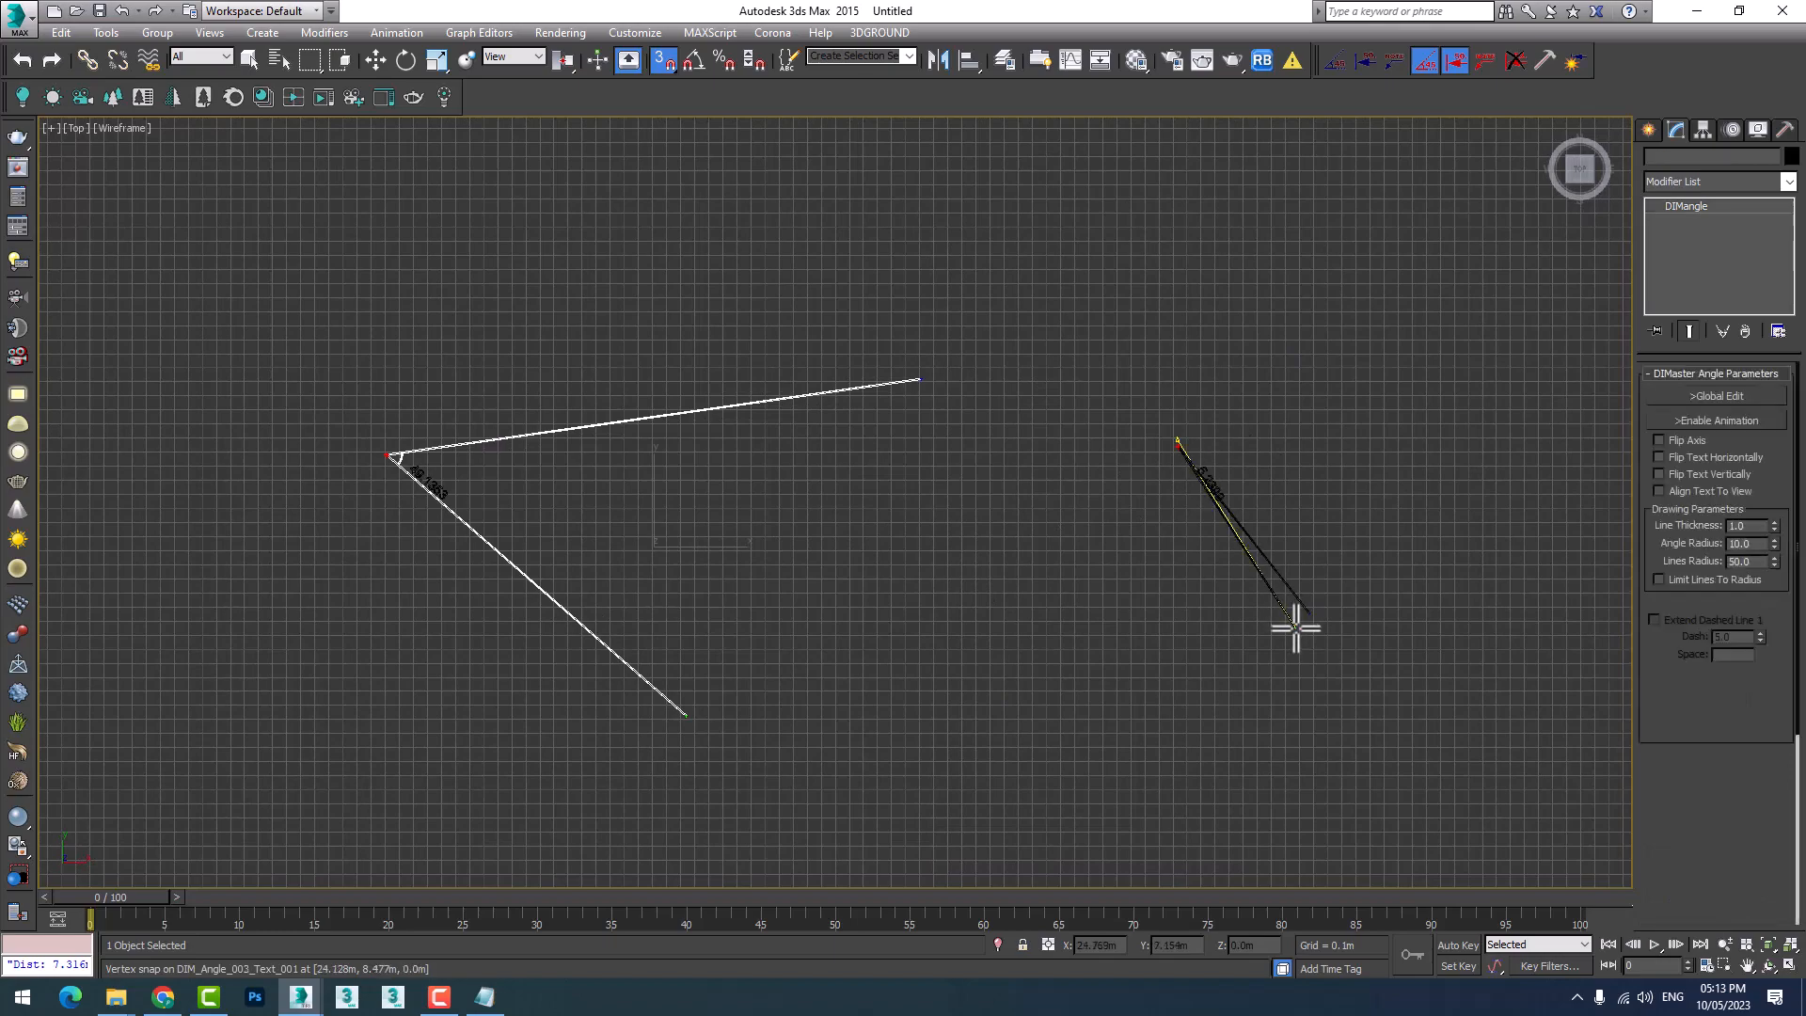
left_click(1297, 626)
left_click(1088, 743)
scroll(1244, 459, "up", 5)
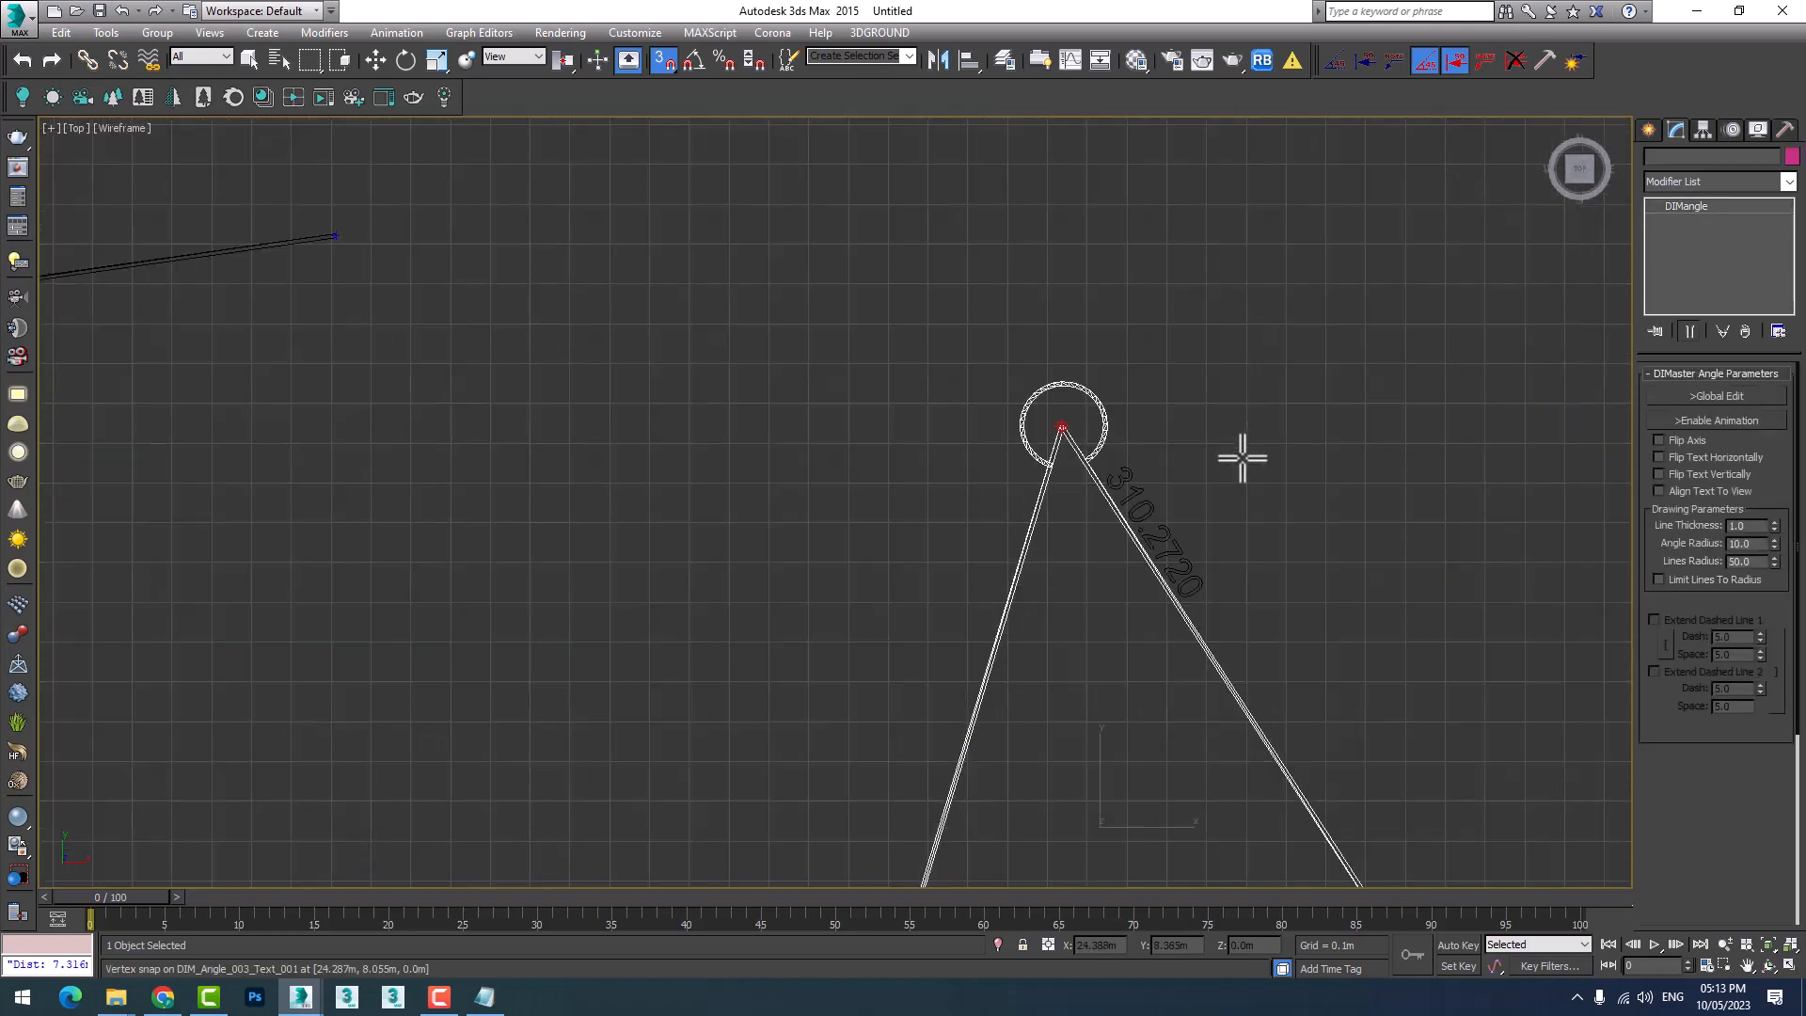
scroll(1199, 470, "up", 4)
scroll(983, 475, "down", 4)
scroll(980, 475, "down", 5)
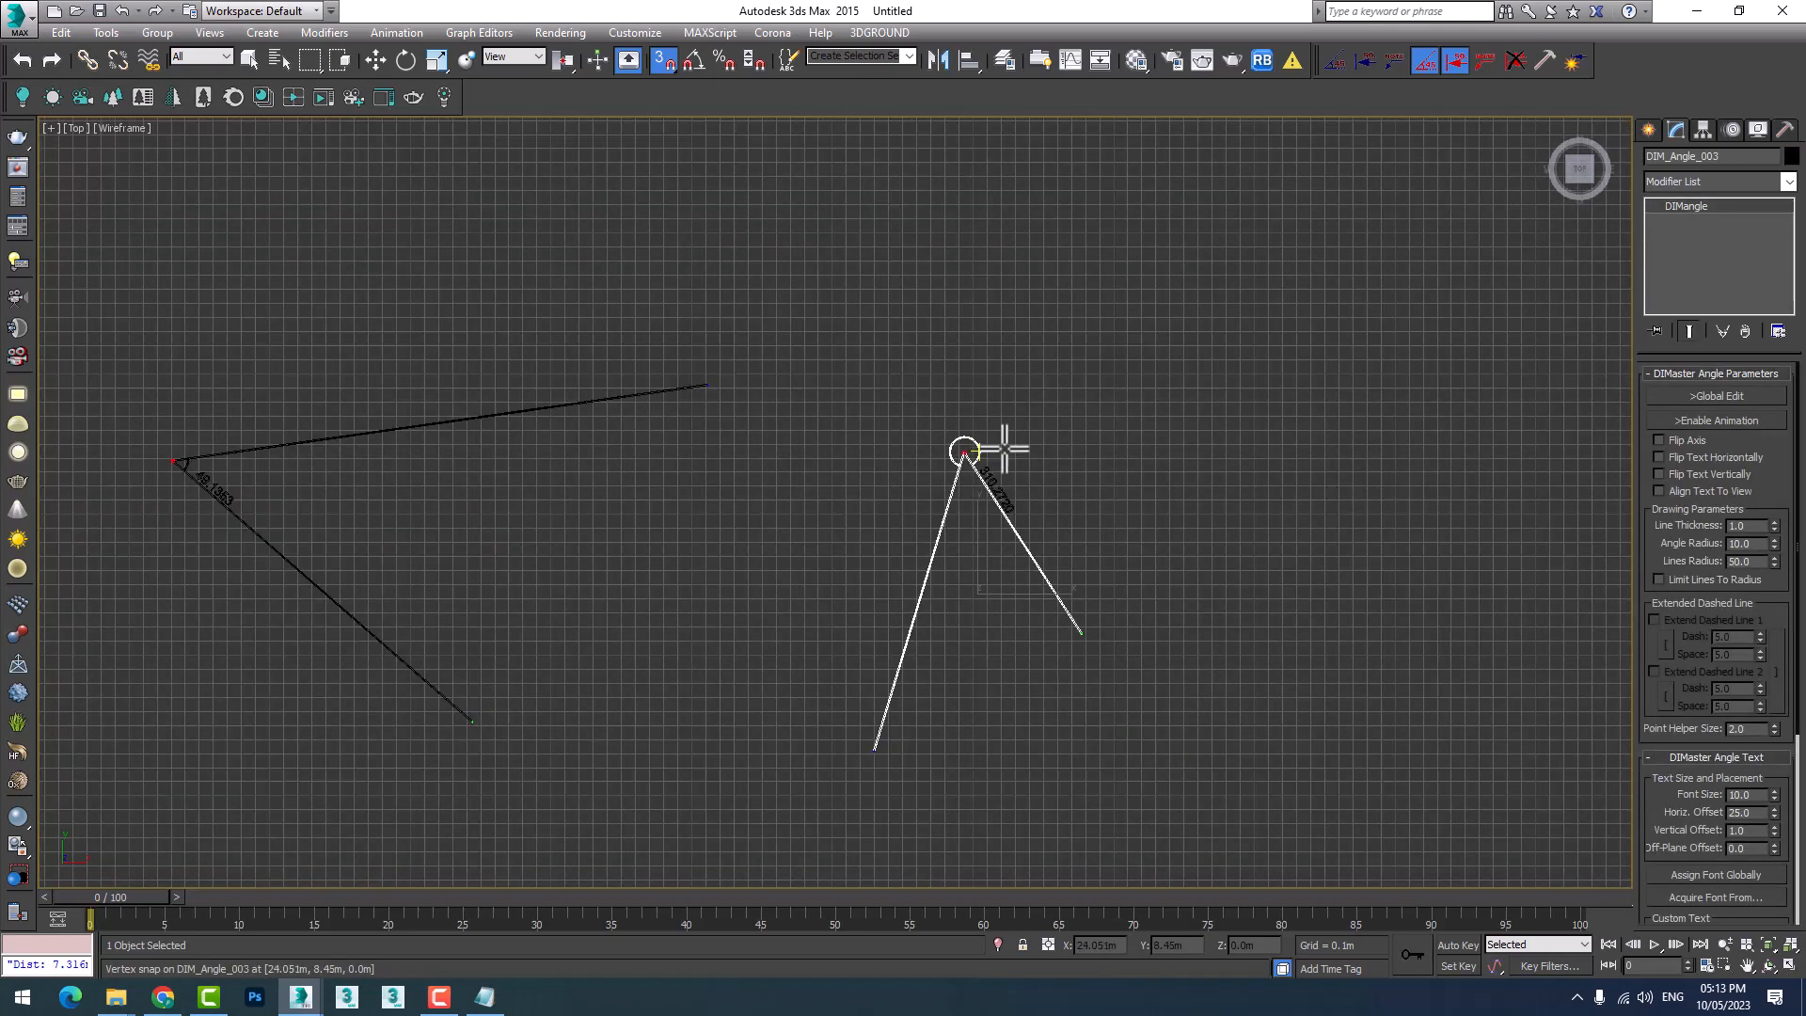
middle_click_drag(872, 529, 1124, 508)
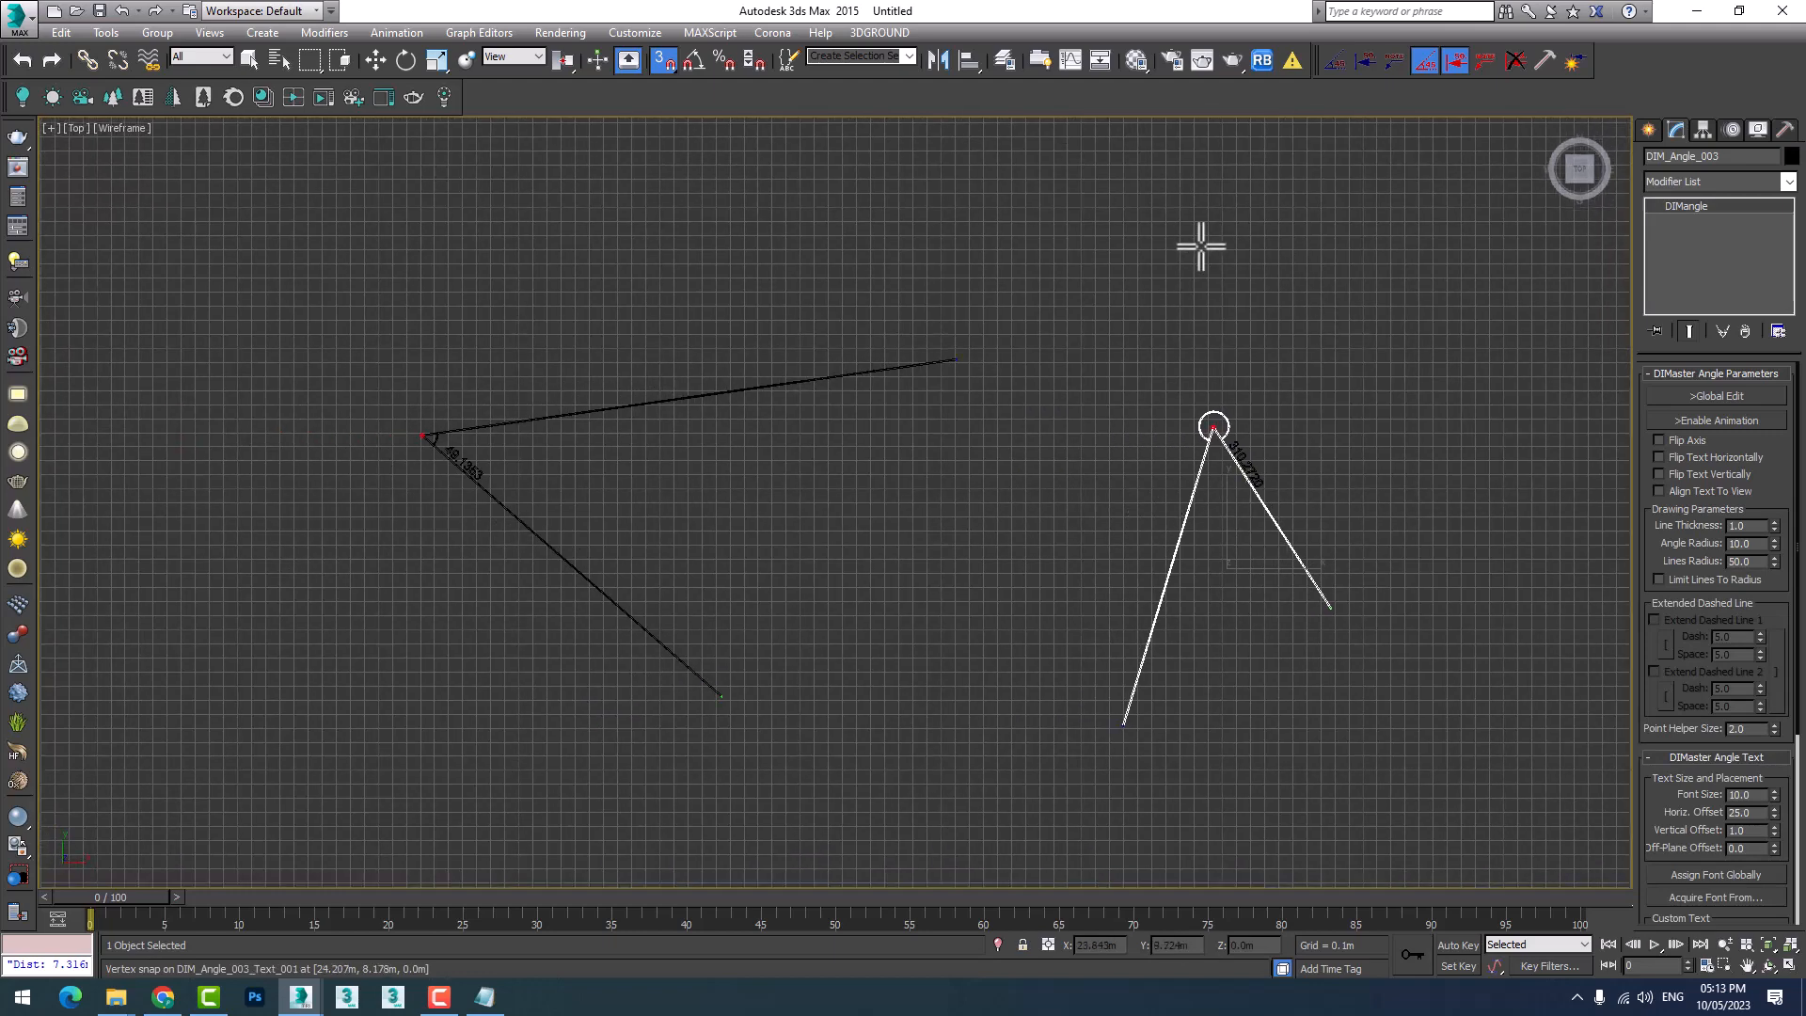
Turn off the multiple DIMline and multiple DIMangle creation modes and leave the dimension command.
middle_click_drag(1272, 272, 1119, 341)
middle_click_drag(662, 473, 885, 461)
left_click(1453, 64)
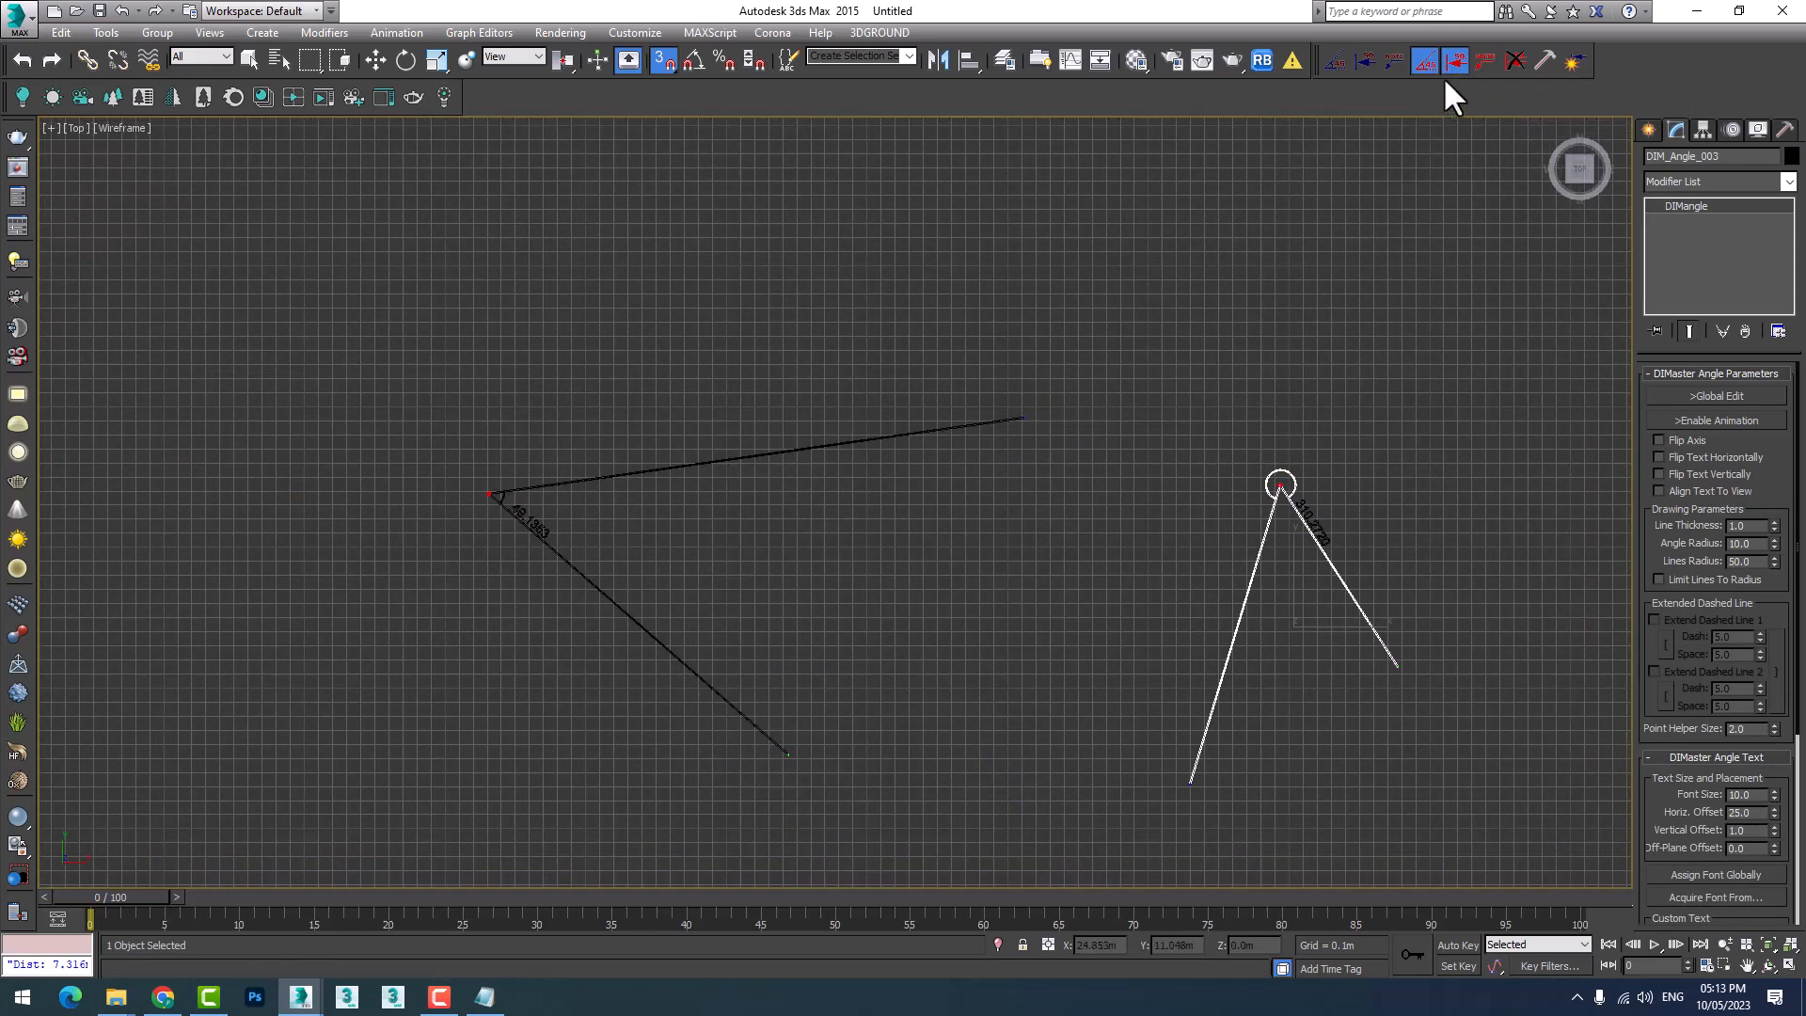
left_click(1436, 64)
right_click(1390, 220)
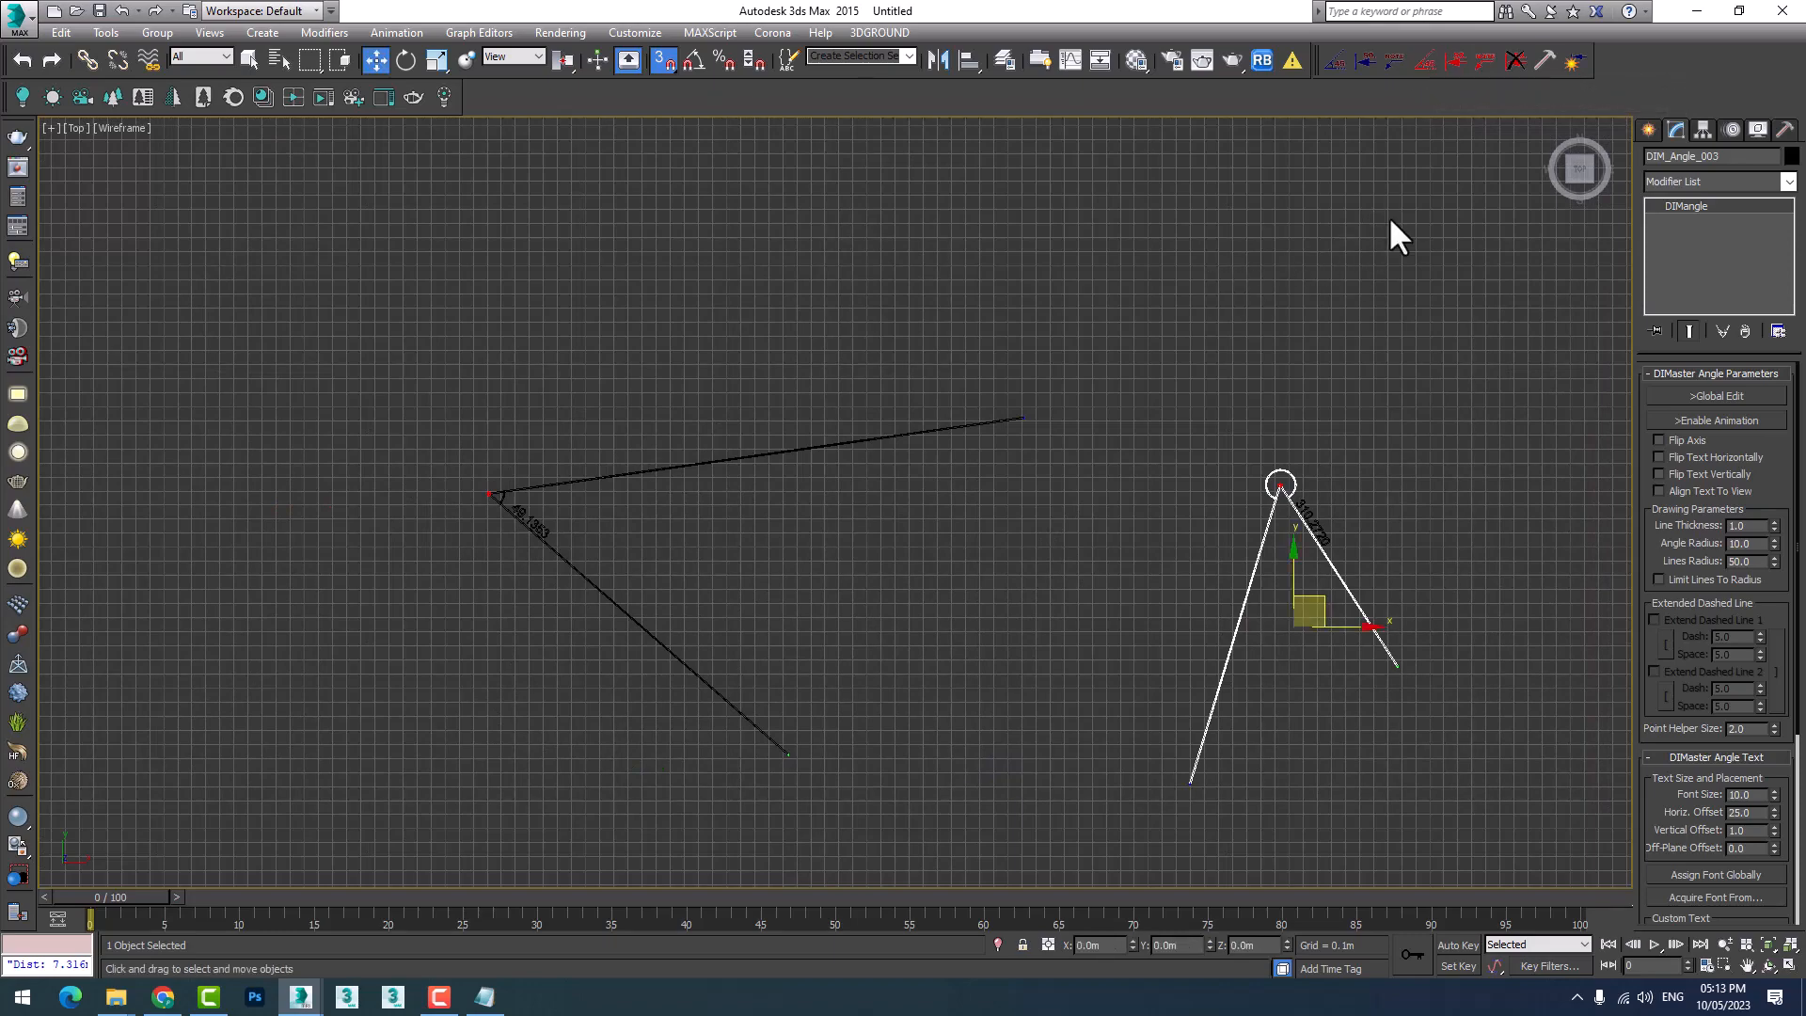
scroll(1313, 311, "down", 5)
scroll(1311, 306, "up", 10)
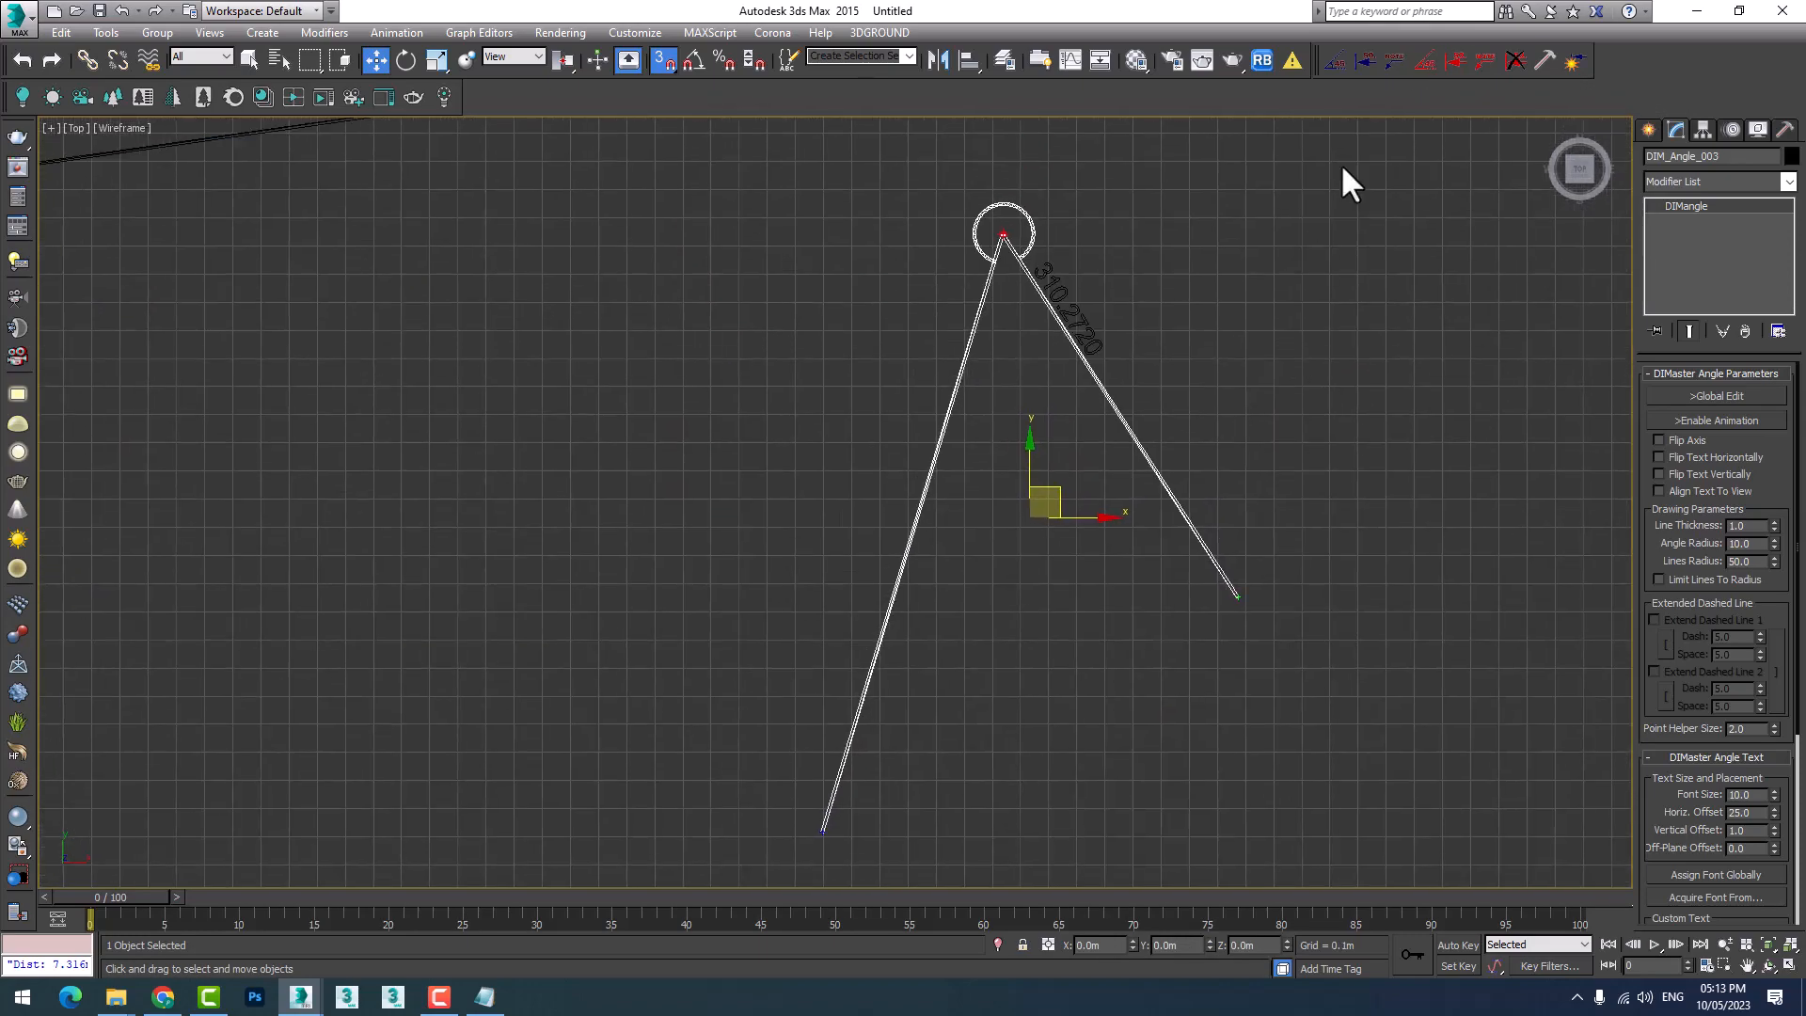
middle_click_drag(1547, 189, 1157, 431)
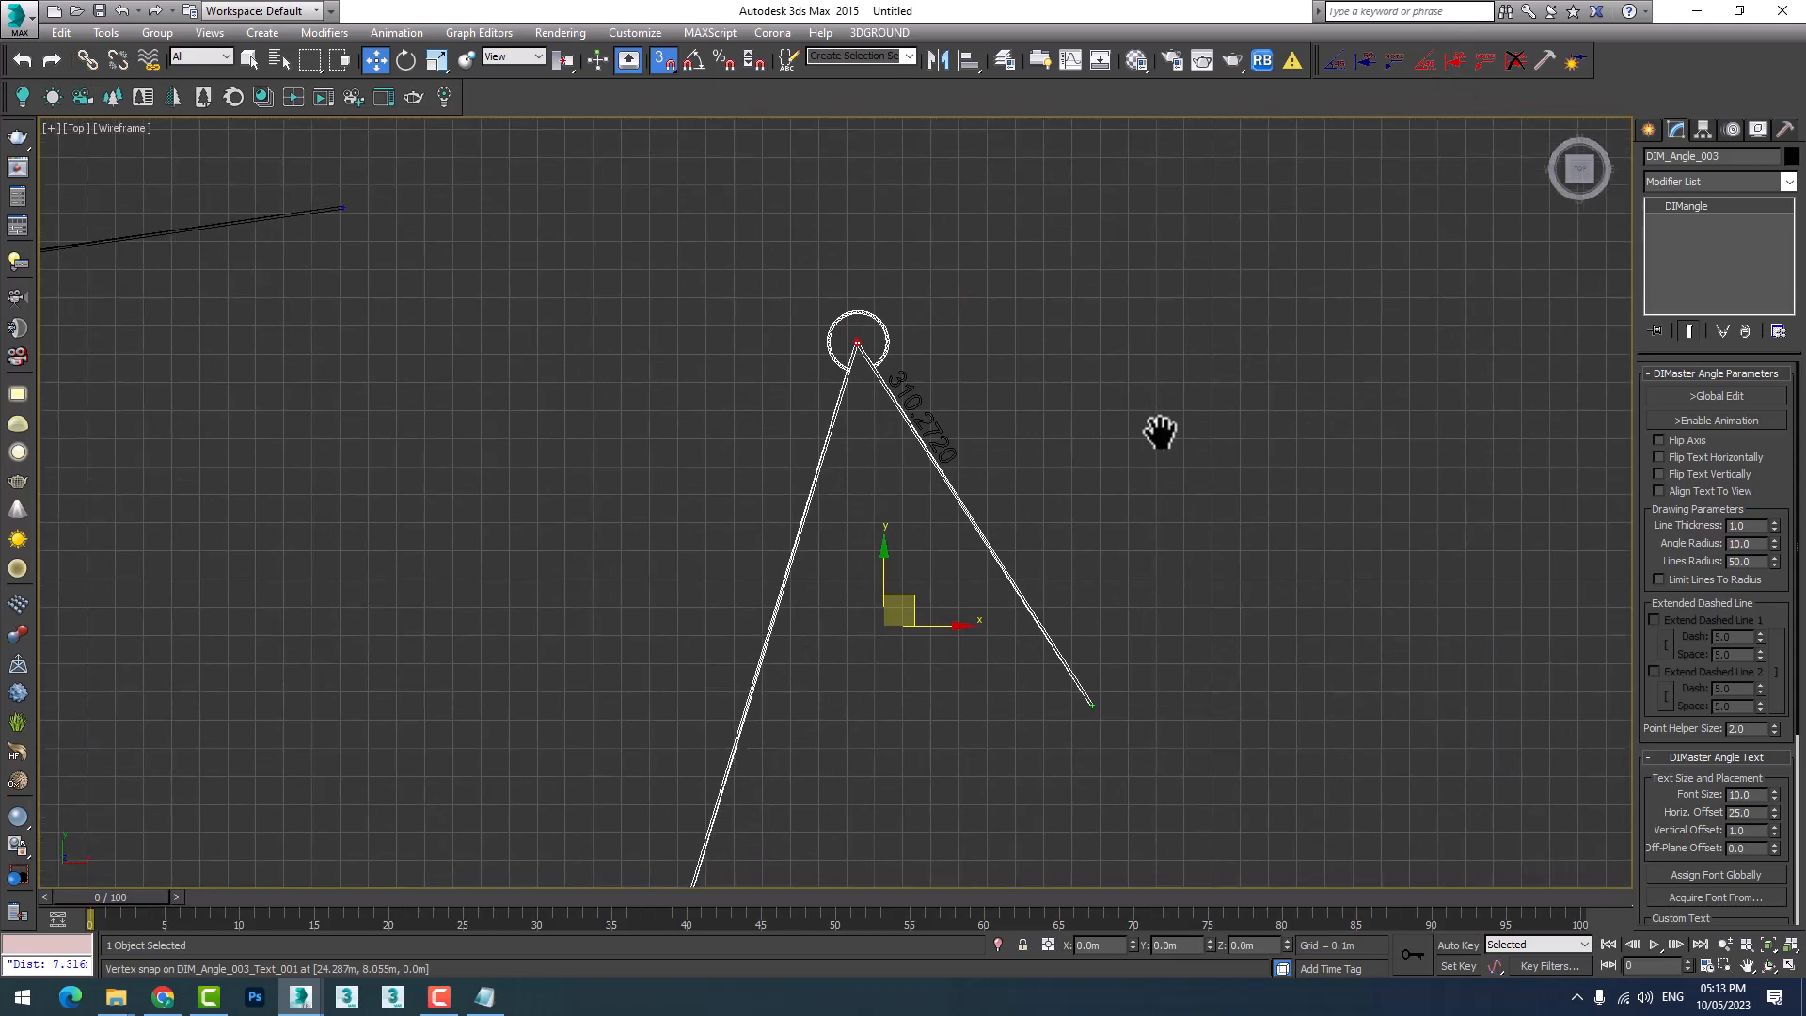
scroll(1322, 287, "down", 2)
scroll(1295, 340, "down", 3)
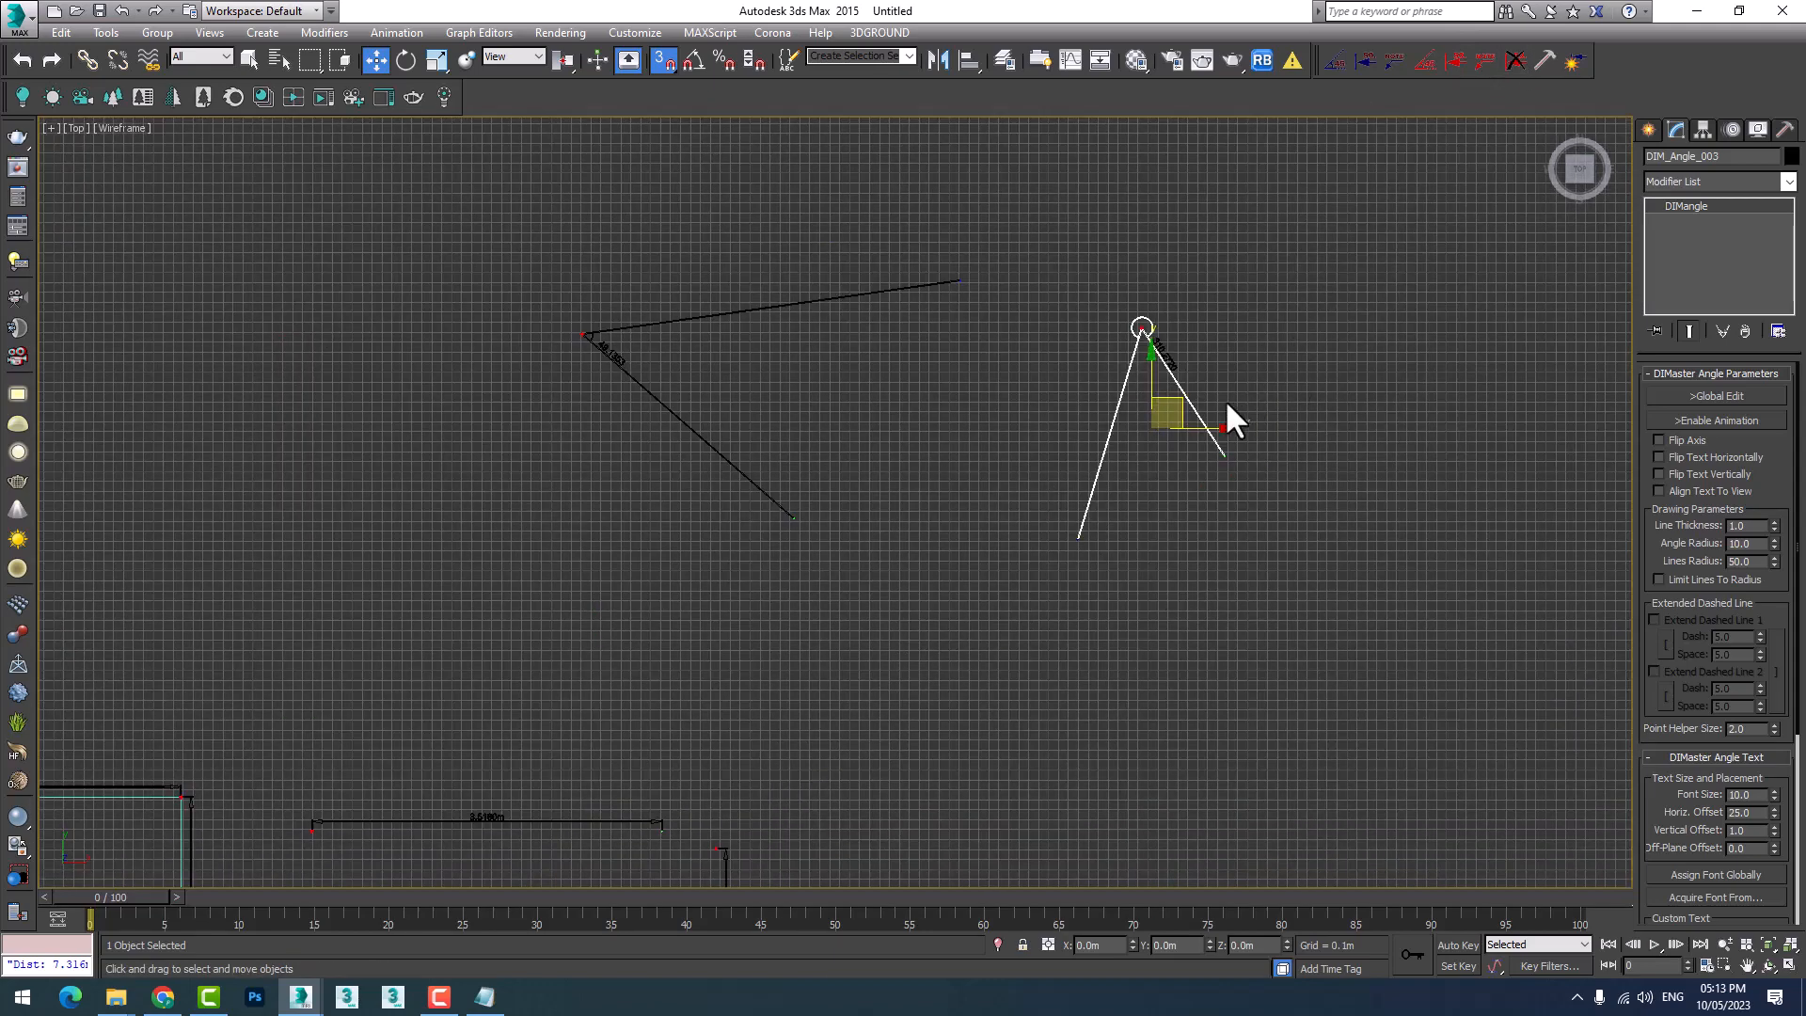
Place a DIMnote inside the large rectangle near its right side, at about X 12.88 m, Y 1.04 m, and leave the note command.
left_click(1484, 61)
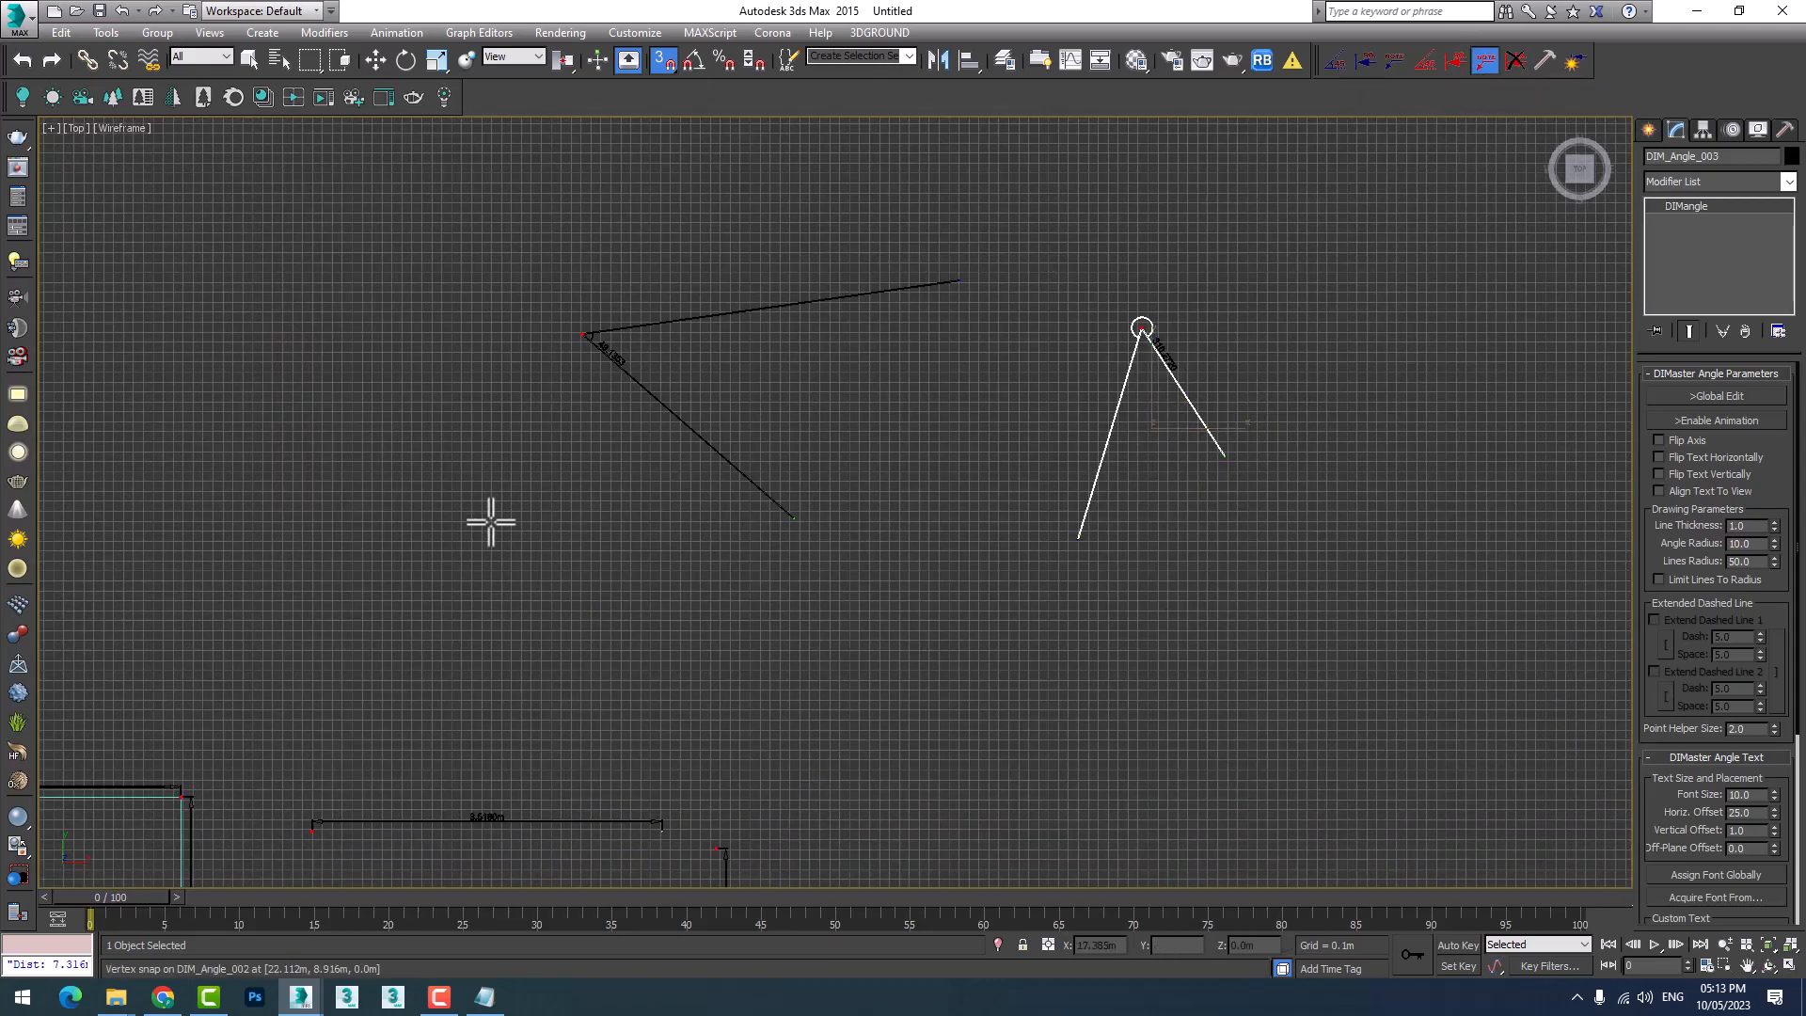
middle_click_drag(488, 520, 1157, 306)
middle_click_drag(781, 667, 950, 433)
scroll(1012, 641, "up", 4)
middle_click_drag(871, 511, 1180, 596)
scroll(1180, 597, "down", 2)
scroll(952, 541, "down", 2)
middle_click_drag(584, 536, 793, 440)
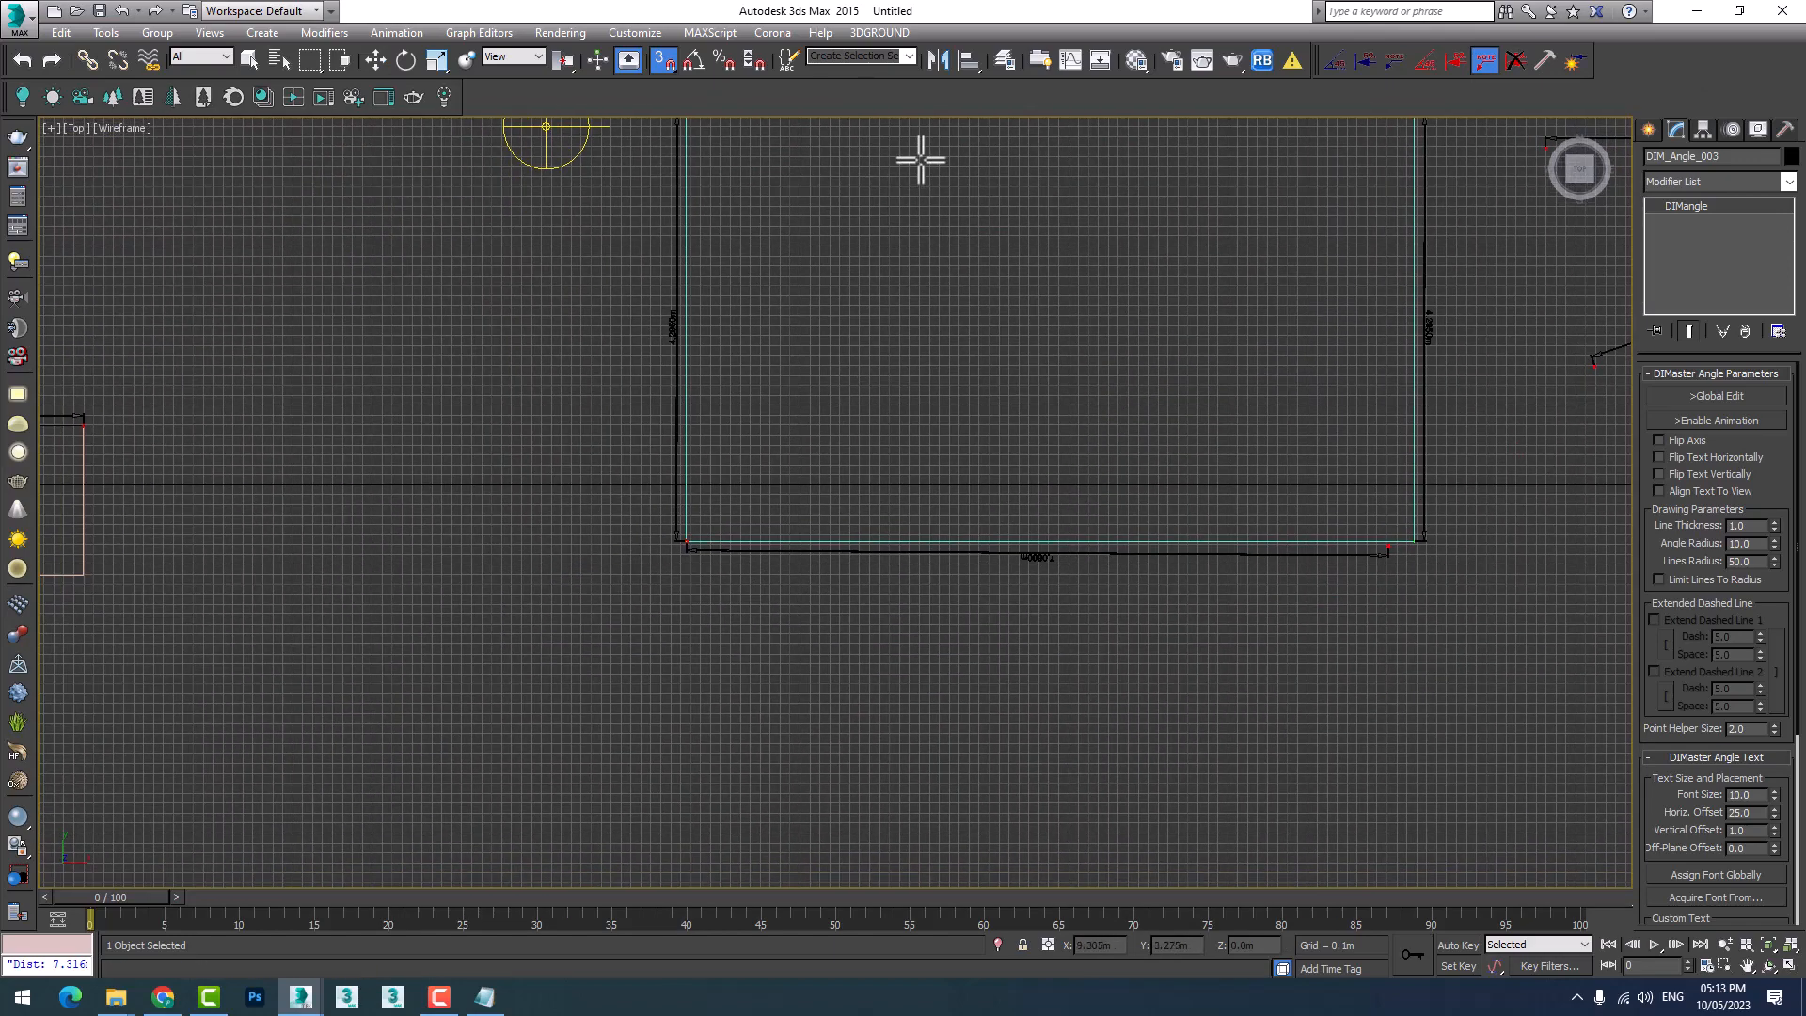
middle_click_drag(917, 325, 636, 577)
scroll(939, 625, "up", 4)
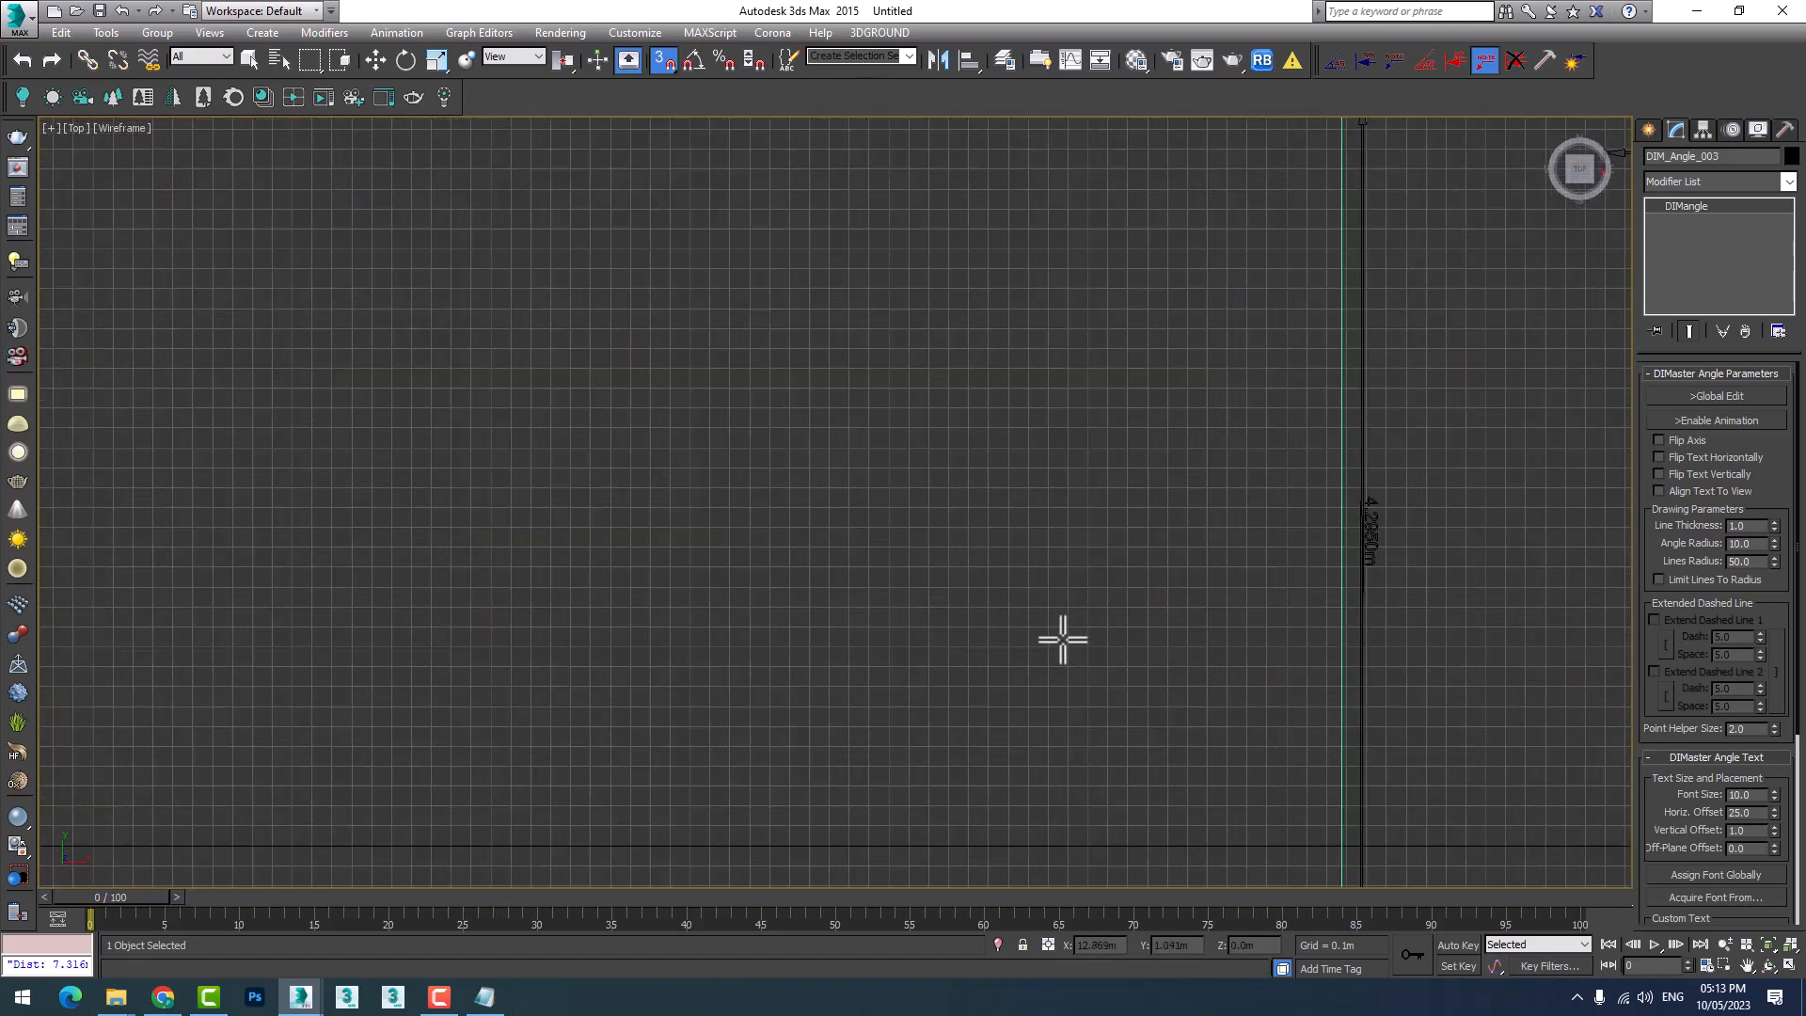
scroll(1160, 625, "up", 3)
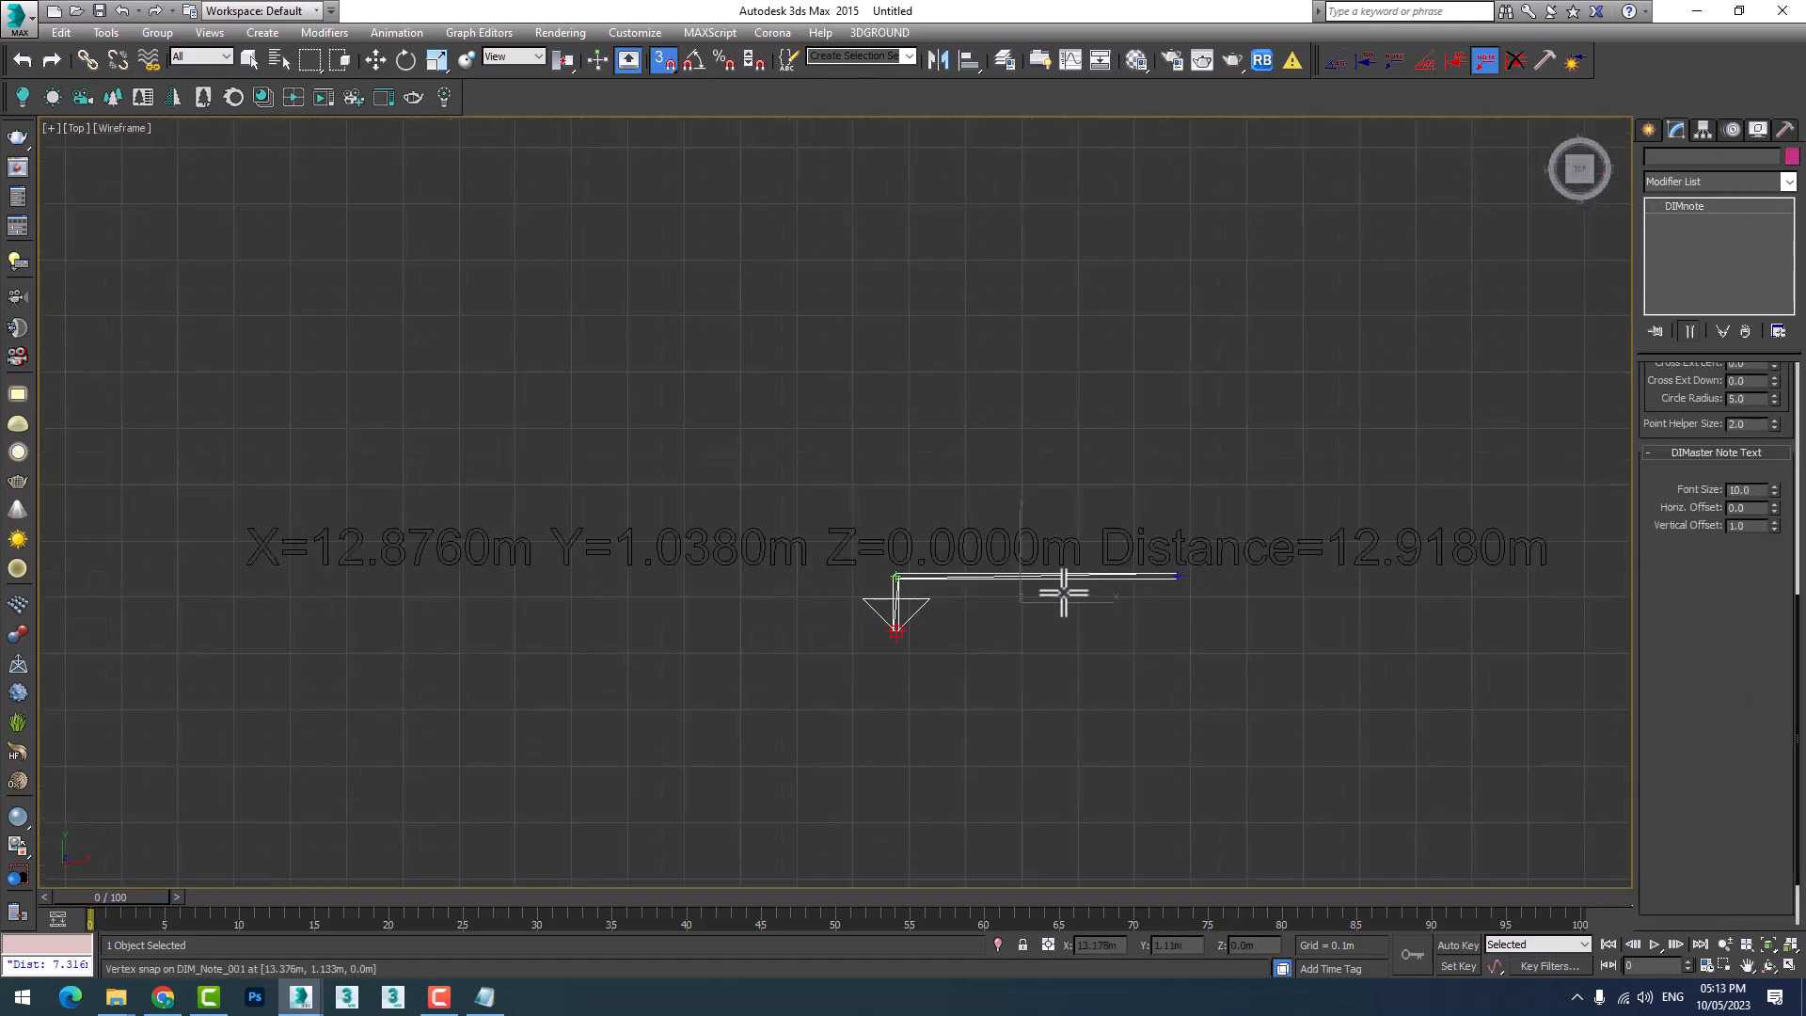
middle_click_drag(1173, 512, 1097, 562)
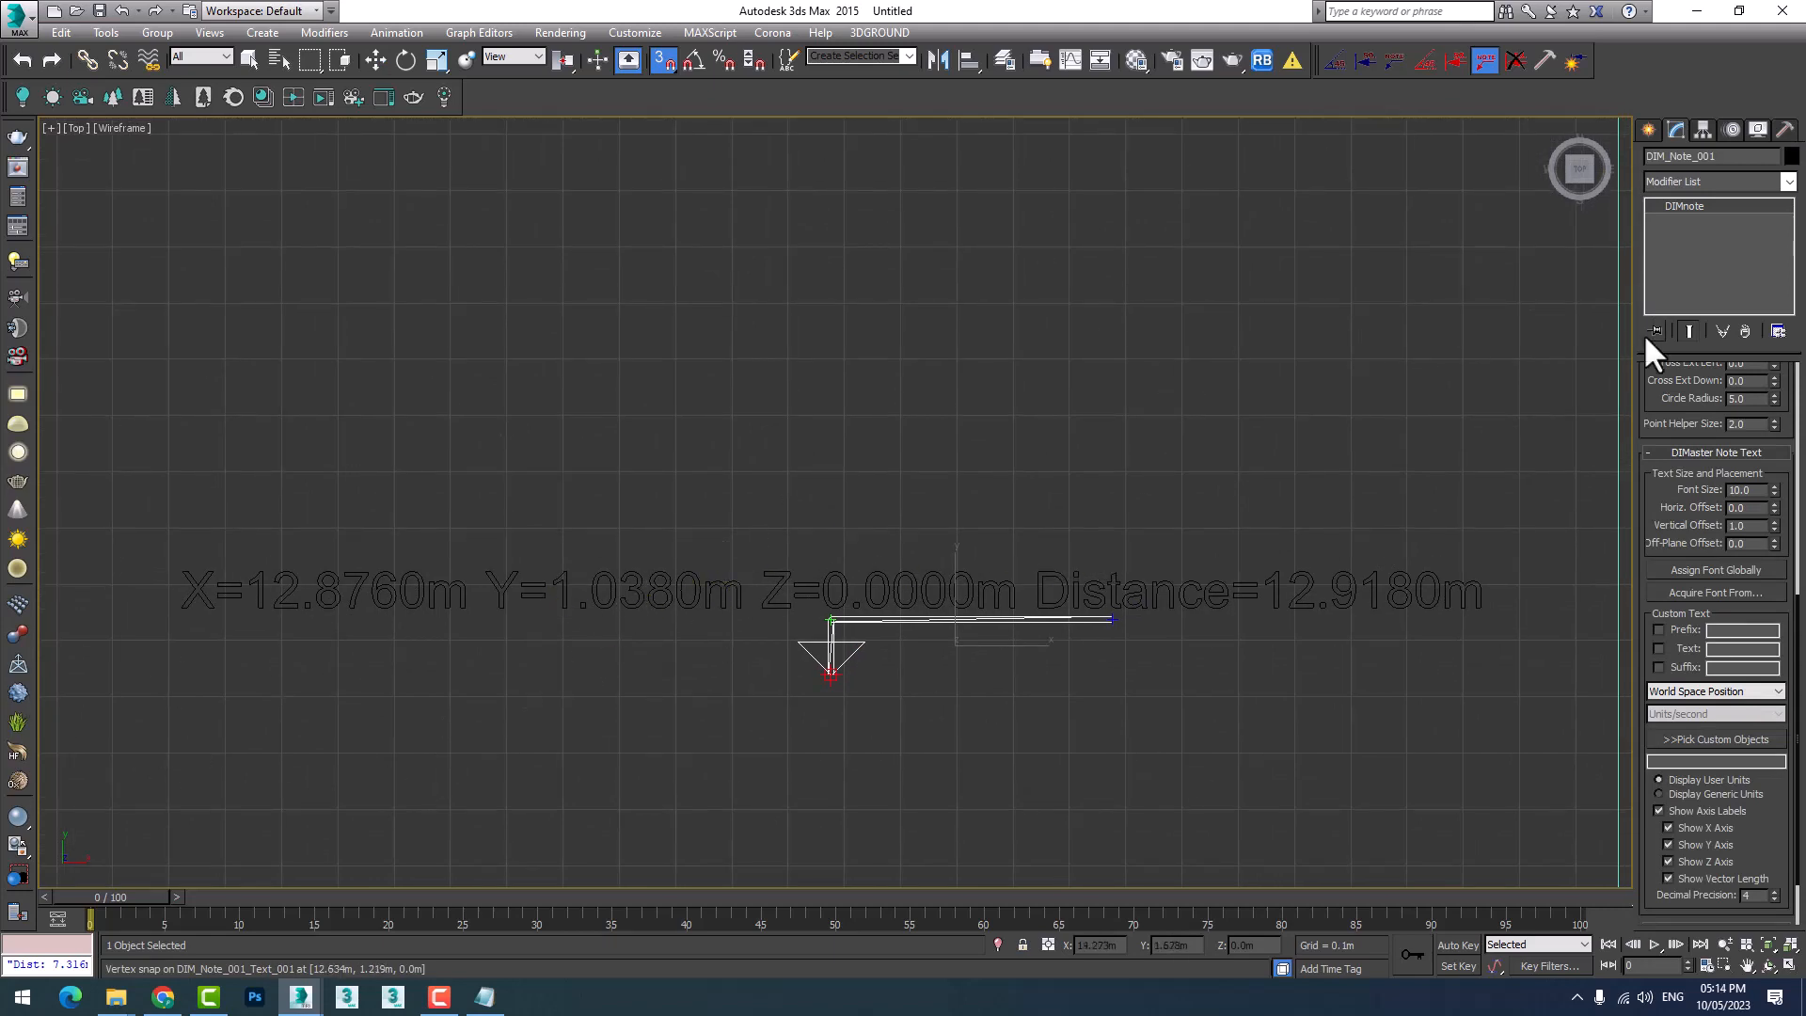
key("w")
middle_click_drag(941, 616, 913, 638)
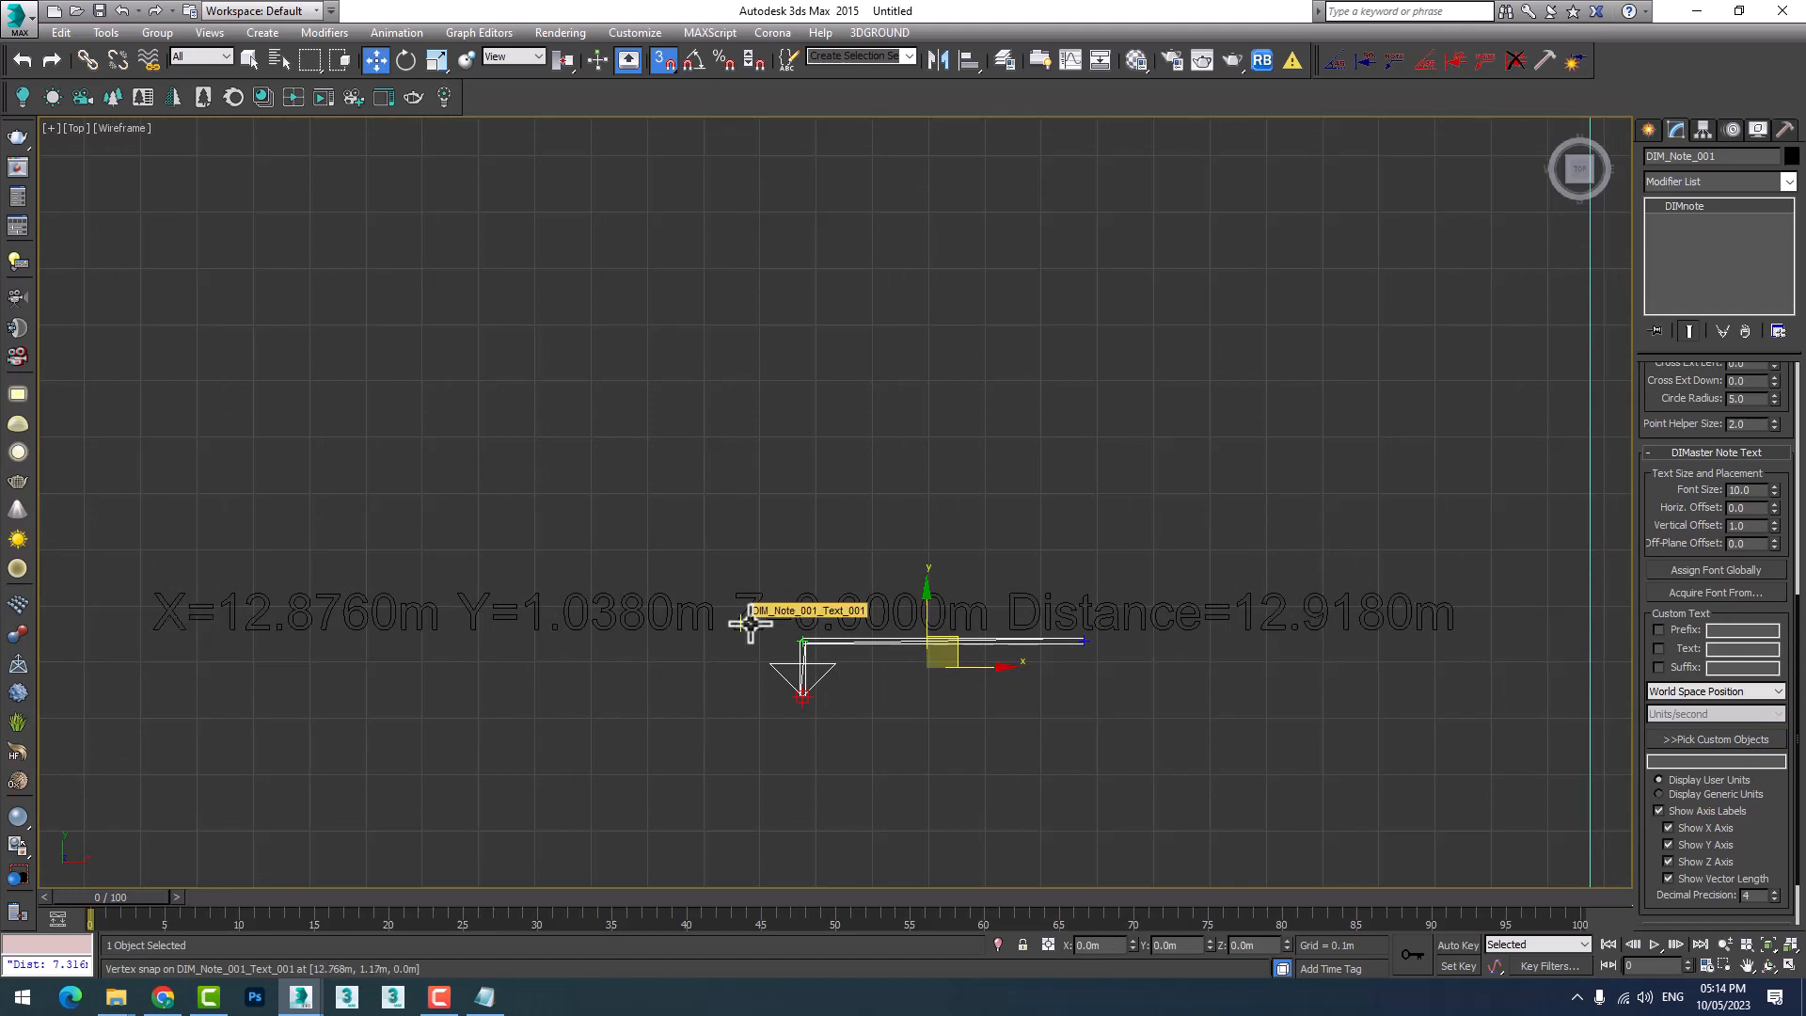
right_click(959, 460)
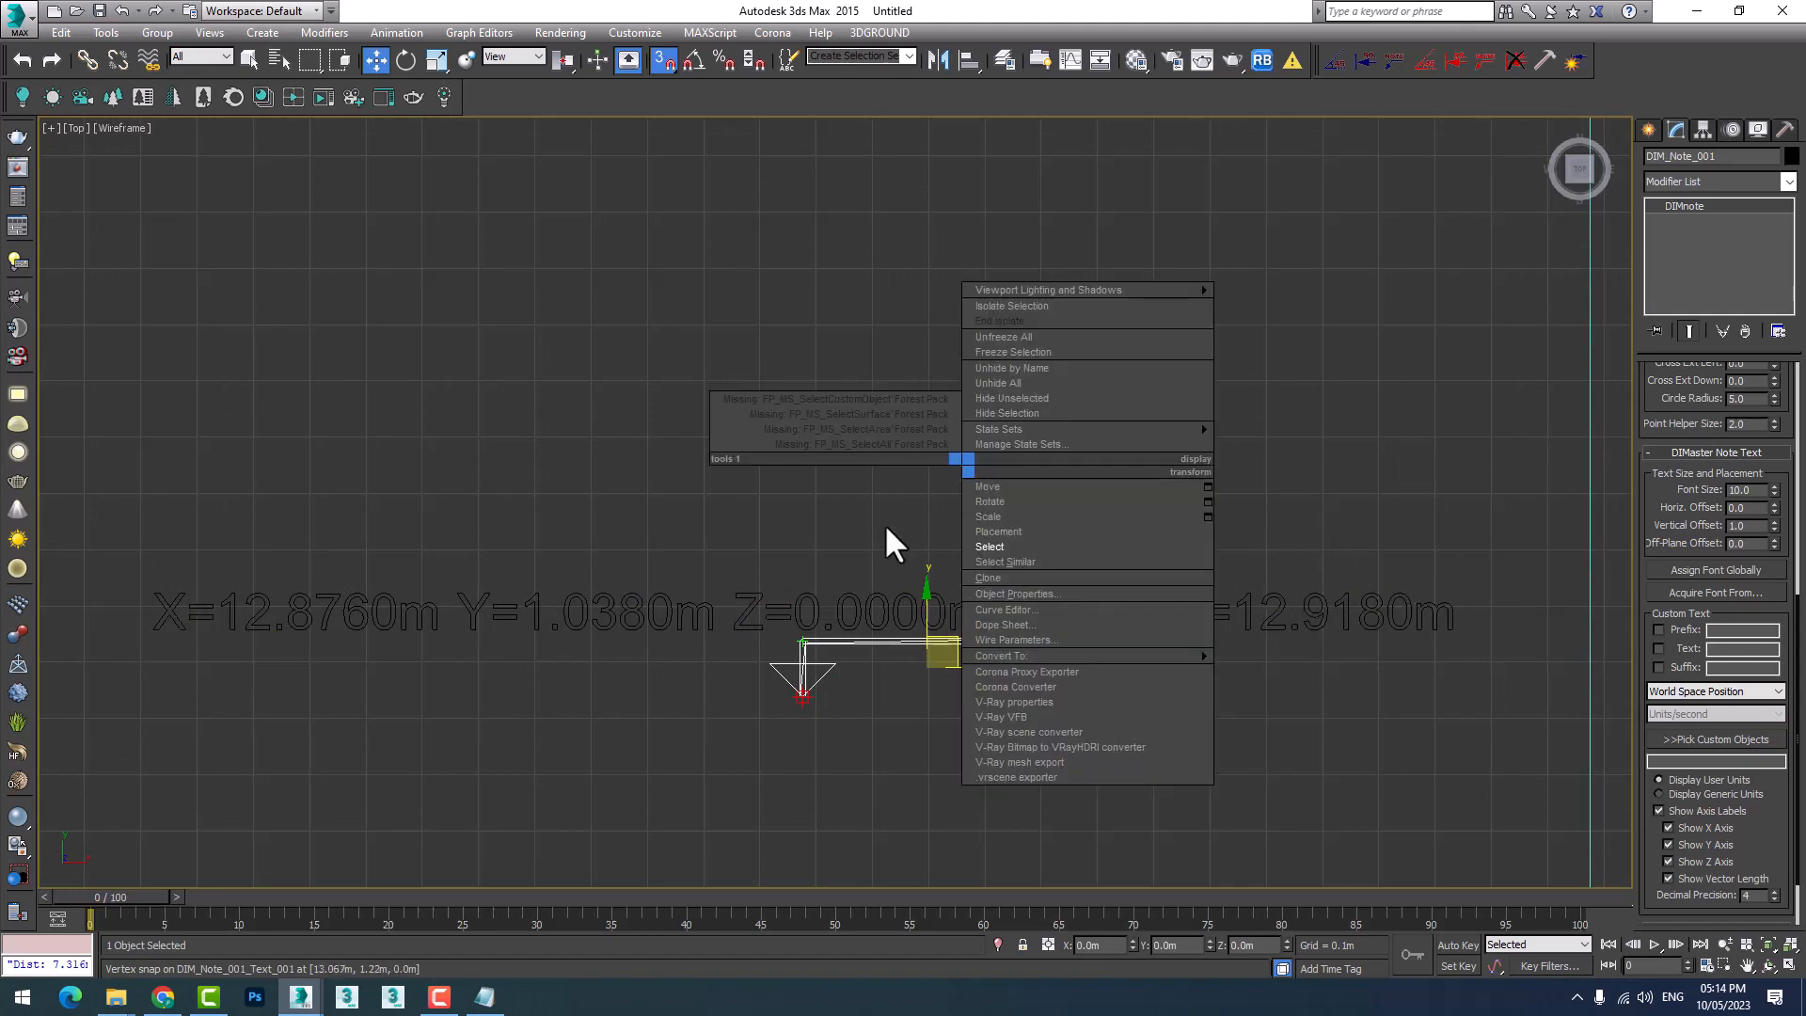
Examine the note's world-position text, its leader line and its location within the rectangle.
scroll(1091, 522, "down", 5)
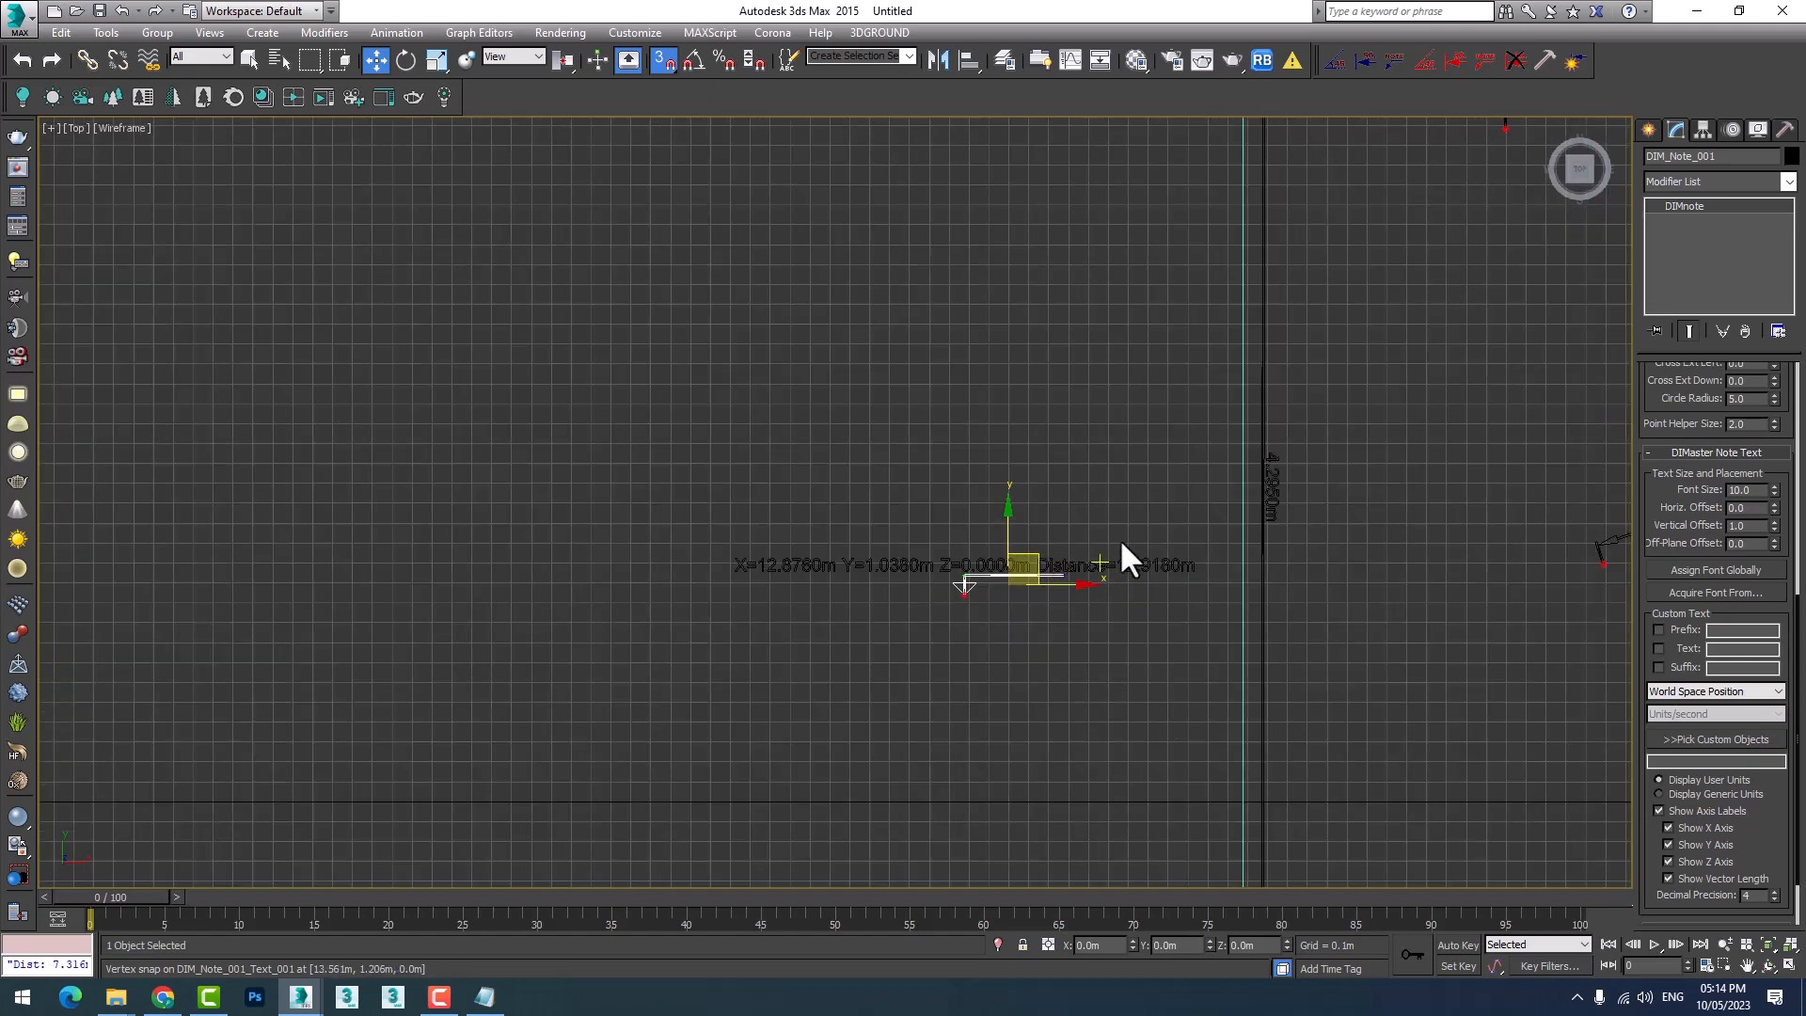
scroll(1313, 493, "up", 8)
scroll(1092, 638, "down", 6)
scroll(1092, 636, "down", 6)
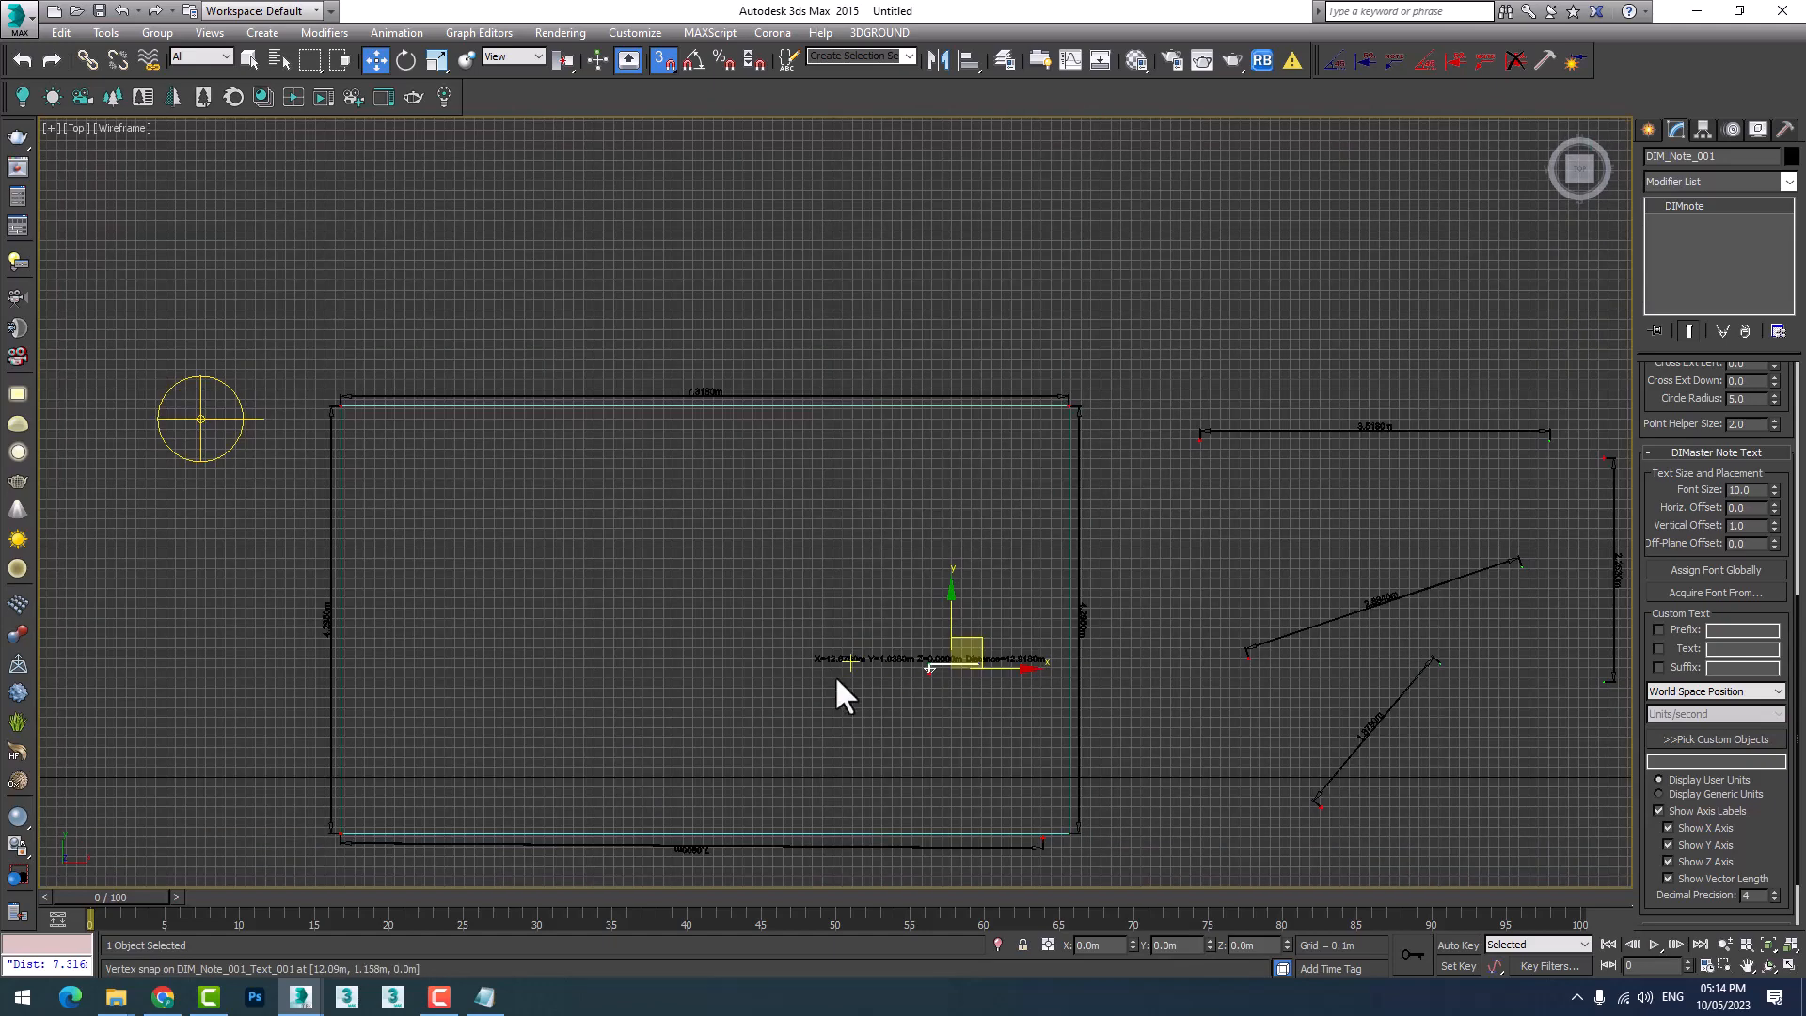
scroll(834, 675, "up", 6)
scroll(1081, 583, "up", 3)
middle_click_drag(1080, 584, 837, 647)
scroll(838, 637, "down", 3)
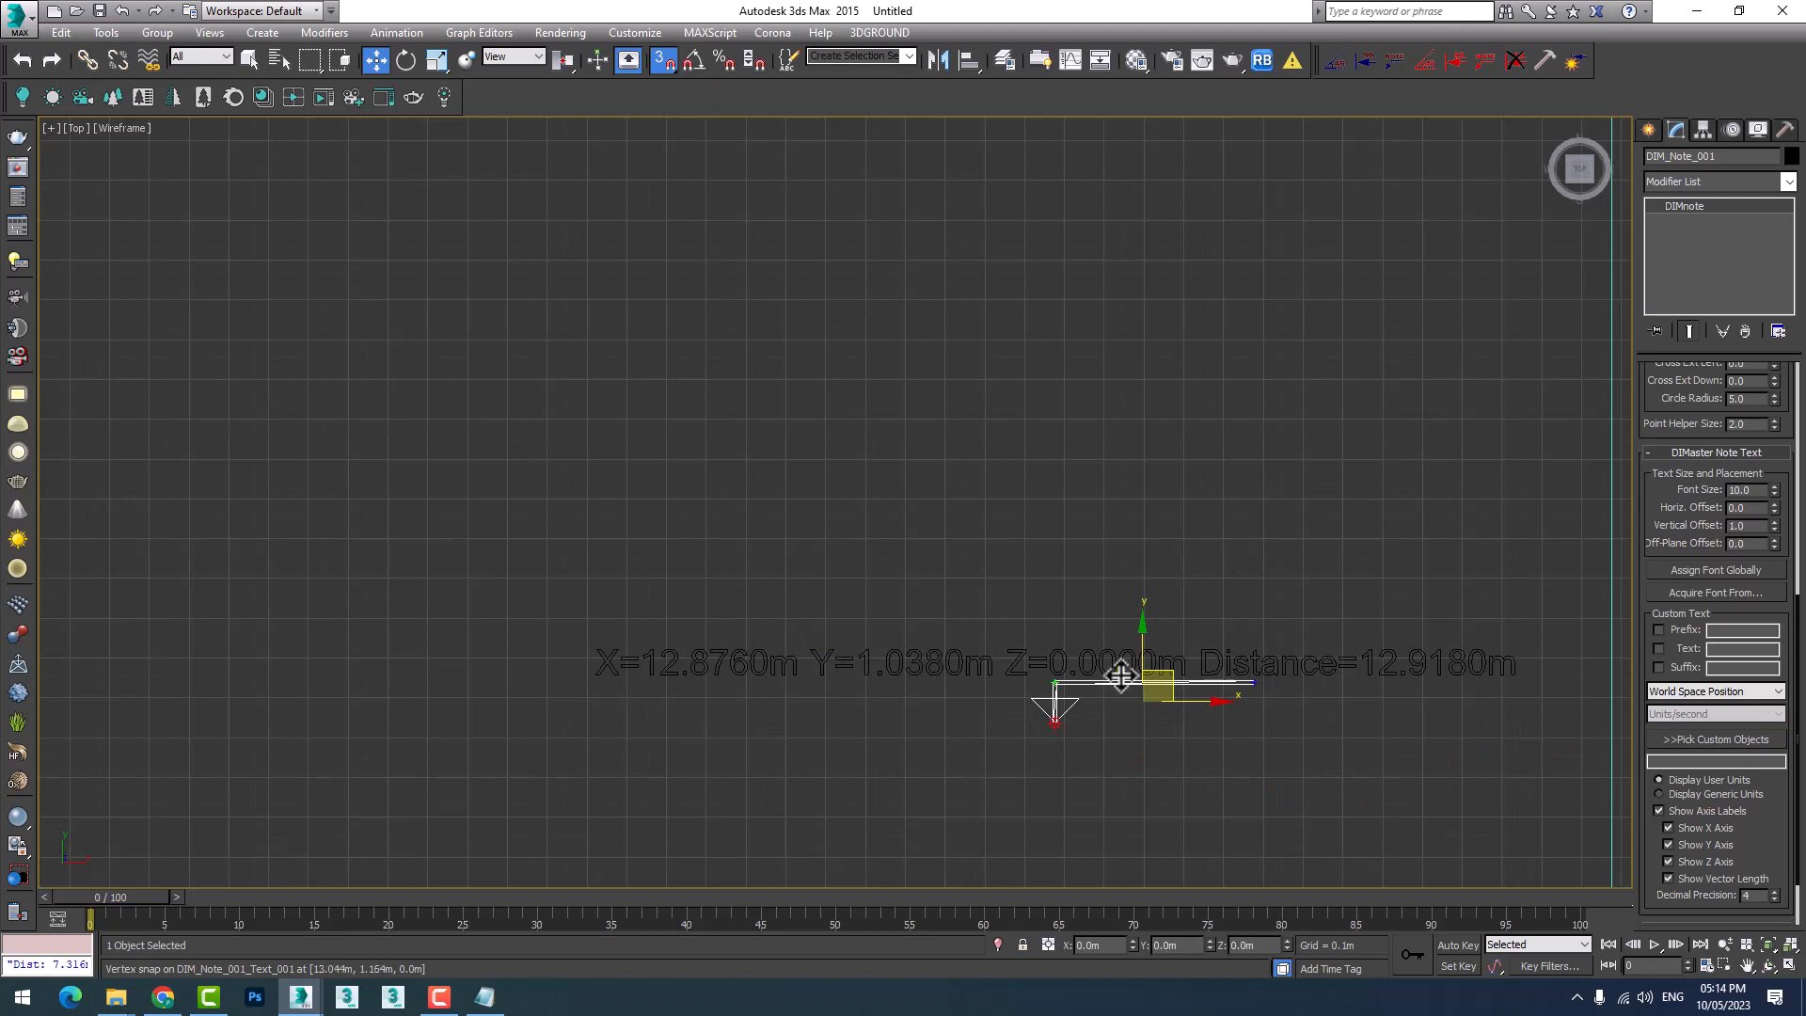
scroll(1208, 659, "up", 2)
middle_click_drag(1263, 579, 1207, 588)
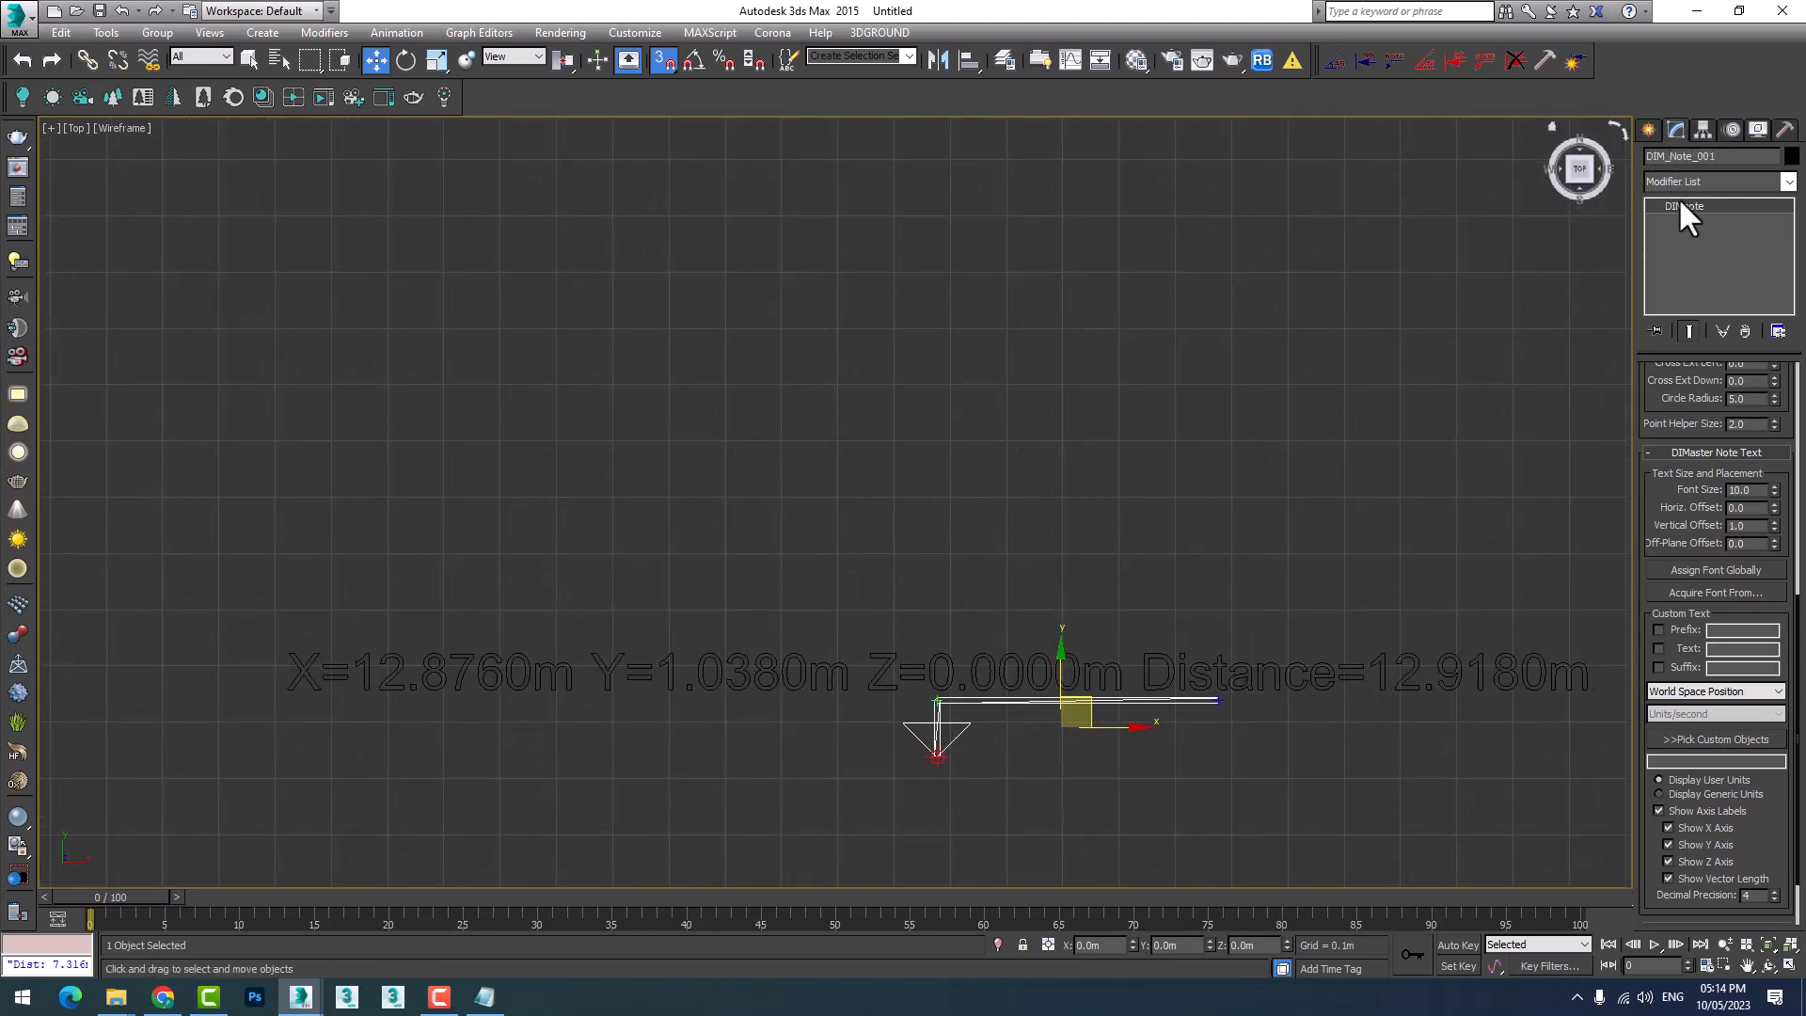
Review the DIMaster Note Parameters from the beginning and compare the note with the neighbouring line dimensions.
left_click_drag(1664, 391, 1699, 852)
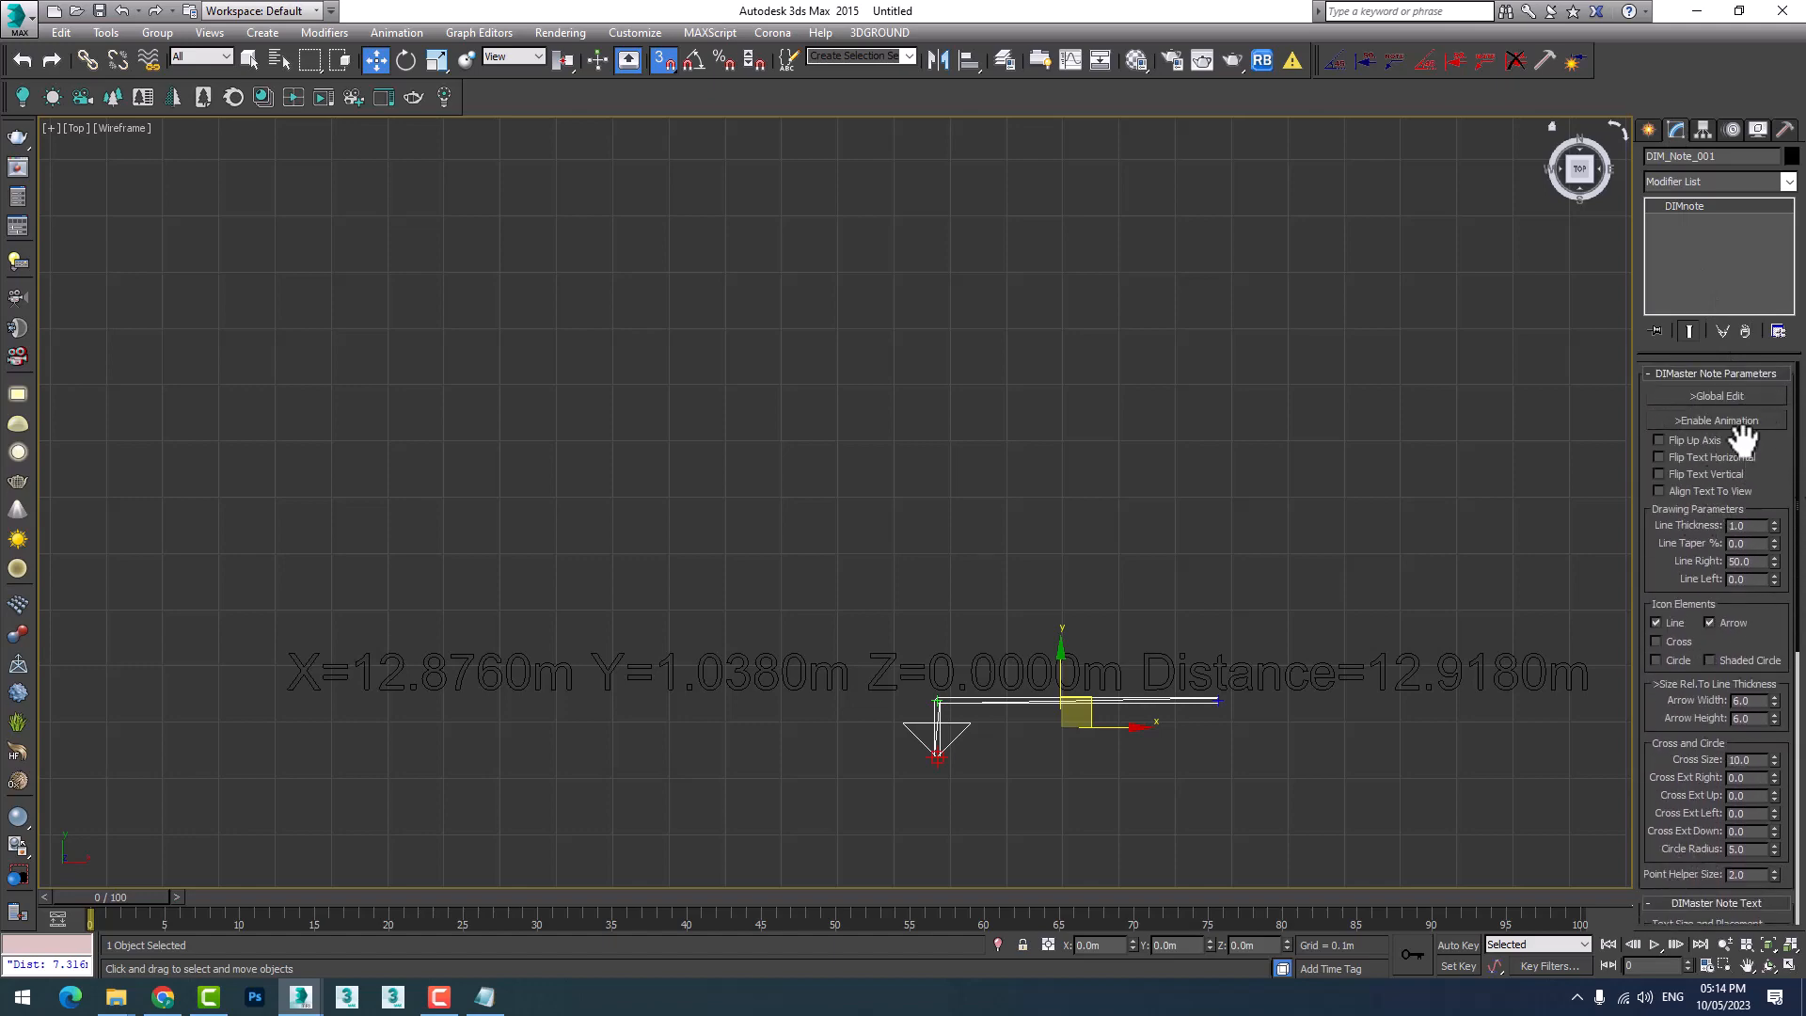
middle_click_drag(1008, 598, 821, 565)
scroll(821, 564, "down", 2)
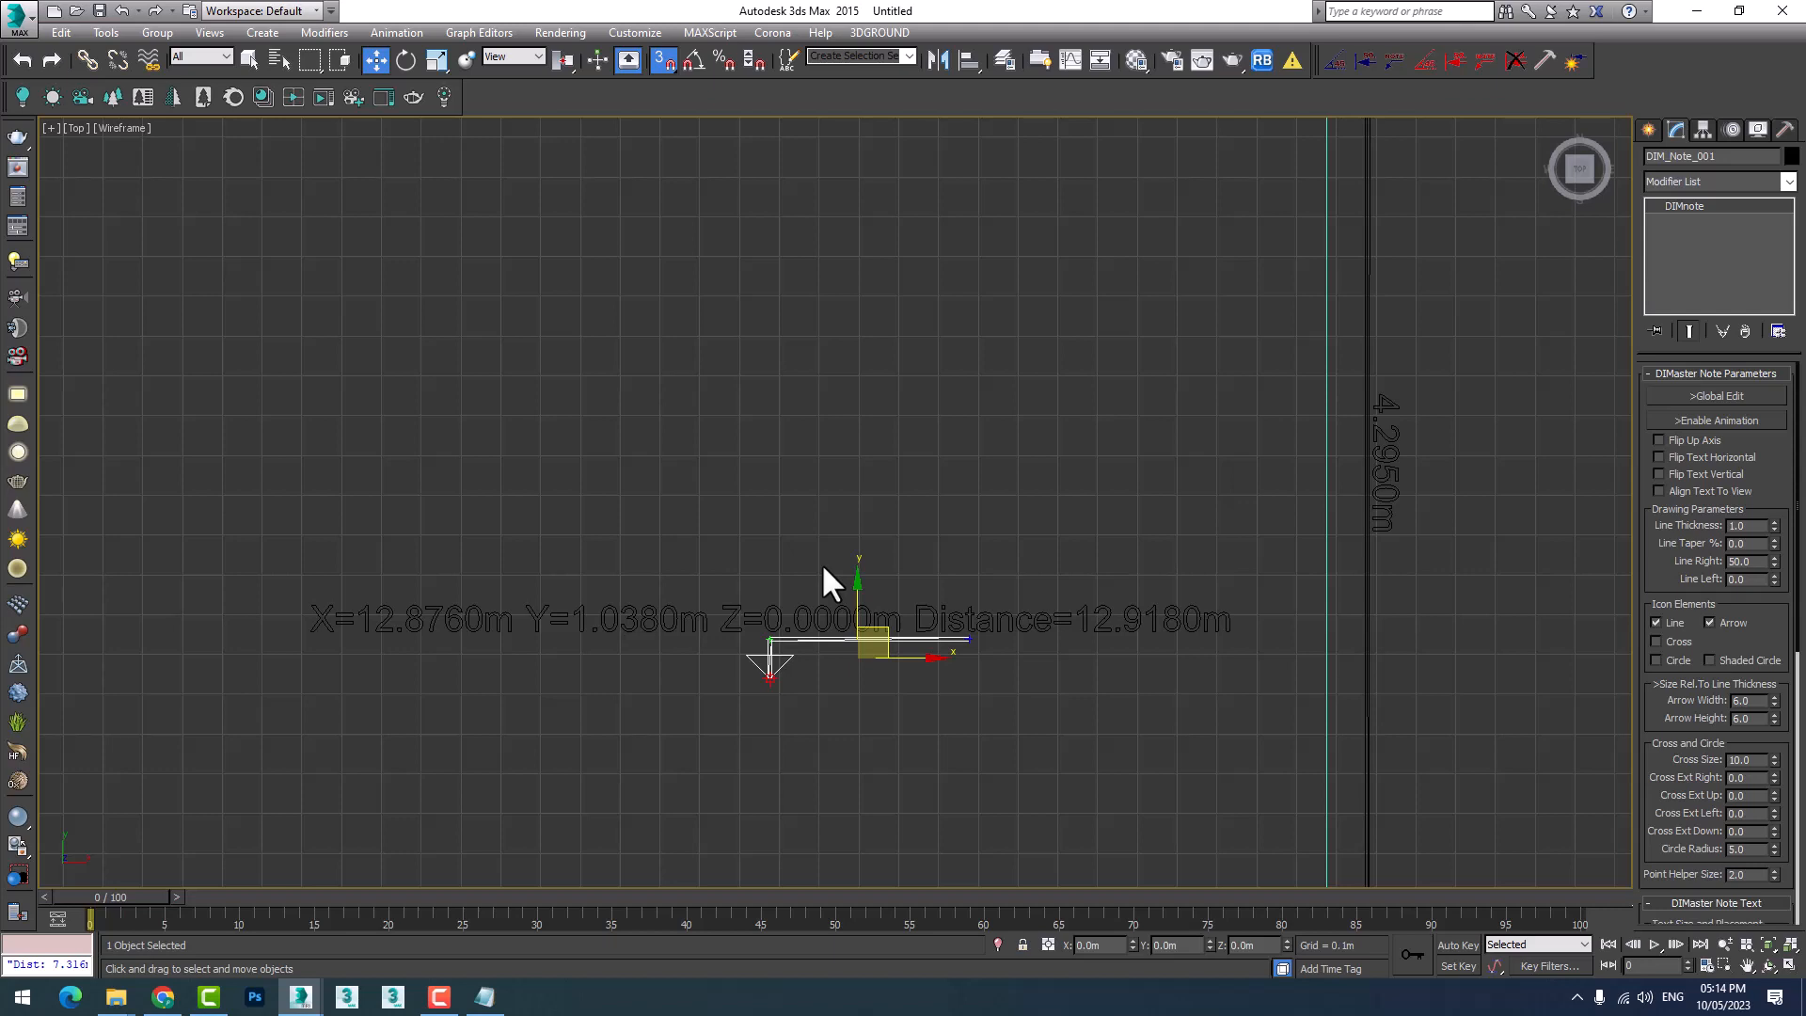
scroll(1058, 611, "down", 5)
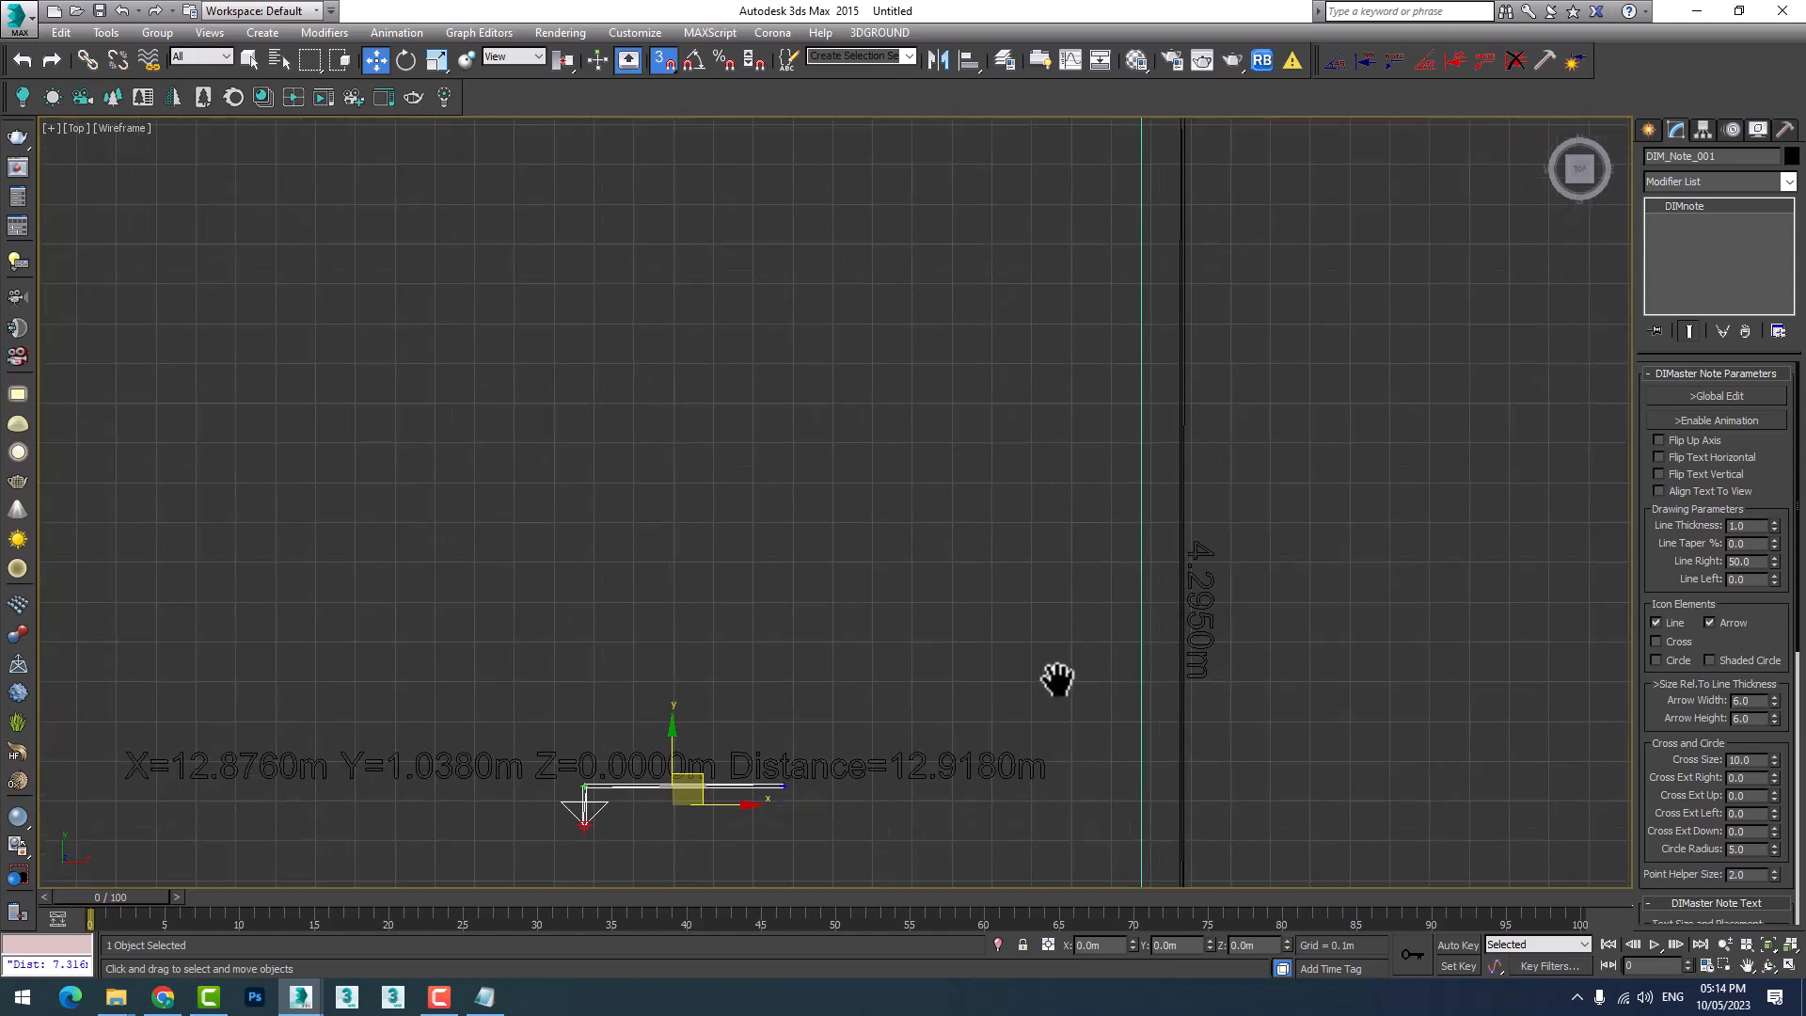
scroll(1083, 252, "up", 4)
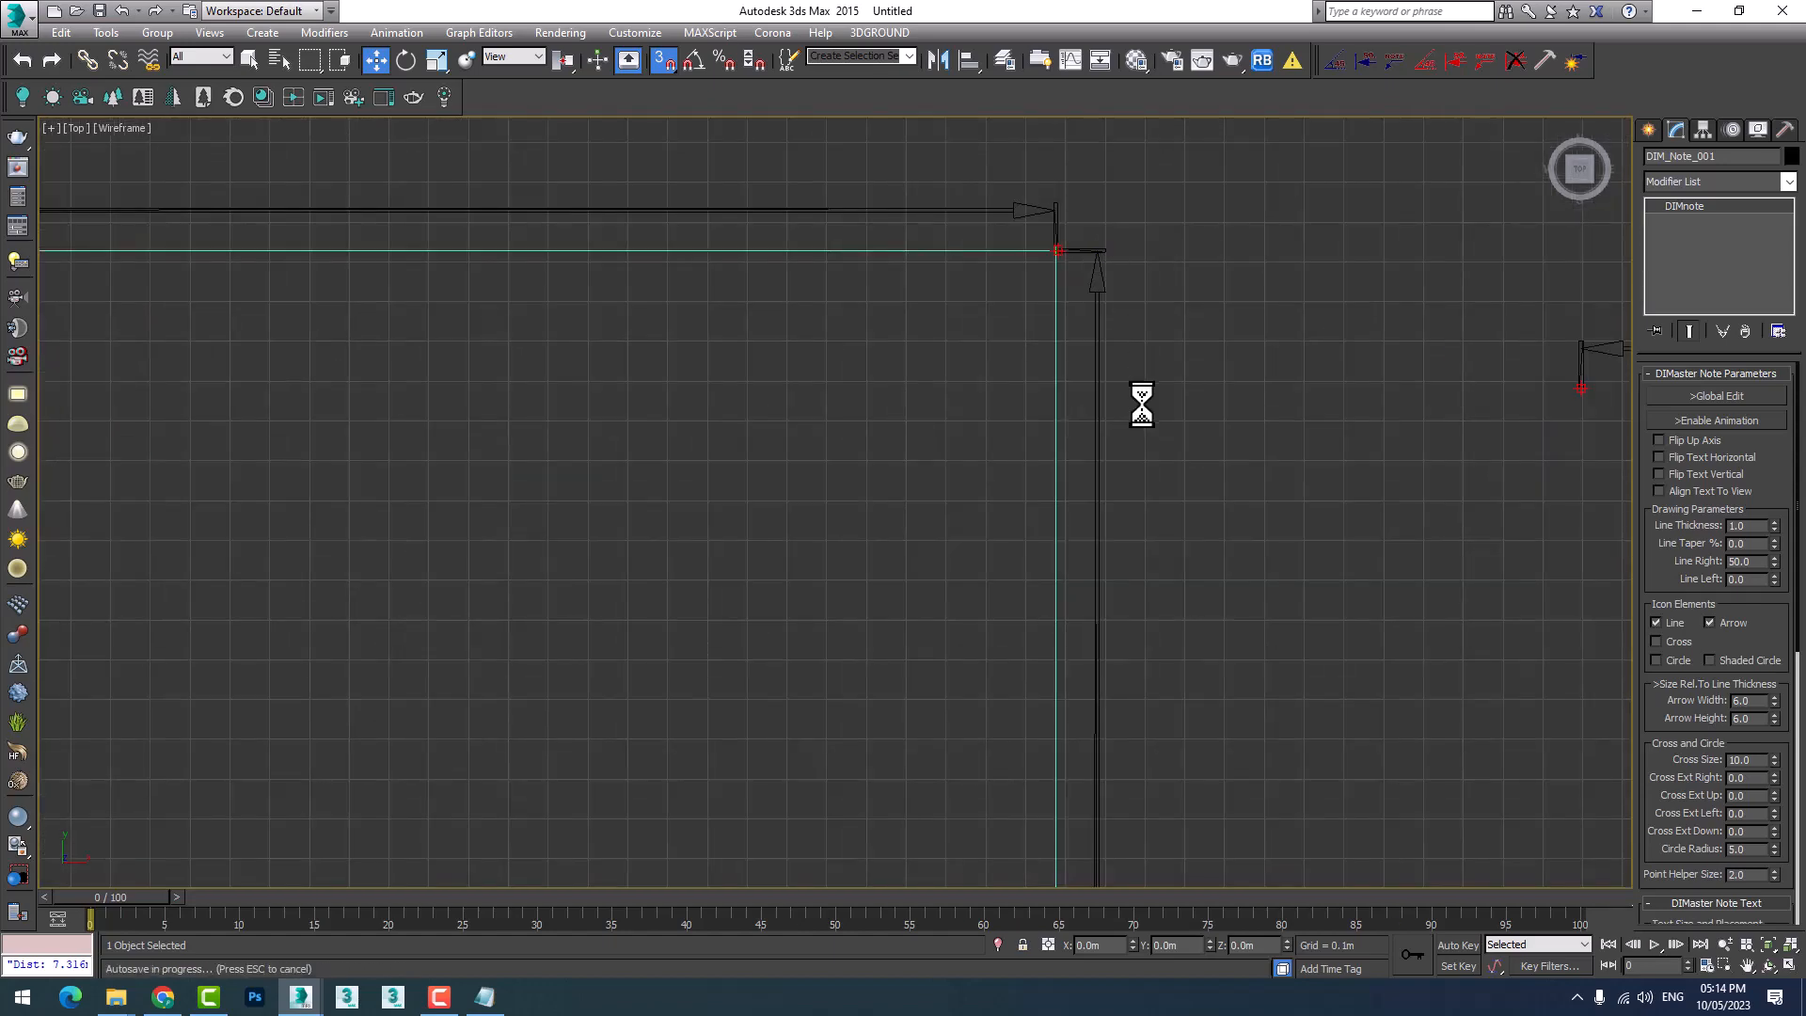
scroll(1140, 407, "down", 2)
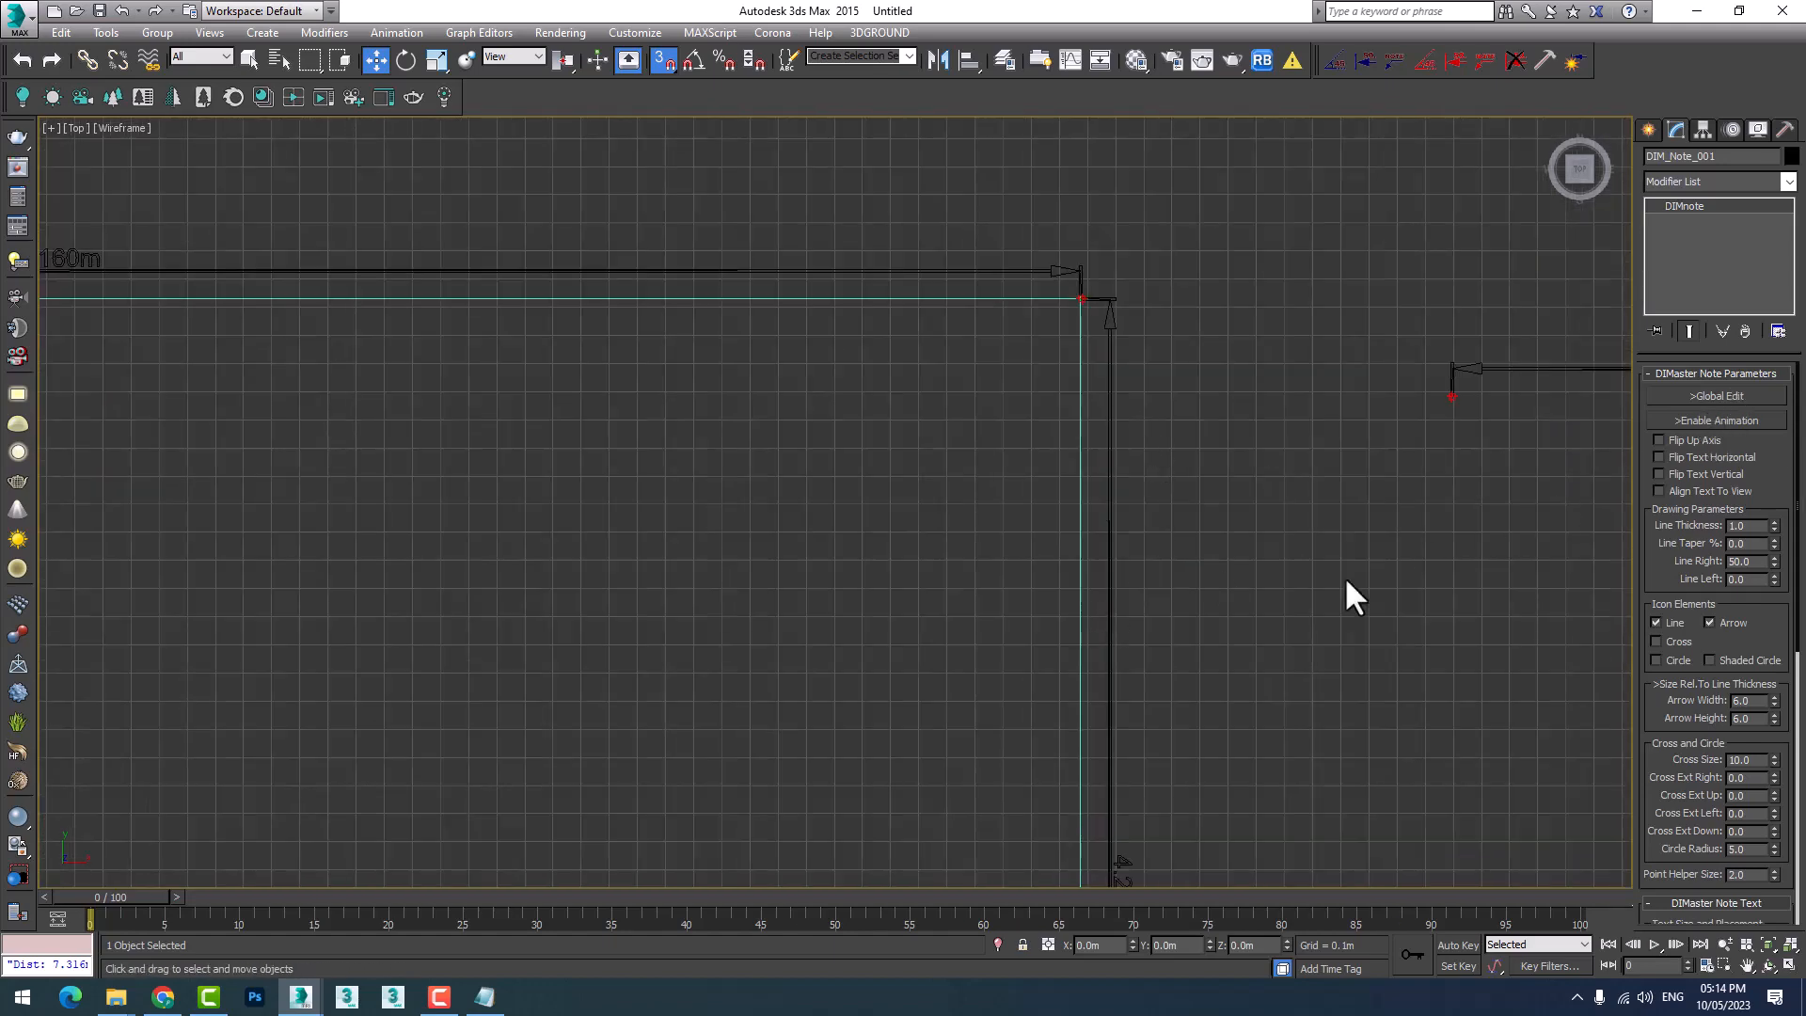
middle_click_drag(1084, 610, 1073, 459)
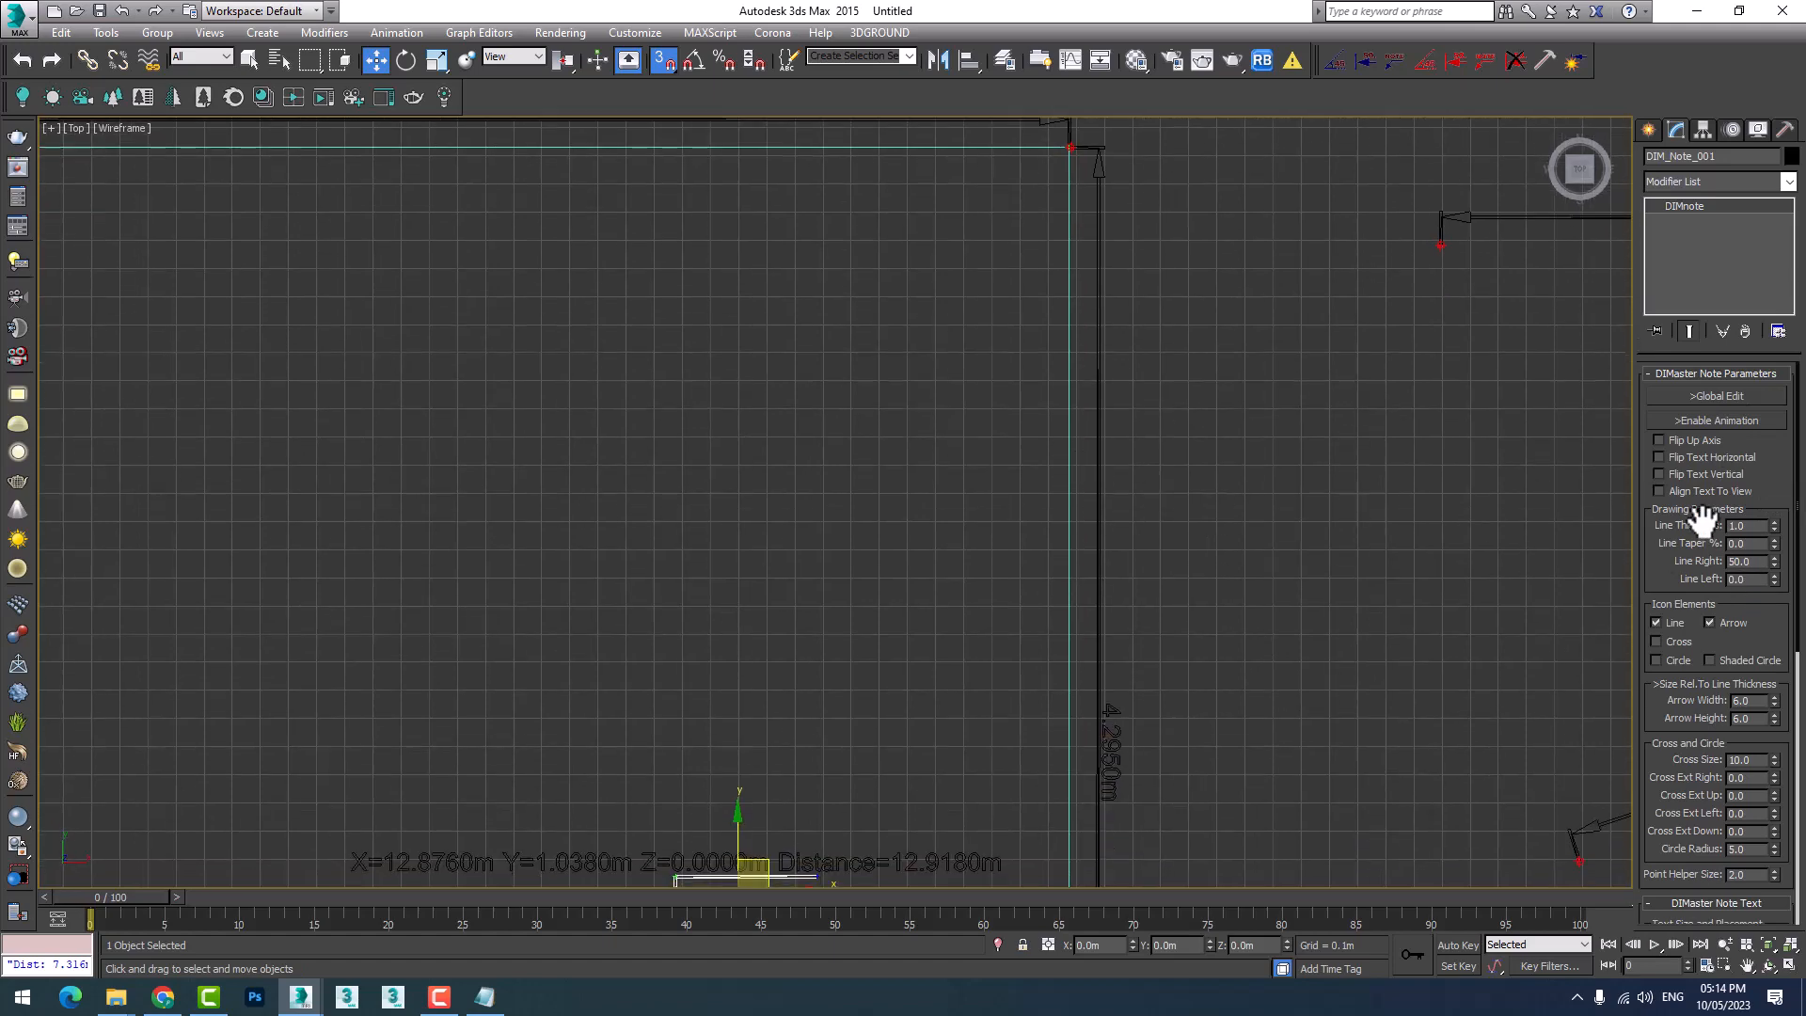
middle_click_drag(674, 715, 802, 555)
scroll(1625, 508, "up", 2)
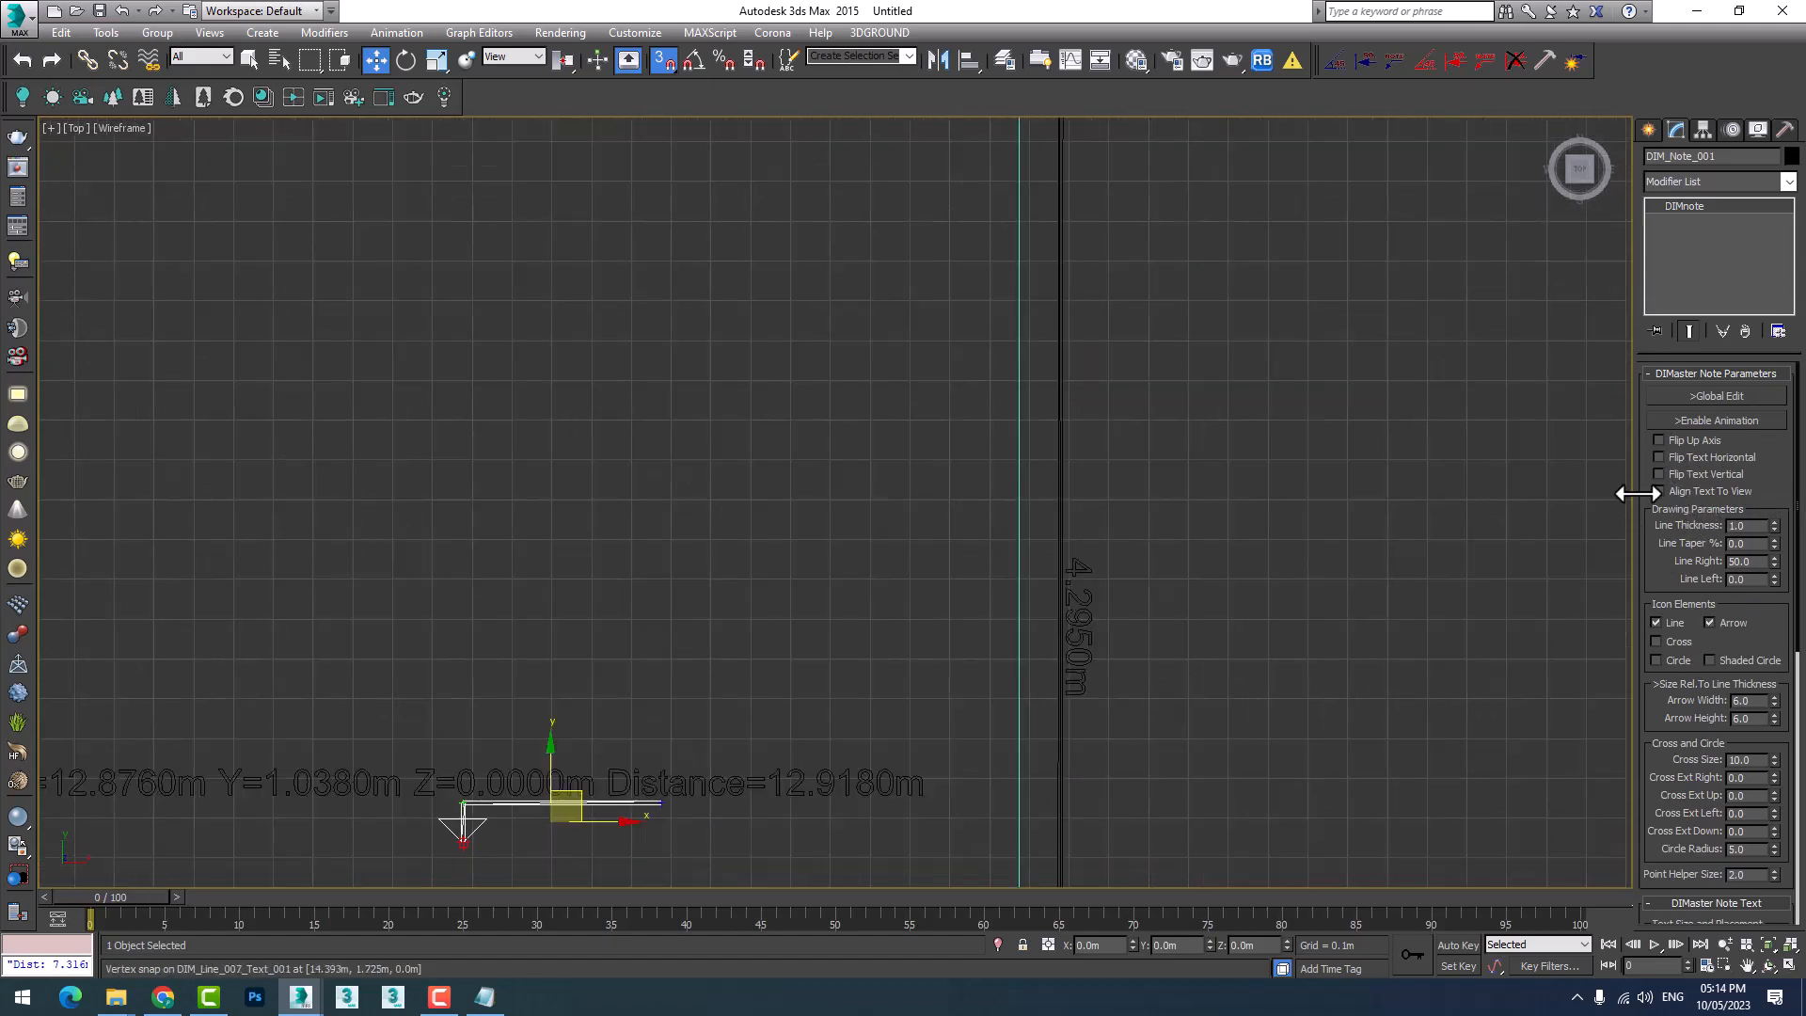
Try the note's Flip Up Axis, Flip Text Horizontal and Flip Text Vertical options, restoring the original text orientation.
left_click(1669, 441)
middle_click_drag(692, 745, 968, 676)
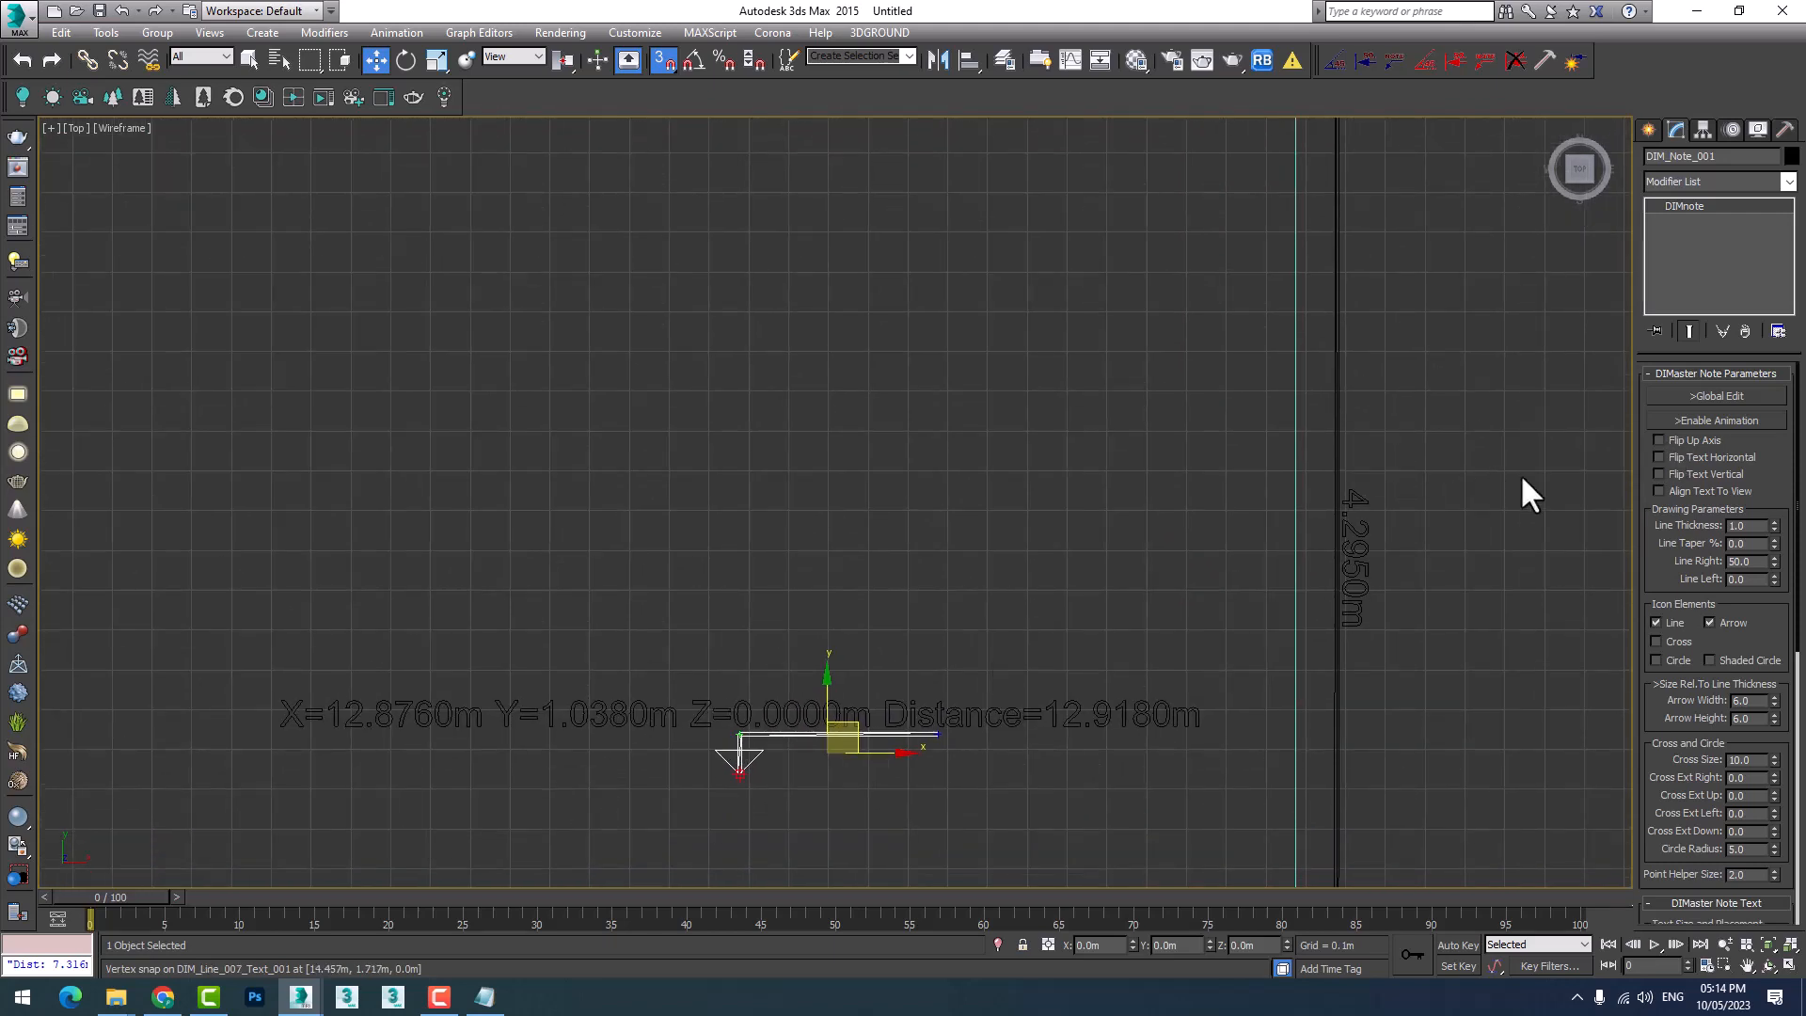
left_click(1657, 457)
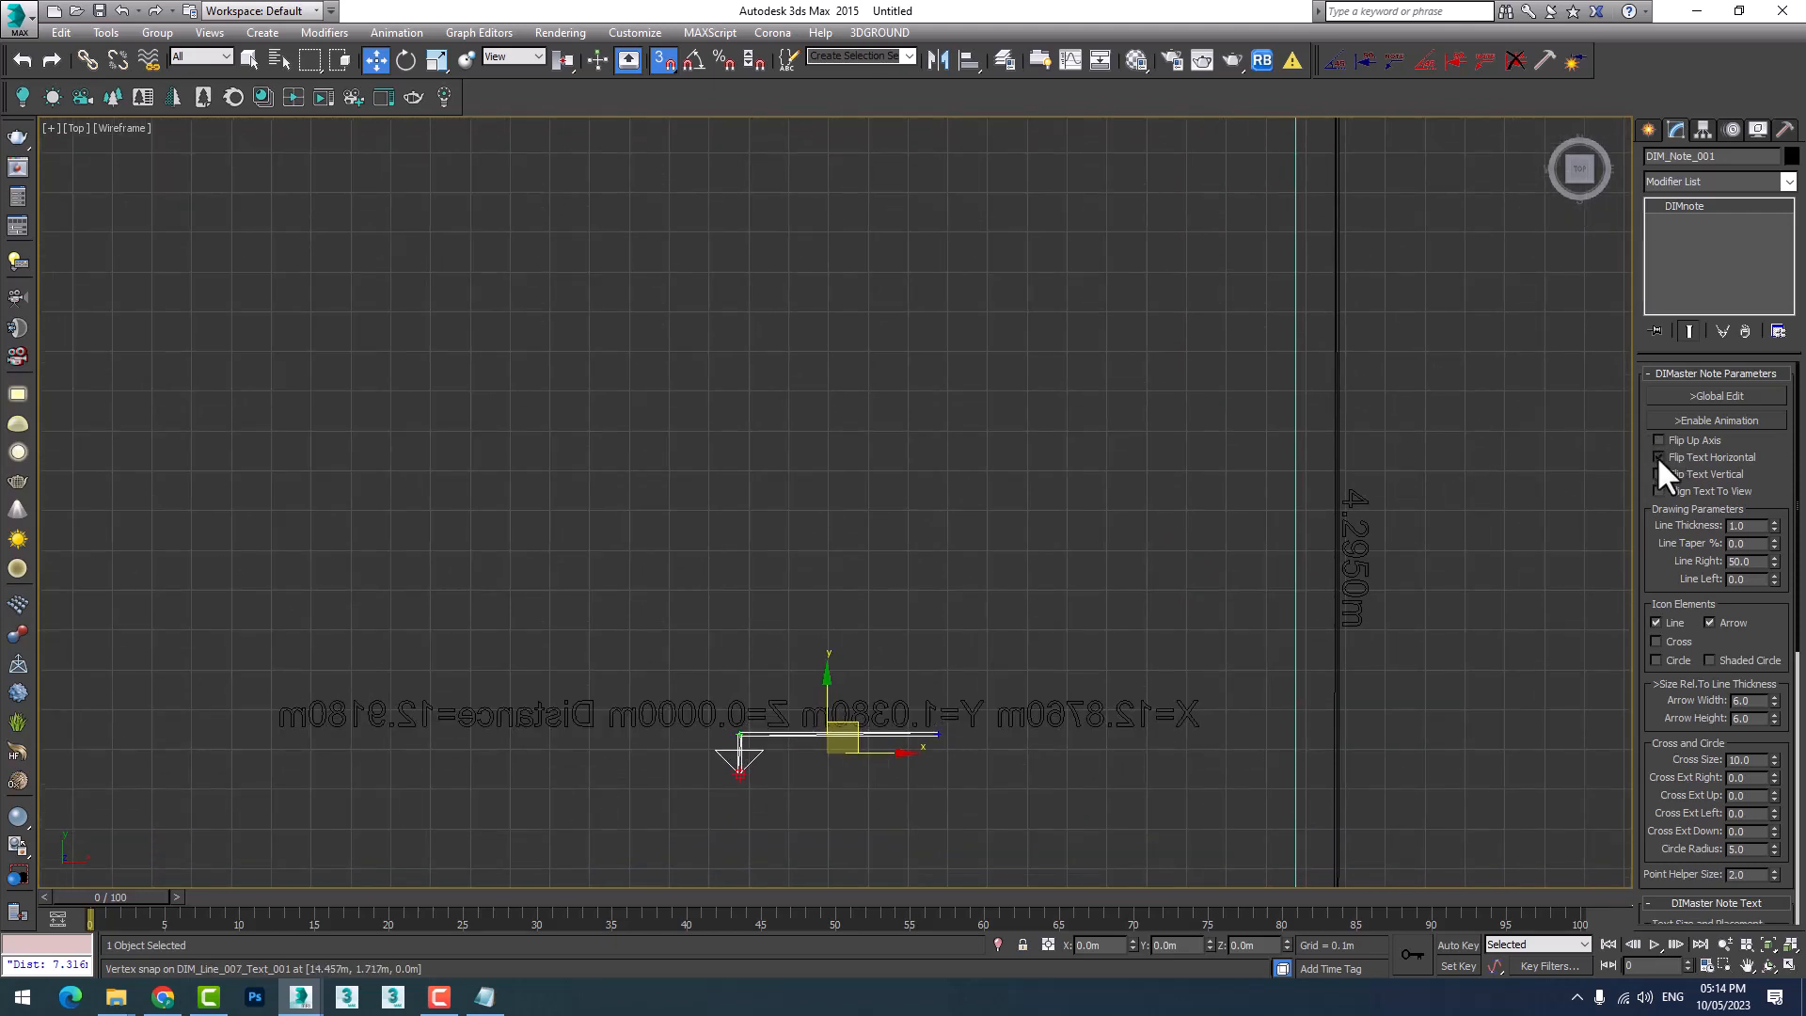
left_click(1657, 458)
left_click(1659, 474)
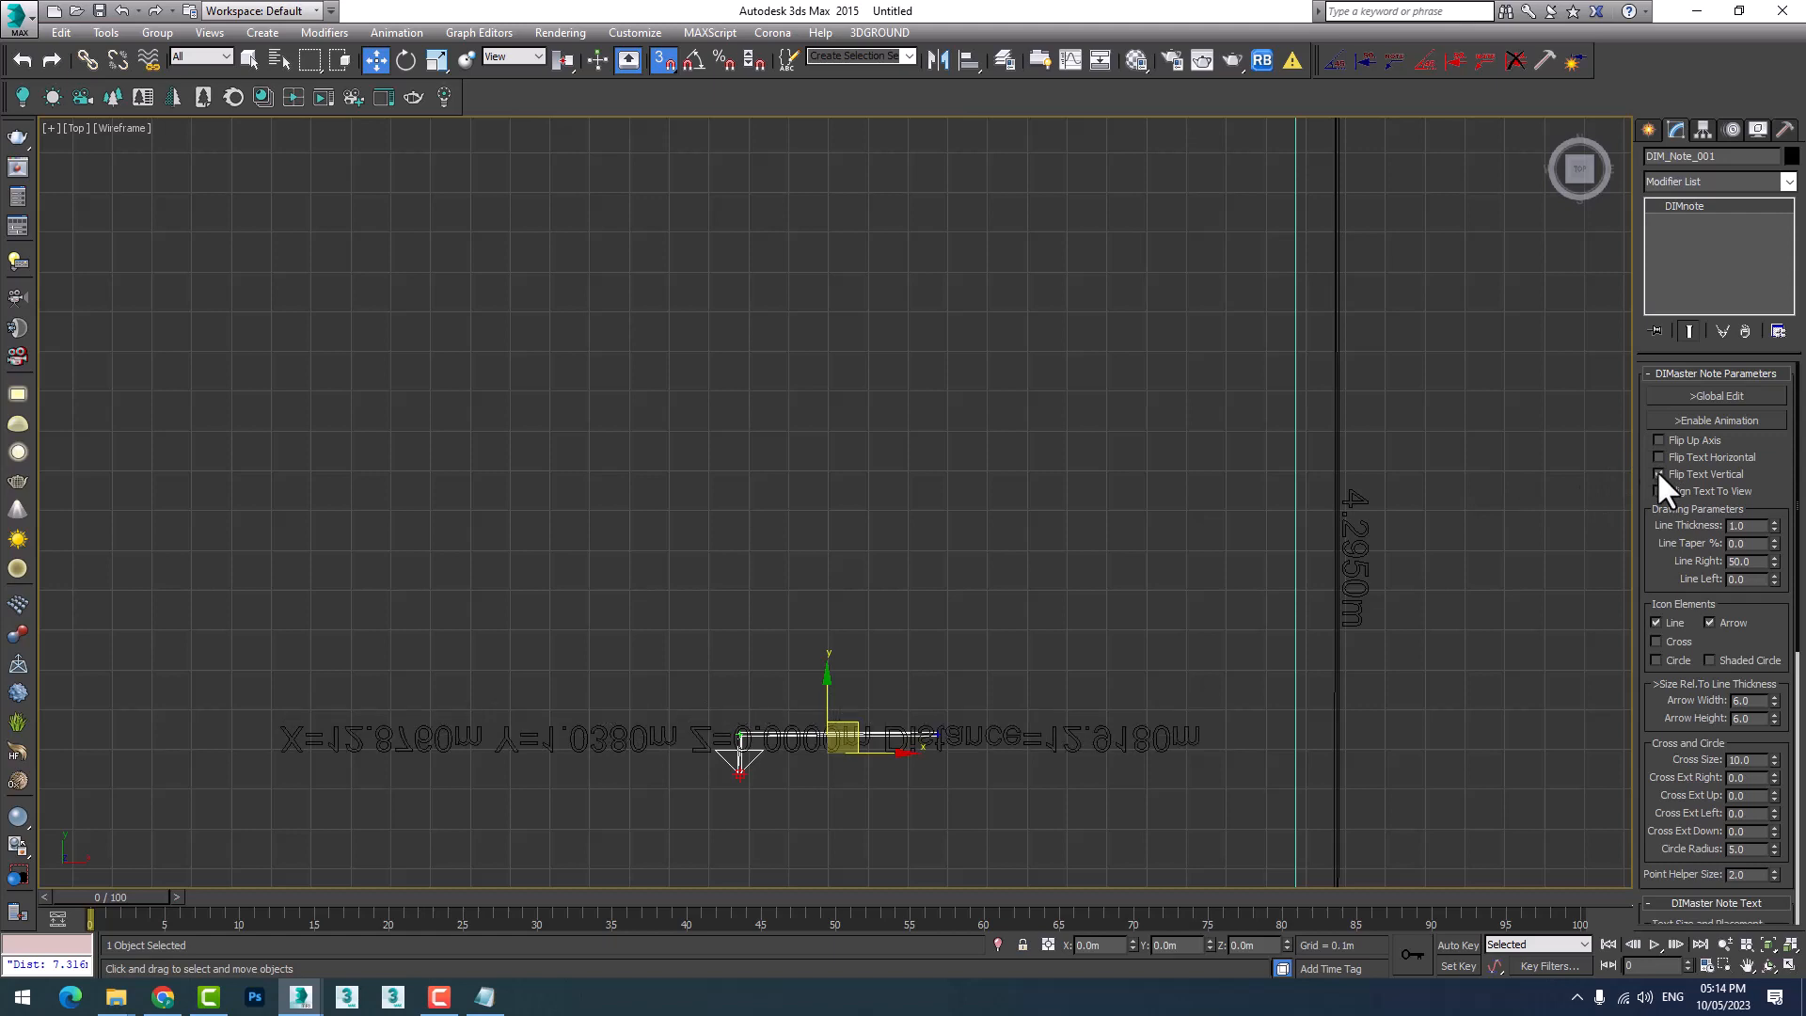
left_click(1659, 474)
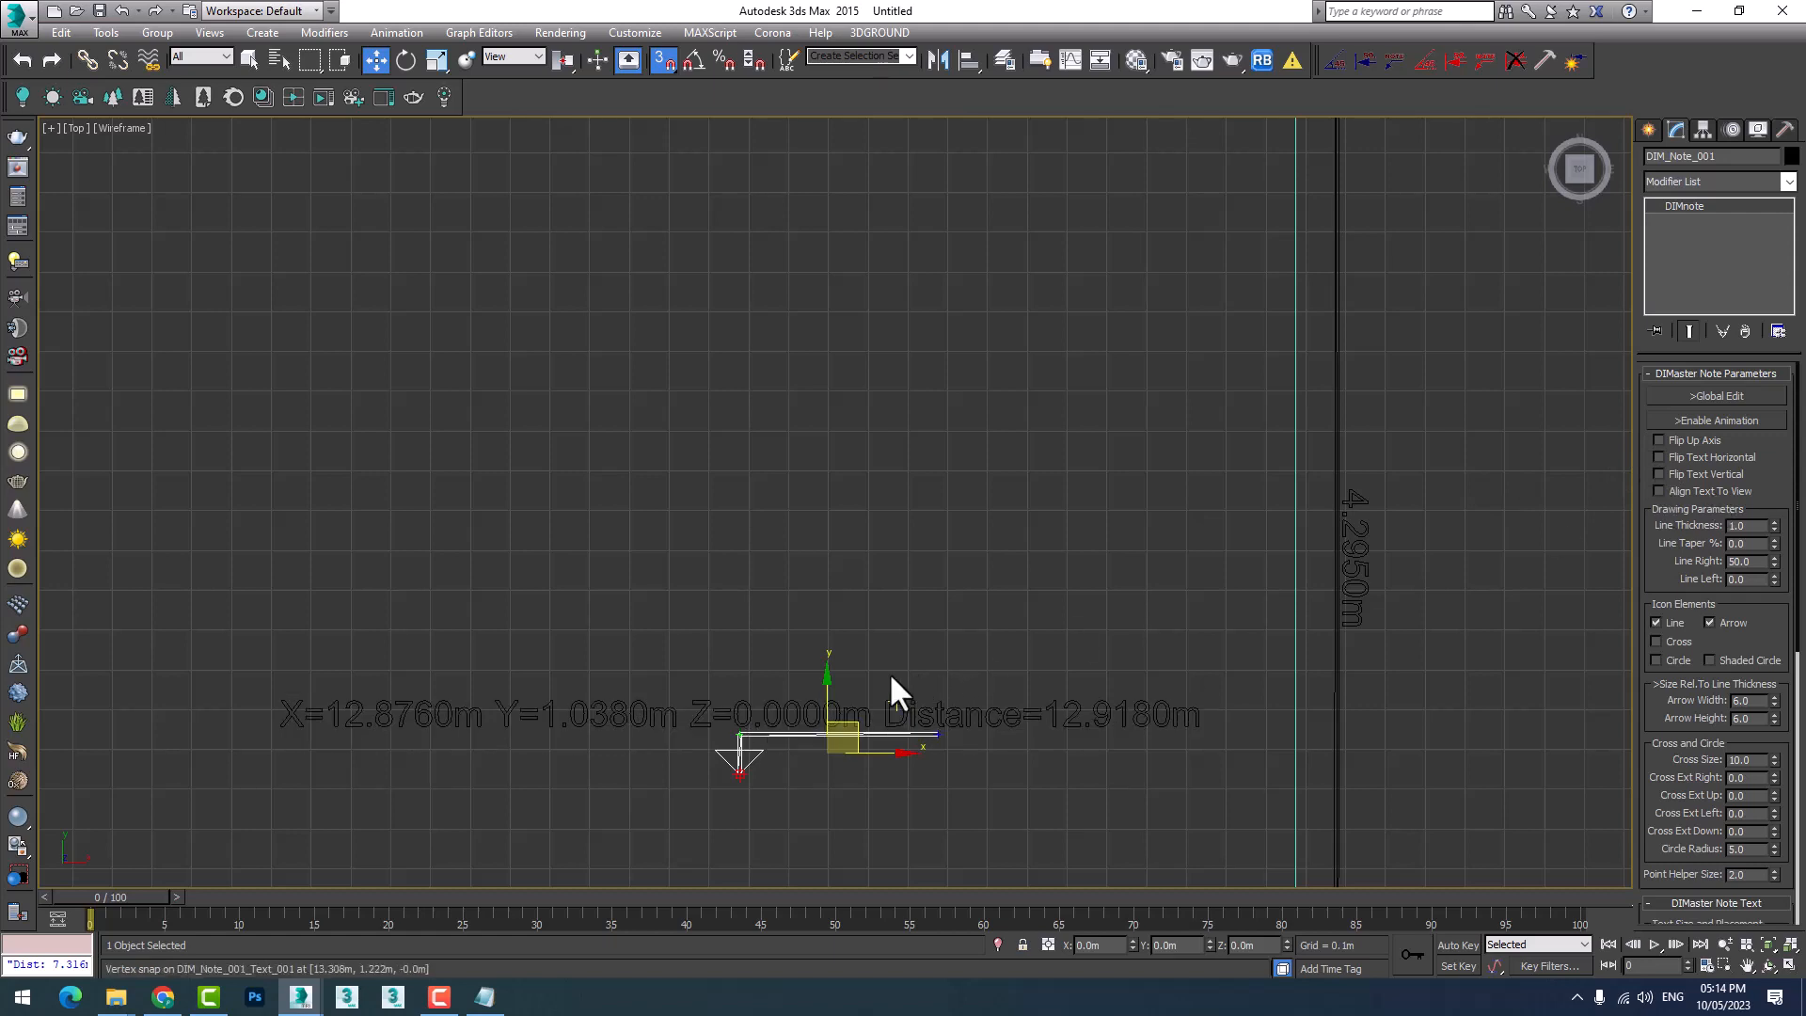
Inspect the note's leader line, arrow and text up close and in relation to the rectangle.
scroll(847, 729, "down", 5)
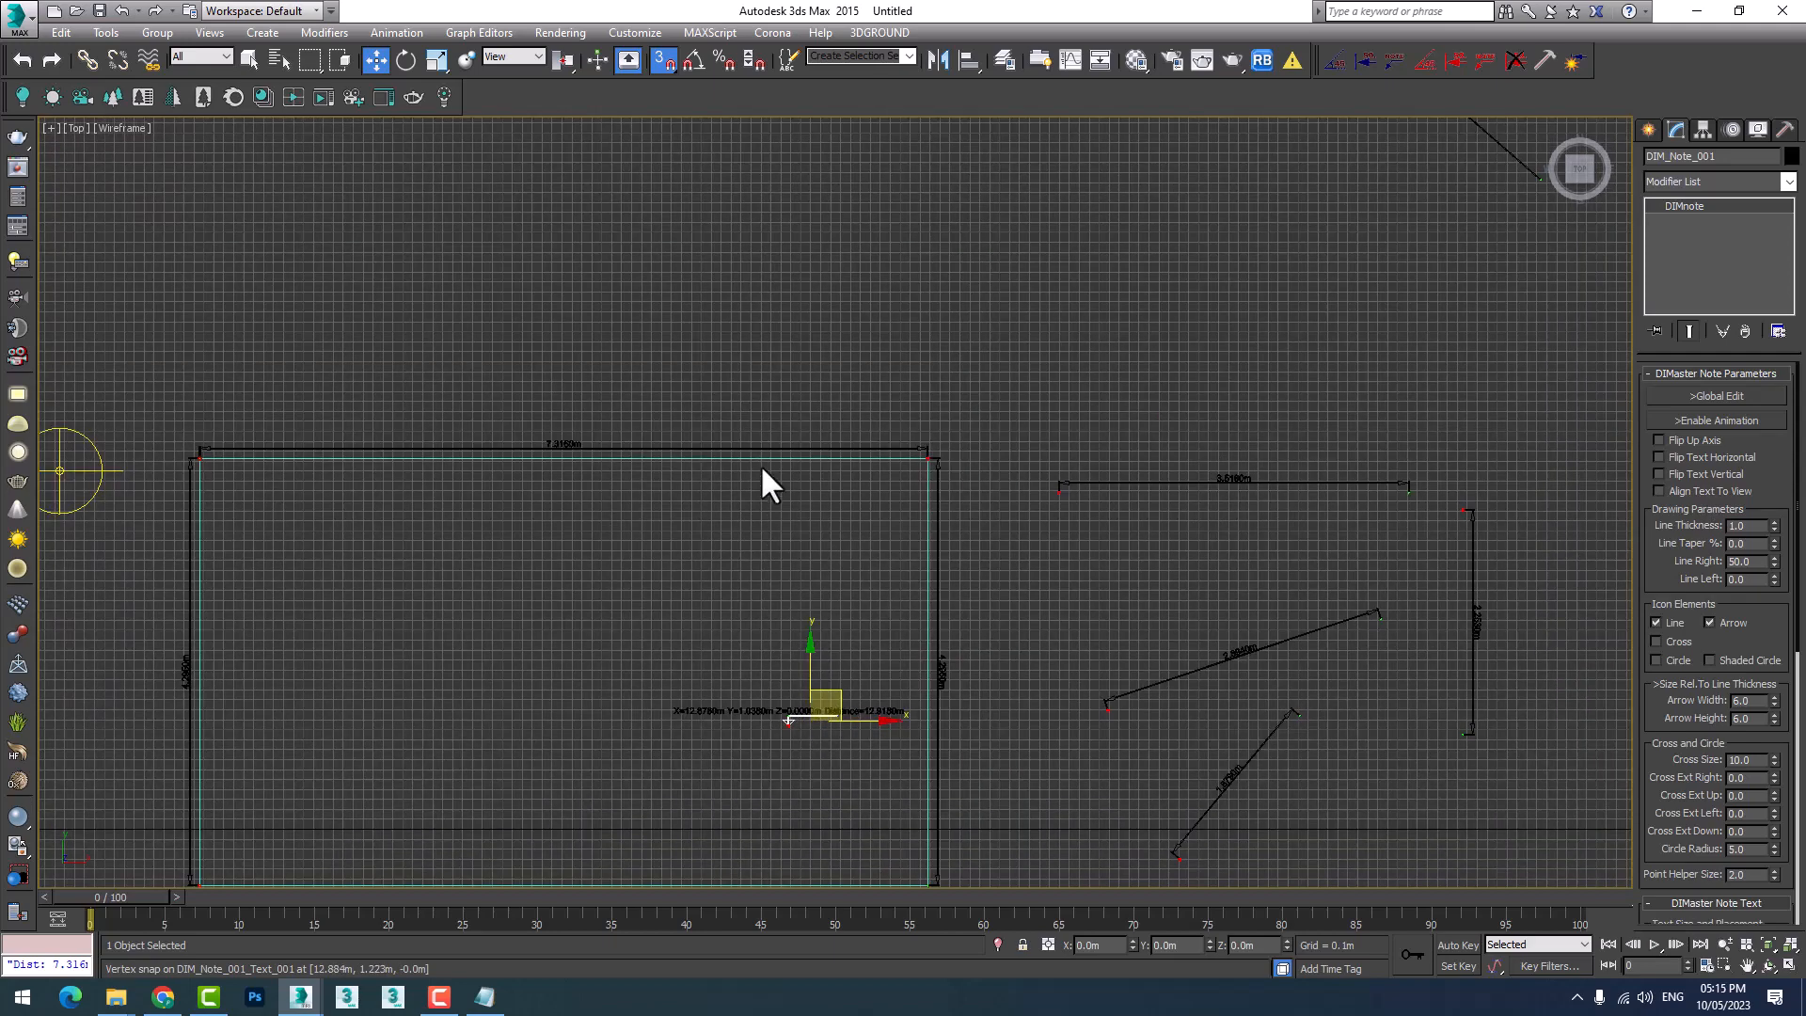
scroll(762, 470, "up", 3)
middle_click_drag(845, 796, 888, 557)
scroll(889, 526, "up", 2)
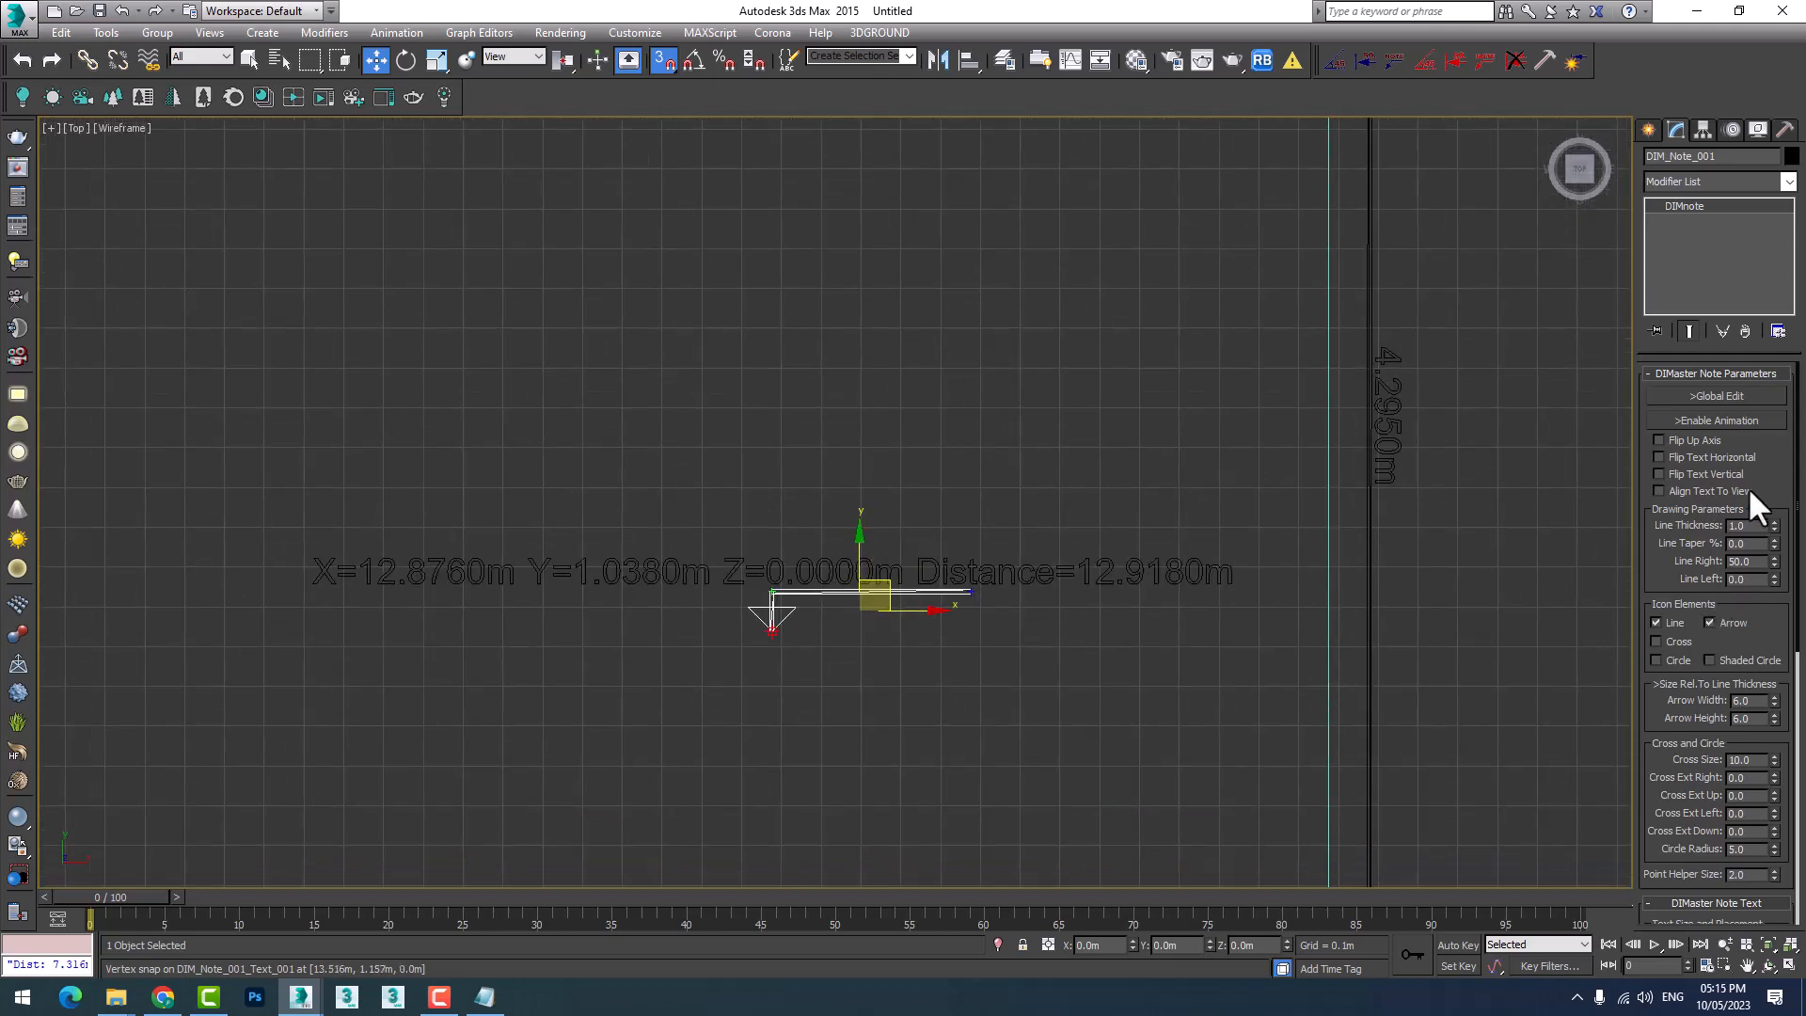
scroll(895, 609, "up", 4)
scroll(879, 609, "up", 1)
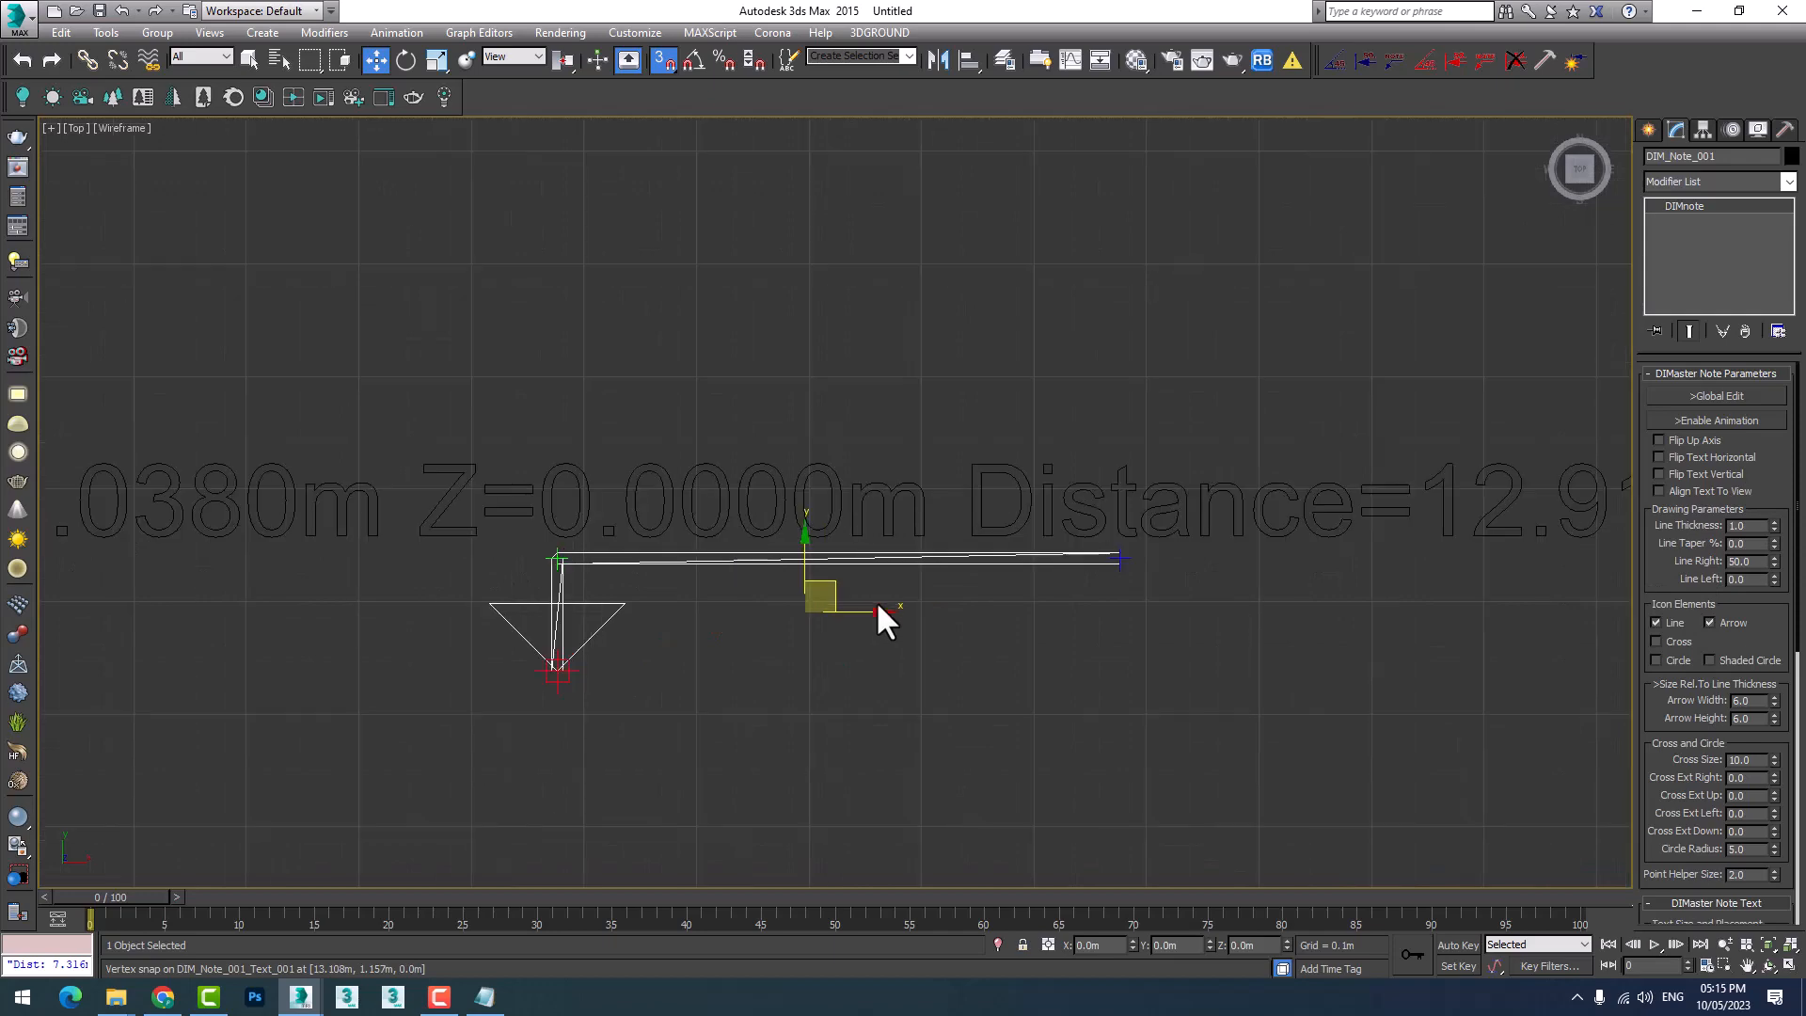
scroll(876, 606, "down", 4)
middle_click_drag(1185, 612, 1084, 442)
scroll(650, 429, "up", 7)
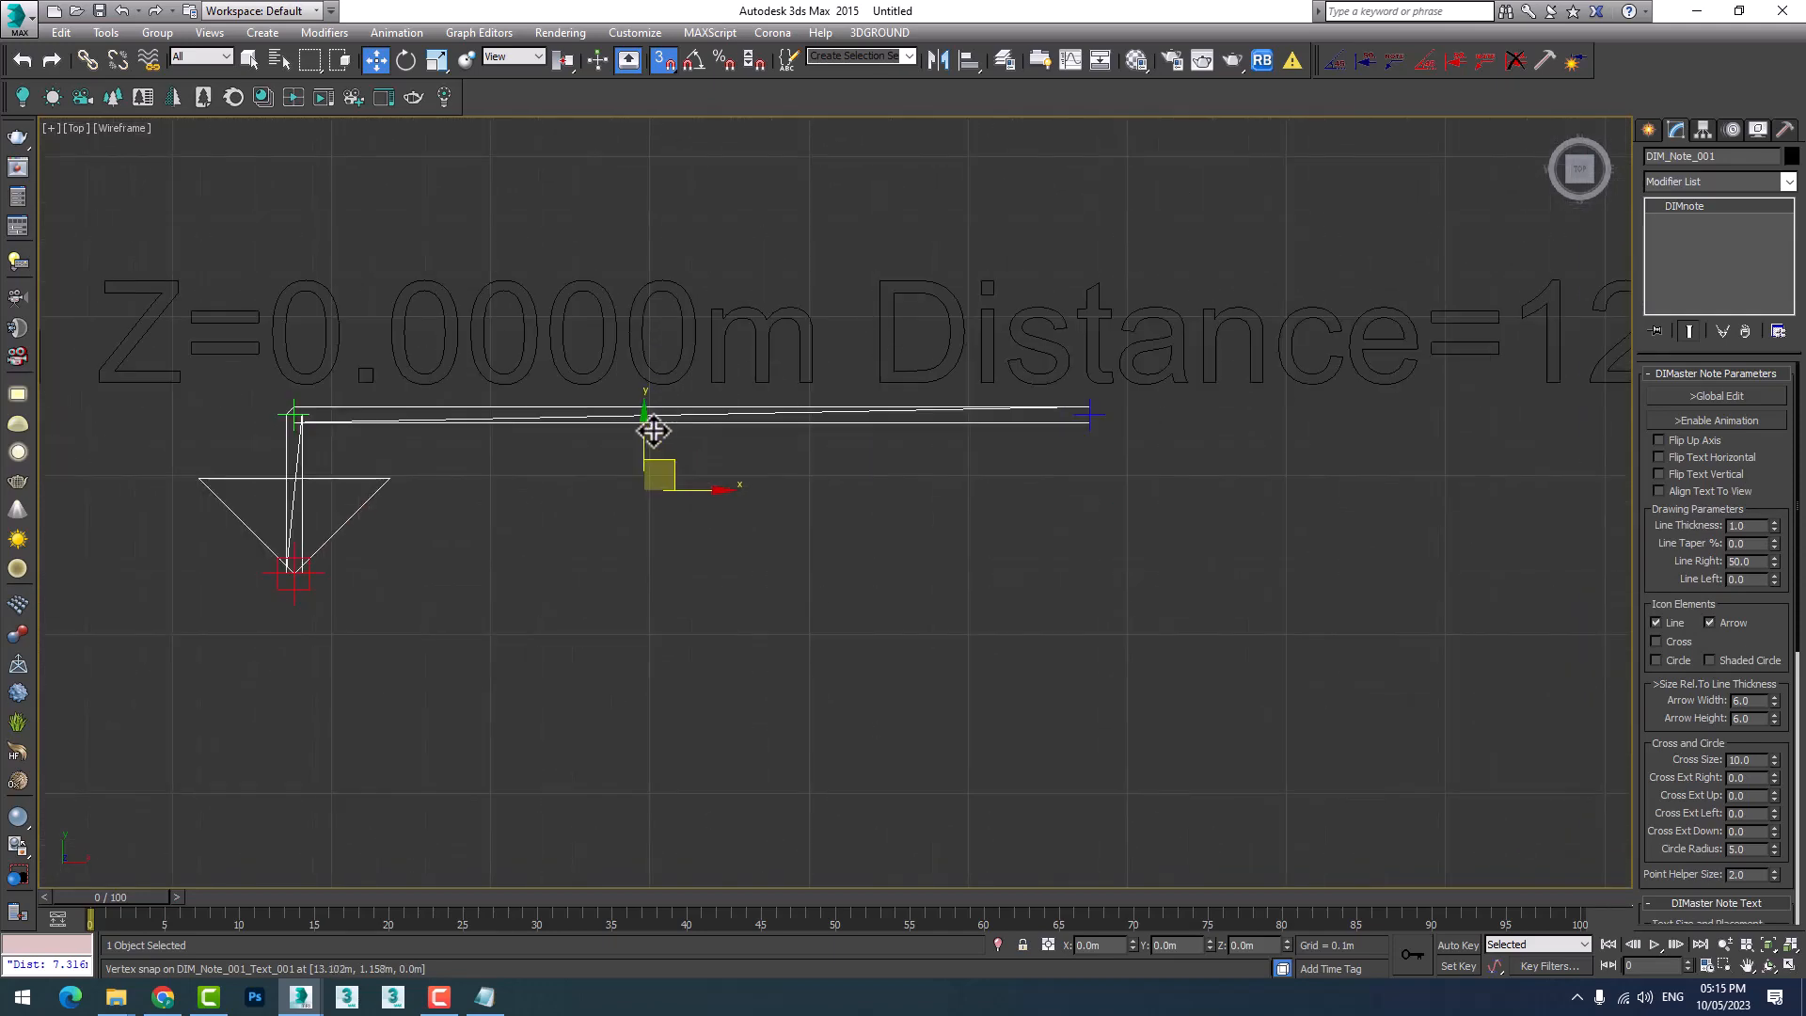
middle_click_drag(783, 482, 830, 564)
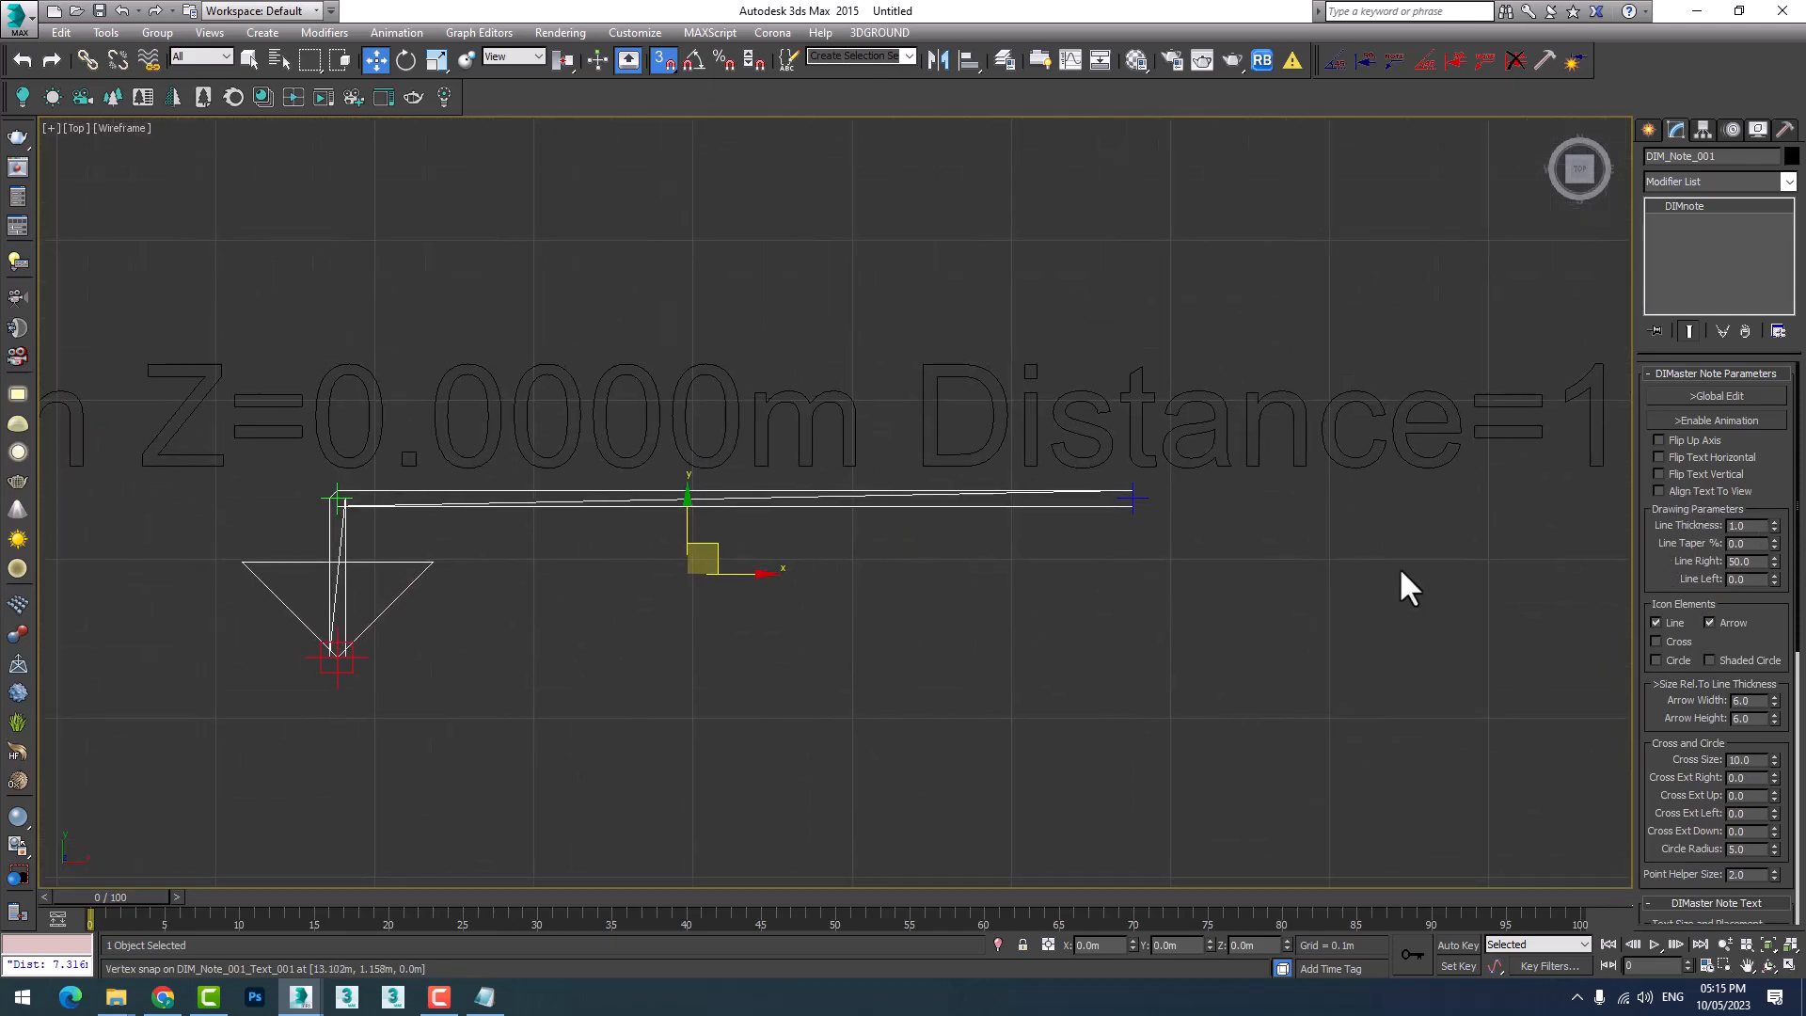
Reduce the note's Line Thickness to 0.0.
scroll(754, 574, "down", 8)
scroll(771, 564, "up", 10)
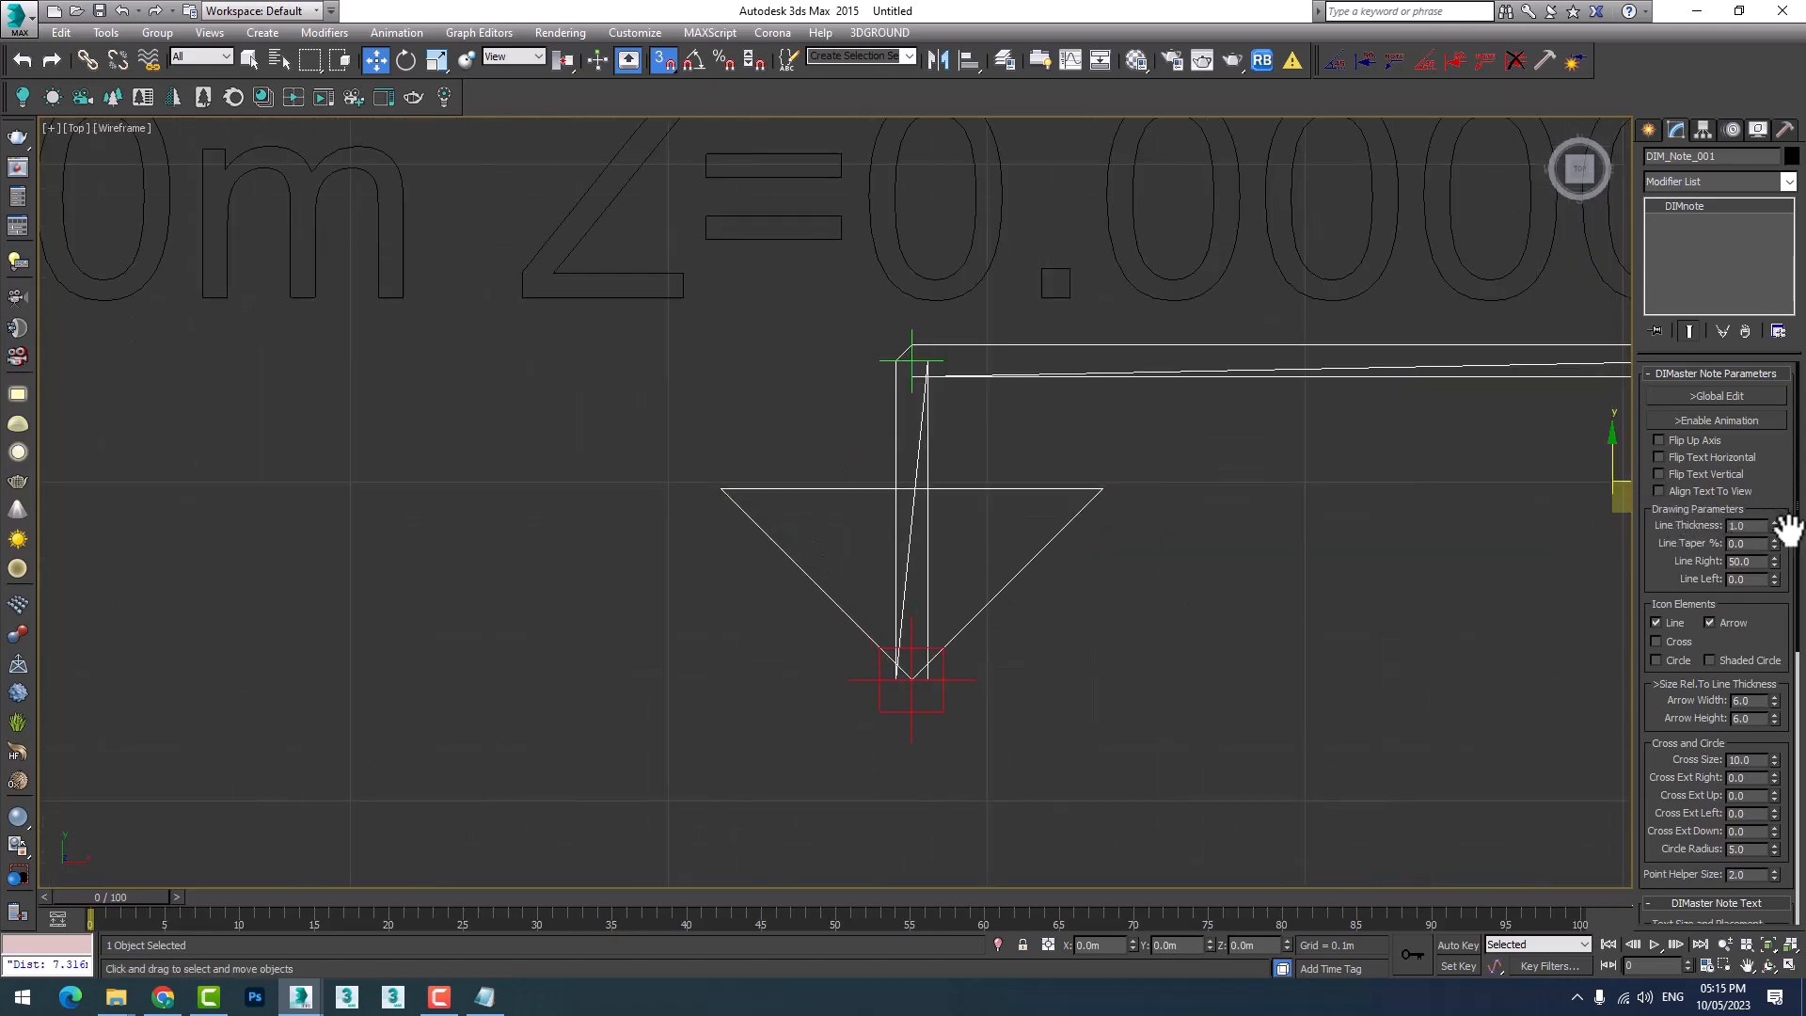
left_click_drag(1772, 523, 1786, 639)
middle_click_drag(1098, 612, 866, 730)
scroll(867, 730, "down", 3)
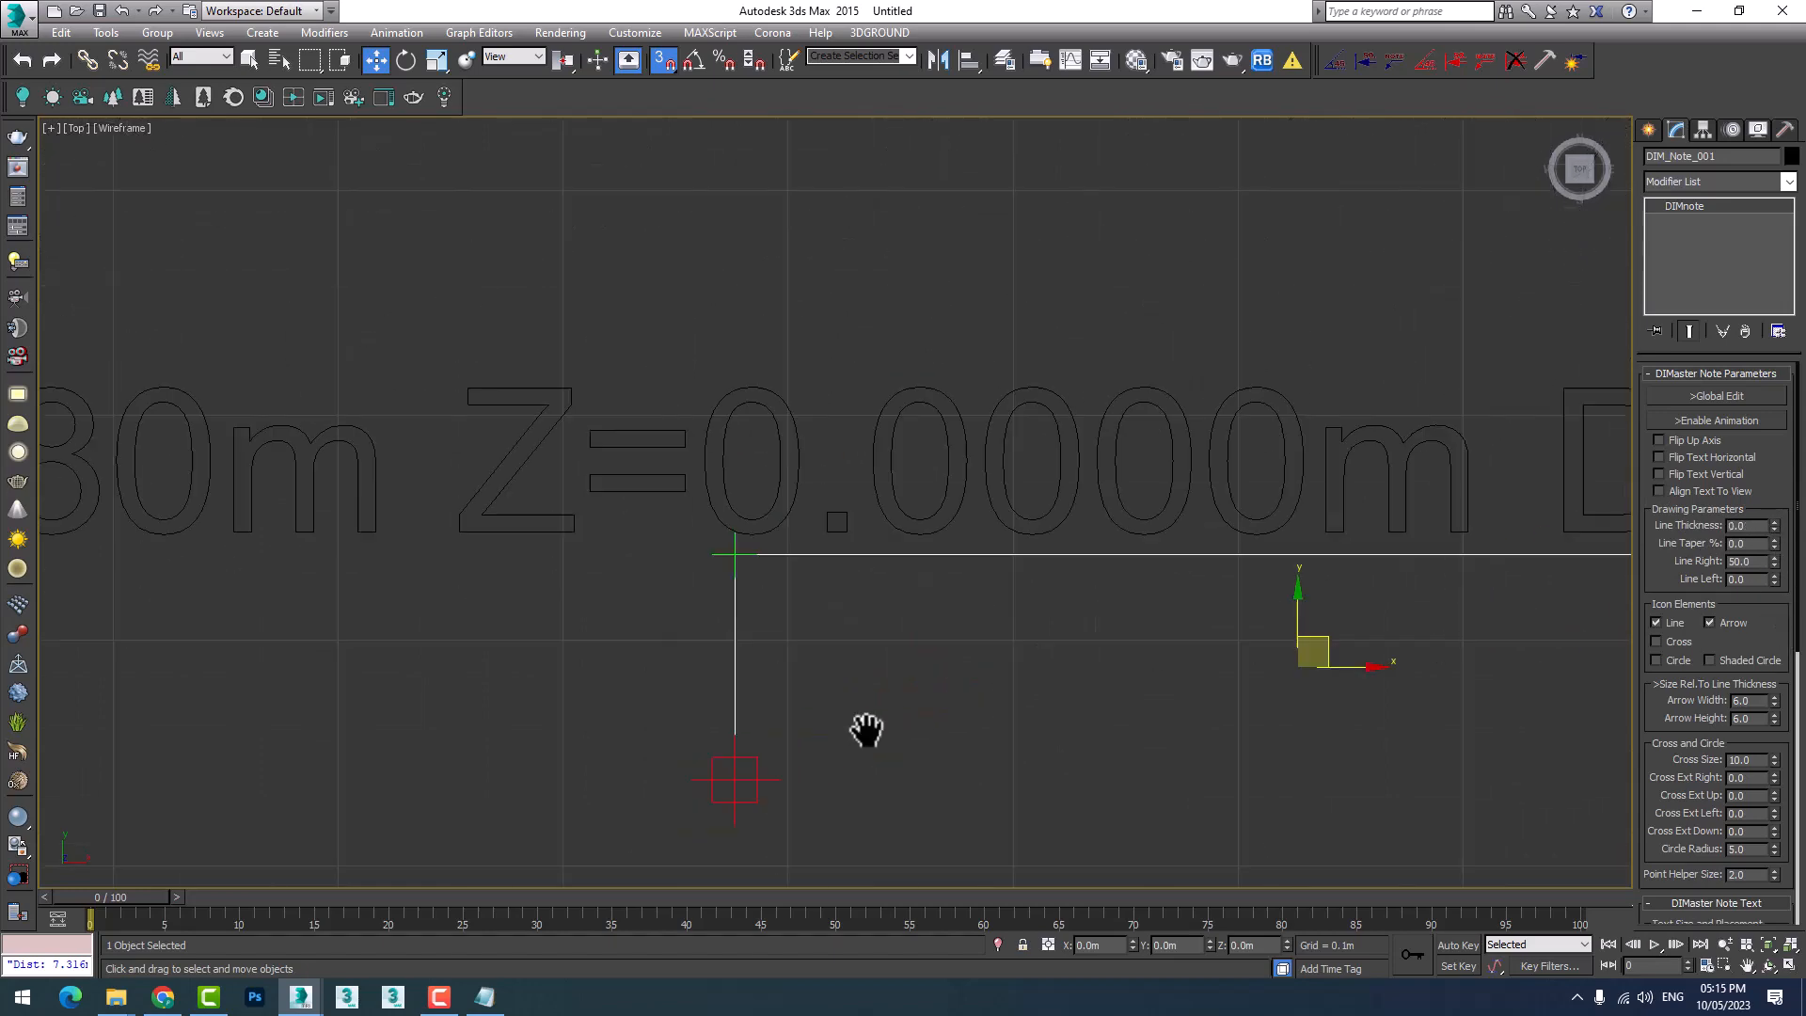
Set the note's Line Thickness to 0.74 and its Line Taper to 100%.
scroll(1307, 659, "up", 2)
middle_click_drag(386, 863, 828, 664)
scroll(827, 664, "up", 3)
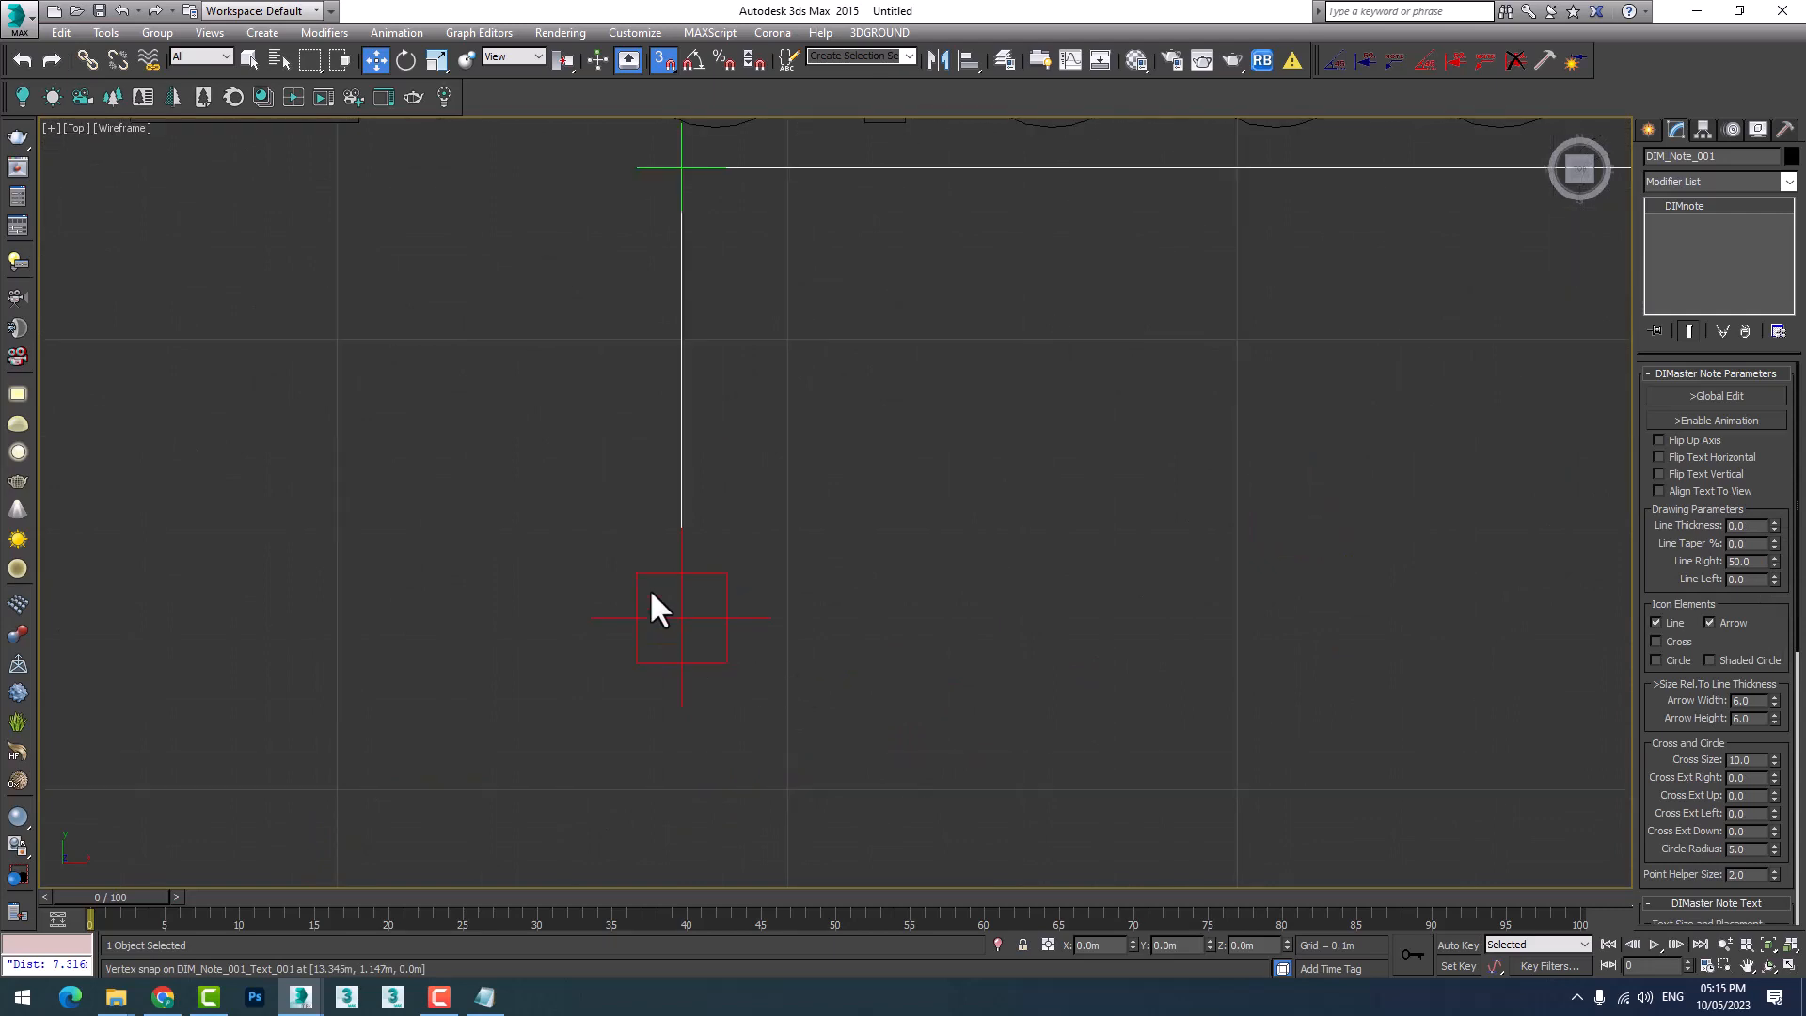
left_click_drag(1774, 523, 1776, 456)
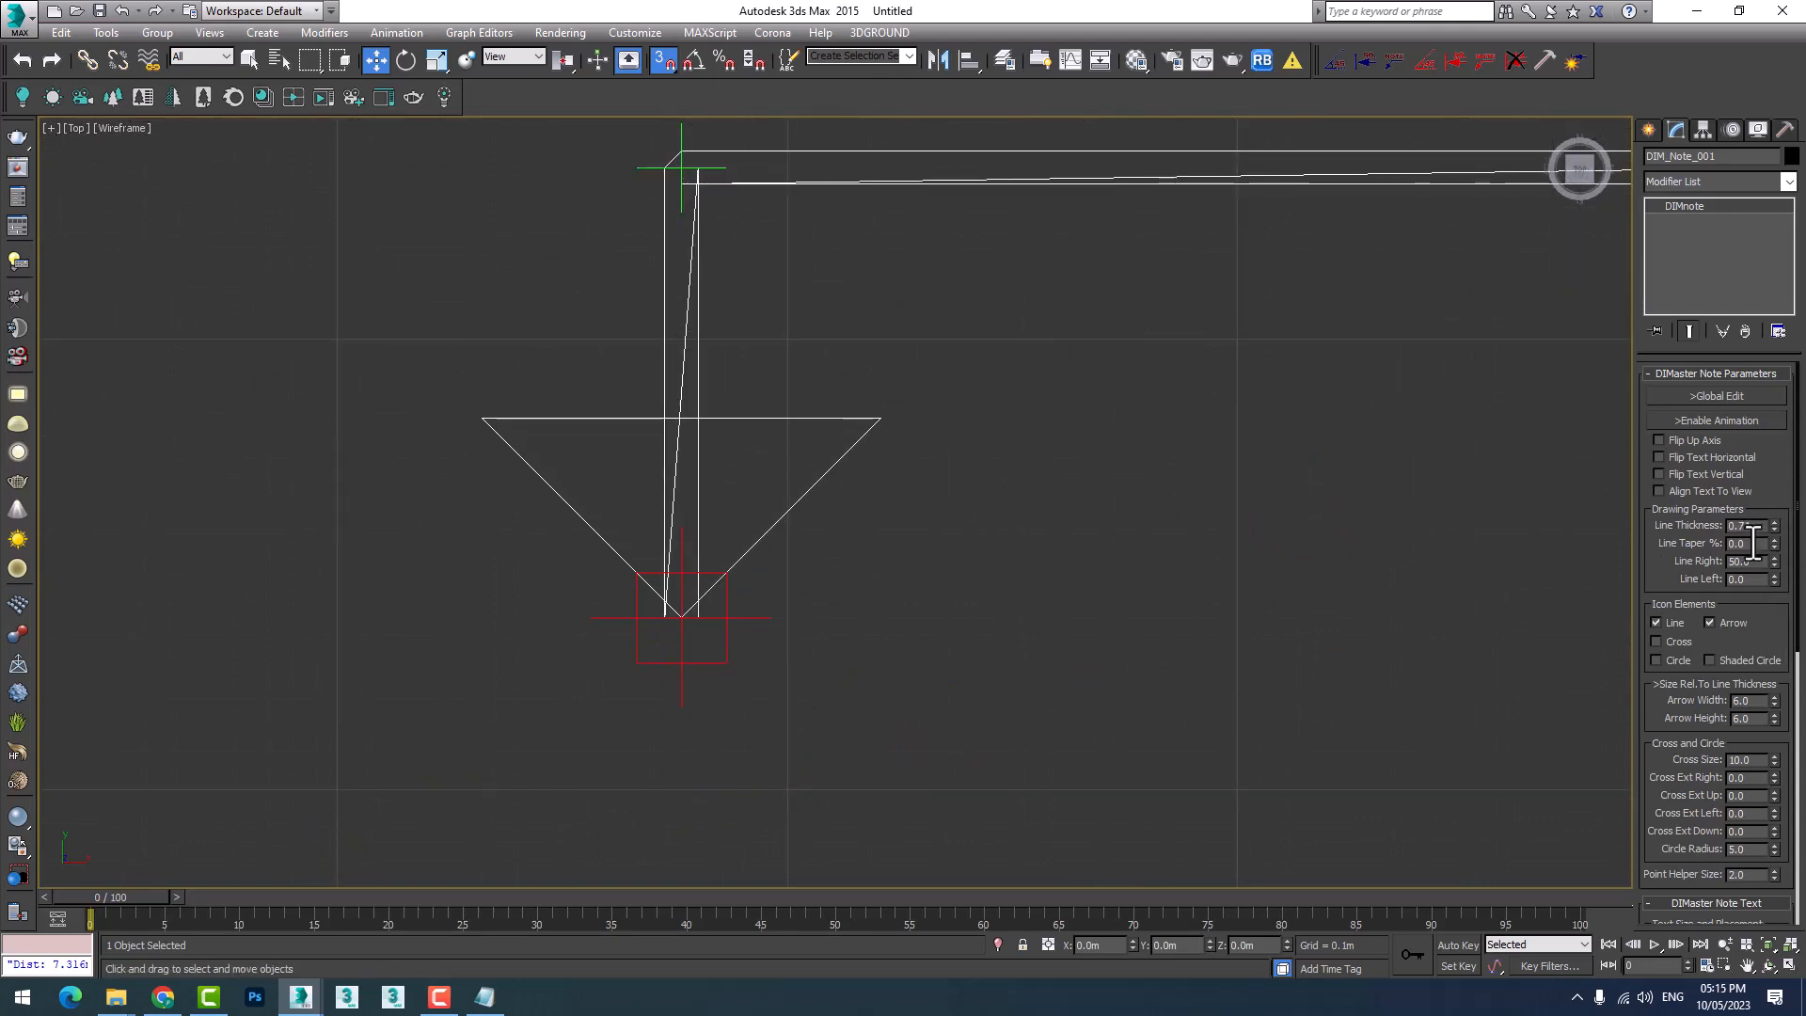
left_click_drag(1772, 546, 1423, 366)
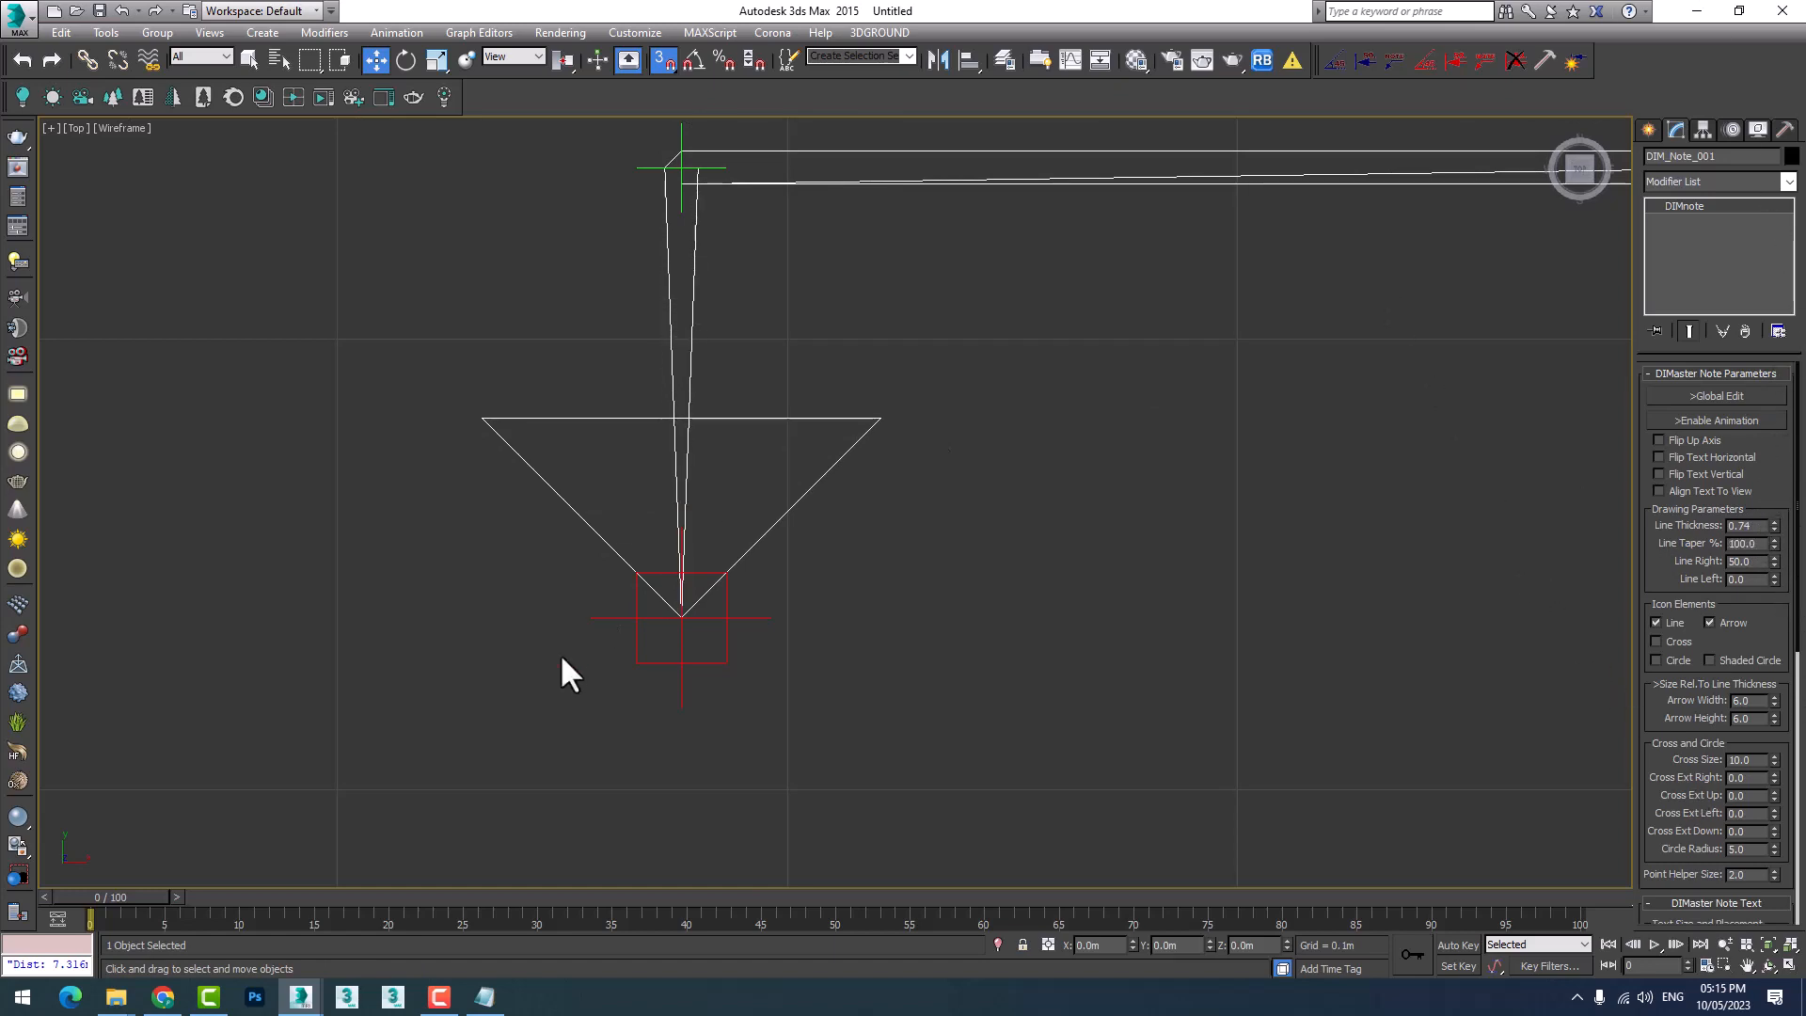
Reset the note's Line Taper to 0%.
scroll(710, 663, "down", 3)
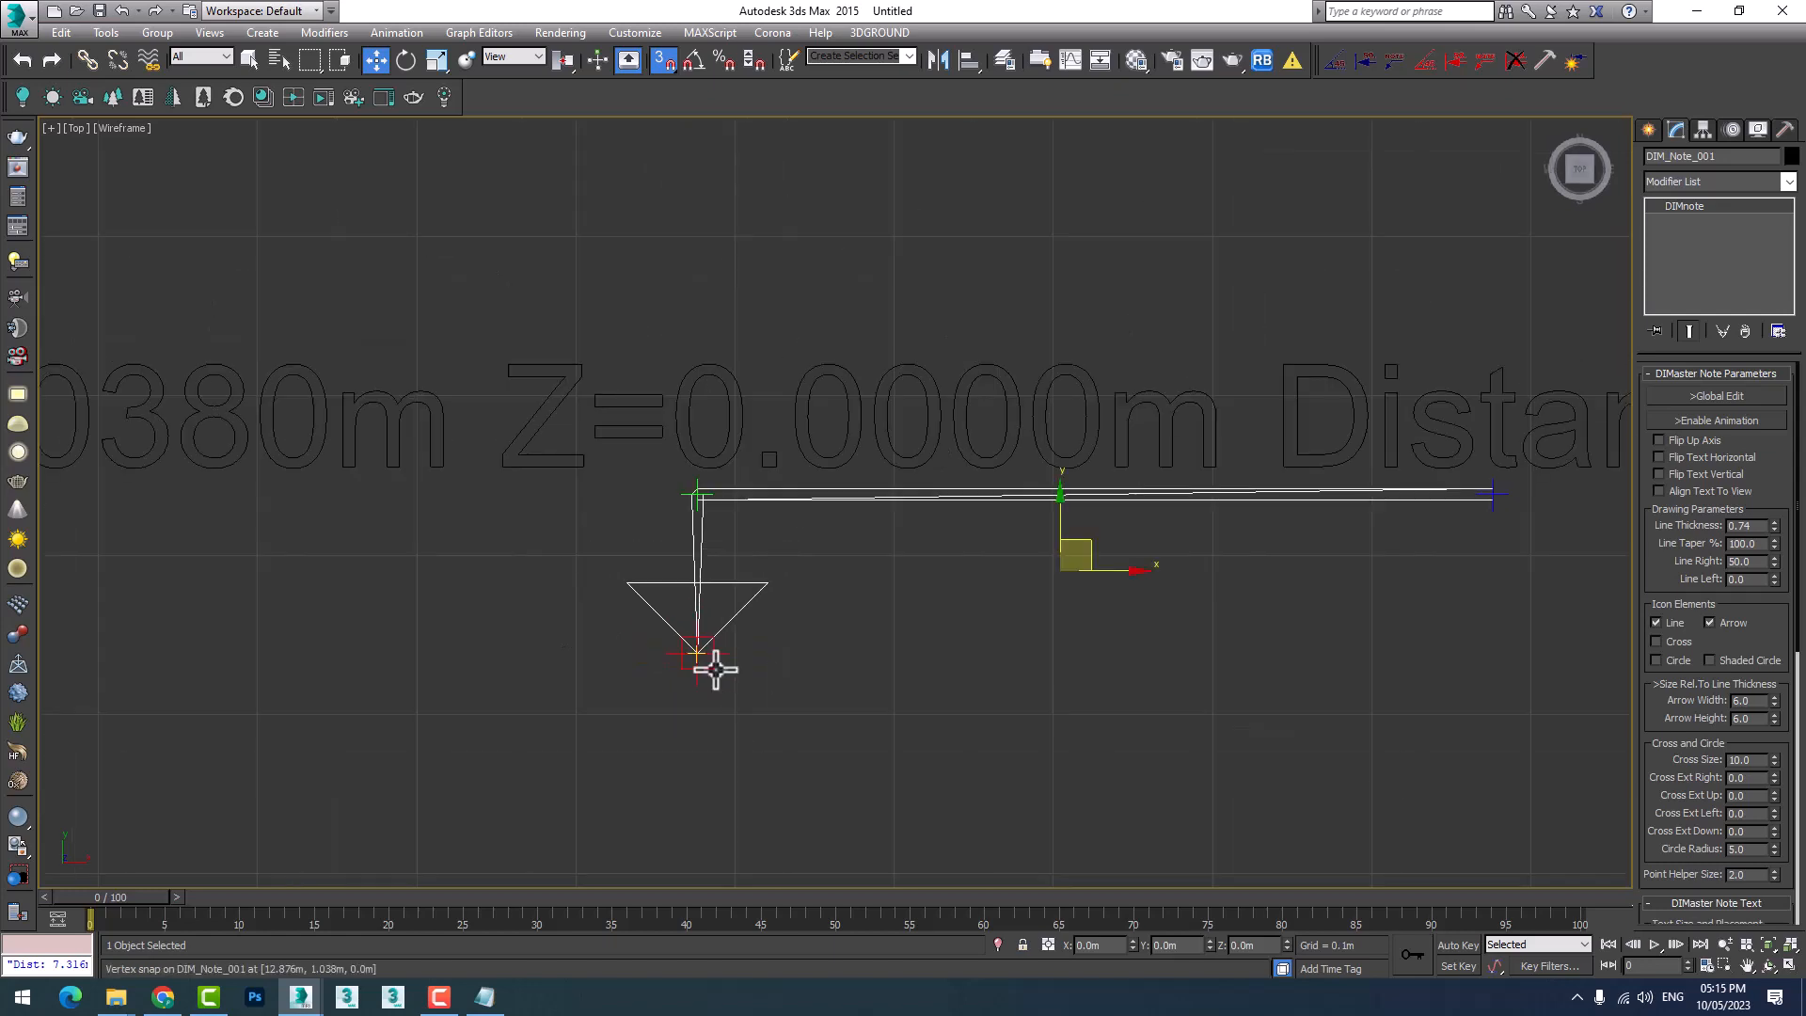
scroll(724, 658, "up", 3)
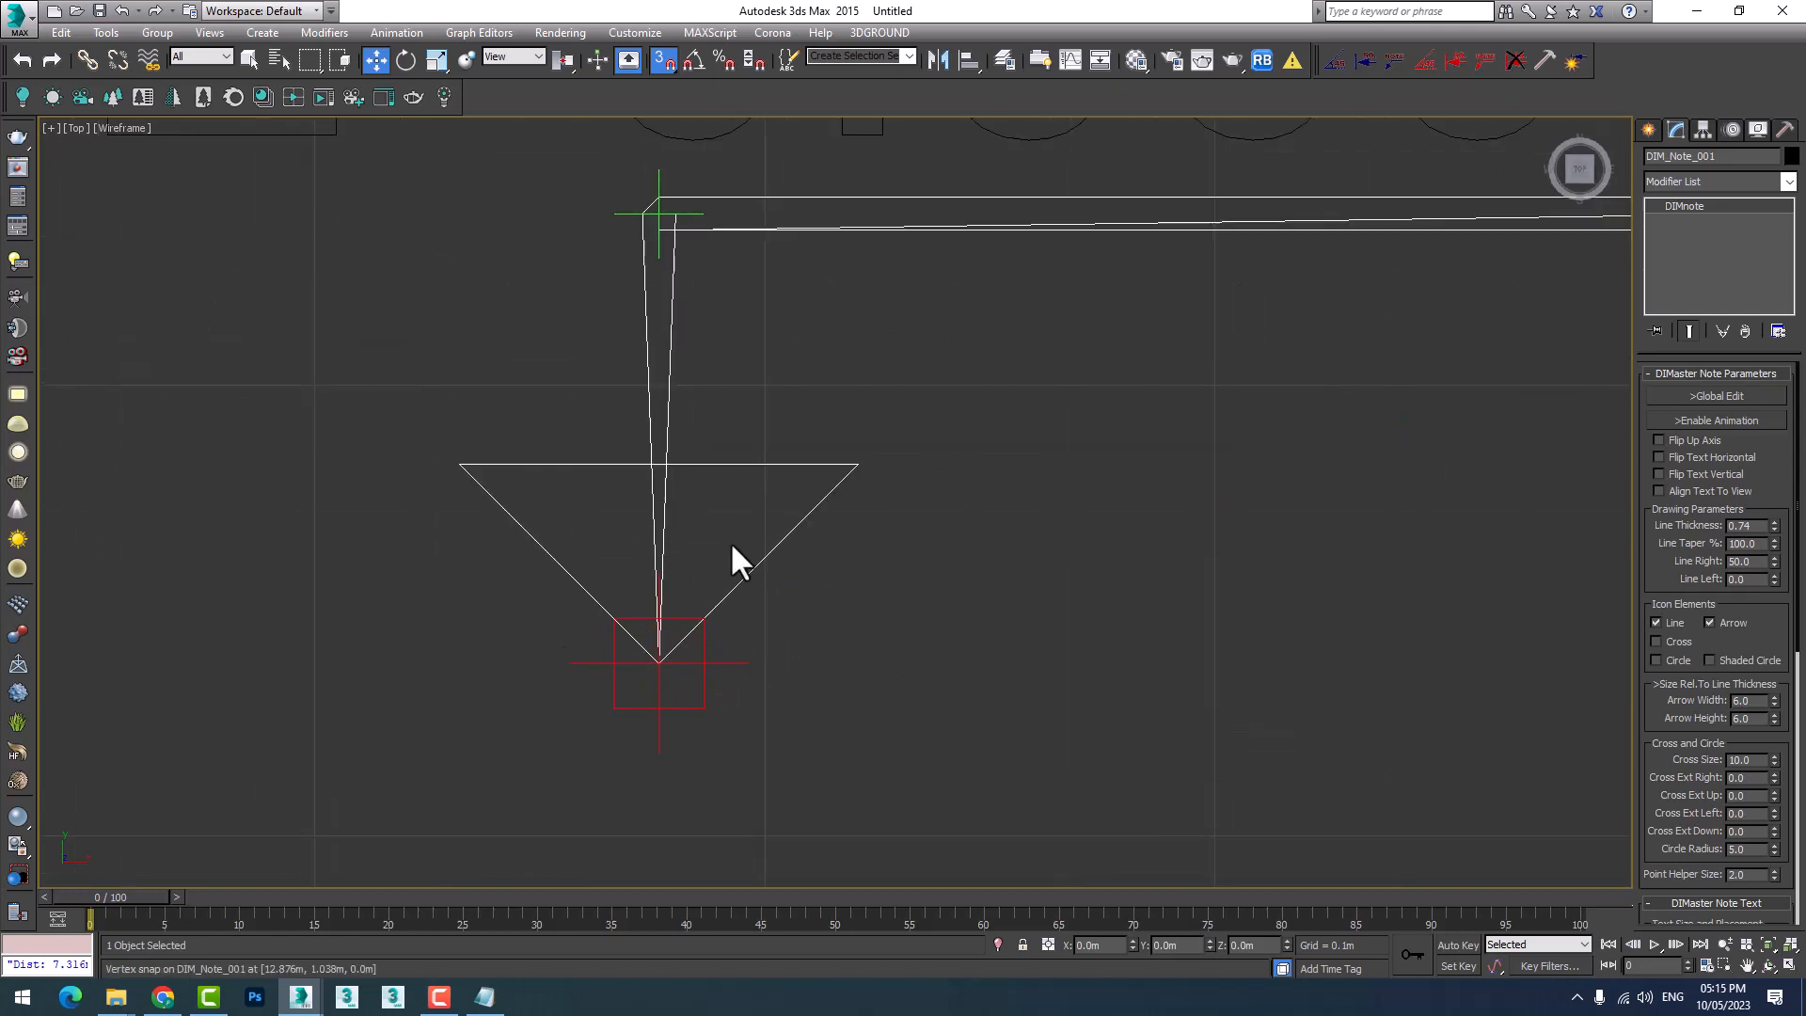
right_click(1774, 544)
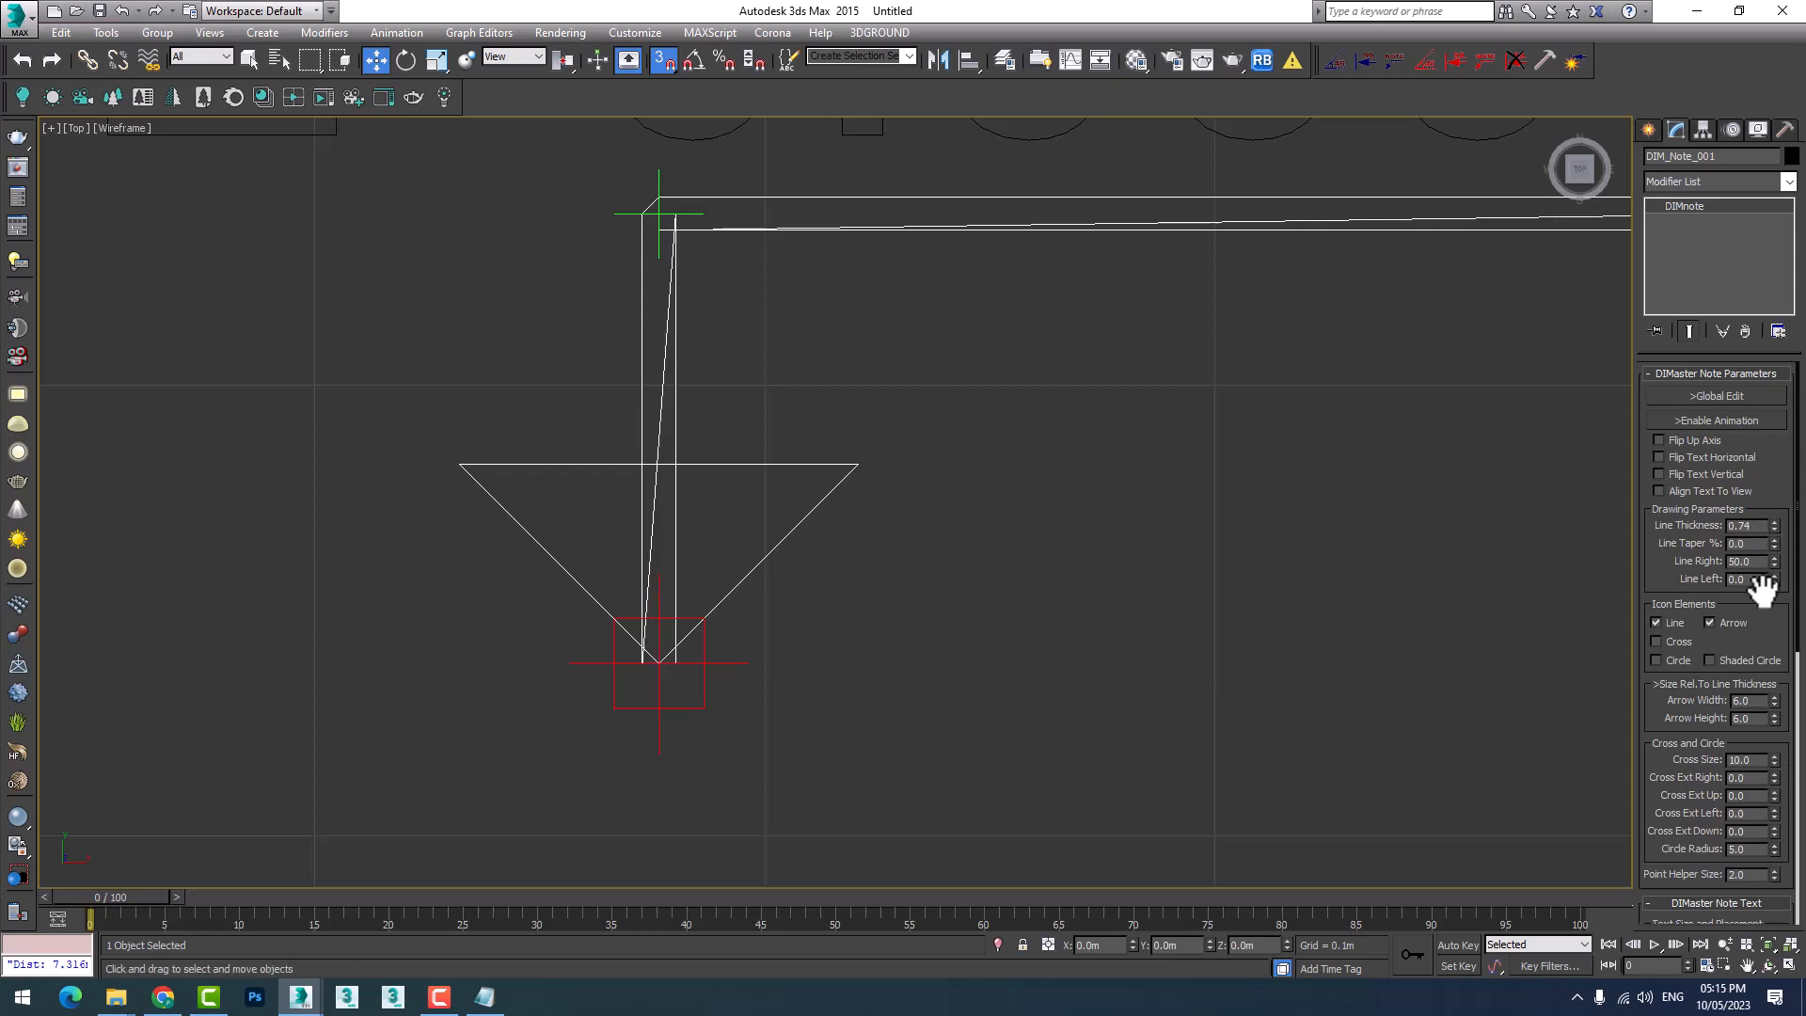
Try several Line Right lengths for the note, ending at 116.19 so the line reaches the end of the text.
left_click_drag(1774, 557, 1098, 3)
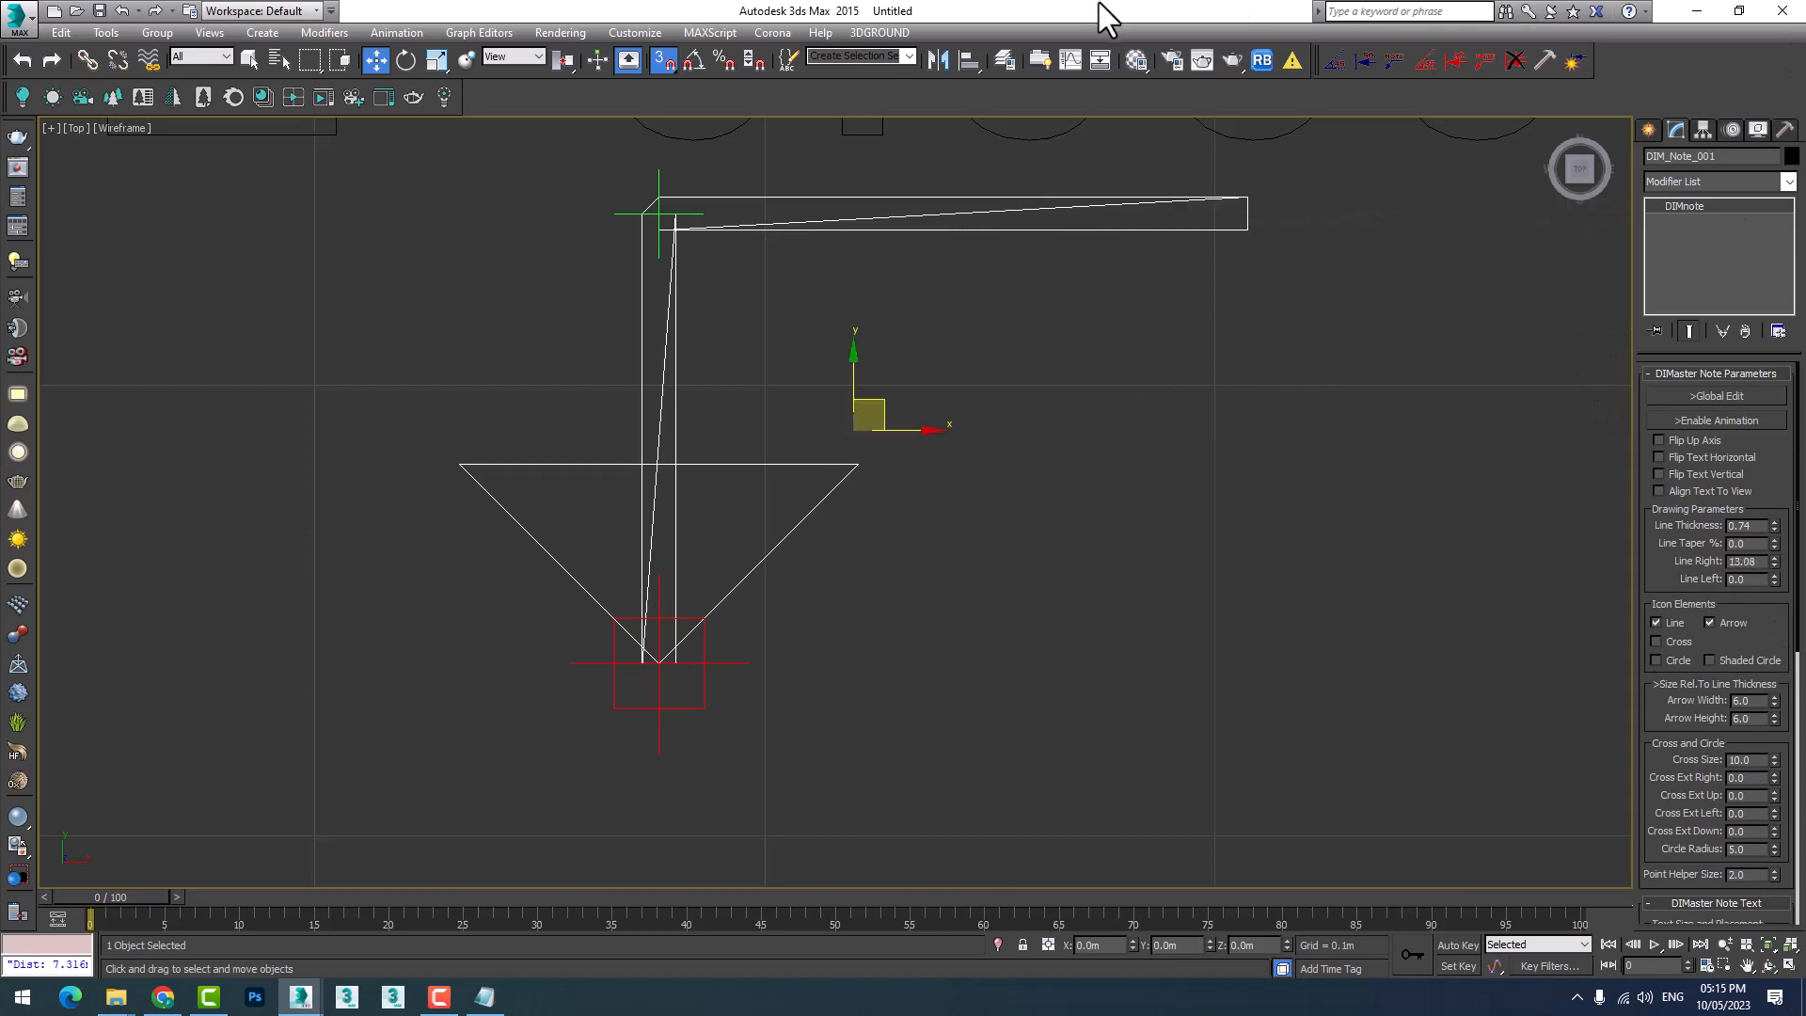
scroll(1092, 508, "down", 4)
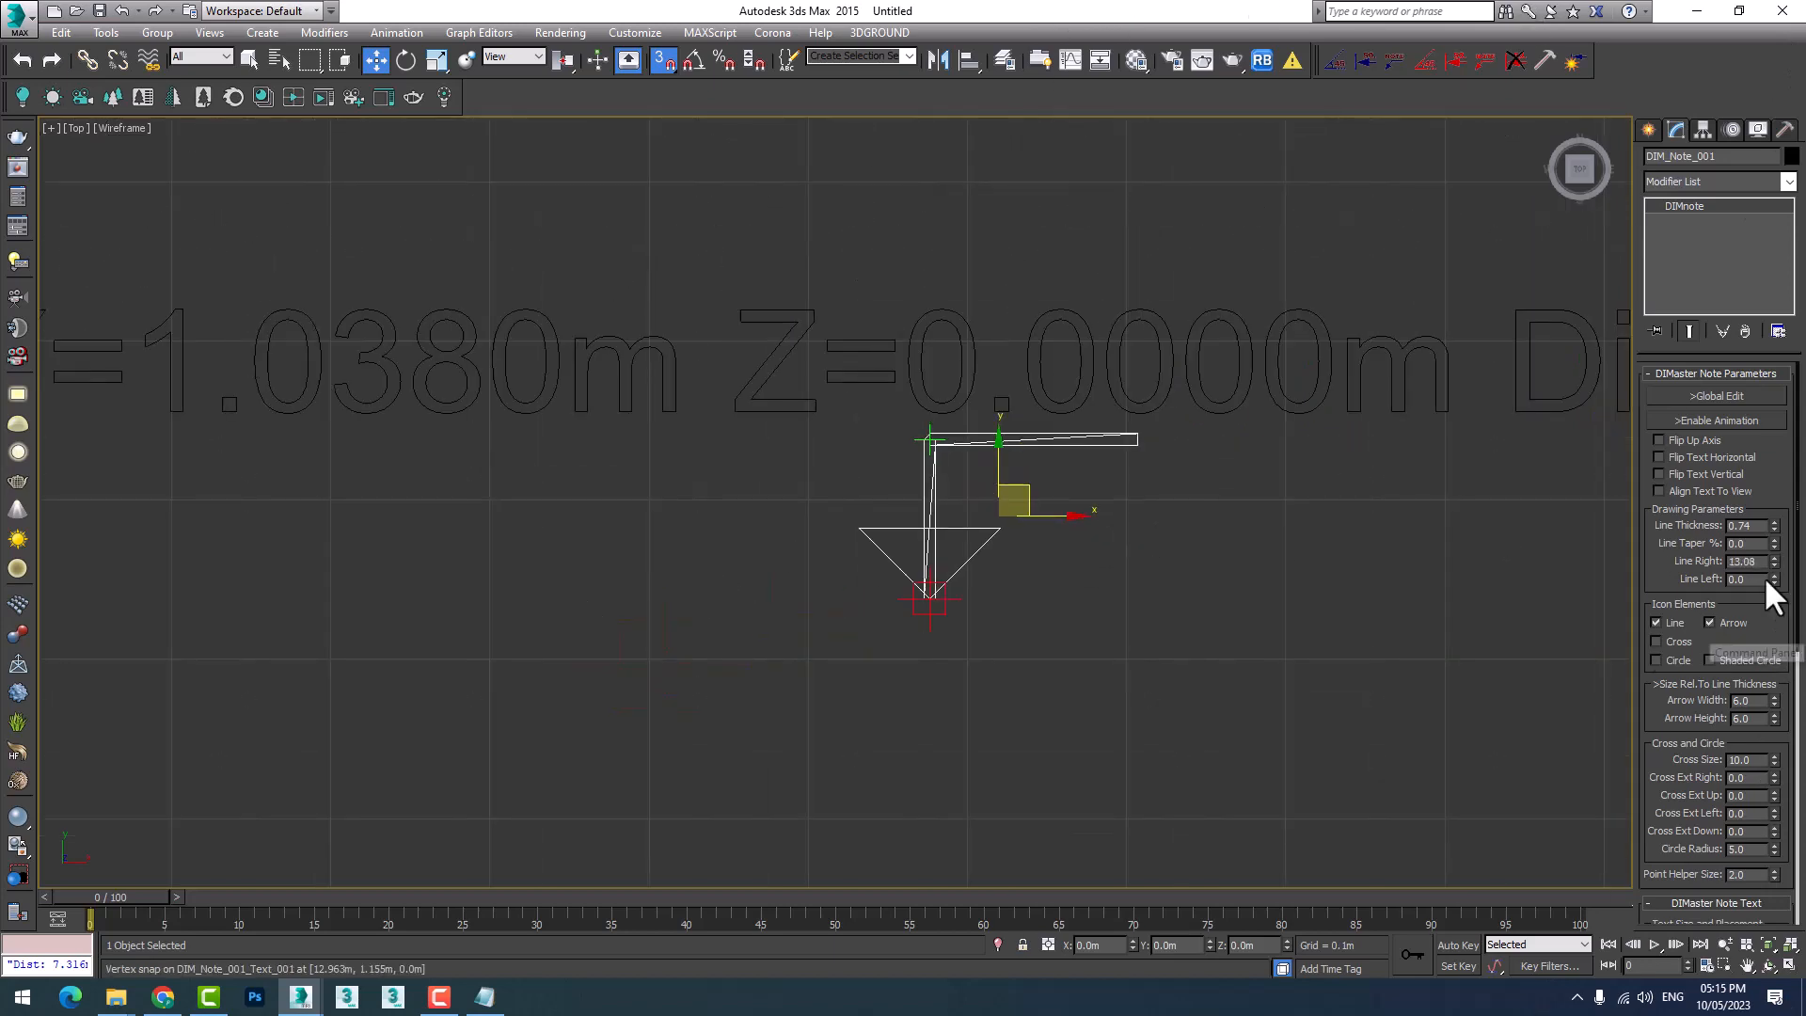
left_click_drag(1776, 558, 1797, 450)
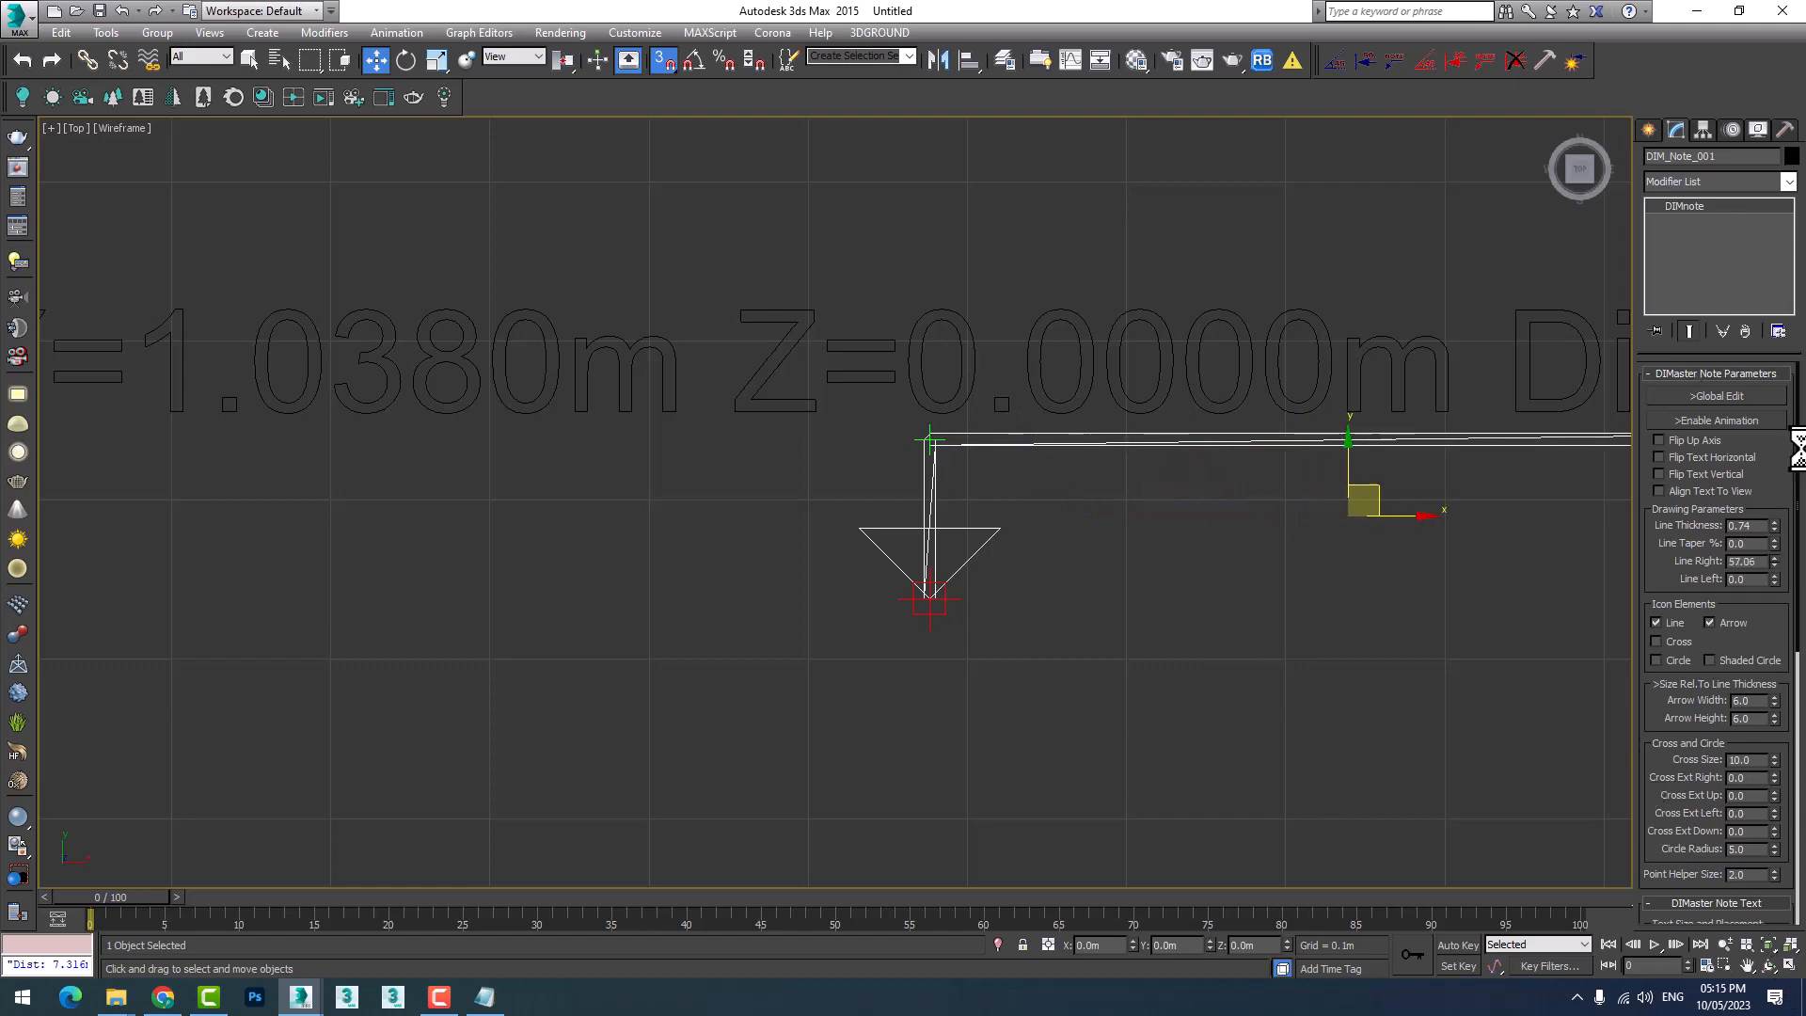
middle_click_drag(941, 721, 534, 823)
scroll(535, 823, "down", 3)
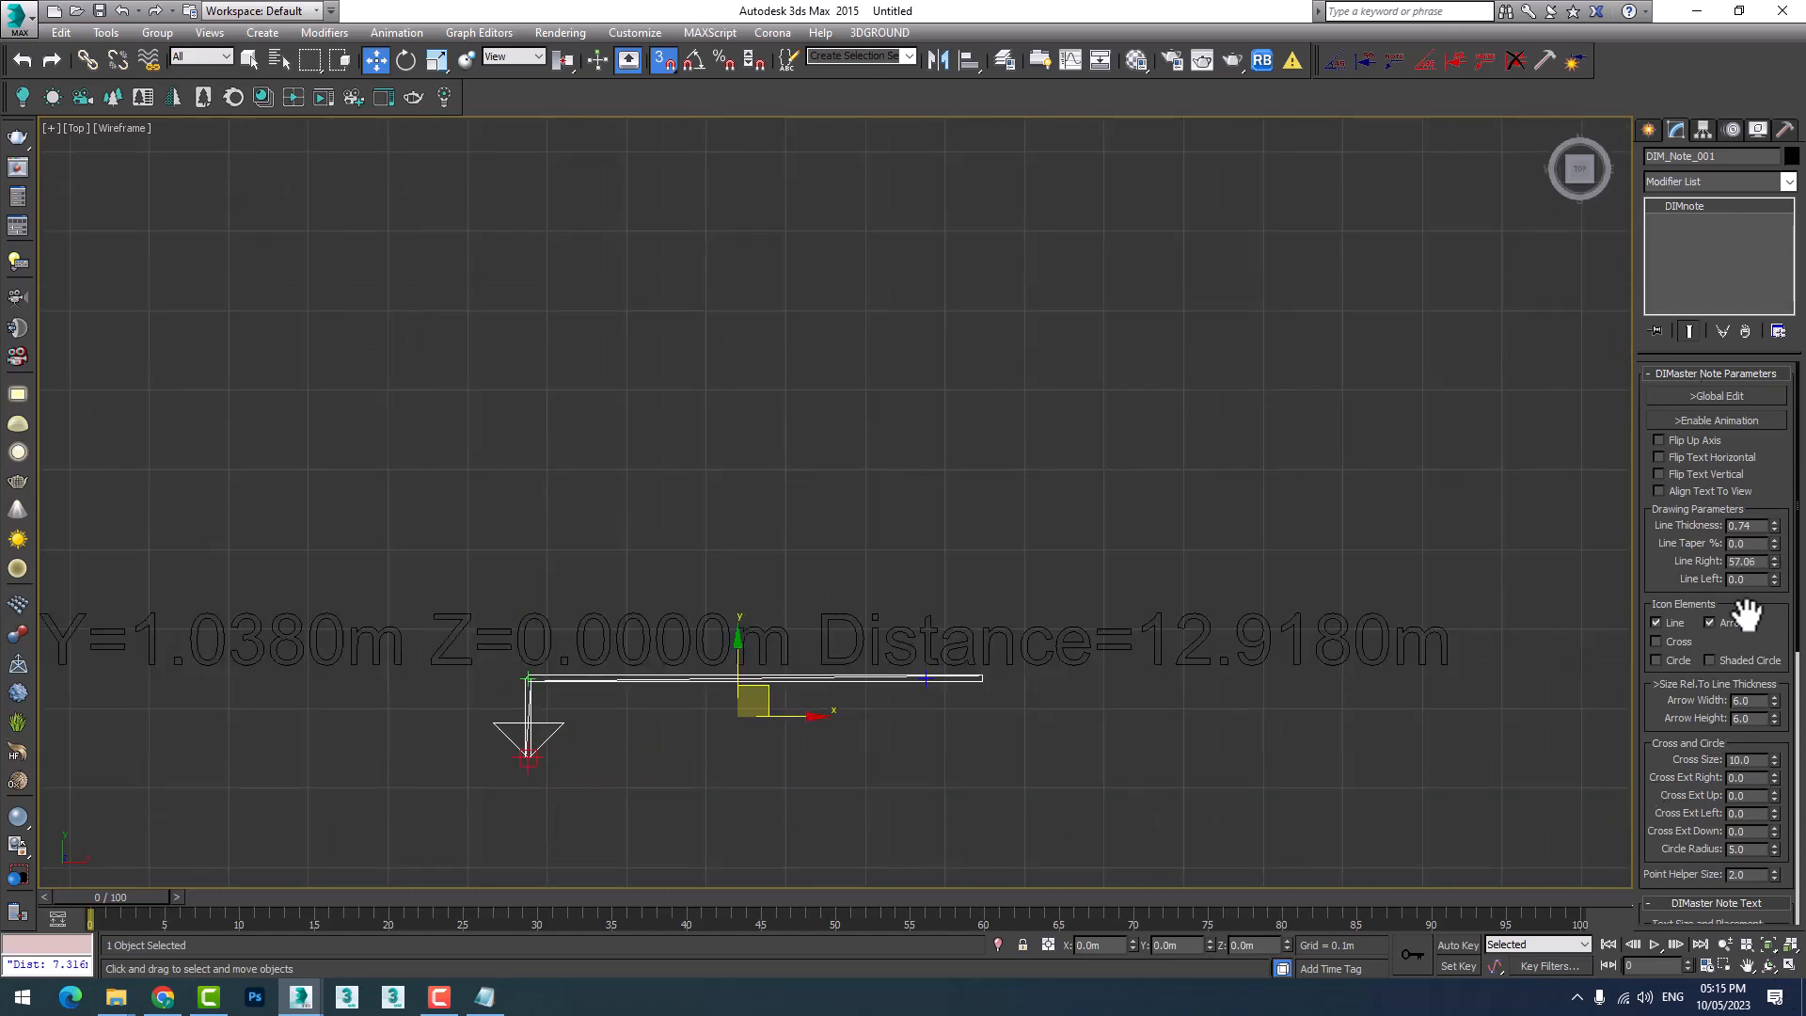
left_click_drag(1774, 561, 771, 38)
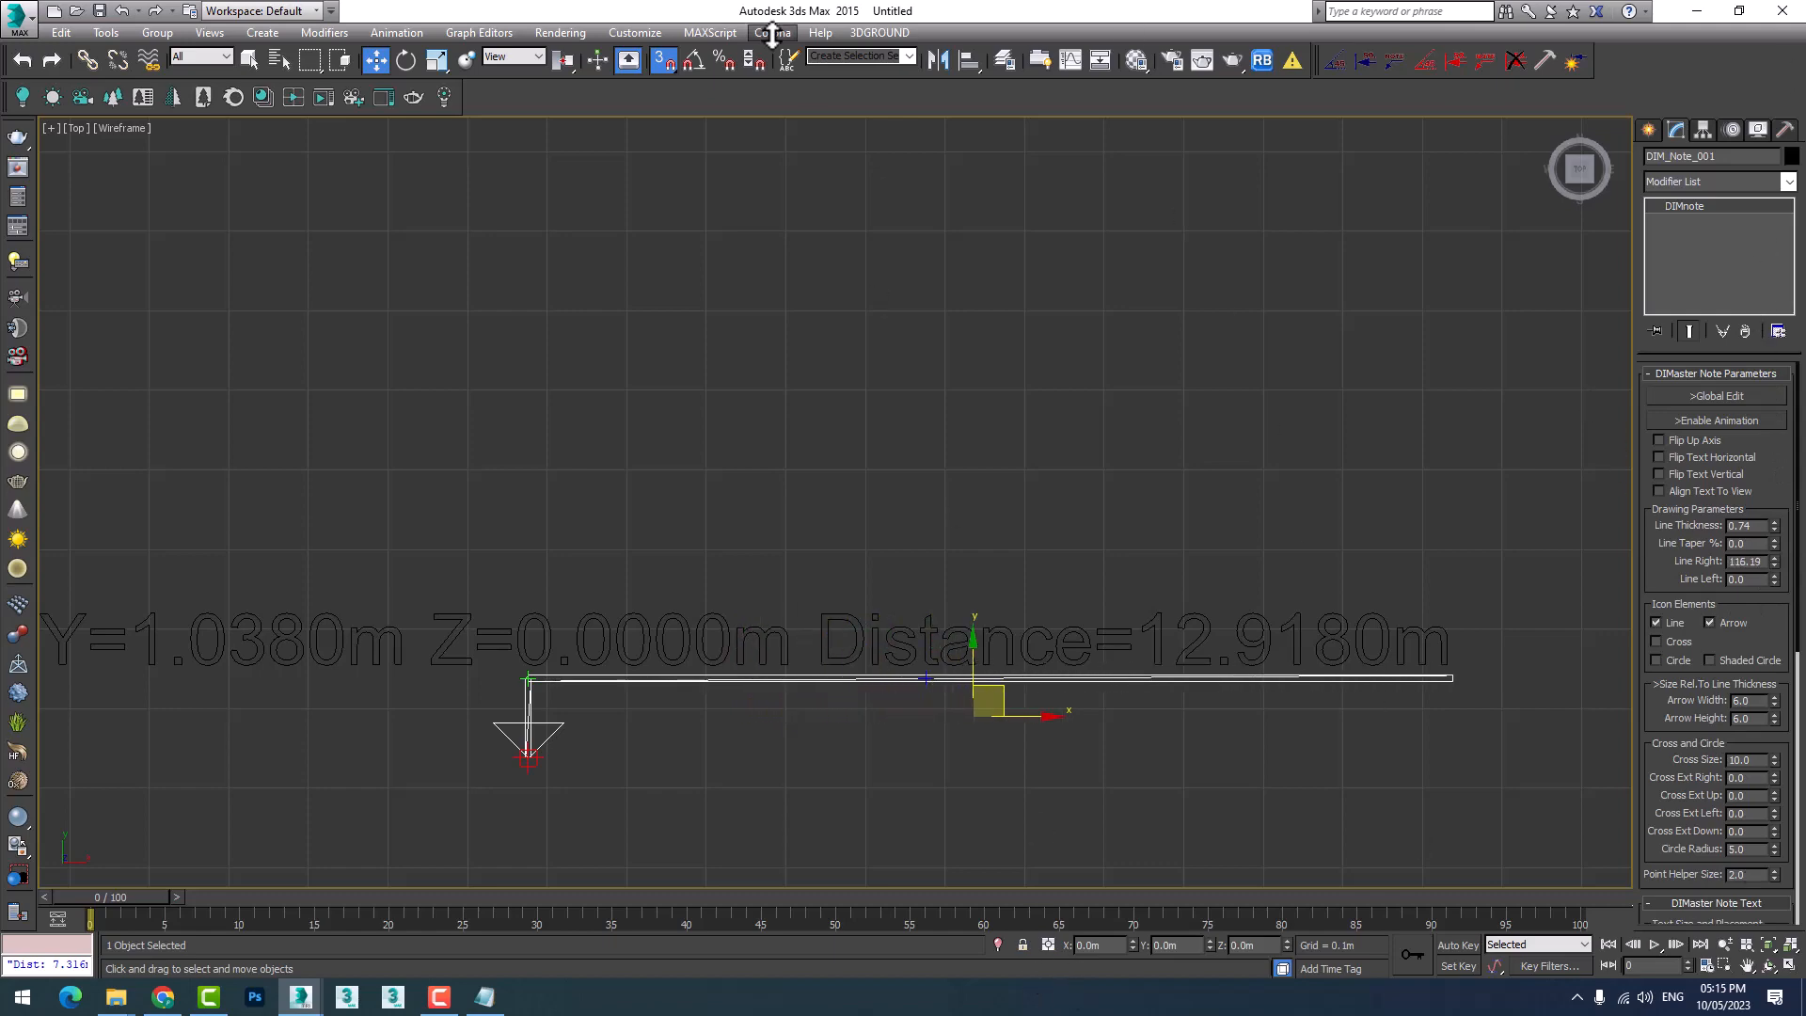
Extend the note's line under the start of the text by setting Line Left to 72.21.
middle_click_drag(657, 677, 1316, 658)
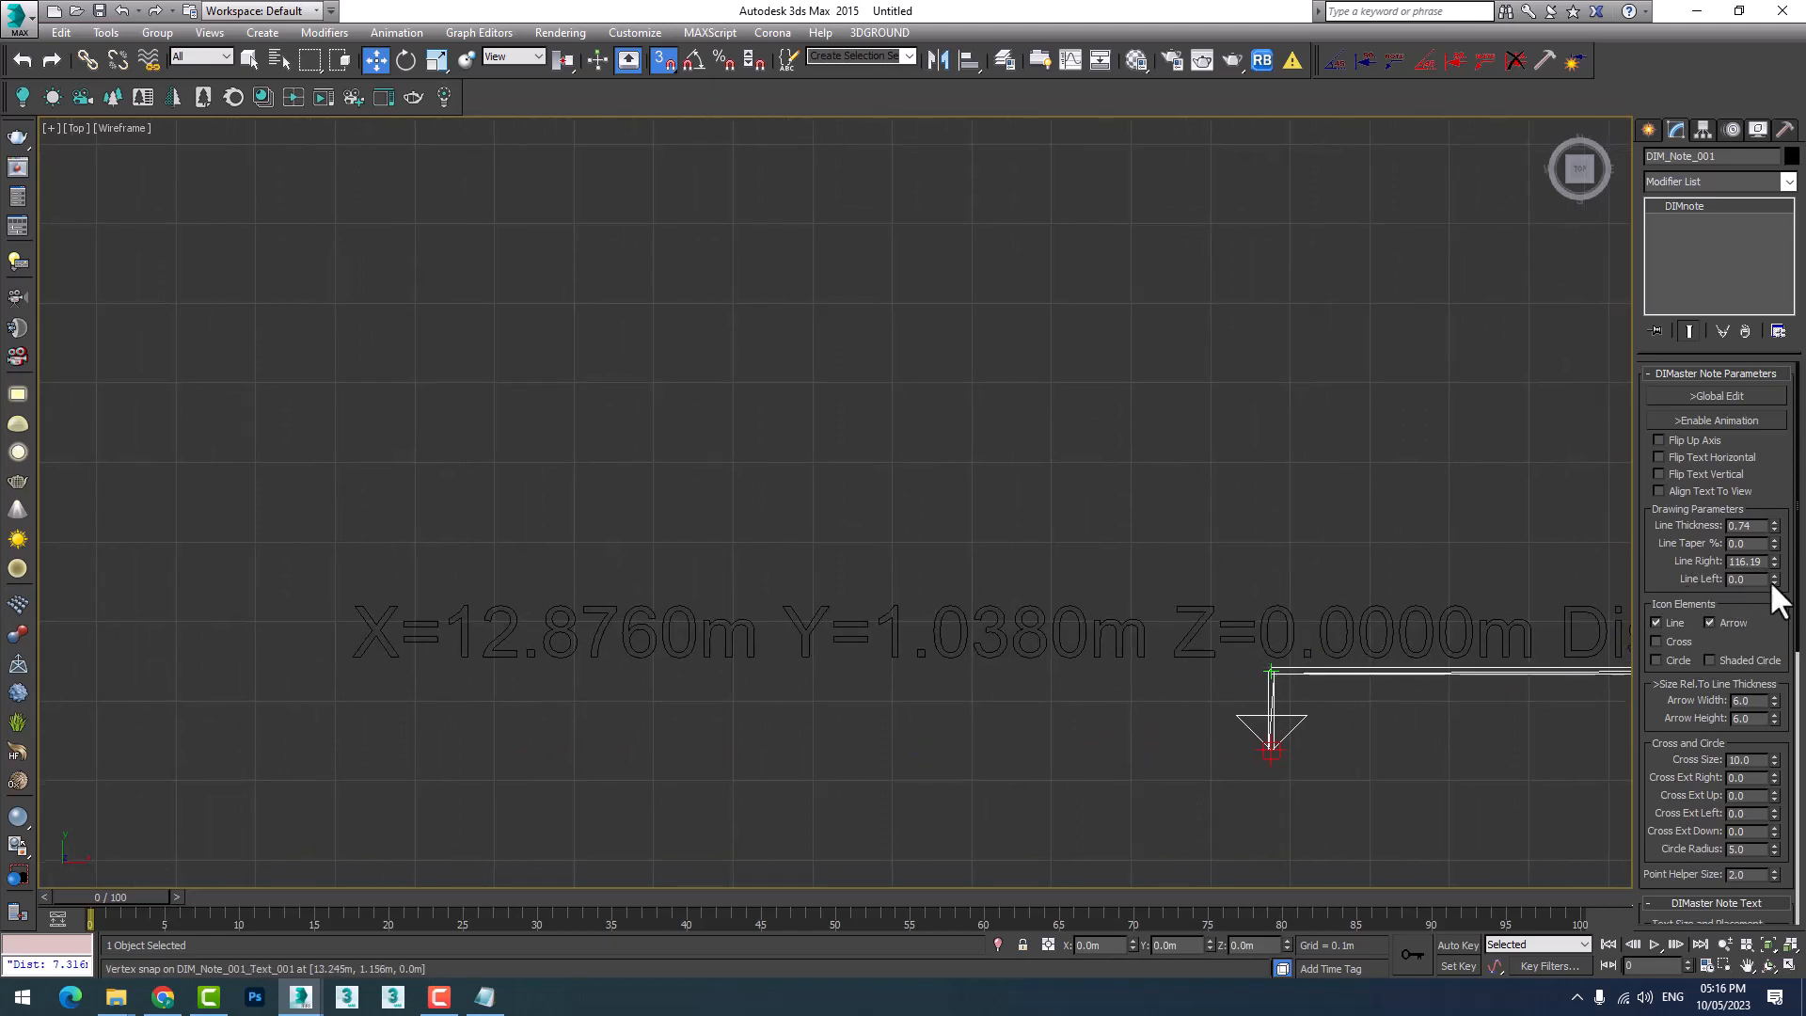
left_click_drag(1773, 580, 508, 927)
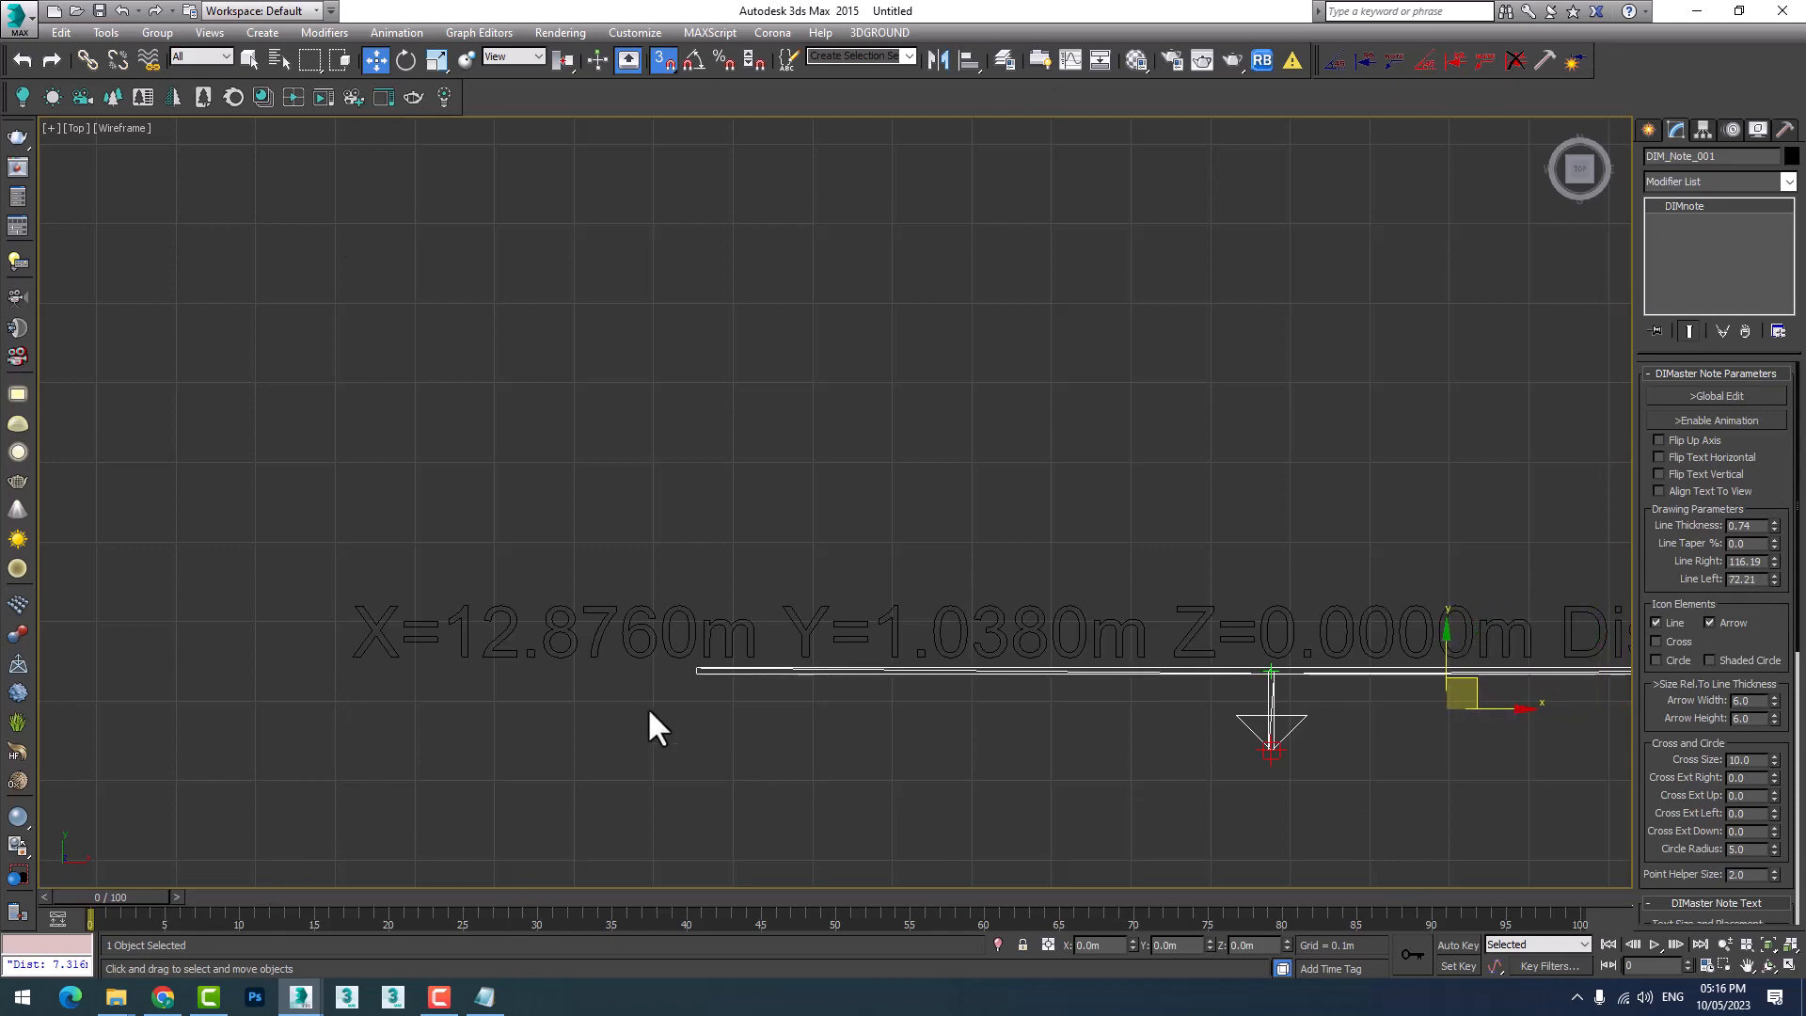
middle_click_drag(750, 718, 355, 564)
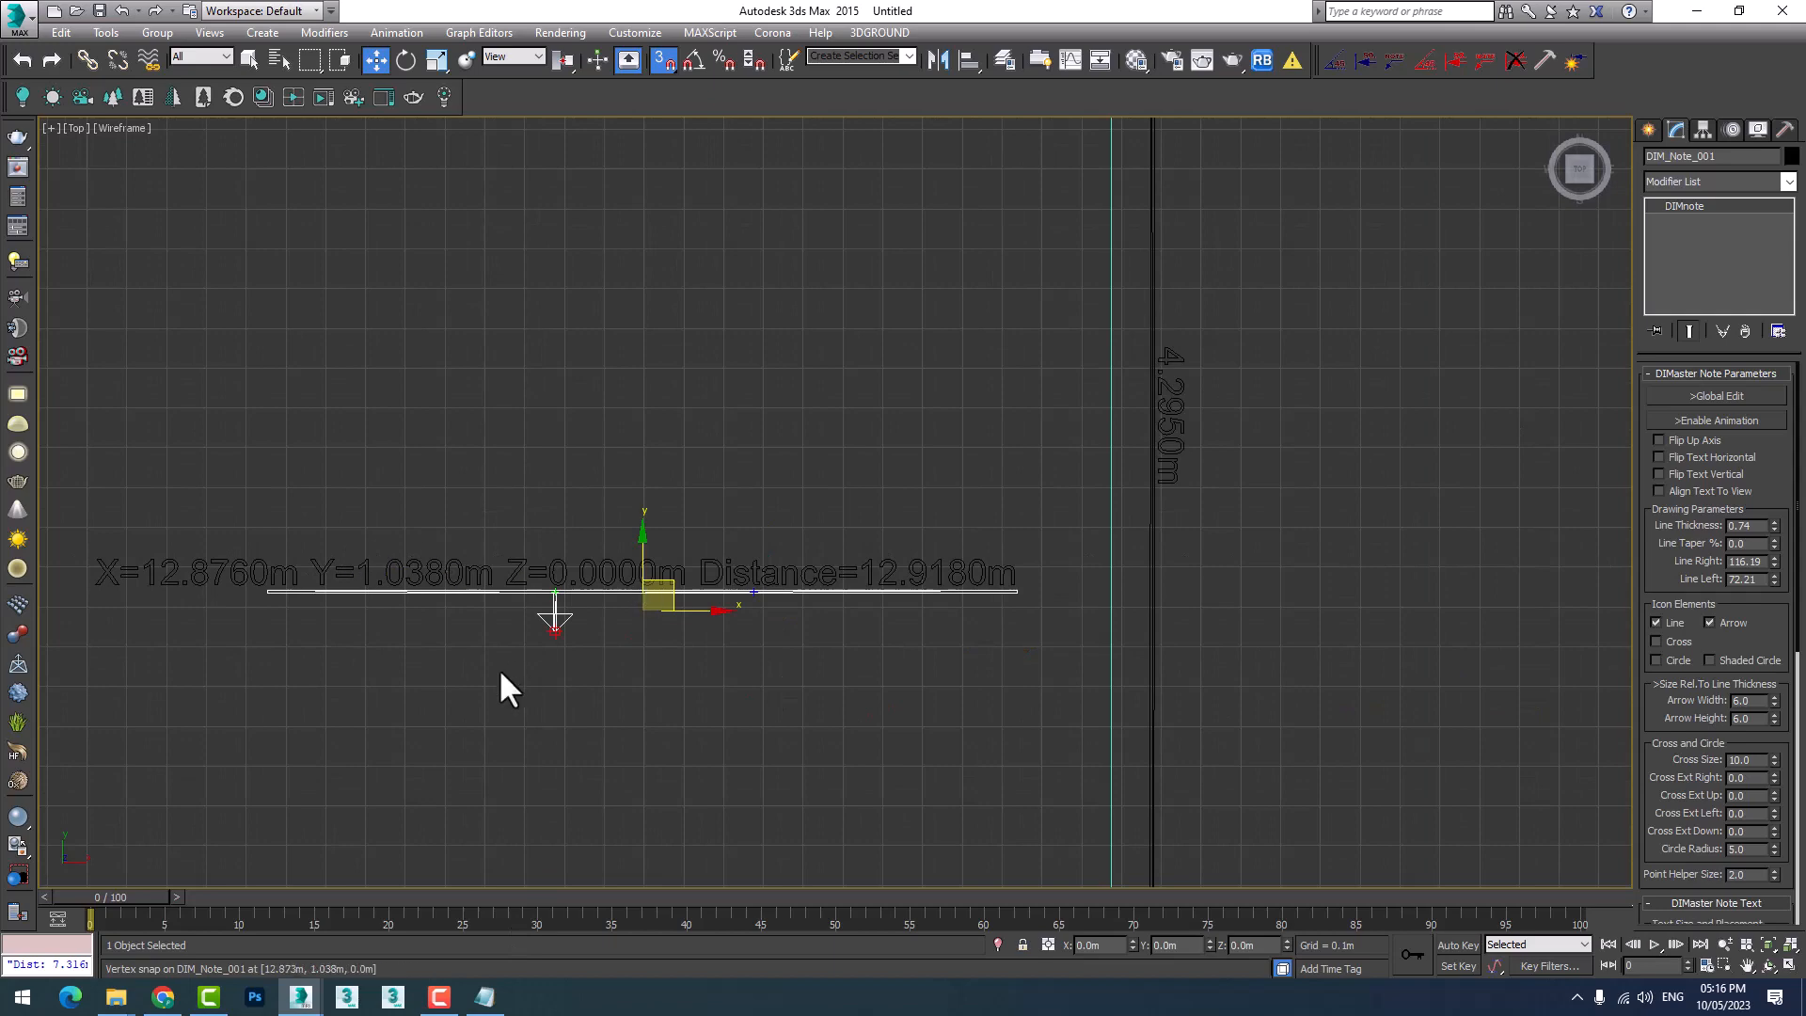
Turn the note's Line icon element off and back on, viewing the arrow by itself.
scroll(501, 672, "up", 4)
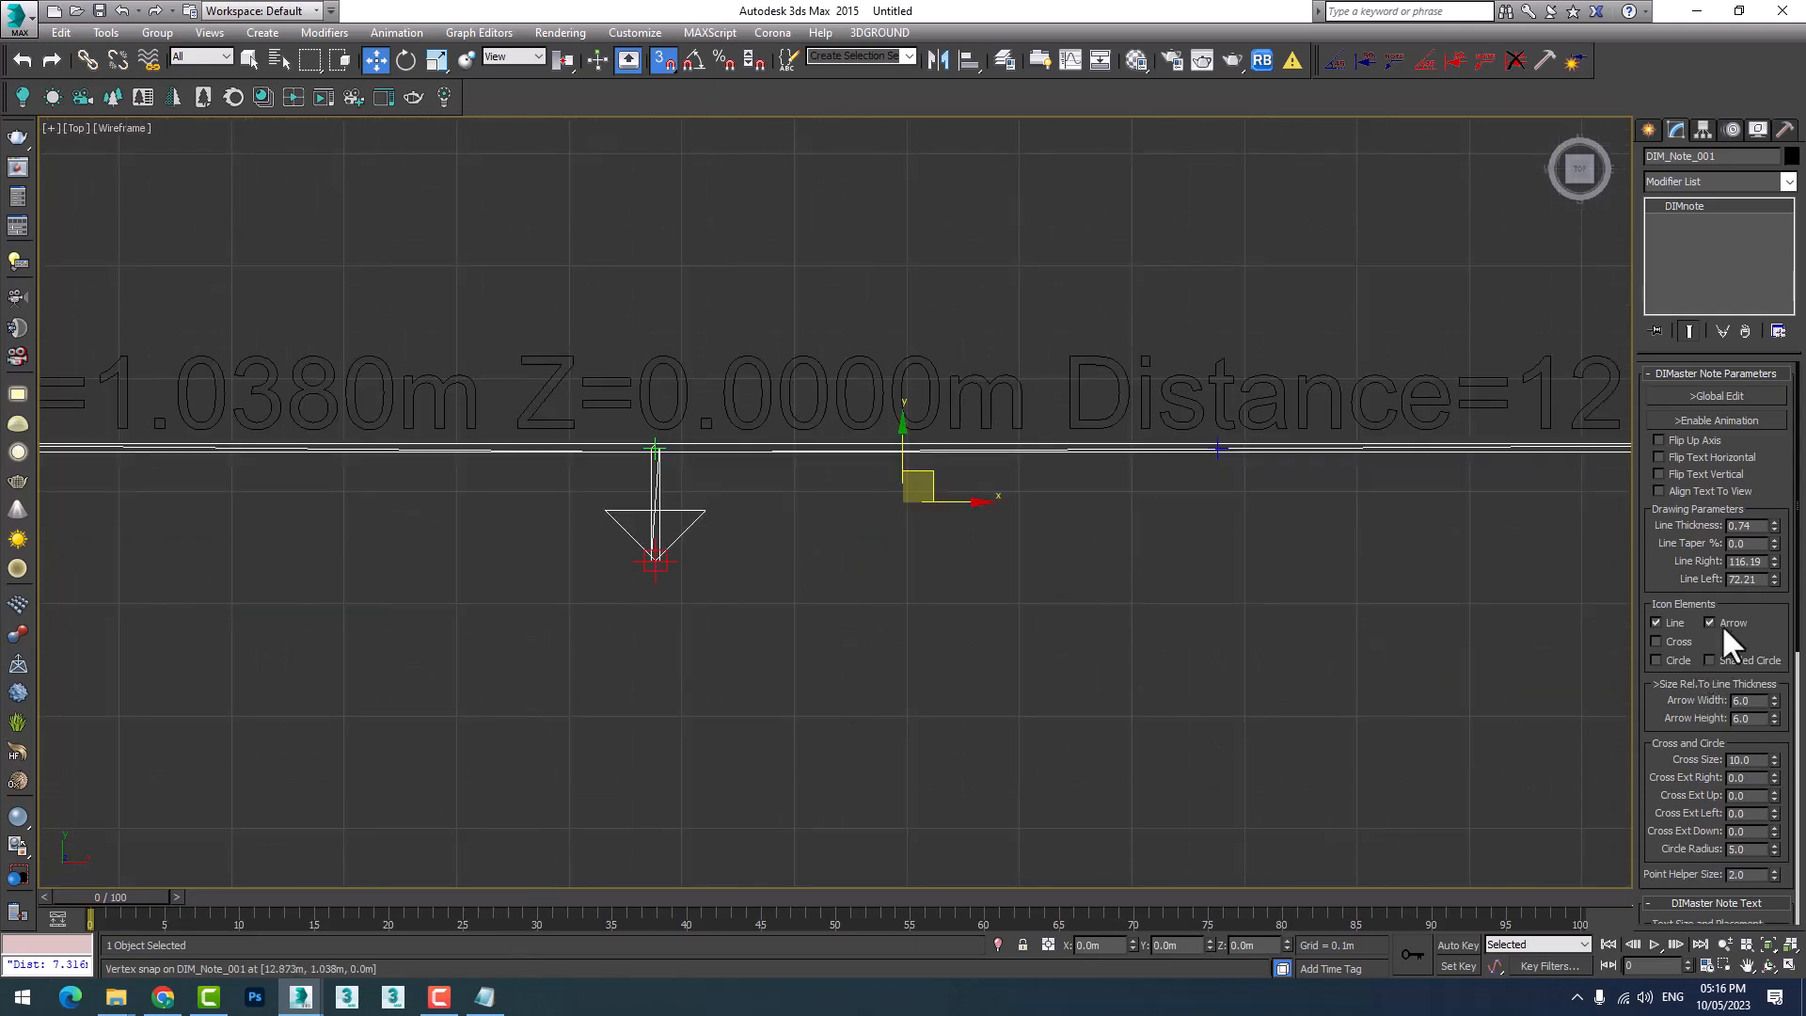
left_click(1671, 619)
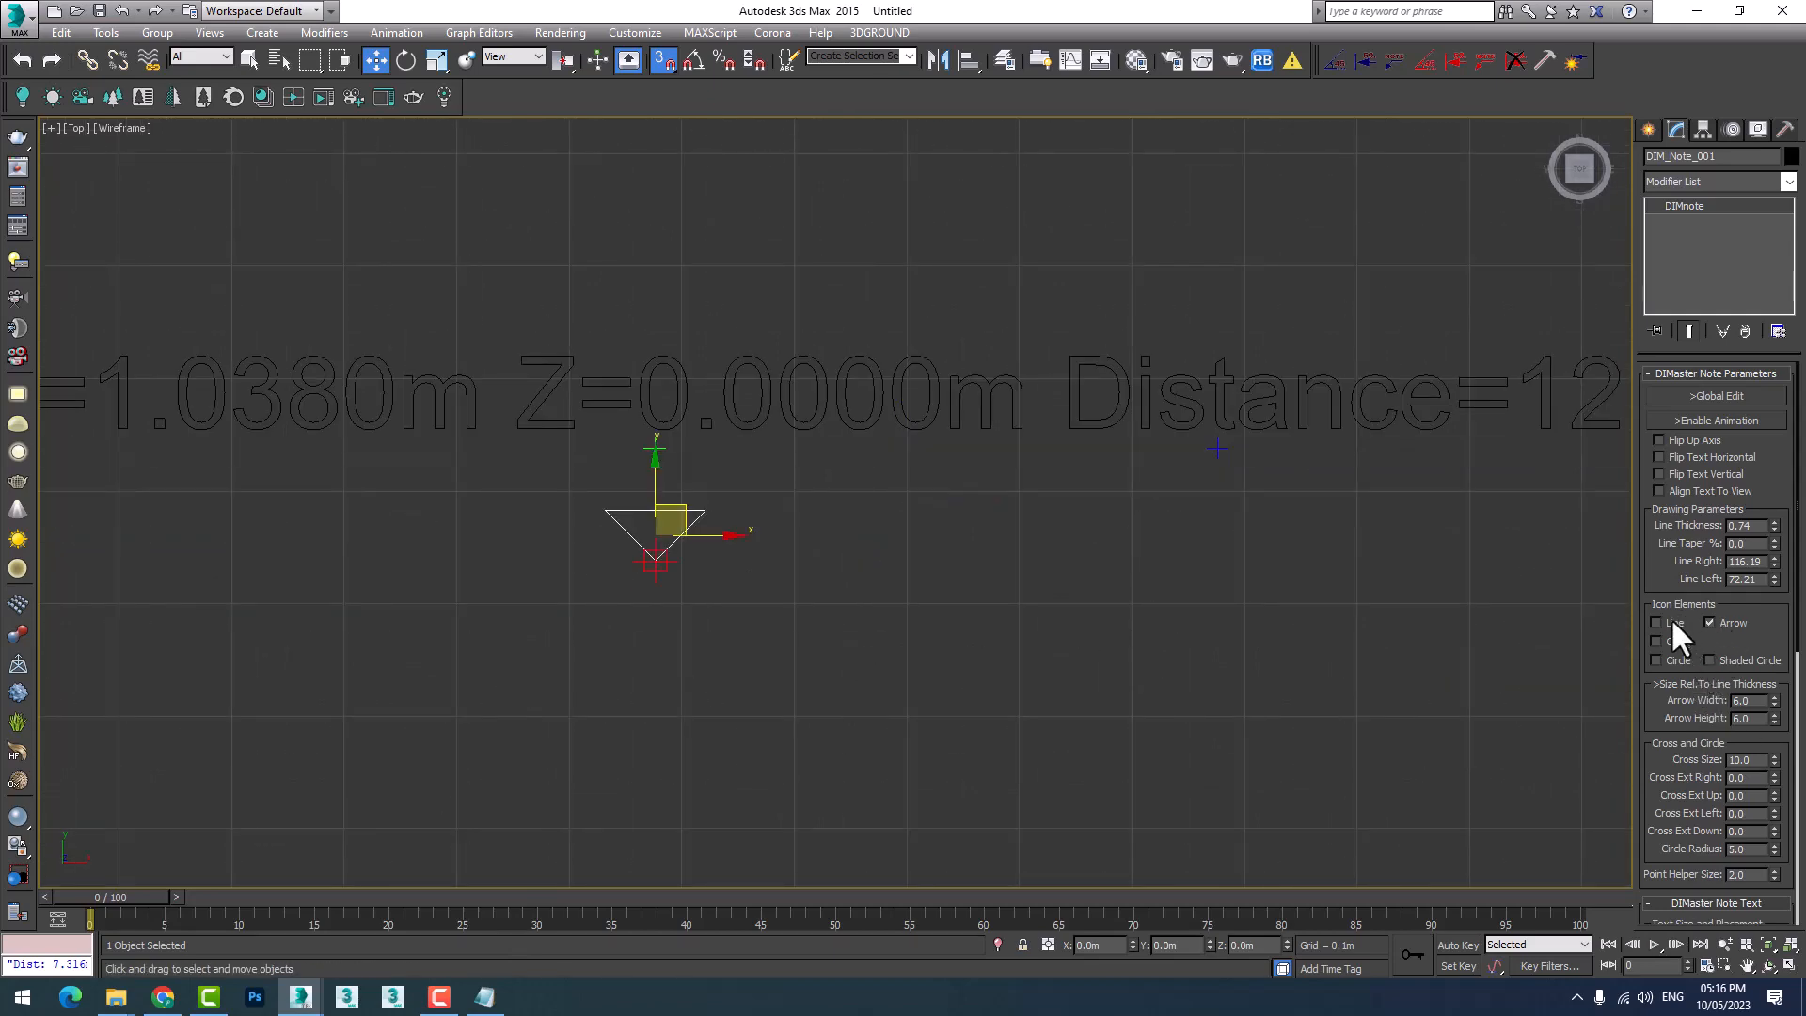
scroll(632, 512, "up", 5)
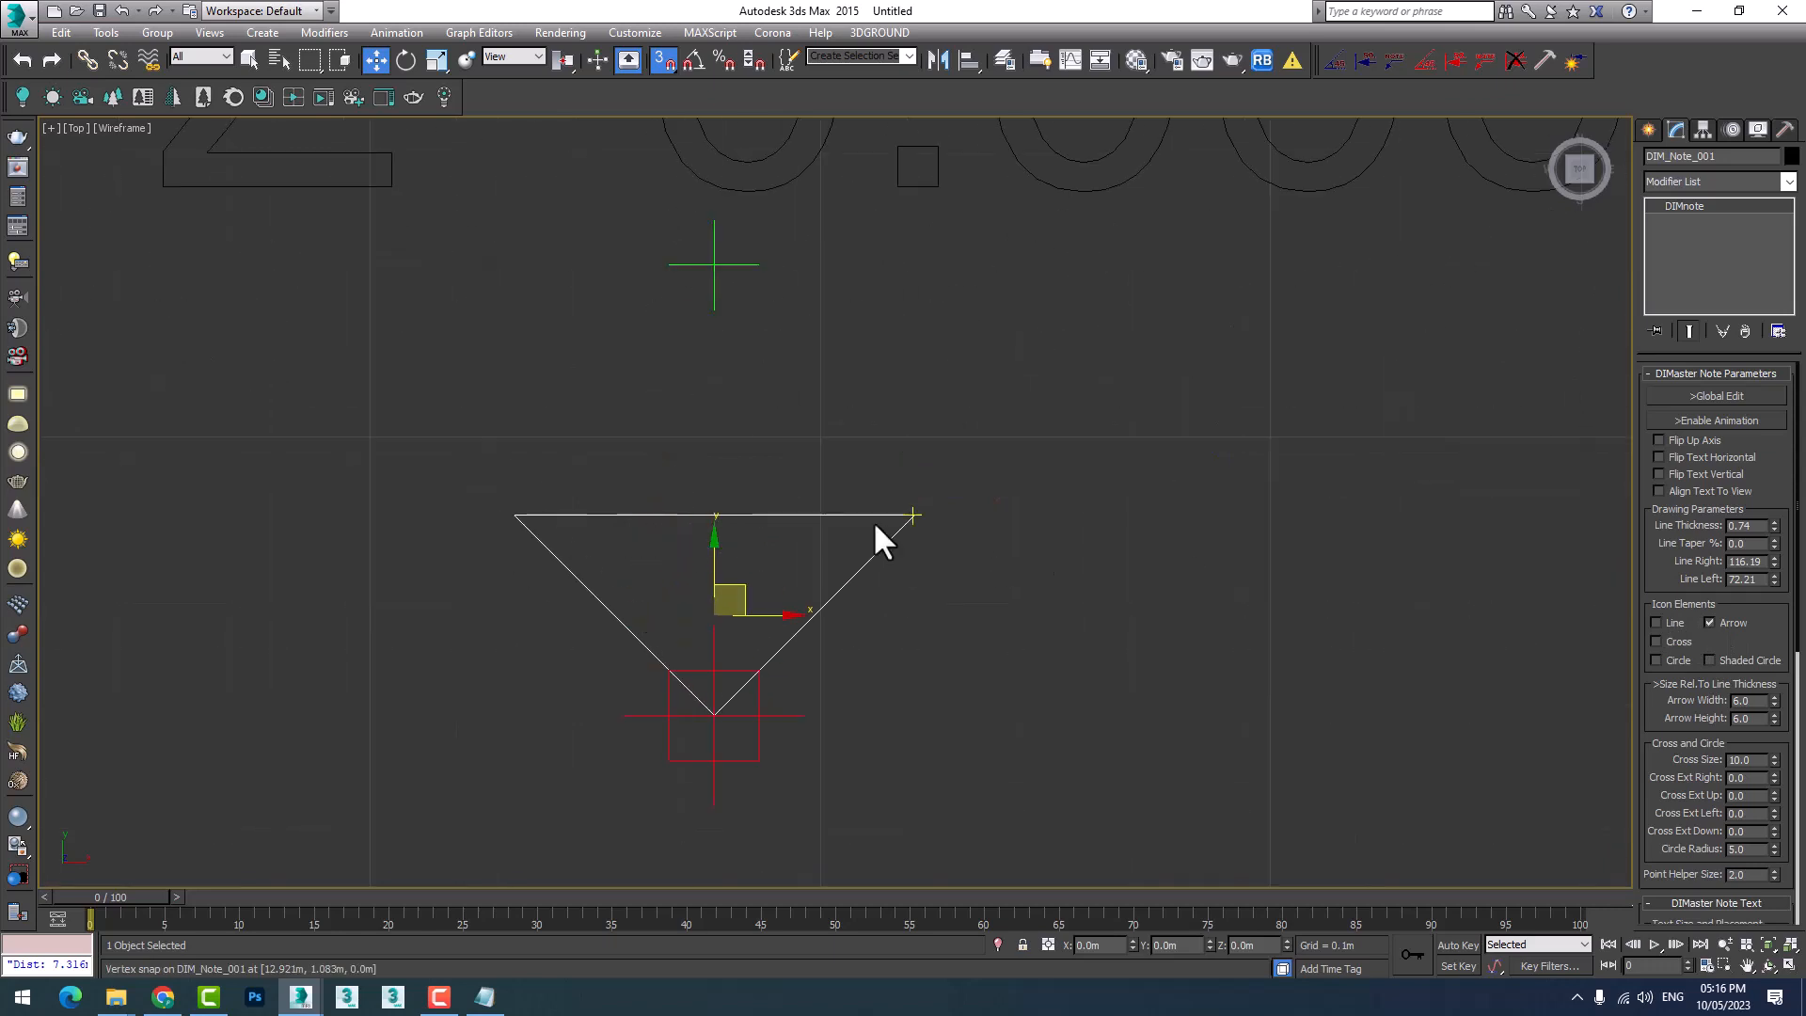
left_click(1666, 621)
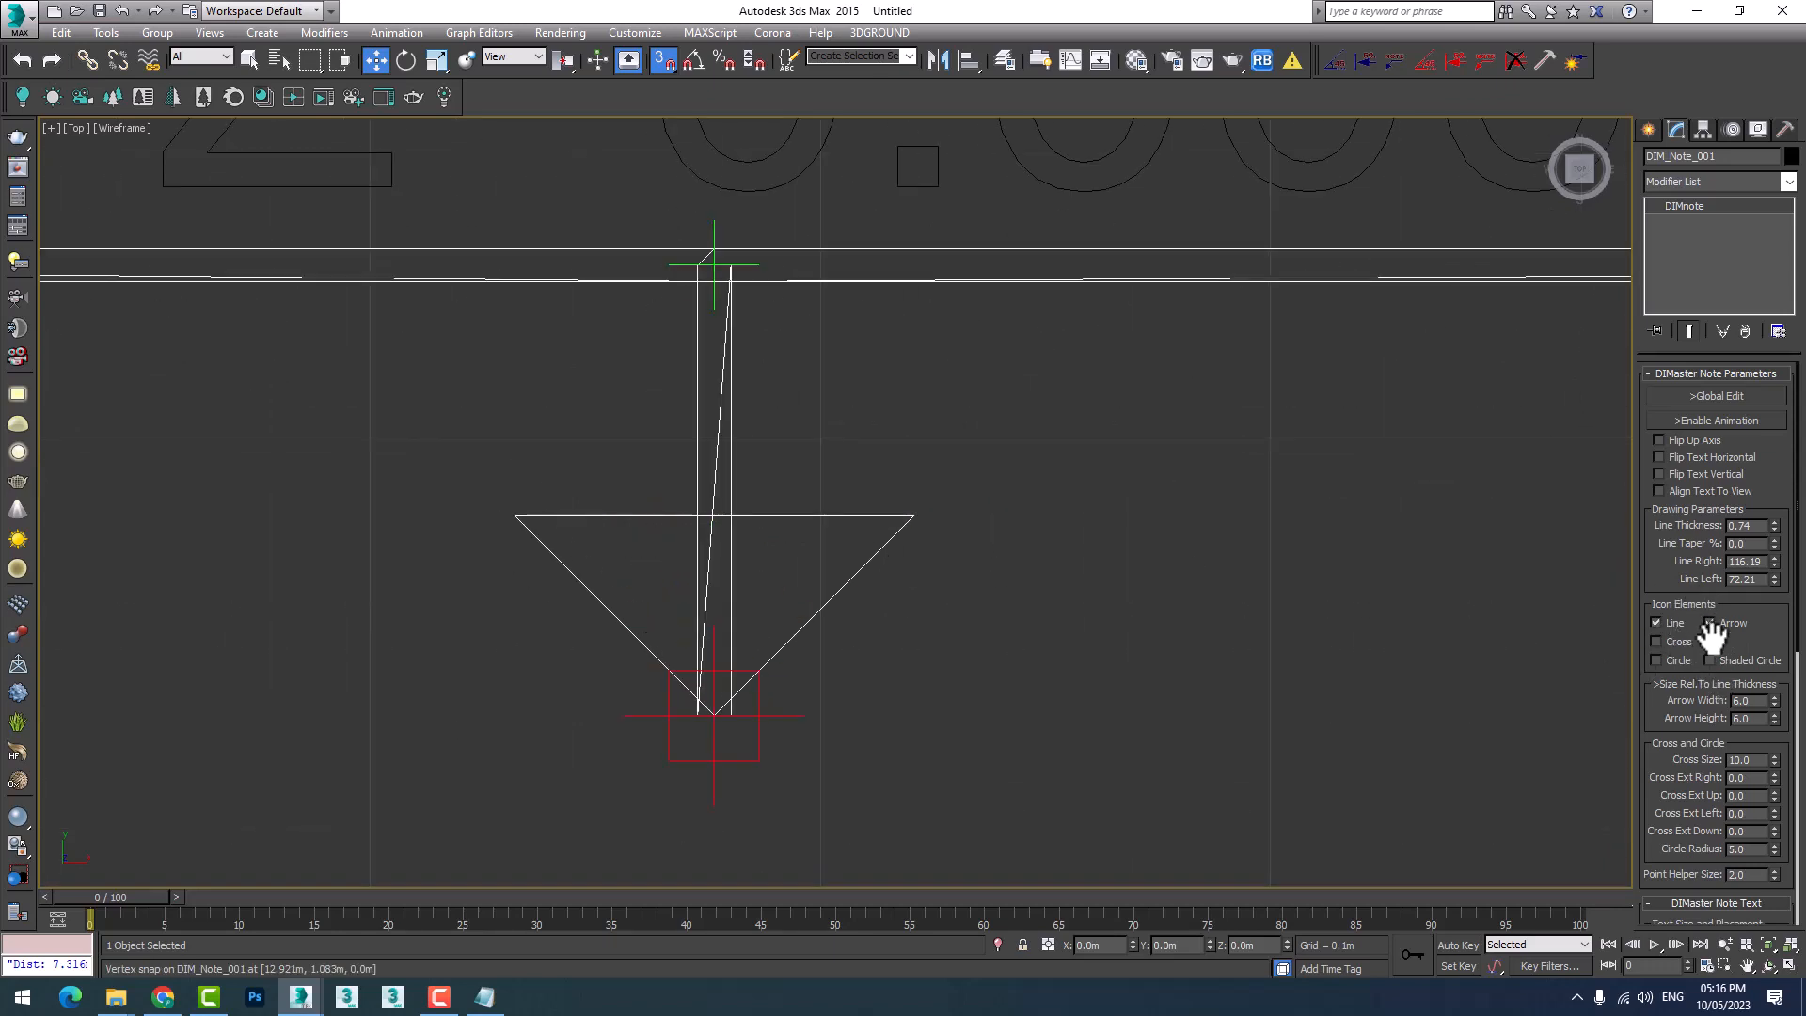
Try the note's Cross icon element with the Arrow turned off, and remove the Cross again.
left_click(1656, 641)
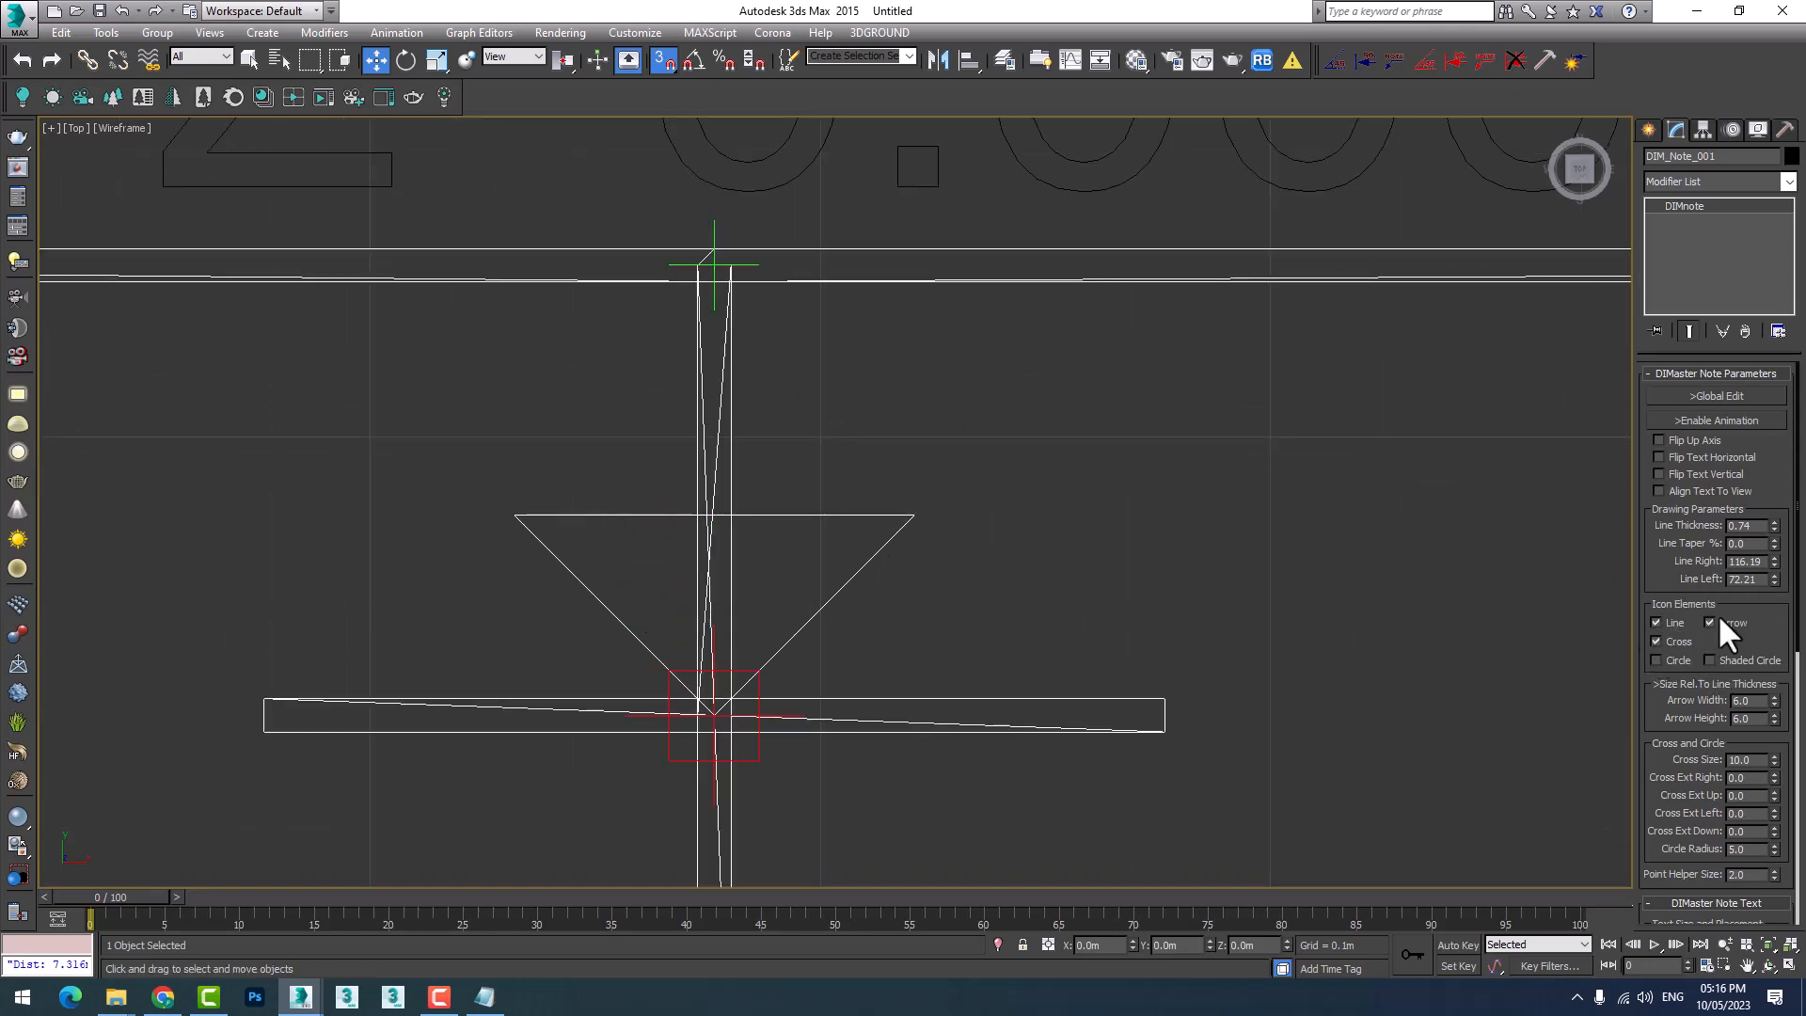
left_click(1711, 622)
scroll(713, 535, "down", 2)
scroll(713, 535, "down", 3)
scroll(655, 620, "up", 4)
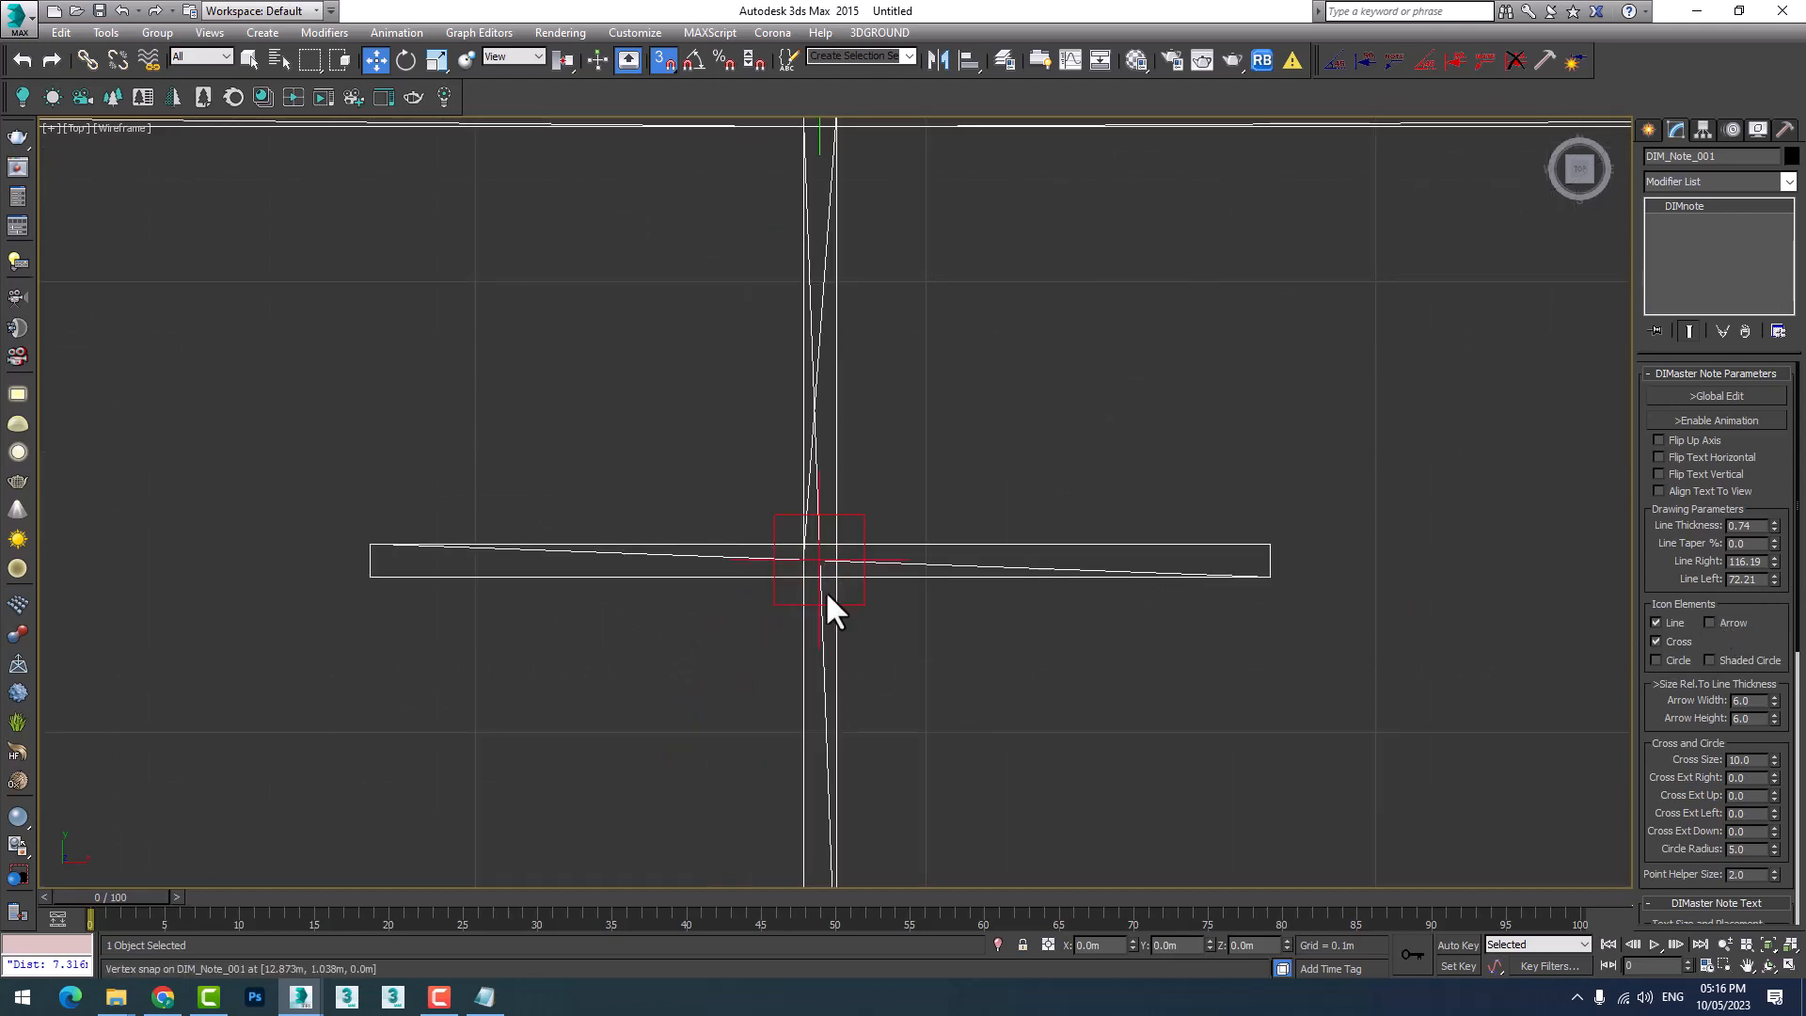
scroll(825, 589, "down", 4)
left_click(1671, 640)
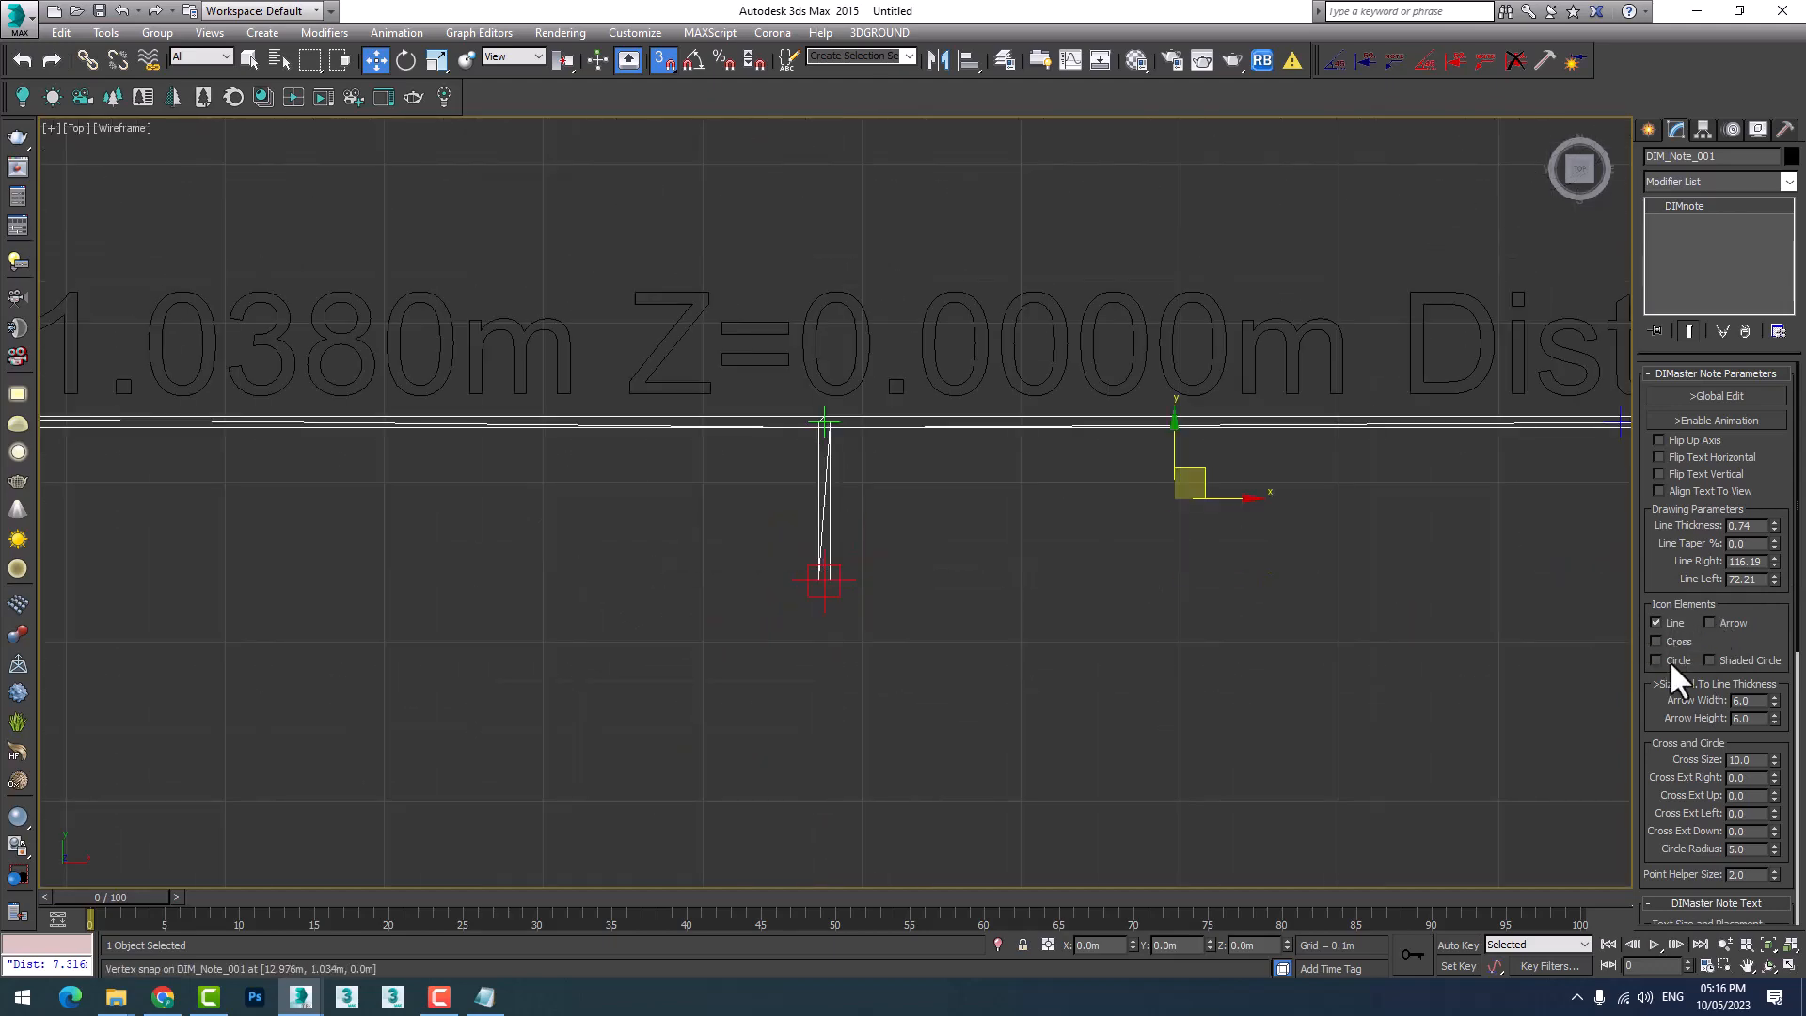
Try the note's Circle and Shaded Circle icon elements, and restore the Arrow with both circles turned off.
left_click(1669, 658)
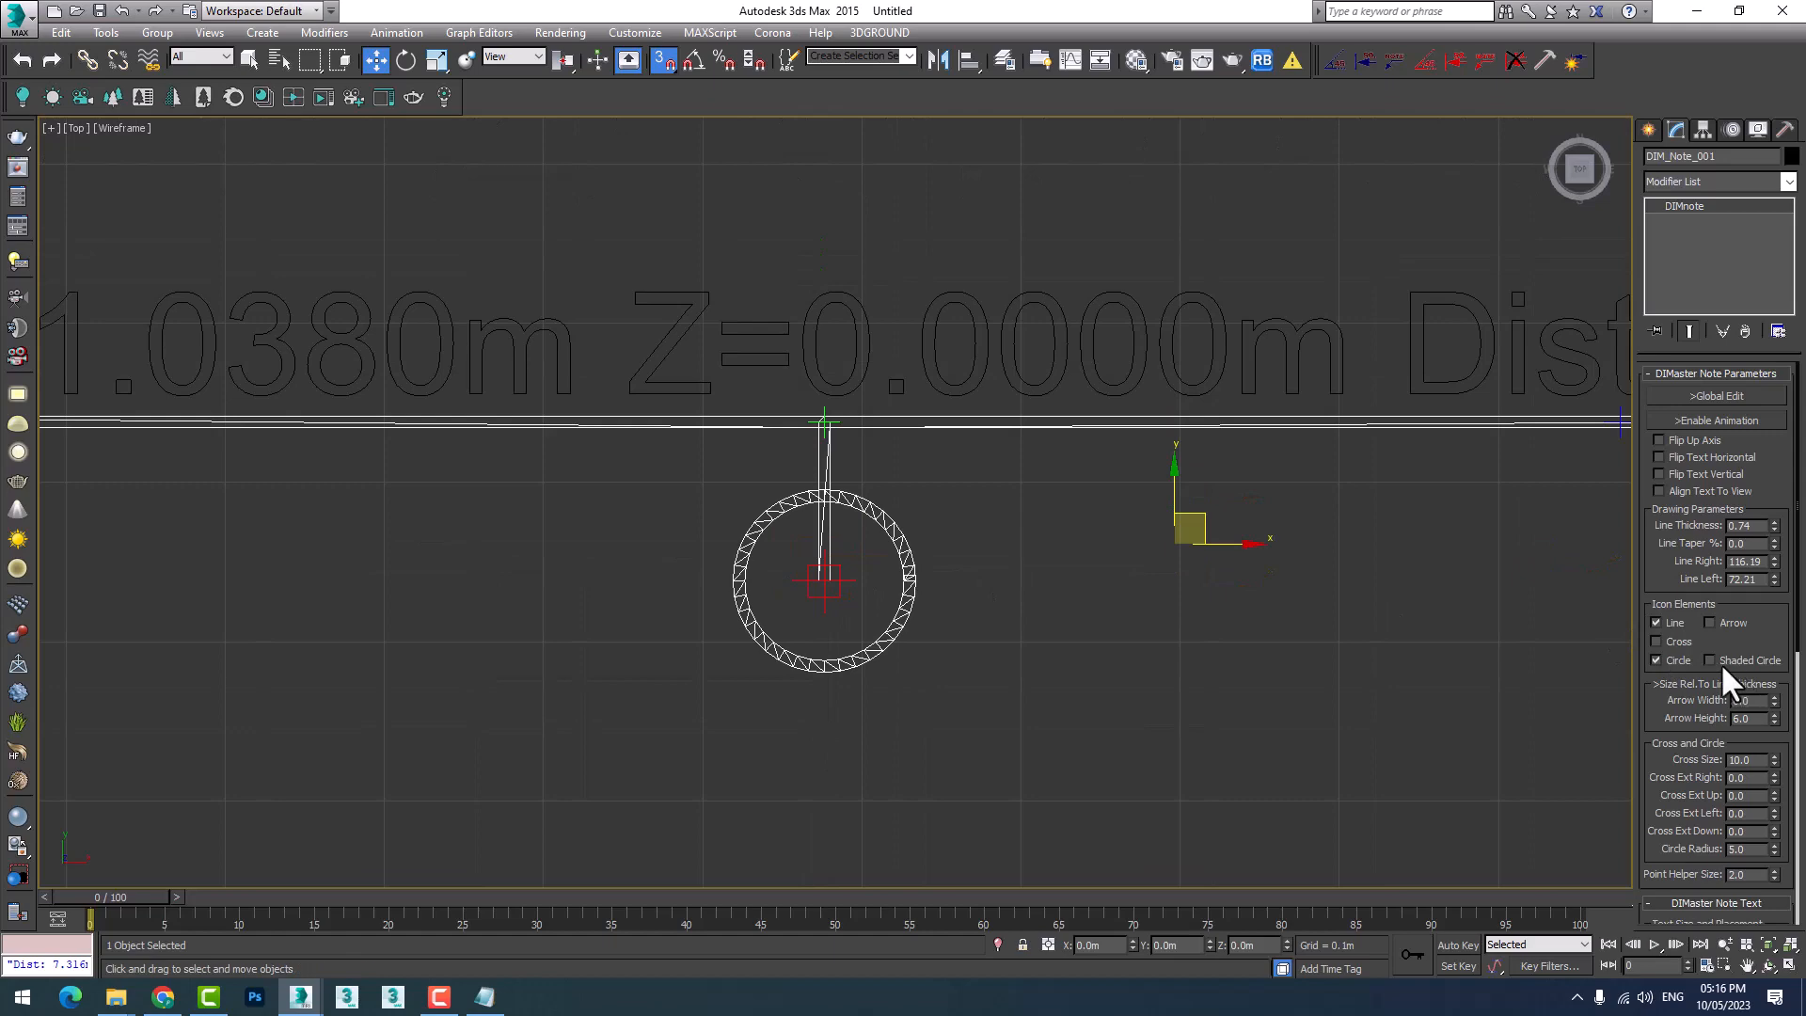
left_click(1663, 657)
left_click(1729, 658)
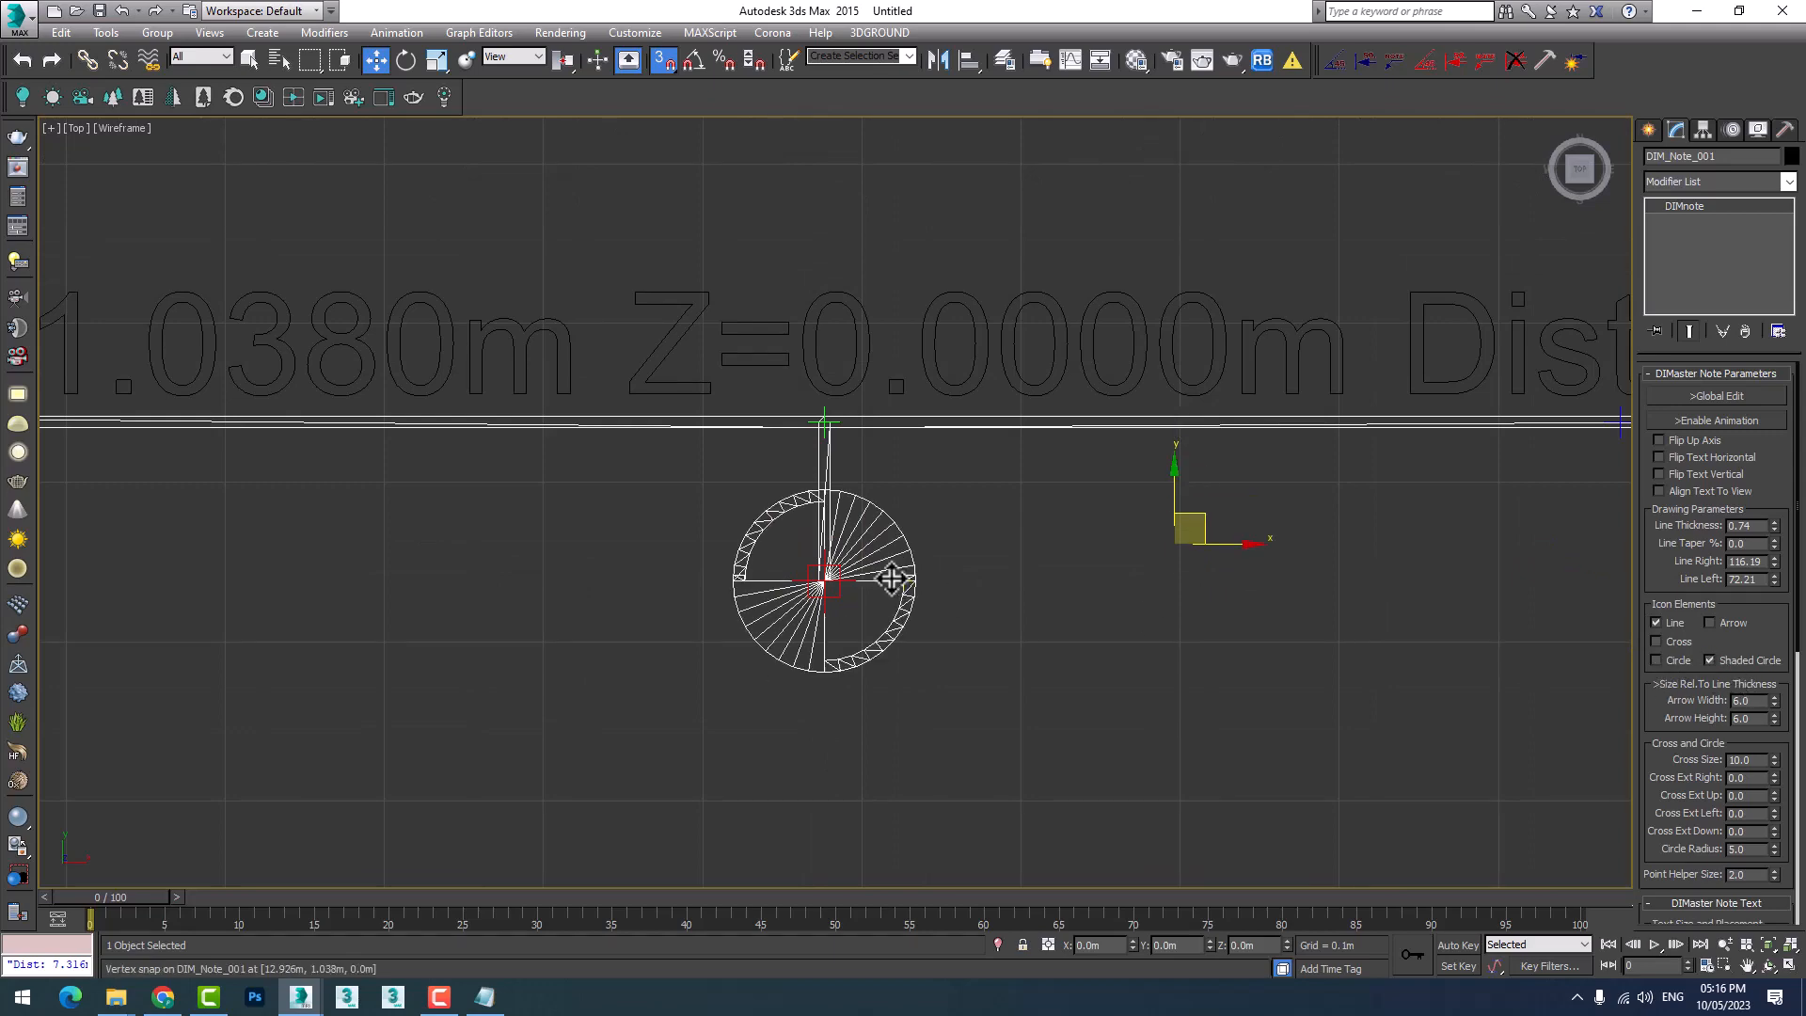
scroll(859, 563, "up", 5)
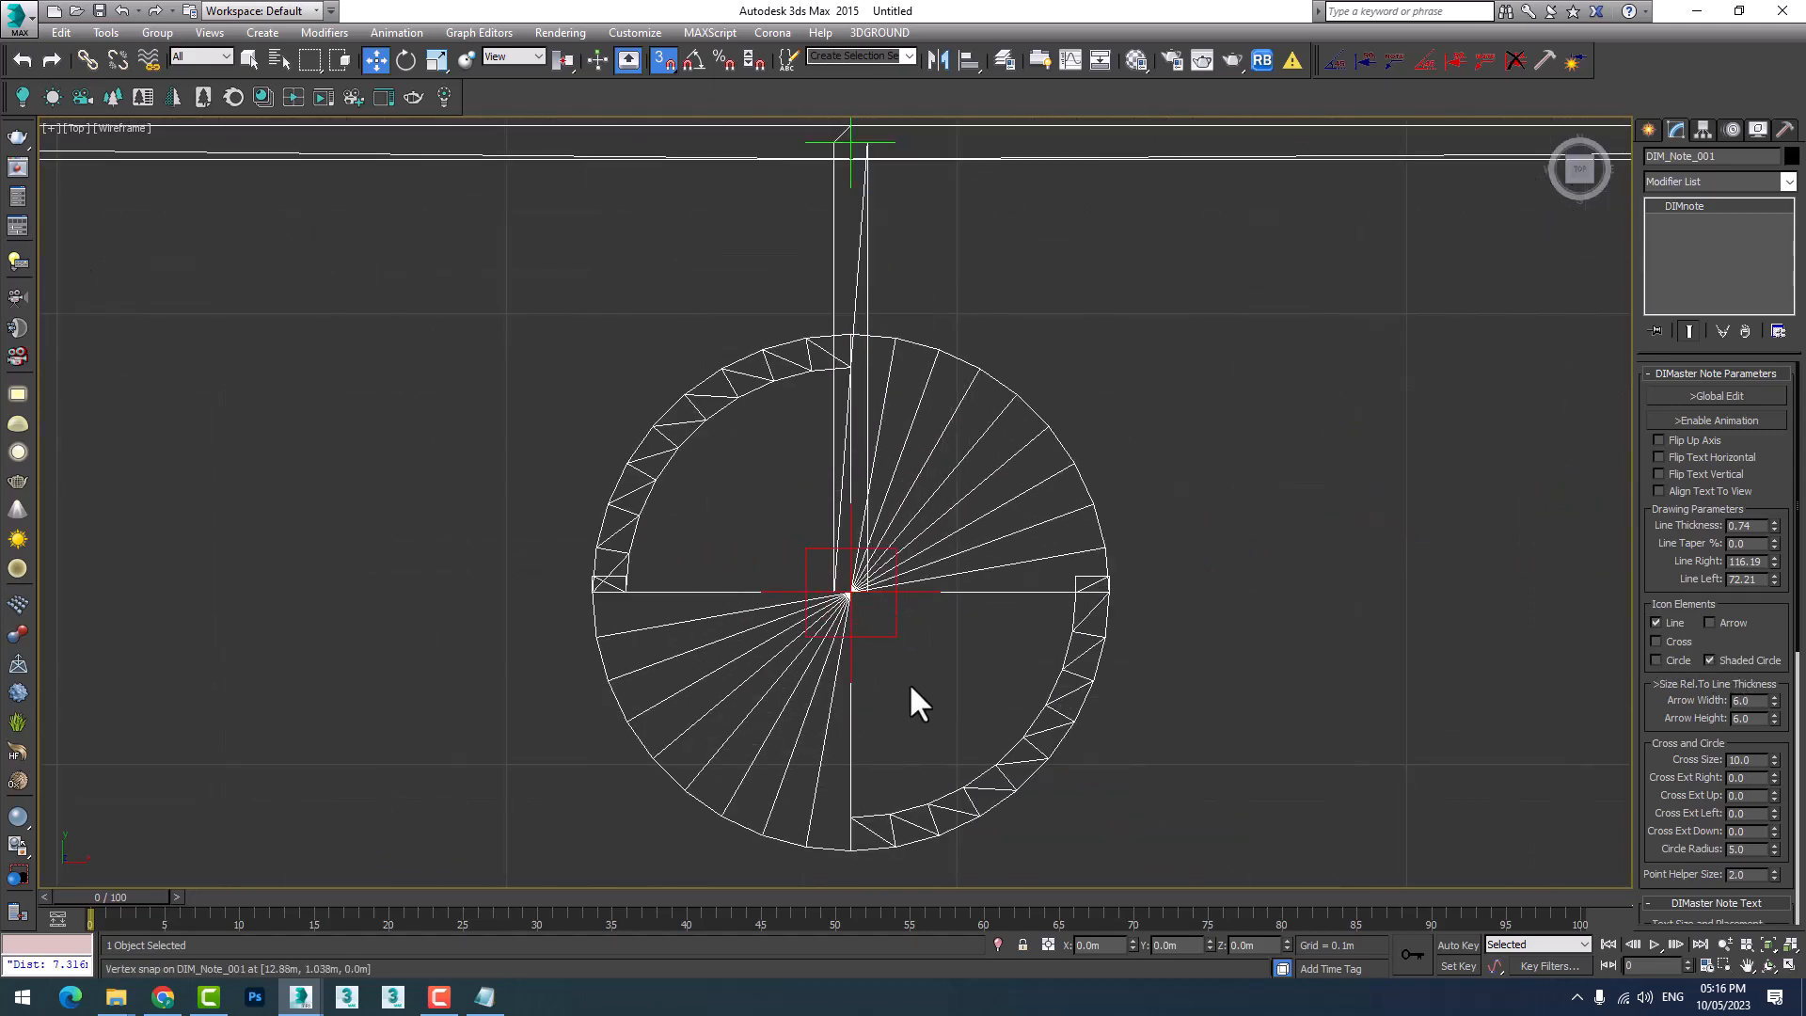
scroll(917, 649, "down", 5)
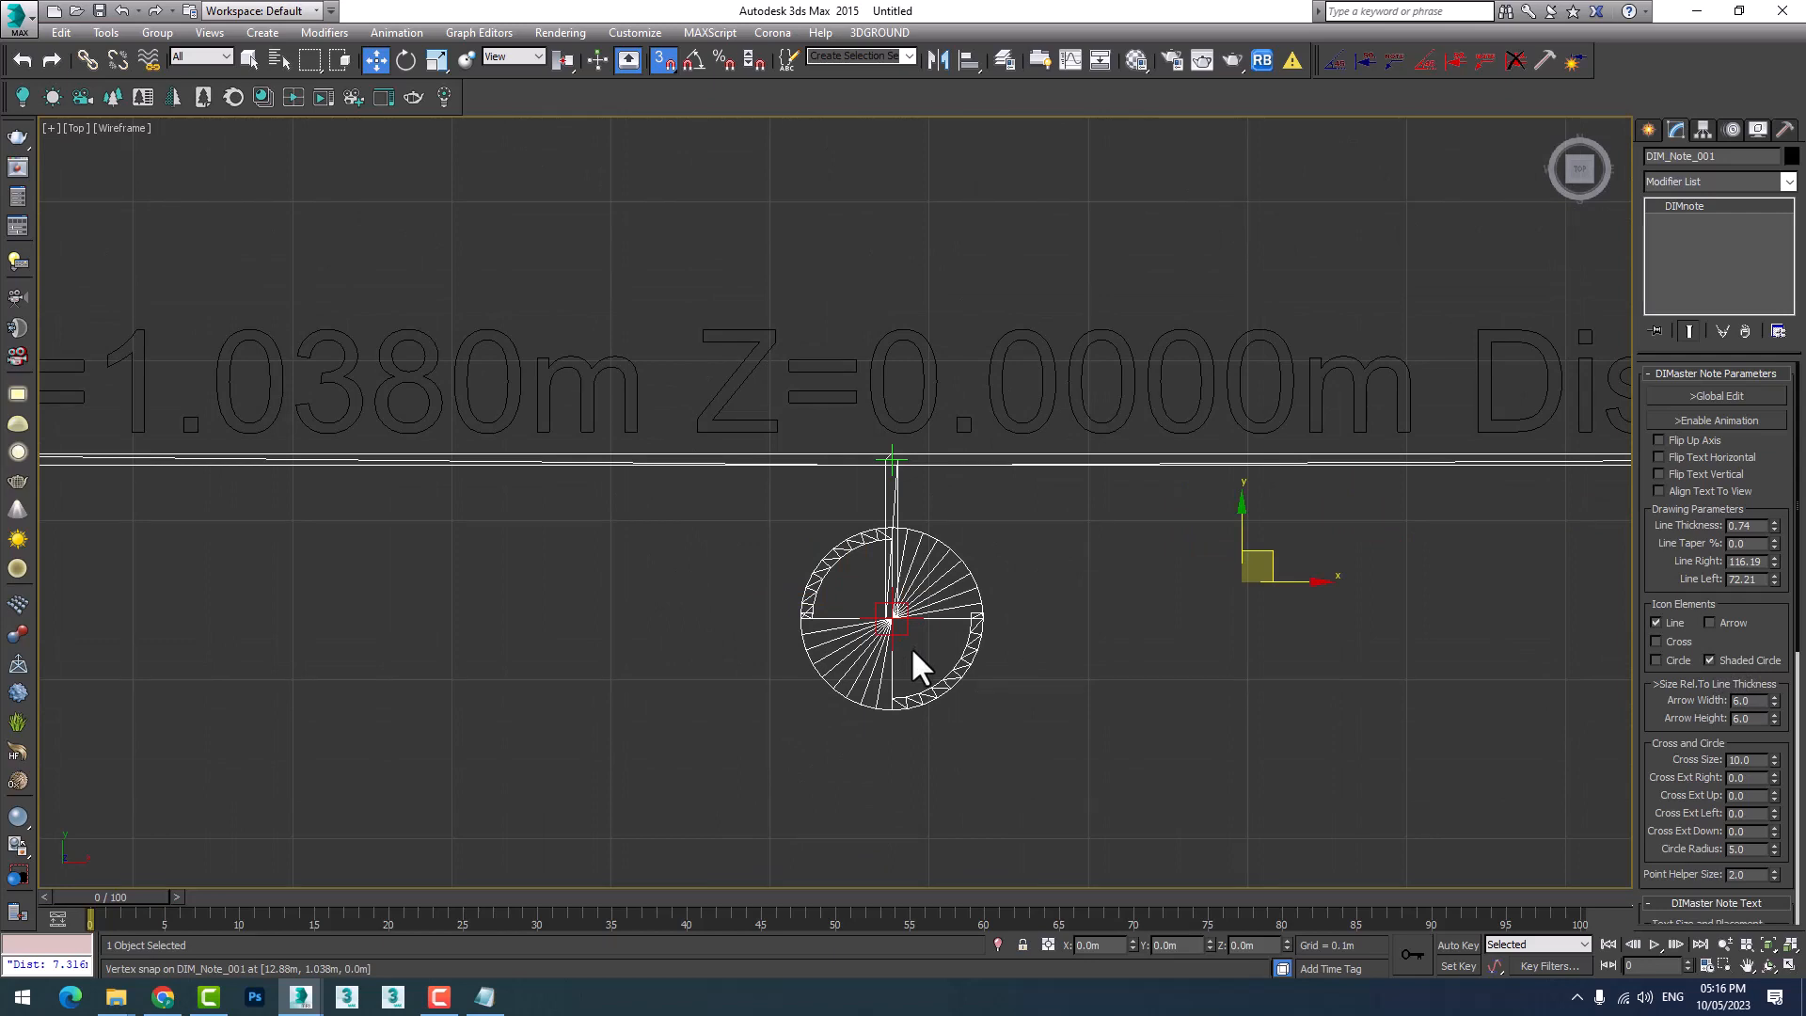
left_click(1710, 623)
left_click(1721, 661)
Enlarge the note's arrow to an Arrow Width of 8.19 and an Arrow Height of 12.92.
middle_click_drag(1141, 549, 977, 643)
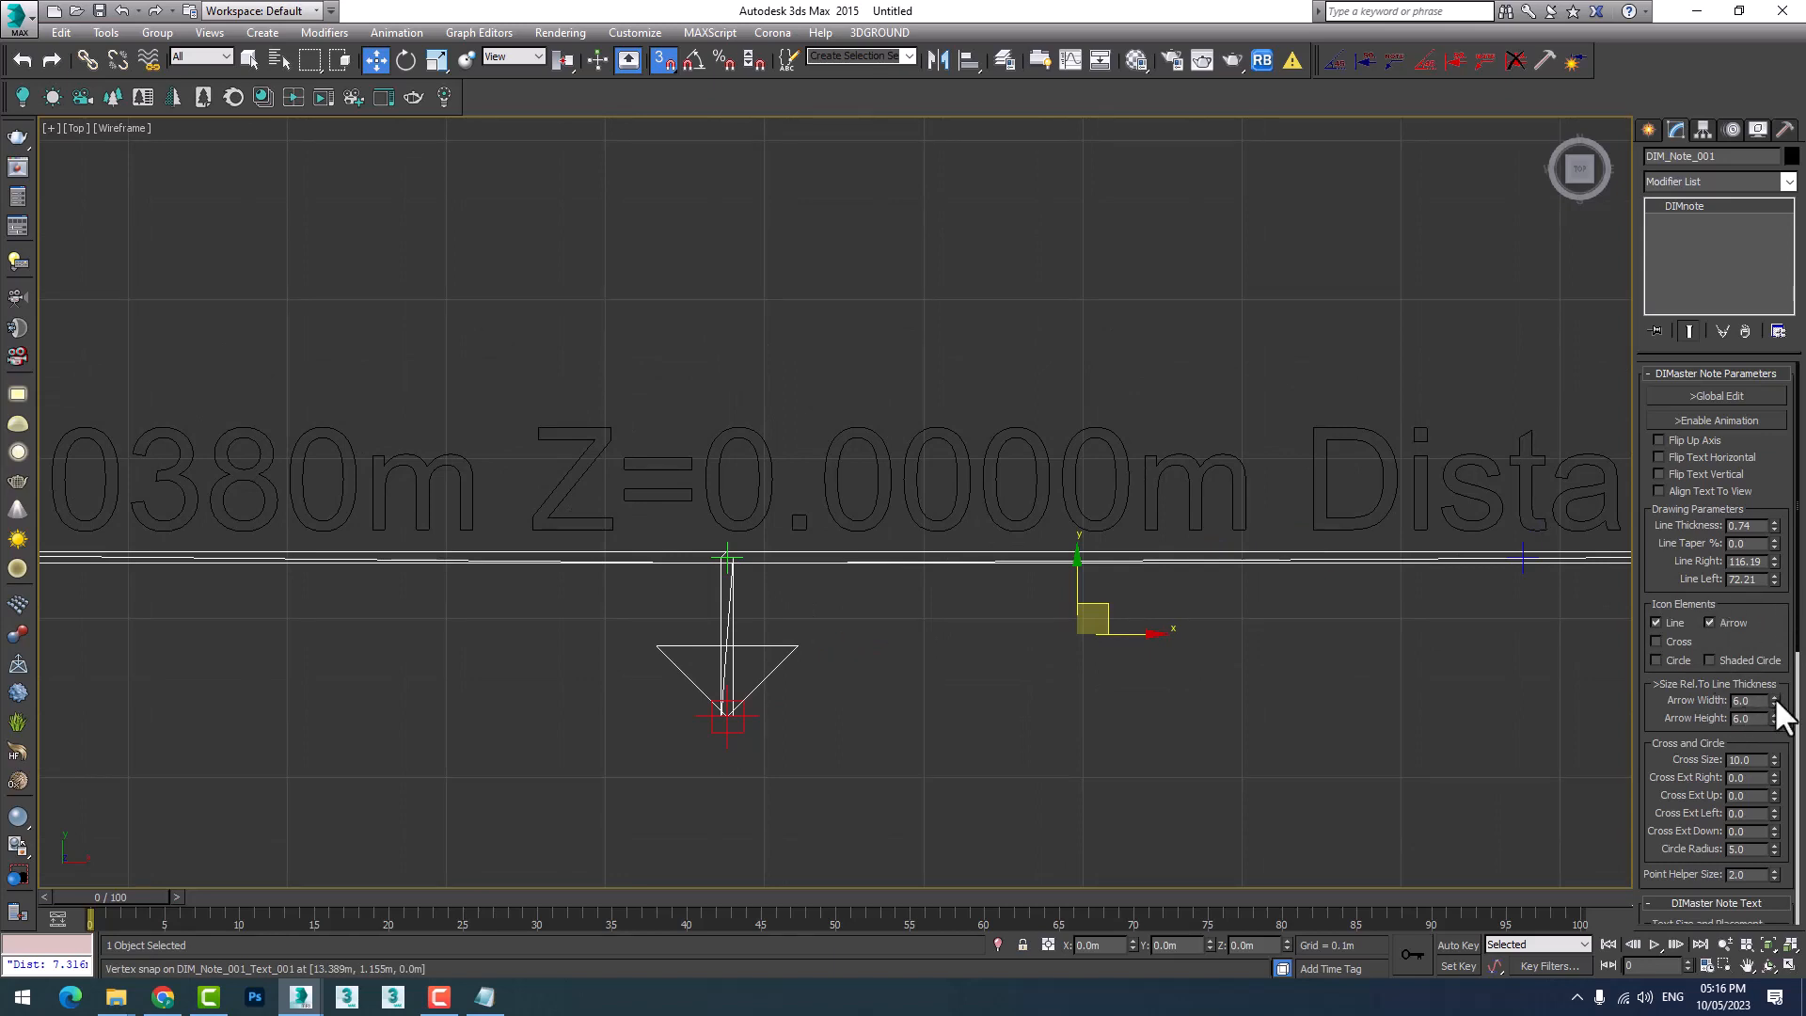
left_click_drag(1774, 700, 1747, 491)
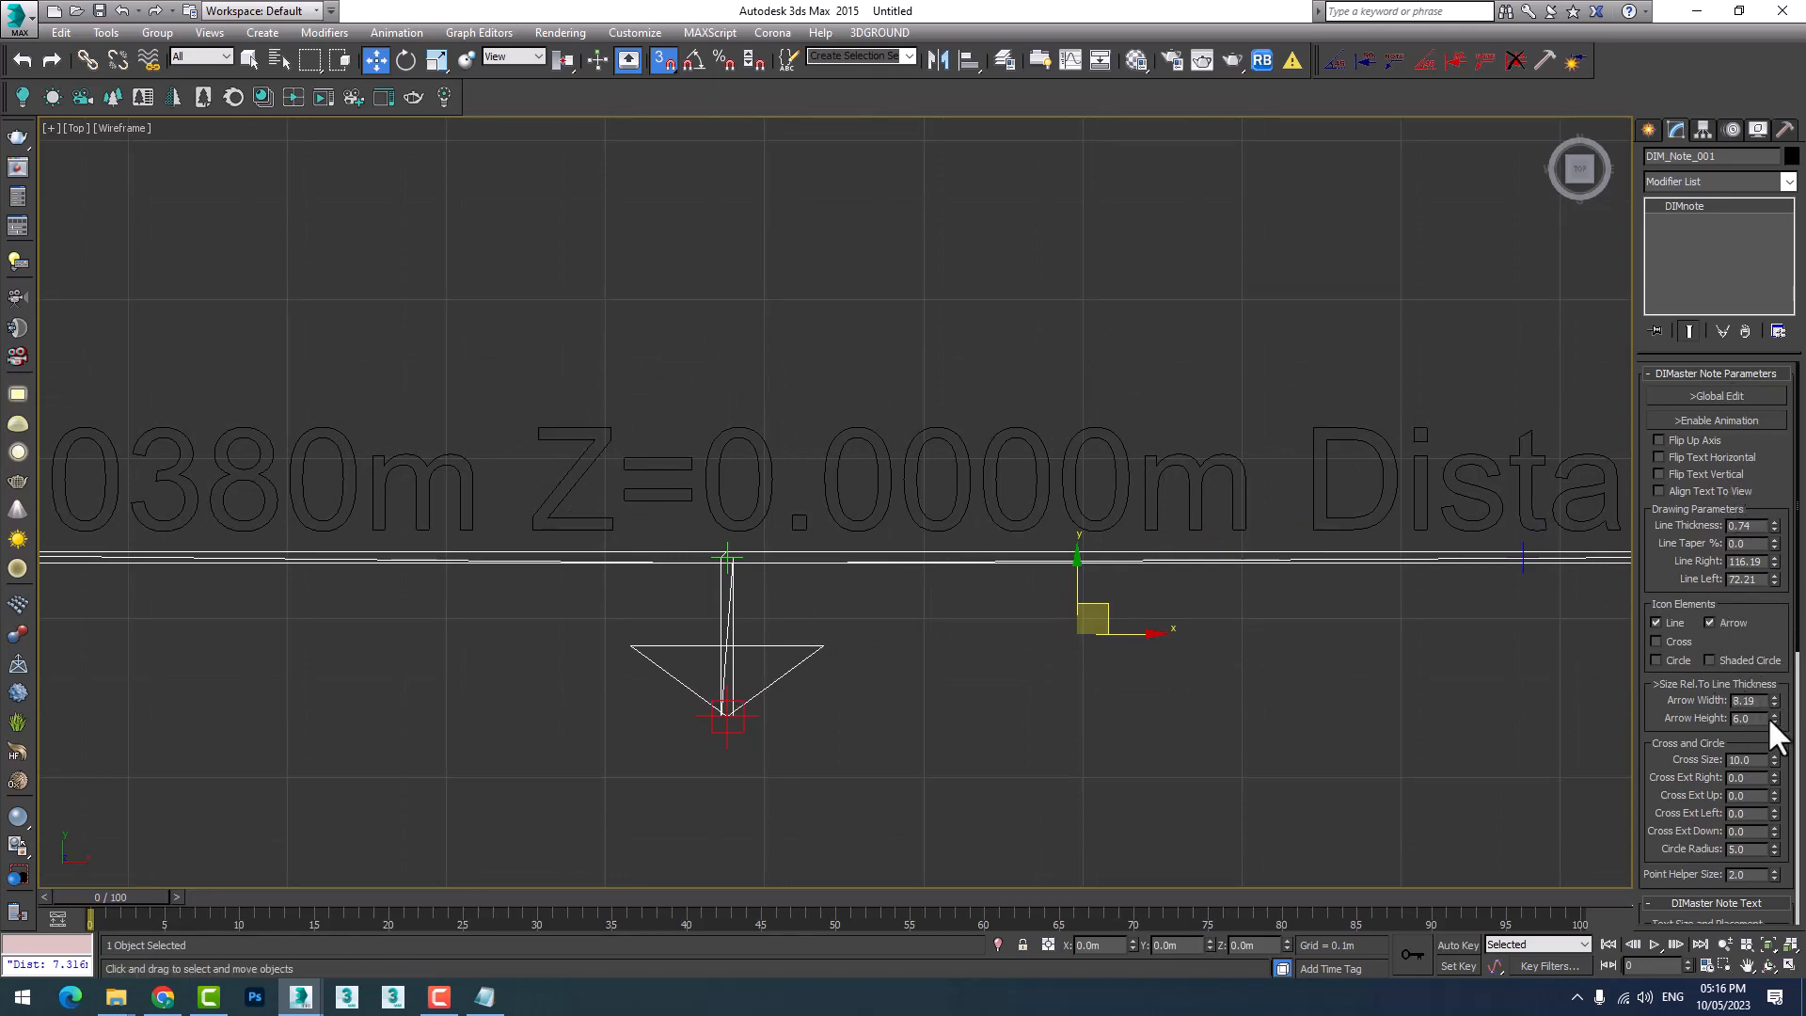
left_click_drag(1773, 719, 1765, 141)
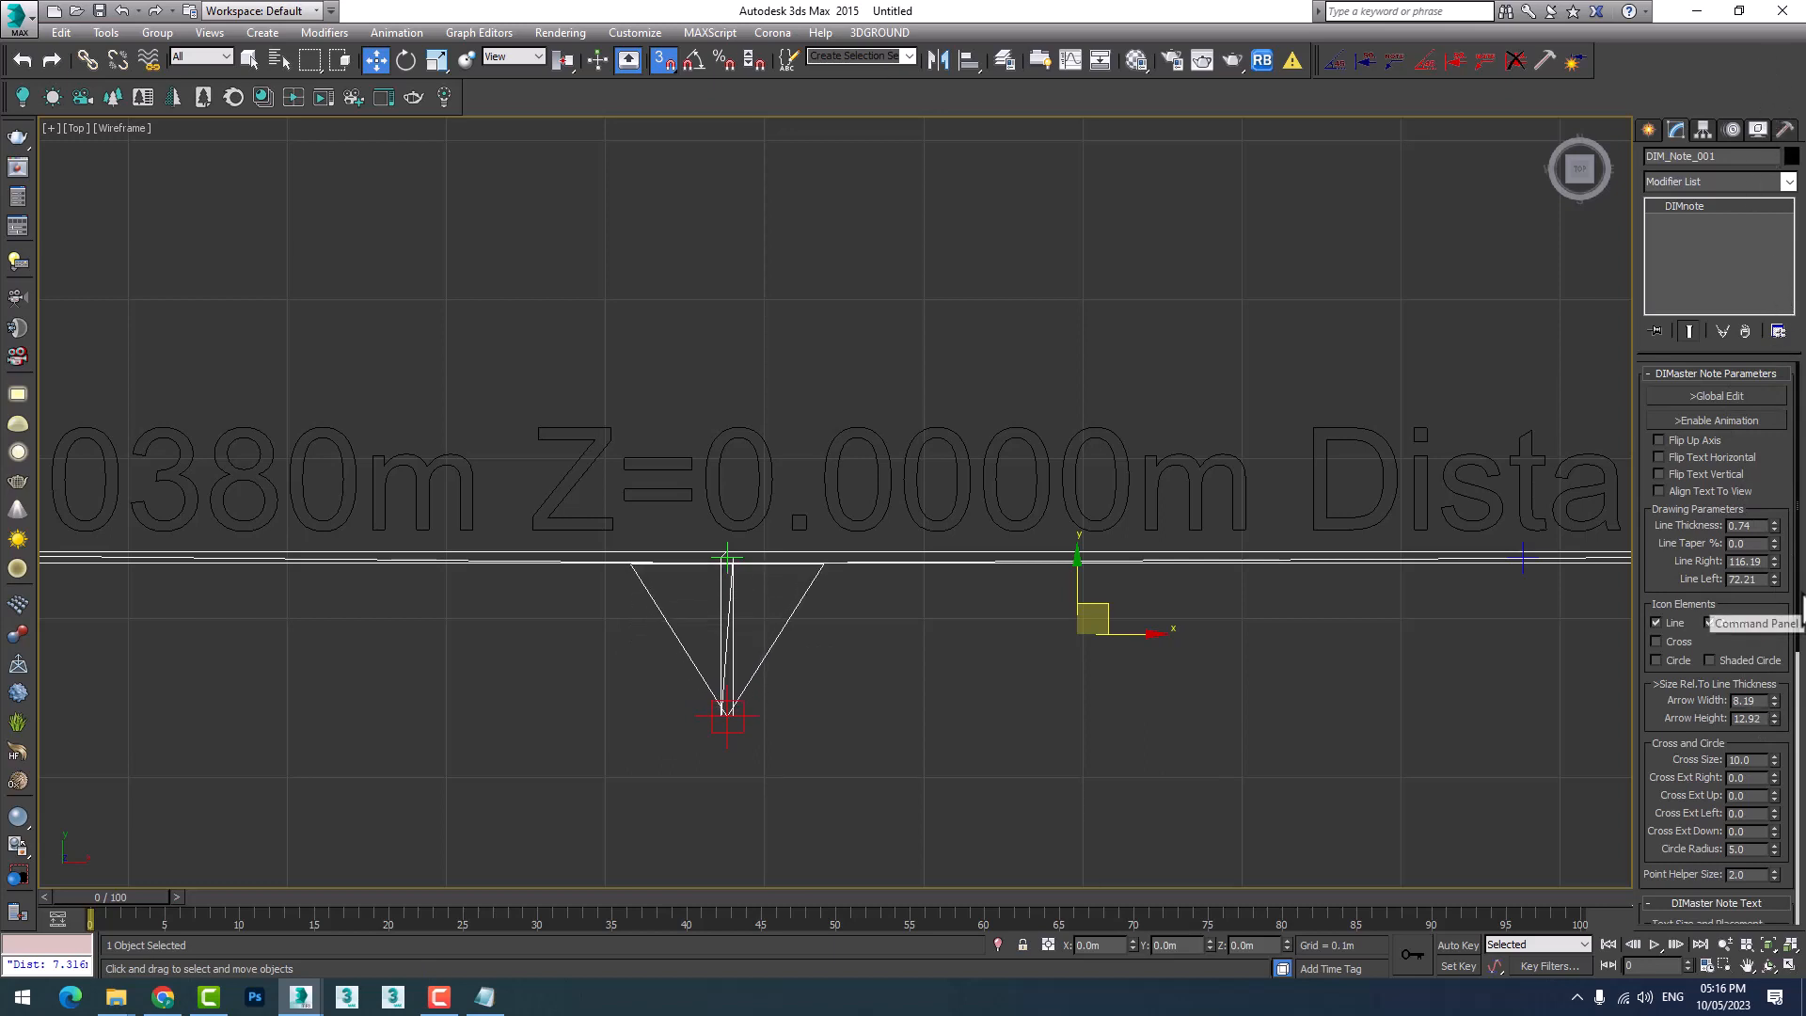
Shorten the note's horizontal line by setting both Line Right and Line Left to 1.0.
left_click_drag(1773, 561, 1773, 602)
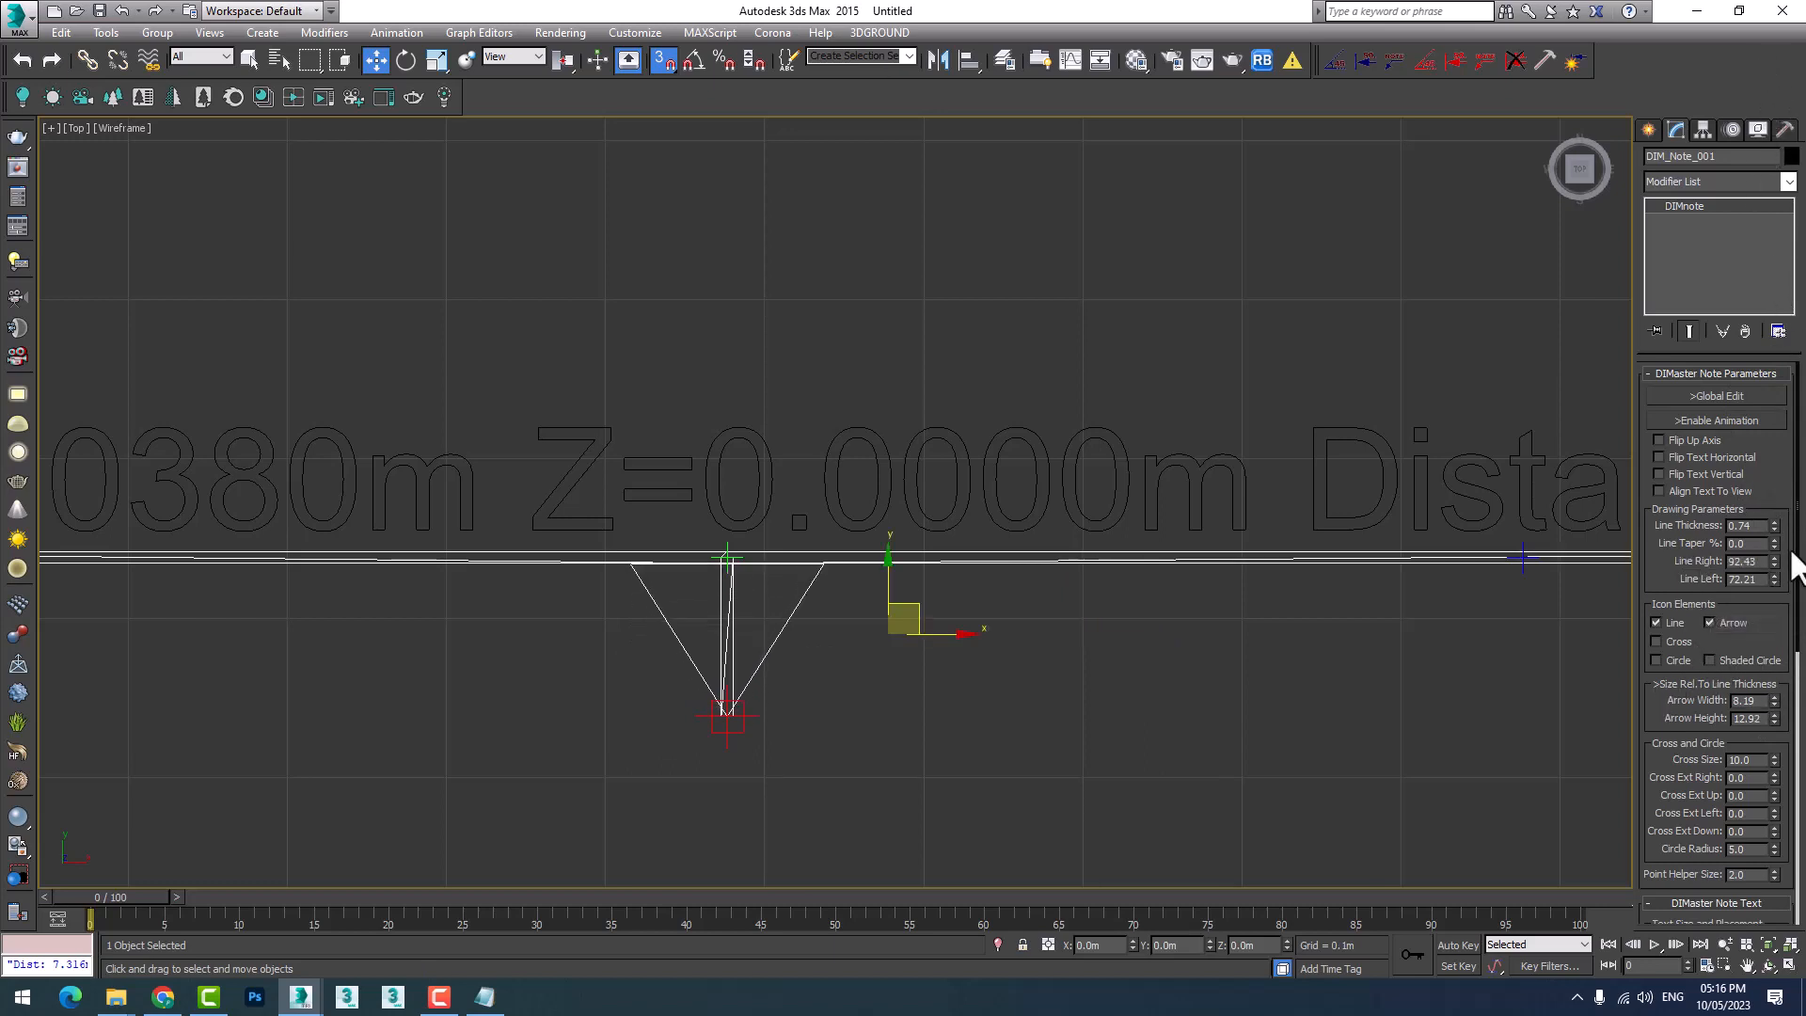
double_click(1748, 561)
type("1")
key("Return")
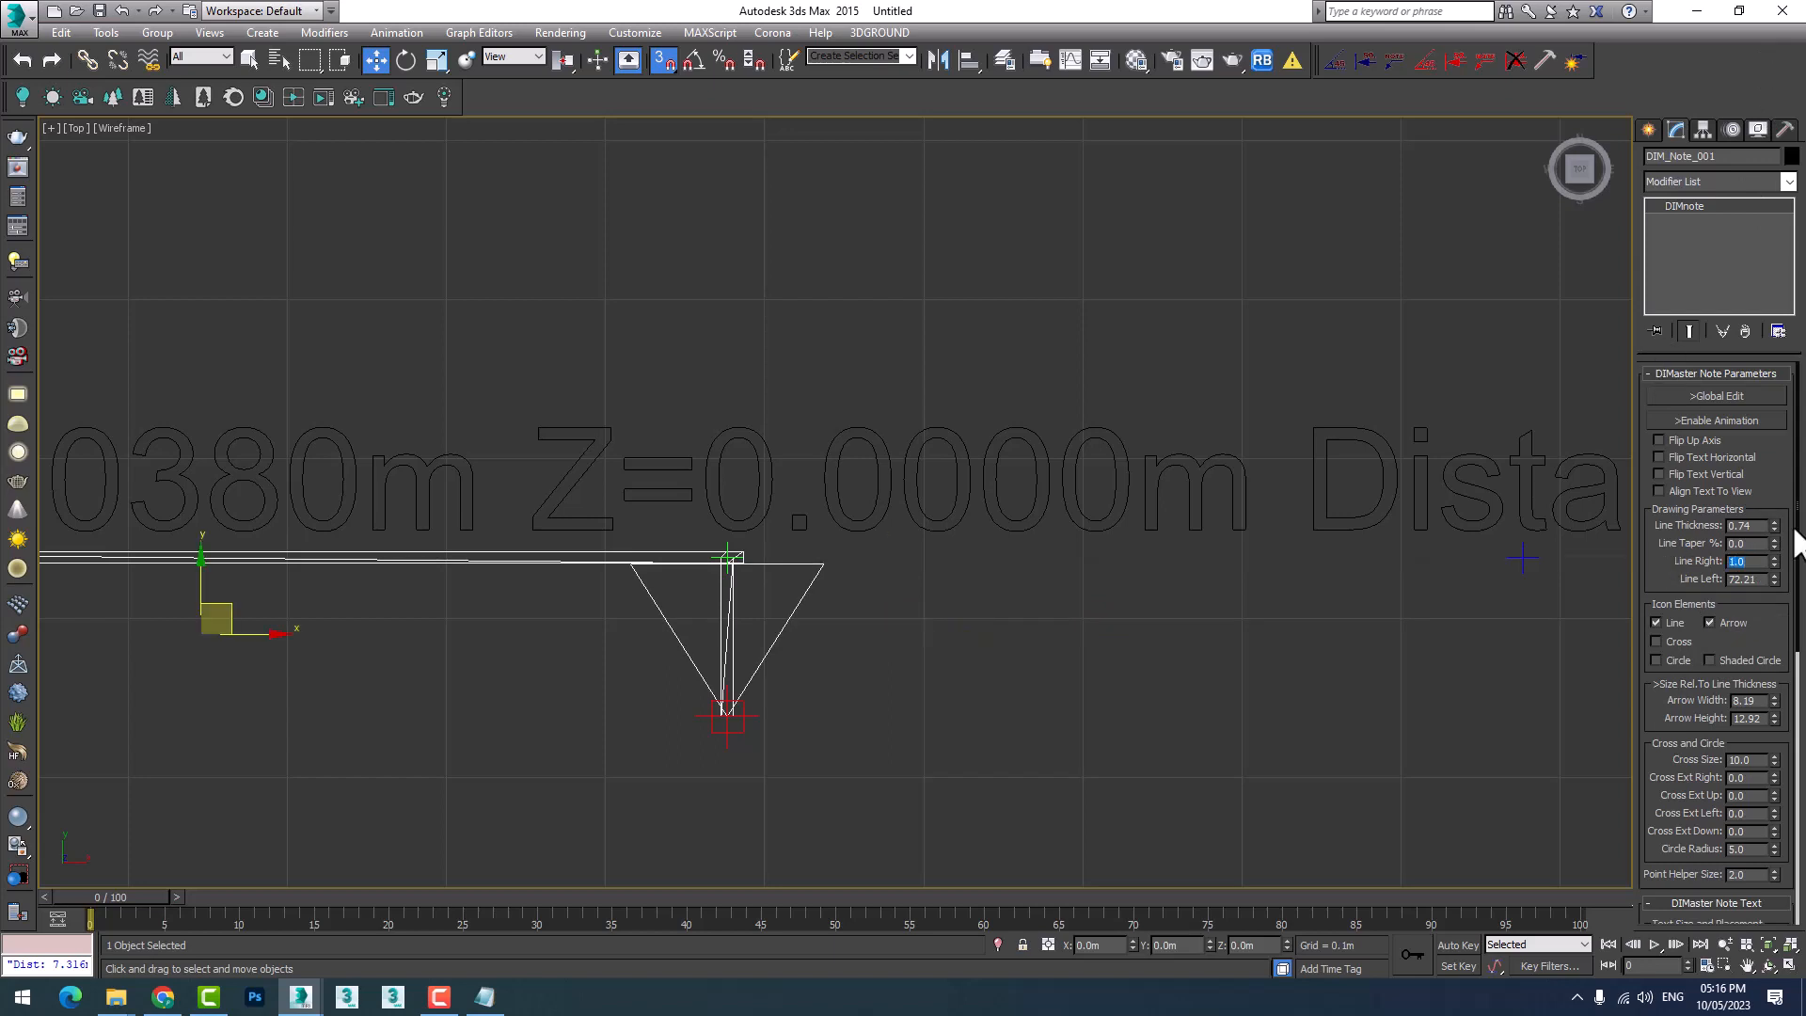
double_click(1748, 578)
type("1")
key("Return")
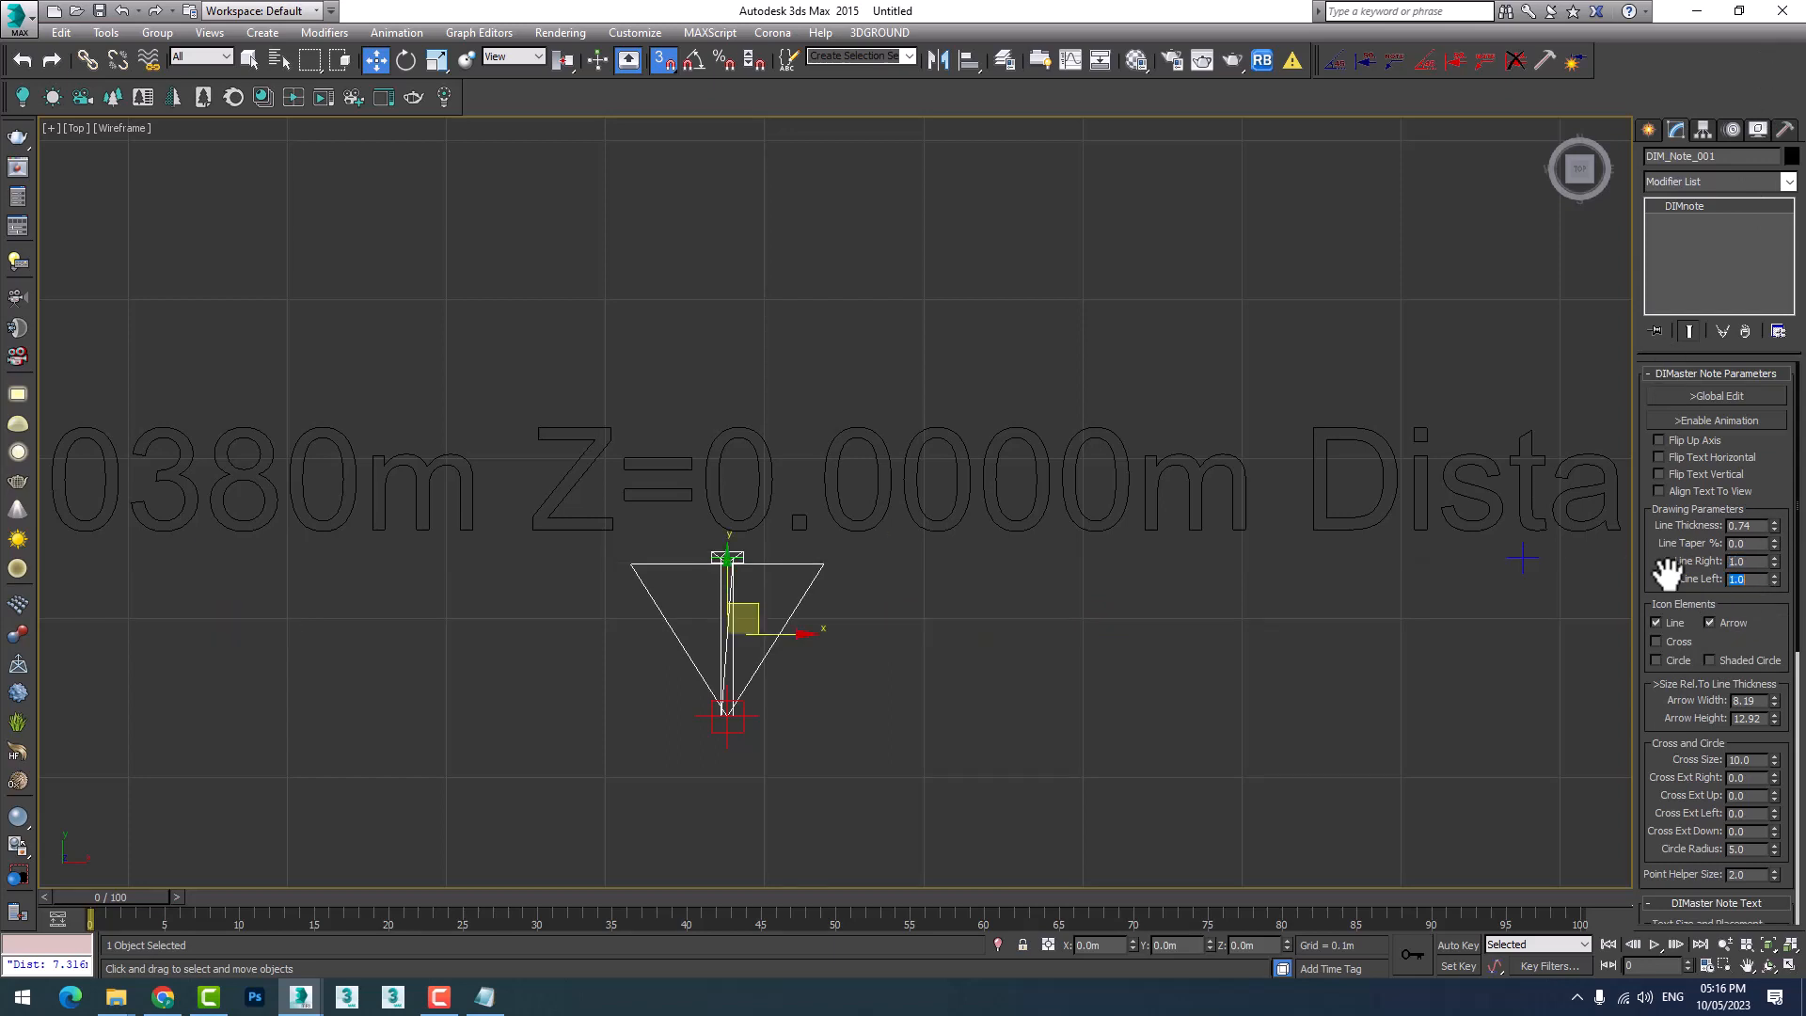
Examine the note's arrow and shortened line up close and in relation to the note text.
scroll(724, 678, "up", 2)
scroll(753, 646, "down", 2)
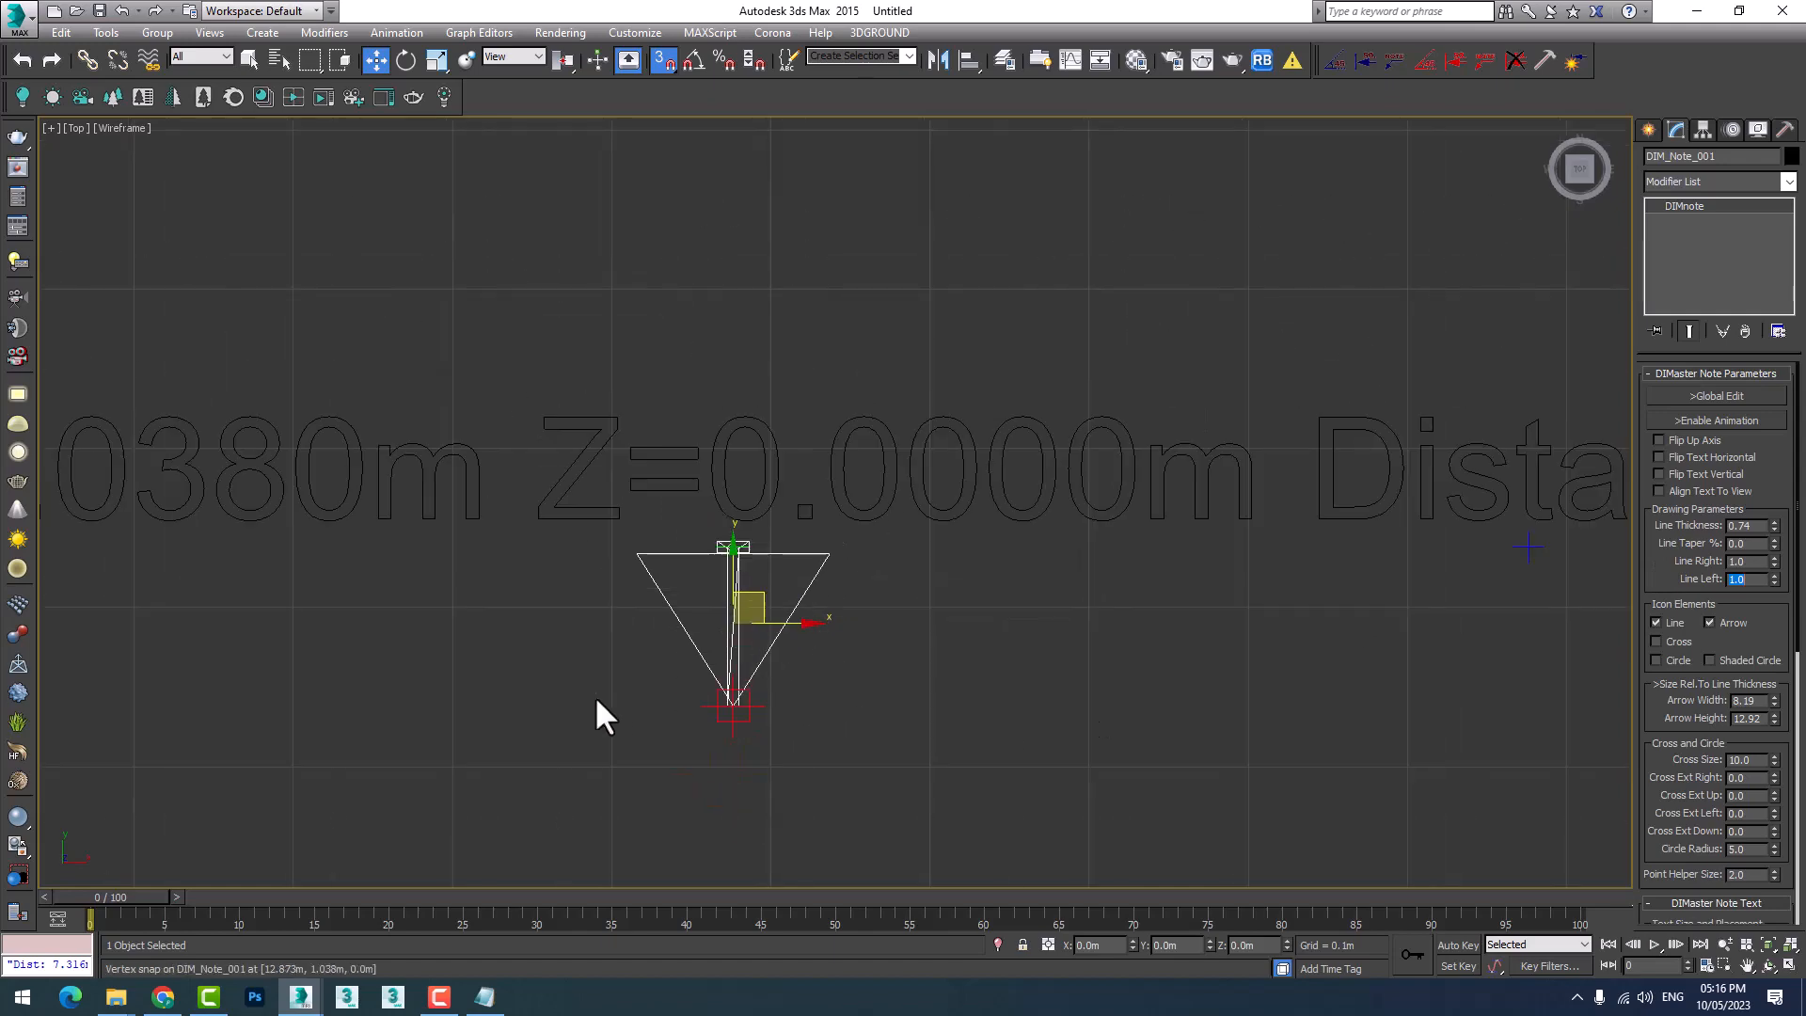
middle_click_drag(594, 696, 767, 625)
scroll(835, 646, "up", 2)
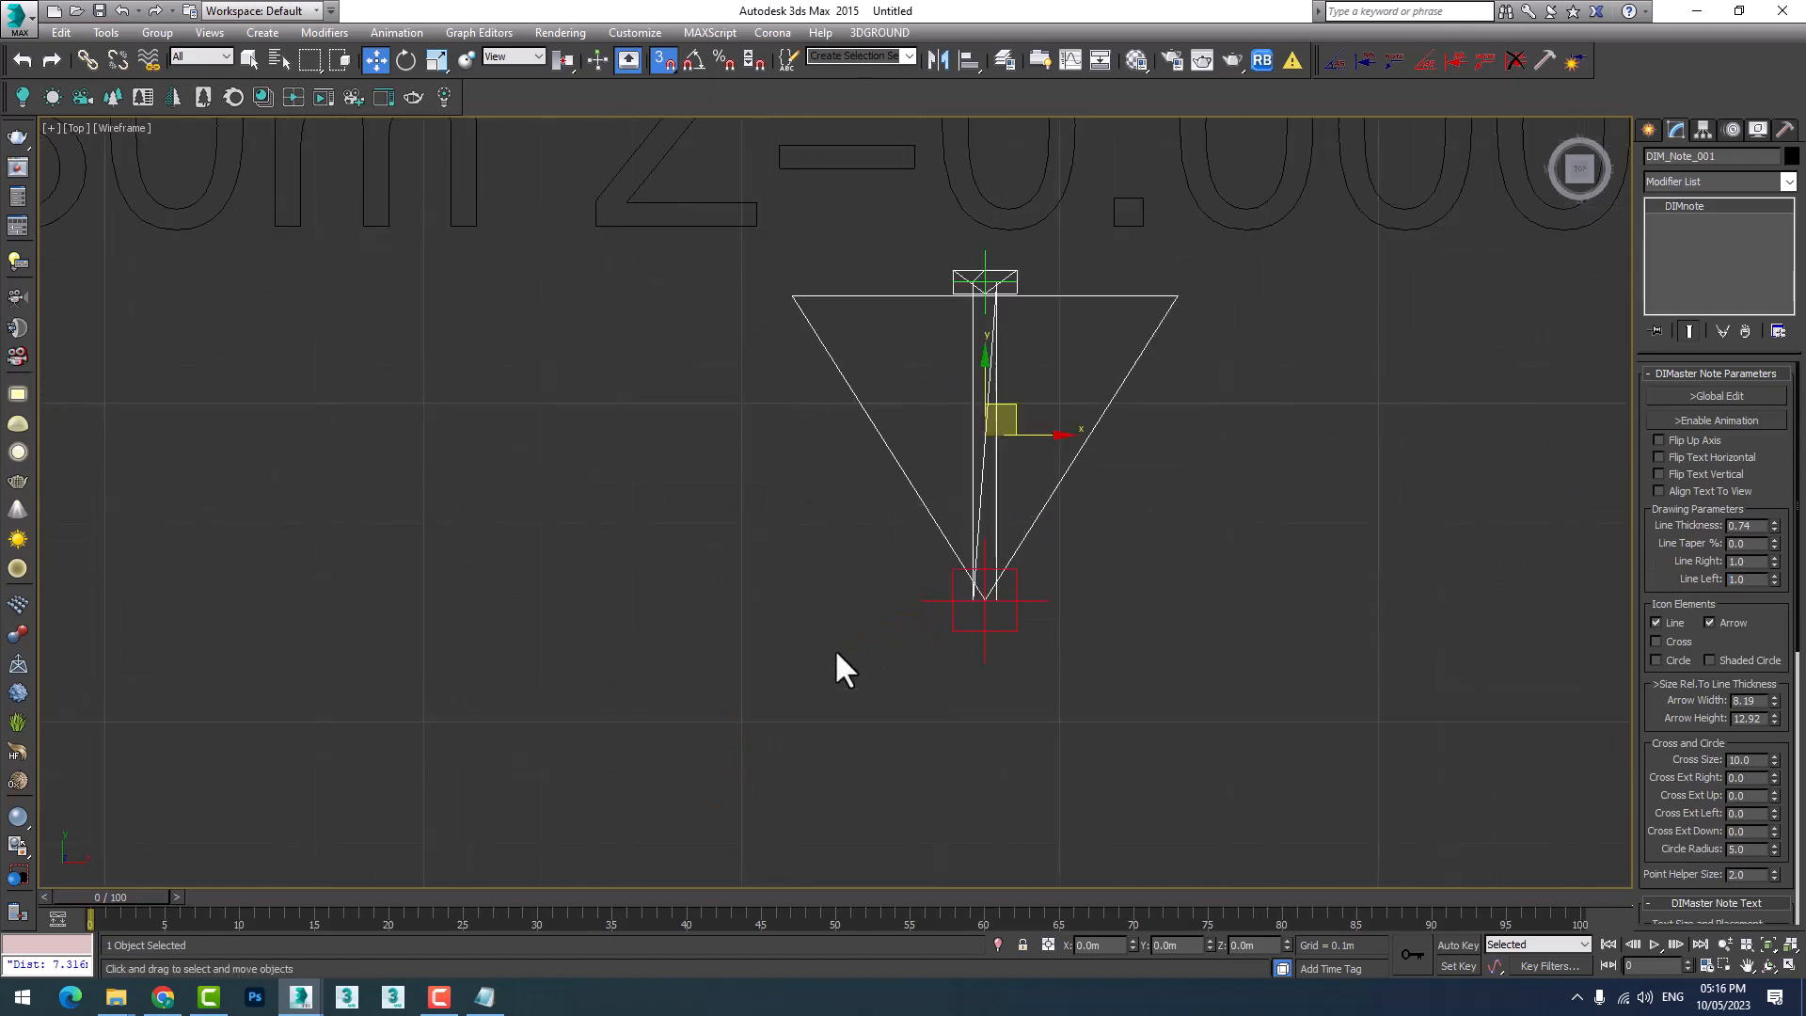
scroll(836, 654, "down", 3)
scroll(788, 718, "down", 2)
scroll(788, 718, "up", 1)
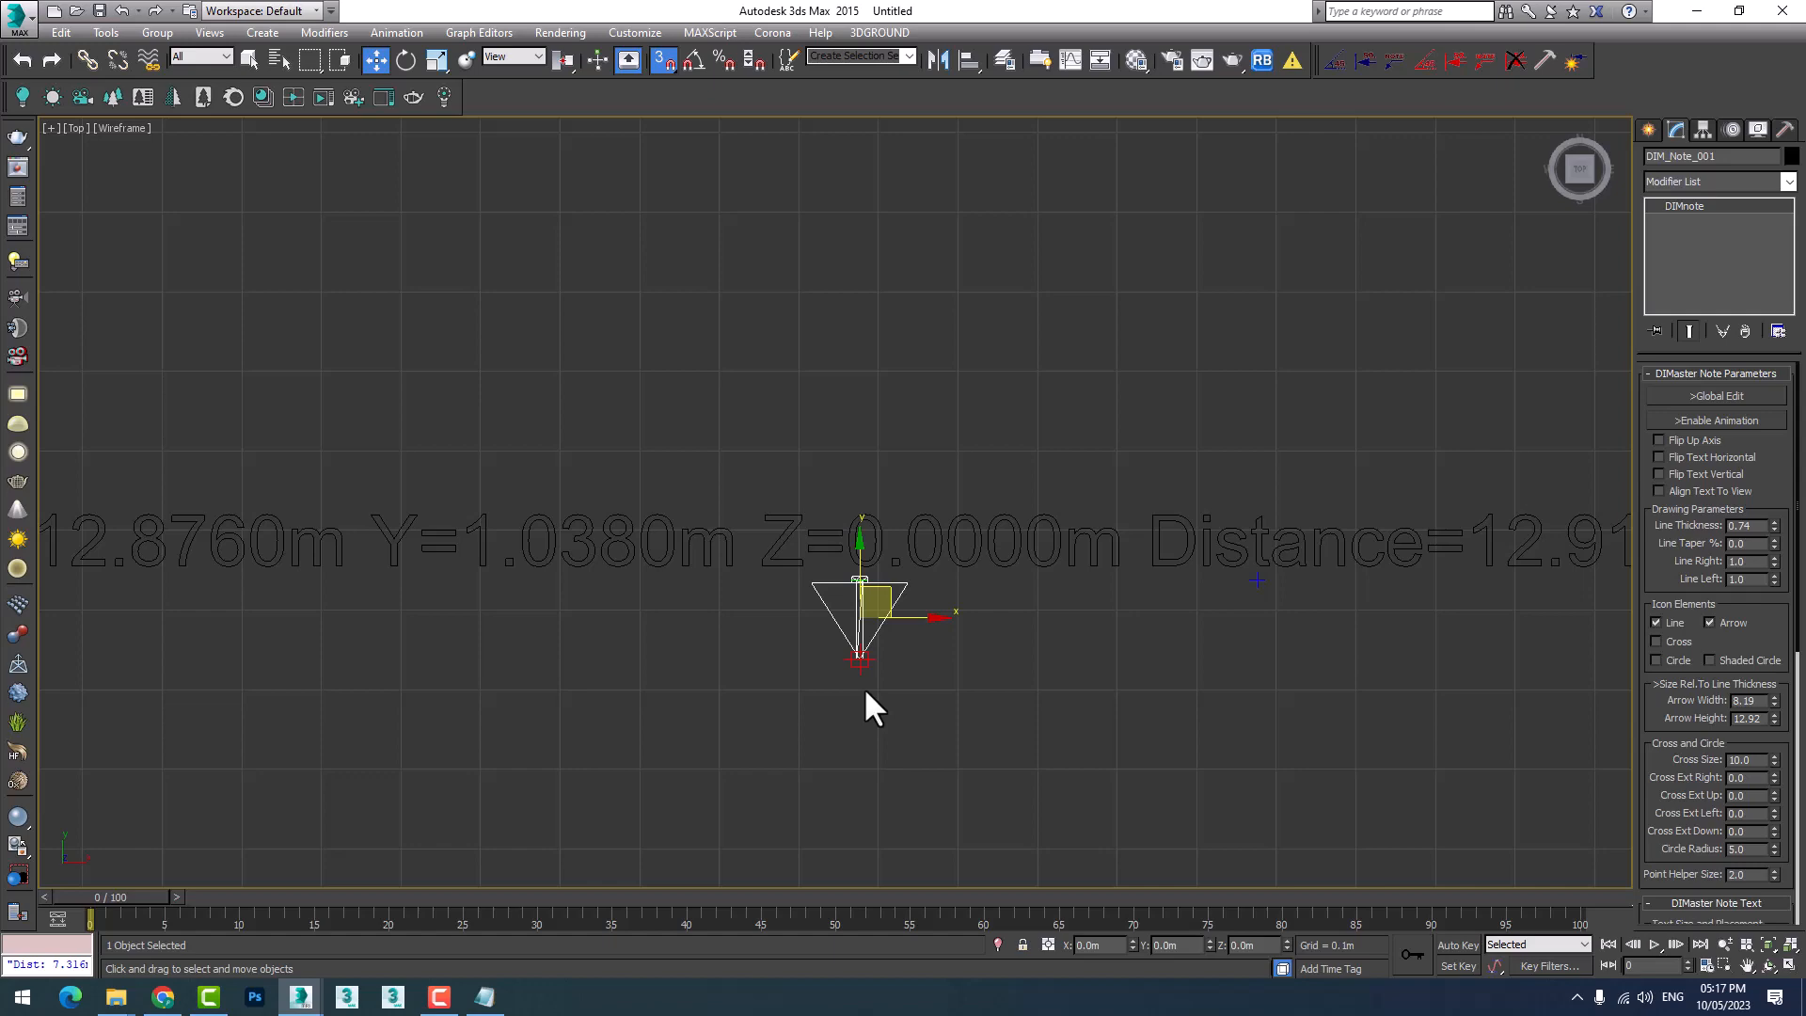
scroll(892, 651, "up", 3)
scroll(887, 653, "down", 3)
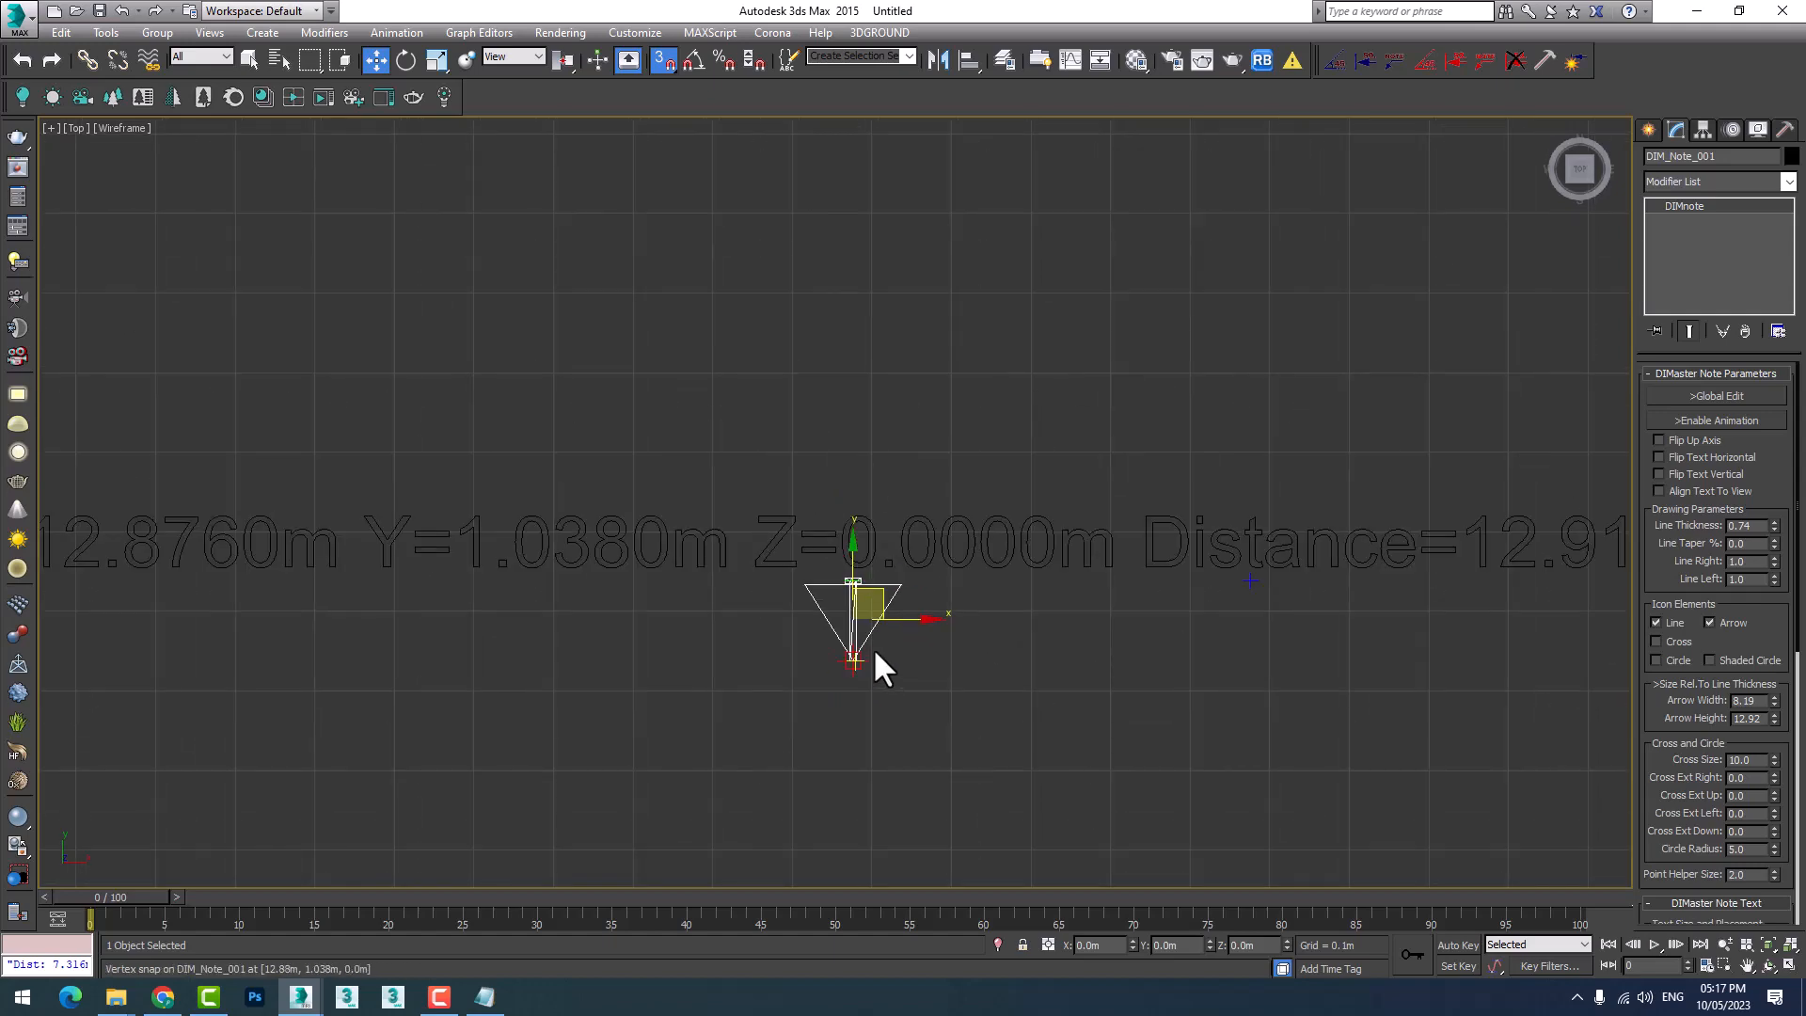
scroll(866, 654, "up", 5)
scroll(884, 676, "down", 4)
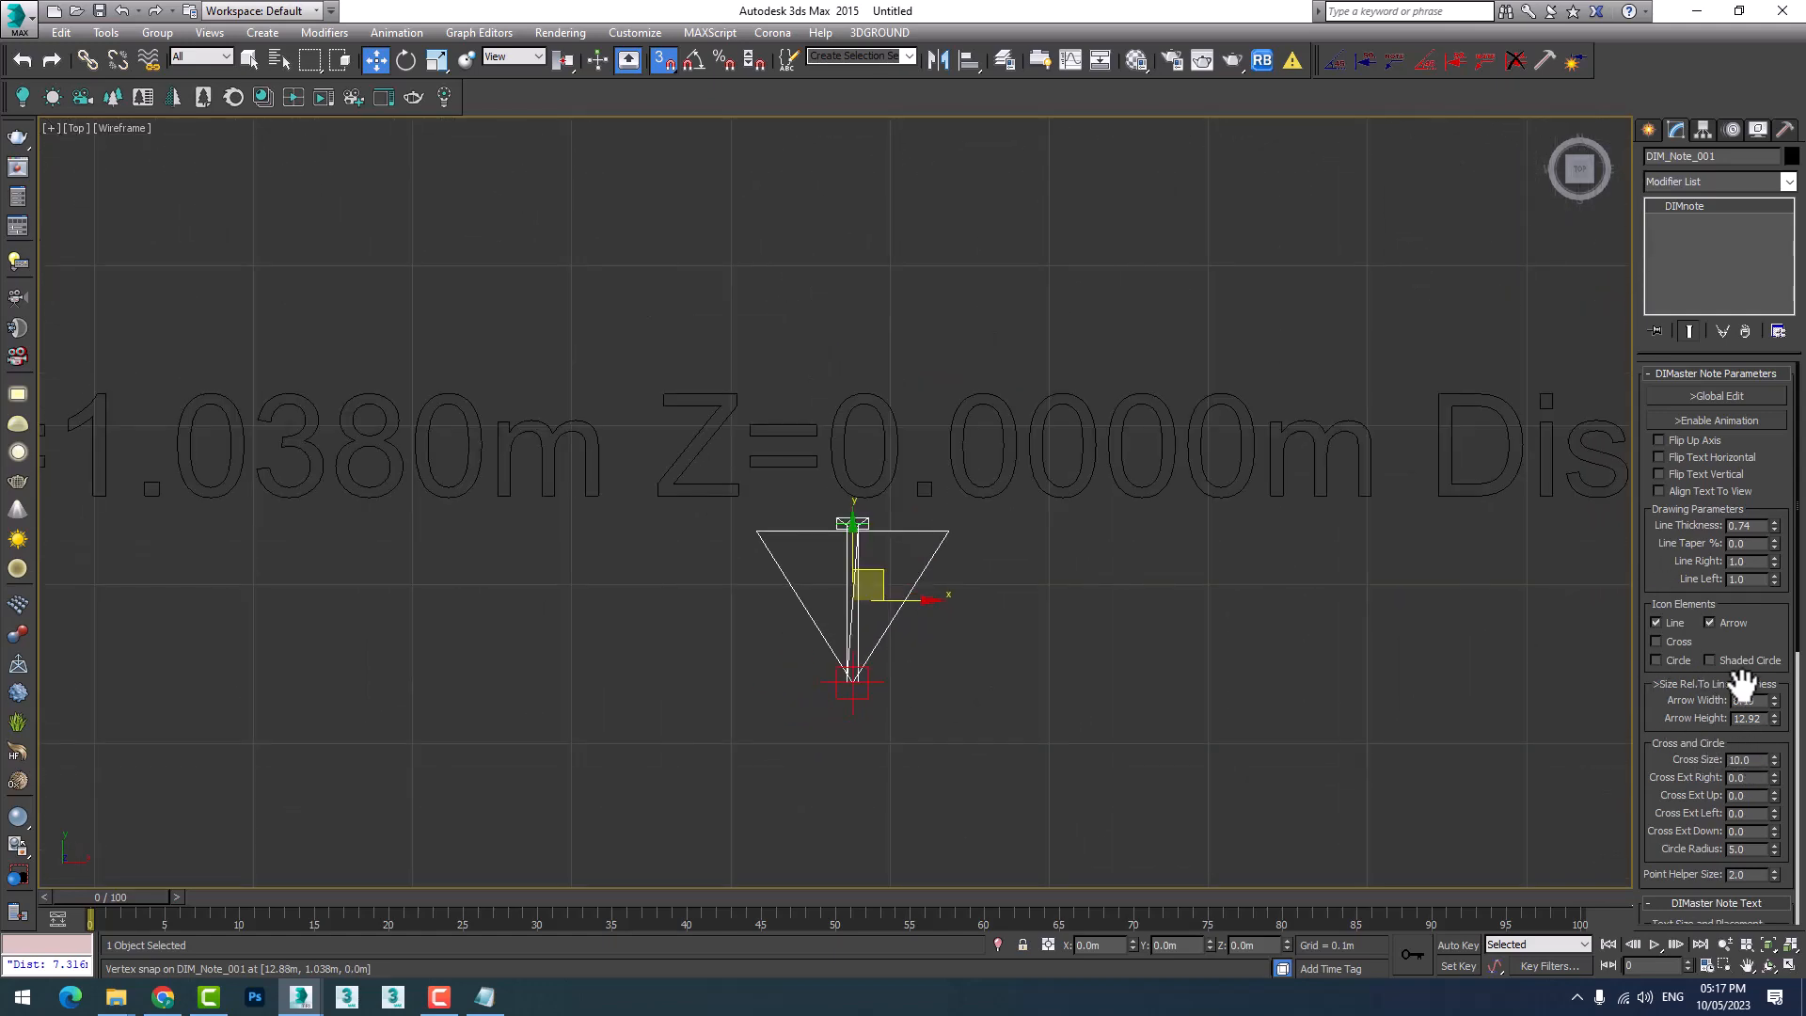
Extend the note's line to a Line Right value of 40.21.
middle_click_drag(1258, 721, 1080, 626)
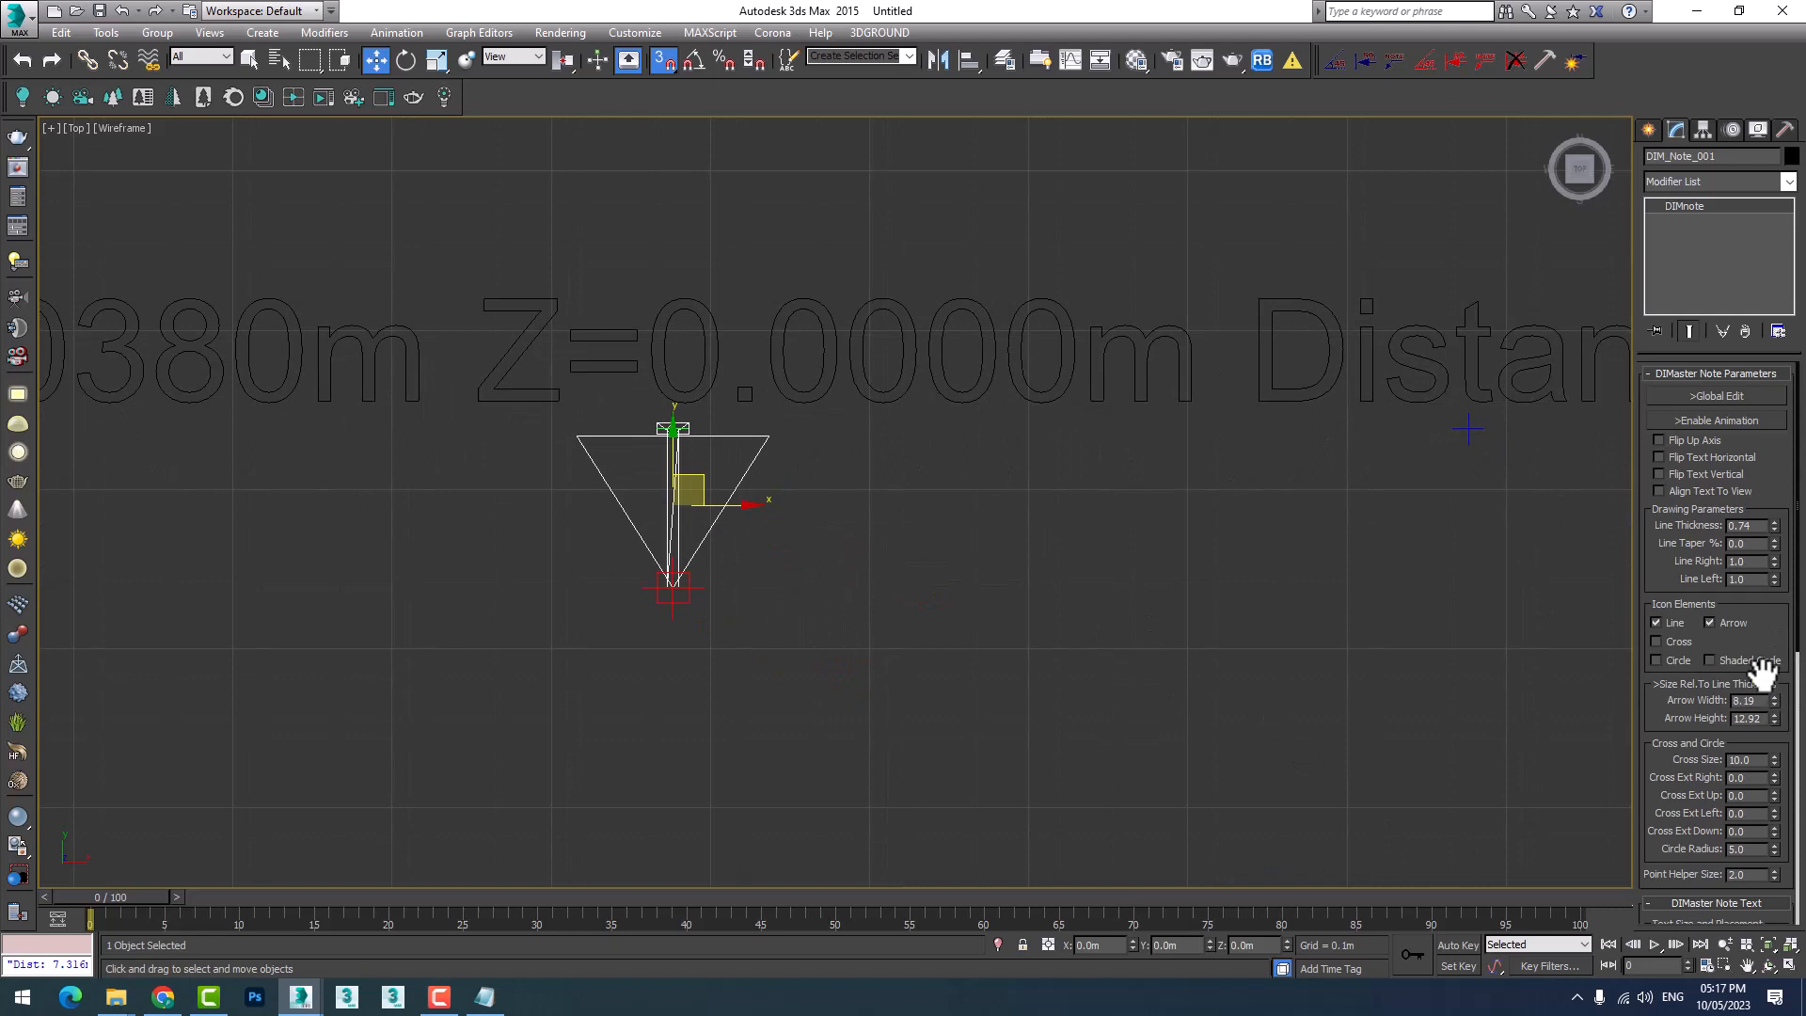
left_click_drag(1774, 458, 1774, 245)
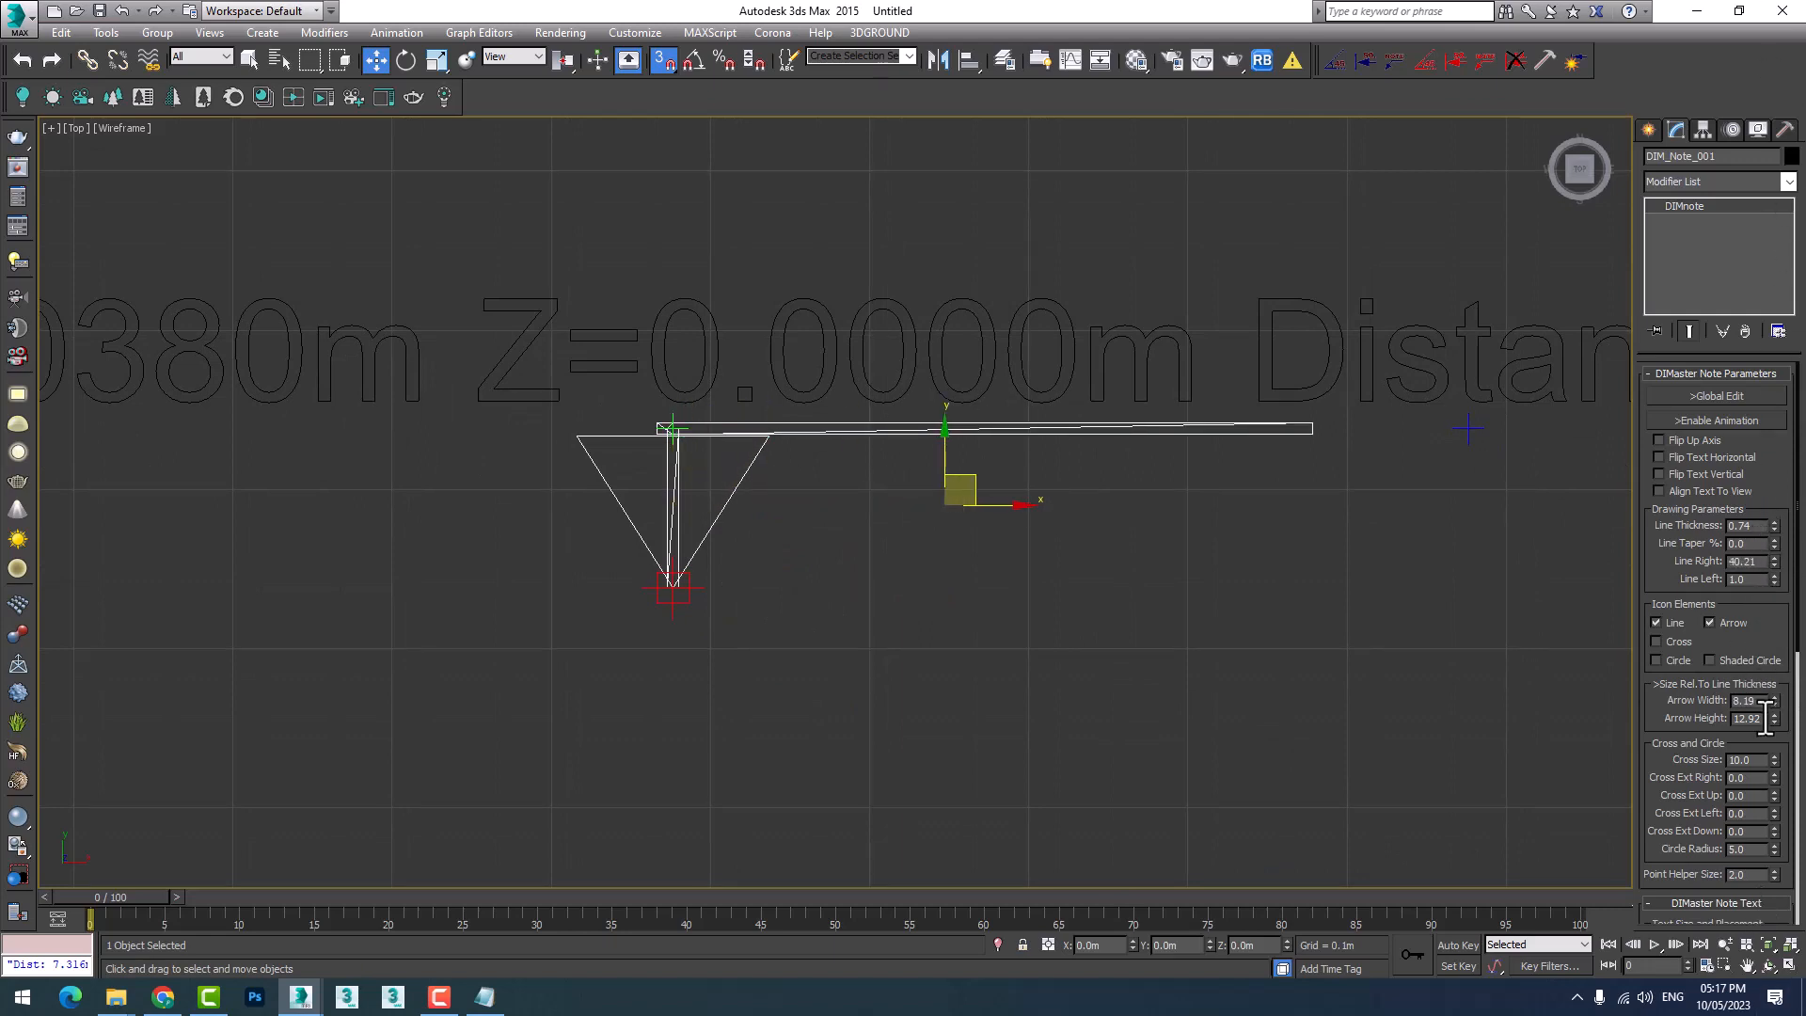
Reduce the note's arrow to an Arrow Width of 6.3 and an Arrow Height of 7.81.
scroll(1773, 763, "down", 1)
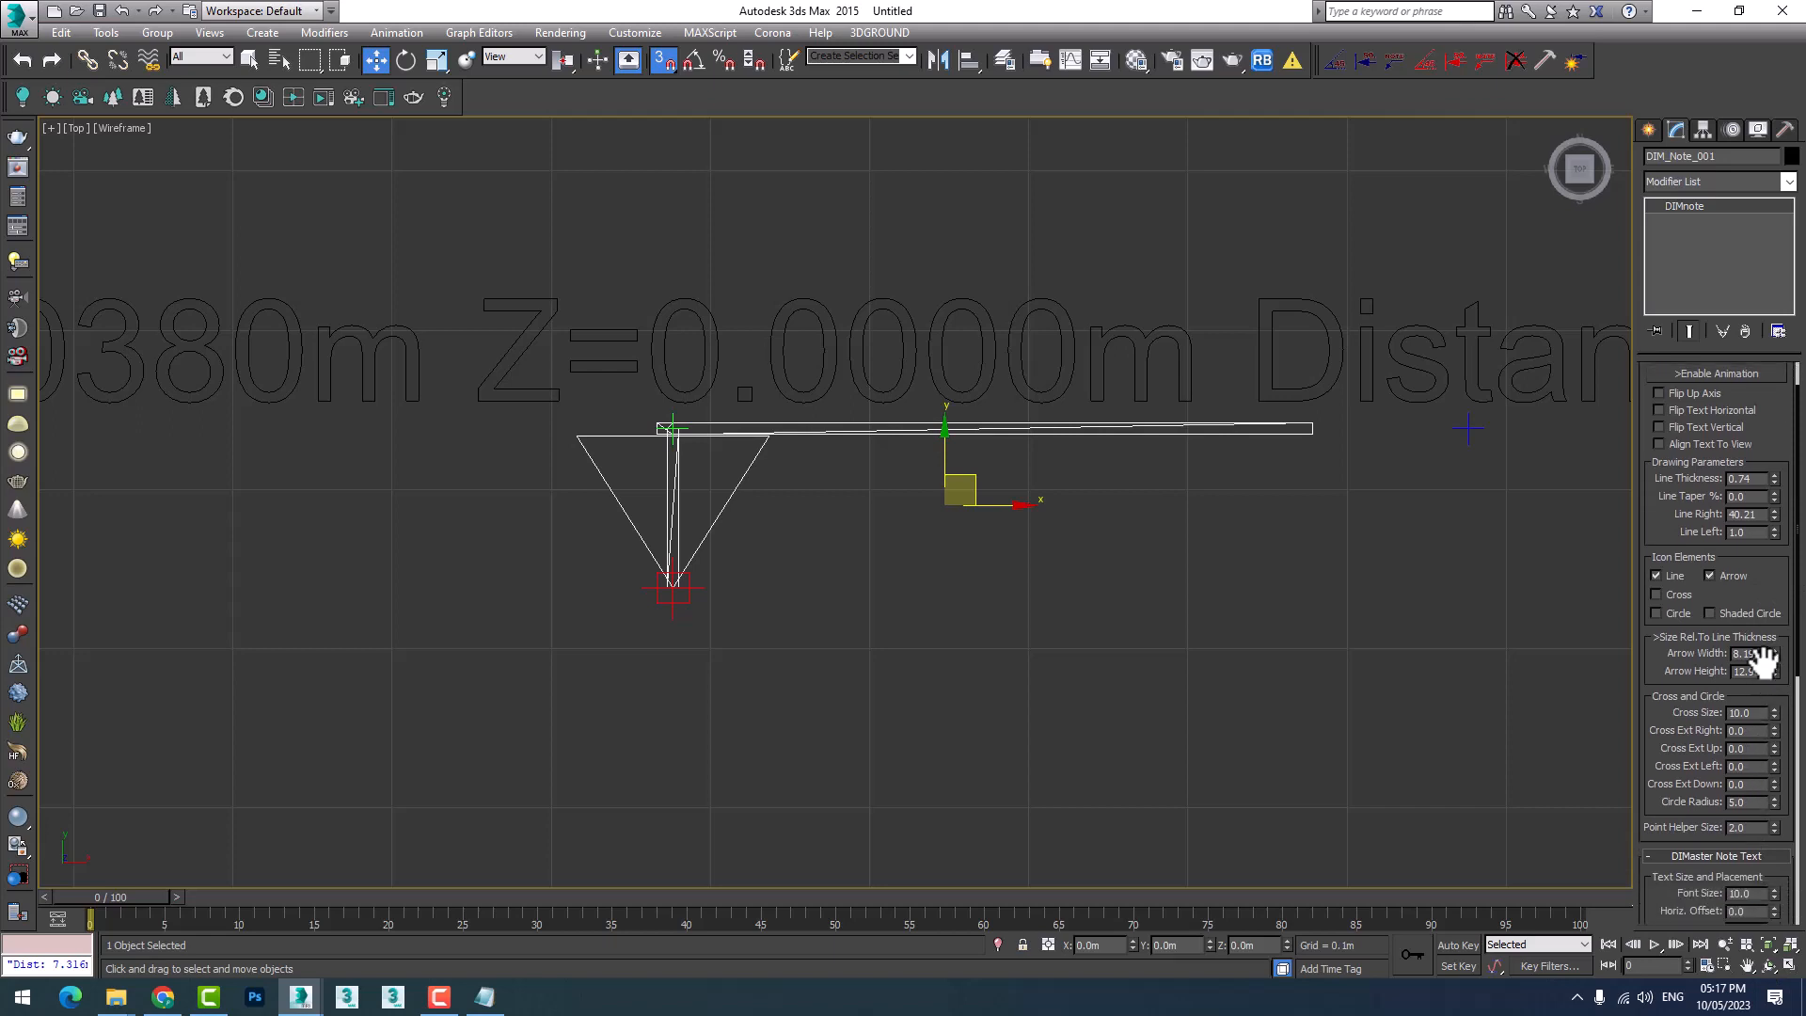
left_click_drag(1769, 652, 1778, 831)
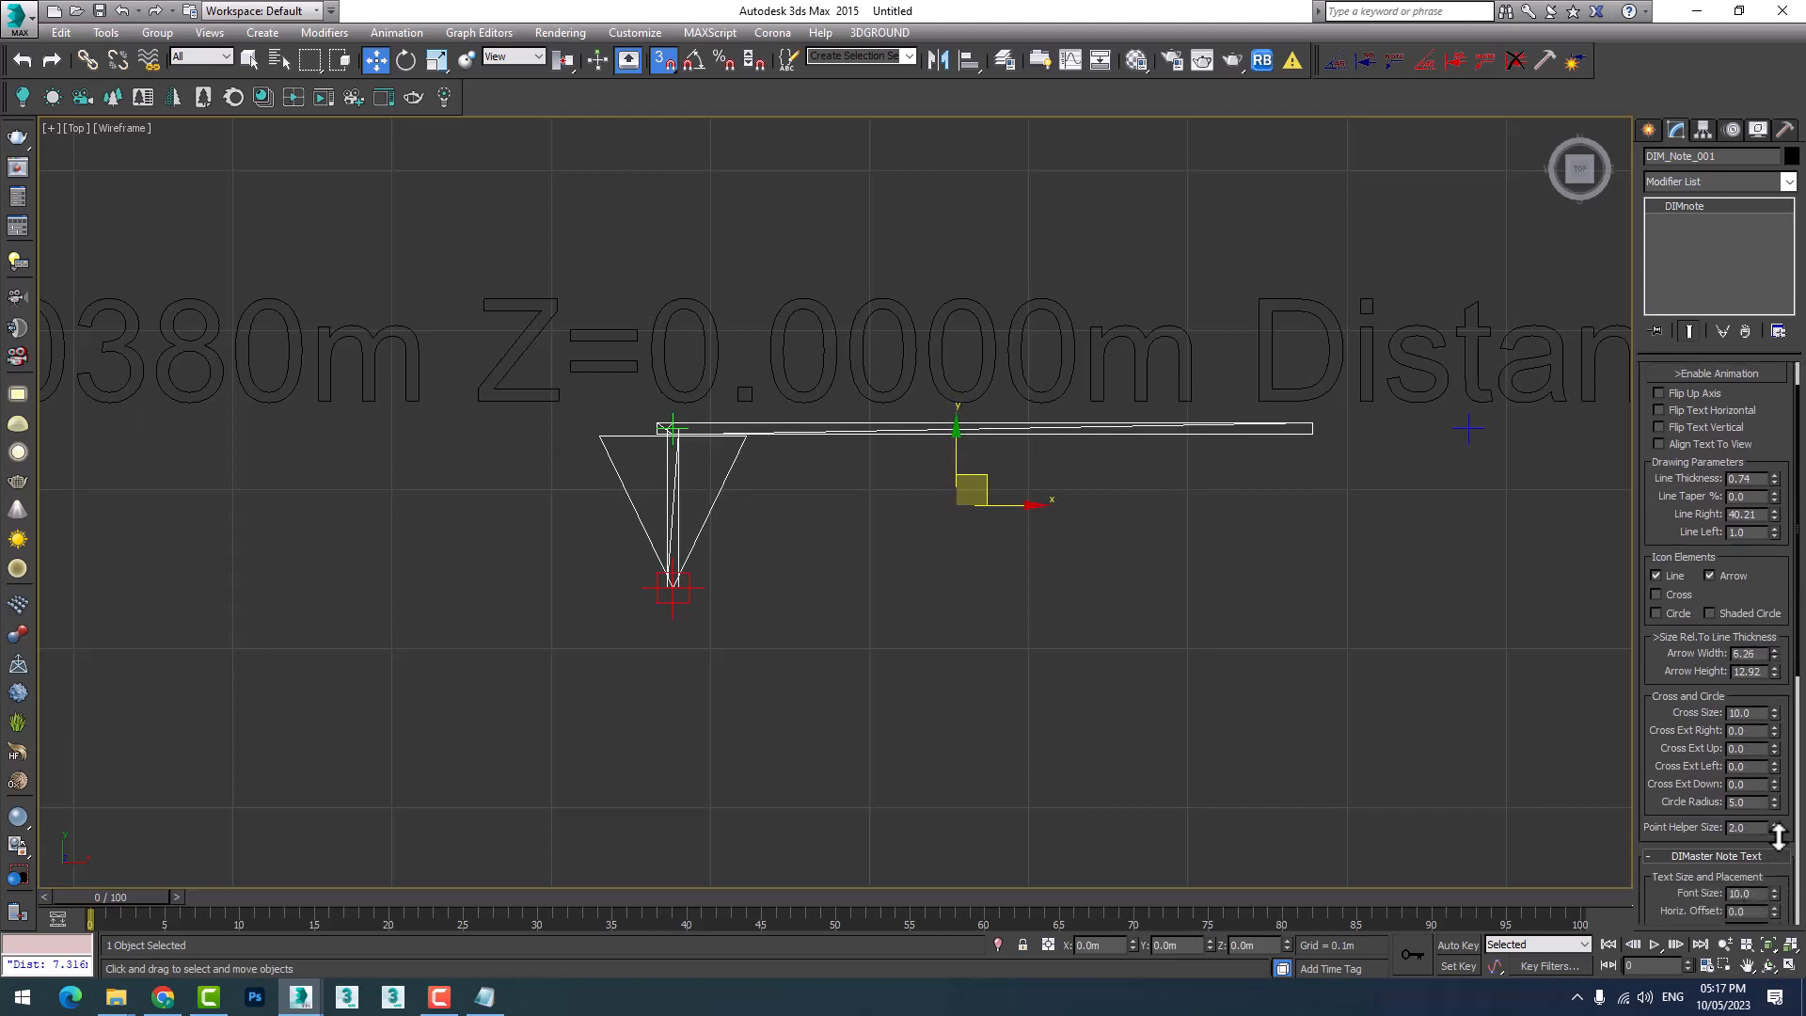
left_click_drag(1774, 671, 1772, 917)
left_click_drag(1674, 752, 1667, 615)
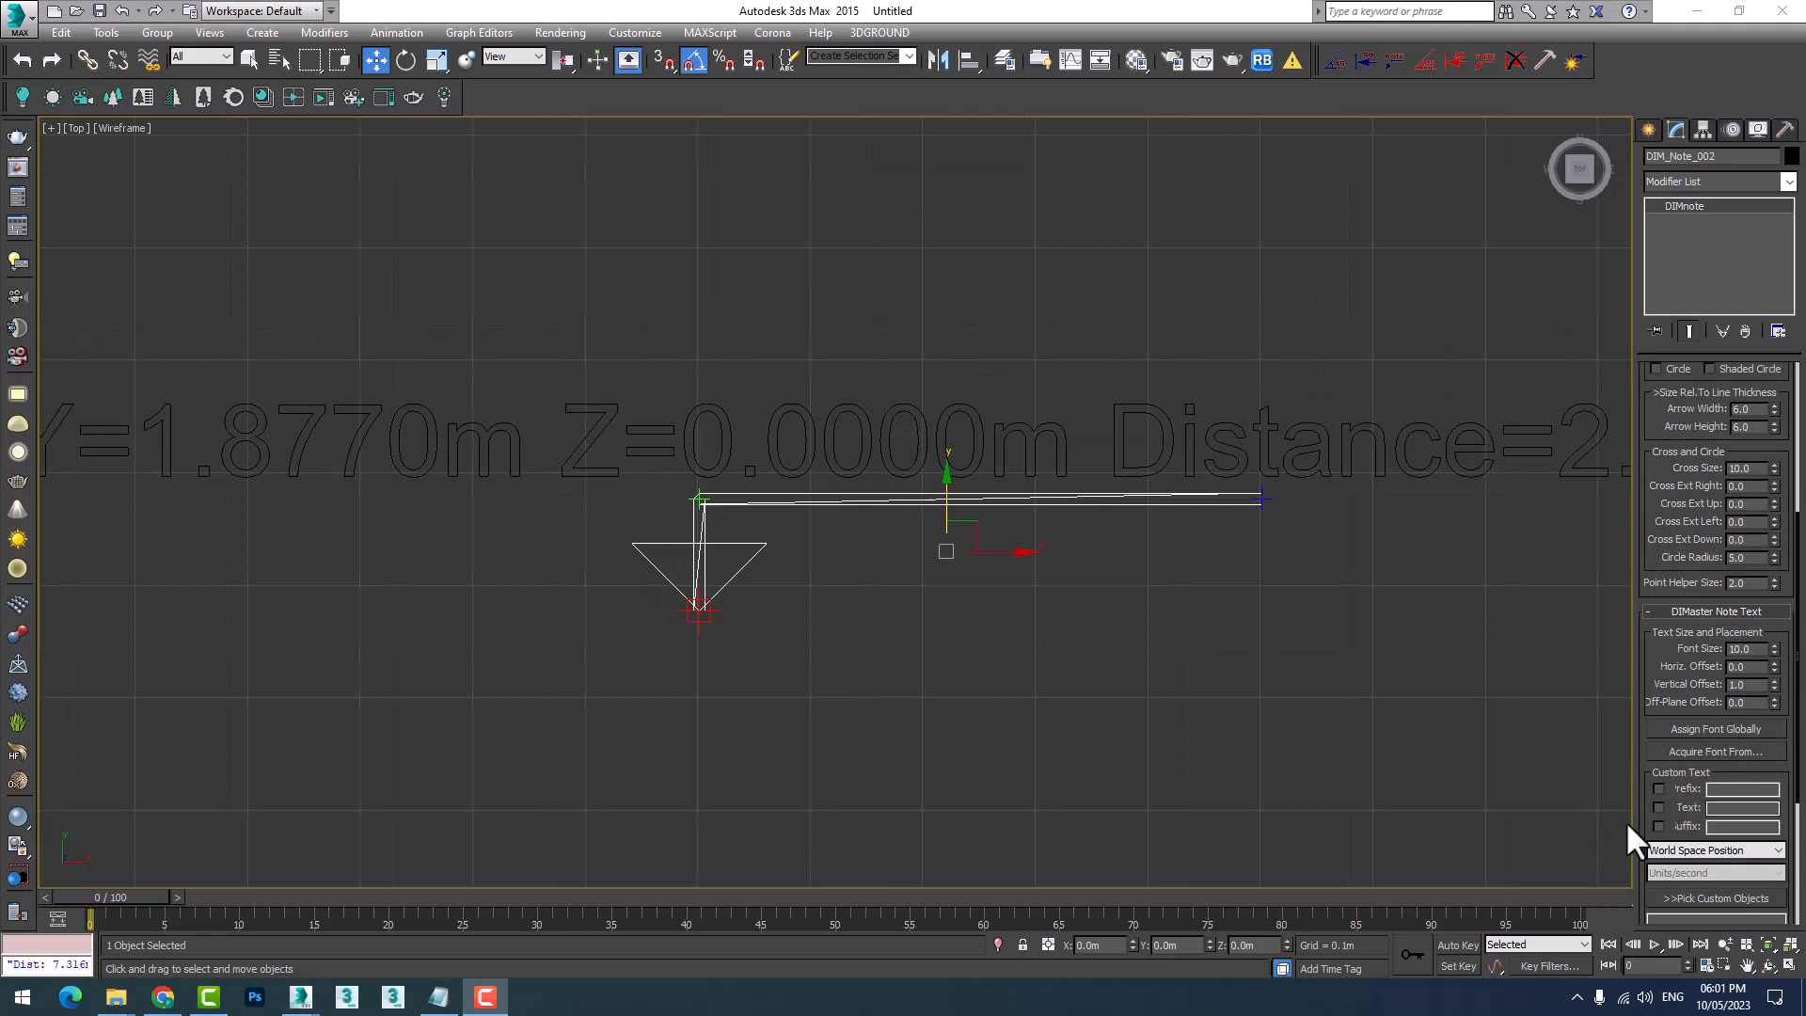
Replace the second note's coordinate readout with the custom text "text" and move it along X to about 1.23 m, over the line's middle.
left_click(1658, 807)
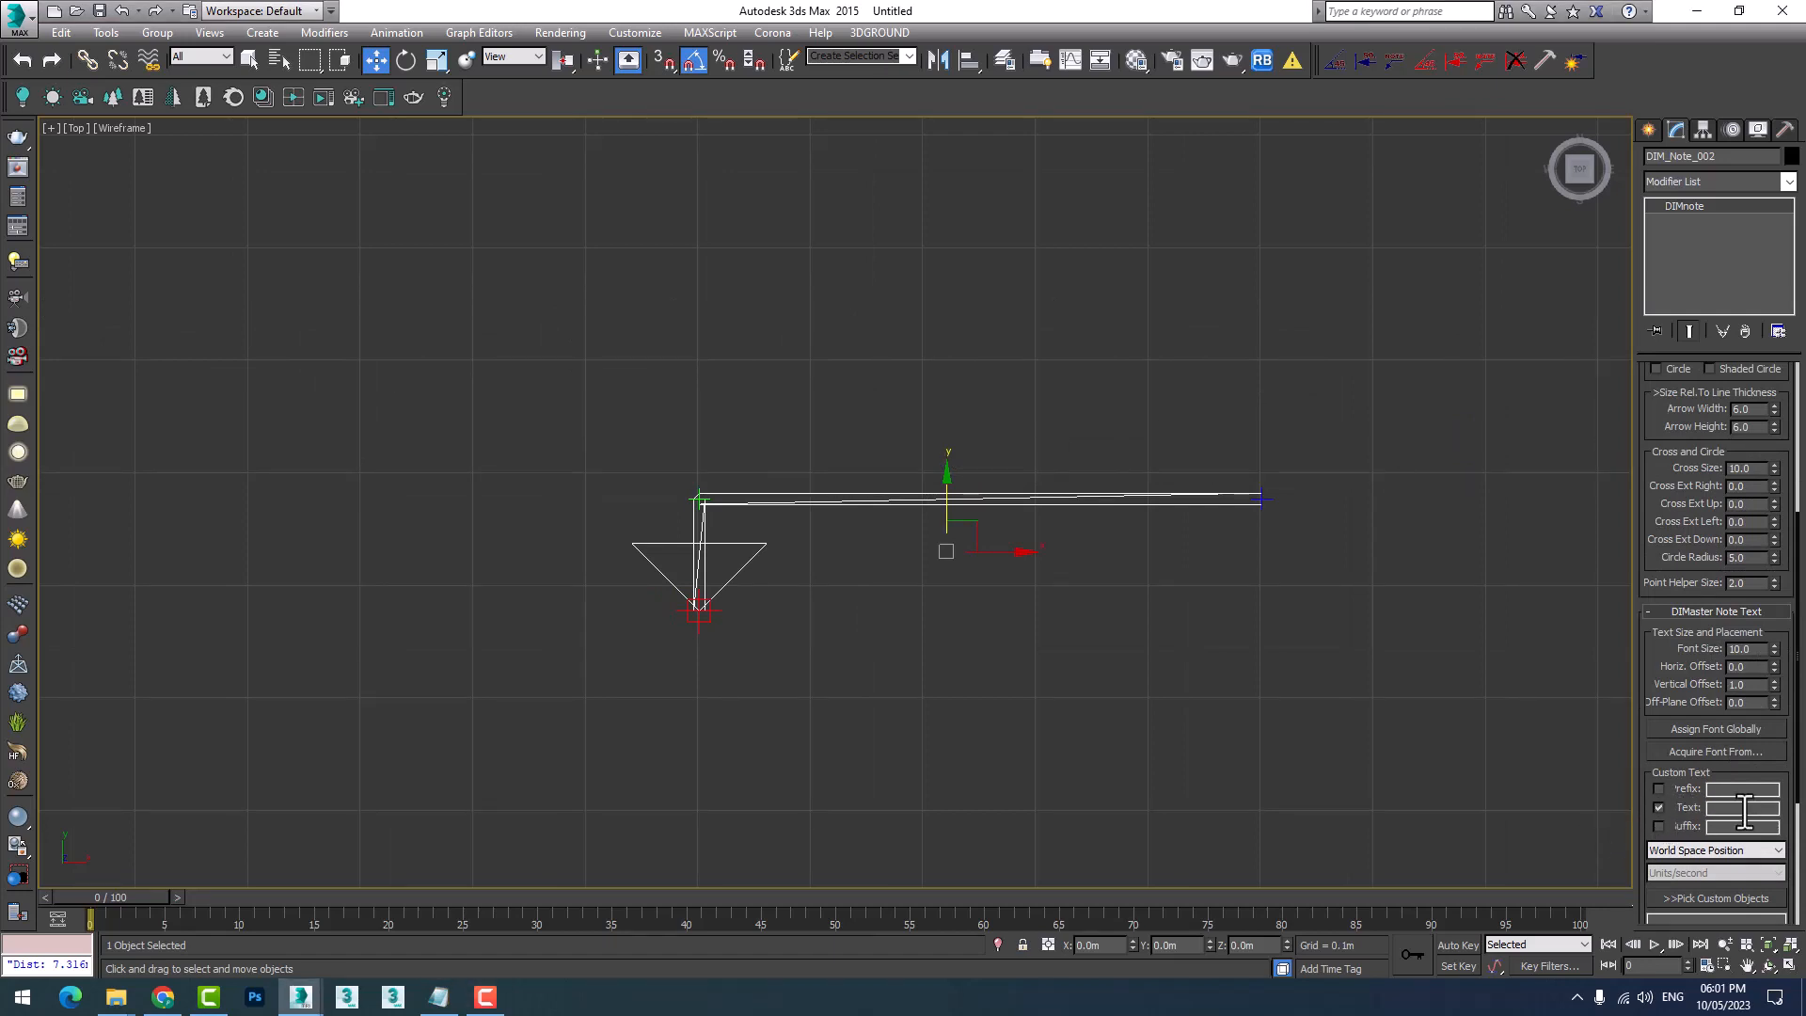
left_click(1658, 807)
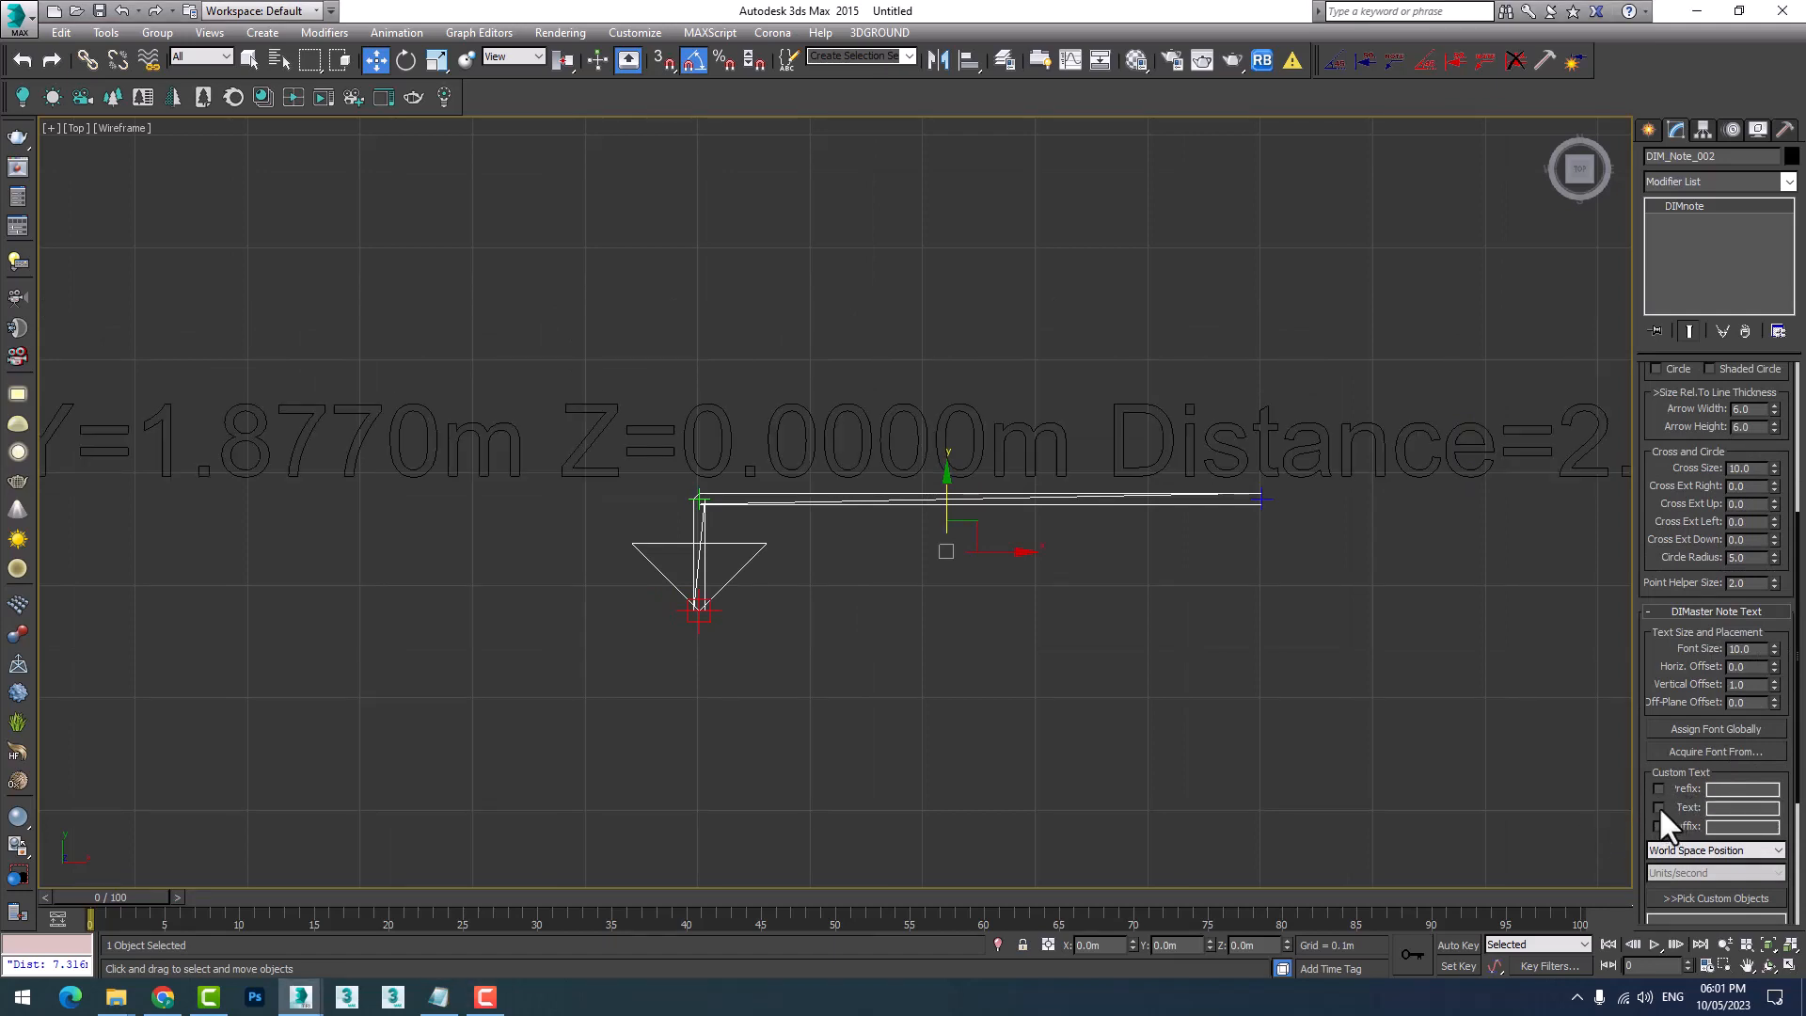
left_click(1658, 806)
left_click_drag(1746, 810, 1664, 815)
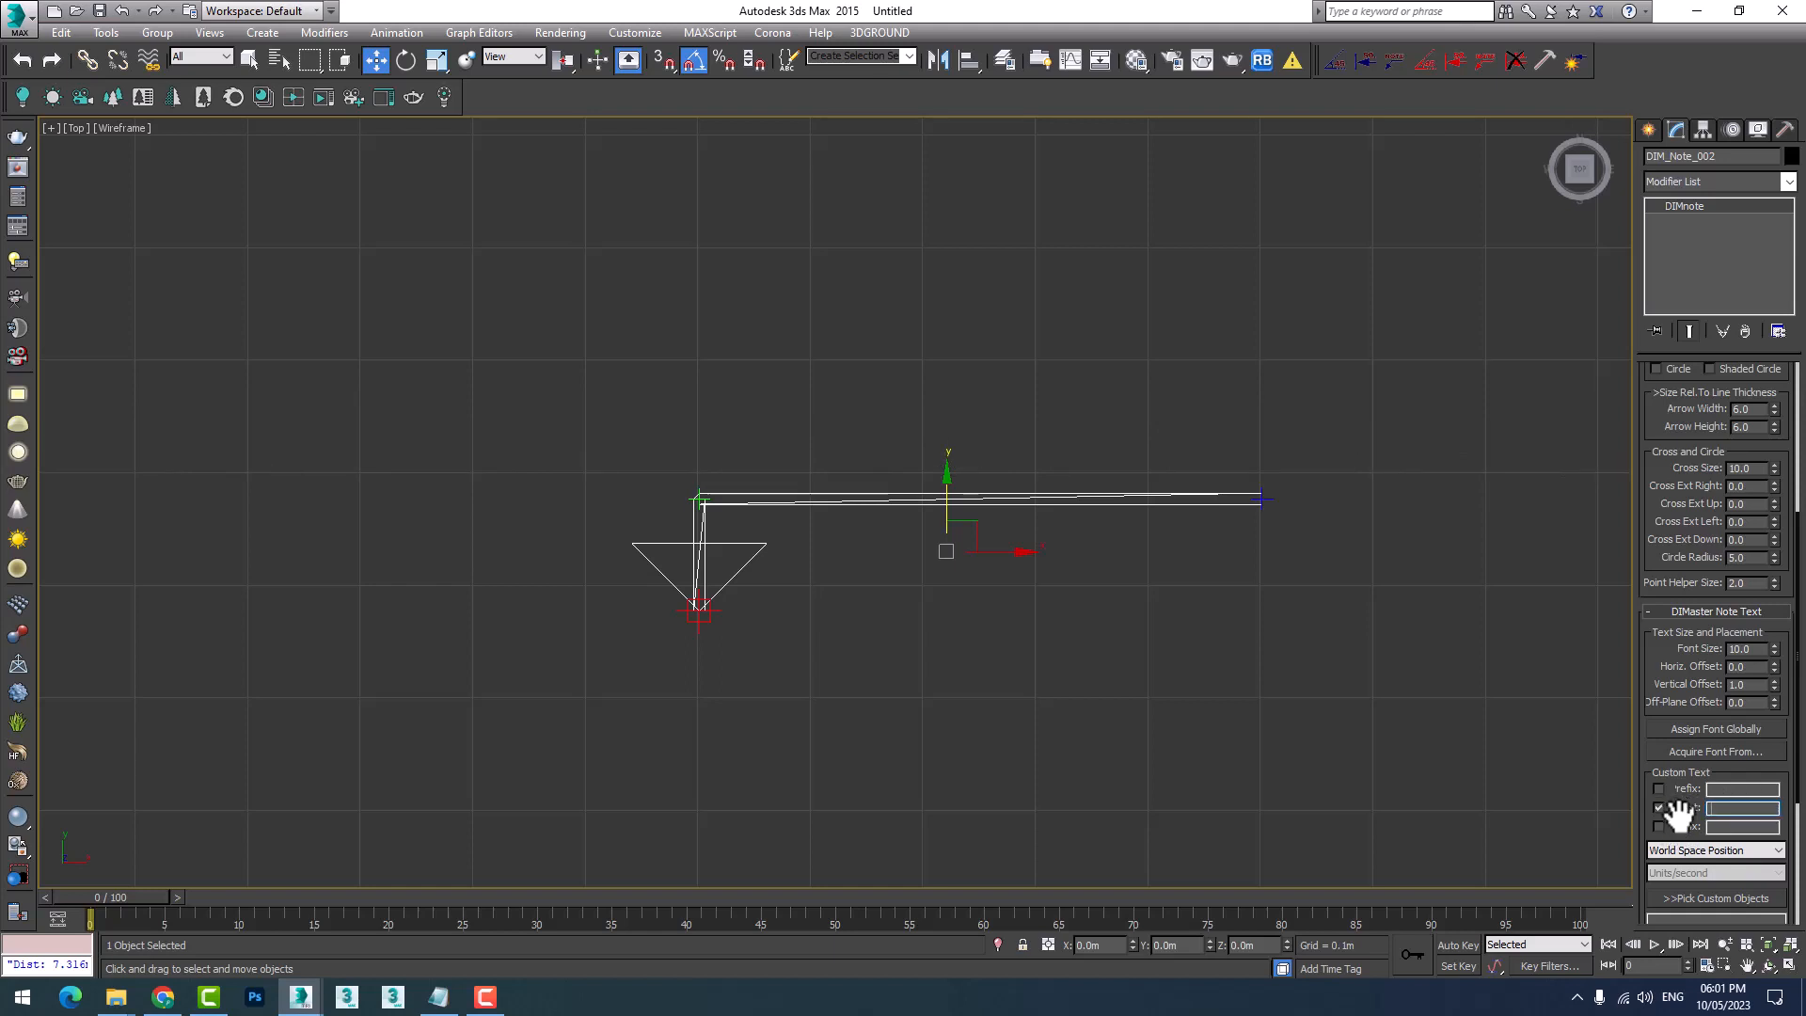
type("text")
left_click(1119, 757)
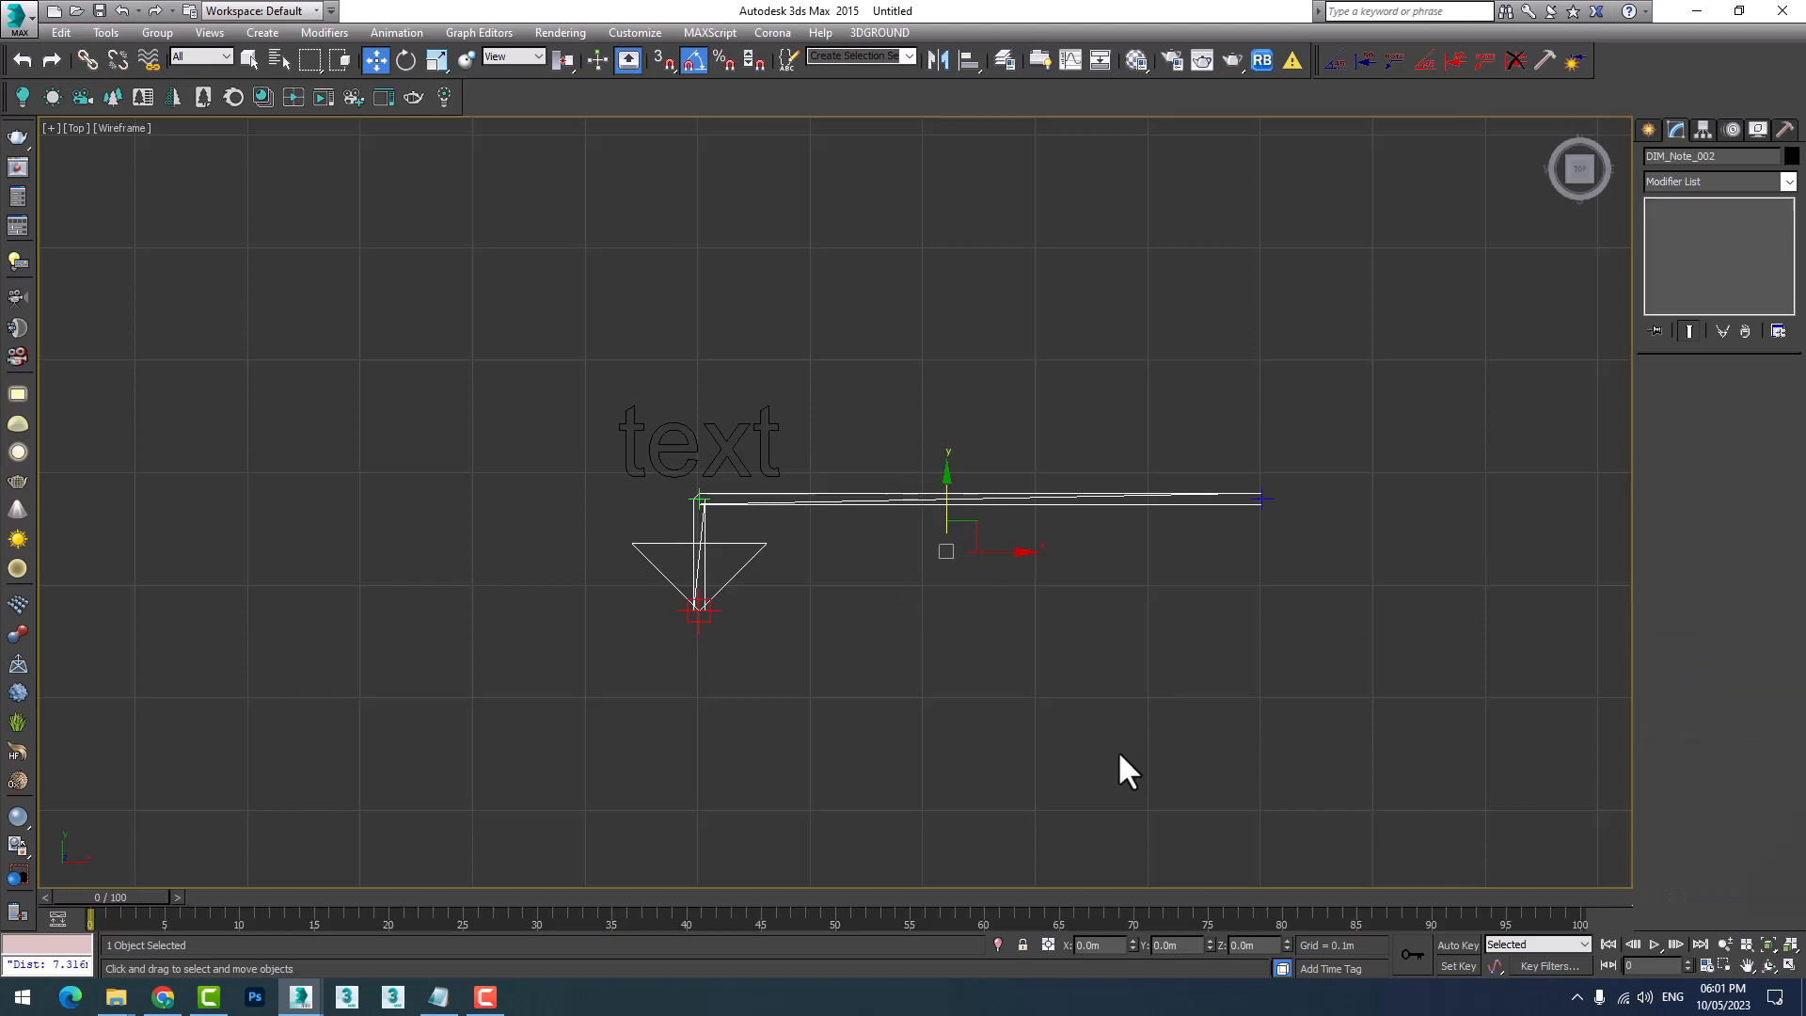
left_click(727, 461)
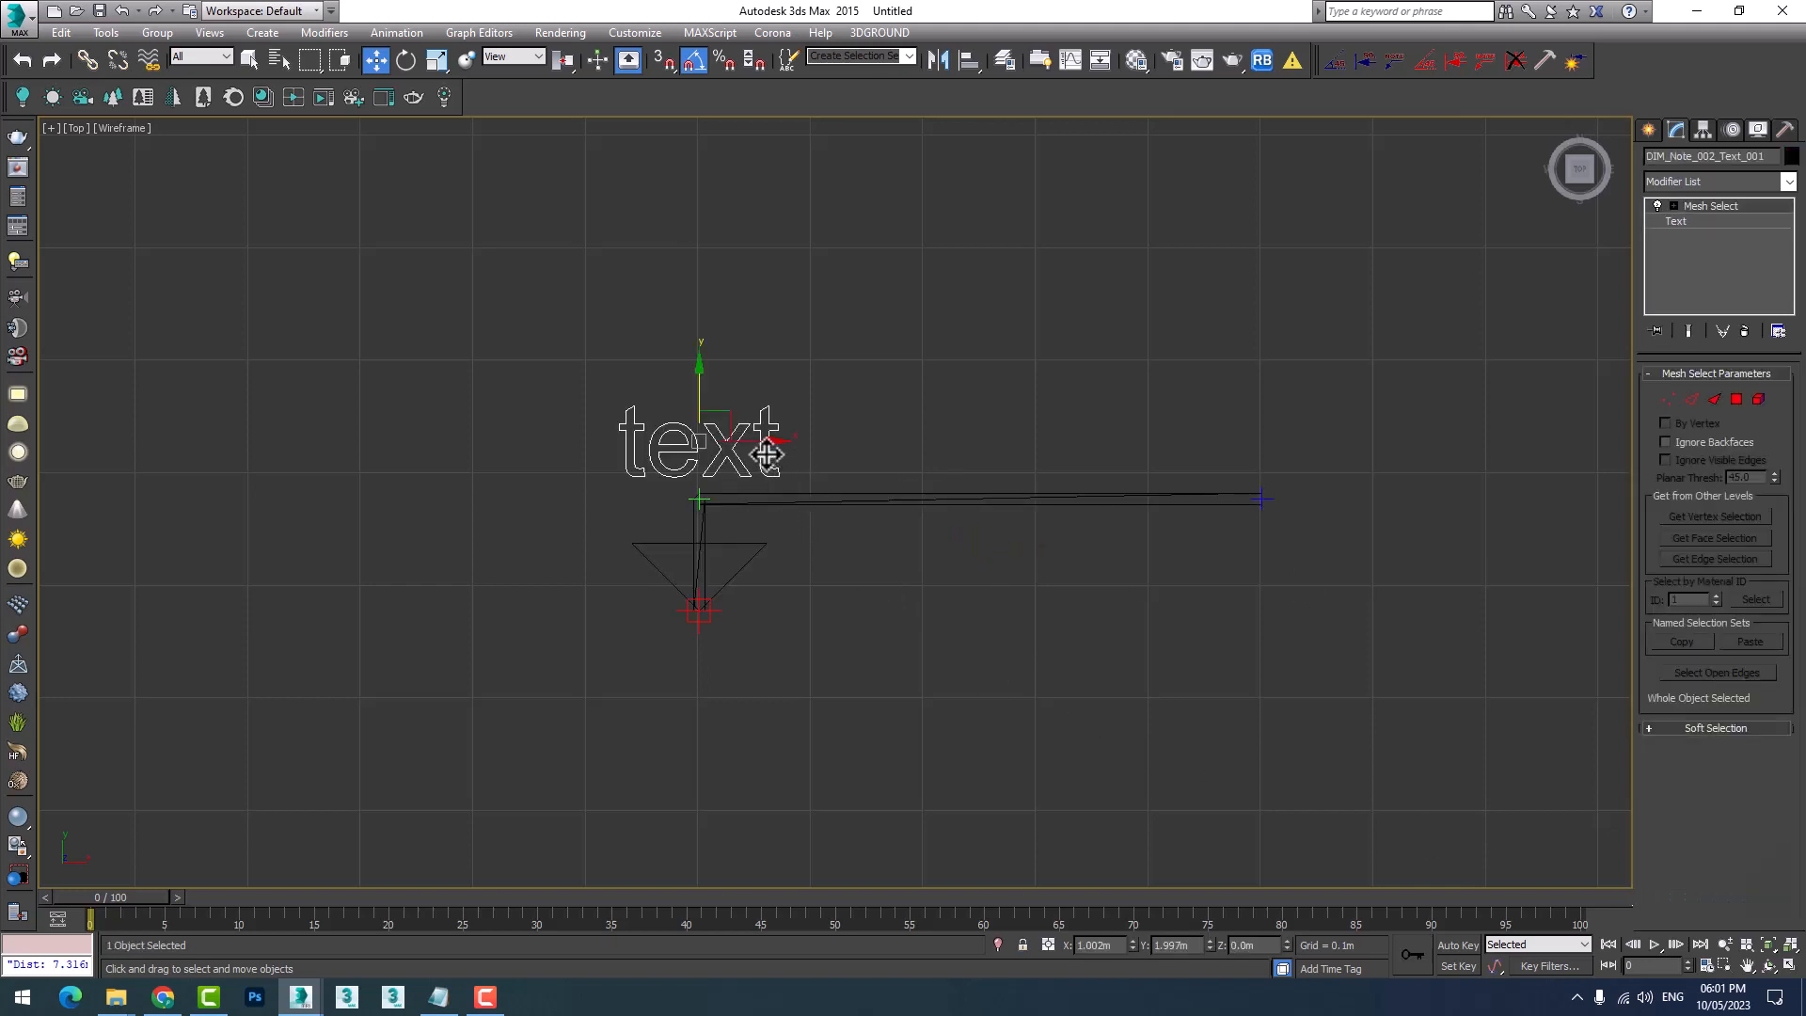
left_click_drag(765, 449, 1020, 449)
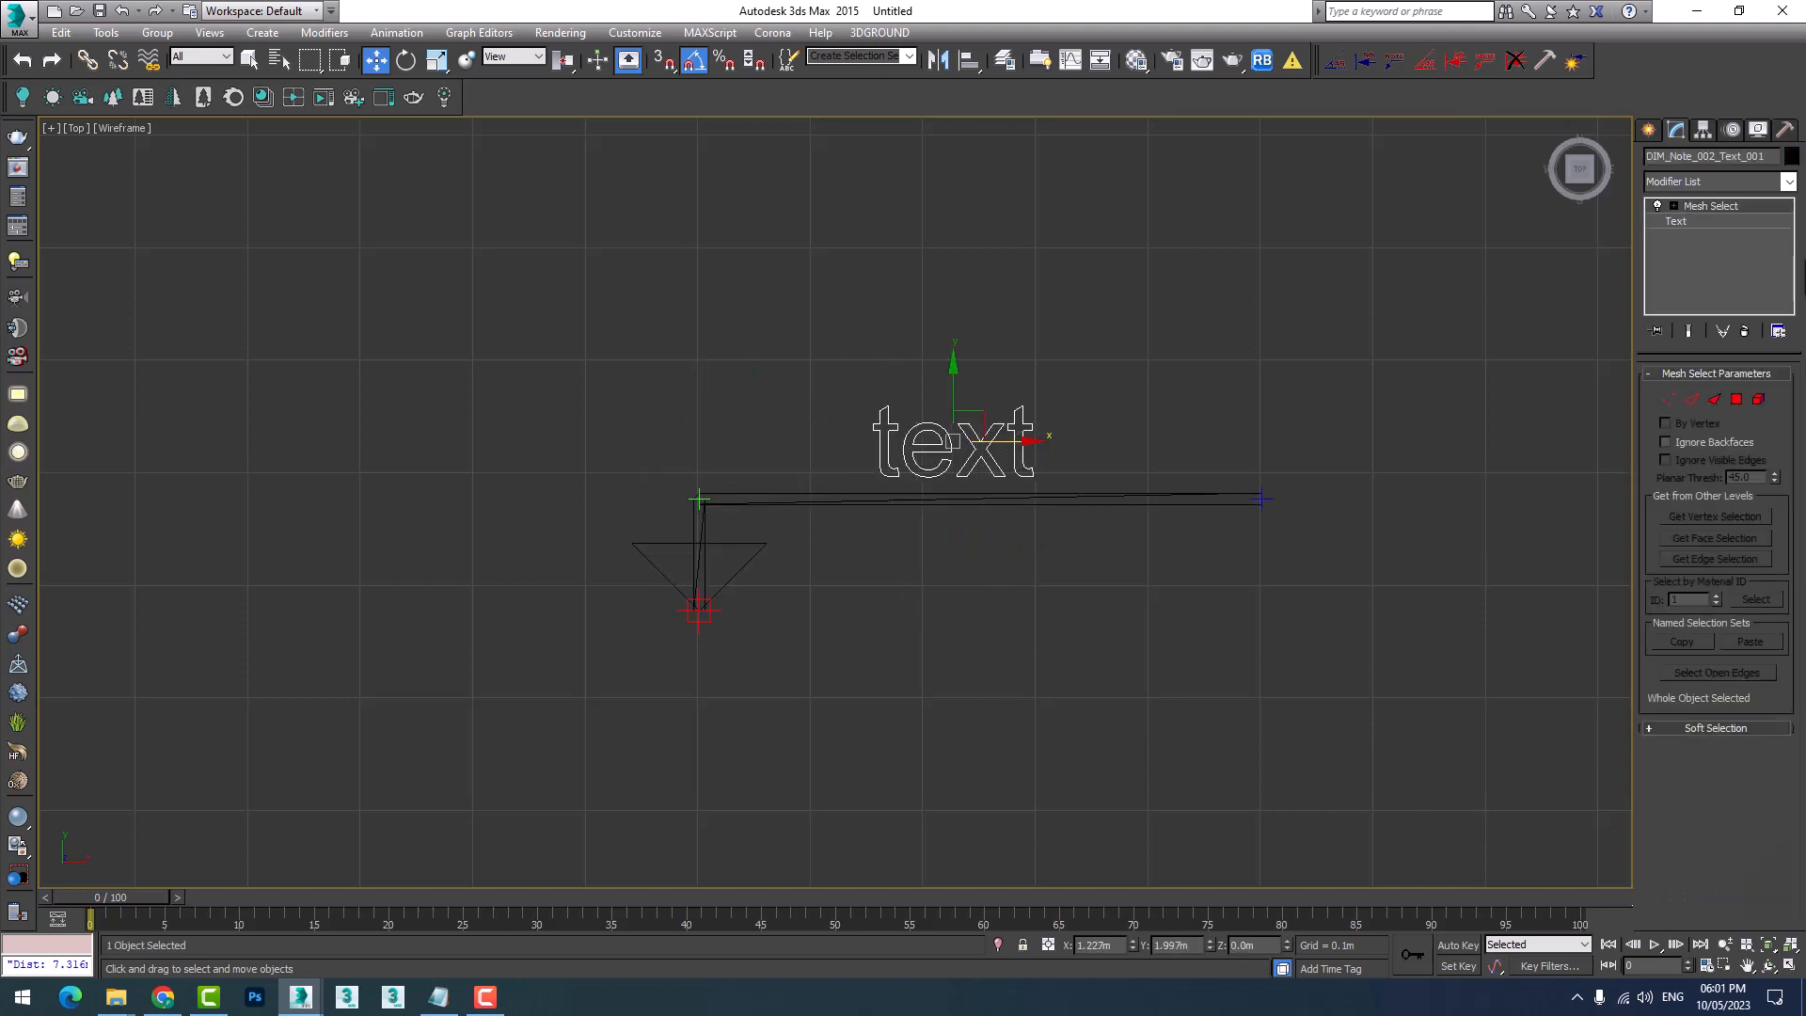
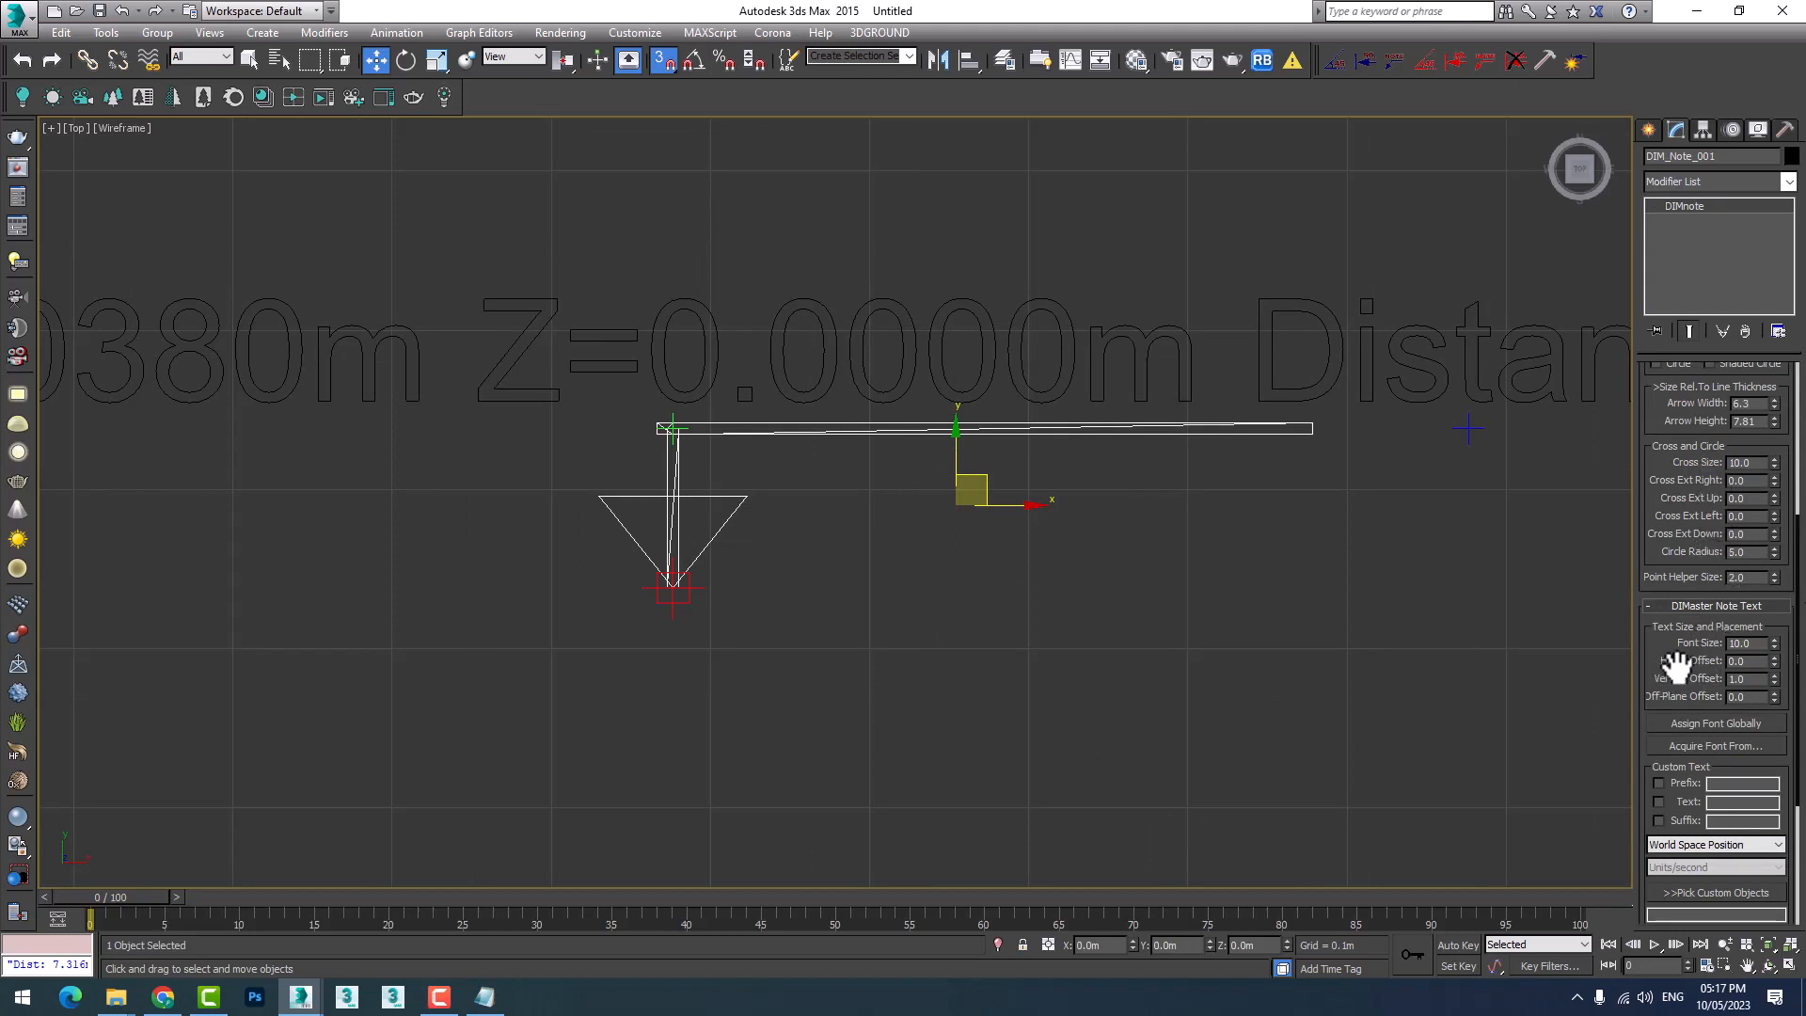
Set the first note's text to Font Size 2.47, Horizontal Offset 18.65 and Vertical Offset 3.57.
left_click_drag(1774, 648, 1751, 146)
left_click_drag(1755, 204, 1794, 355)
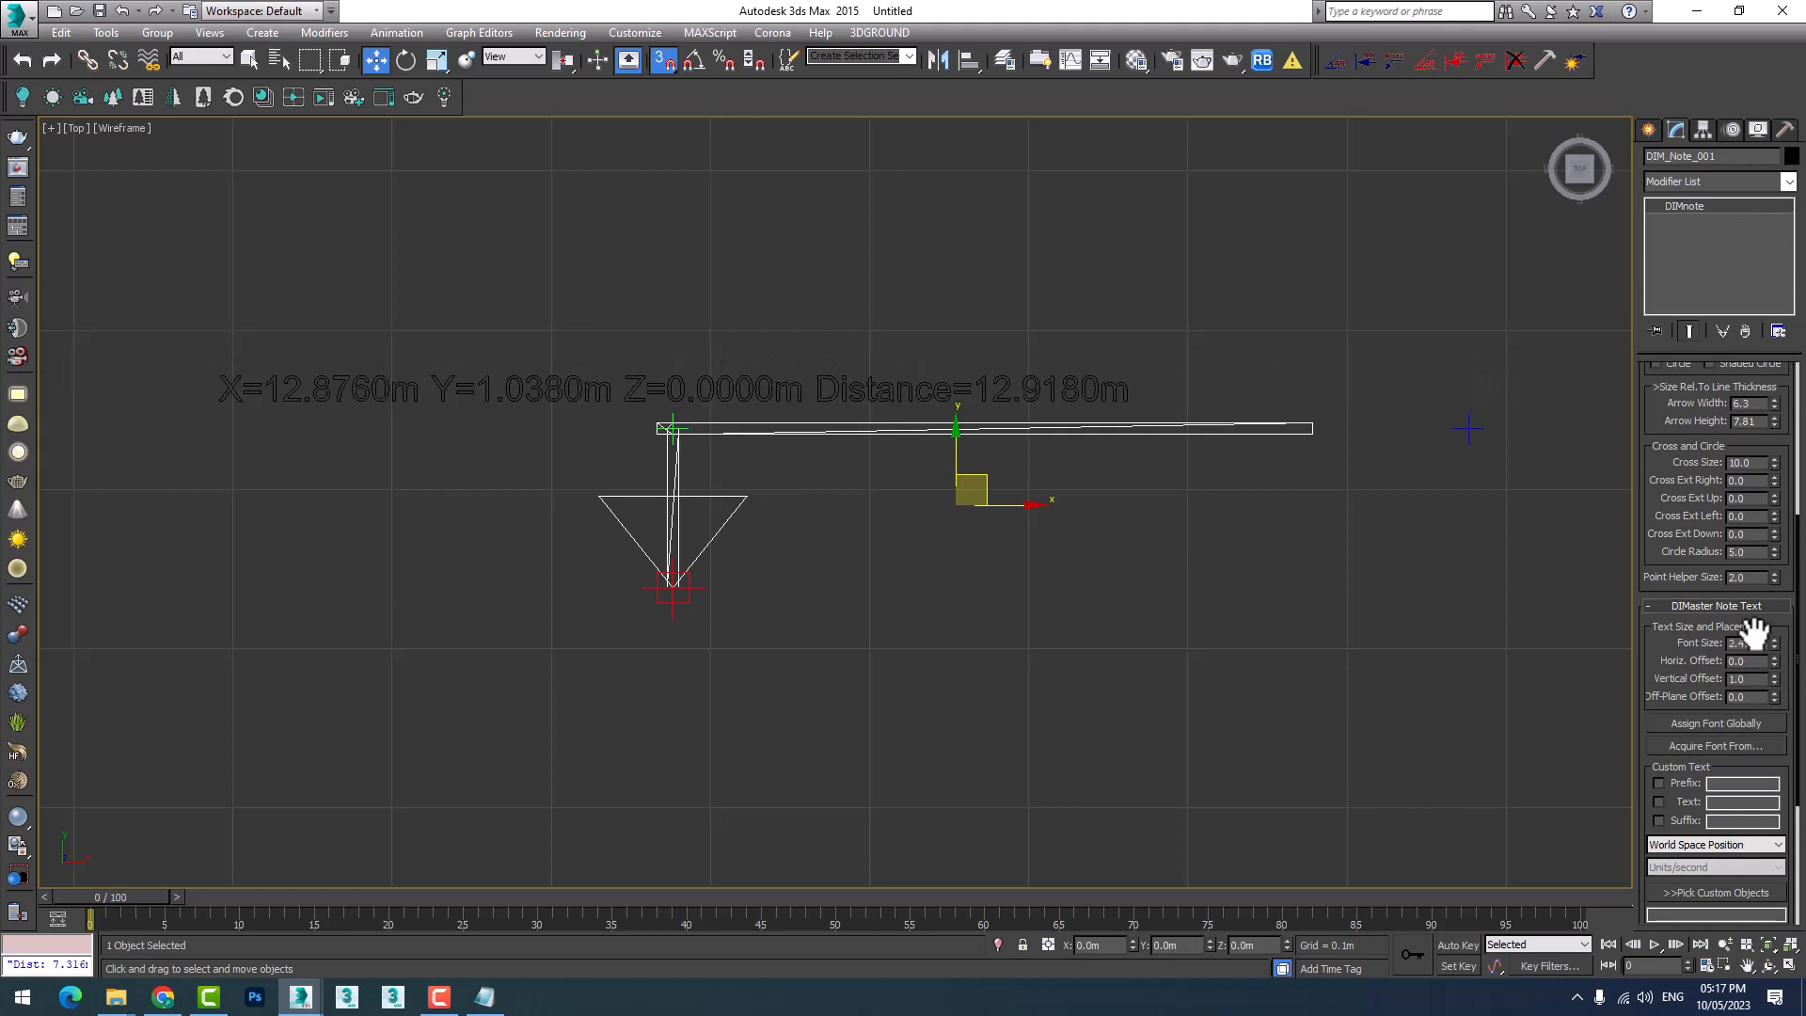
left_click_drag(1774, 658, 1788, 960)
left_click_drag(1775, 676, 1709, 432)
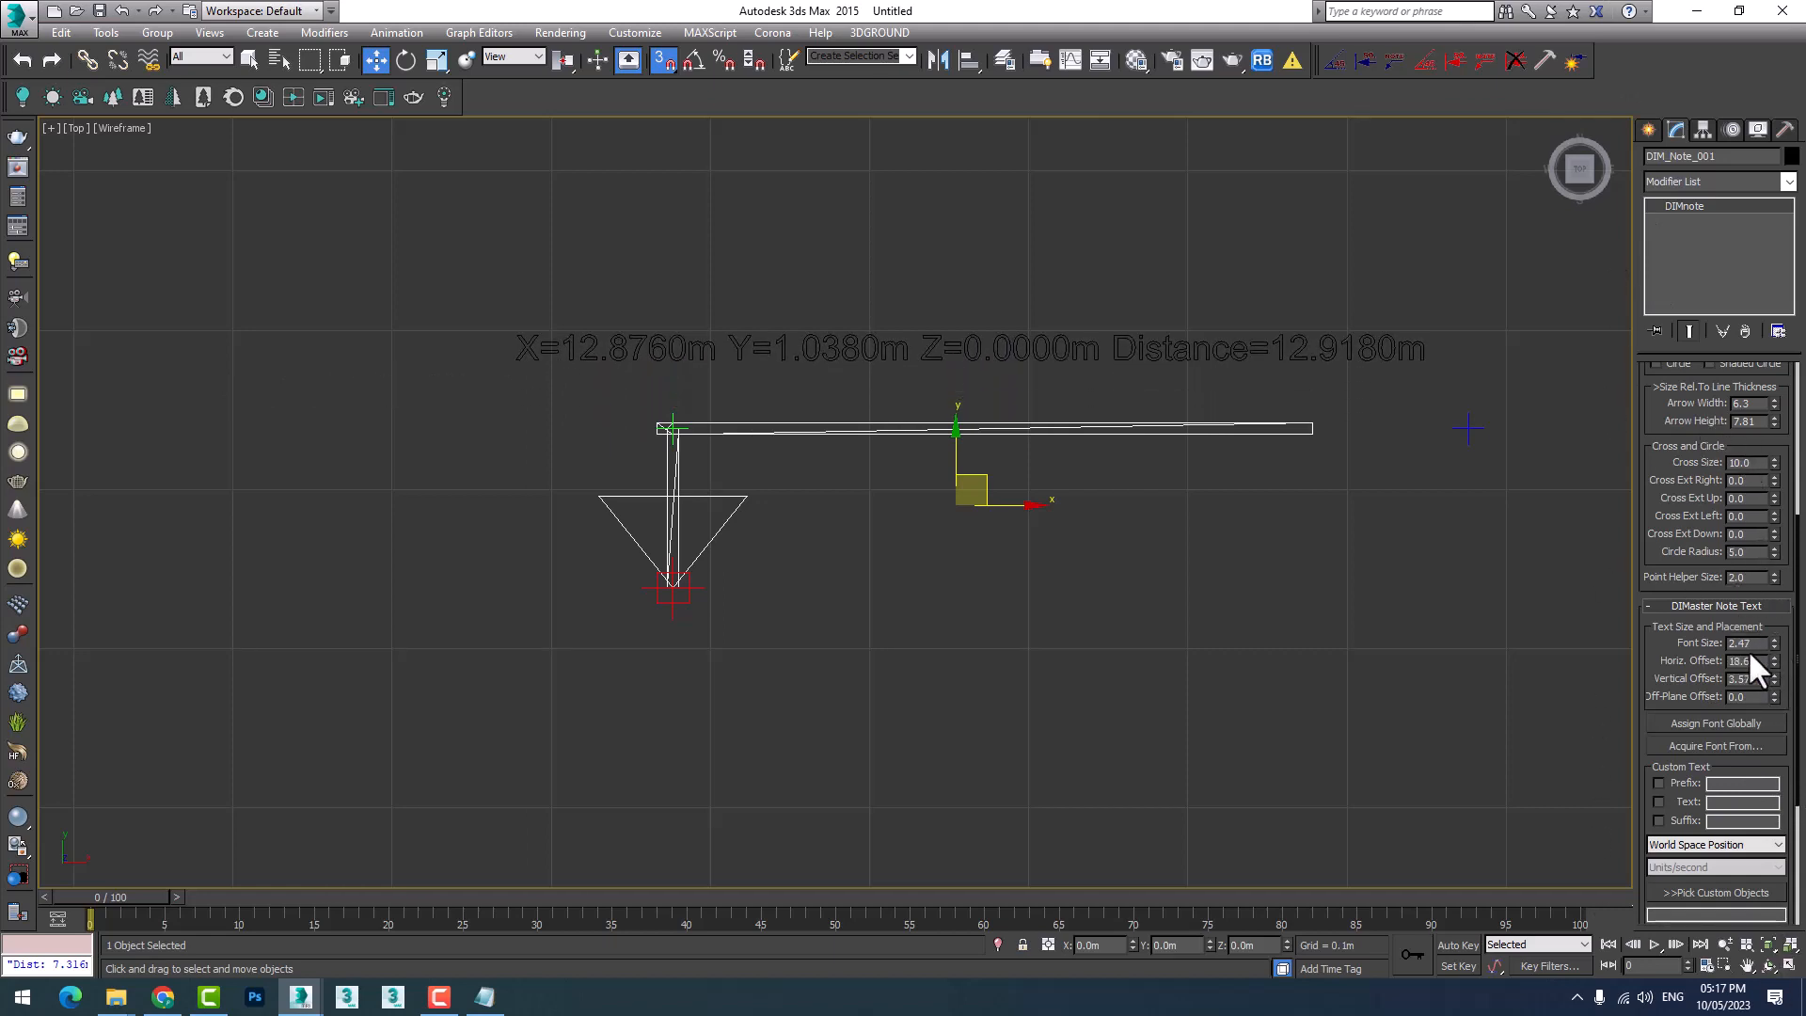
Try an Off-Plane Offset of -0.3 for the note text and reset it to 0.0.
middle_click_drag(1044, 423, 954, 555)
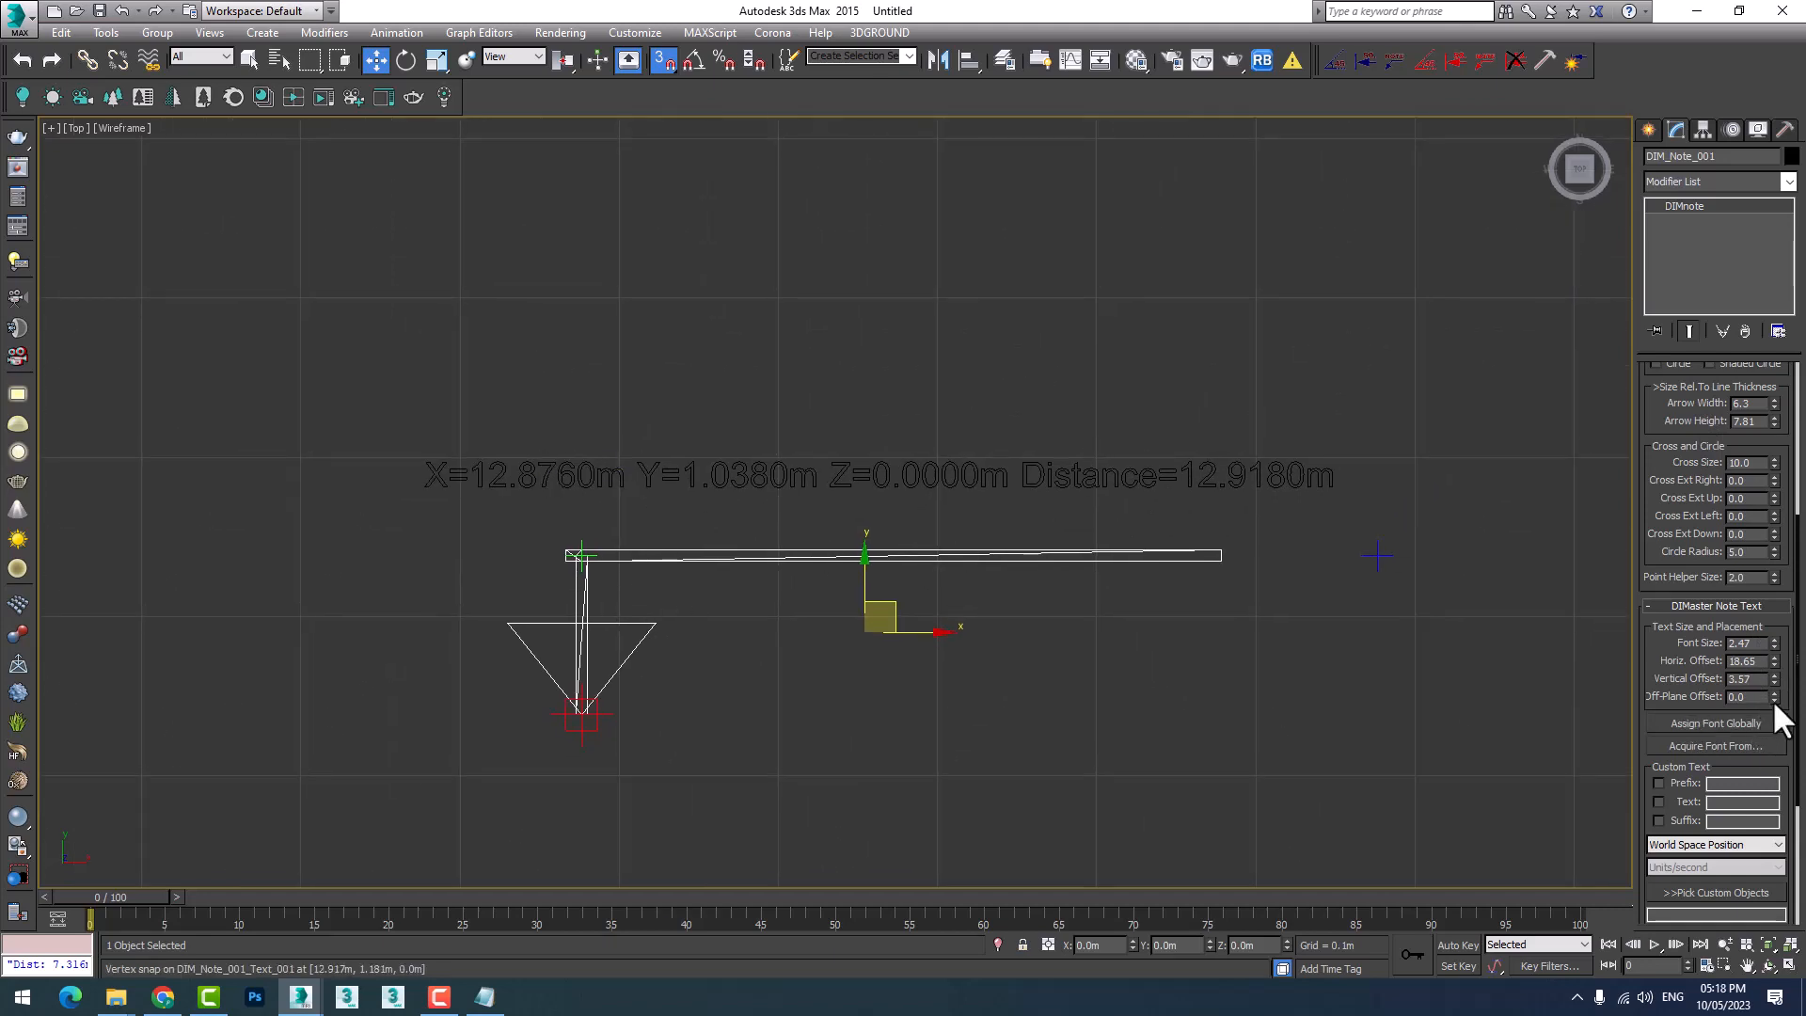
left_click_drag(1774, 700, 1774, 738)
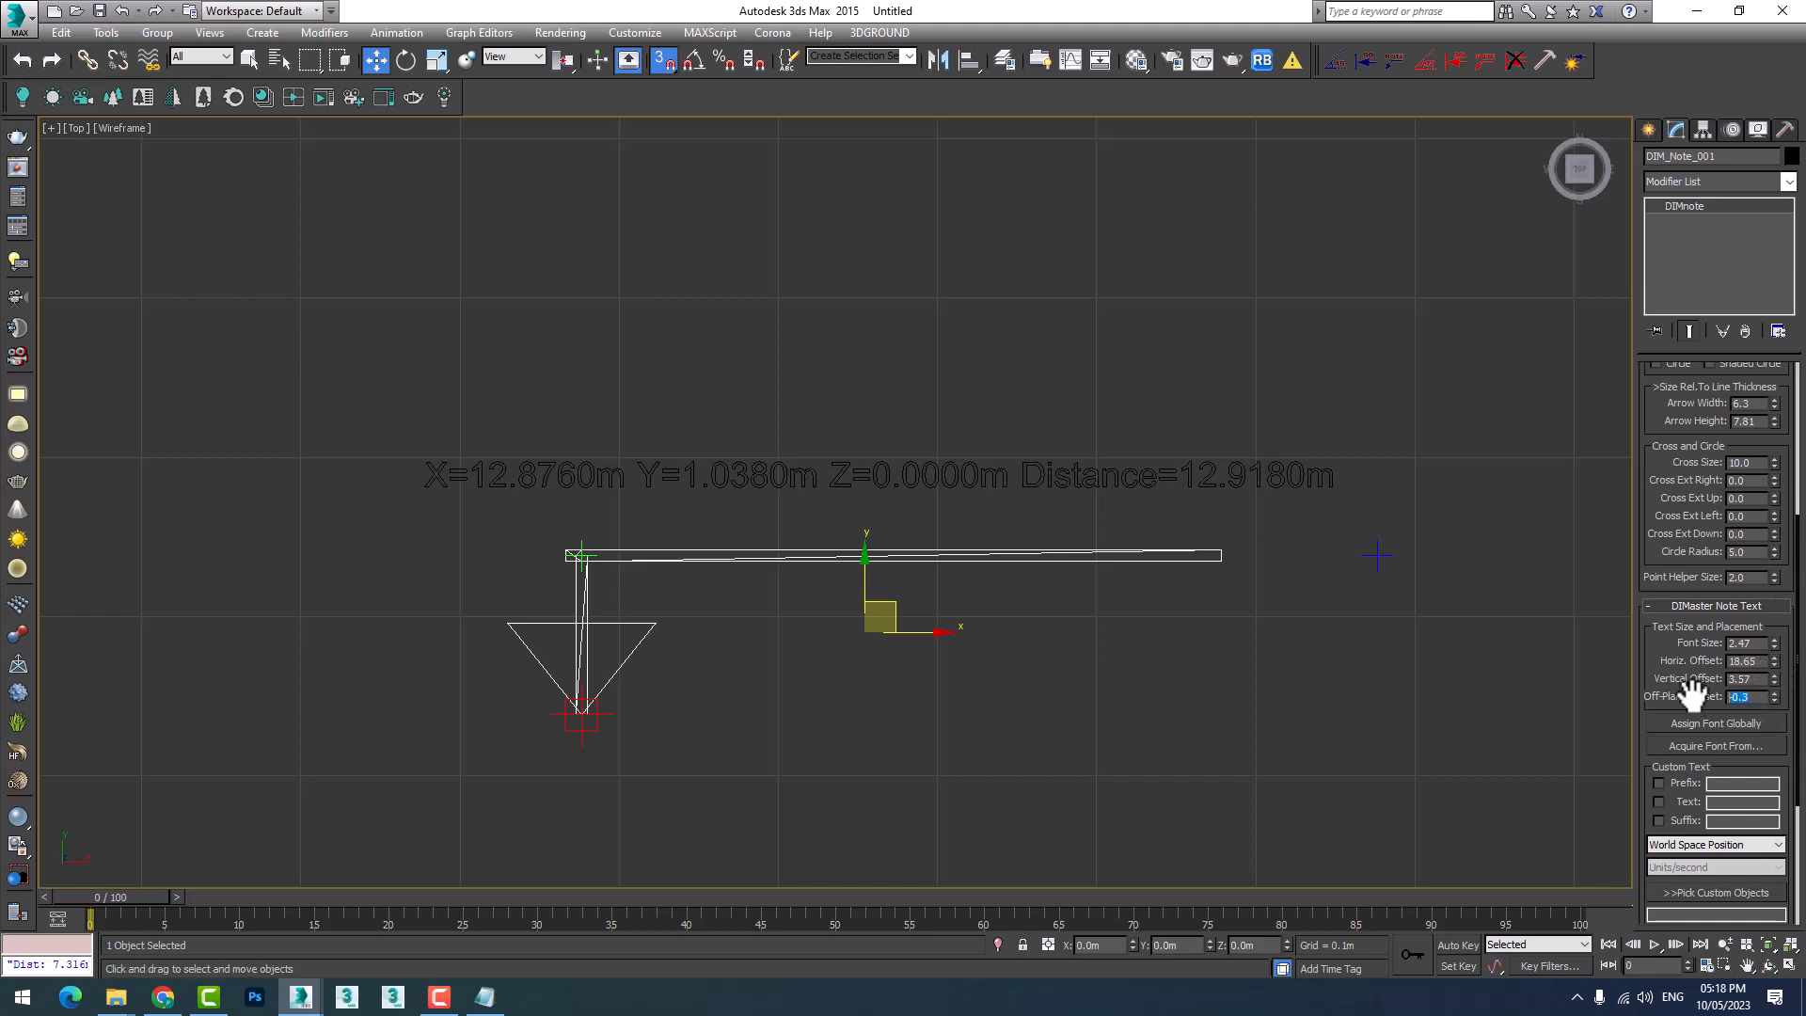
key("Return")
Try hiding the X axis value in the note's text and turn it back on.
scroll(1655, 680, "down", 5)
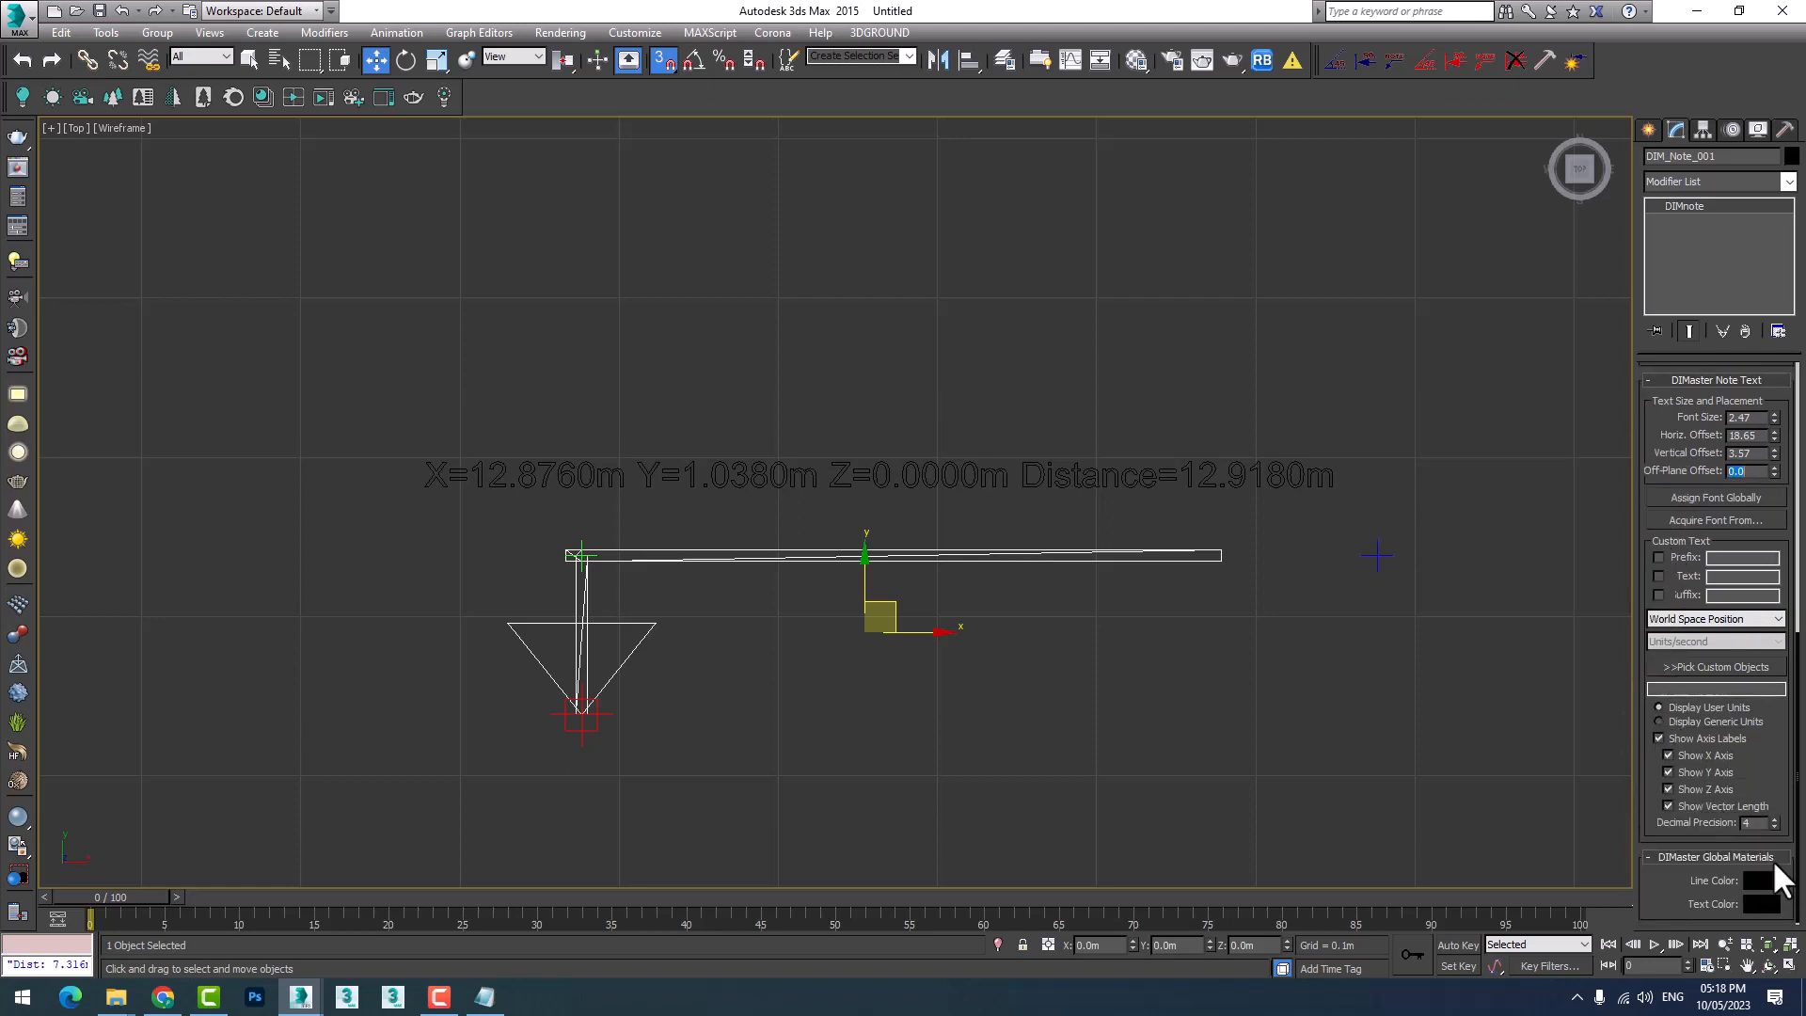
left_click(1710, 751)
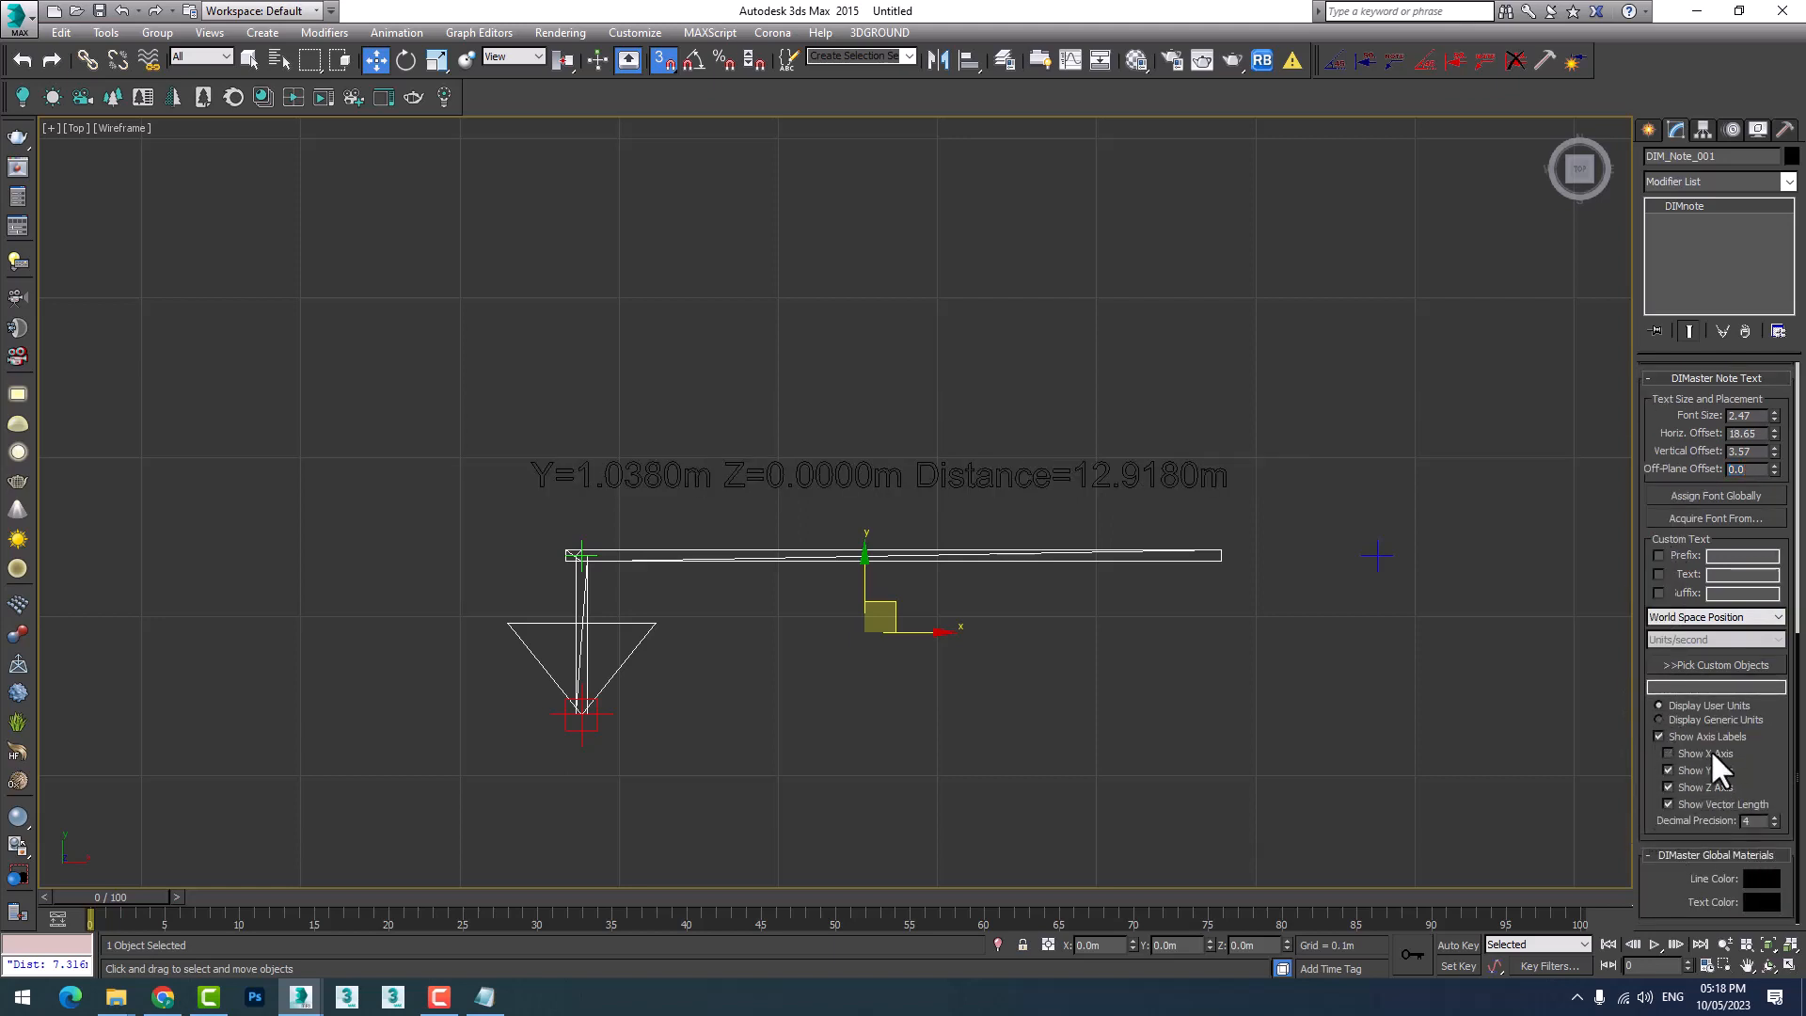
left_click(1710, 751)
left_click(1710, 750)
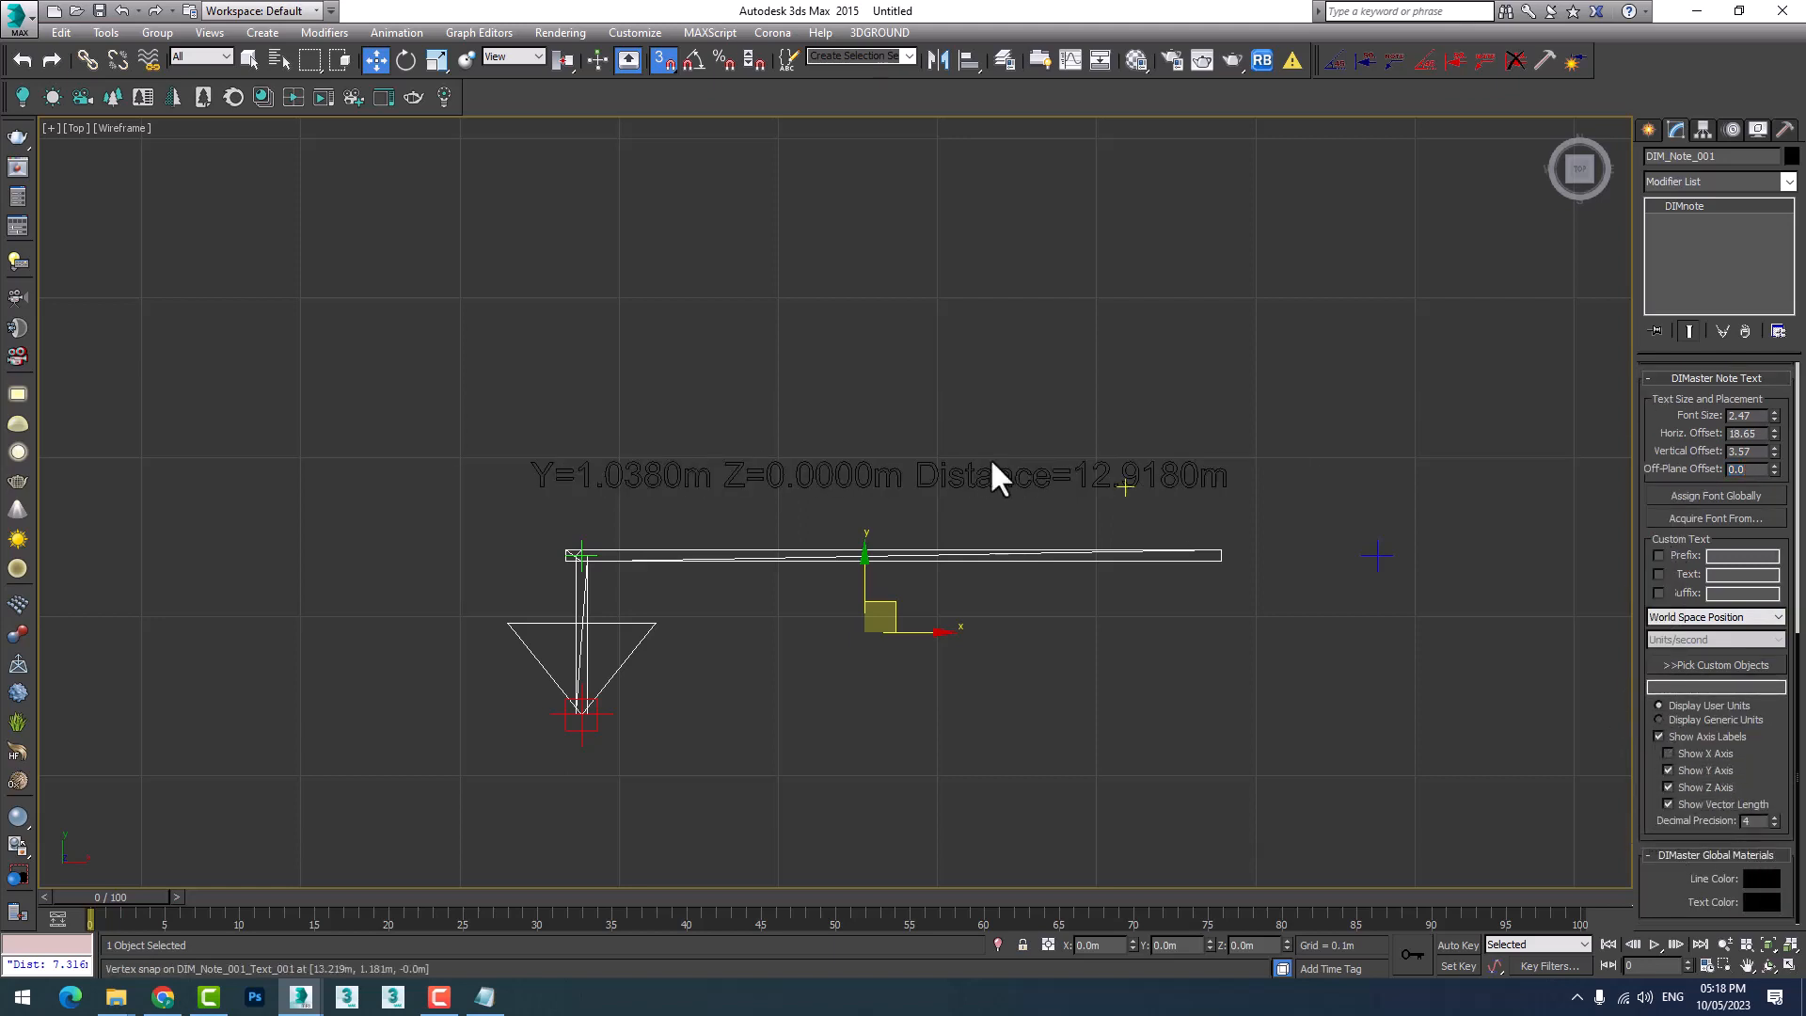
left_click(1680, 754)
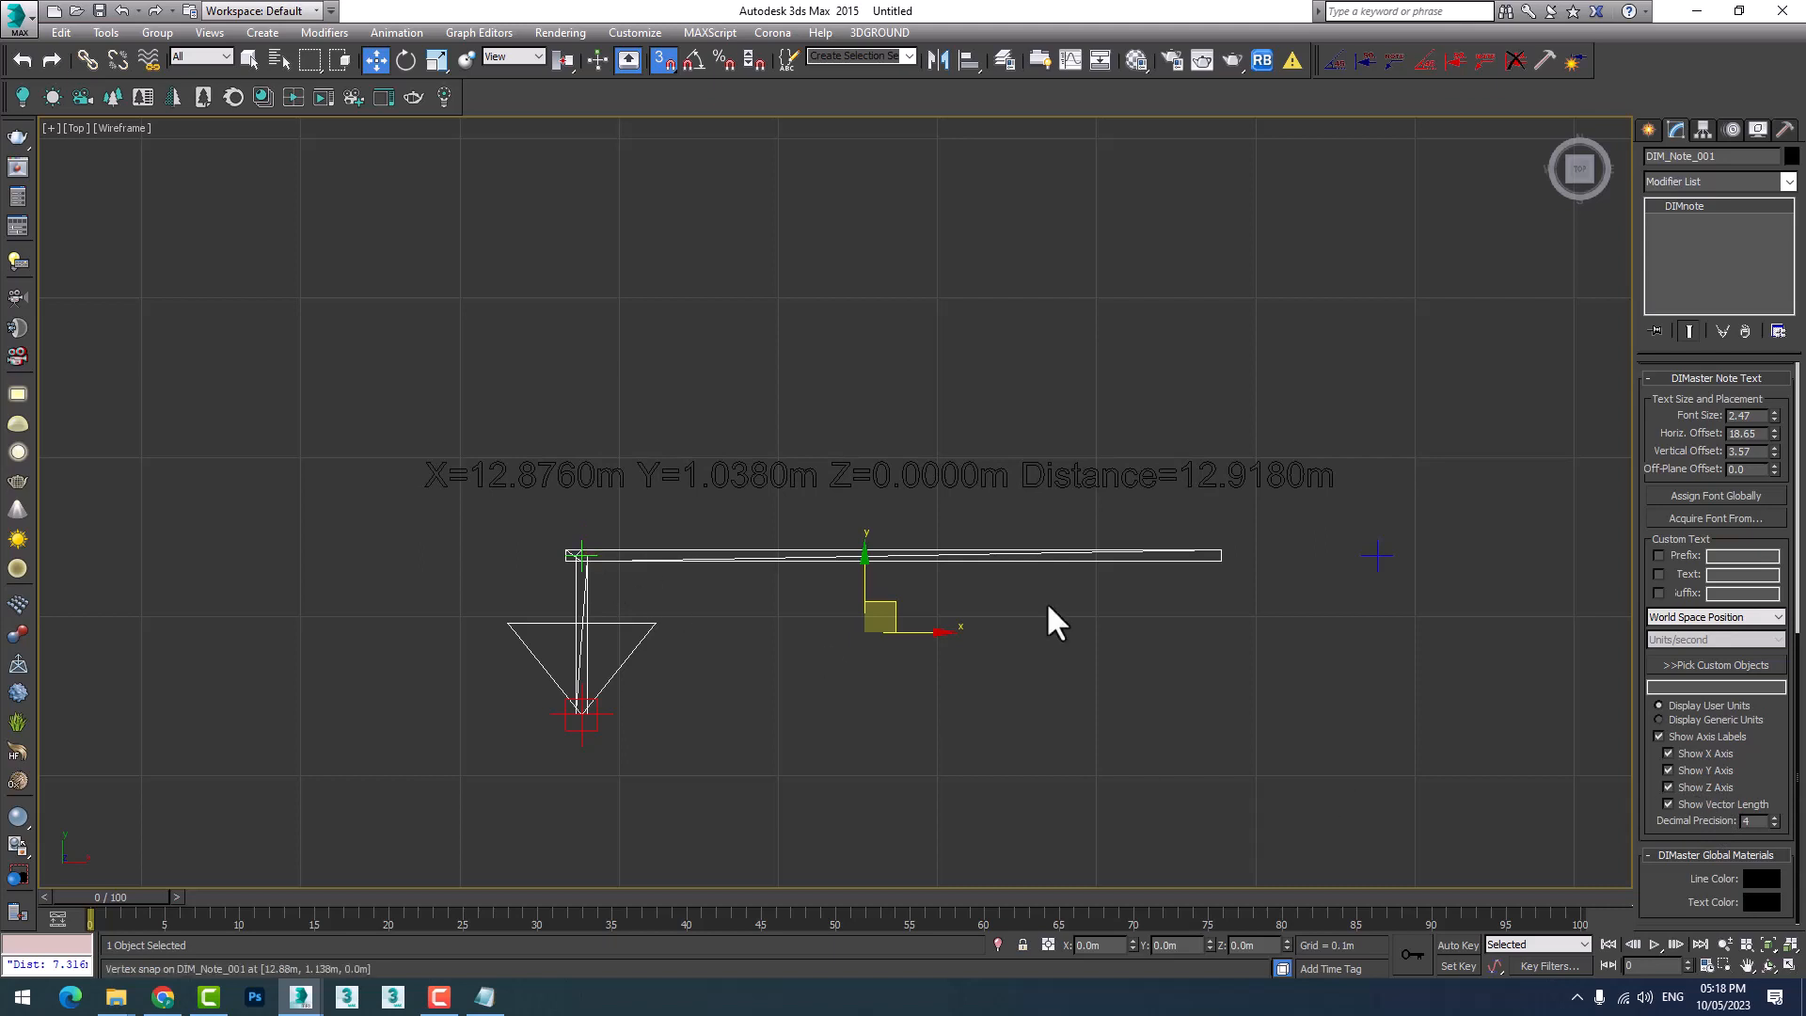
left_click(1759, 901)
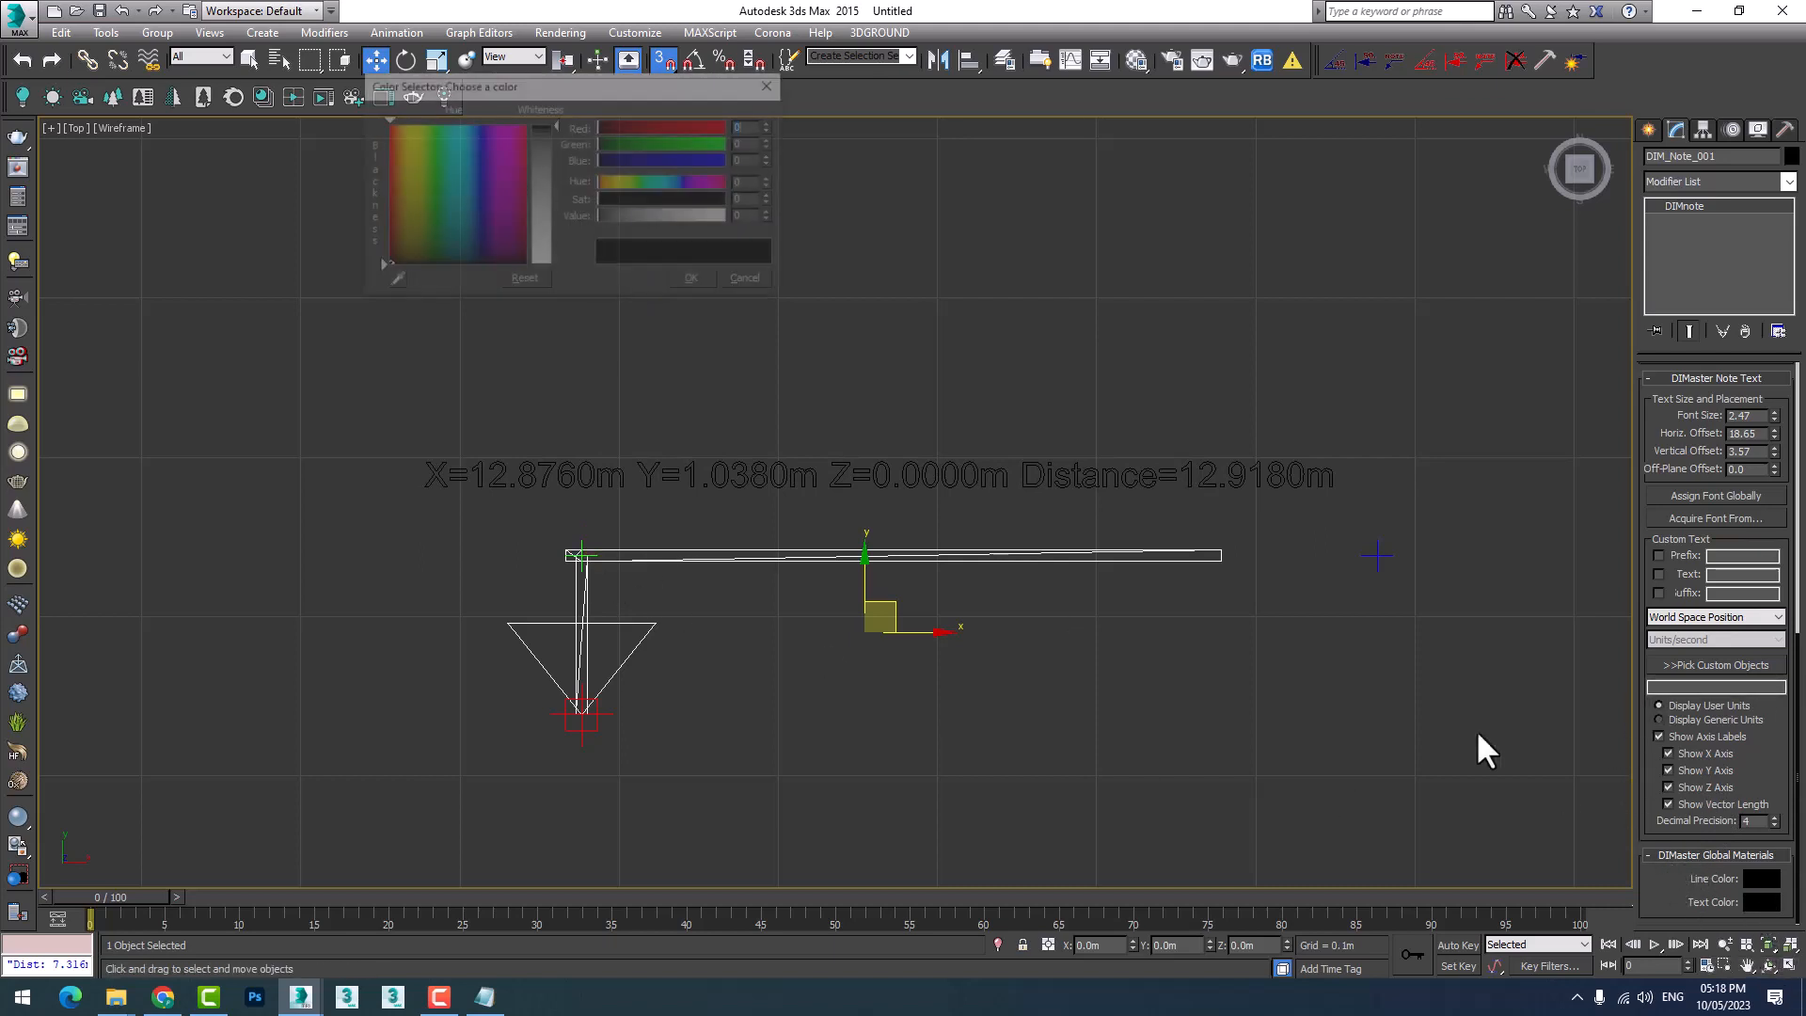
left_click(940, 684)
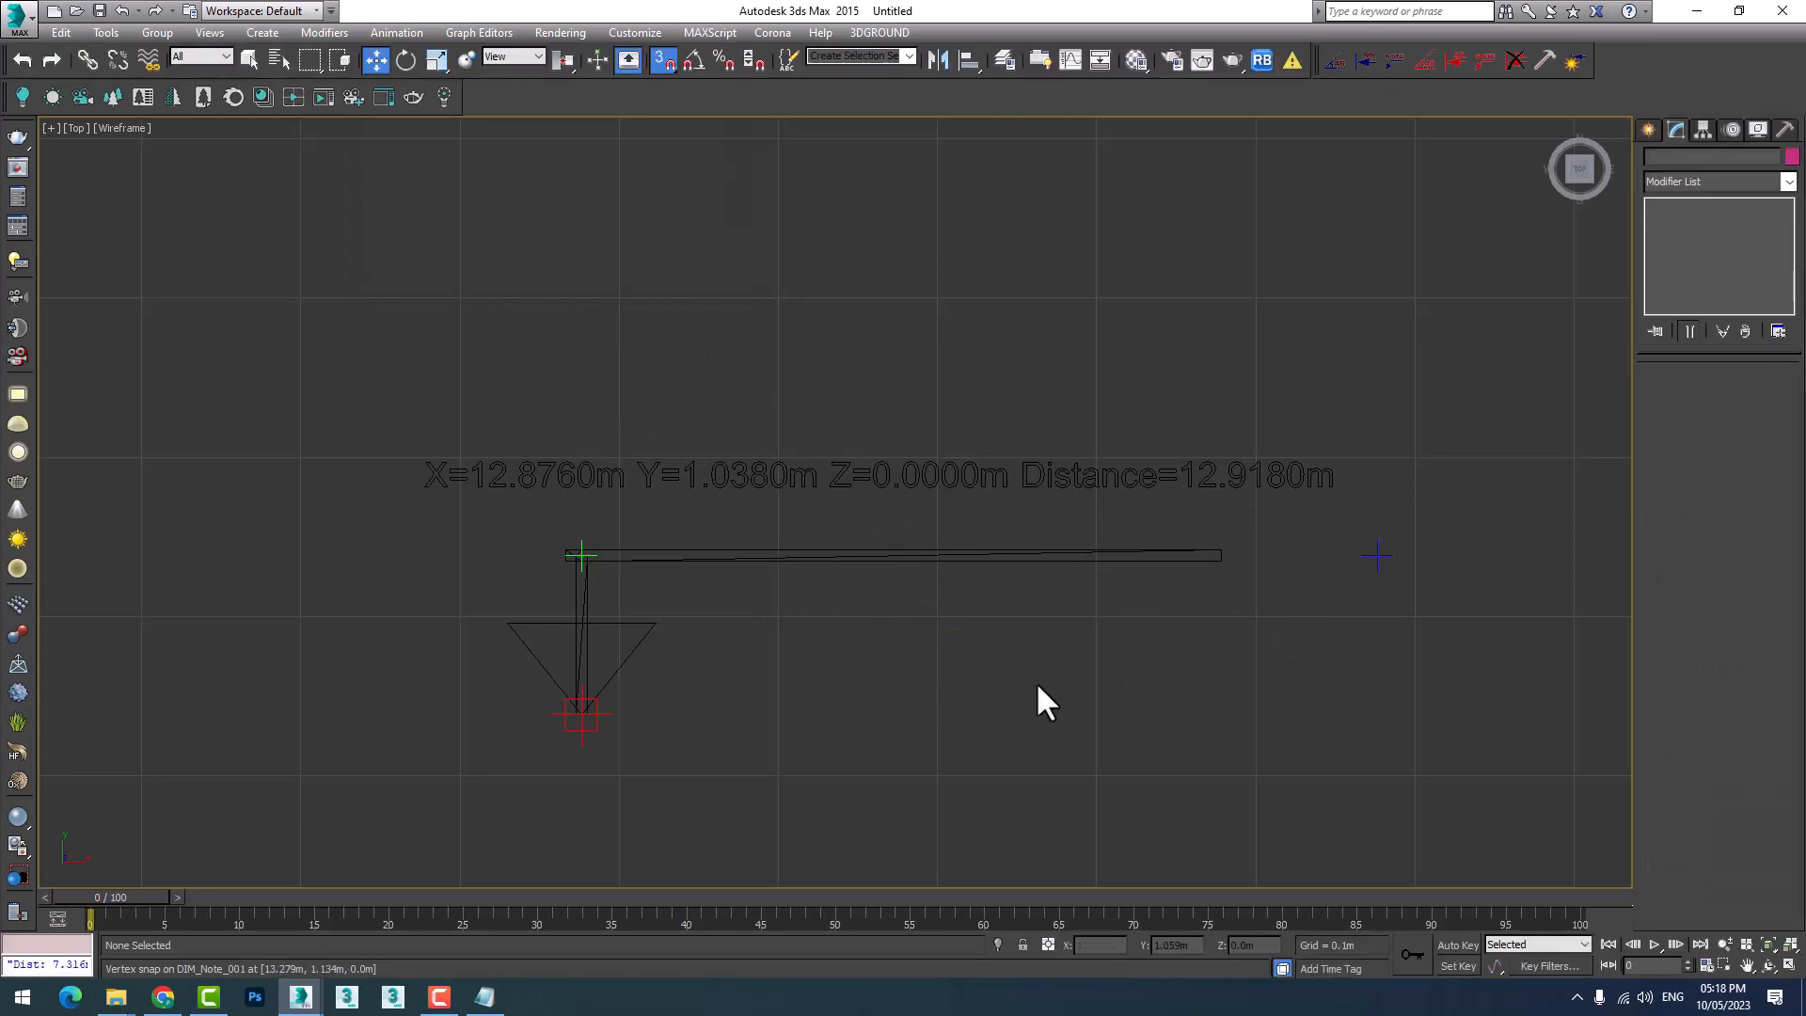
left_click(946, 554)
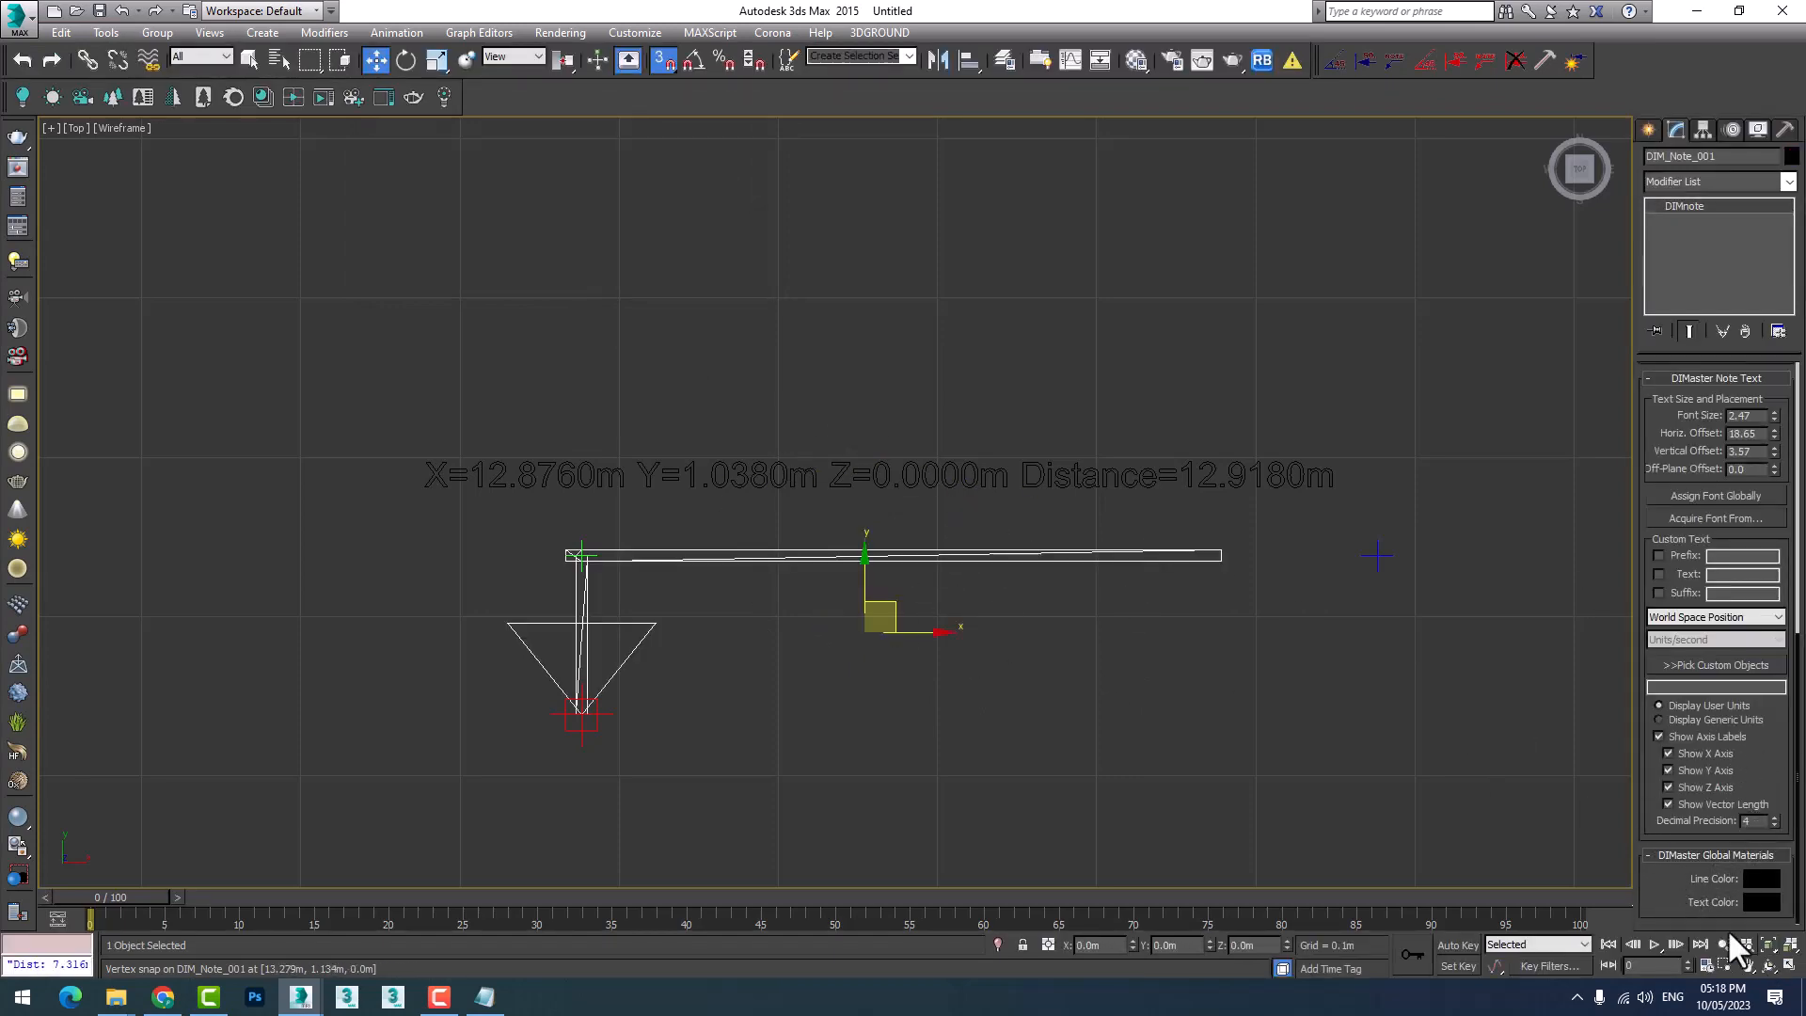
Change the note's global Line Color to red and deselect the note.
left_click(1760, 878)
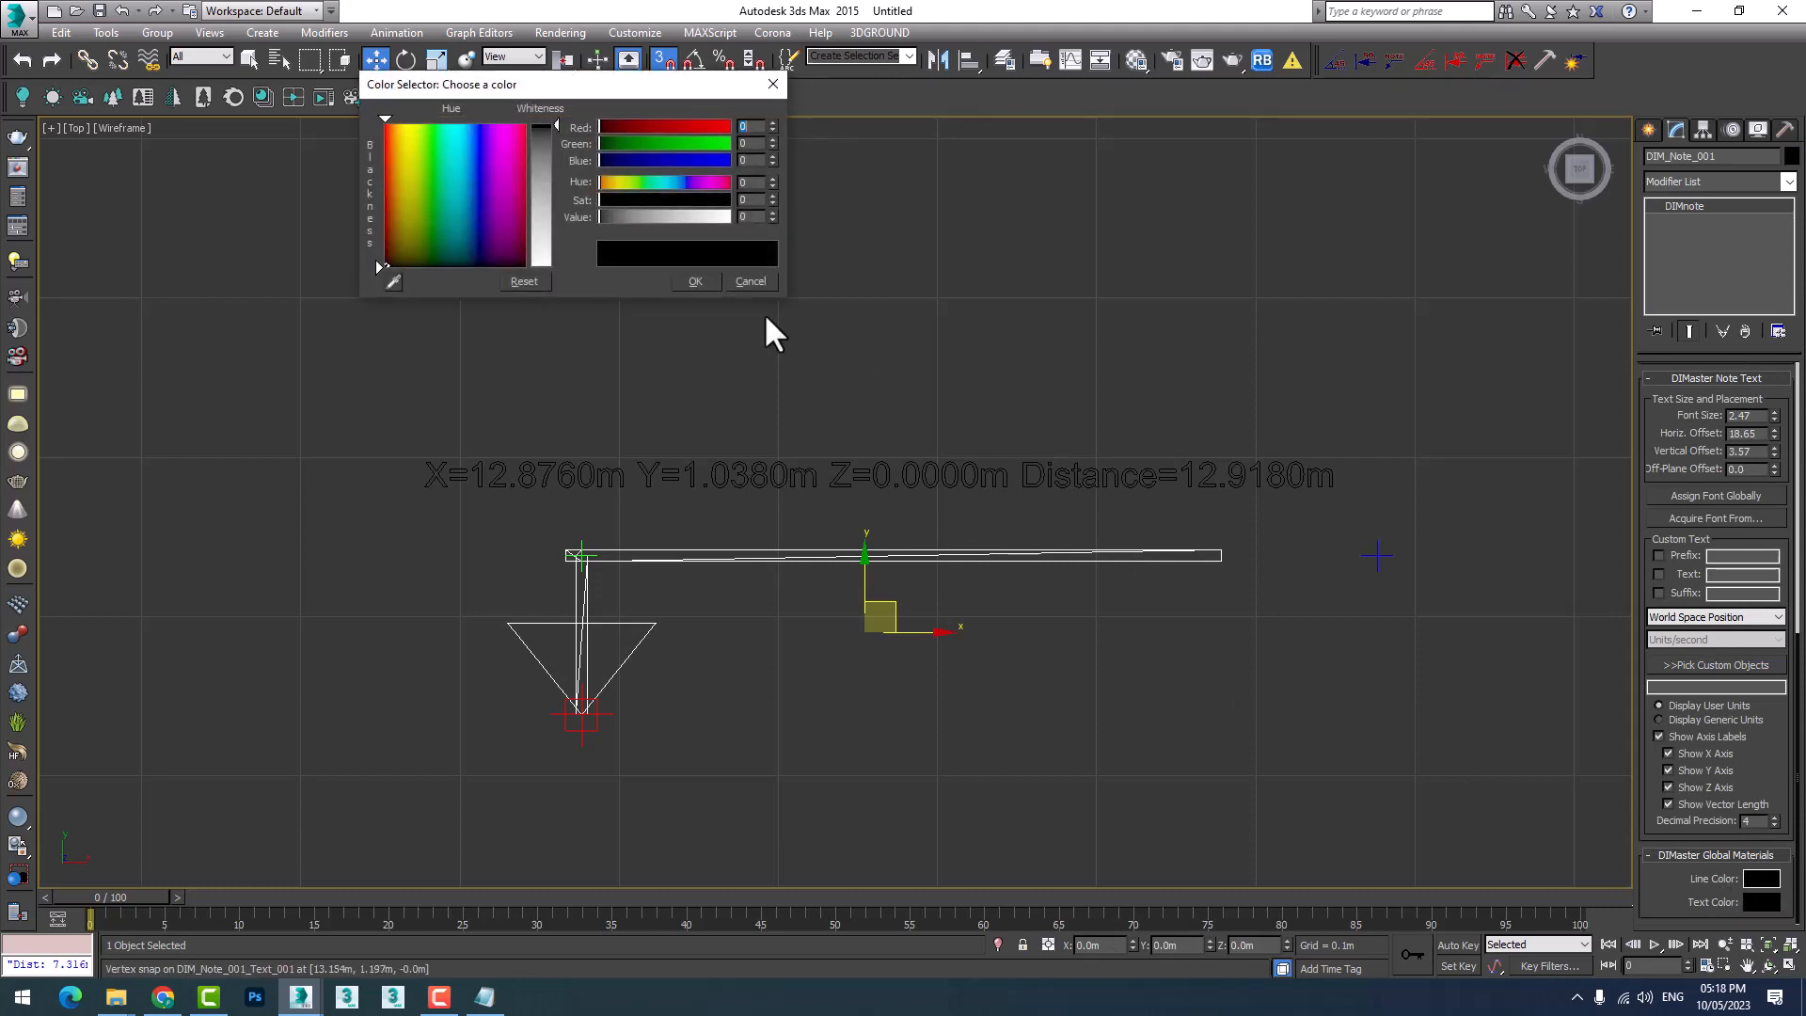
left_click_drag(632, 158, 707, 160)
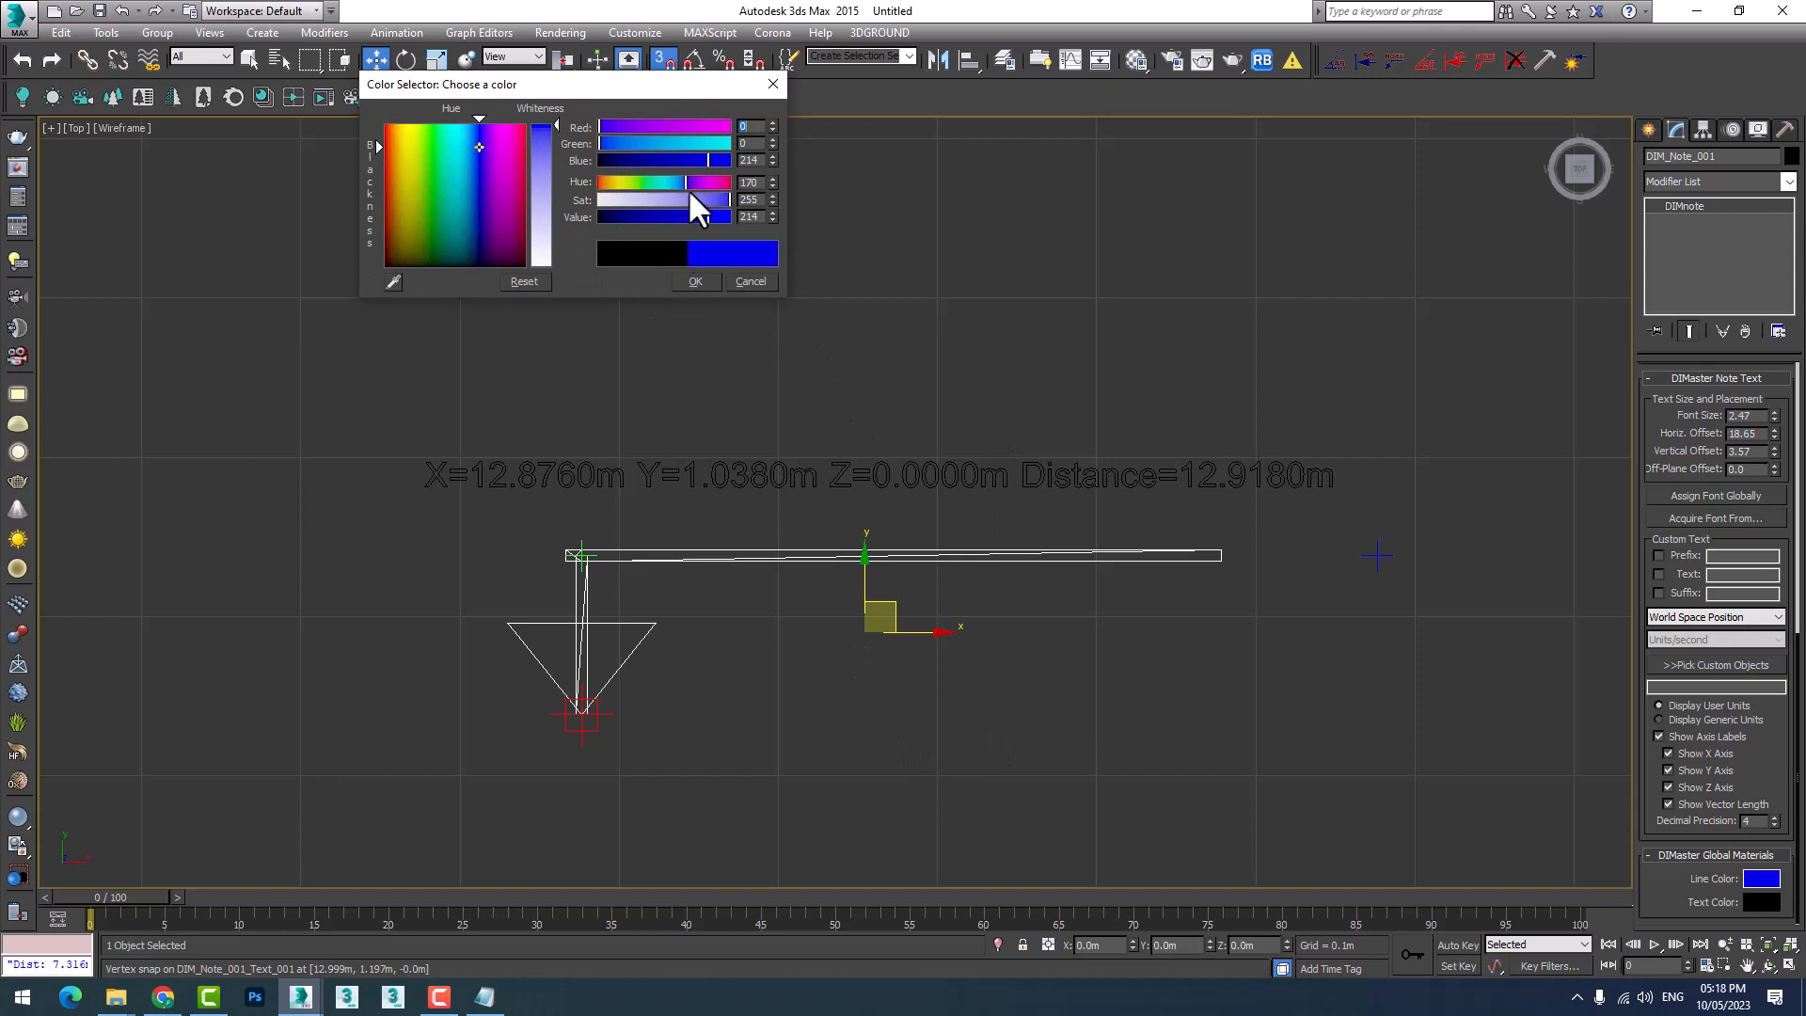
left_click_drag(688, 182, 730, 181)
left_click(695, 281)
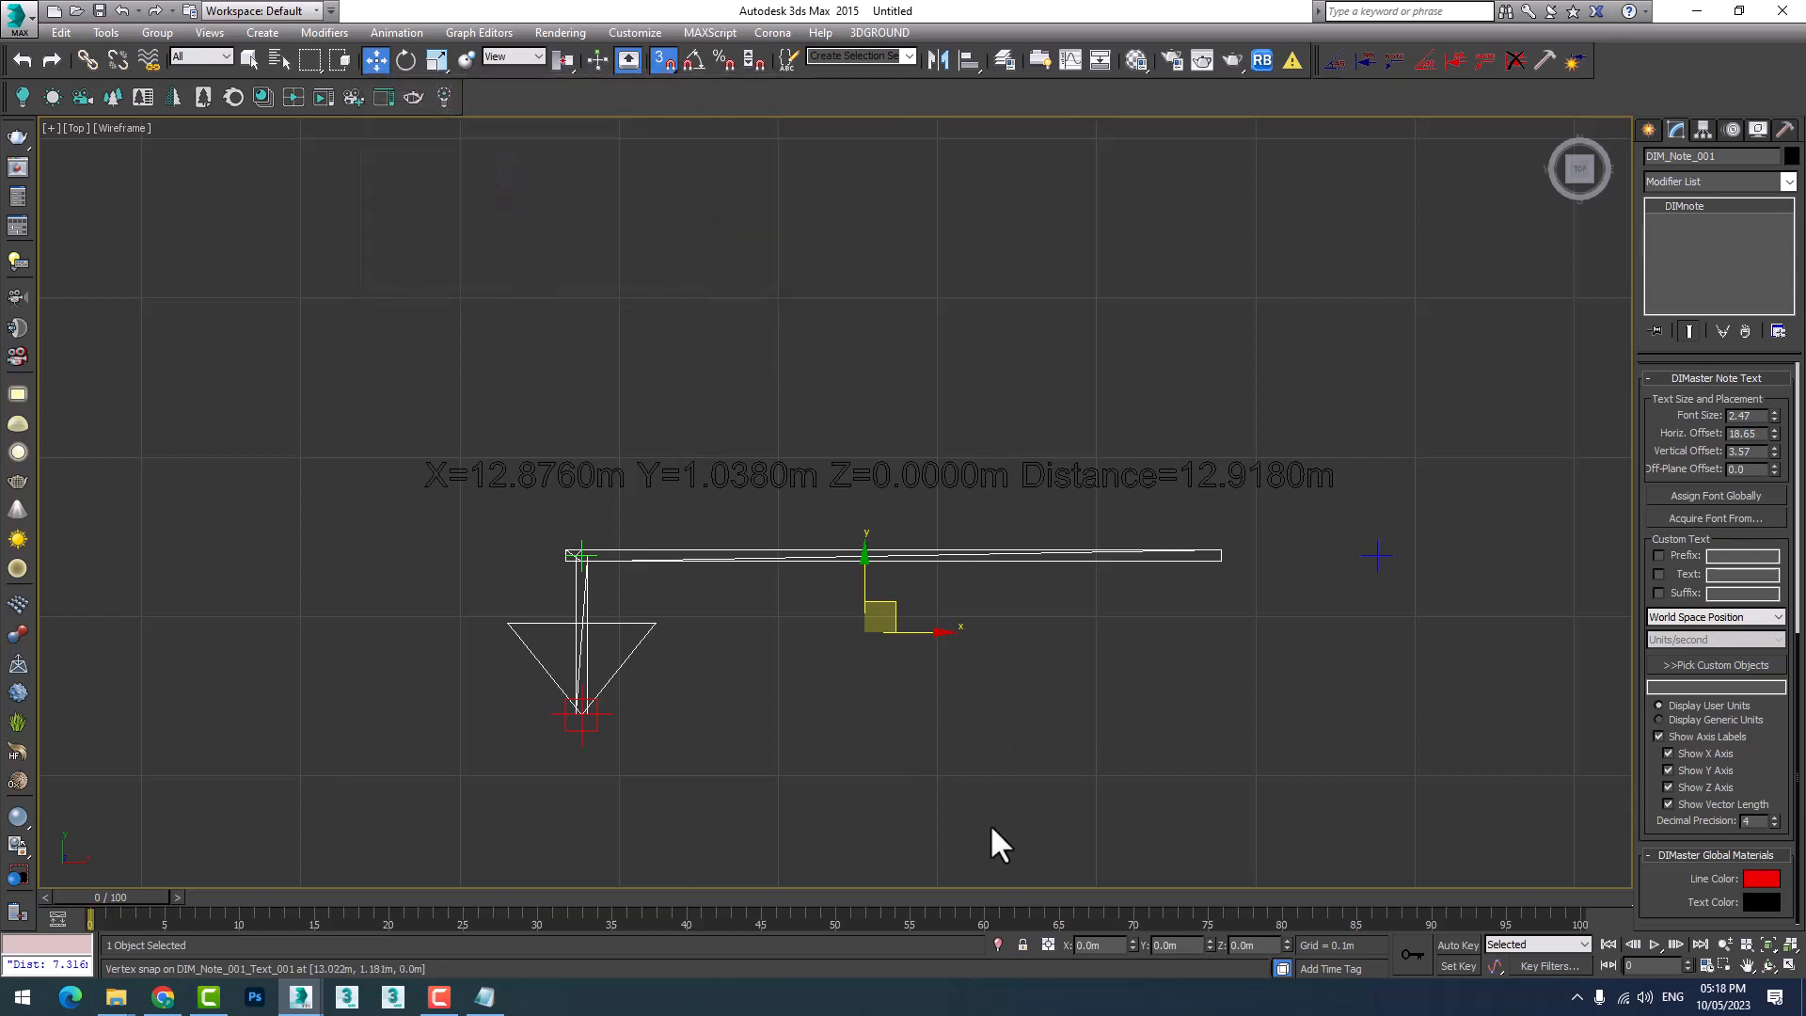
left_click(991, 823)
Show all four viewports and frame the selected note in the shaded Perspective view.
scroll(586, 733, "up", 5)
scroll(639, 560, "down", 3)
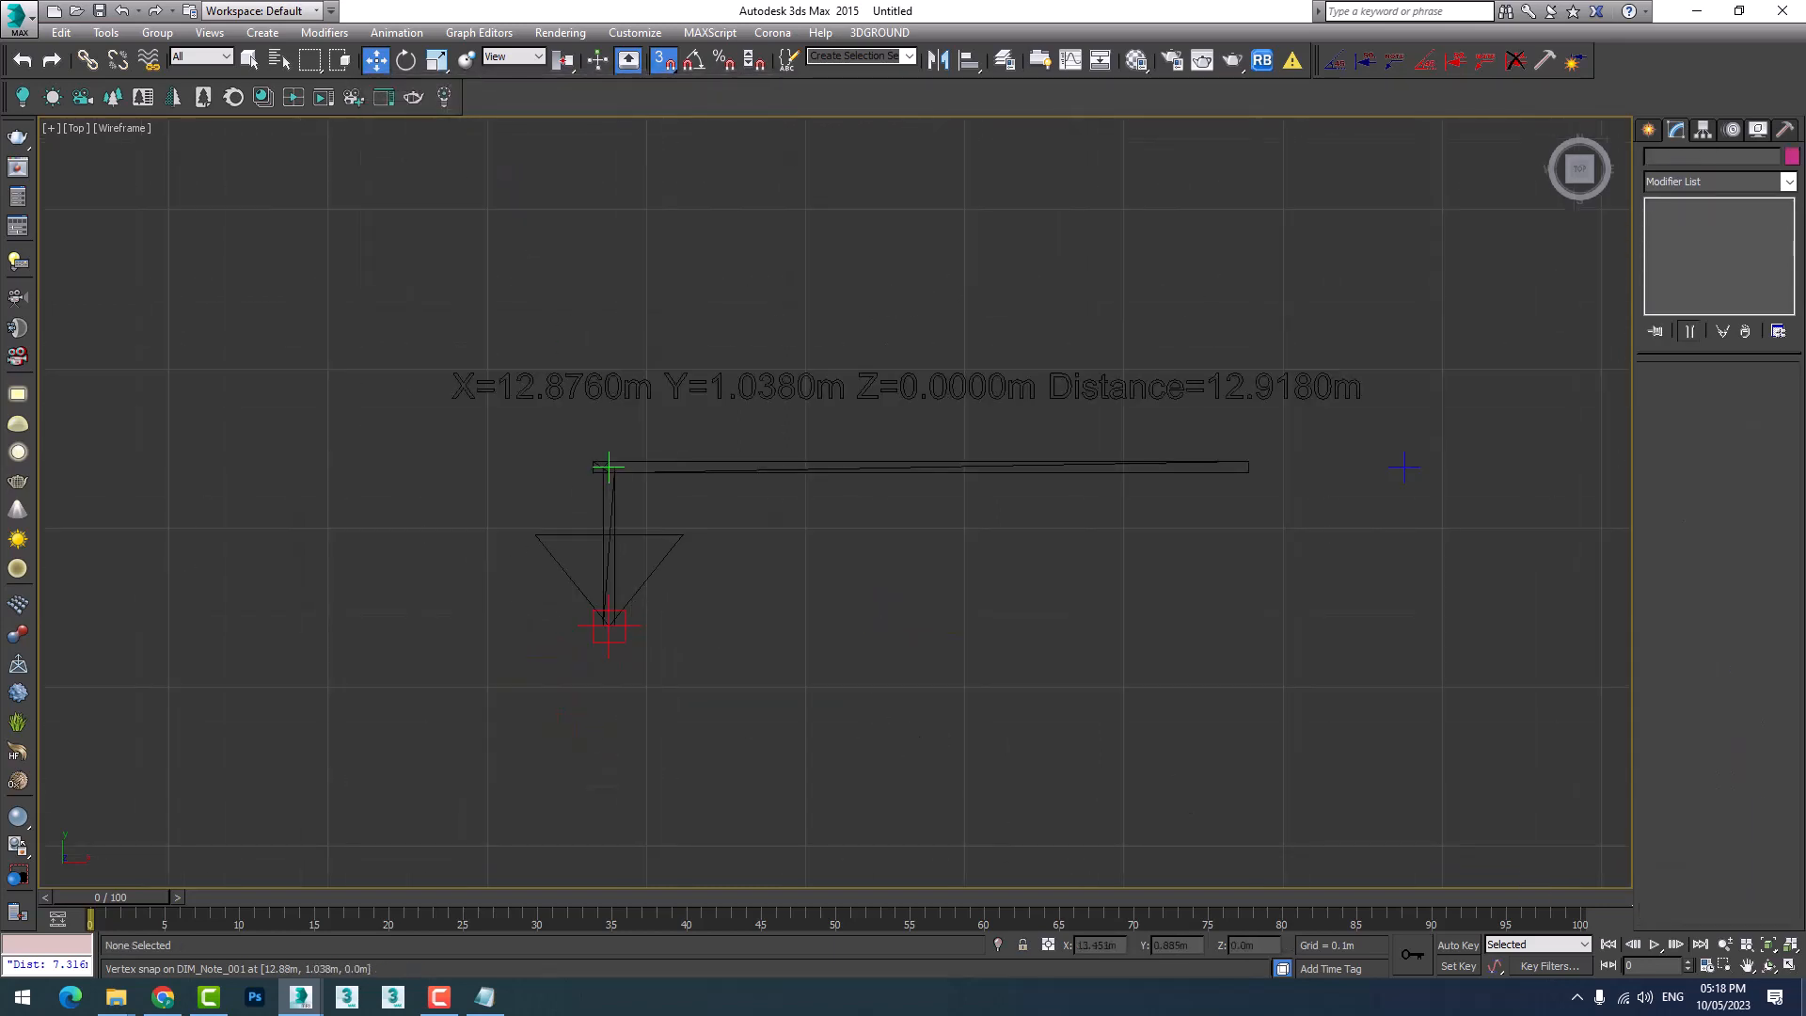
left_click(1786, 966)
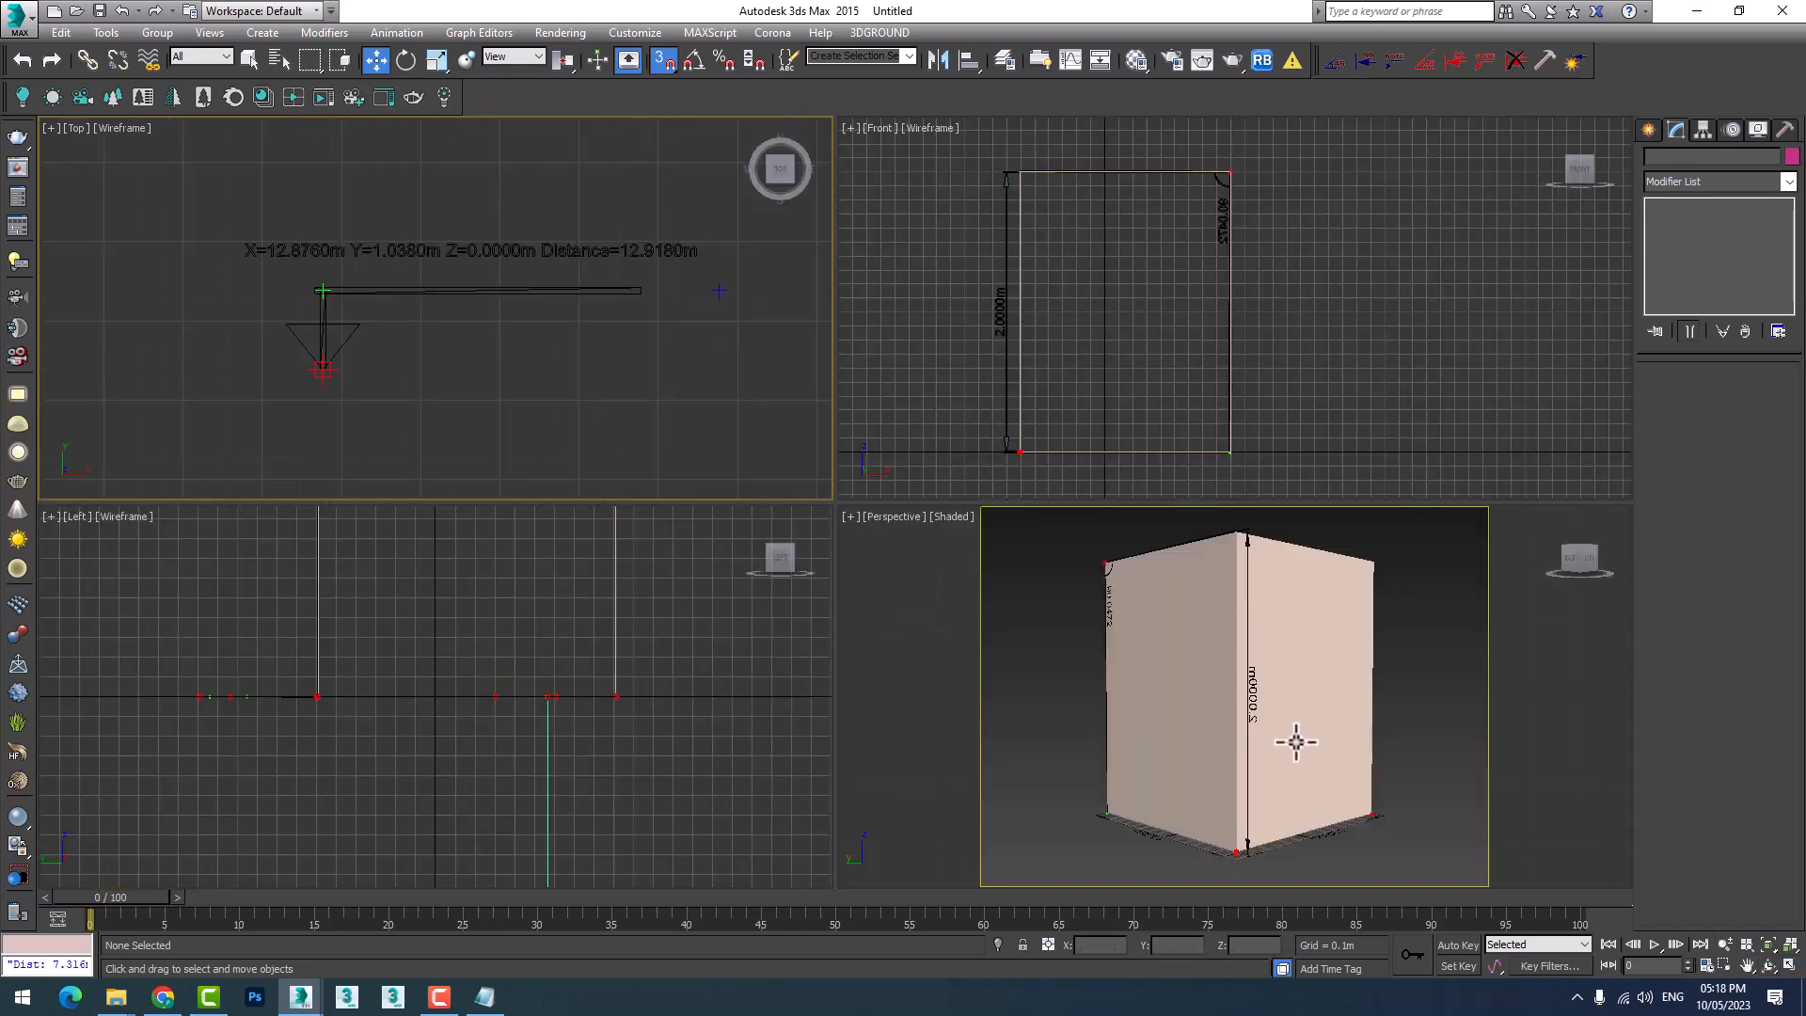
middle_click_drag(1256, 740, 1101, 763)
scroll(1100, 762, "down", 2)
left_click(489, 291)
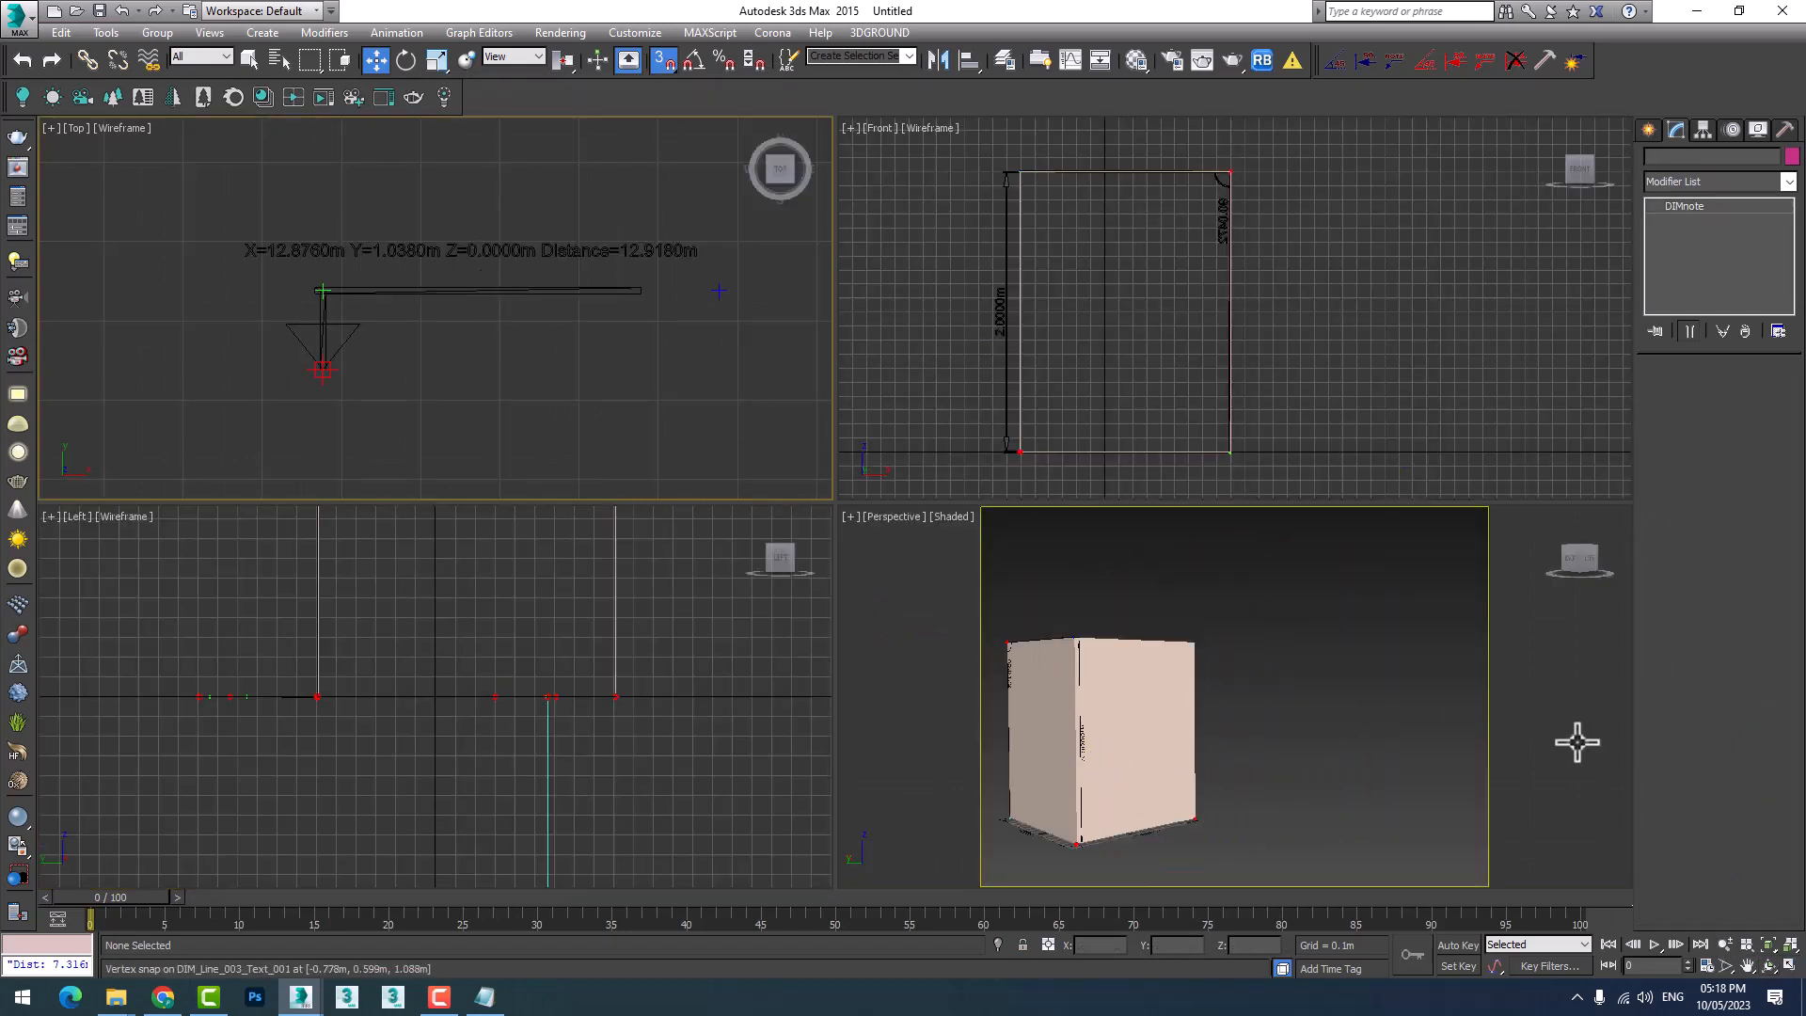
key("z")
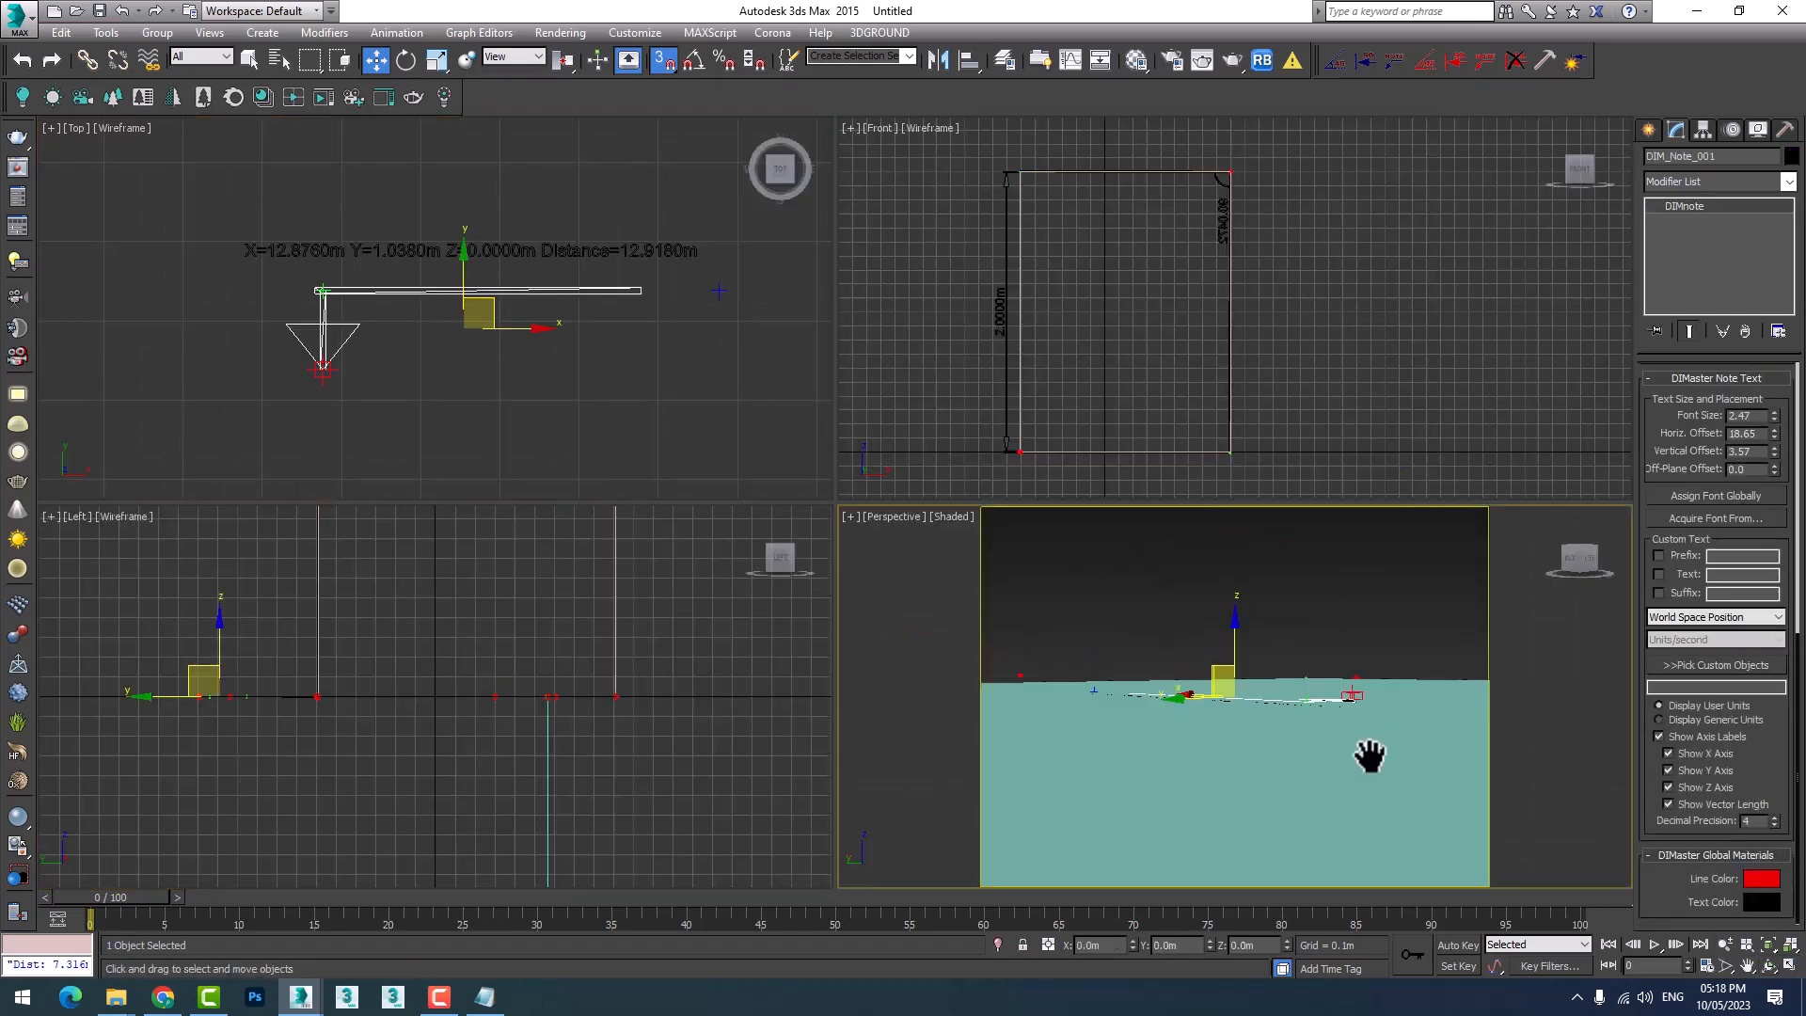
middle_click_drag(1370, 757, 1362, 801)
scroll(1343, 858, "down", 3)
scroll(1318, 807, "up", 3)
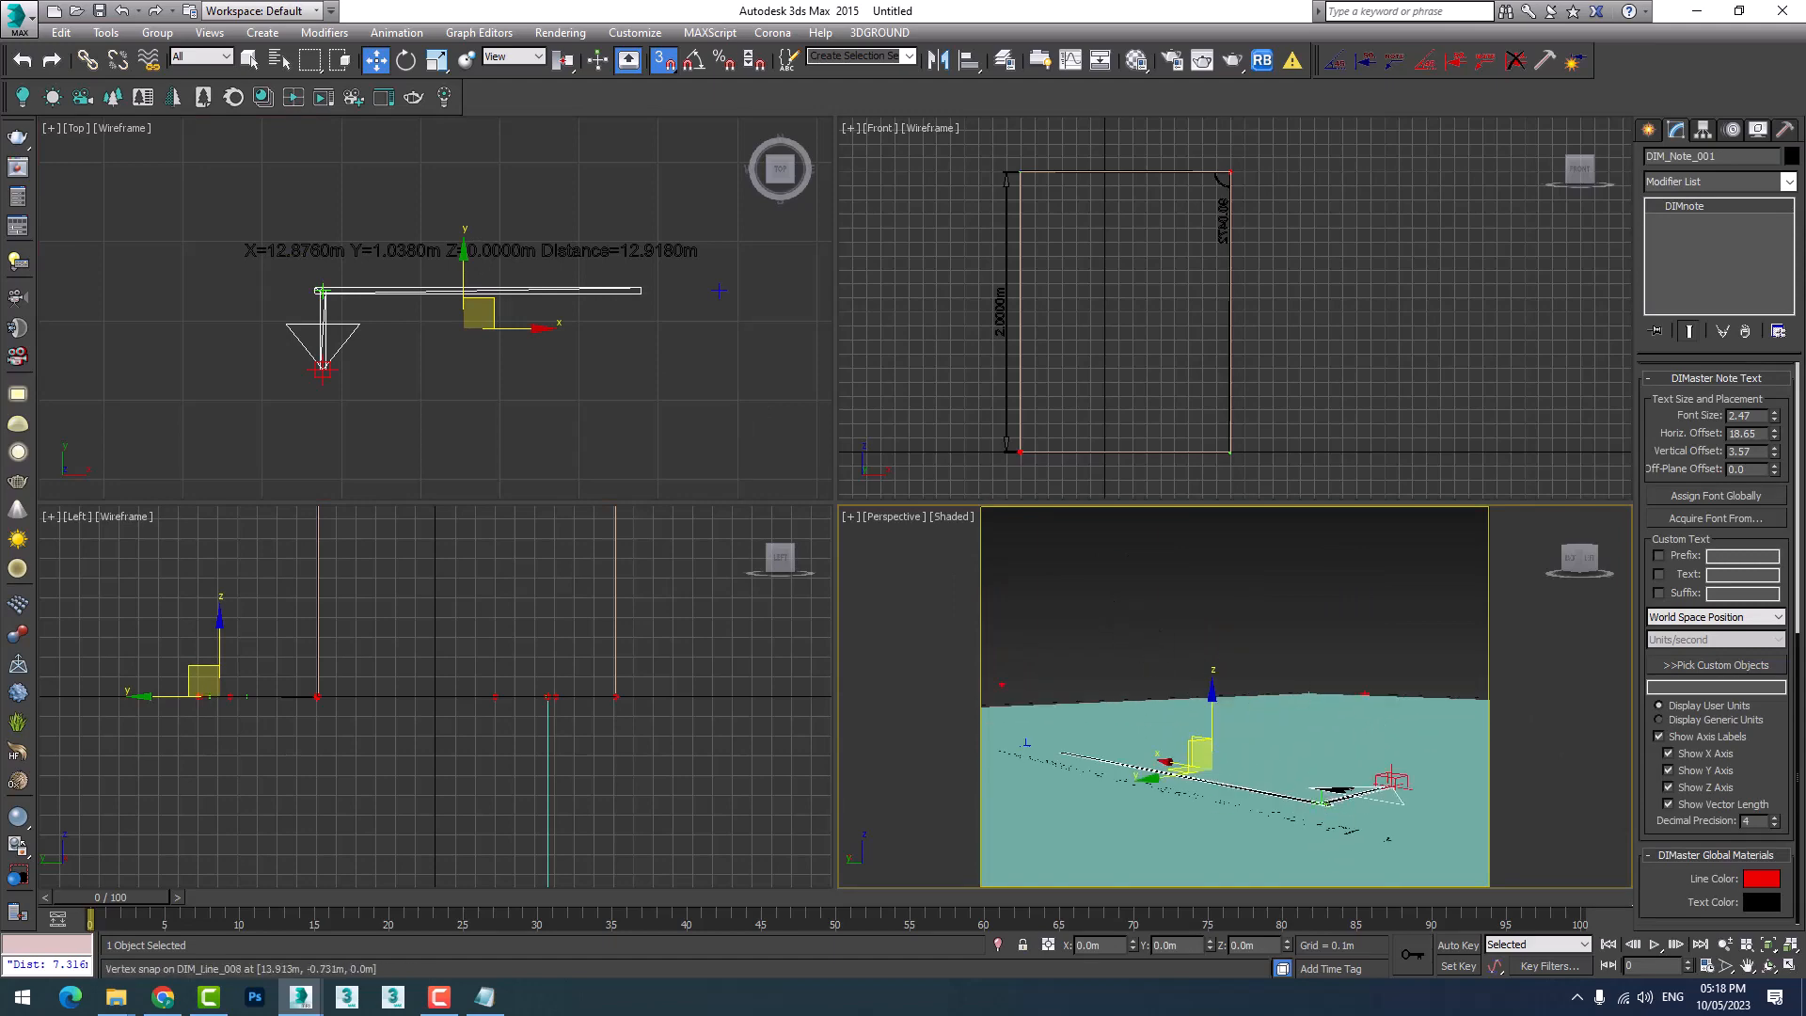
Maximize the Perspective view and orbit above the note to inspect its line and text.
left_click(1790, 965)
left_click(1768, 965)
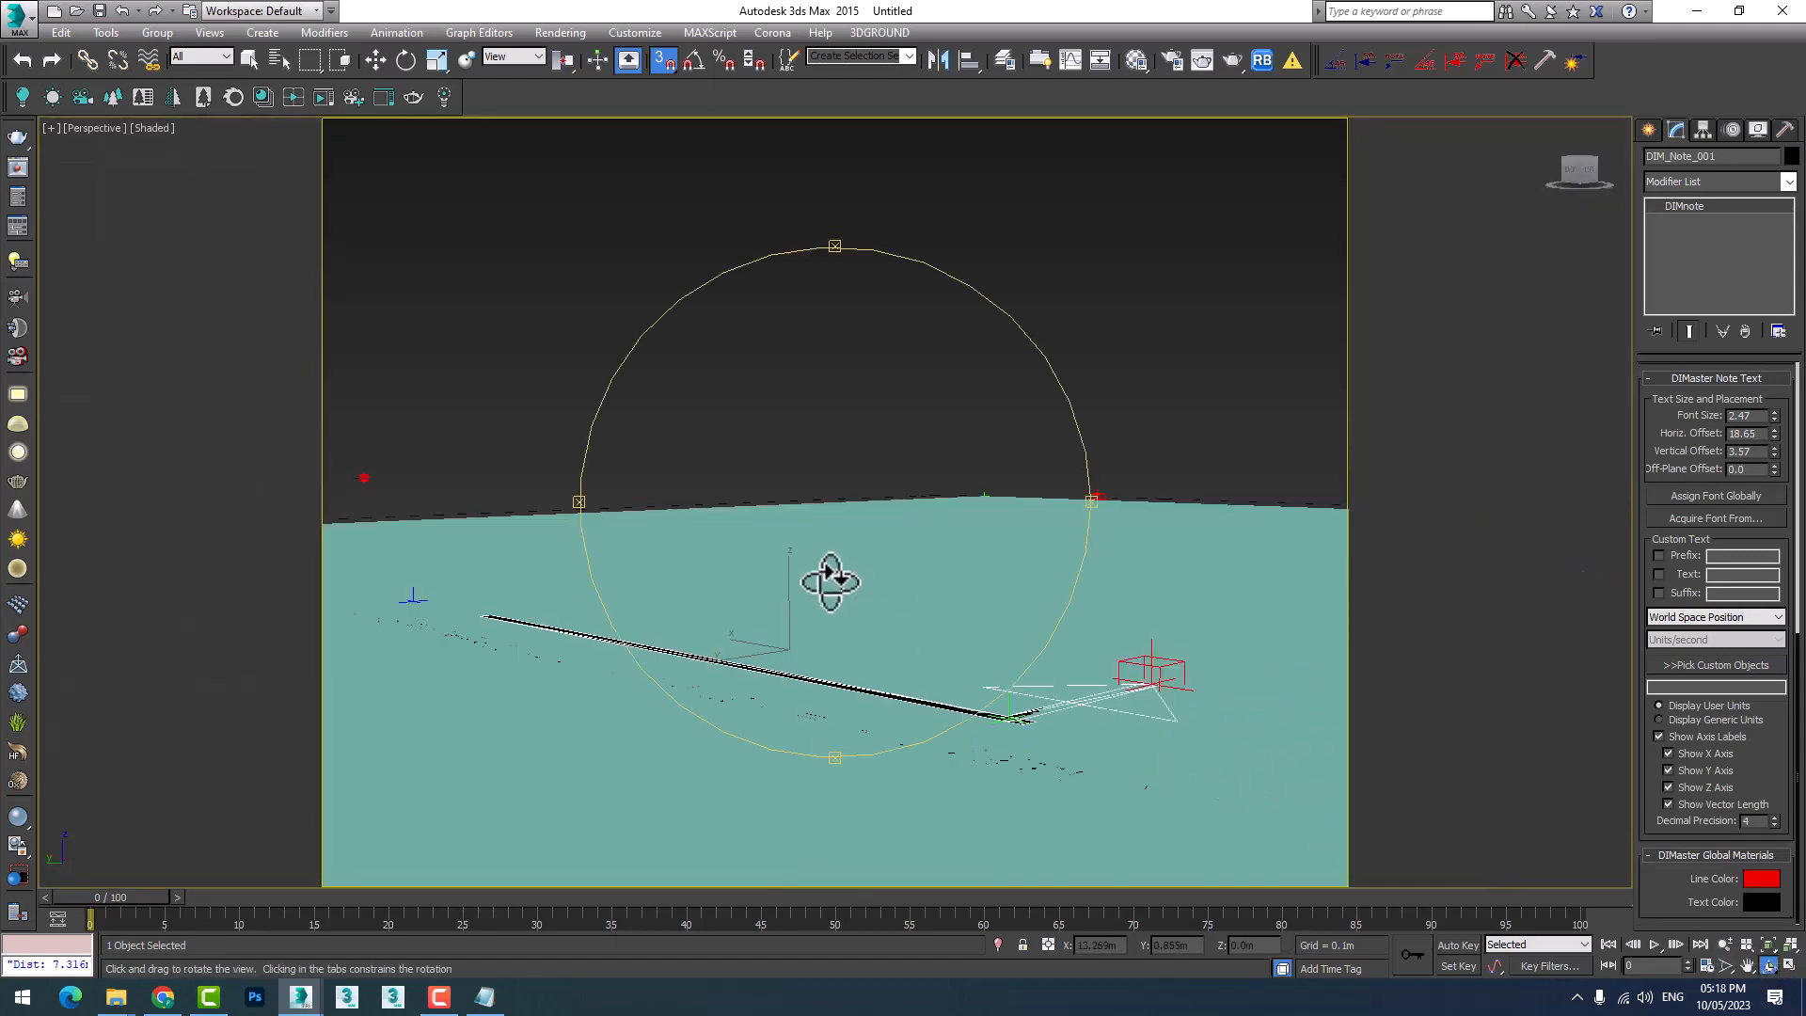
left_click_drag(834, 576, 829, 655)
scroll(829, 655, "down", 2)
scroll(818, 684, "up", 3)
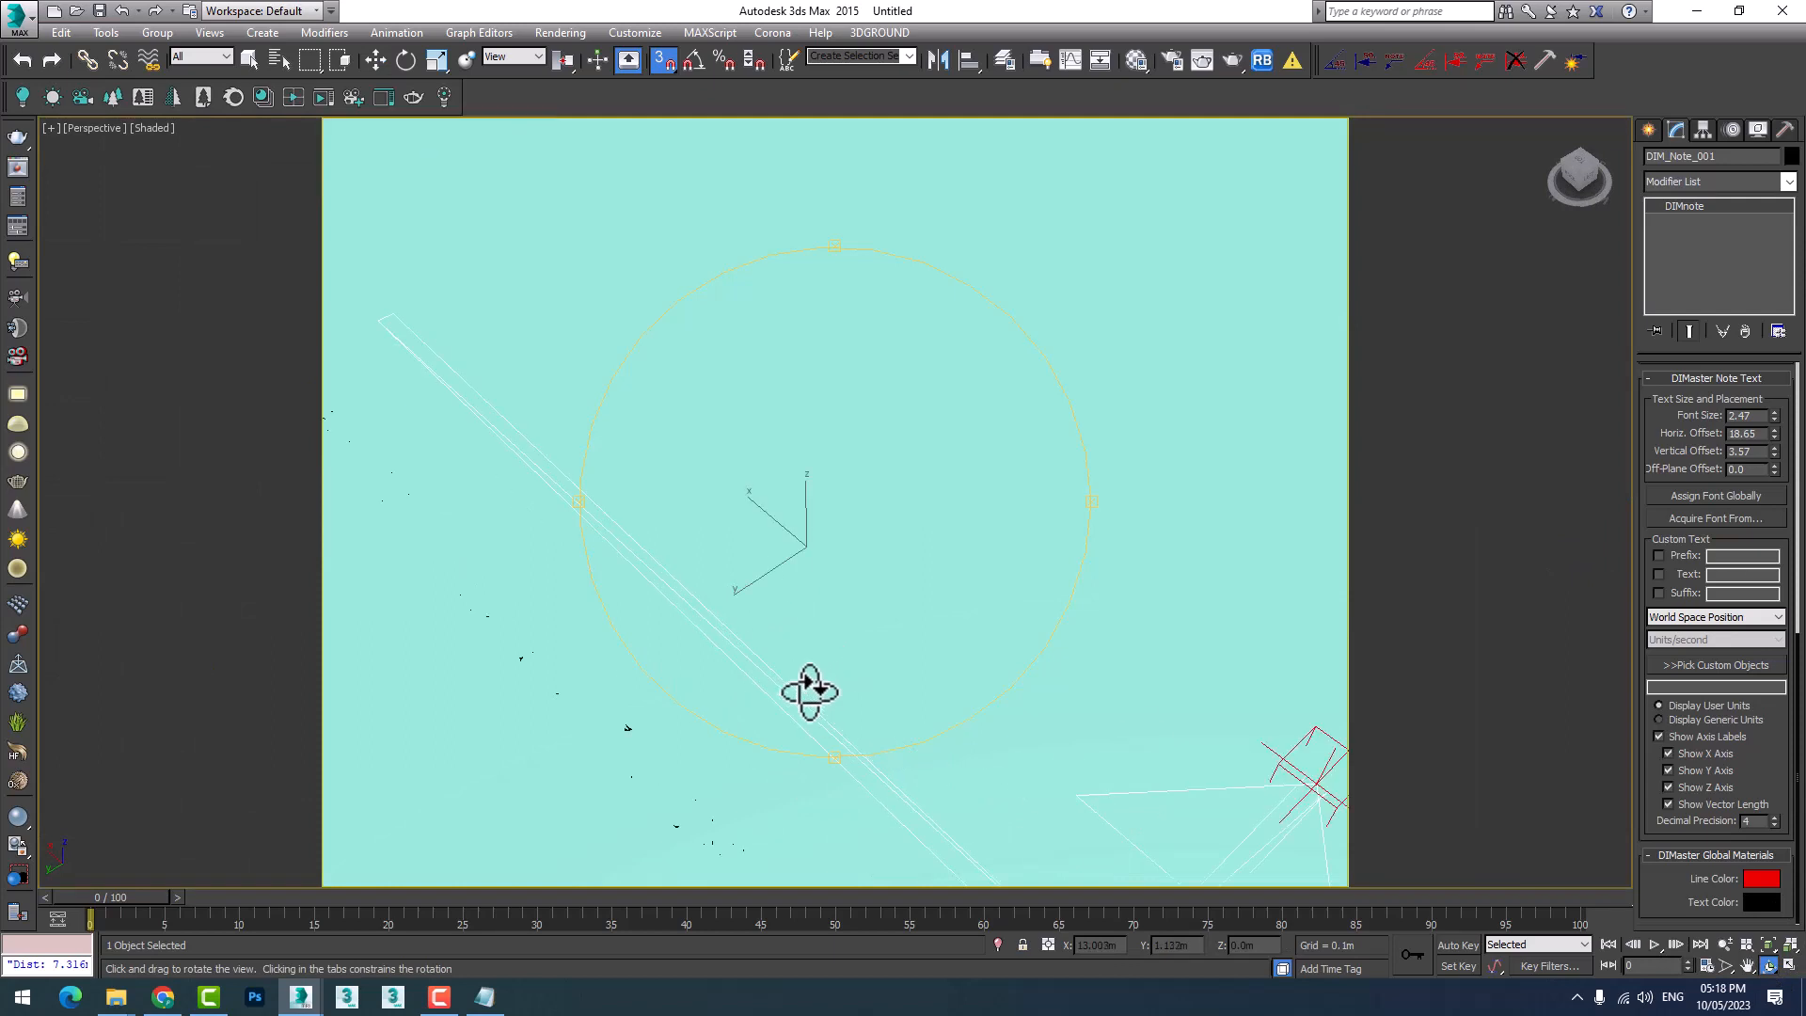
scroll(810, 689, "down", 3)
Delete the large turquoise box that overlaps the note.
key("w")
left_click(798, 514)
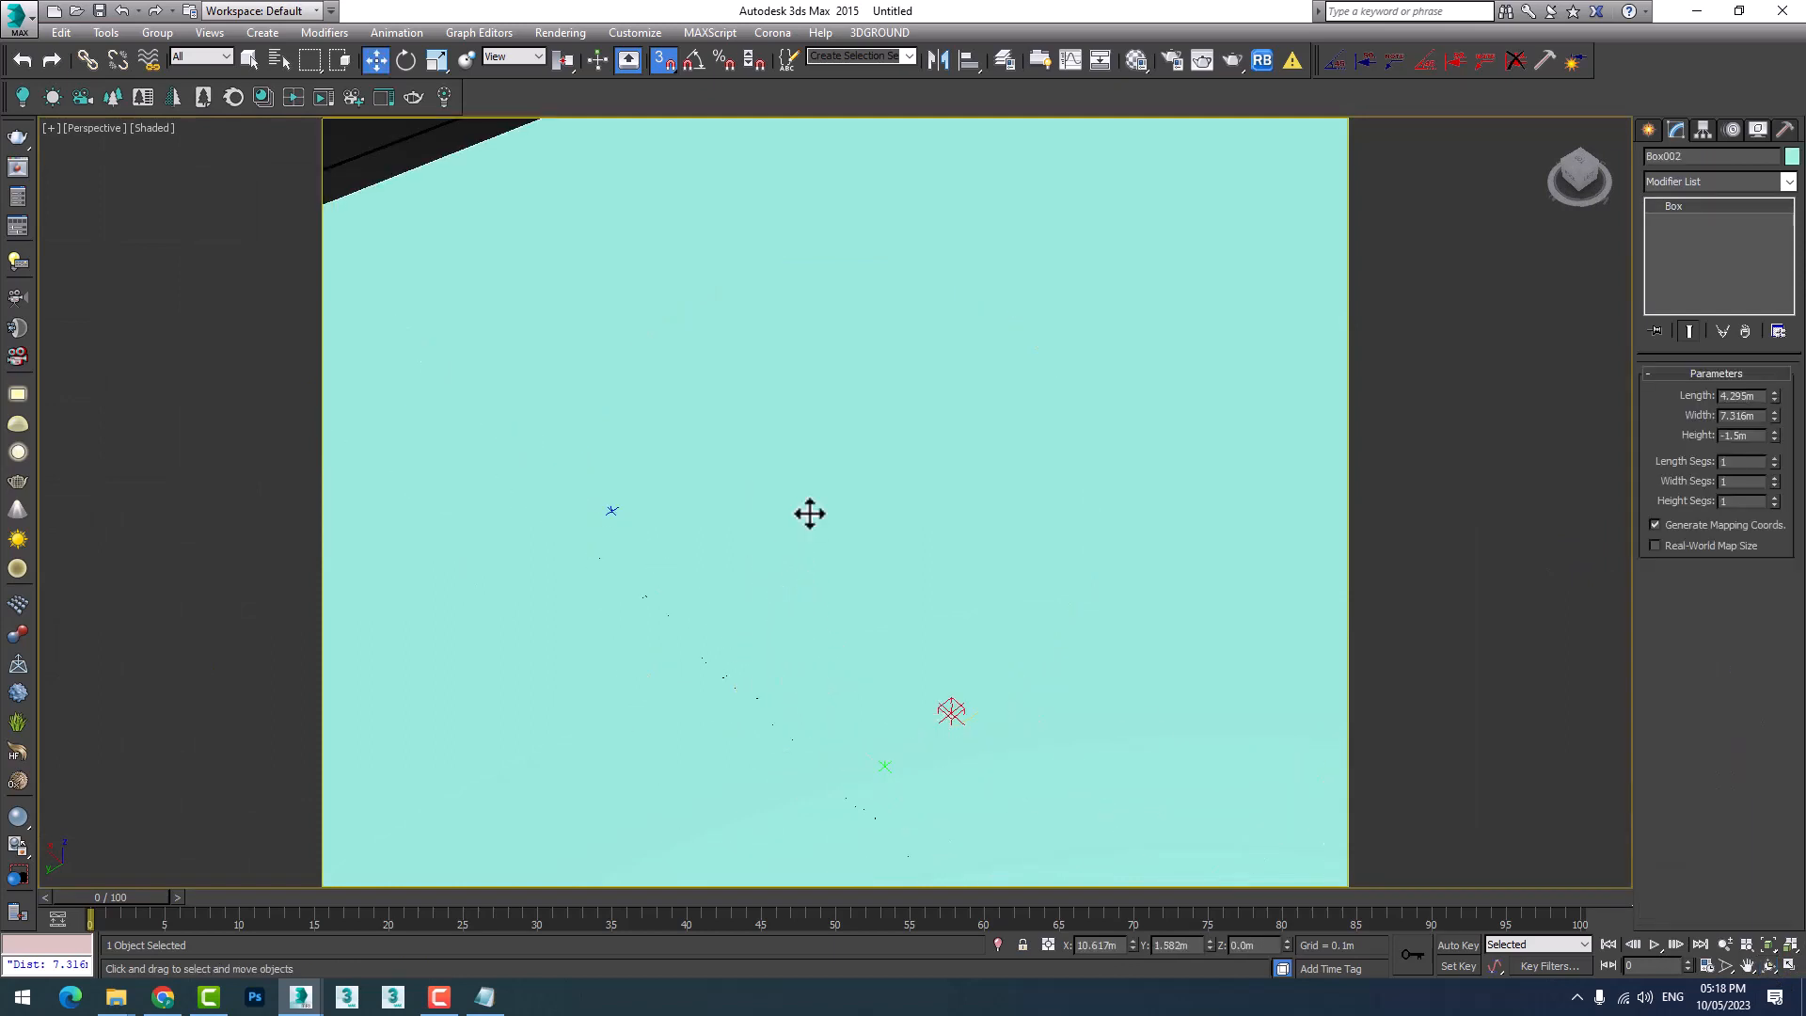
key("Delete")
Select the coordinate note and set its global Text Color to red.
scroll(786, 668, "up", 3)
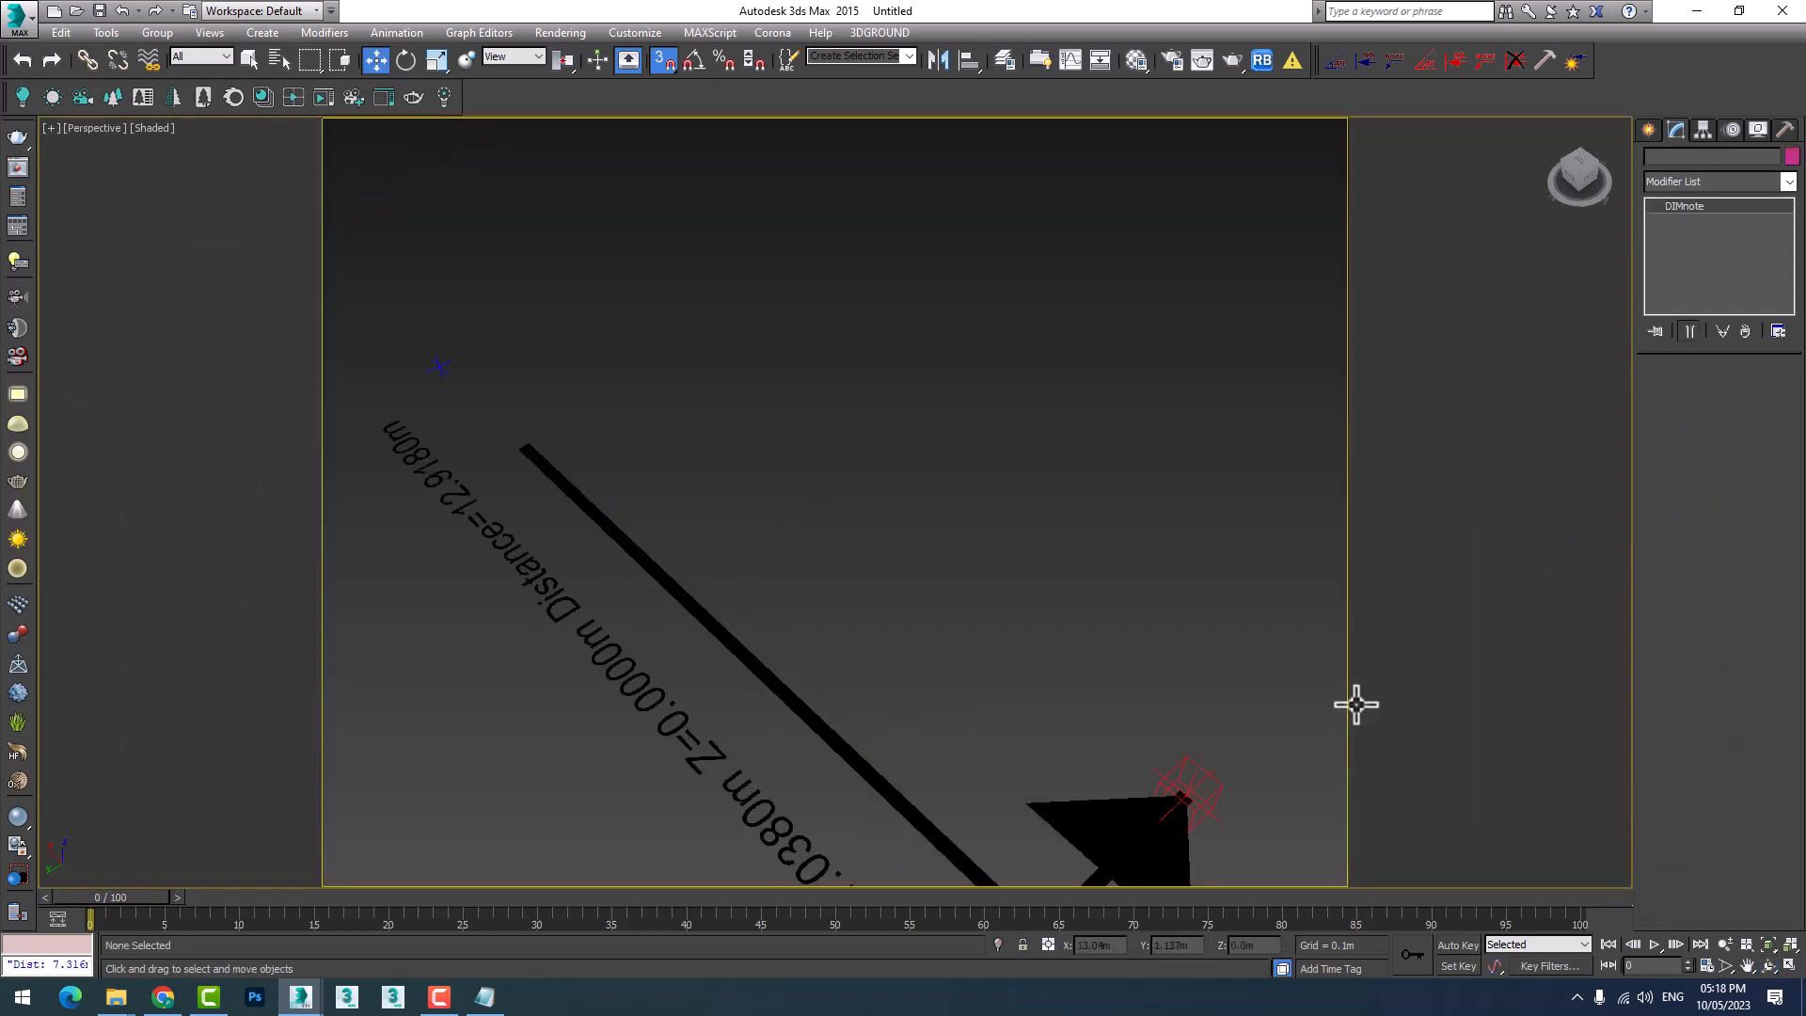
left_click_drag(1662, 740, 1657, 791)
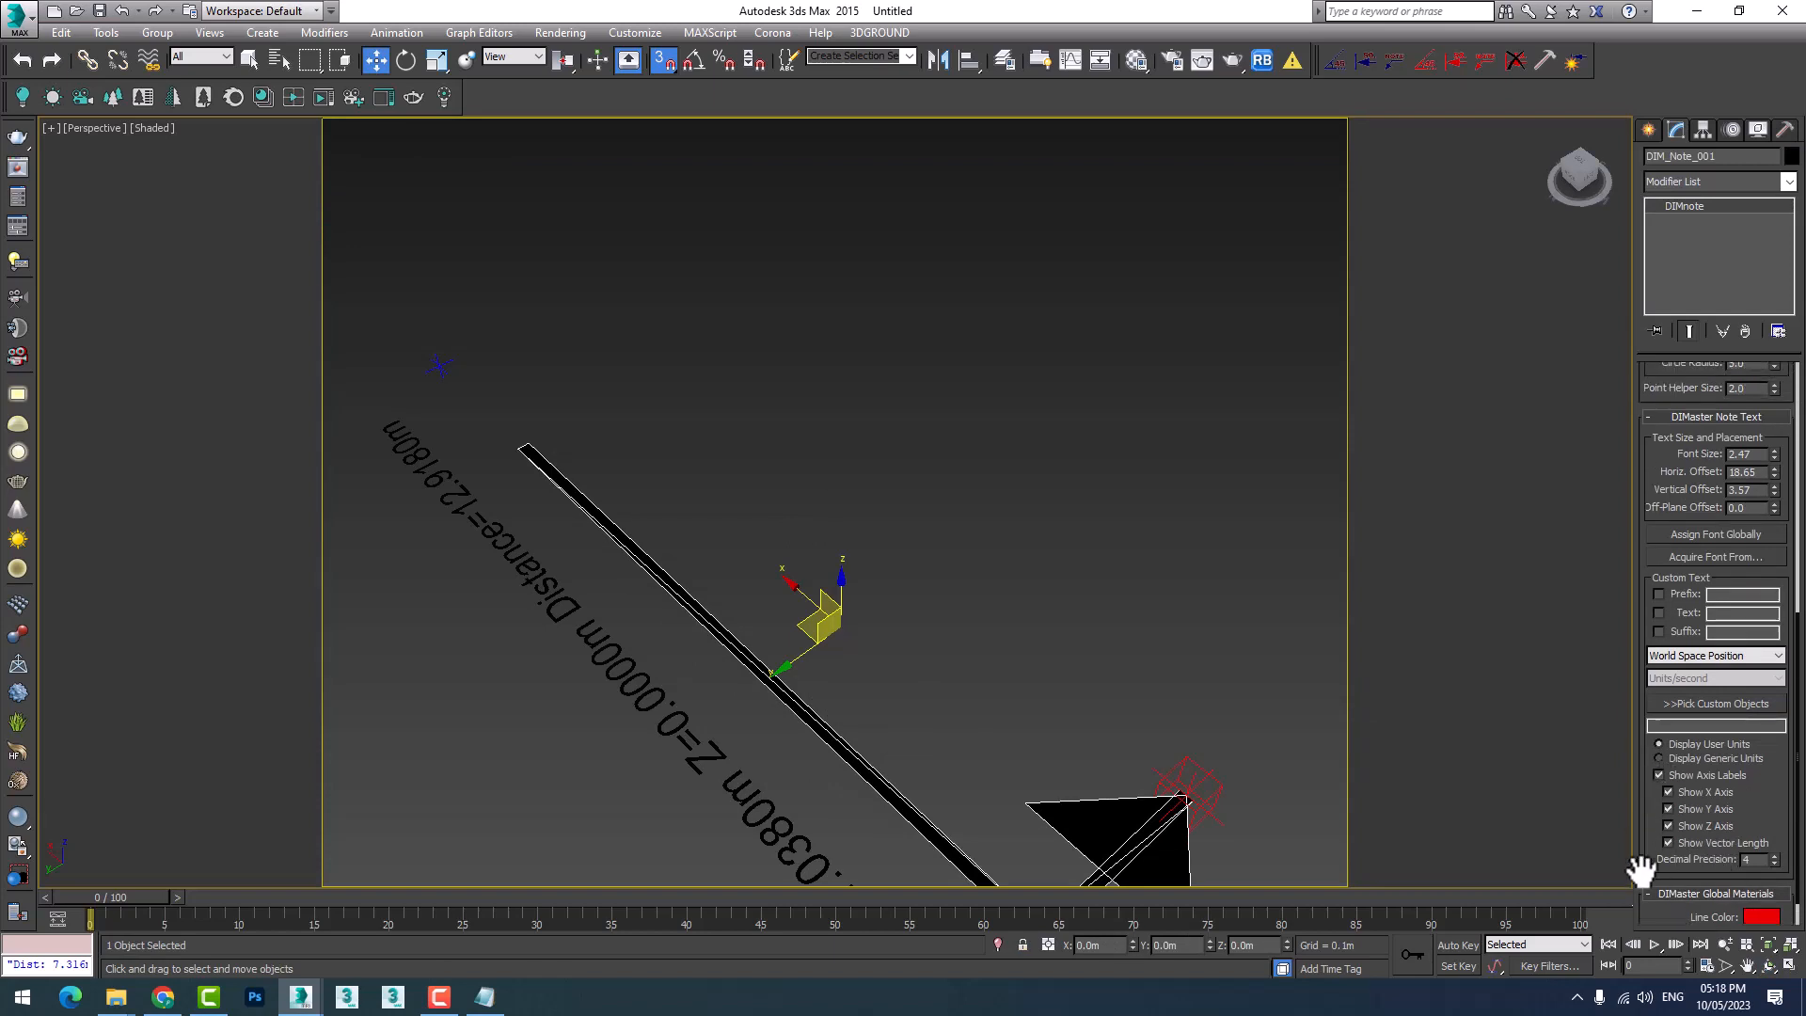
left_click_drag(1652, 919, 1652, 854)
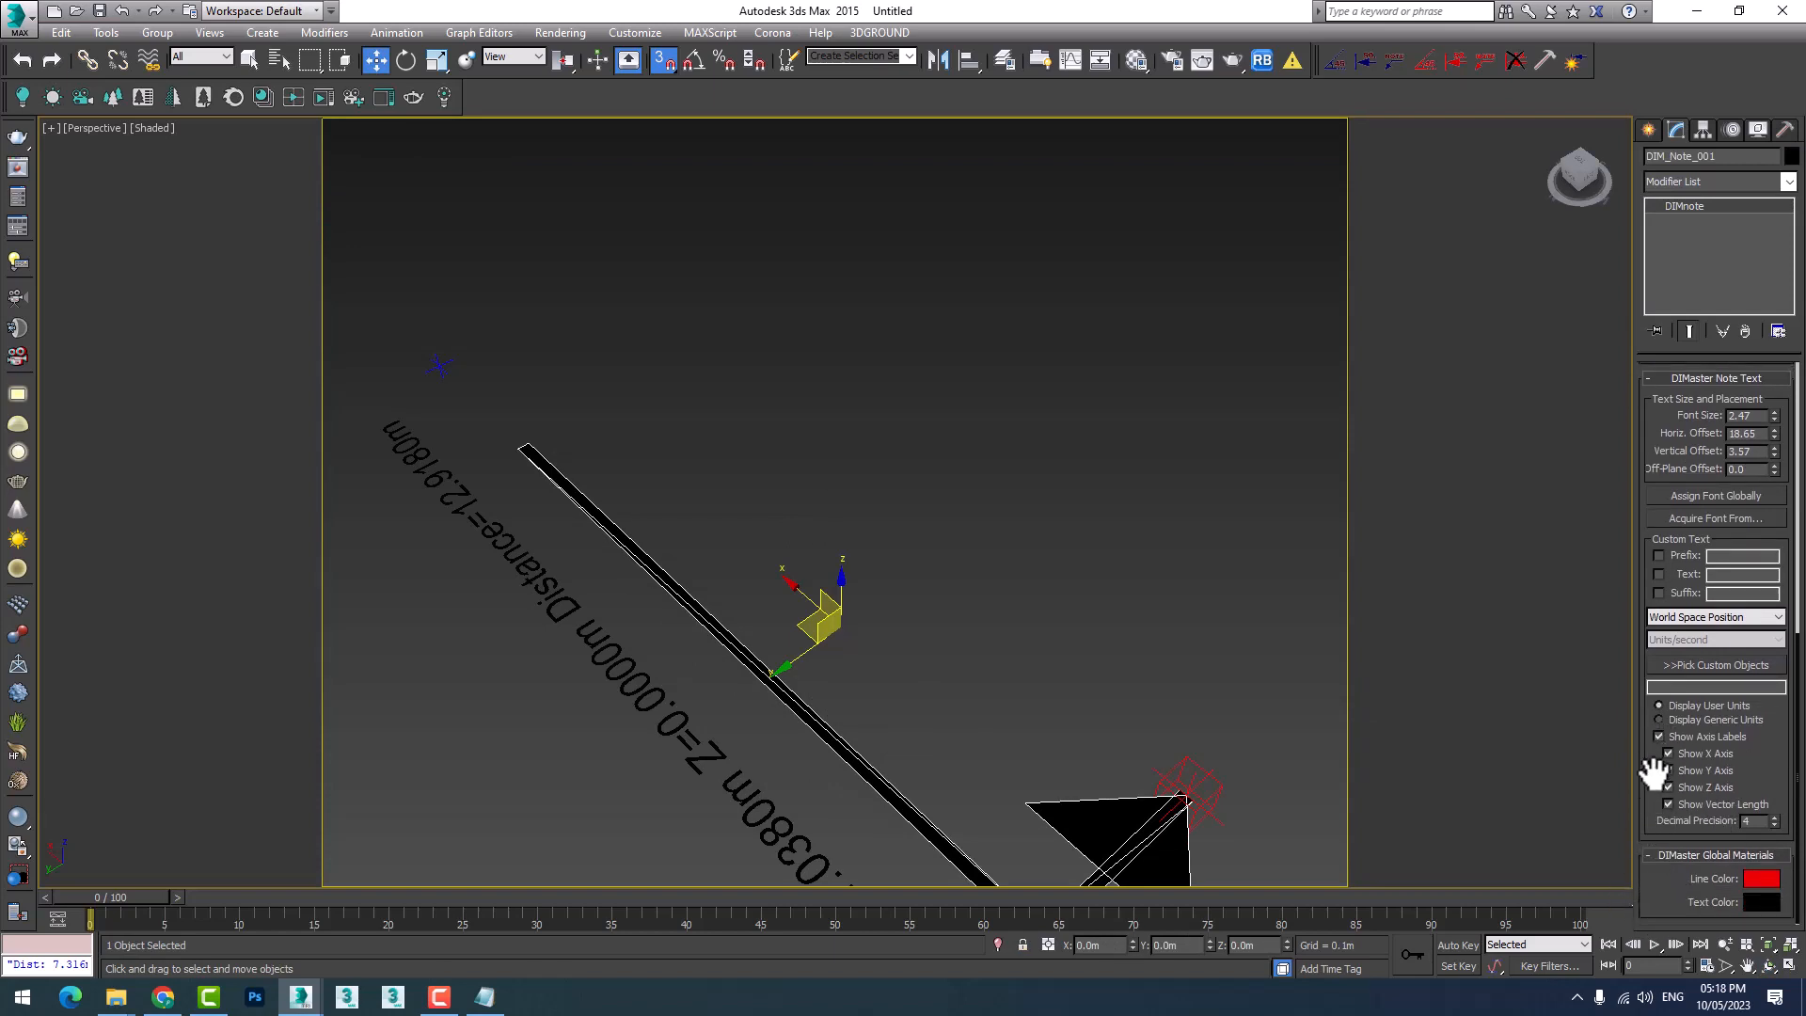
left_click(1759, 901)
left_click(553, 255)
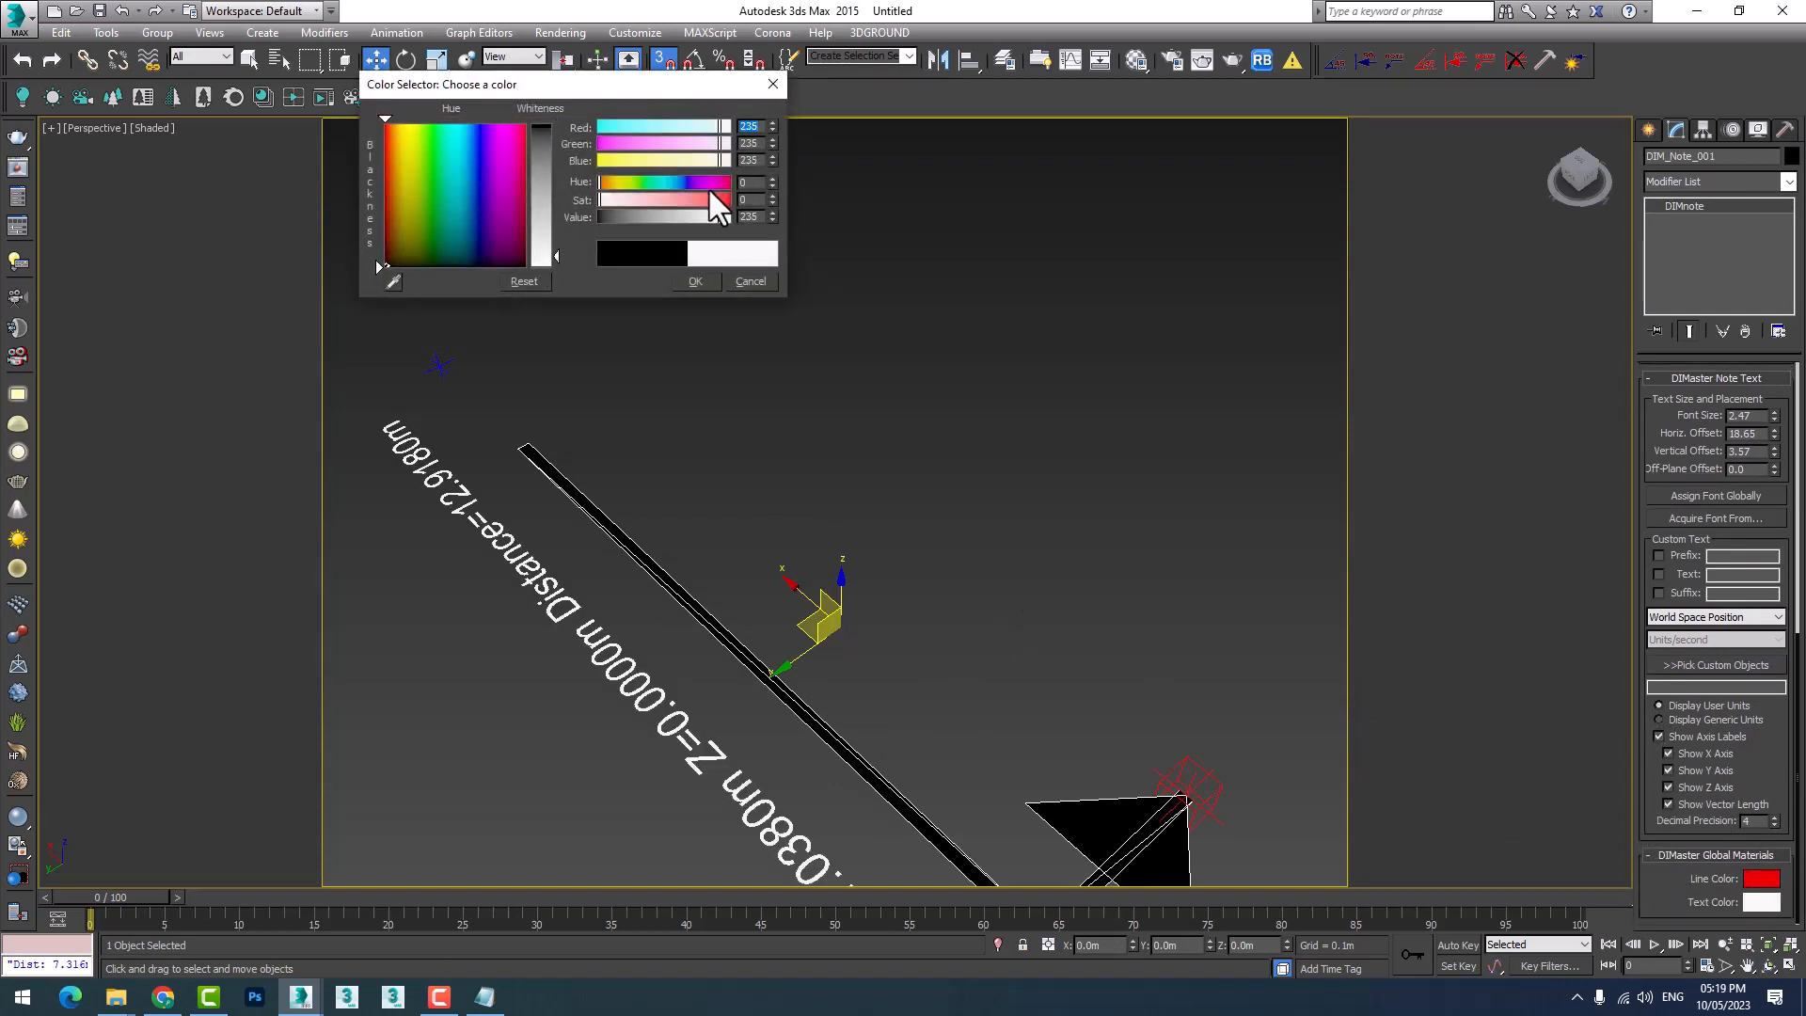
left_click_drag(715, 201, 743, 201)
left_click(693, 282)
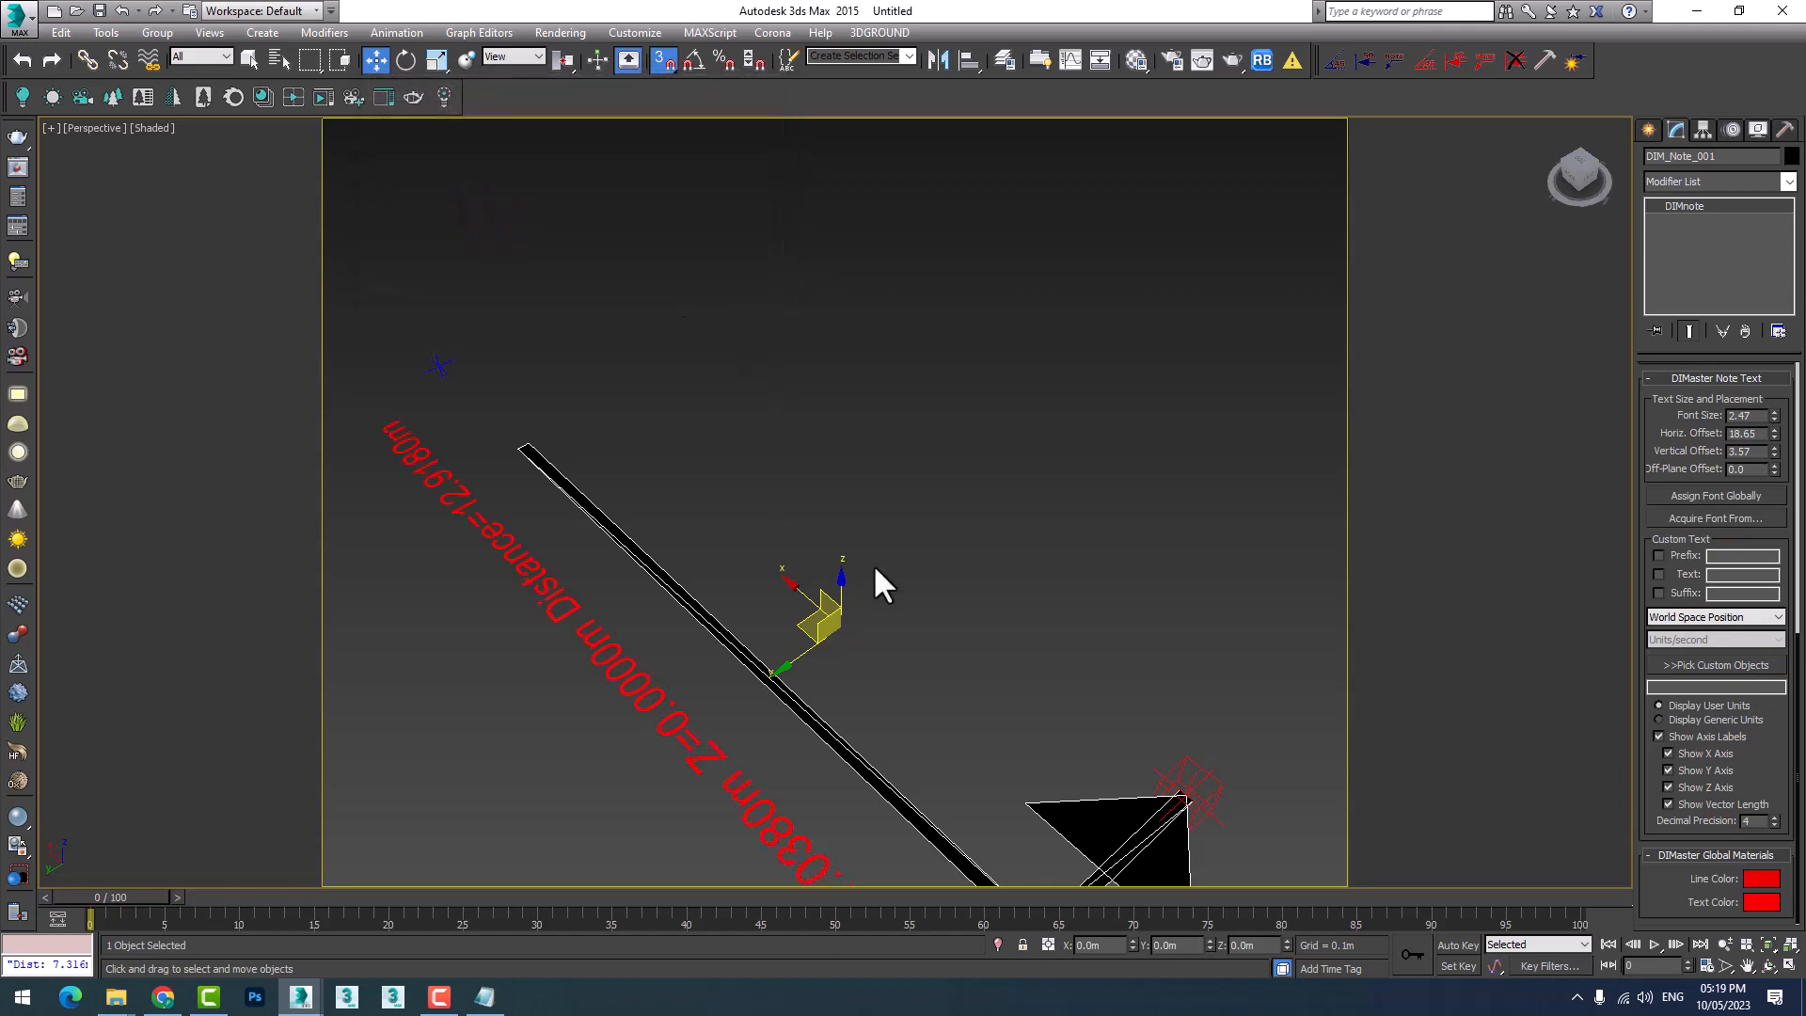
Examine the note's line and text color up close and from a distance in the Perspective view.
middle_click_drag(1044, 847, 958, 710)
scroll(957, 710, "down", 2)
scroll(940, 677, "up", 2)
scroll(906, 684, "down", 4)
middle_click_drag(862, 508, 1014, 729)
scroll(906, 684, "down", 2)
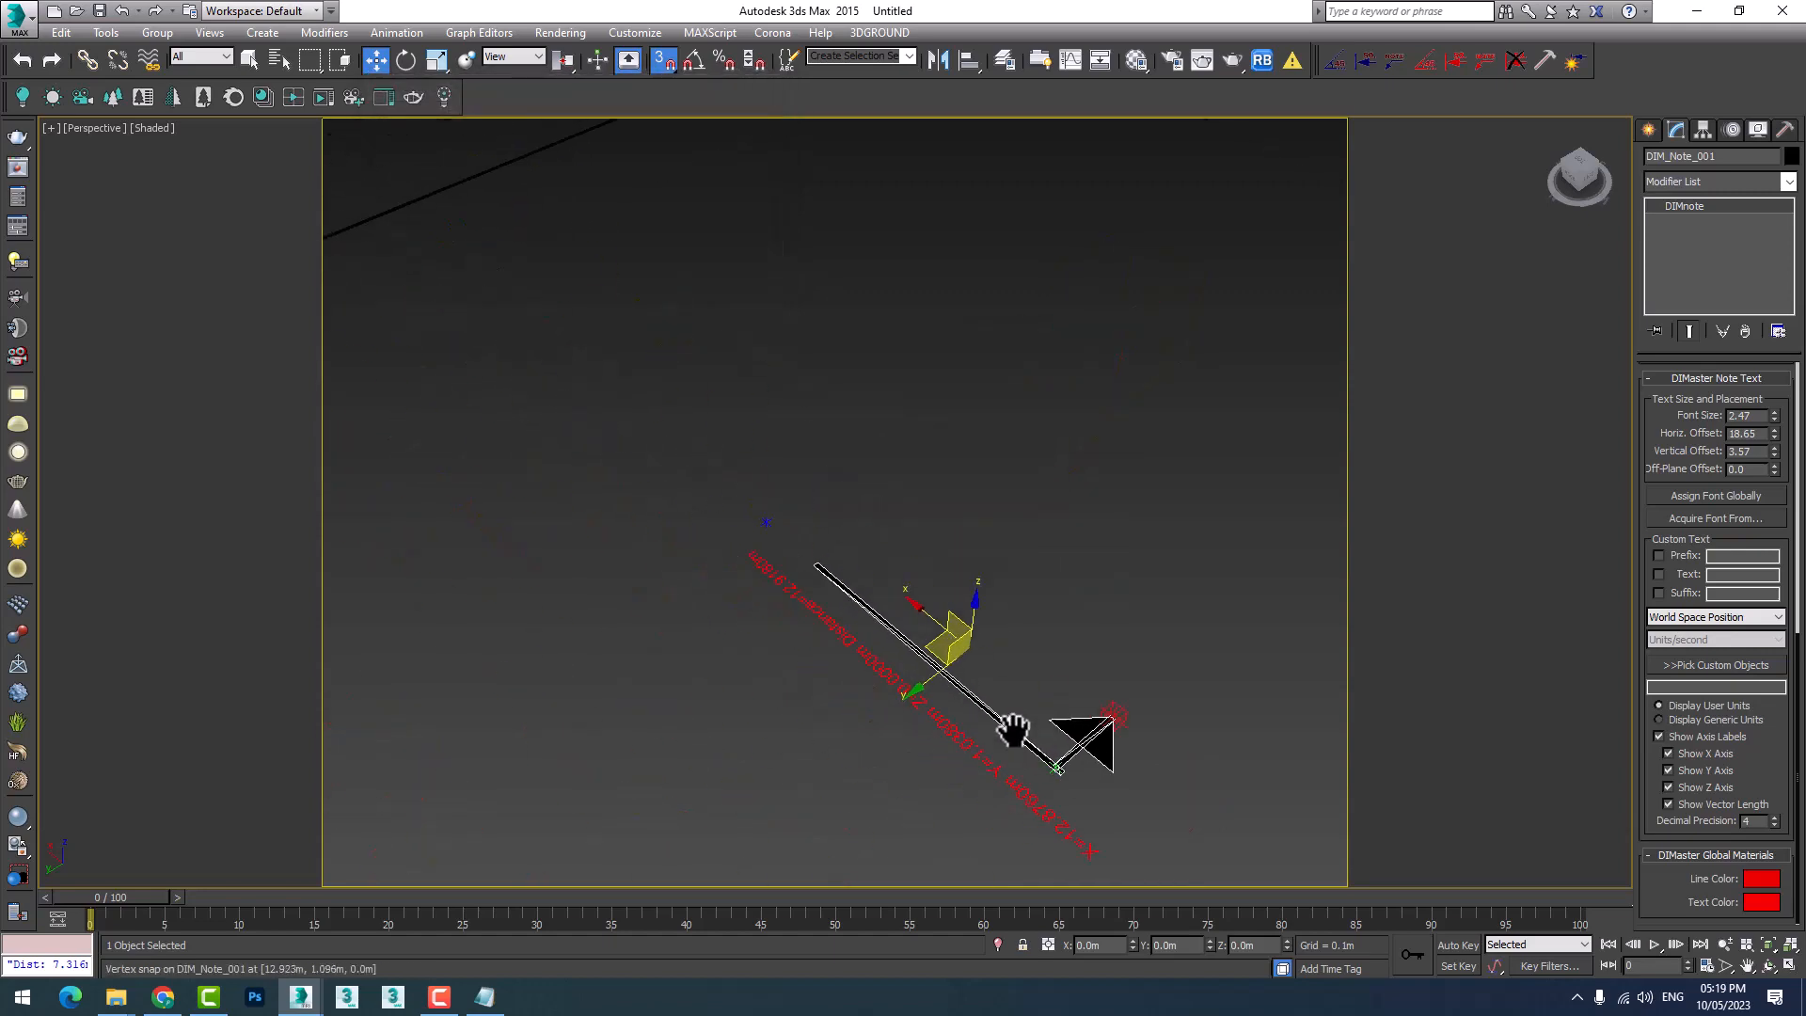
scroll(1014, 729, "down", 4)
scroll(978, 720, "up", 7)
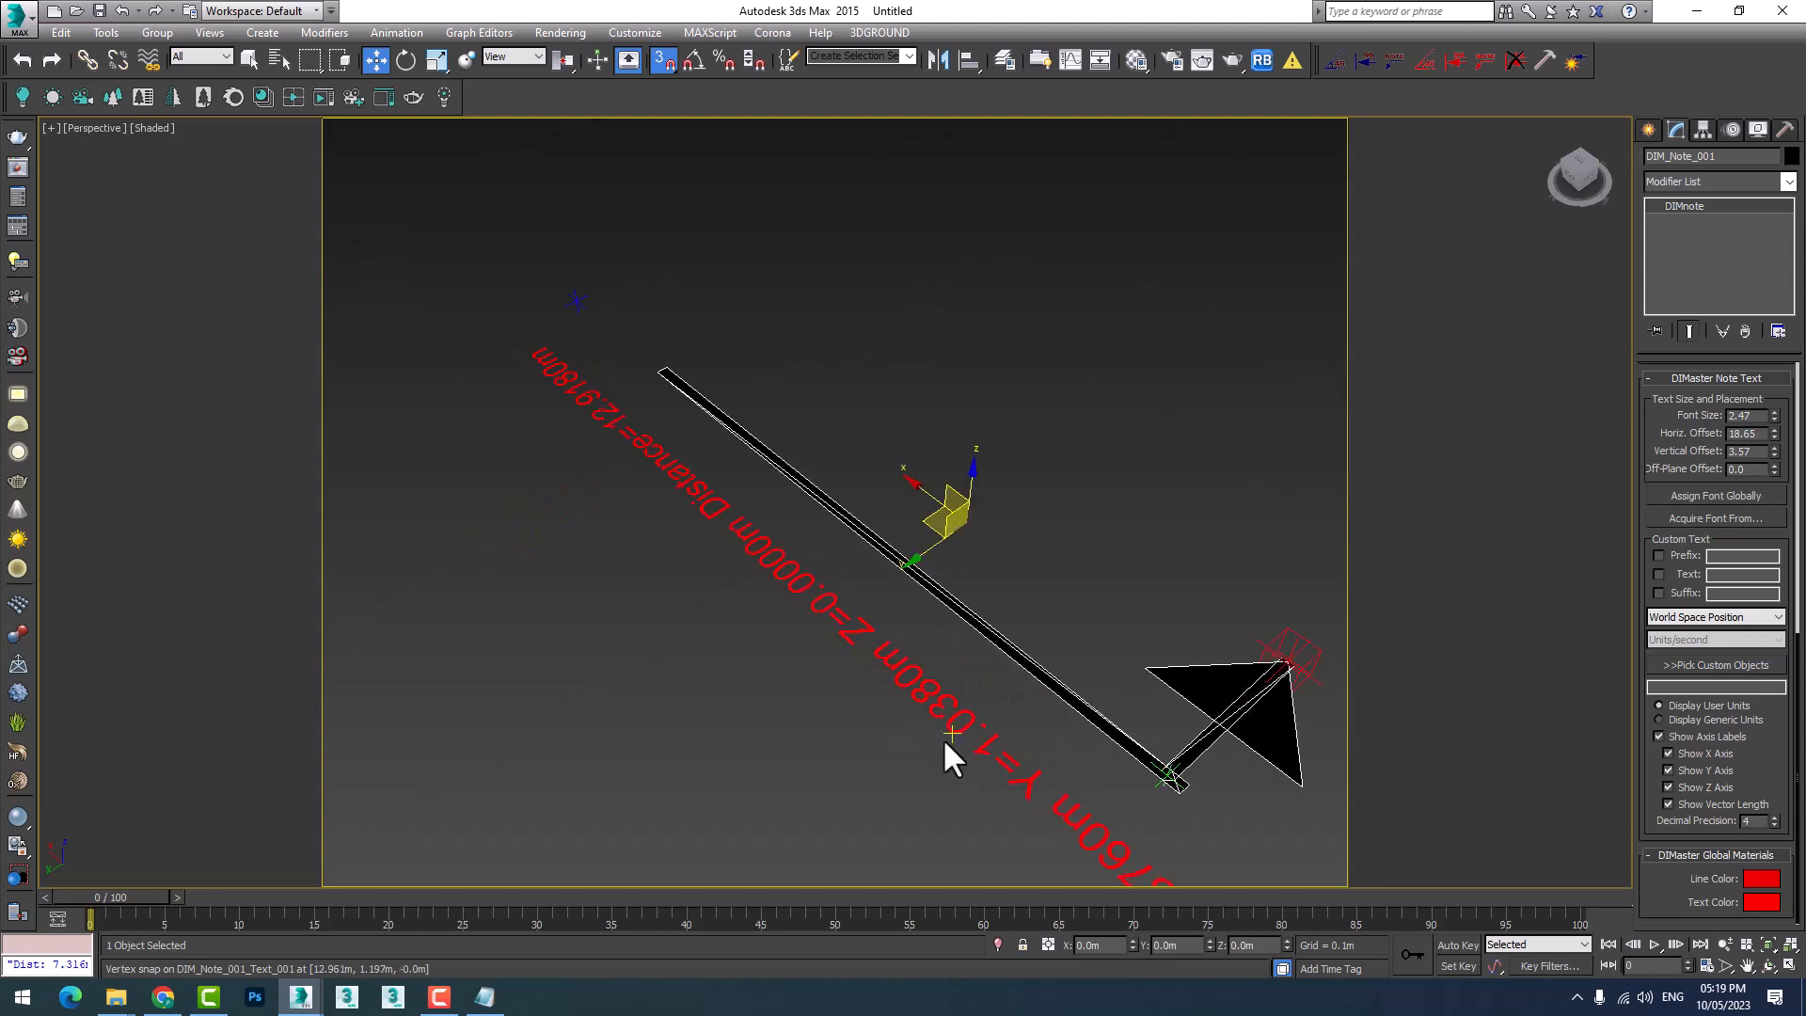
scroll(945, 740, "down", 6)
scroll(832, 749, "up", 7)
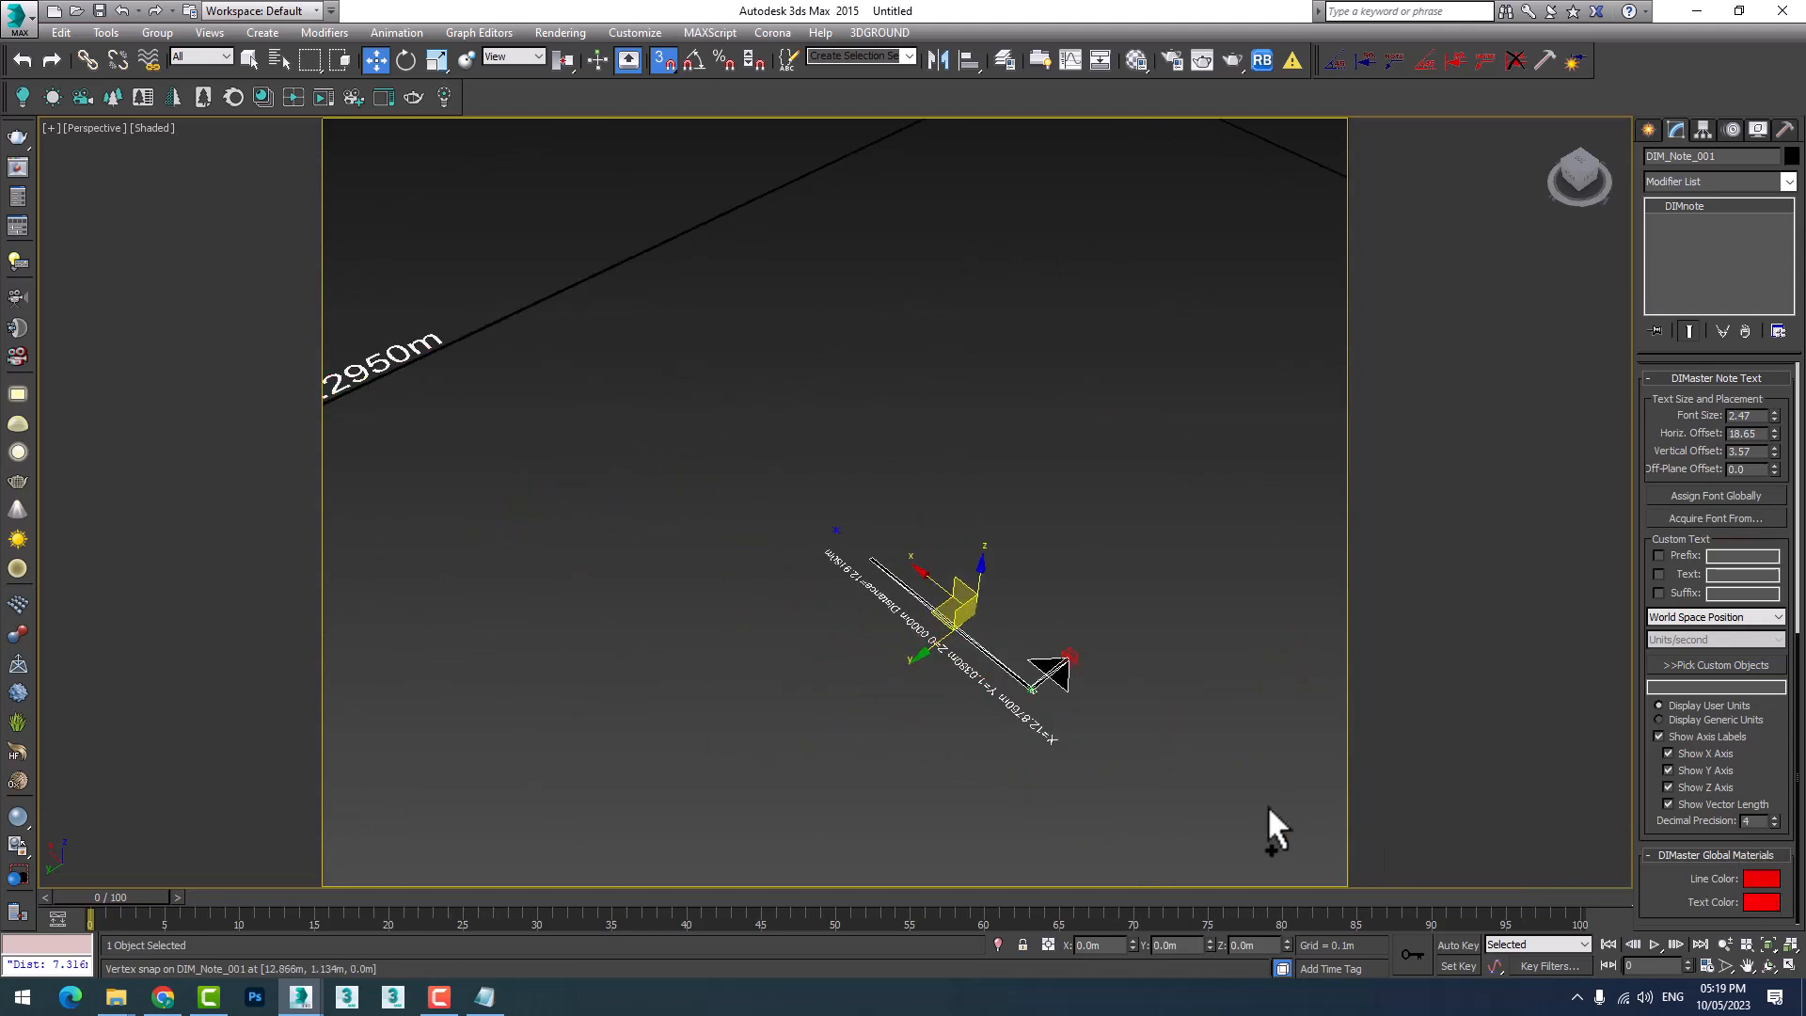
Deselect the note and inspect its arrow and its placement among the surrounding line dimensions in Perspective.
scroll(1076, 731, "up", 5)
left_click(1071, 732)
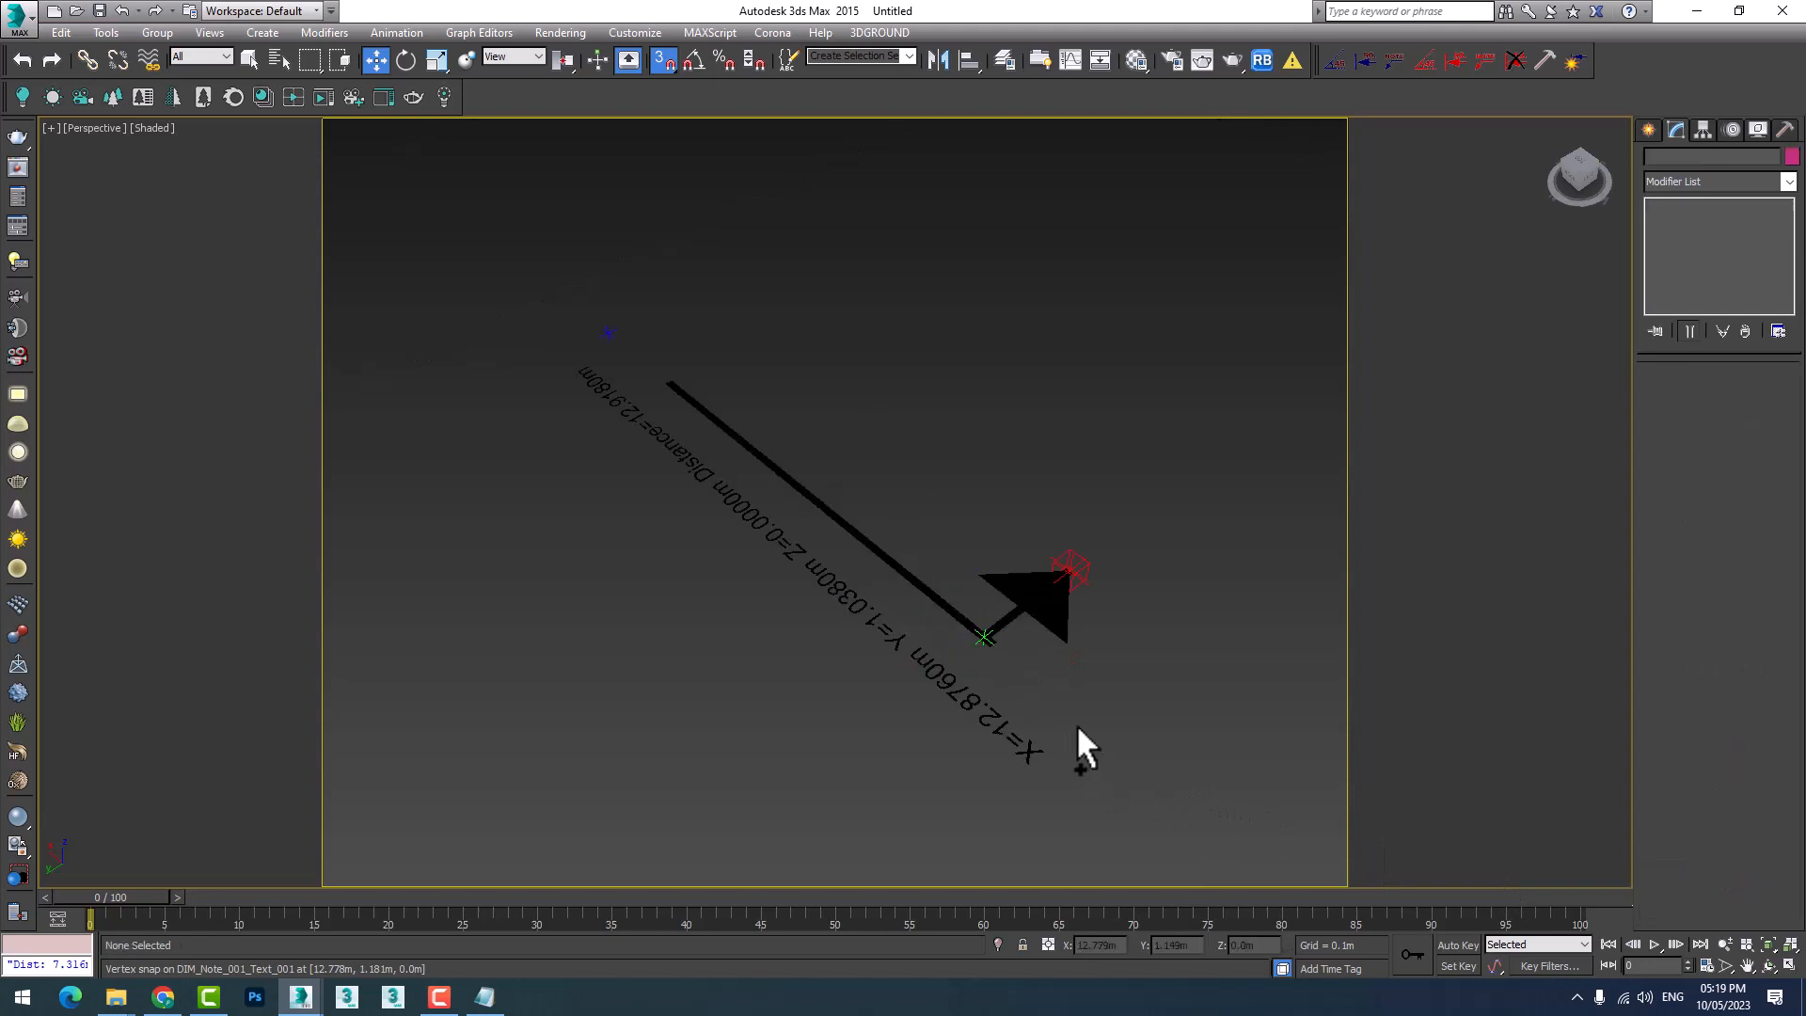
scroll(1030, 704, "down", 2)
scroll(1044, 659, "up", 5)
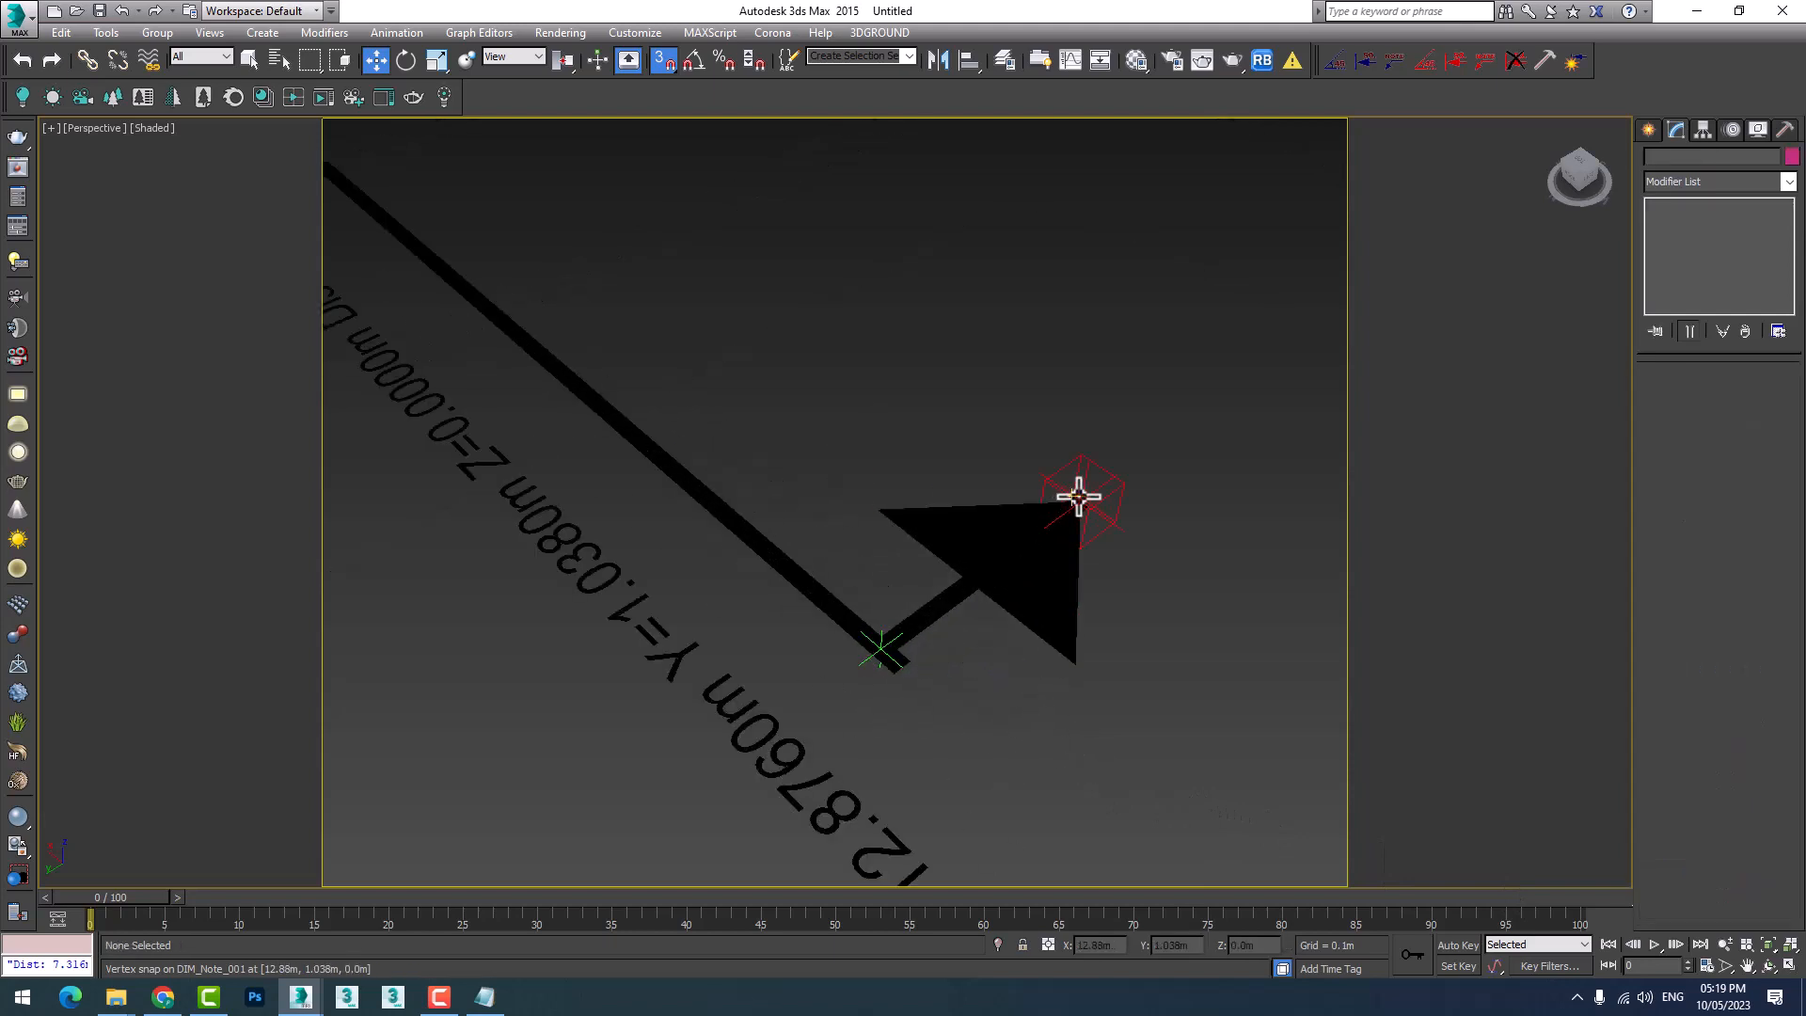
scroll(887, 701, "down", 5)
scroll(884, 690, "down", 8)
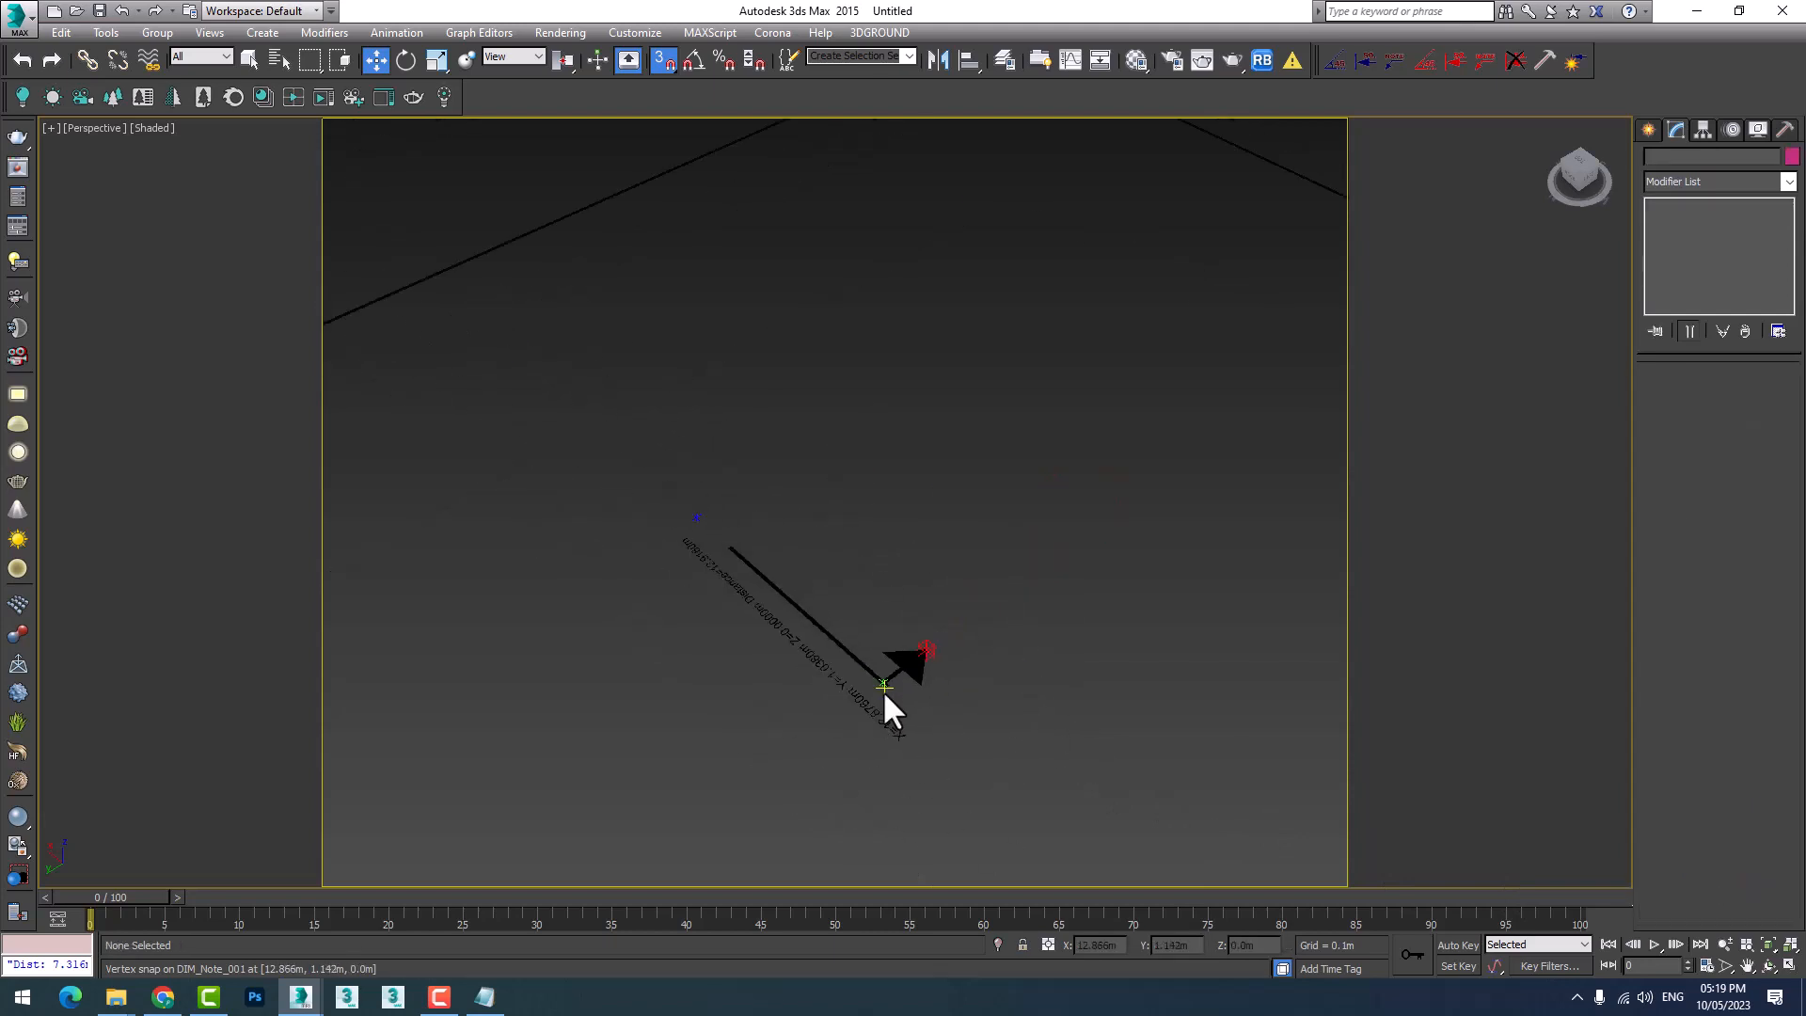
scroll(903, 685, "down", 5)
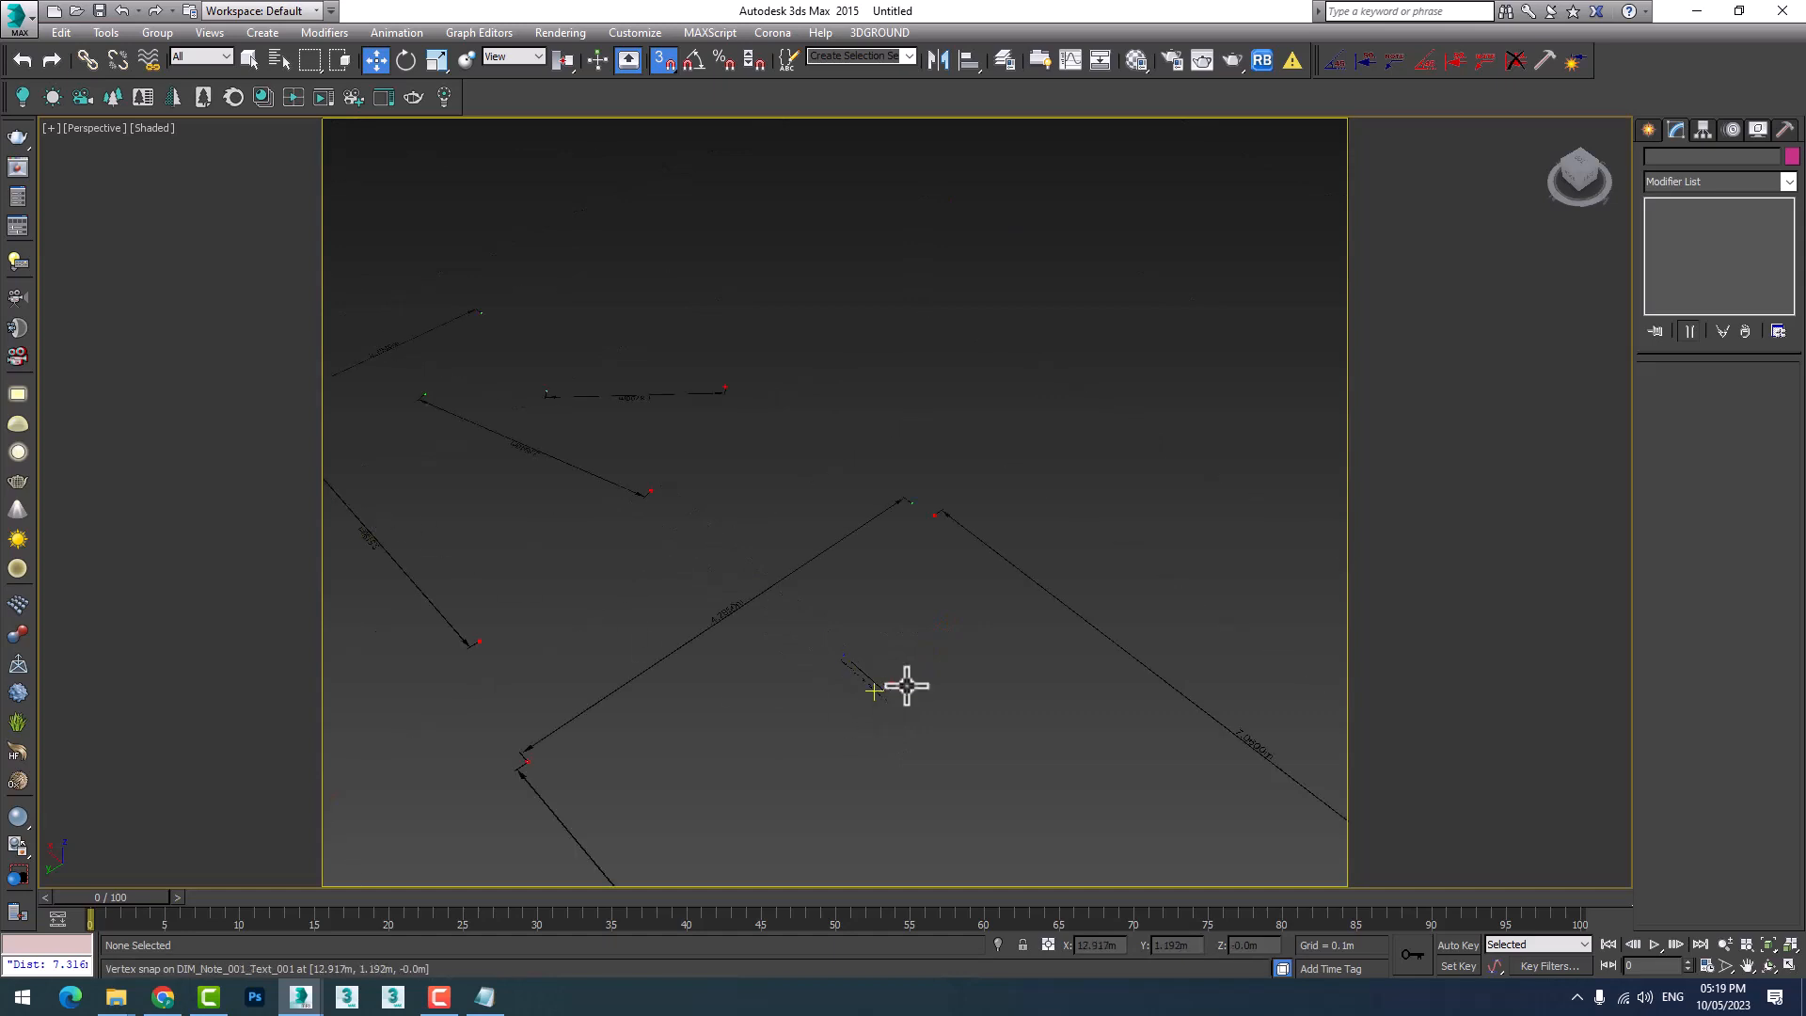
middle_click_drag(981, 715, 761, 570)
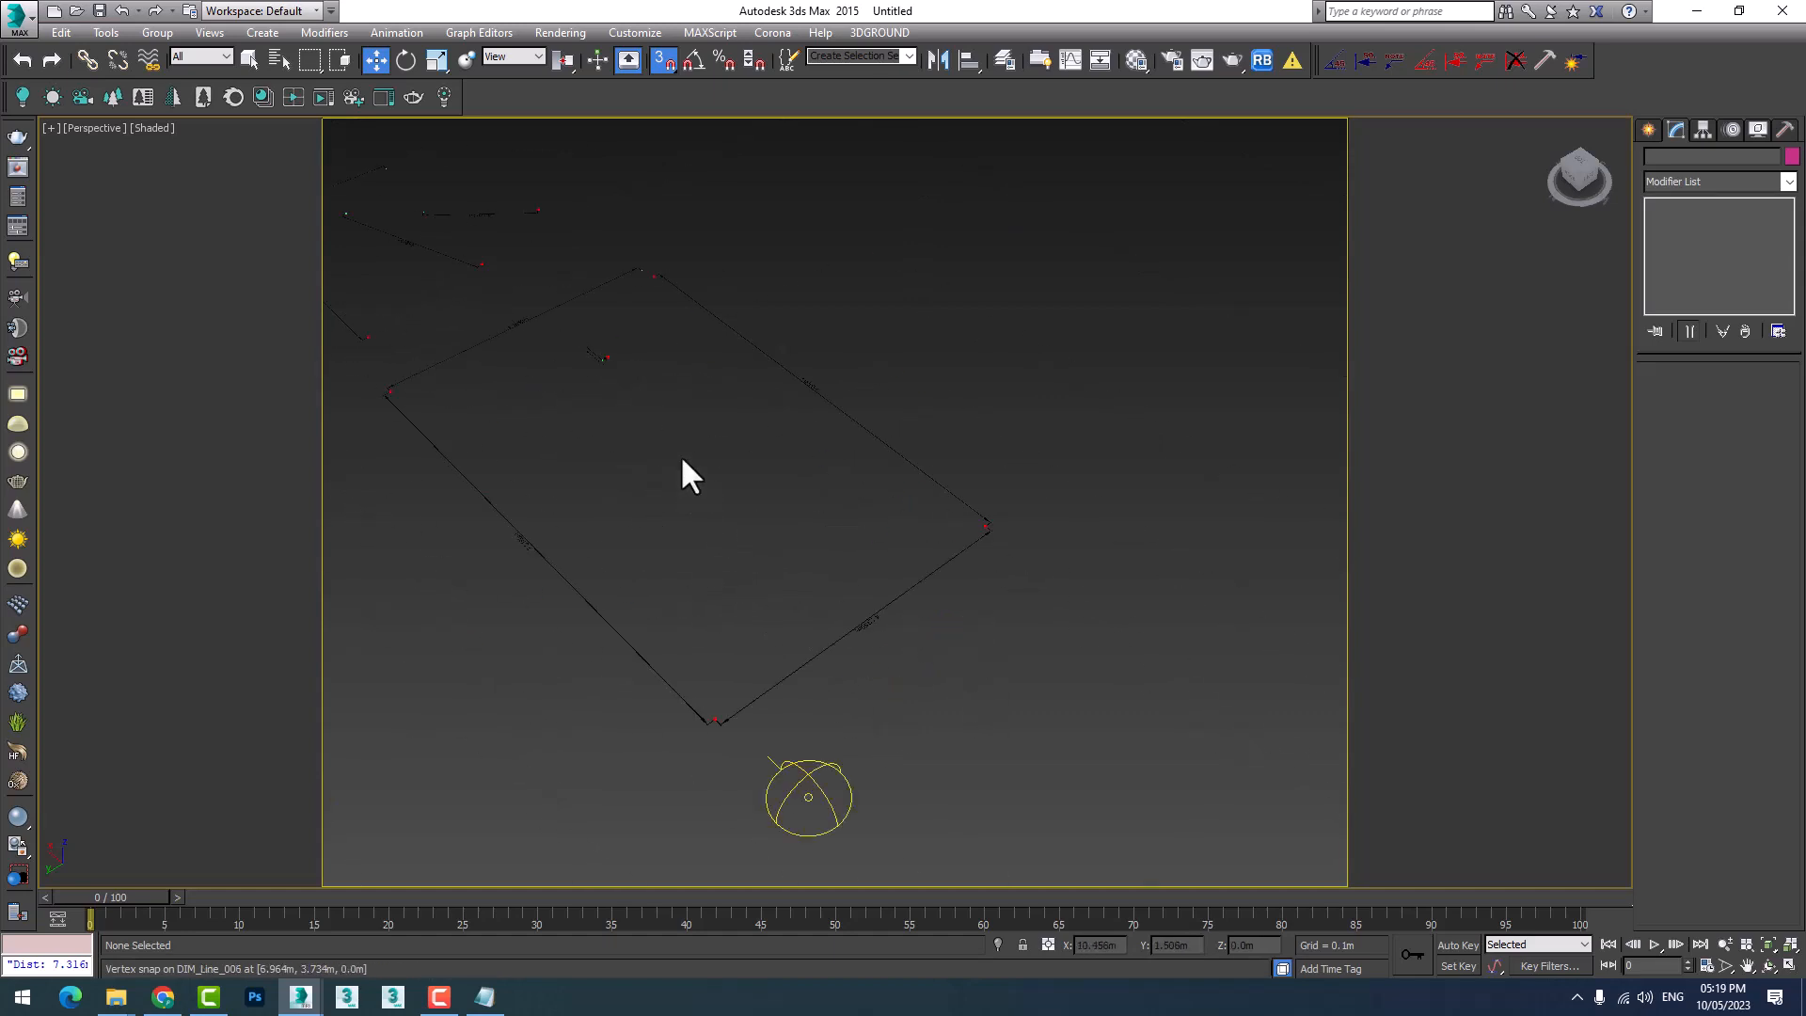
scroll(787, 564, "up", 15)
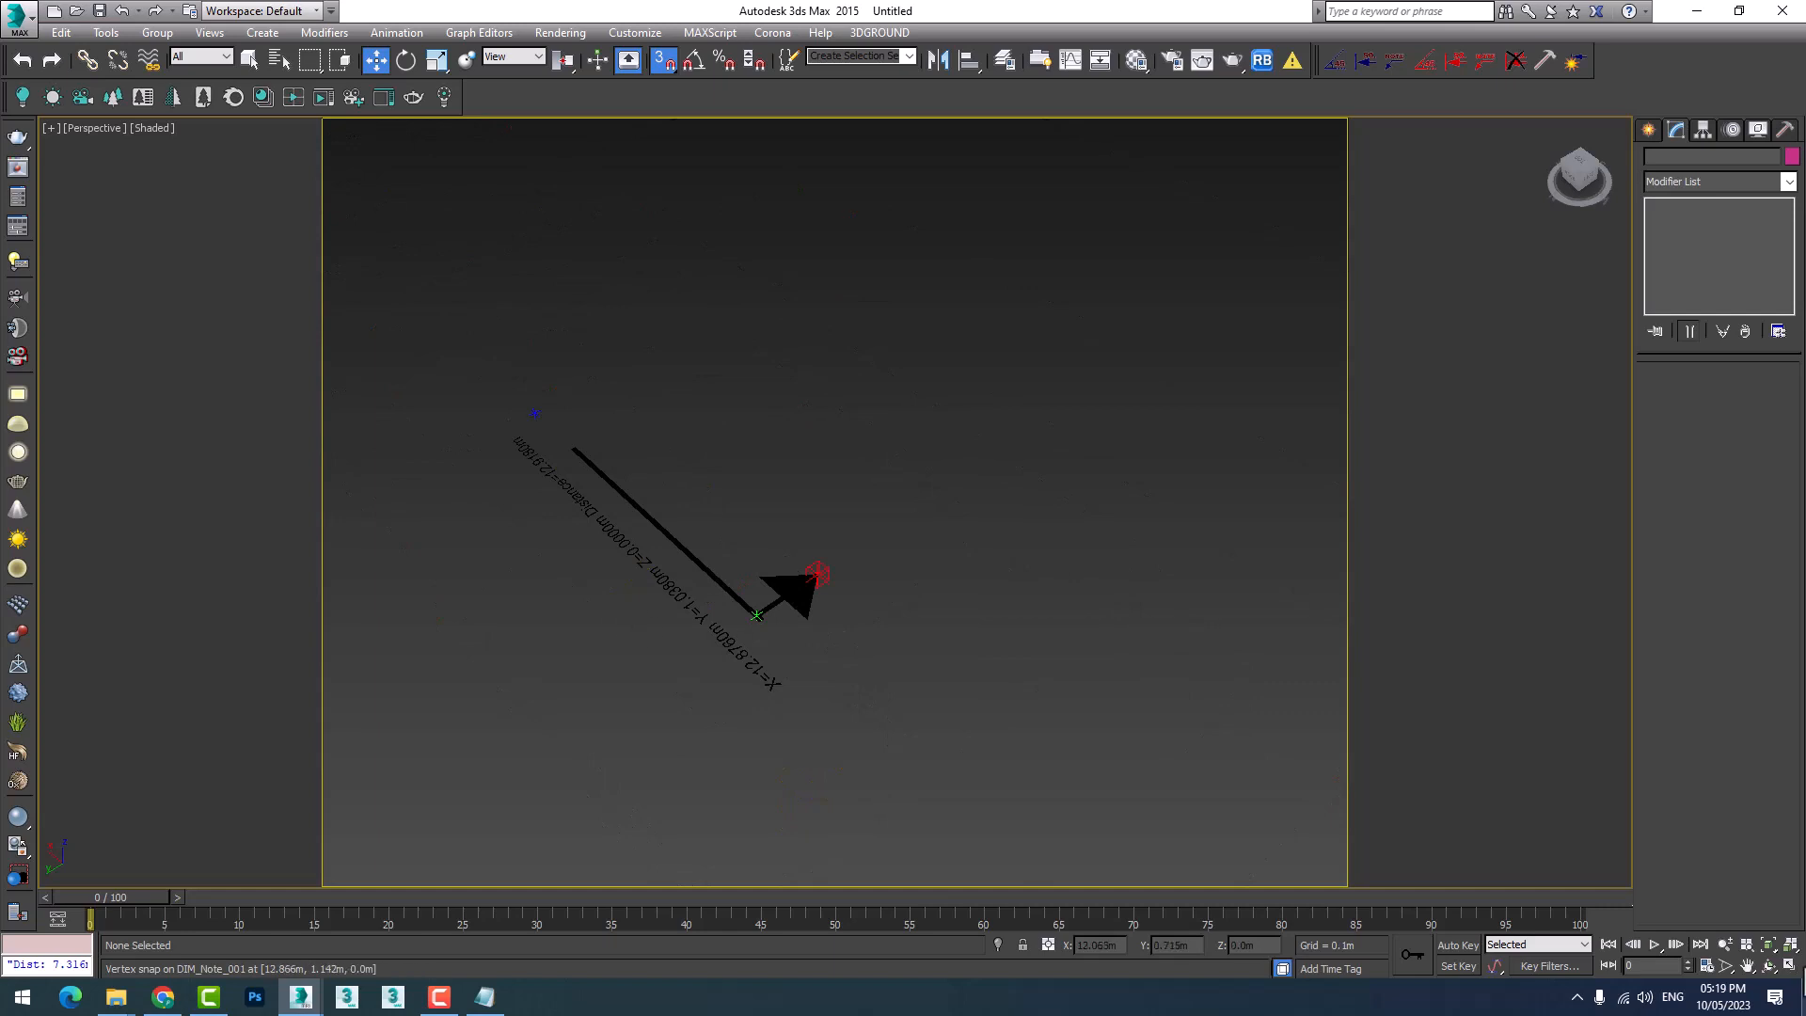
Switch from the maximized Perspective view to a maximized Top view framed on the whole note.
left_click(1790, 966)
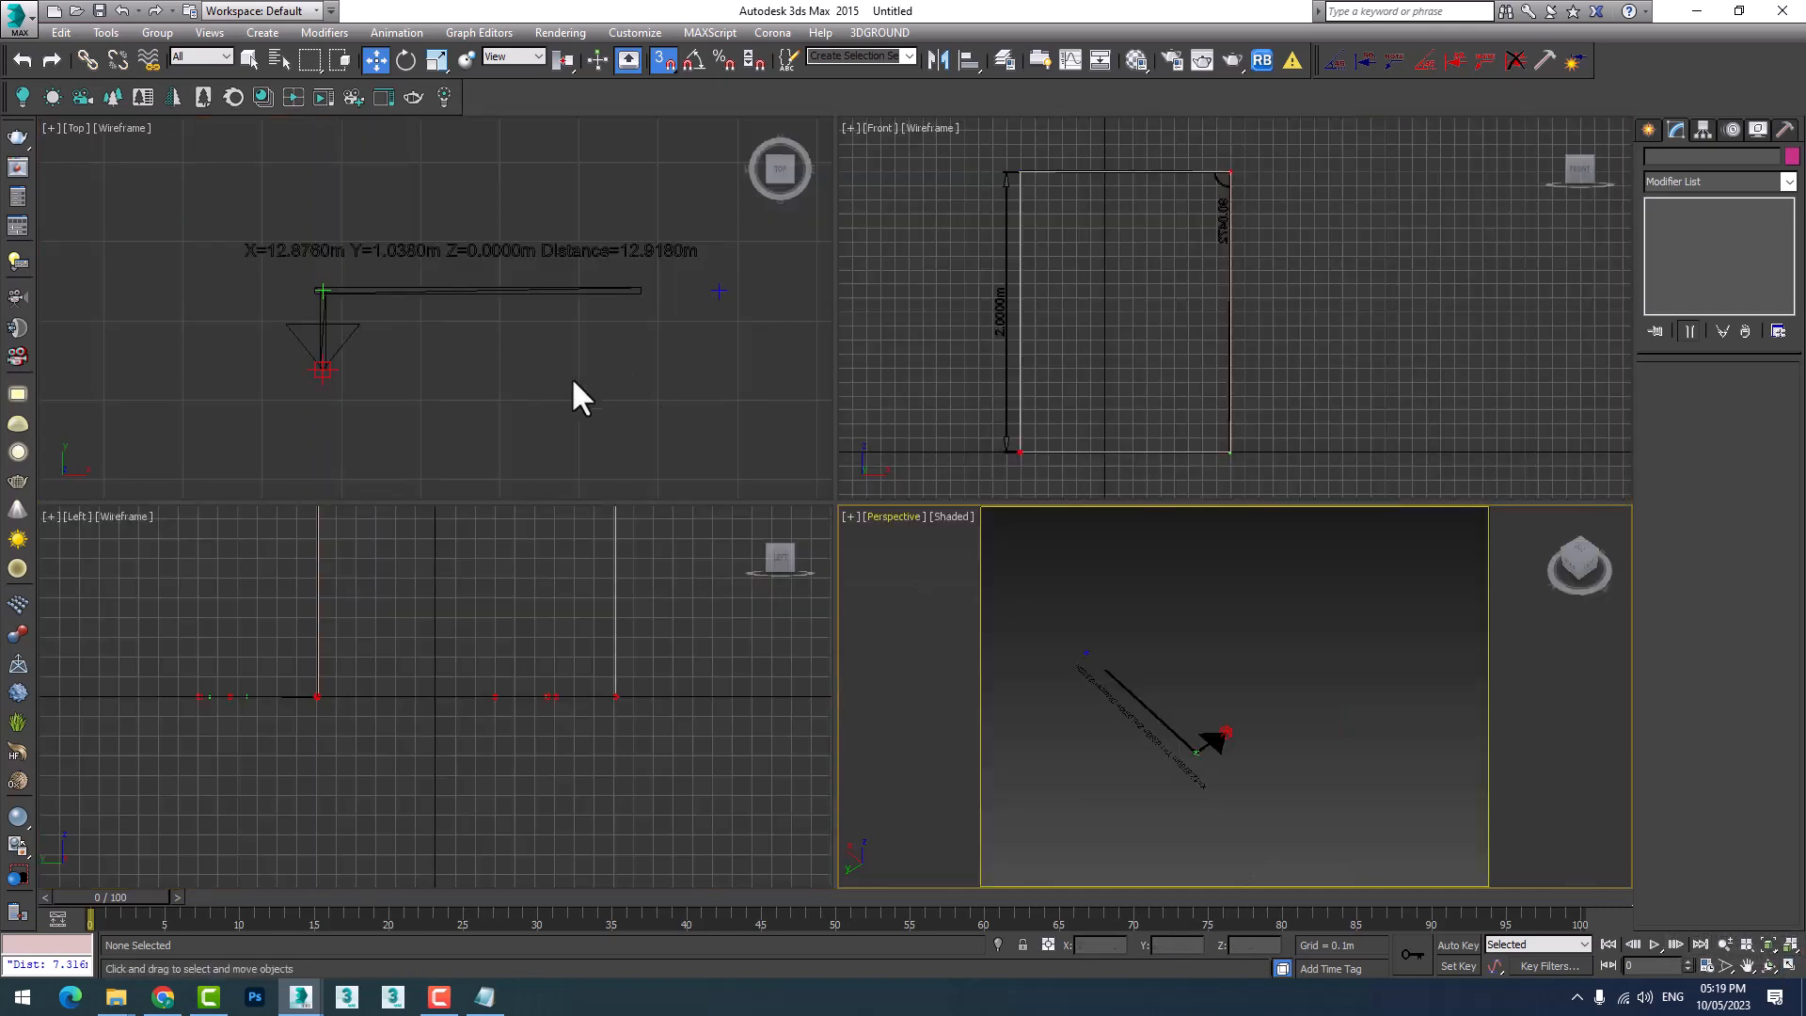
middle_click_drag(572, 377, 494, 414)
scroll(300, 370, "up", 4)
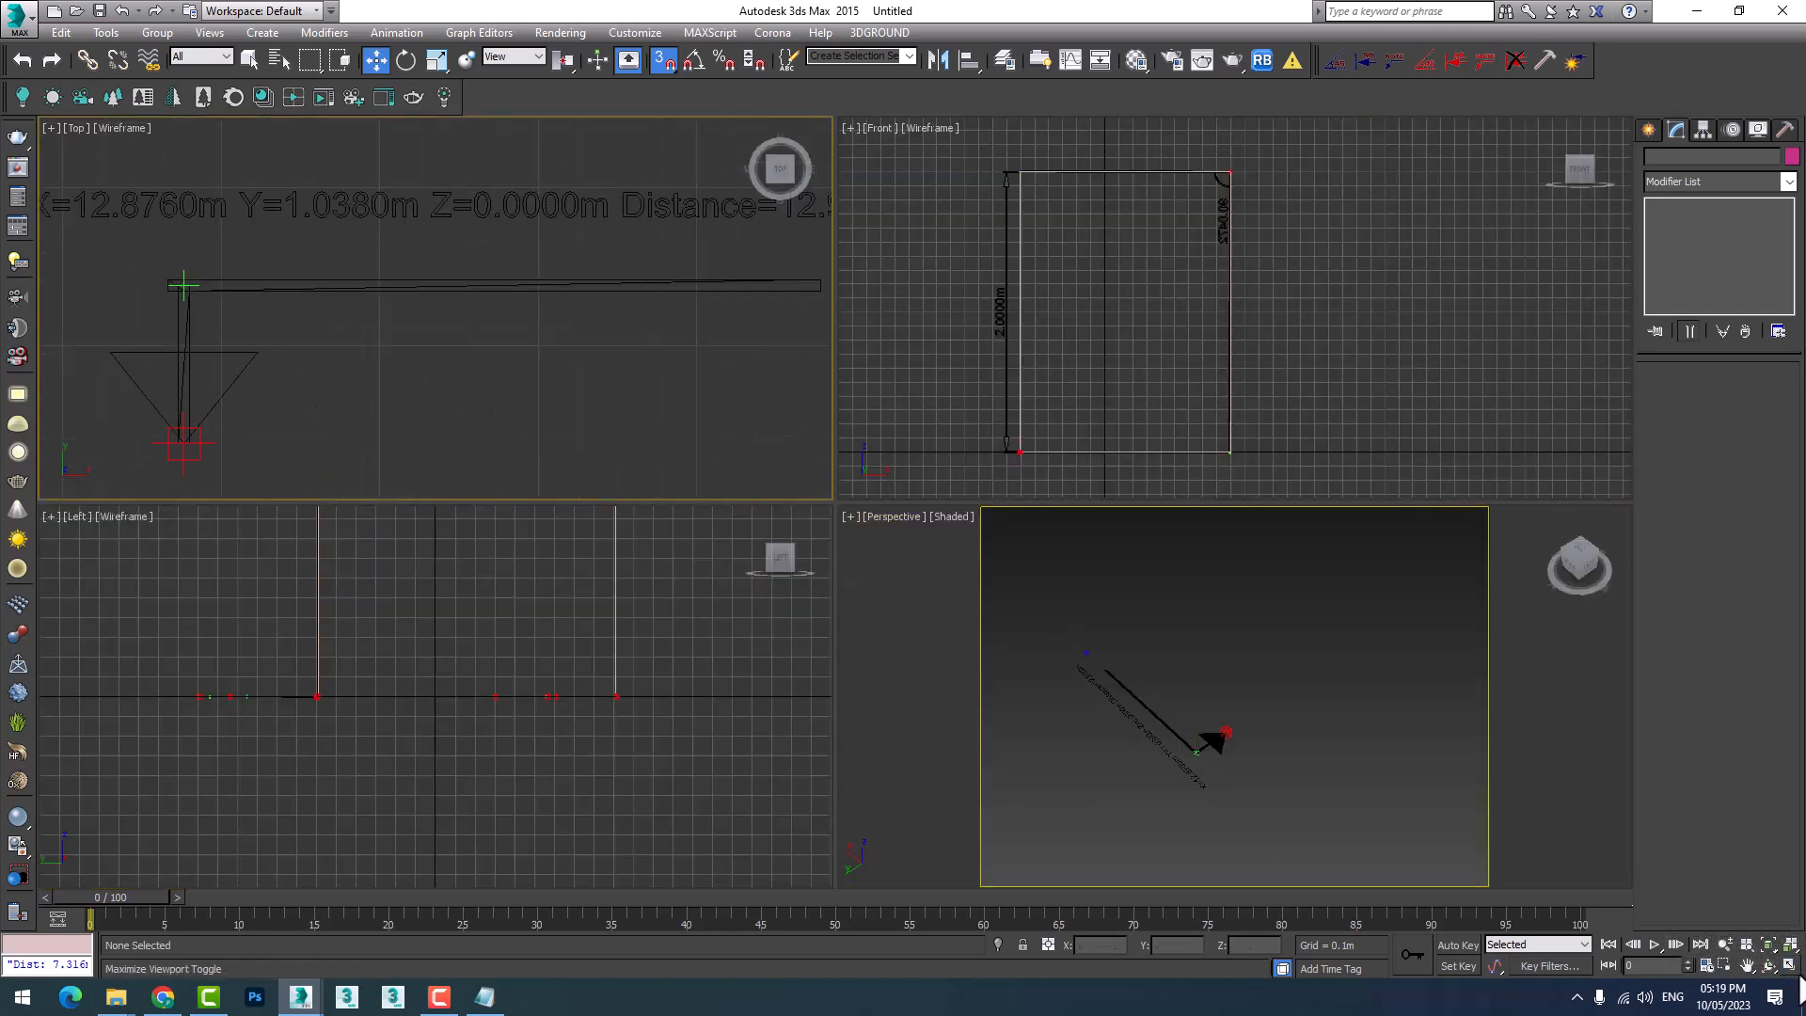
left_click(1790, 966)
scroll(927, 609, "down", 4)
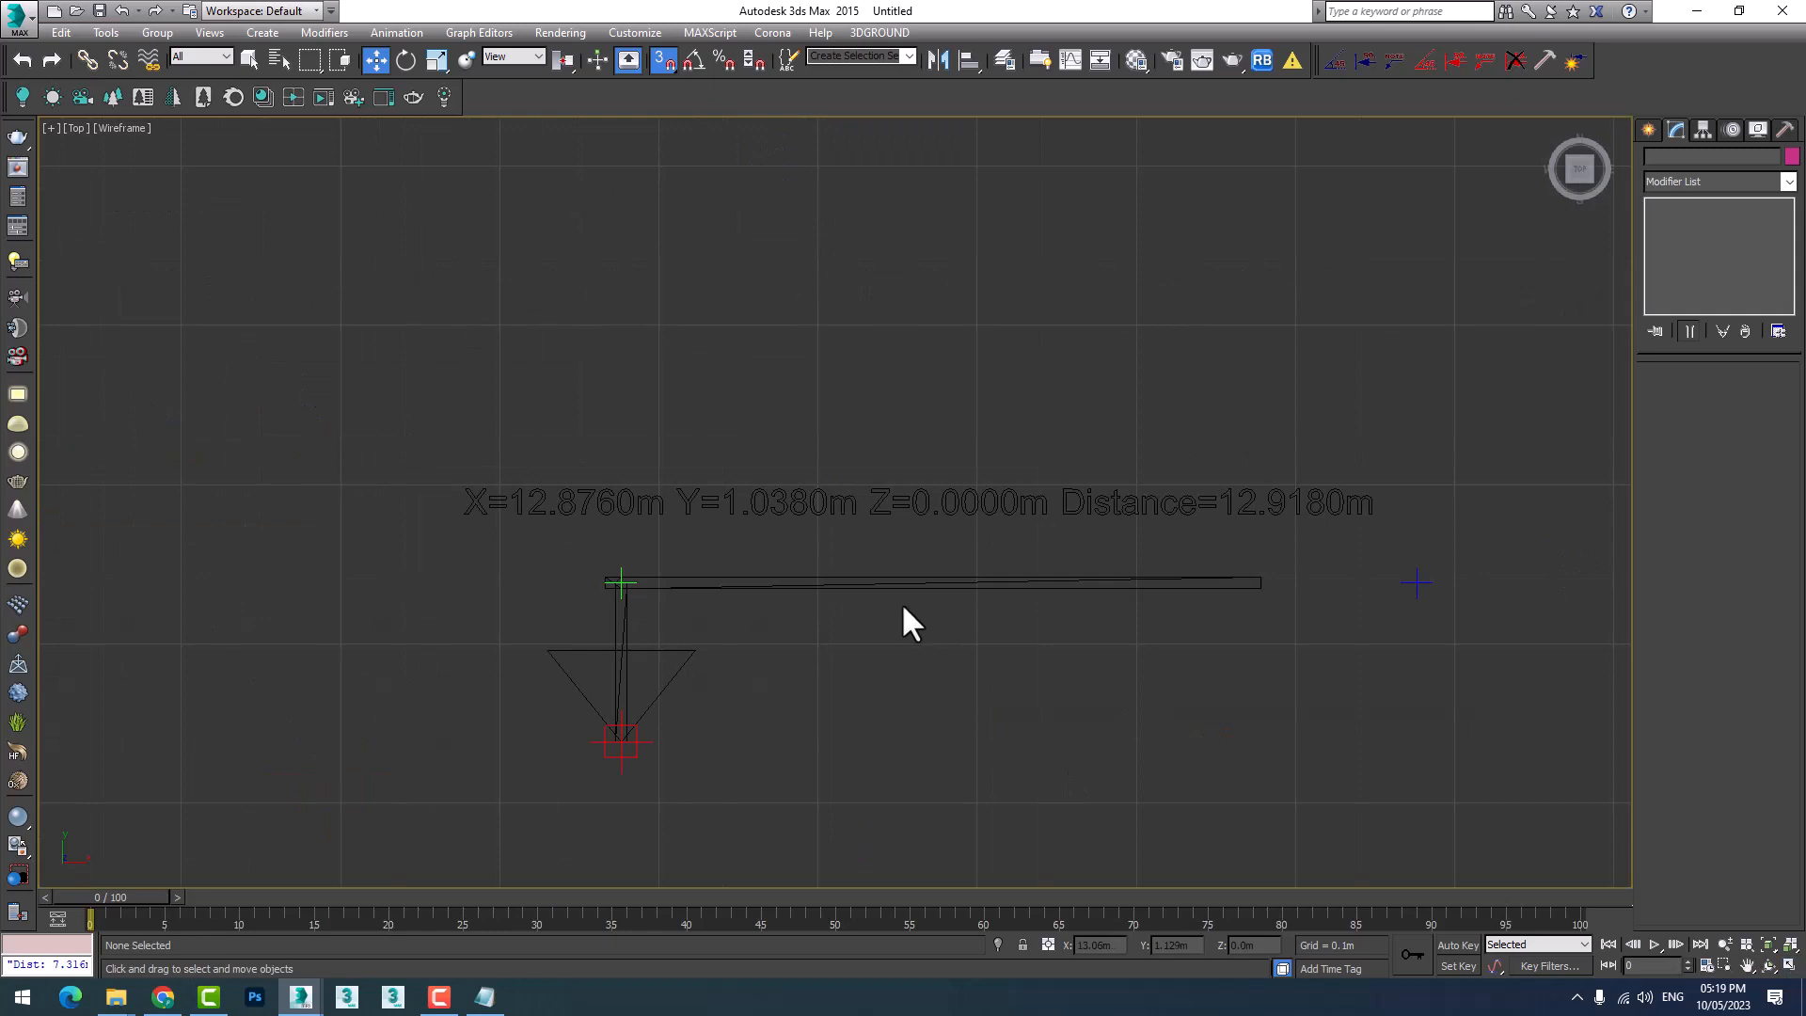
scroll(798, 714, "down", 4)
scroll(796, 719, "up", 6)
middle_click_drag(793, 725, 625, 681)
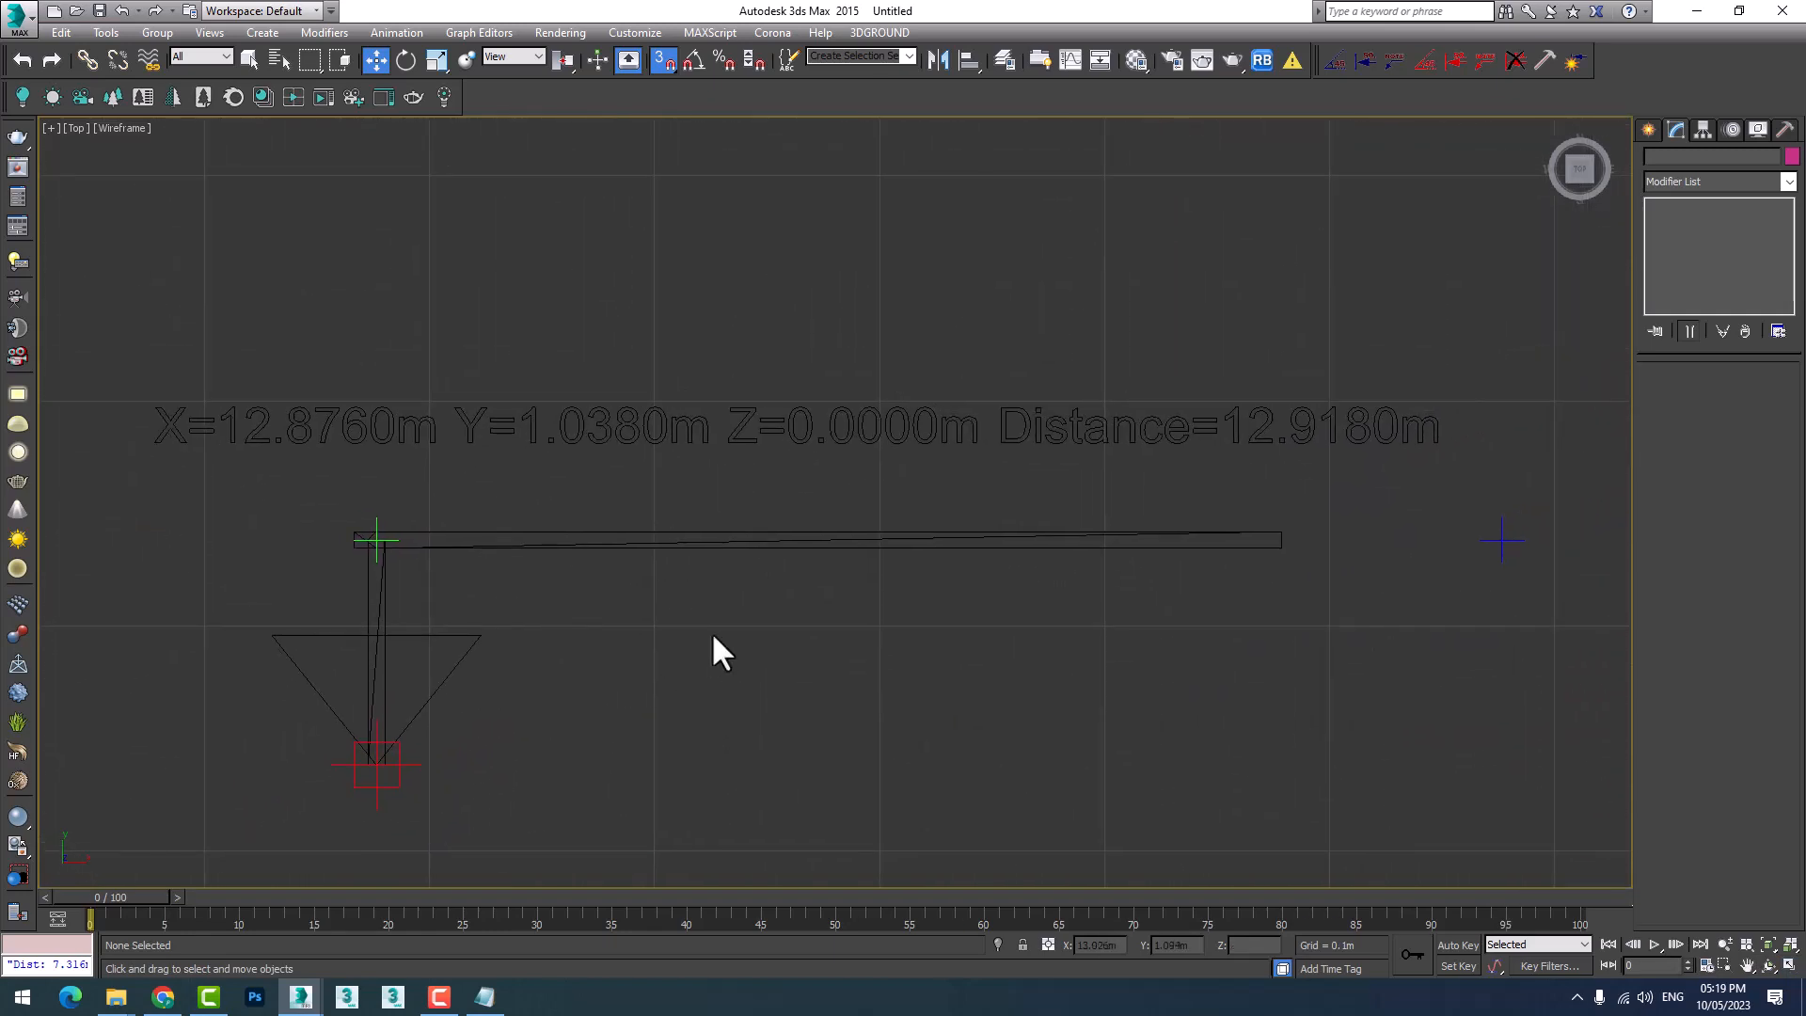
scroll(710, 748, "down", 2)
scroll(708, 732, "up", 2)
middle_click_drag(708, 731, 718, 686)
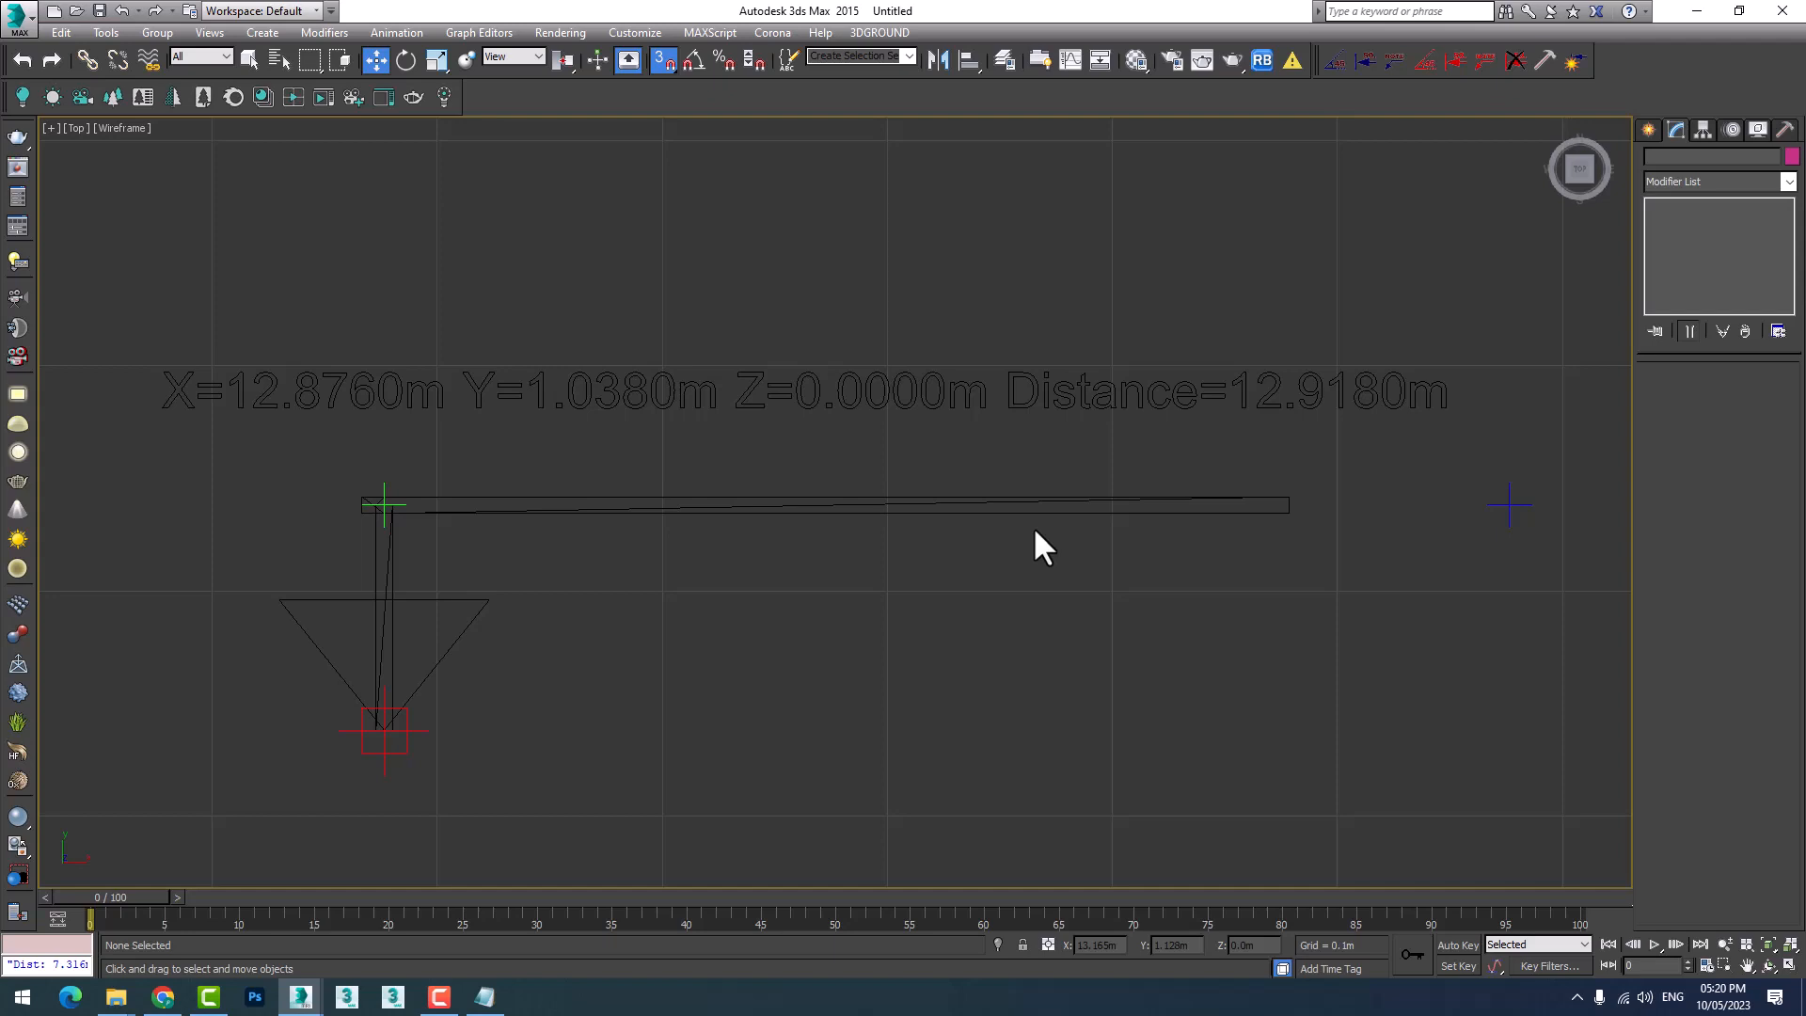
Examine the note and the neighbouring line dimensions in the Top view.
scroll(1022, 525, "down", 5)
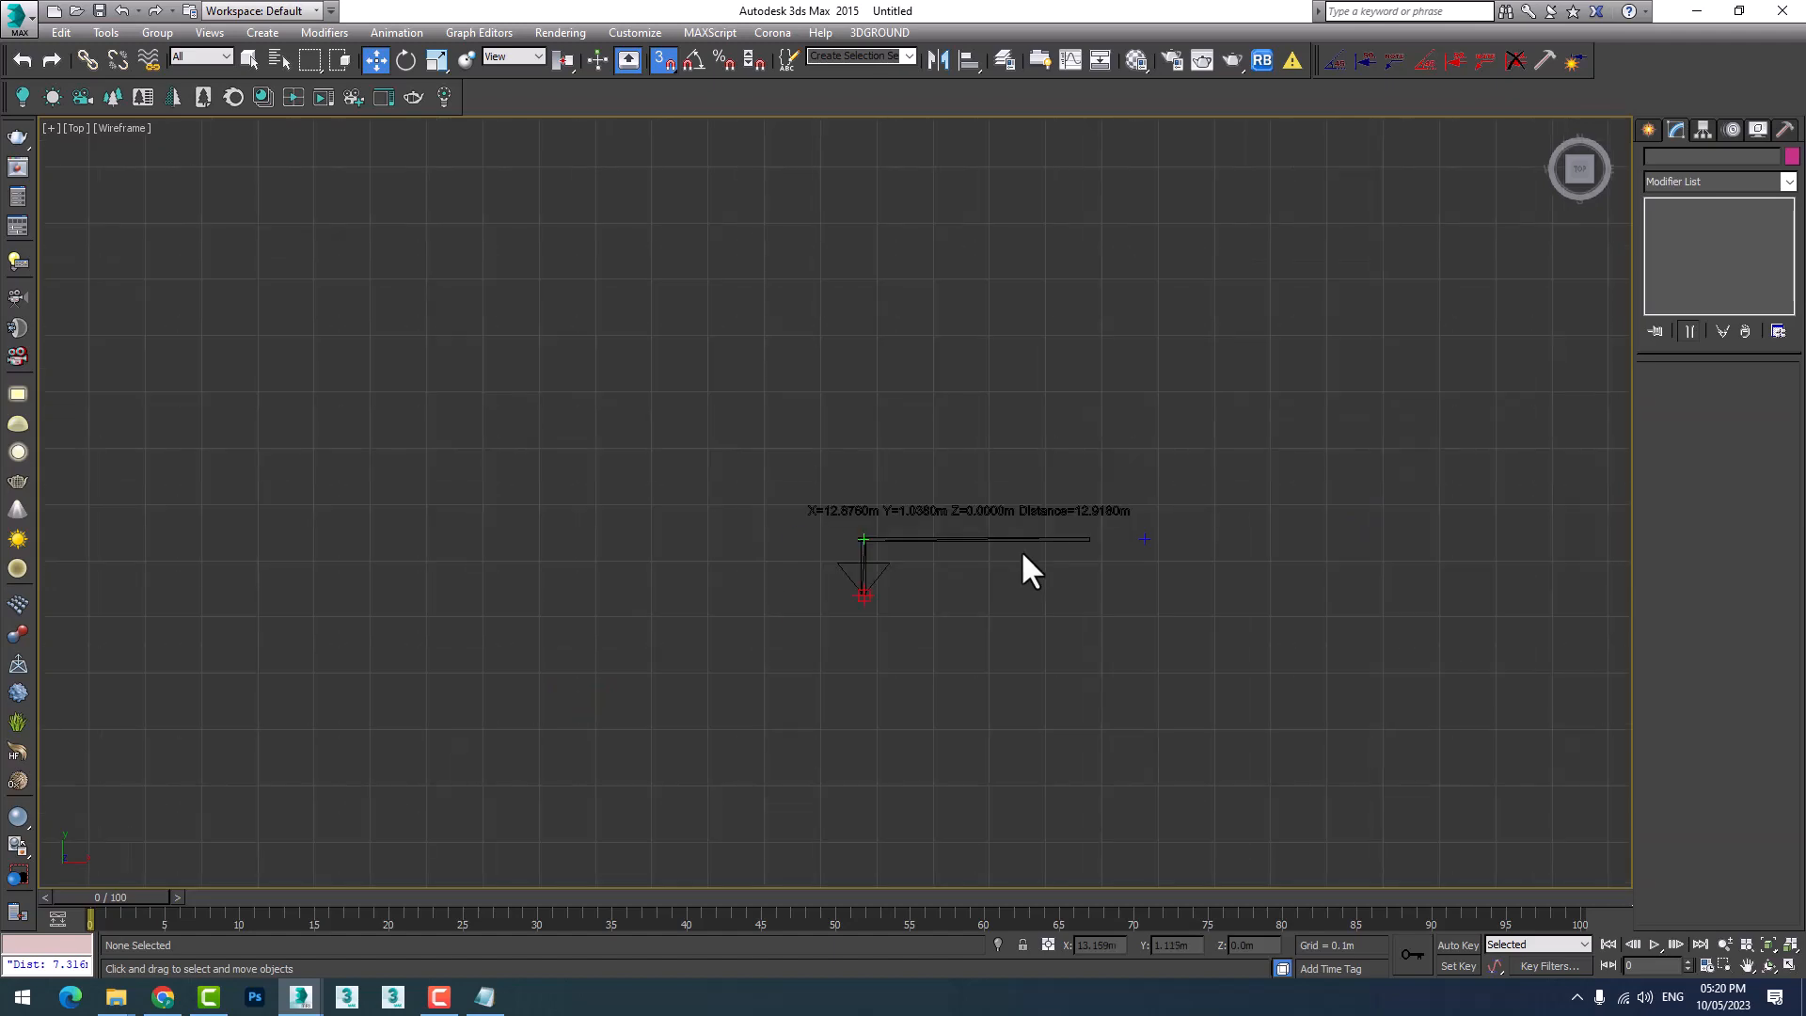
scroll(1016, 564, "up", 5)
middle_click_drag(1012, 583, 946, 613)
scroll(1000, 605, "down", 8)
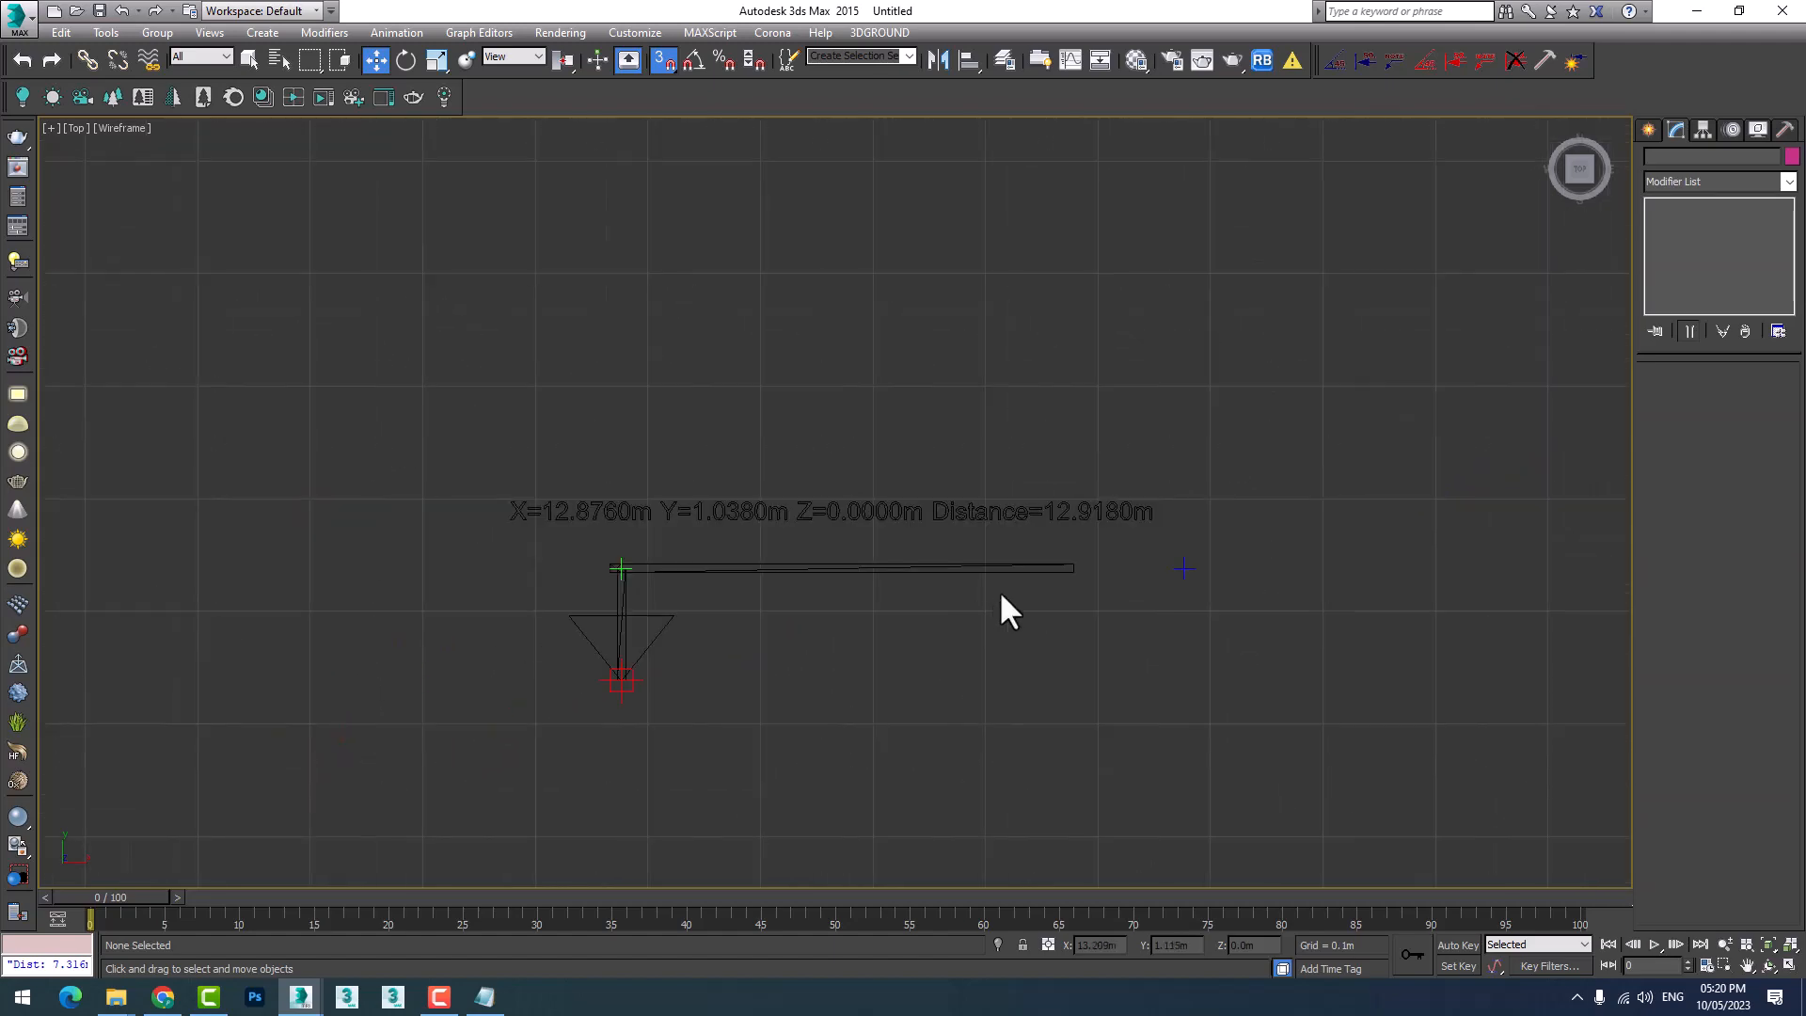
middle_click_drag(1057, 617, 729, 557)
scroll(736, 557, "down", 2)
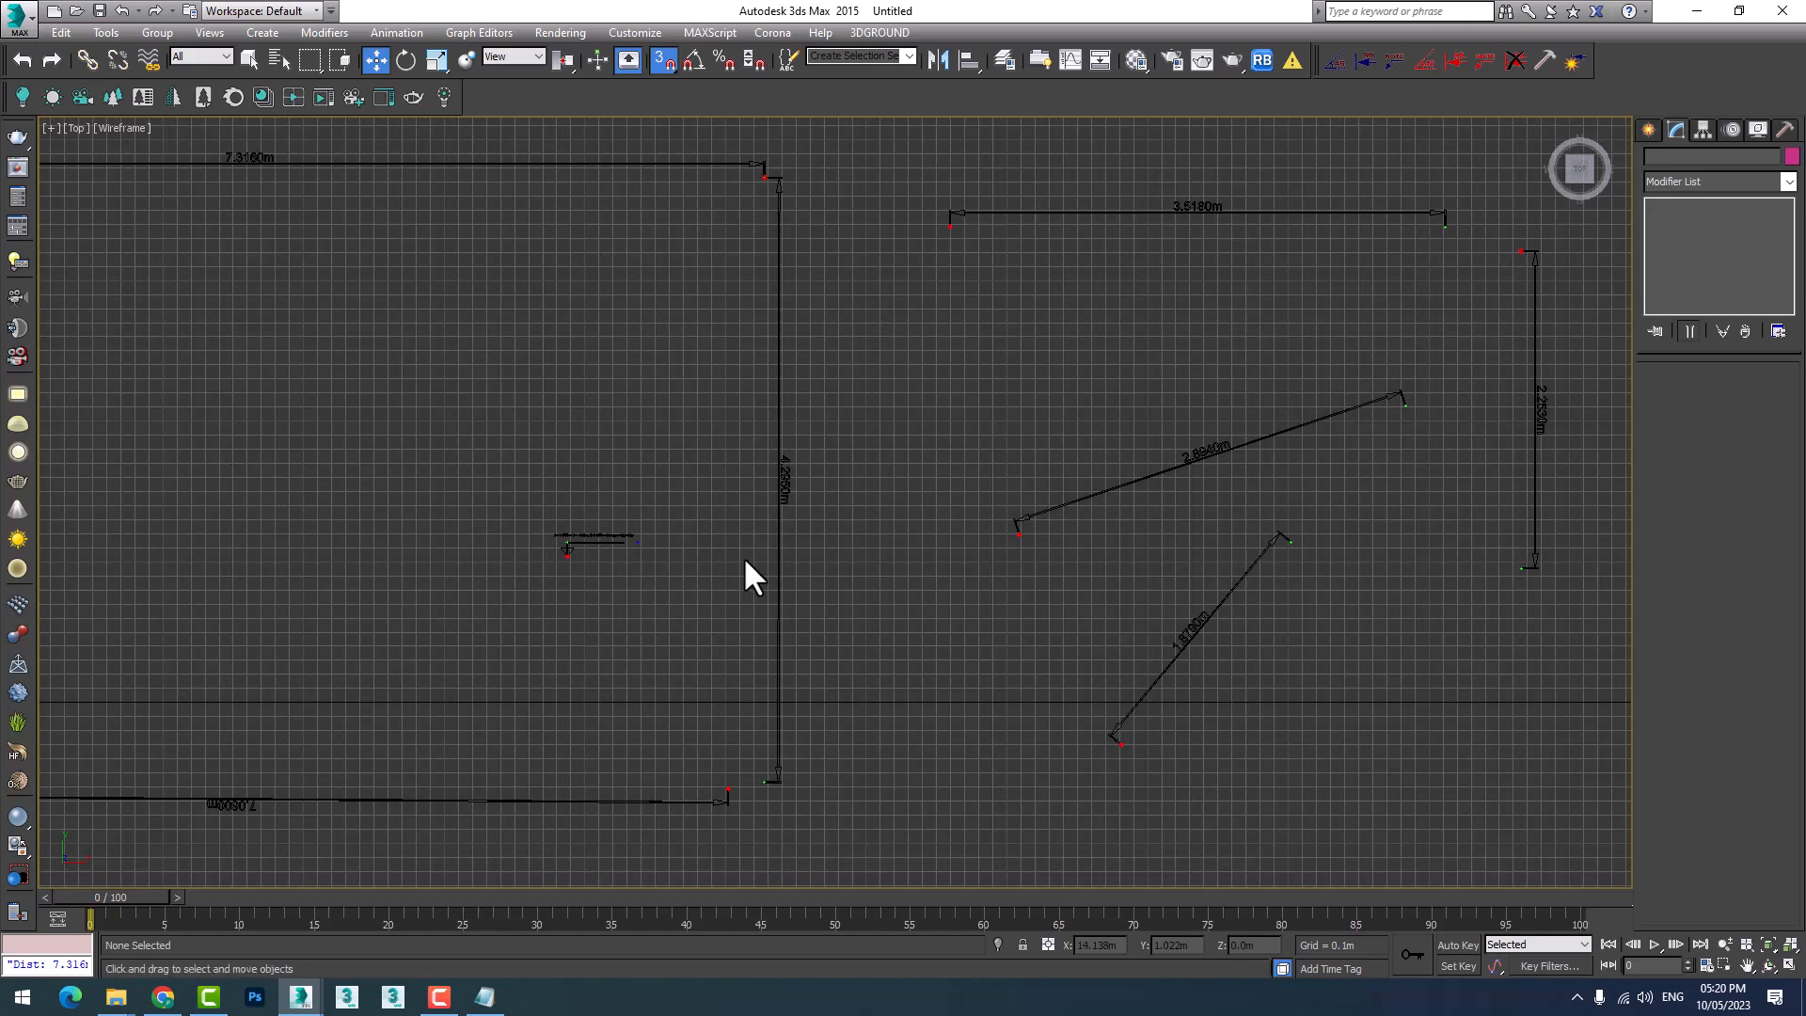
scroll(585, 565, "up", 4)
scroll(499, 538, "up", 3)
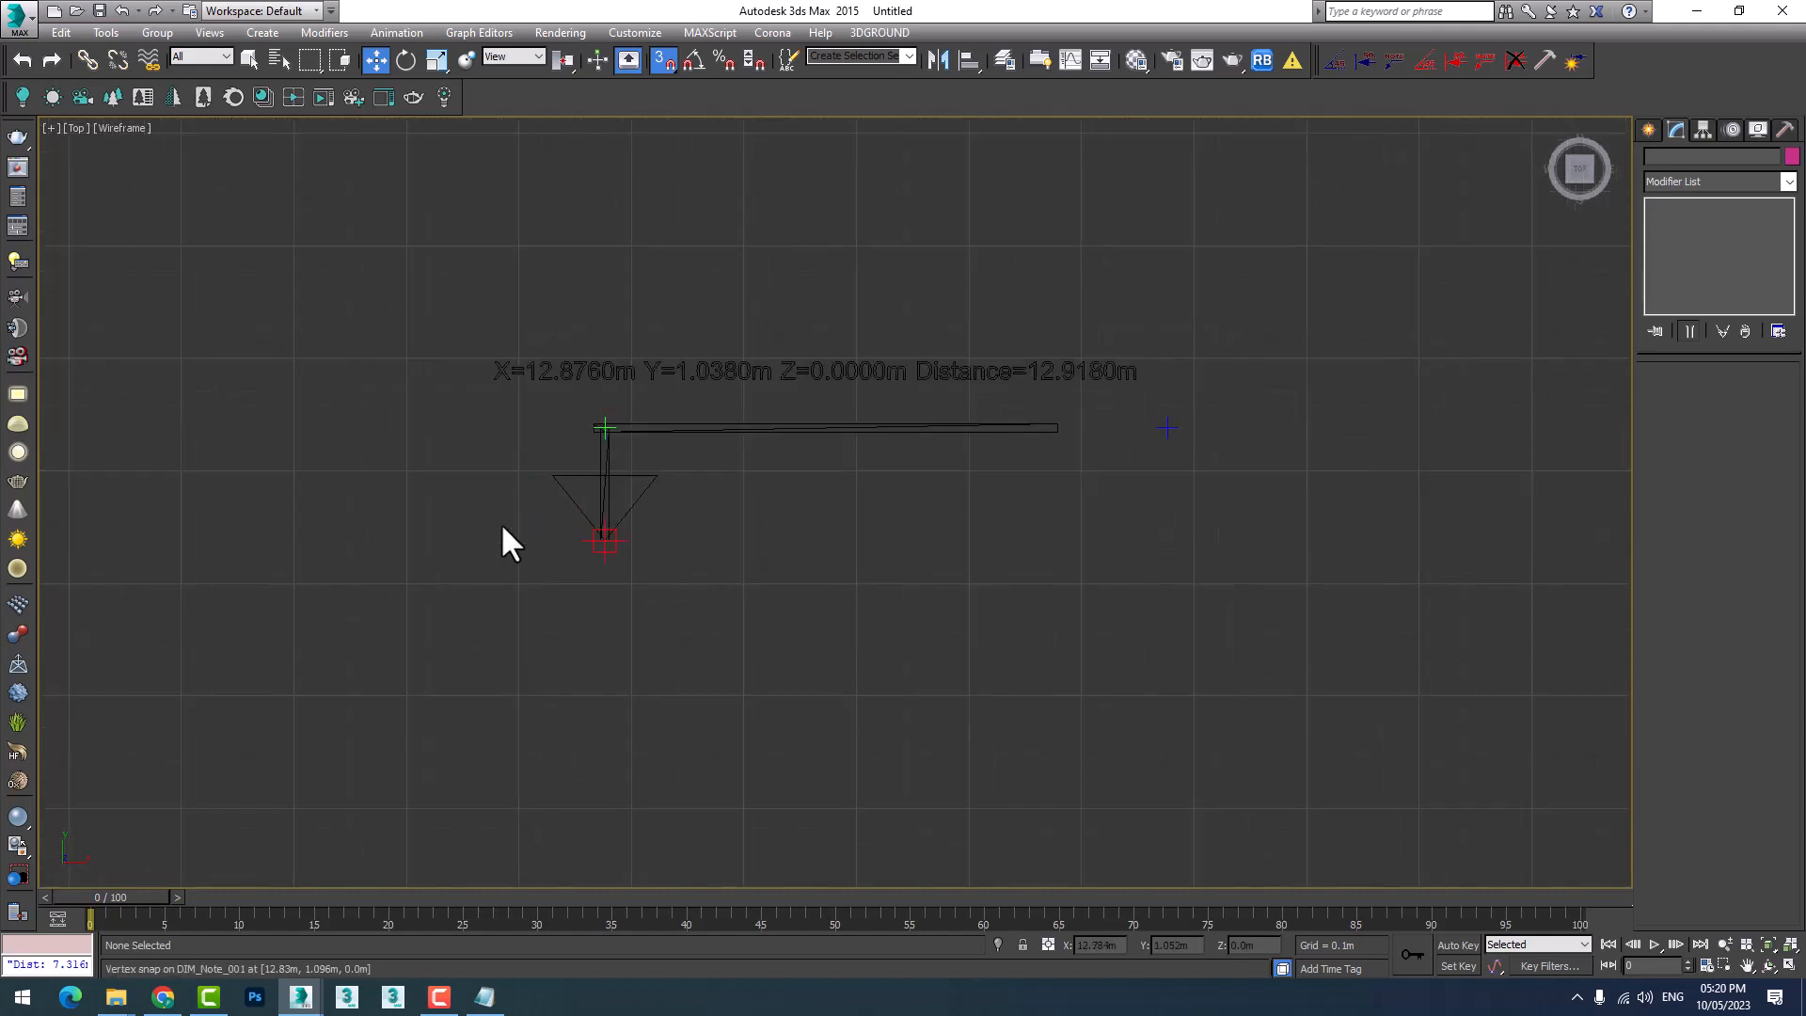